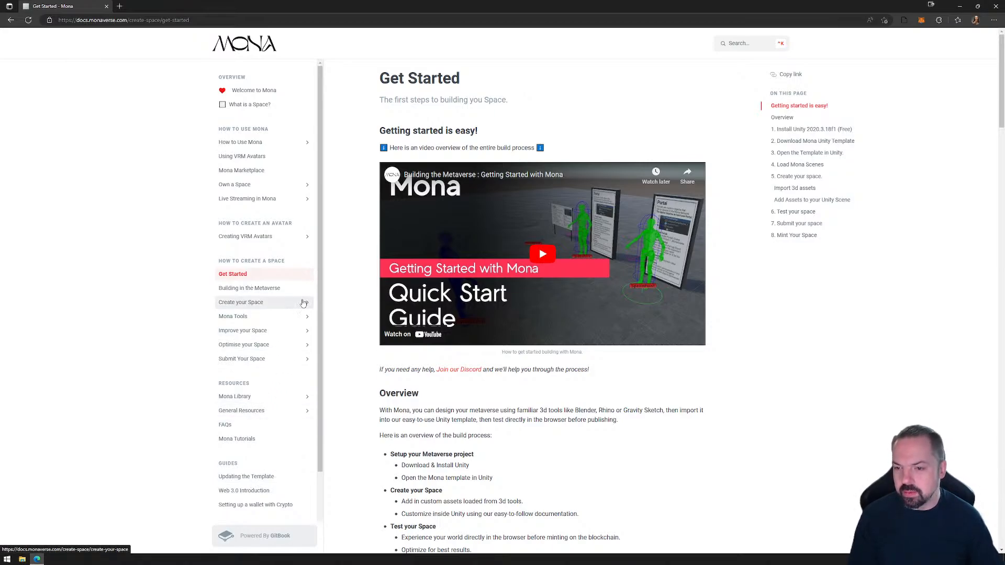
Examine the Get Started page and the documentation topics under Create your Space and Improve your Space.
{"action": "scroll", "coordinate": [528, 390], "scroll_direction": "down", "scroll_amount": 20}
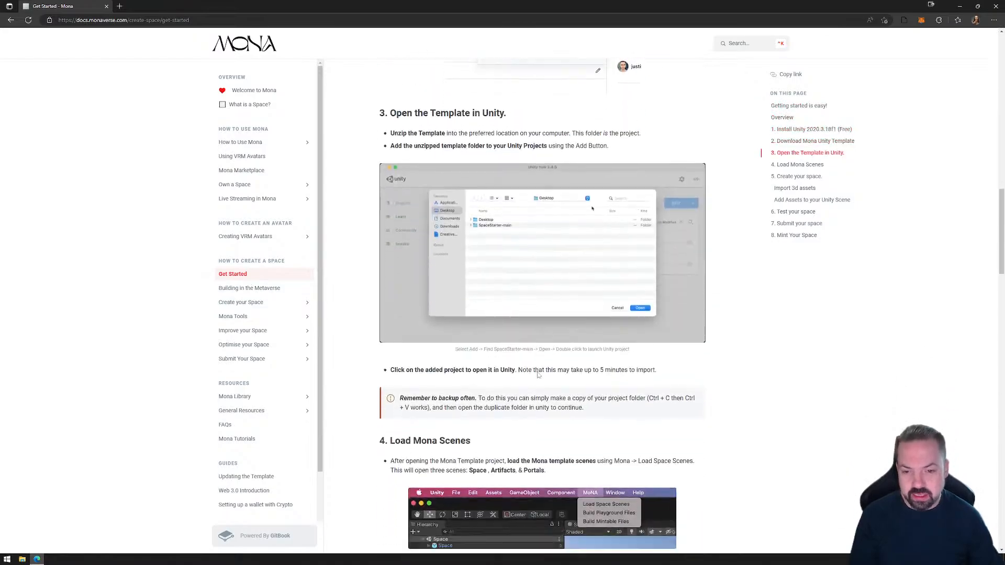
{"action": "scroll", "coordinate": [528, 390], "scroll_direction": "up", "scroll_amount": 20}
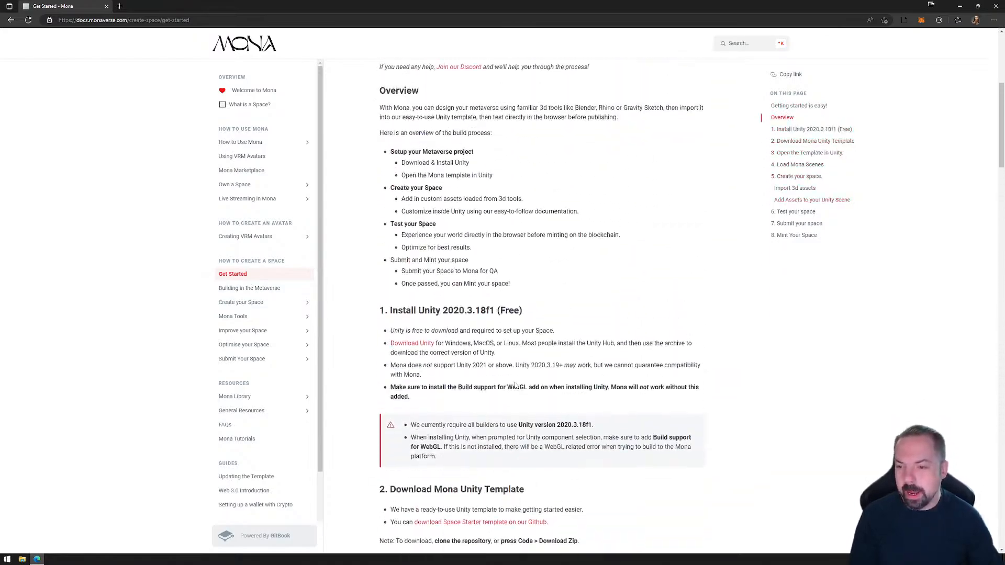
{"action": "left_click", "coordinate": [307, 303]}
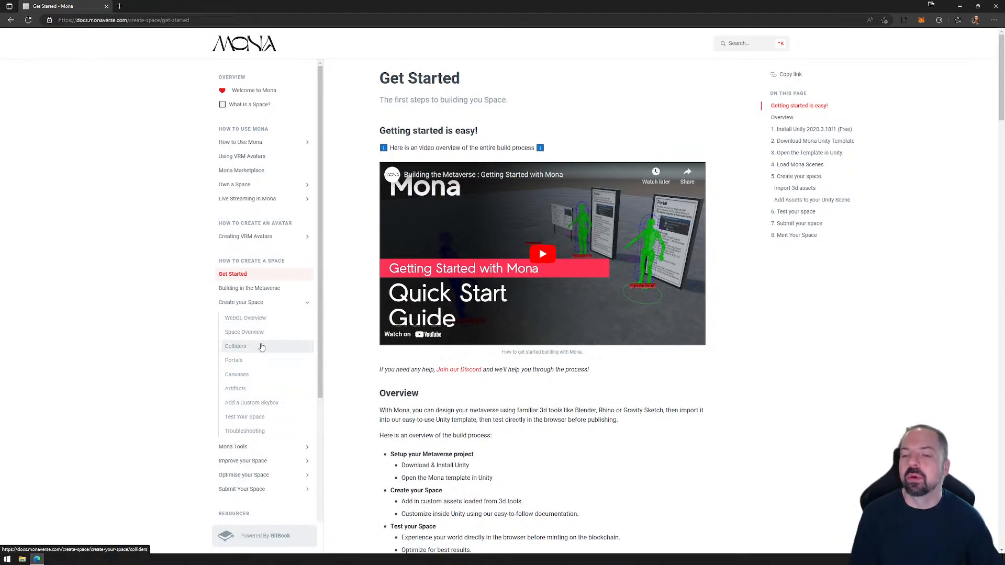
{"action": "left_click", "coordinate": [309, 305]}
{"action": "left_click", "coordinate": [308, 330]}
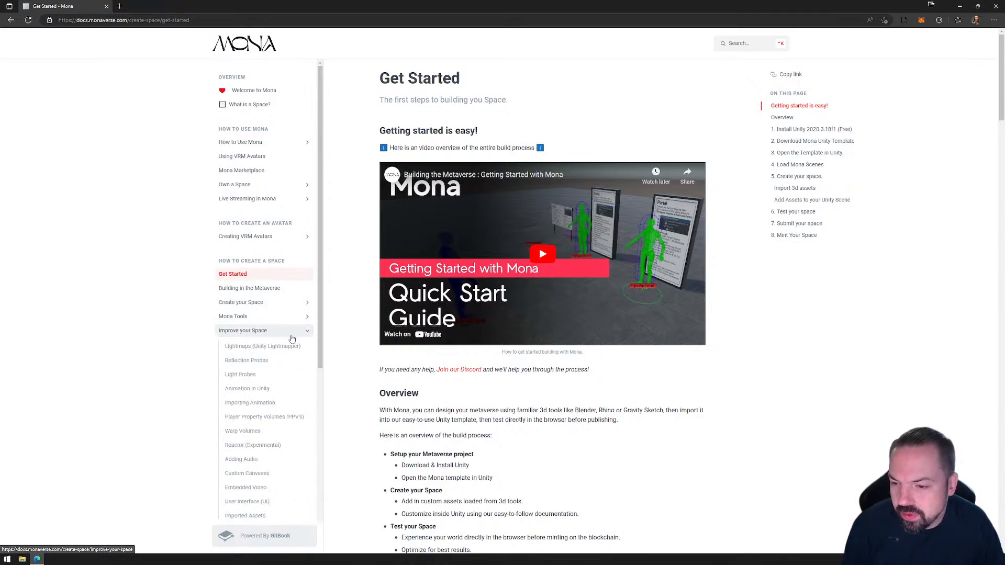
{"action": "scroll", "coordinate": [282, 335], "scroll_direction": "down", "scroll_amount": 2}
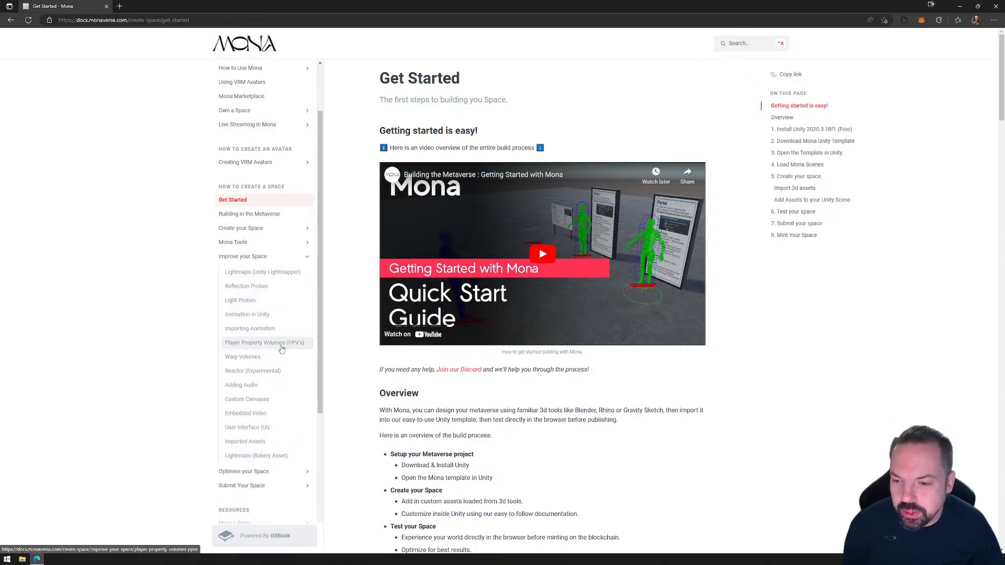
{"action": "scroll", "coordinate": [285, 378], "scroll_direction": "down", "scroll_amount": 1}
{"action": "scroll", "coordinate": [284, 378], "scroll_direction": "down", "scroll_amount": 1}
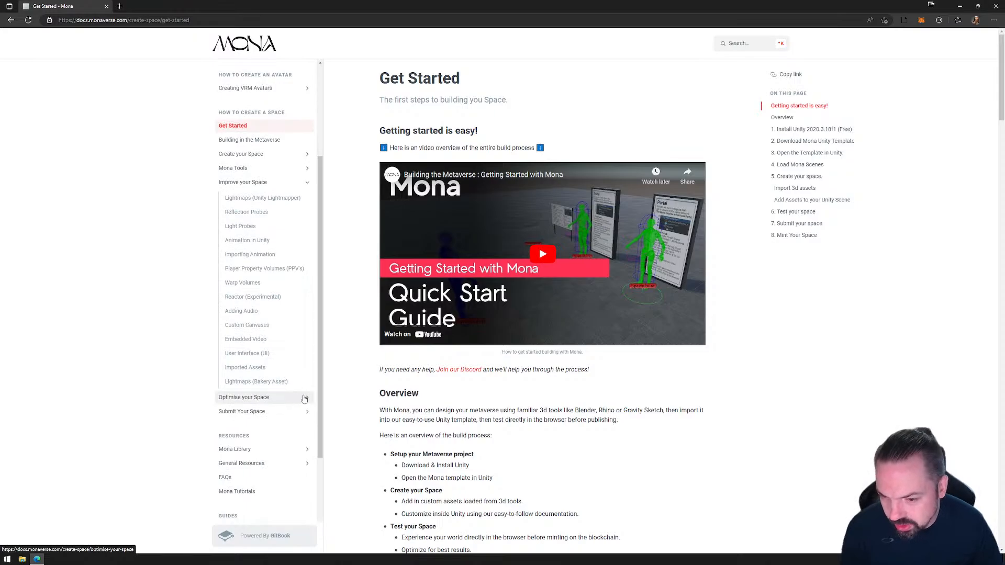
Examine the topics under Optimise your Space and Submit Your Space, and collapse the expanded sections.
{"action": "left_click", "coordinate": [298, 399]}
{"action": "scroll", "coordinate": [283, 417], "scroll_direction": "down", "scroll_amount": 1}
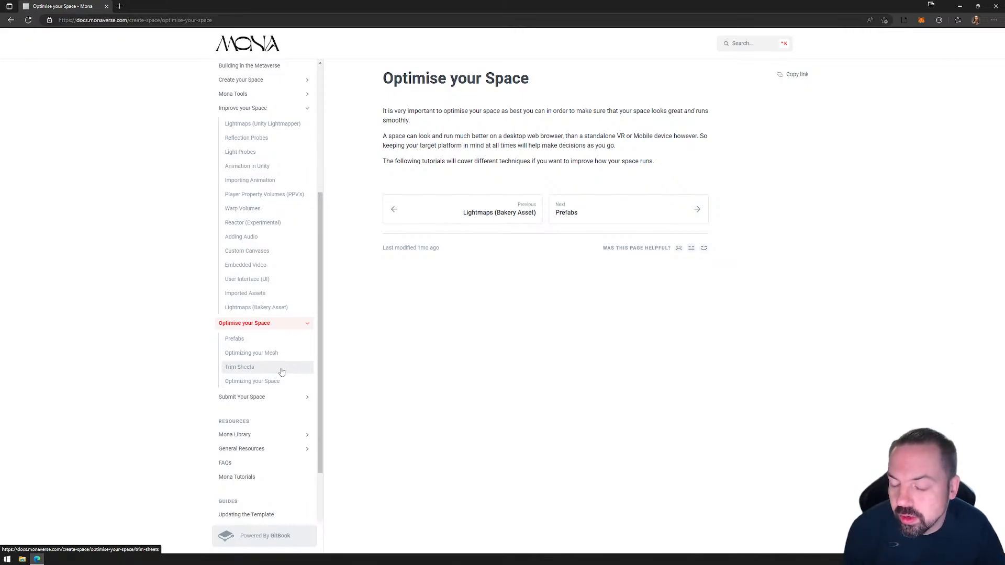
{"action": "left_click", "coordinate": [306, 399]}
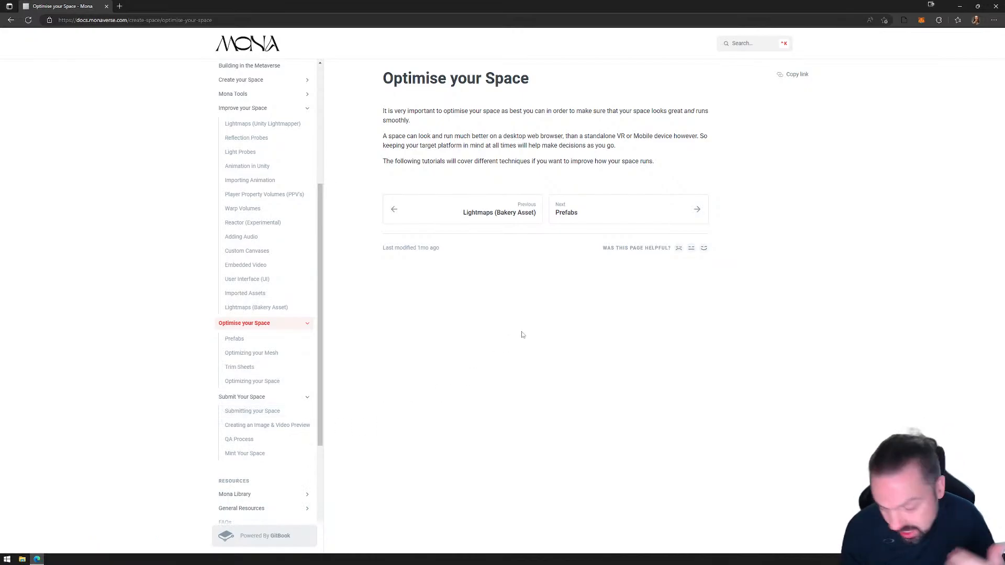
{"action": "scroll", "coordinate": [255, 419], "scroll_direction": "up", "scroll_amount": 2}
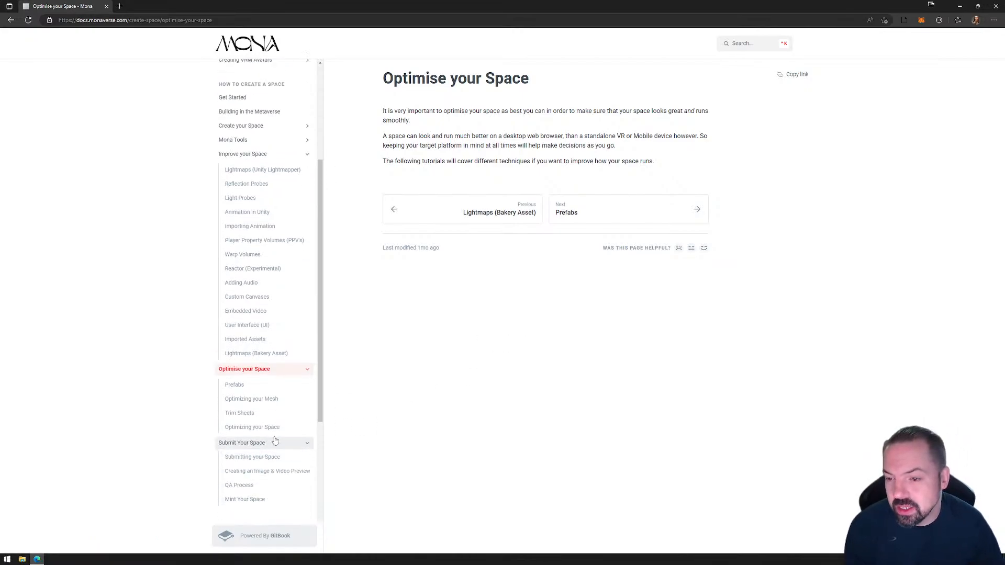
{"action": "left_click", "coordinate": [307, 397]}
{"action": "left_click", "coordinate": [307, 412]}
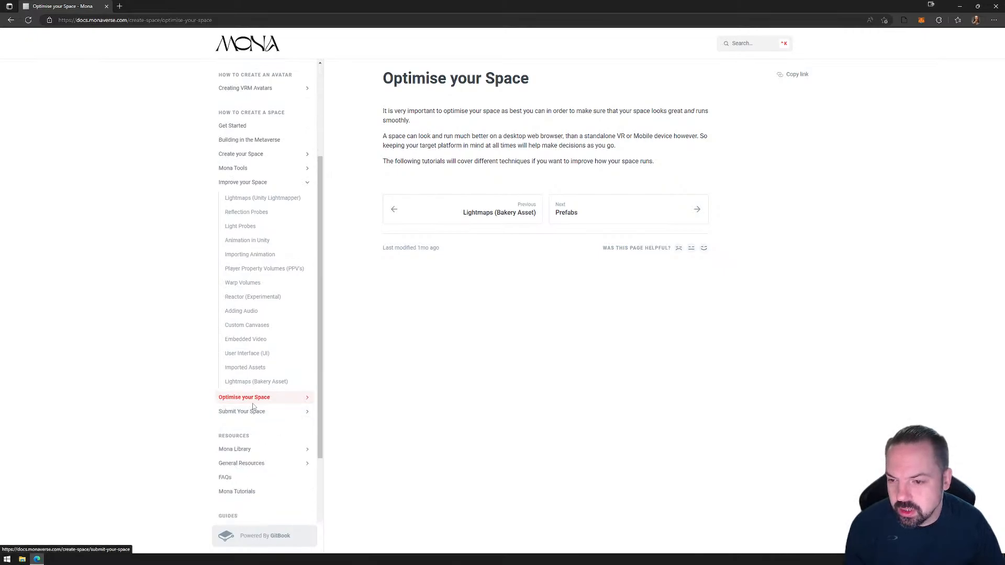
{"action": "left_click", "coordinate": [307, 182]}
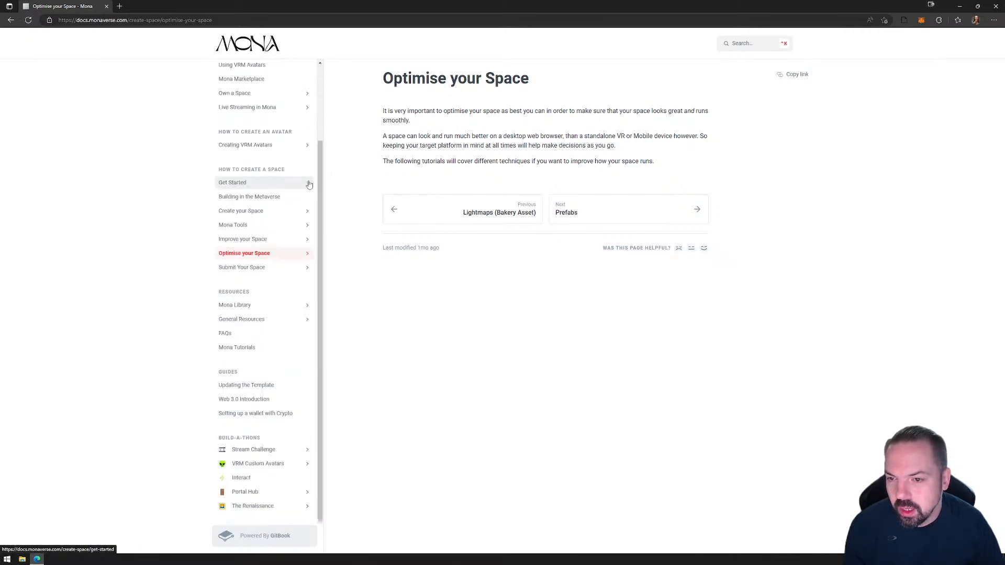
Open the Get Started page and read the build overview, the Unity installation requirements and the Mona Unity template download instructions.
{"action": "left_click", "coordinate": [257, 186]}
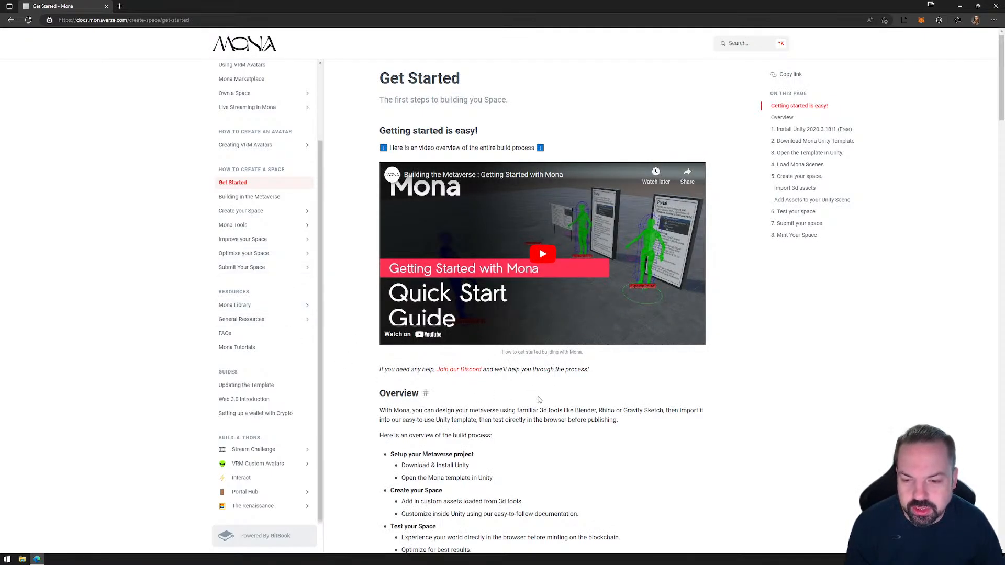
{"action": "scroll", "coordinate": [557, 390], "scroll_direction": "down", "scroll_amount": 5}
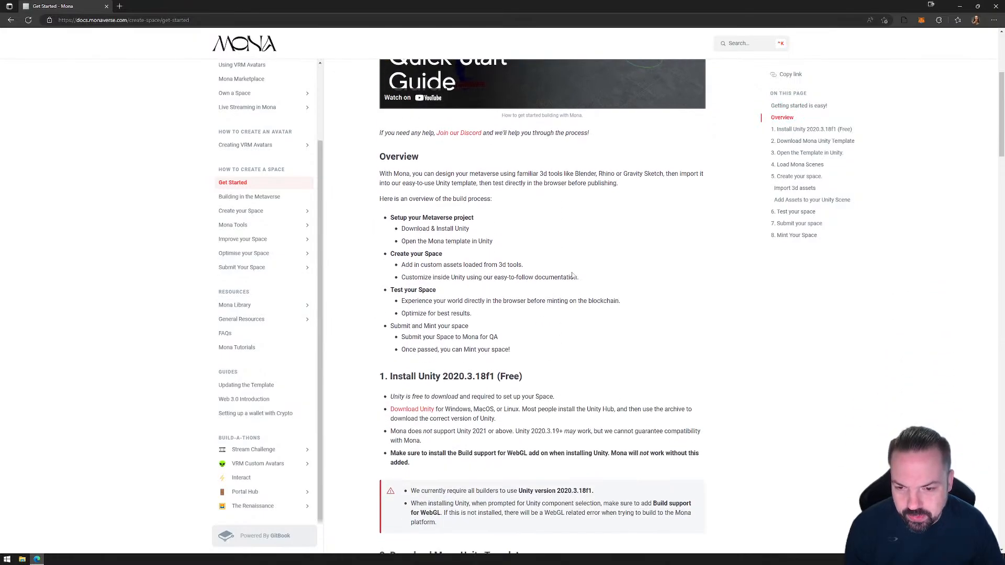
{"action": "scroll", "coordinate": [573, 276], "scroll_direction": "down", "scroll_amount": 3}
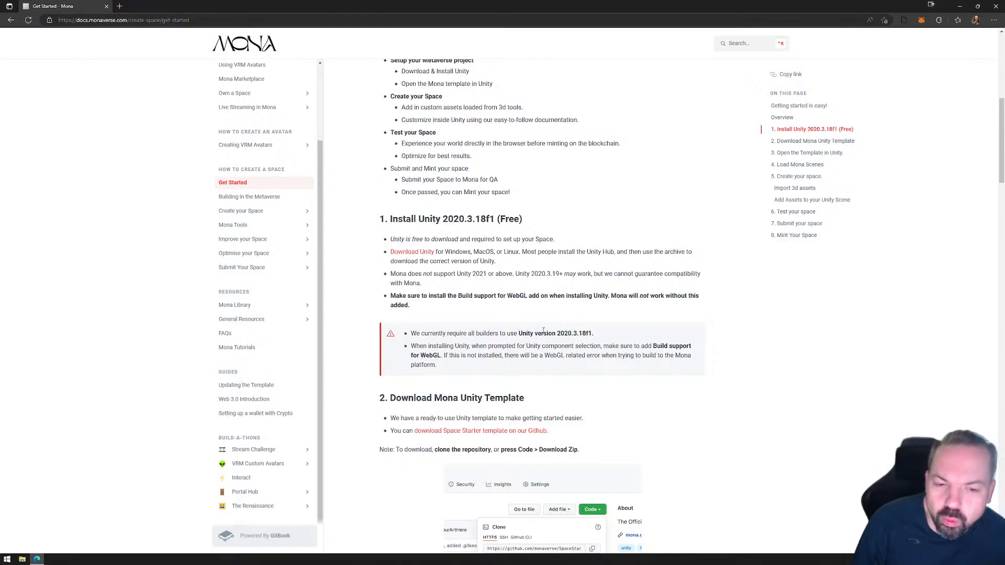
{"action": "scroll", "coordinate": [538, 323], "scroll_direction": "down", "scroll_amount": 1}
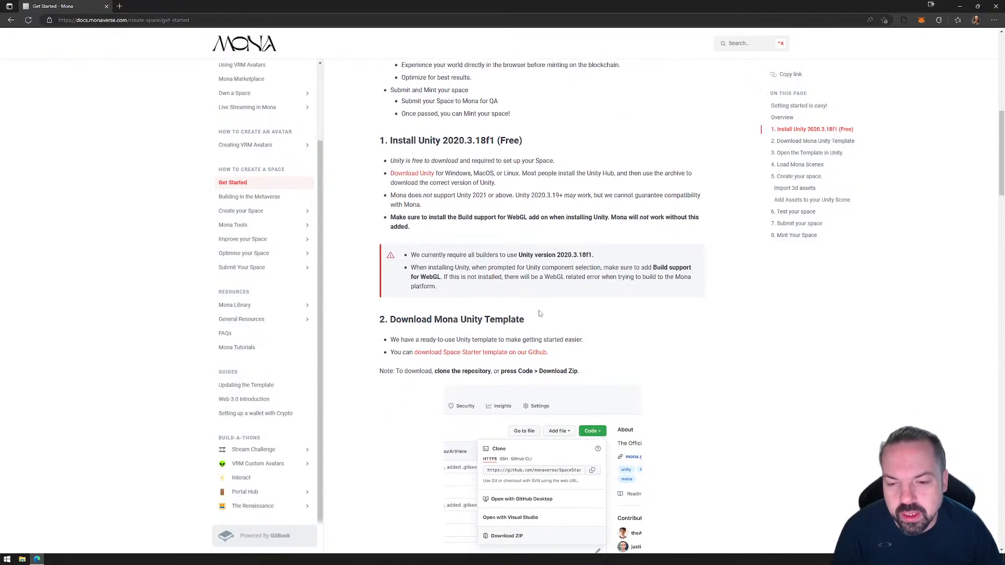
{"action": "scroll", "coordinate": [528, 330], "scroll_direction": "down", "scroll_amount": 1}
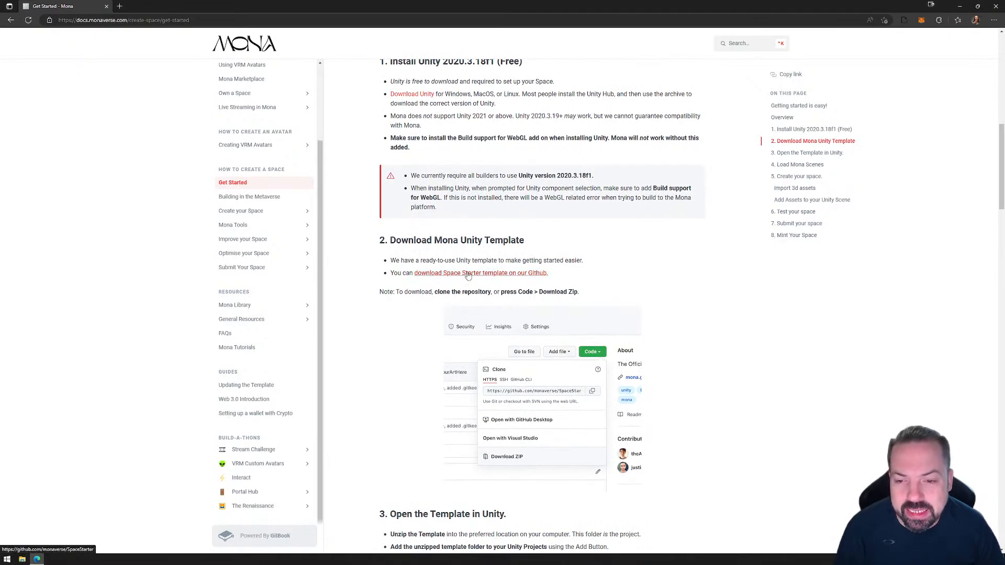
Download the Space Starter template from its GitHub repository as a ZIP to the Desktop, replacing the existing SpaceStarter-main.zip.
{"action": "left_click", "coordinate": [466, 273]}
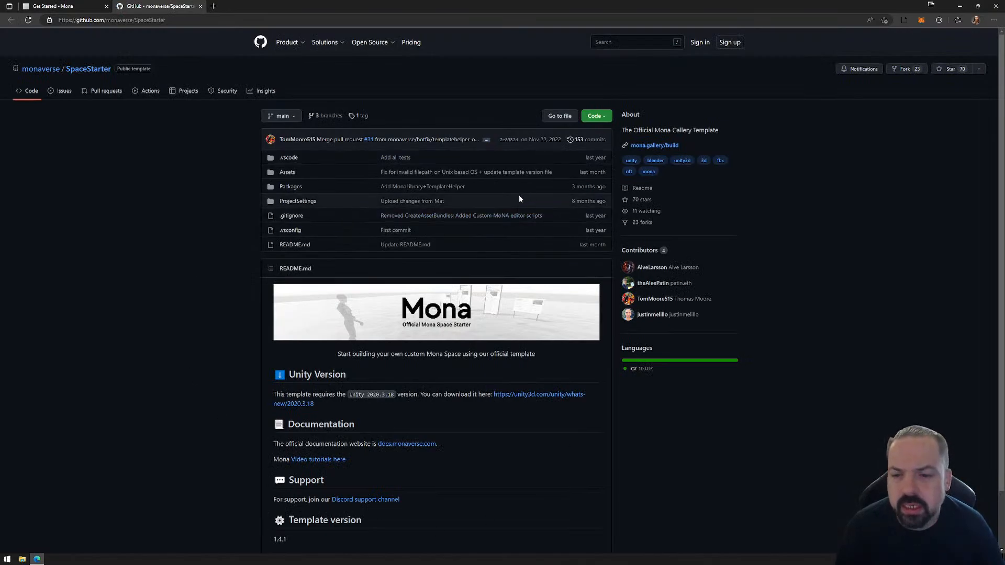
{"action": "left_click", "coordinate": [596, 116]}
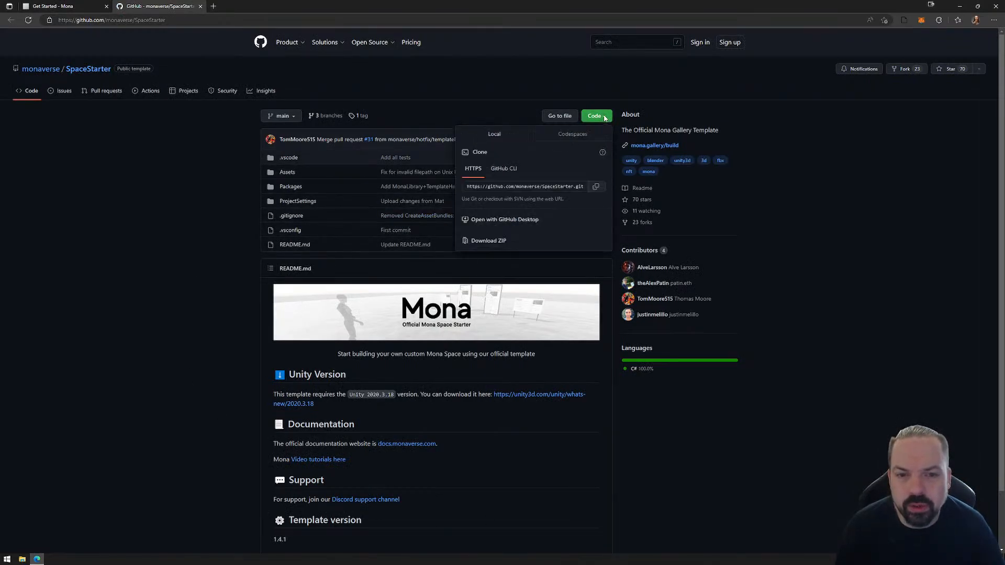
{"action": "left_click", "coordinate": [492, 244]}
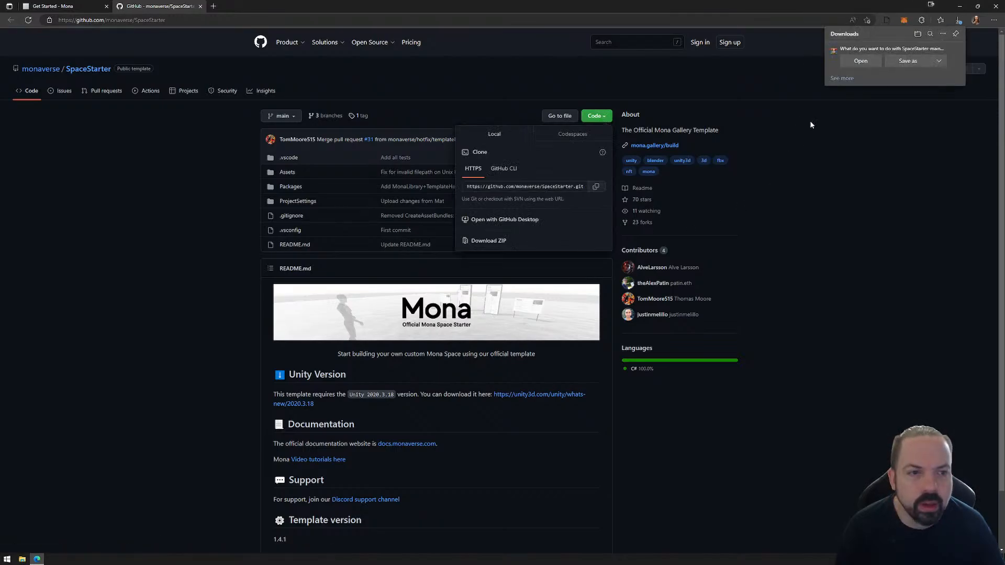
{"action": "left_click", "coordinate": [909, 60]}
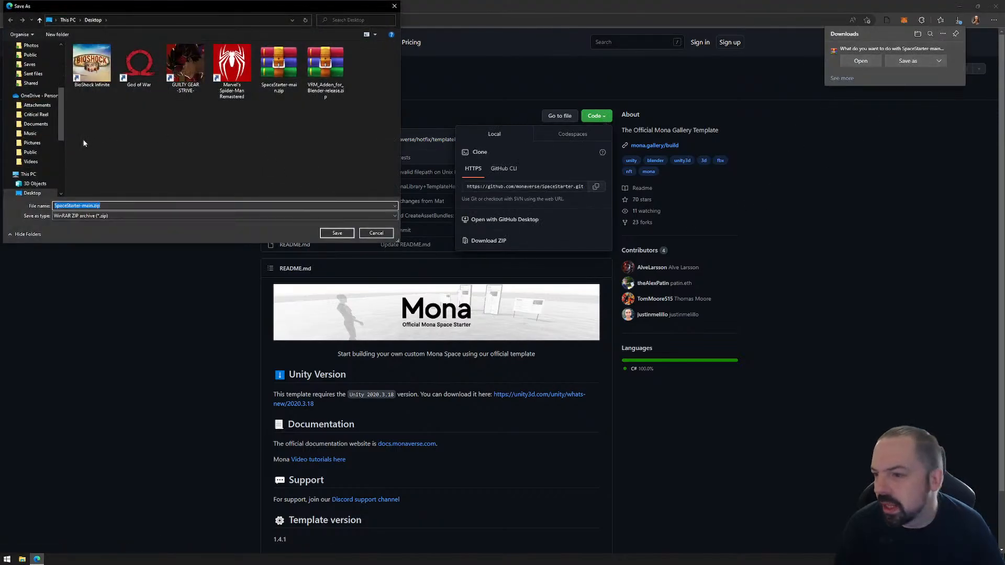
{"action": "left_click", "coordinate": [35, 193]}
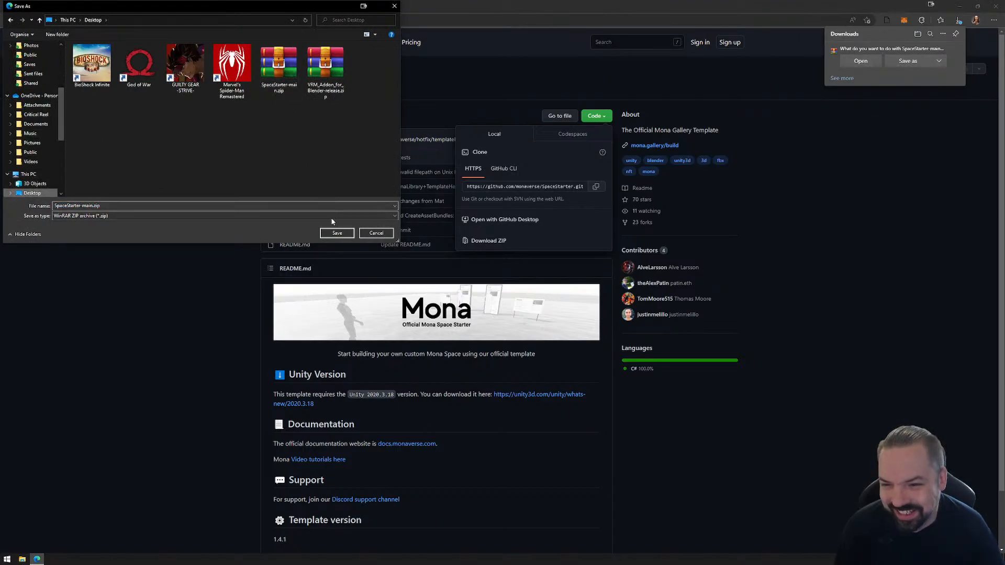
{"action": "left_click", "coordinate": [337, 234]}
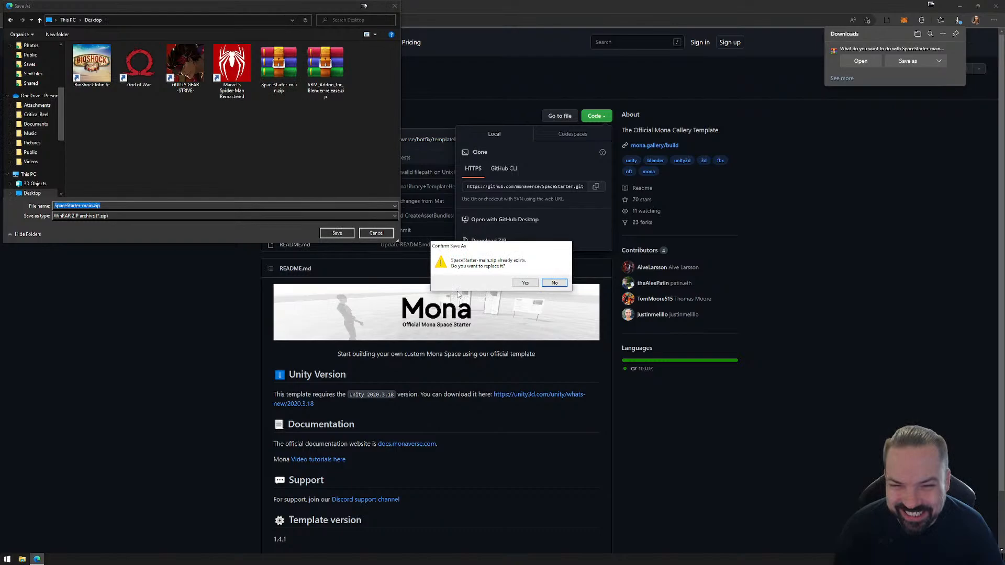
{"action": "left_click", "coordinate": [525, 282]}
{"action": "left_click", "coordinate": [831, 132]}
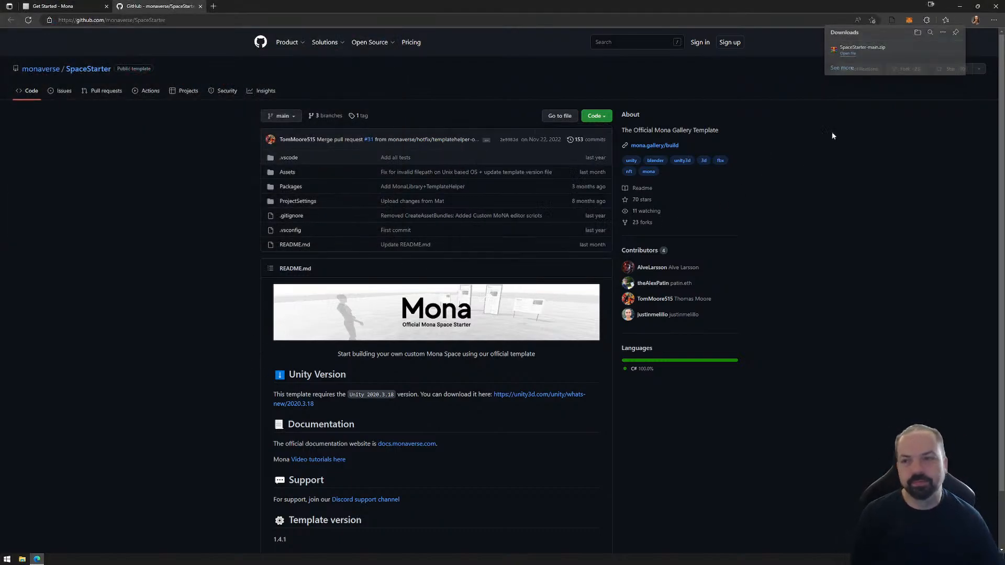
Close the GitHub page, review the instructions for opening the template in Unity, and minimize the browser.
{"action": "left_click", "coordinate": [200, 7]}
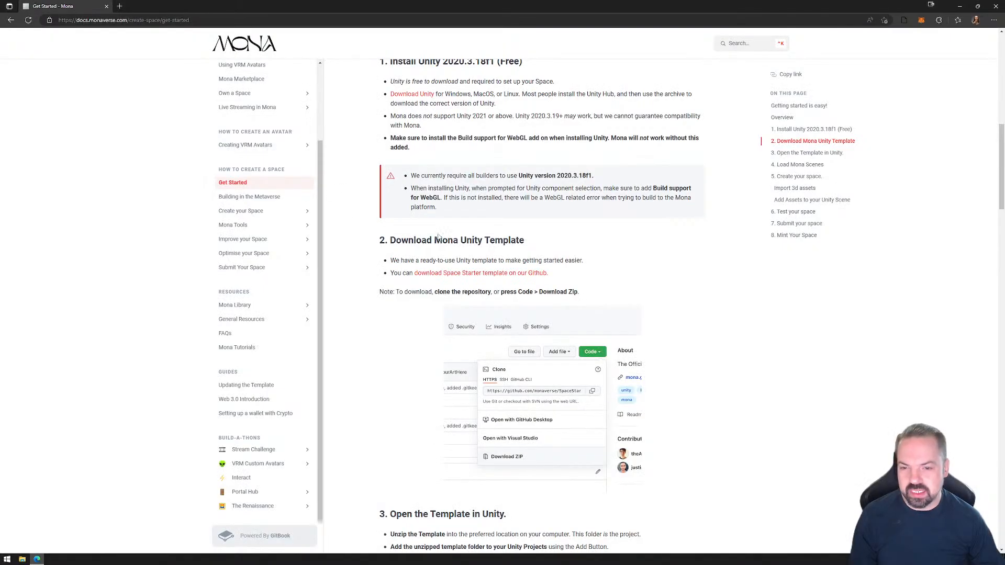
{"action": "scroll", "coordinate": [456, 309], "scroll_direction": "down", "scroll_amount": 9}
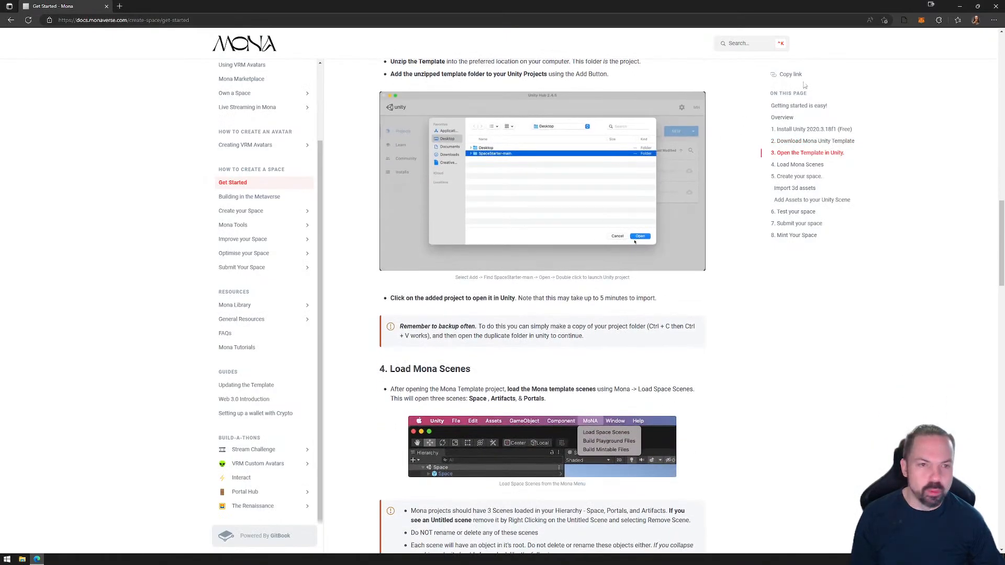
{"action": "left_click", "coordinate": [961, 8]}
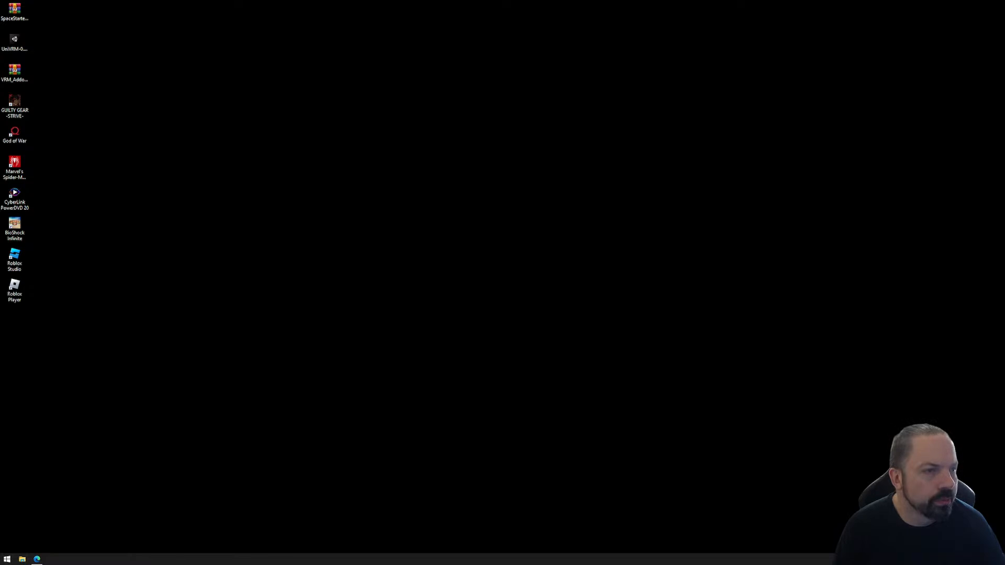
Switch to File Explorer and create a new folder inside the Workshops folder of Tutorials.
{"action": "left_click_drag", "start_coordinate": [1004, 43], "coordinate": [387, 30]}
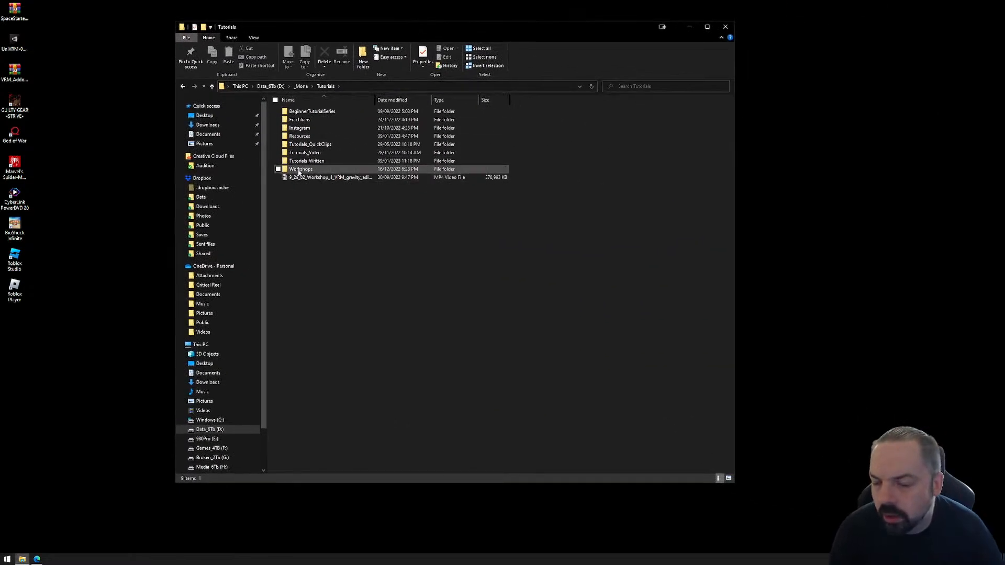
{"action": "double_click", "coordinate": [299, 169]}
{"action": "right_click", "coordinate": [317, 321]}
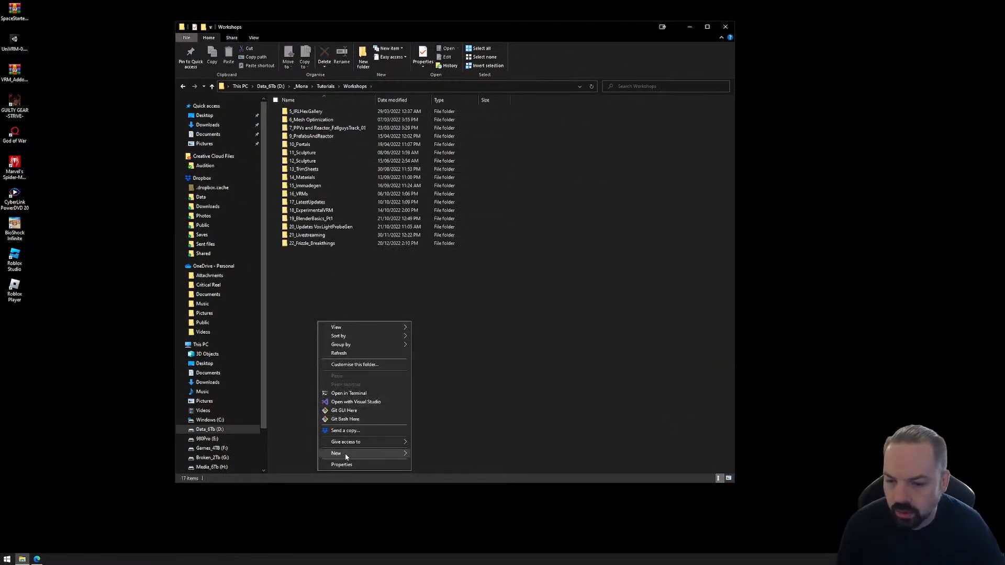
{"action": "mouse_move", "coordinate": [346, 453]}
{"action": "left_click", "coordinate": [445, 454]}
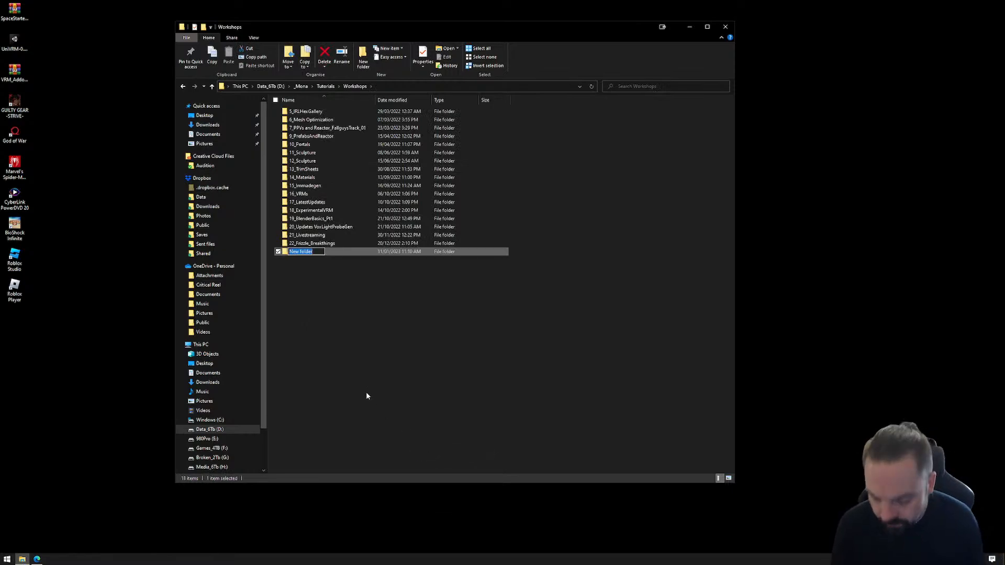
Name the new folder 23_rEACTORbASICS.
{"action": "type", "text": "23_"}
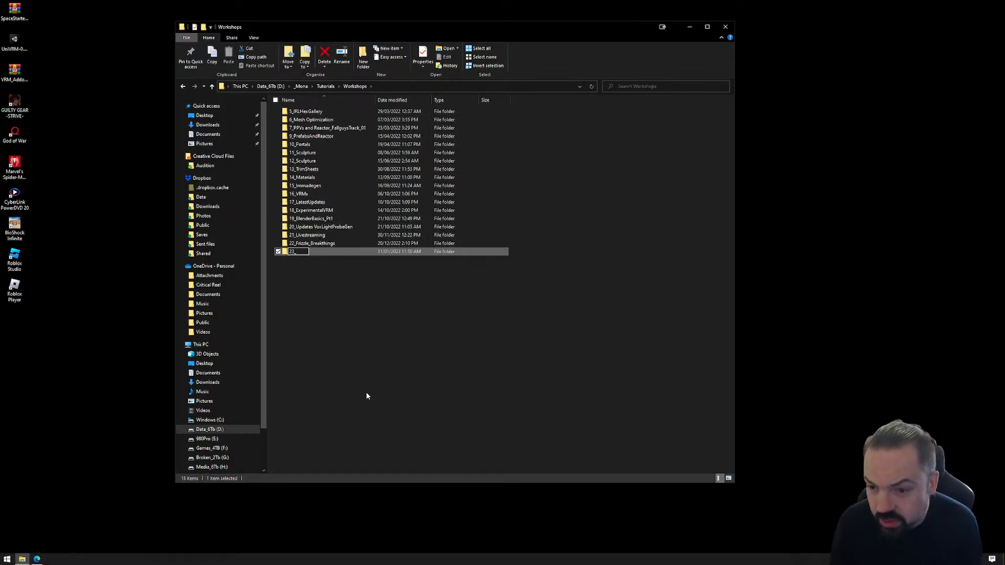
{"action": "type", "text": "re"}
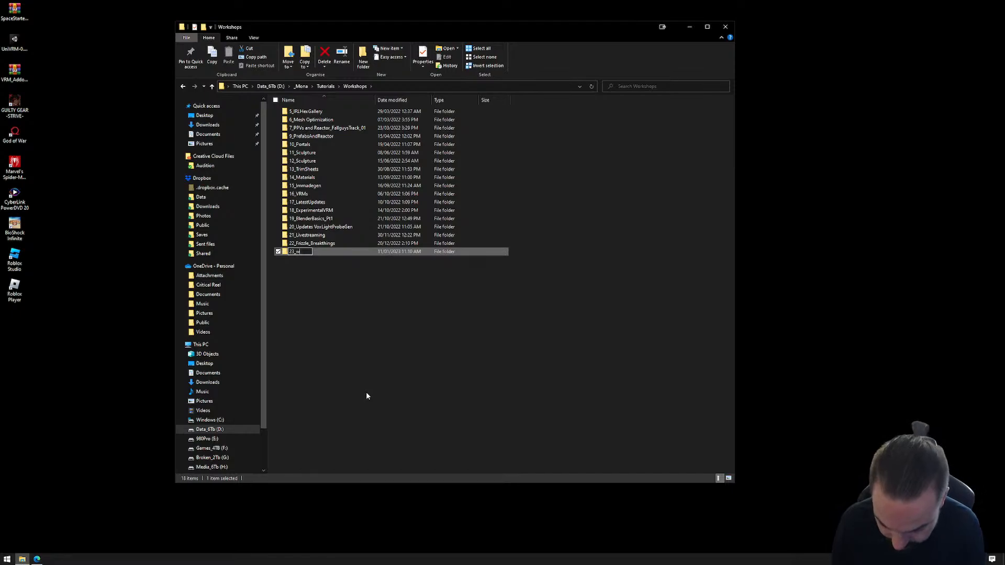
{"action": "key", "text": "BackSpace"}
{"action": "type", "text": "EACTOR"}
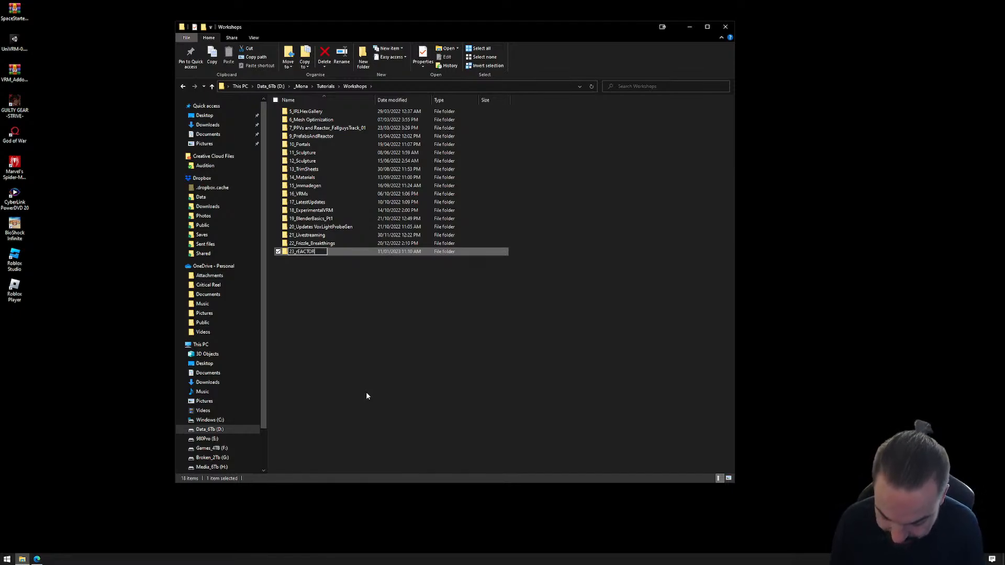
{"action": "type", "text": "bASICS"}
{"action": "key", "text": "Return"}
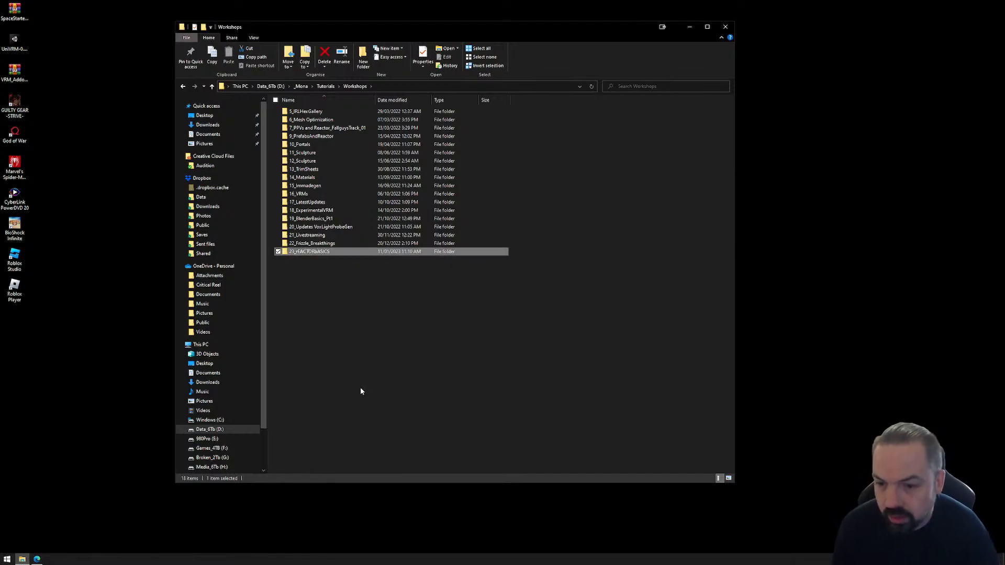
Rename the new workshop folder as 23_ReactorBasics.
{"action": "left_click", "coordinate": [322, 252]}
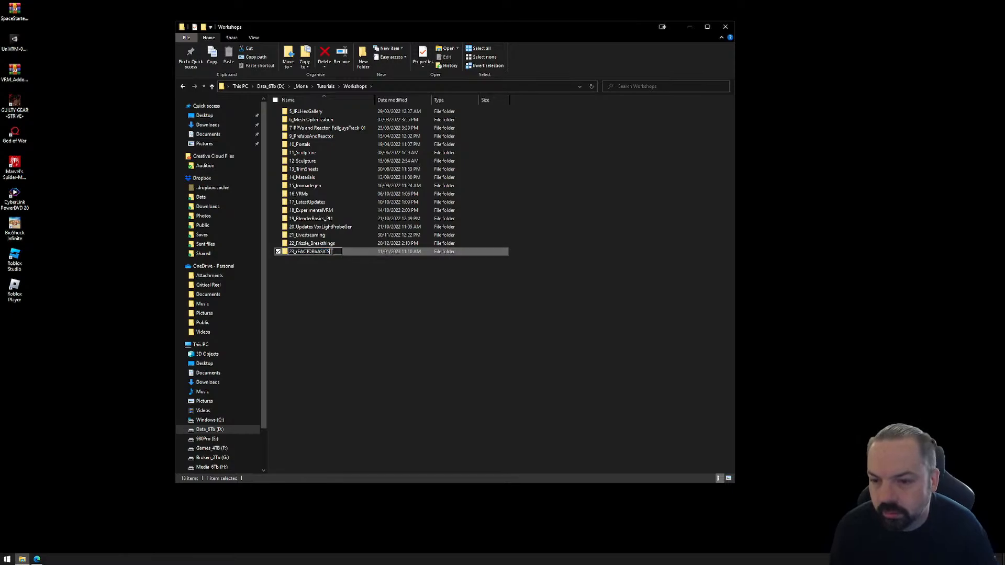
{"action": "left_click_drag", "start_coordinate": [333, 252], "coordinate": [298, 254]}
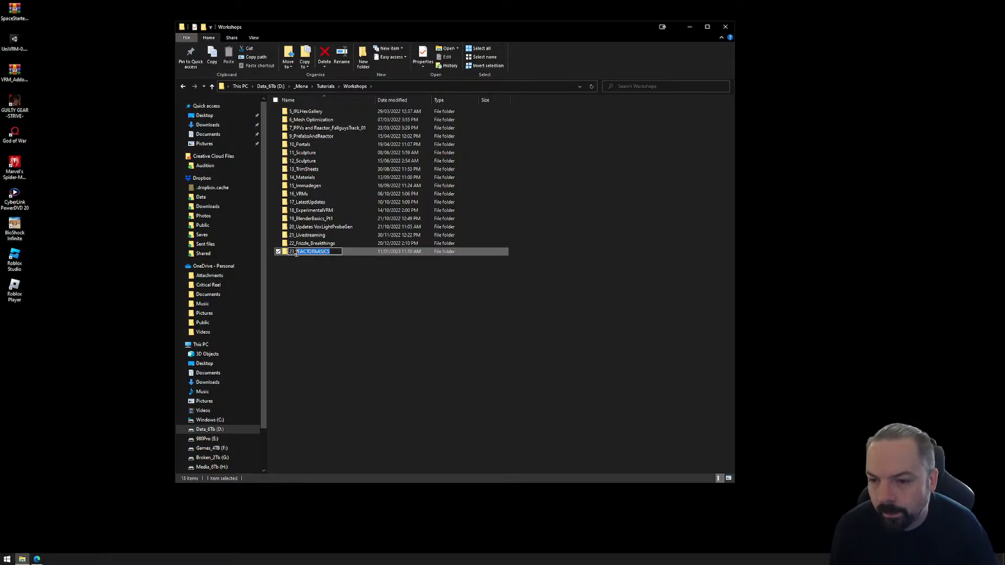
{"action": "type", "text": "Rea"}
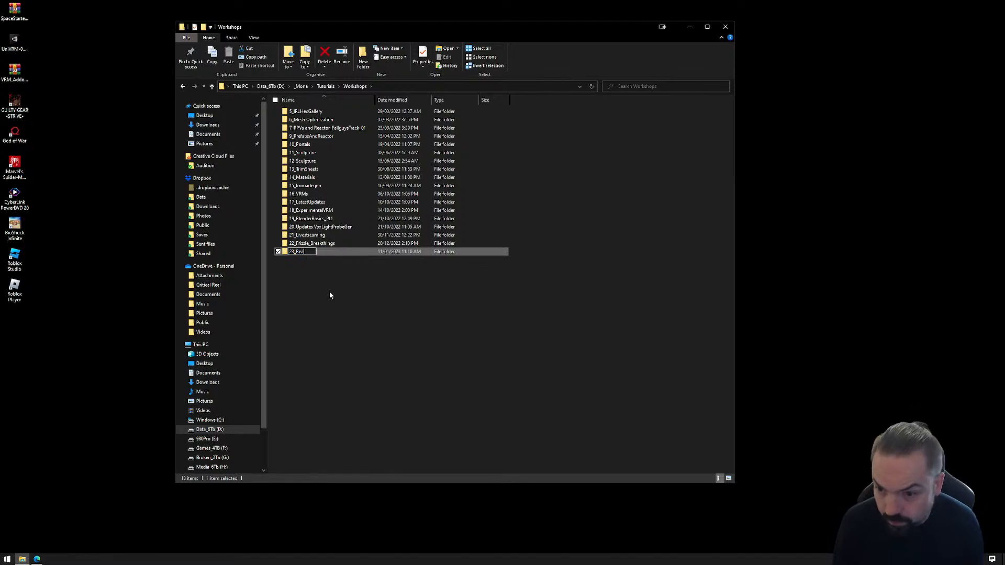
{"action": "type", "text": "ctor"}
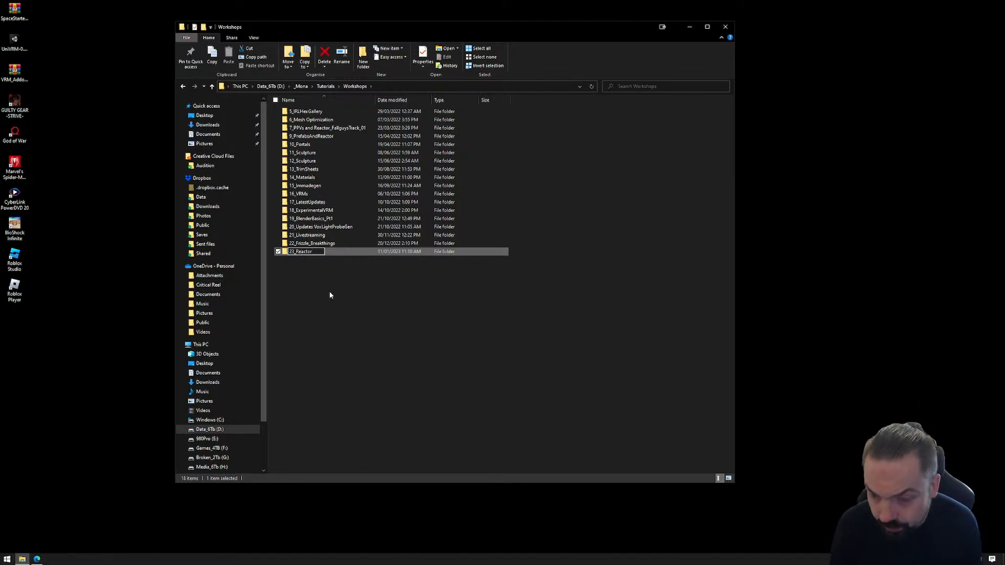
{"action": "type", "text": "Basics"}
{"action": "key", "text": "Return"}
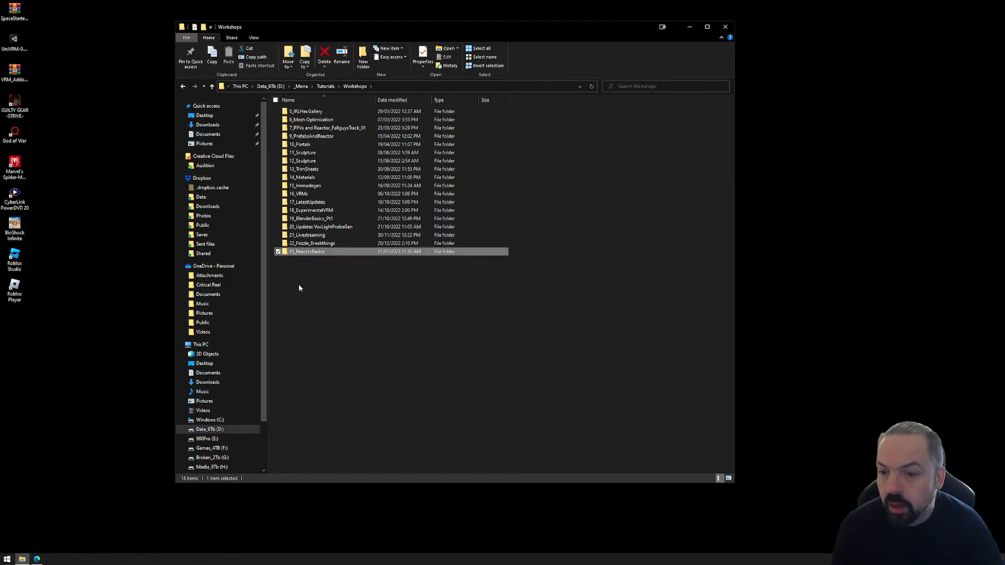
Open the 23_ReactorBasics folder and extract SpaceStarter-main.zip from the Desktop directly into it.
{"action": "double_click", "coordinate": [311, 252]}
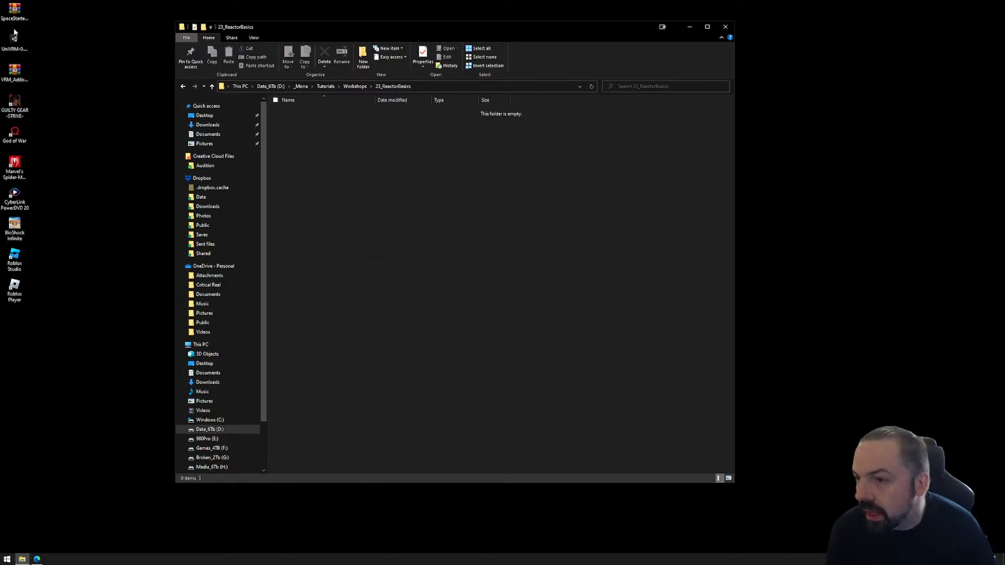
{"action": "left_click_drag", "start_coordinate": [14, 13], "coordinate": [41, 46]}
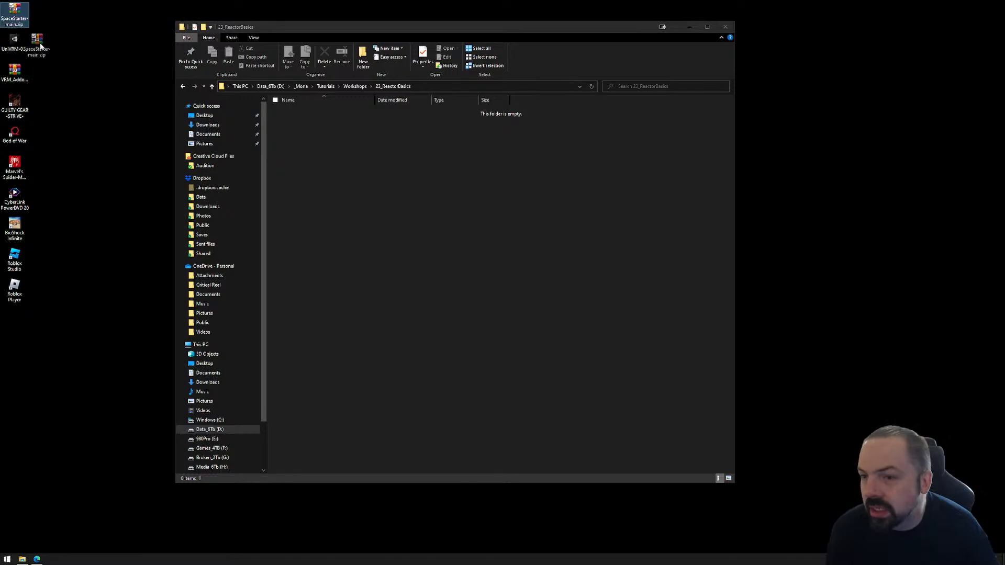
{"action": "right_click_drag", "start_coordinate": [41, 46], "coordinate": [369, 167]}
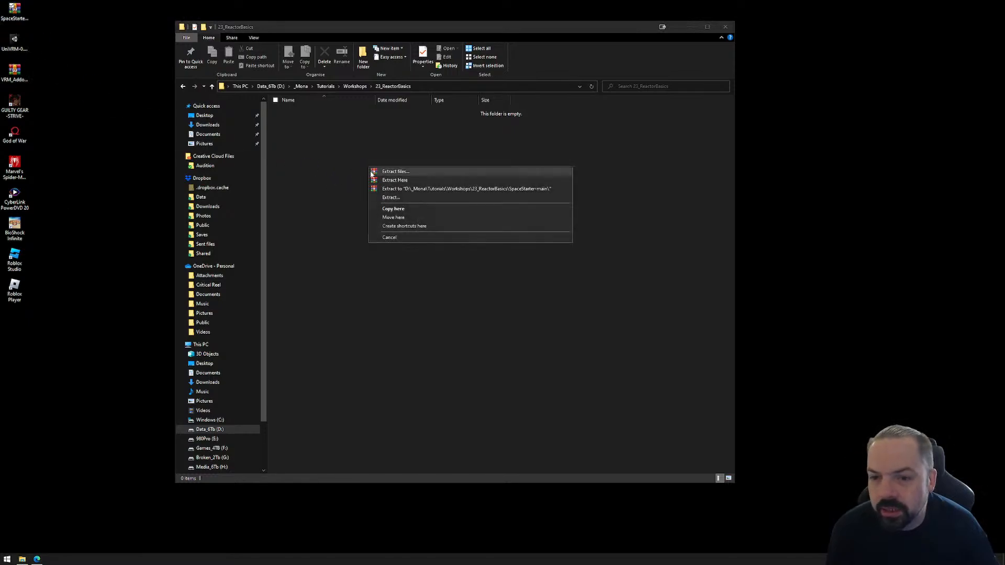
{"action": "left_click", "coordinate": [418, 181]}
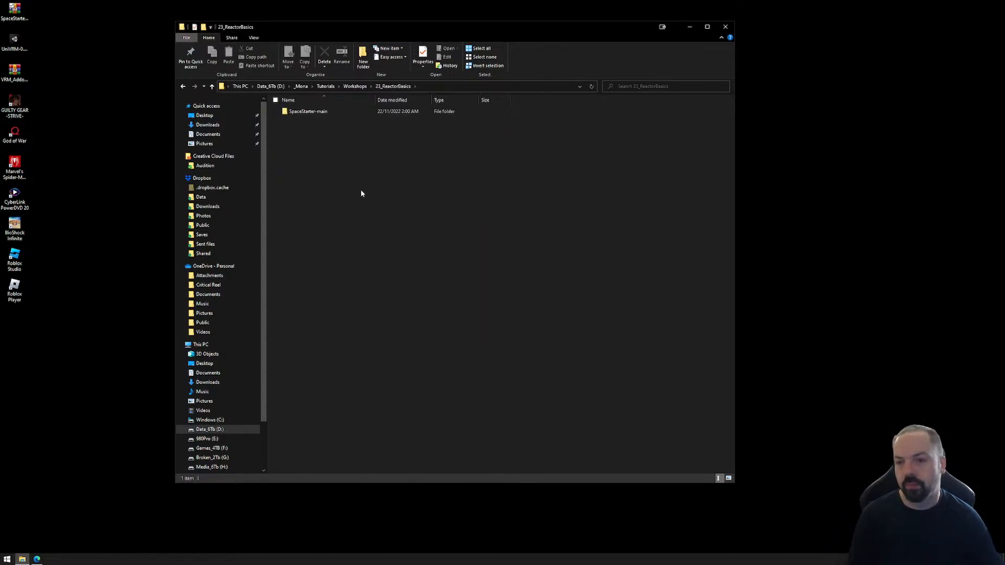
Rename the extracted SpaceStarter-main folder as 1_ReactorBasics.
{"action": "left_click", "coordinate": [314, 112]}
{"action": "left_click", "coordinate": [317, 111]}
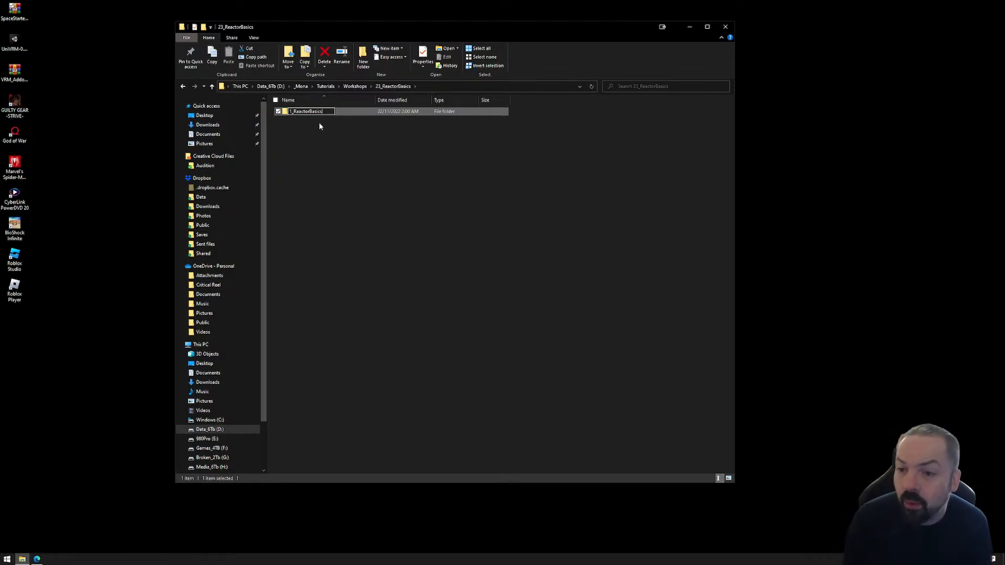
{"action": "key", "text": "Return"}
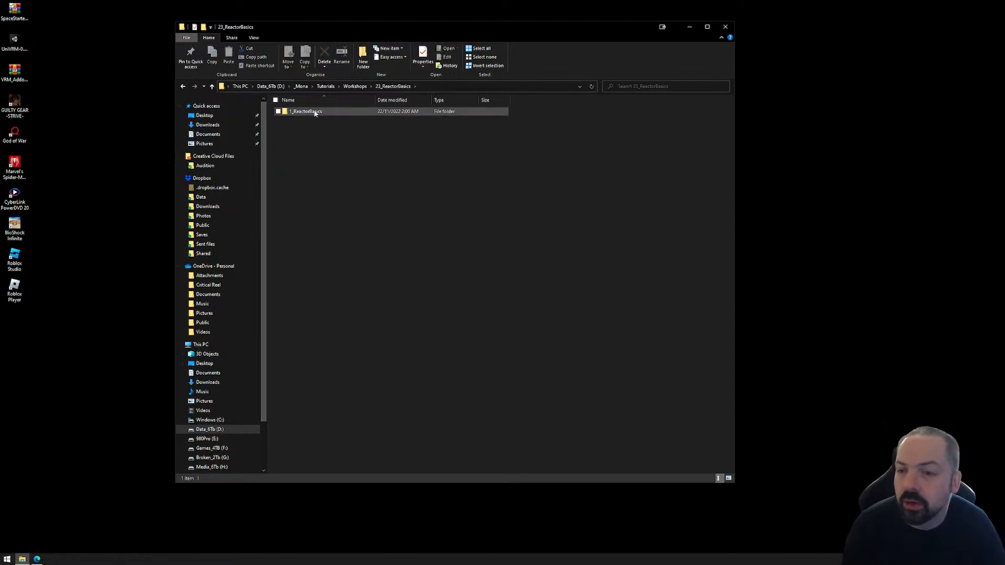
Copy the 1_ReactorBasics folder to the clipboard, view the project files inside it, and close File Explorer.
{"action": "key", "text": "ctrl+c"}
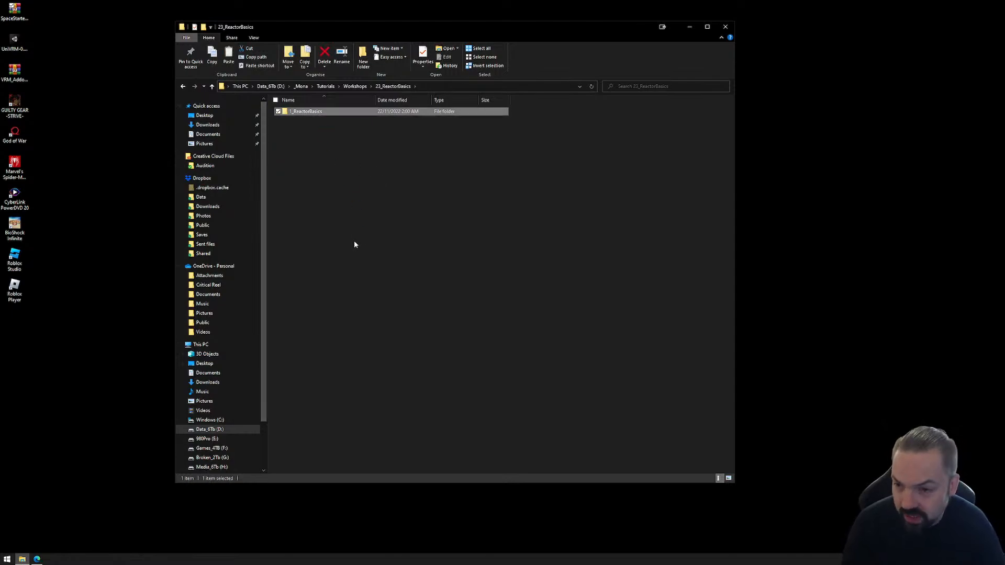
{"action": "left_click", "coordinate": [319, 151]}
{"action": "left_click", "coordinate": [311, 114]}
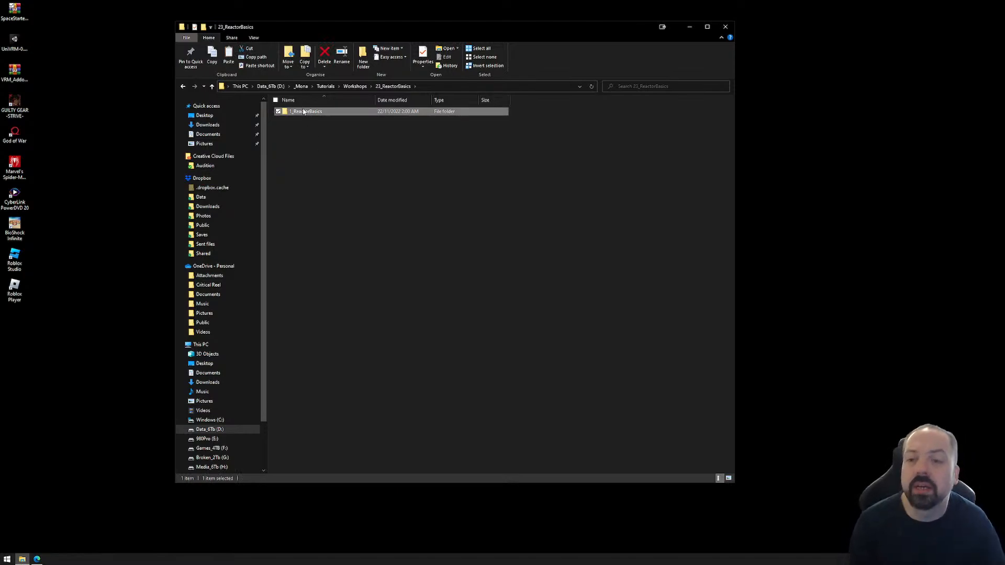
{"action": "double_click", "coordinate": [305, 112]}
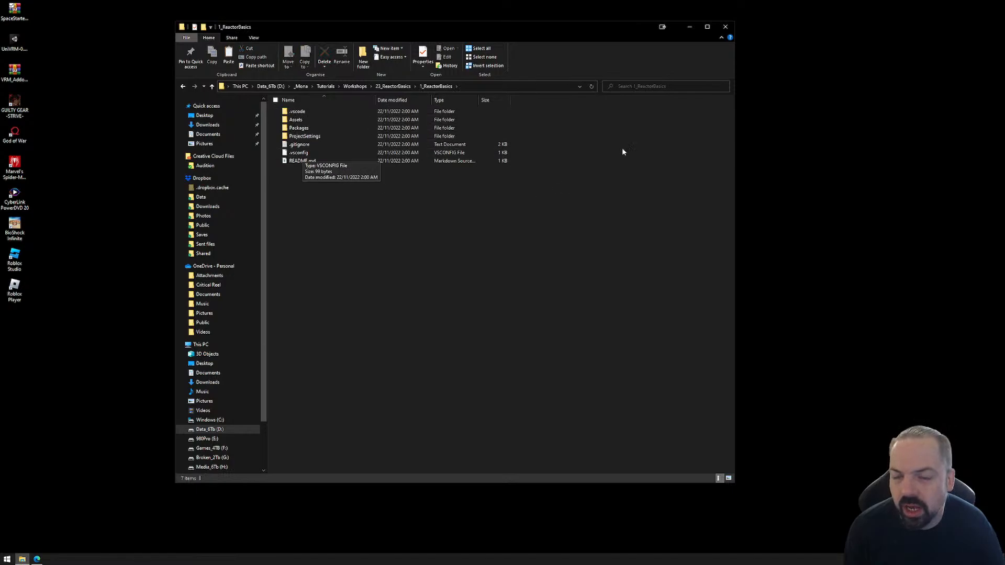
{"action": "left_click", "coordinate": [725, 27]}
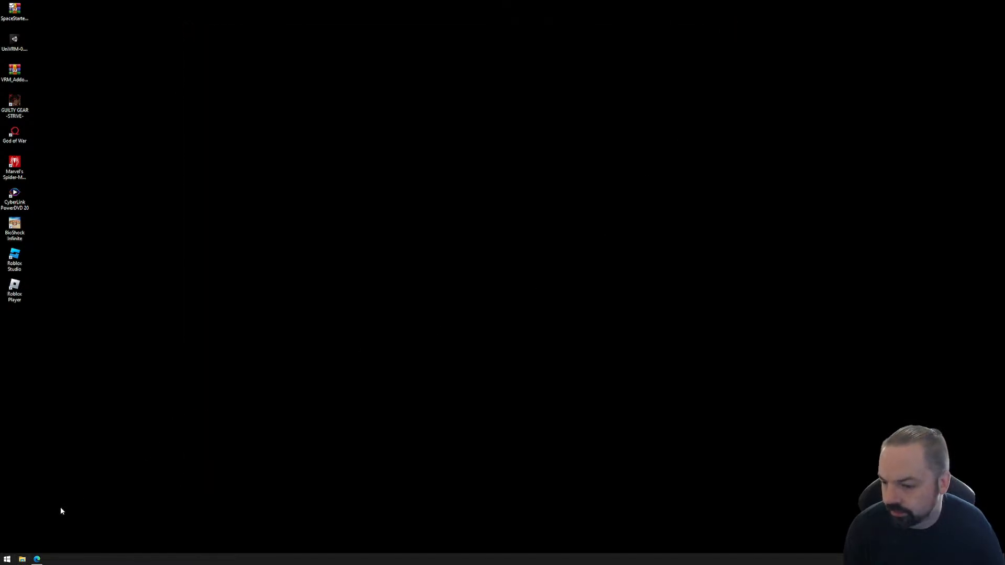
Launch Unity Hub and open the 1_ReactorBasics project from _Mona\Tutorials\Workshops\23_ReactorBasics.
{"action": "left_click", "coordinate": [7, 559]}
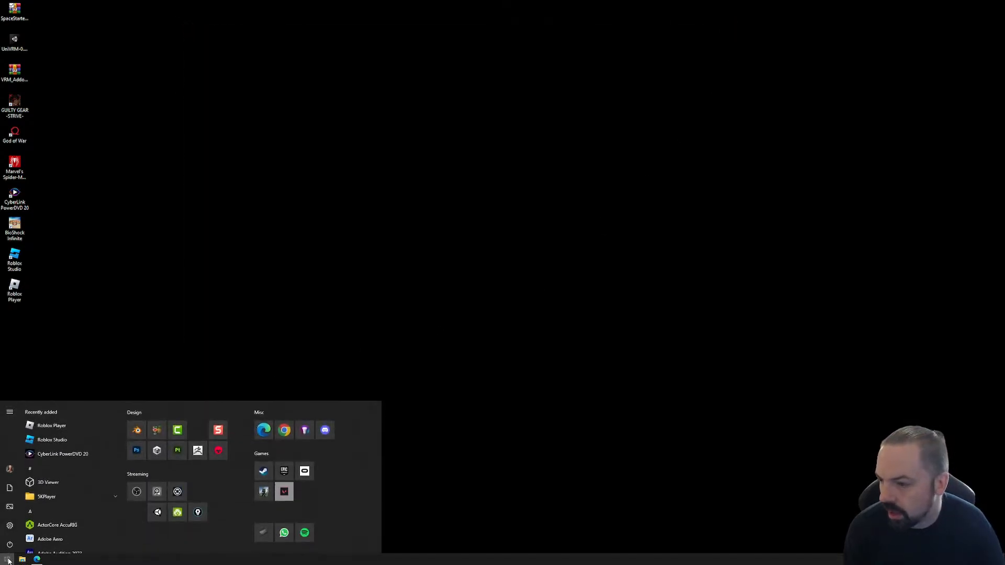
{"action": "left_click", "coordinate": [156, 451]}
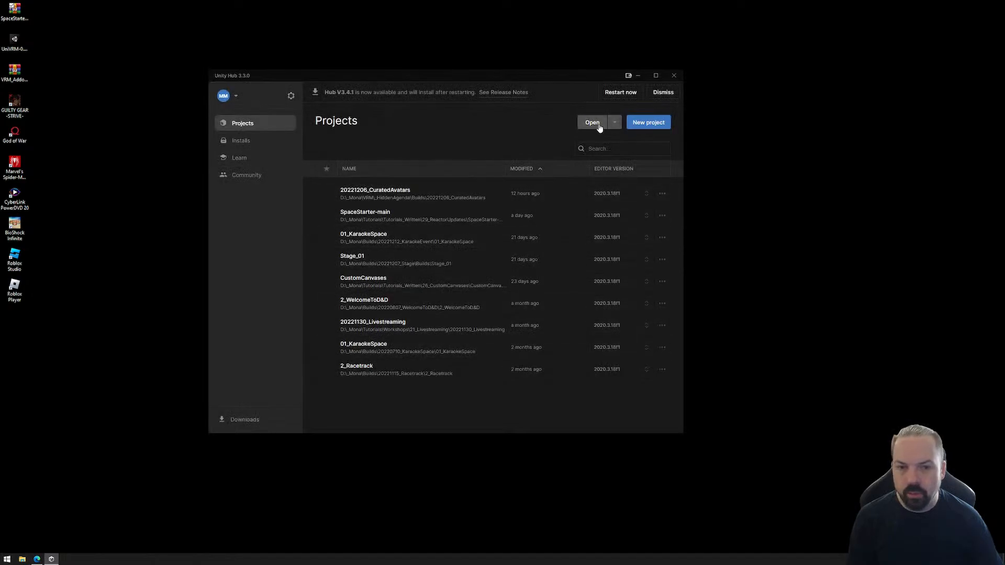
{"action": "left_click", "coordinate": [593, 123]}
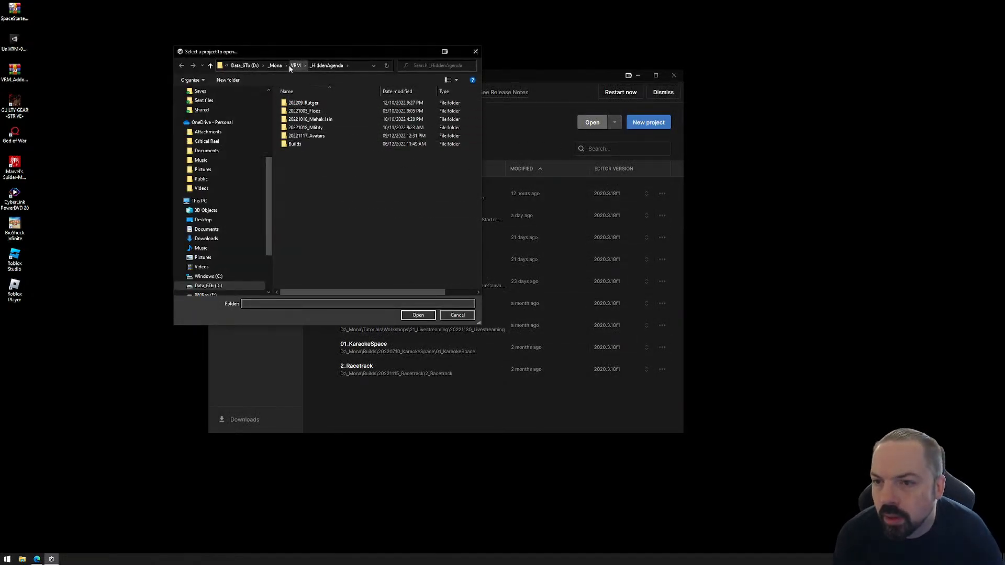
{"action": "left_click", "coordinate": [276, 65]}
{"action": "double_click", "coordinate": [293, 192]}
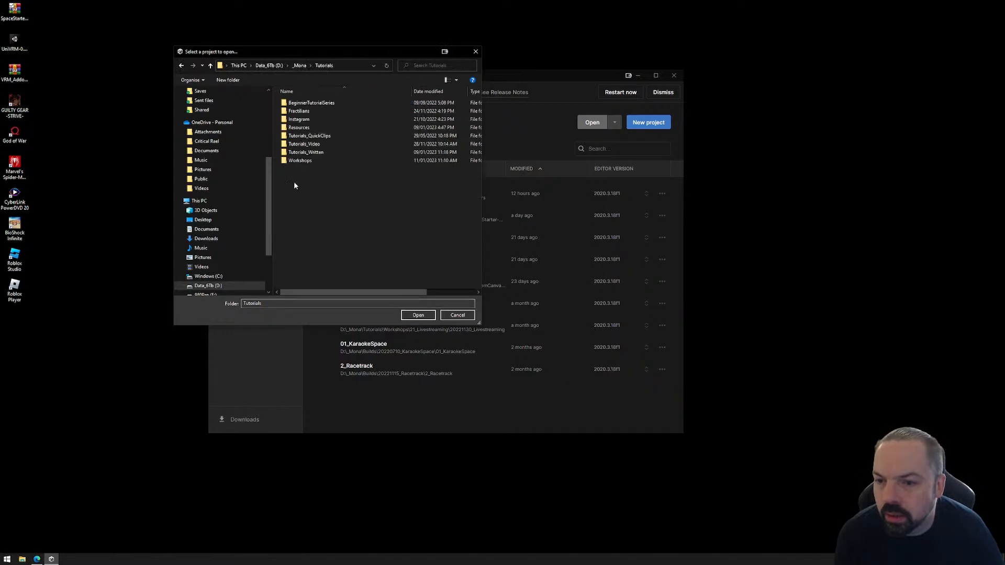
{"action": "double_click", "coordinate": [300, 160]}
{"action": "double_click", "coordinate": [311, 240]}
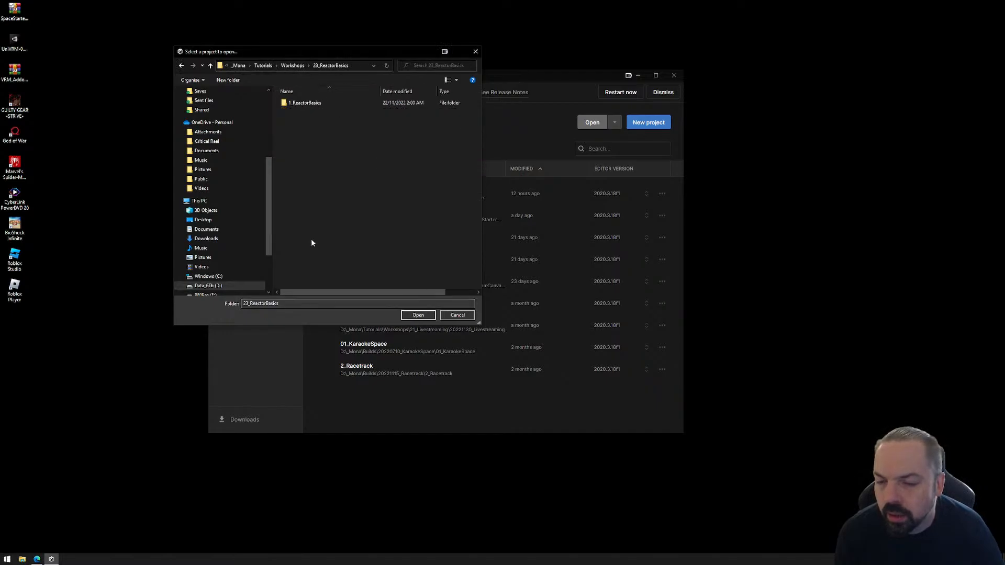
{"action": "double_click", "coordinate": [298, 103]}
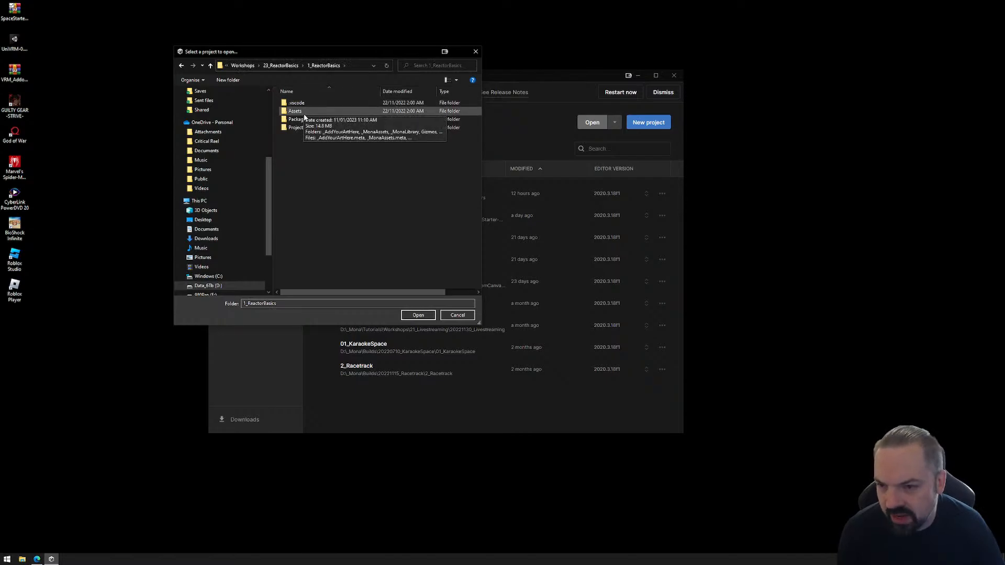
{"action": "left_click", "coordinate": [418, 315]}
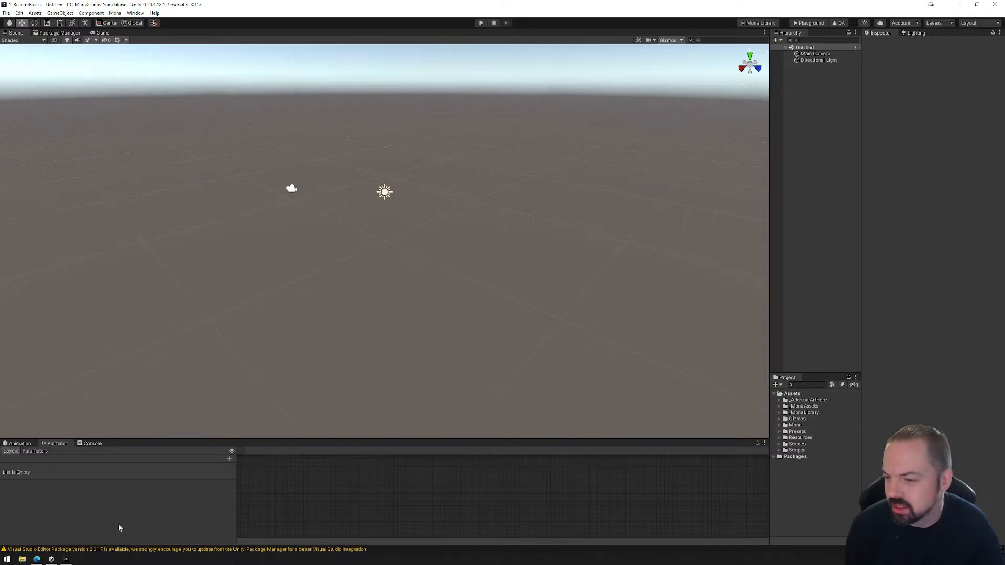
Look over the Animation and Animator views, the directional light's Inspector properties and the Lighting settings.
{"action": "left_click", "coordinate": [20, 444]}
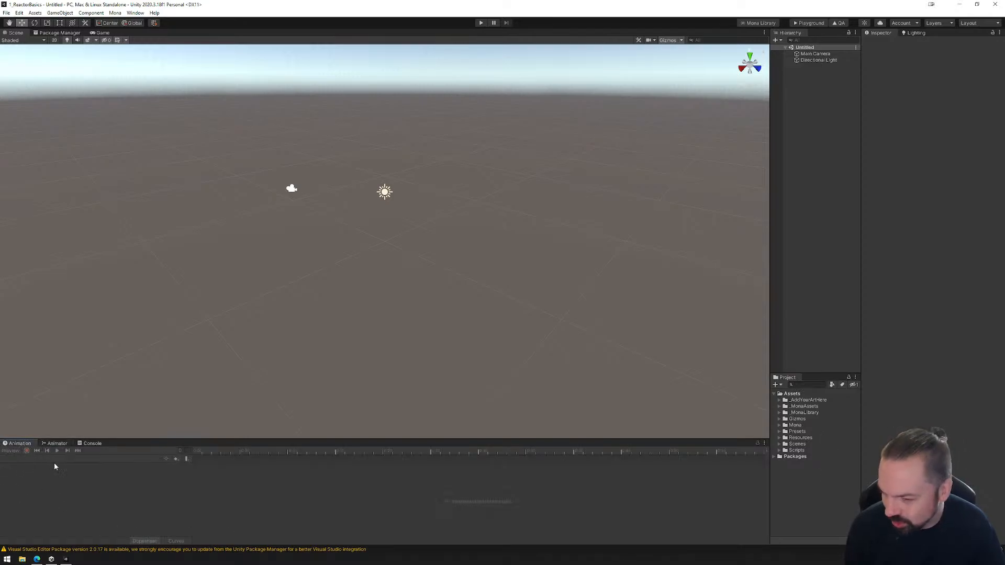
{"action": "left_click", "coordinate": [57, 444]}
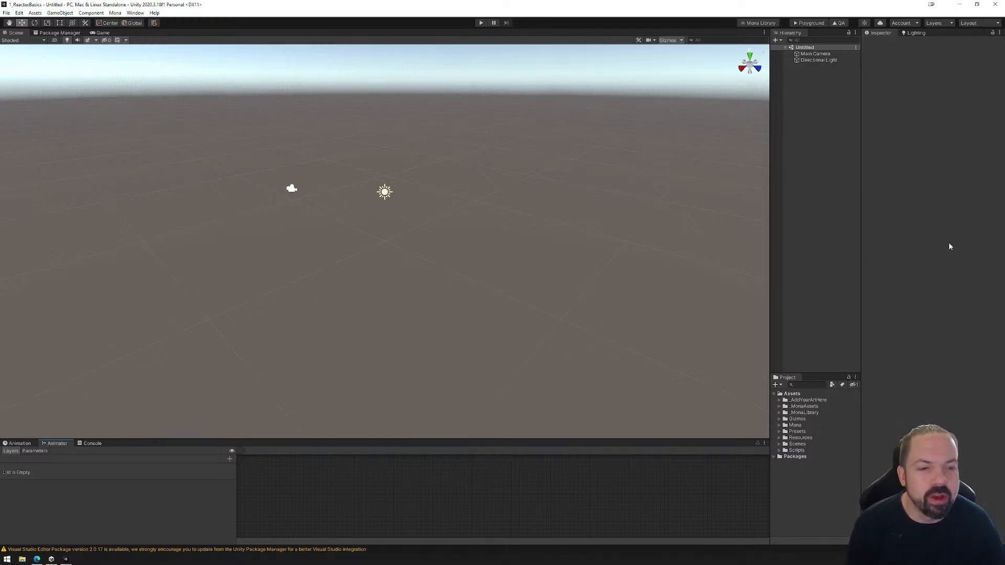
{"action": "left_click", "coordinate": [385, 193]}
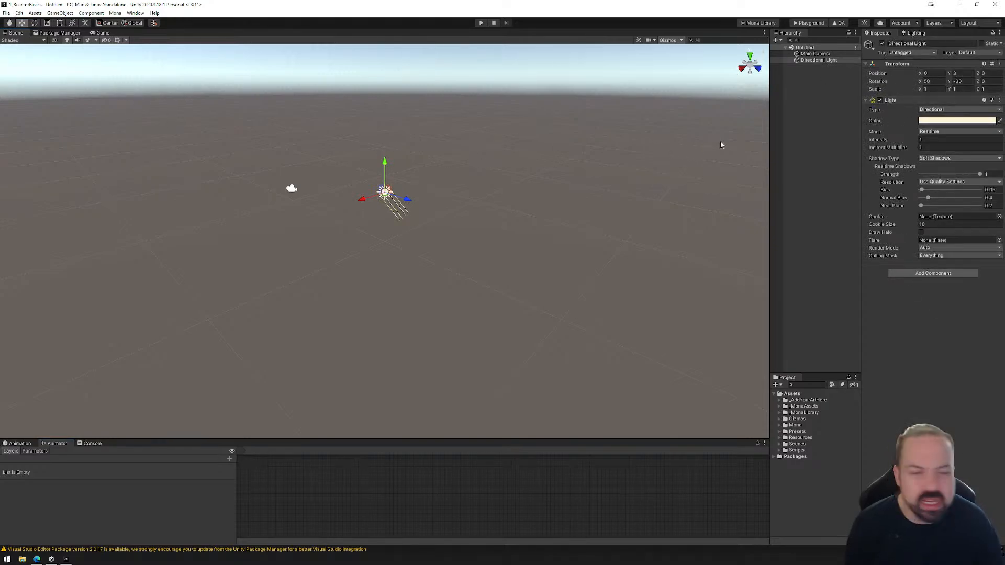
{"action": "left_click", "coordinate": [915, 33]}
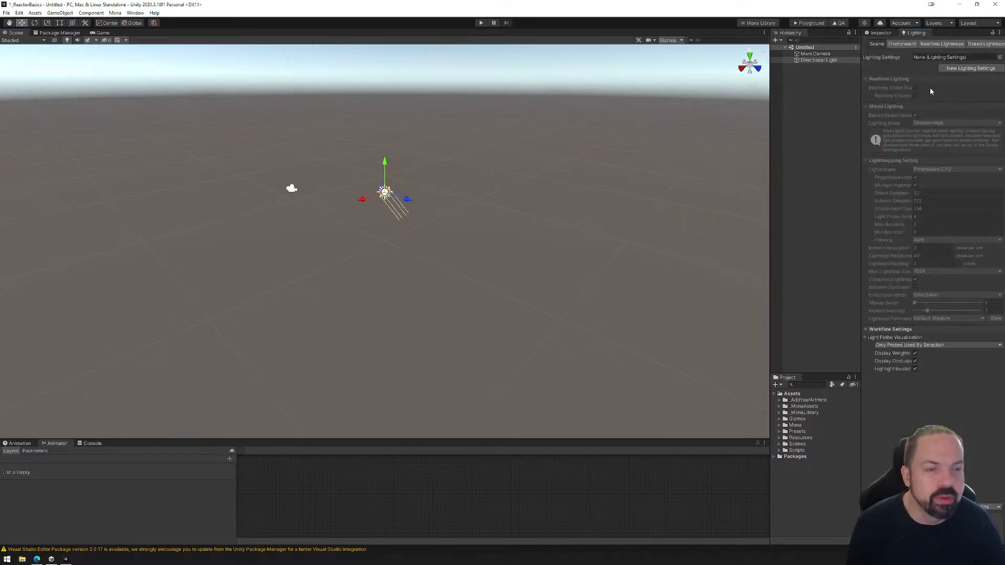
{"action": "left_click", "coordinate": [882, 35]}
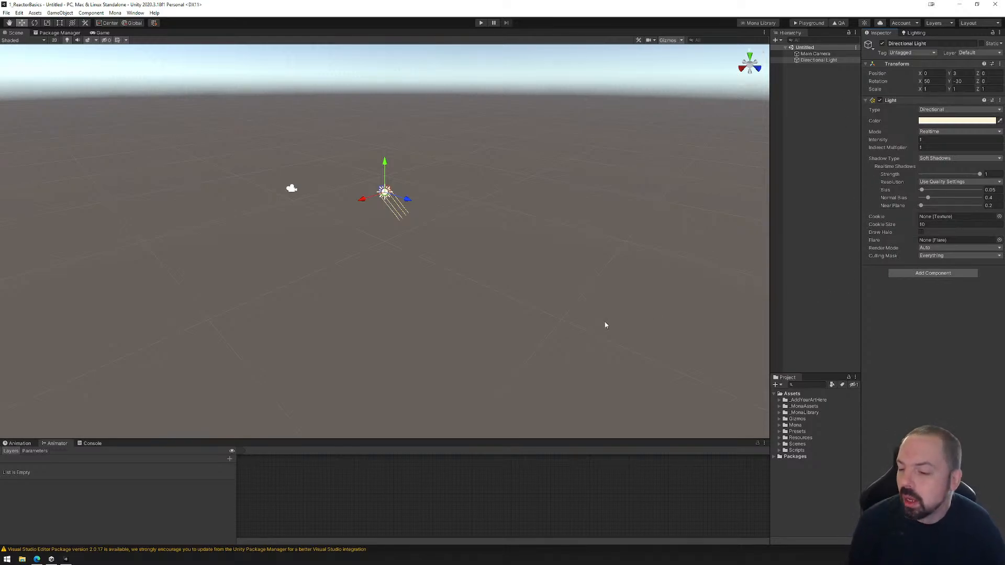
Check the Load Mona Scenes instructions in the browser, return to Unity, and load the Mona space scenes.
{"action": "left_click", "coordinate": [36, 559]}
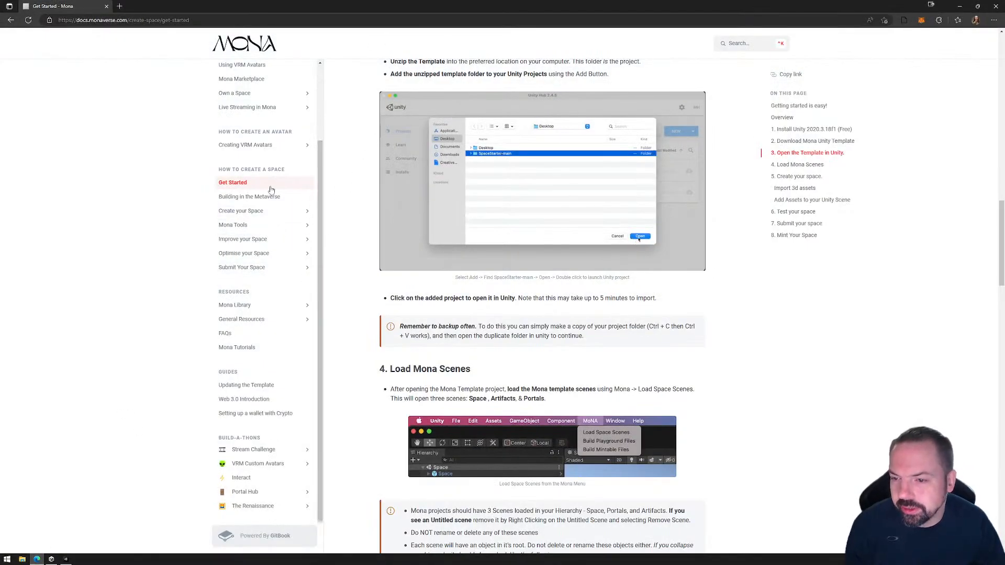
{"action": "left_click", "coordinate": [66, 559]}
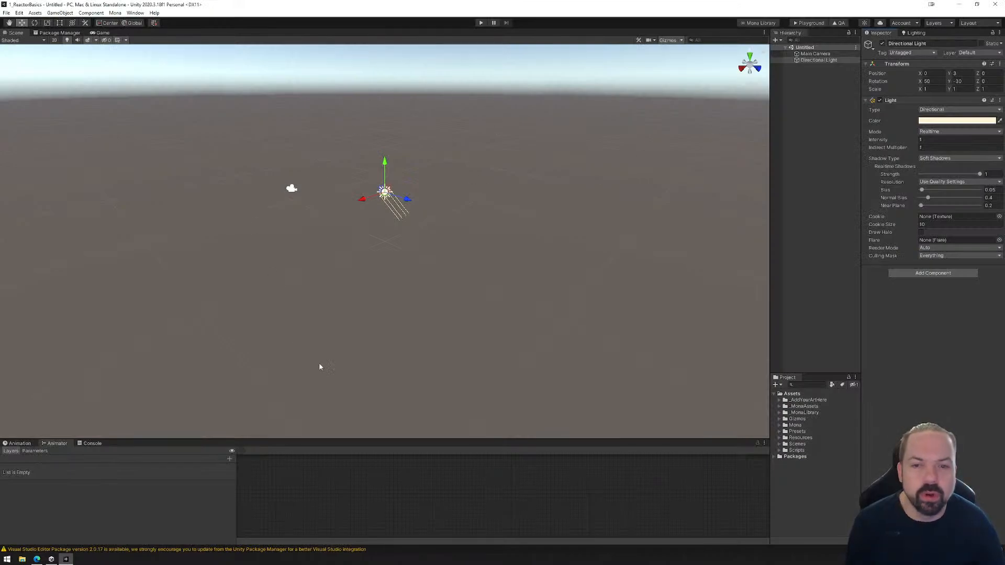
{"action": "left_click", "coordinate": [115, 13]}
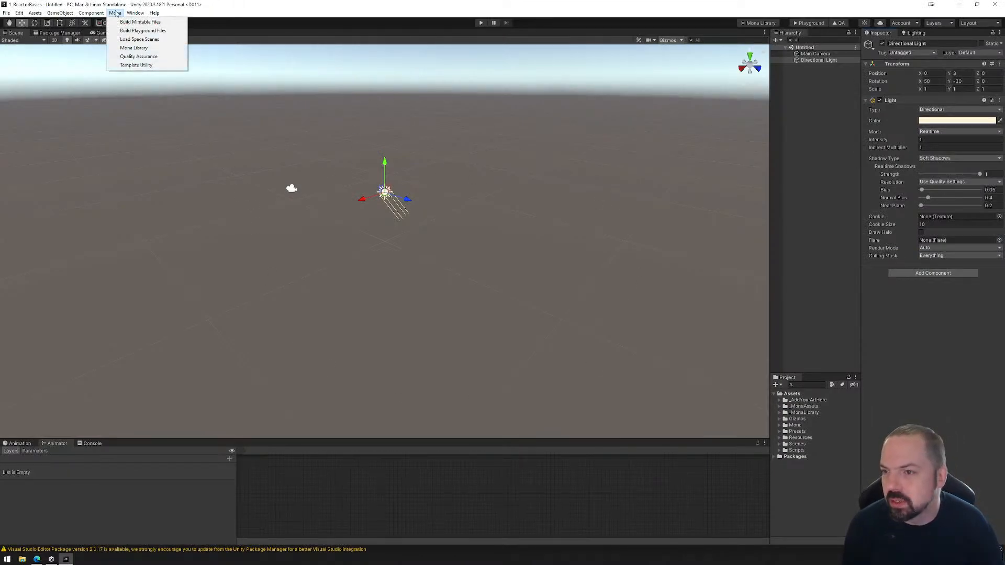
{"action": "left_click", "coordinate": [137, 40]}
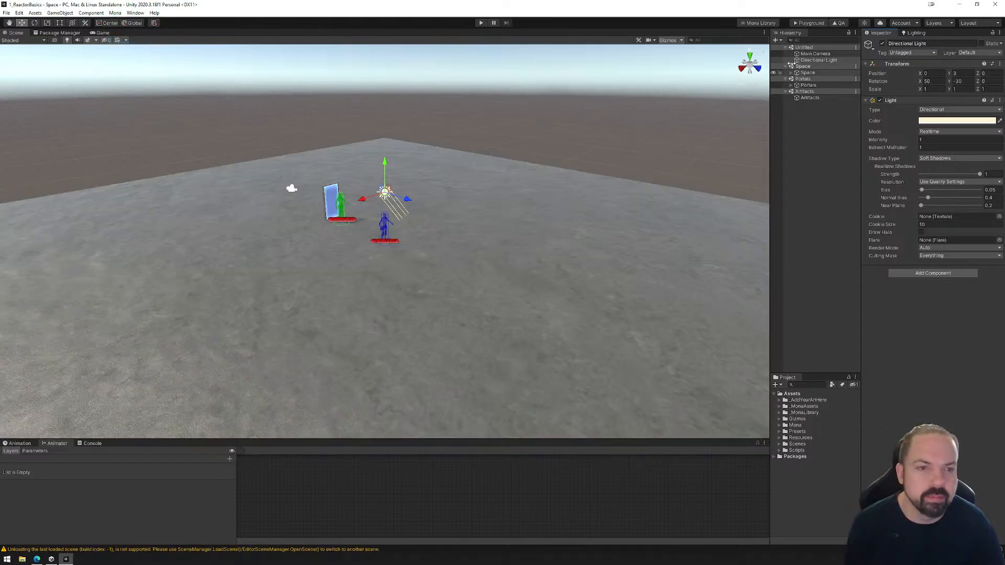
Remove the Untitled scene from the hierarchy, keeping the Space, Portals and Artifacts scenes.
{"action": "left_click", "coordinate": [815, 48]}
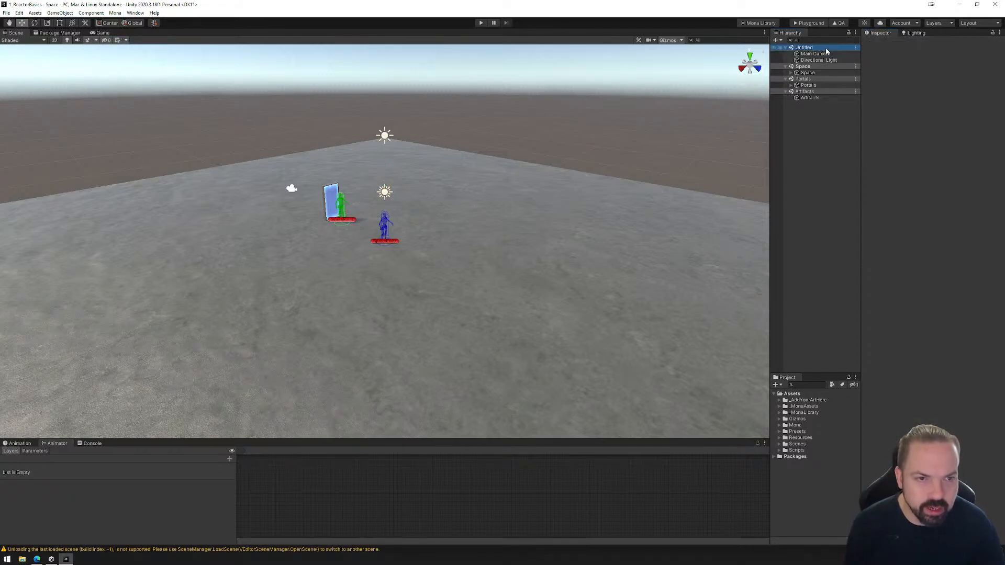
{"action": "right_click", "coordinate": [826, 51]}
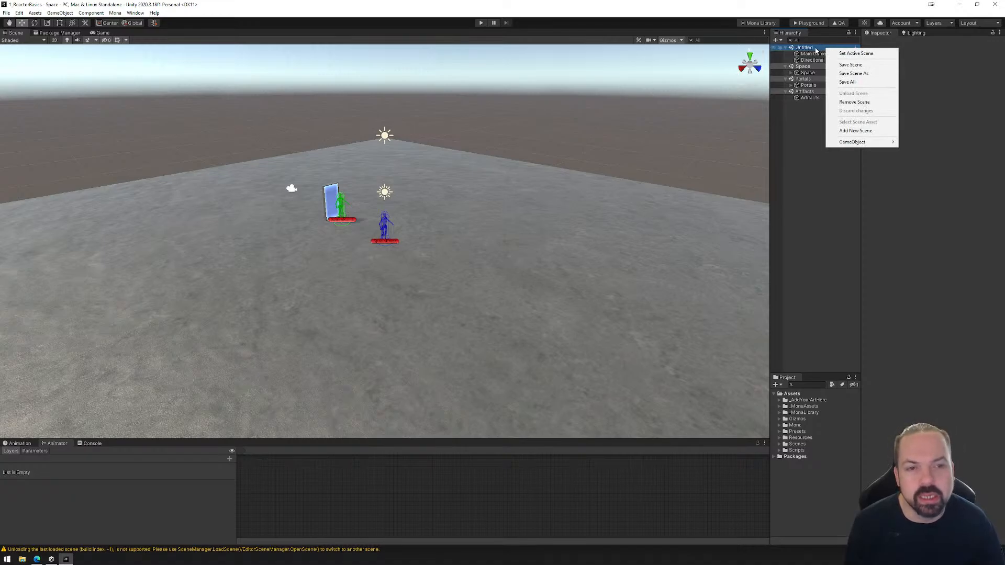
{"action": "left_click", "coordinate": [856, 103]}
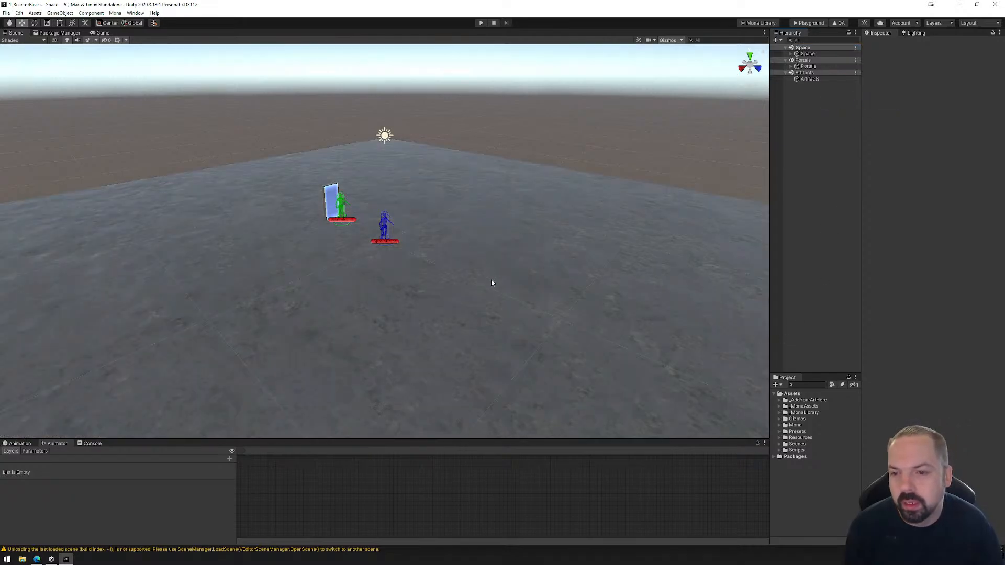
{"action": "right_click_drag", "start_coordinate": [492, 283], "coordinate": [468, 288]}
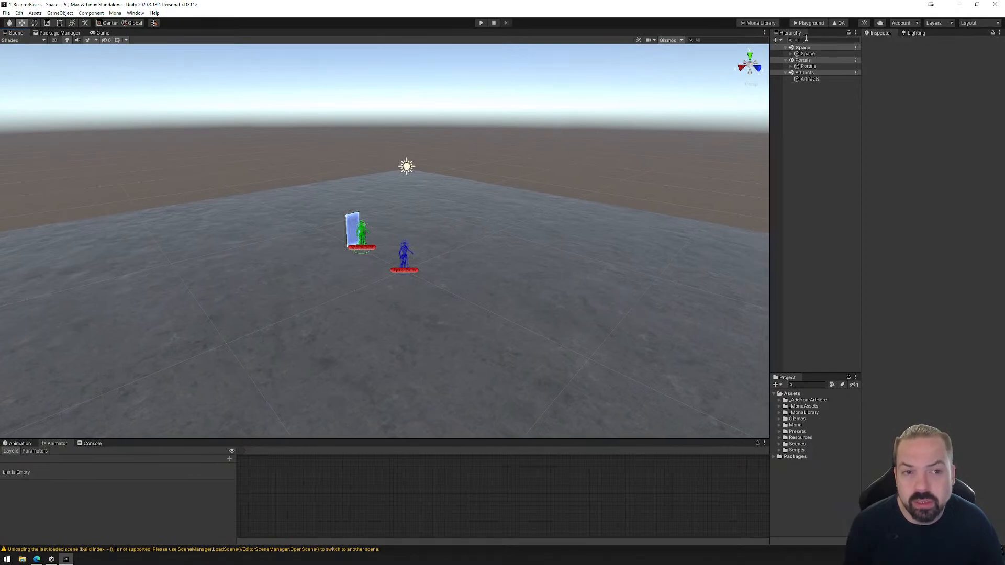
Build the space's playground files and upload the exported PlaygroundFiles folder to the Mona Playground page in the browser.
{"action": "left_click", "coordinate": [811, 24]}
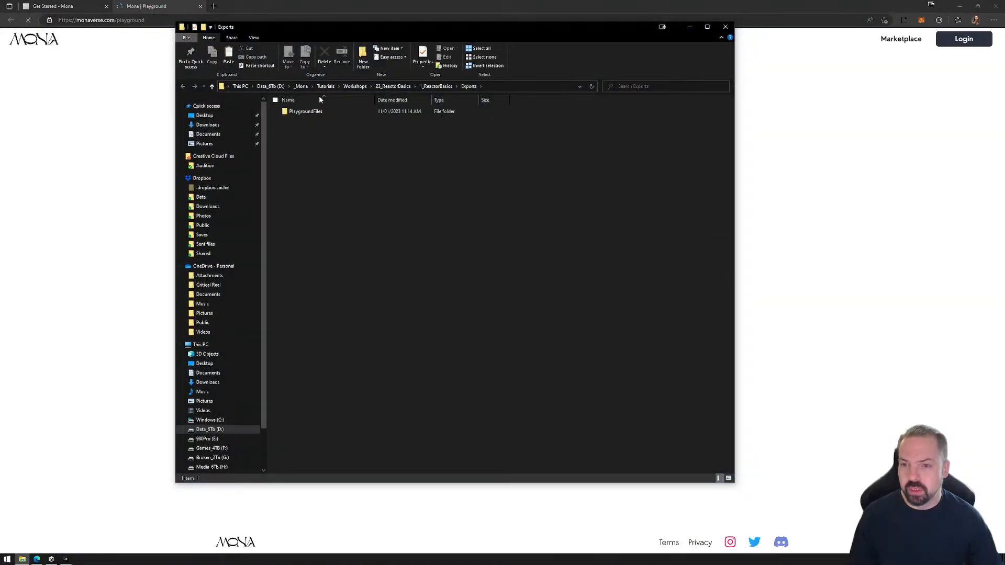
{"action": "left_click_drag", "start_coordinate": [699, 55], "coordinate": [708, 54]}
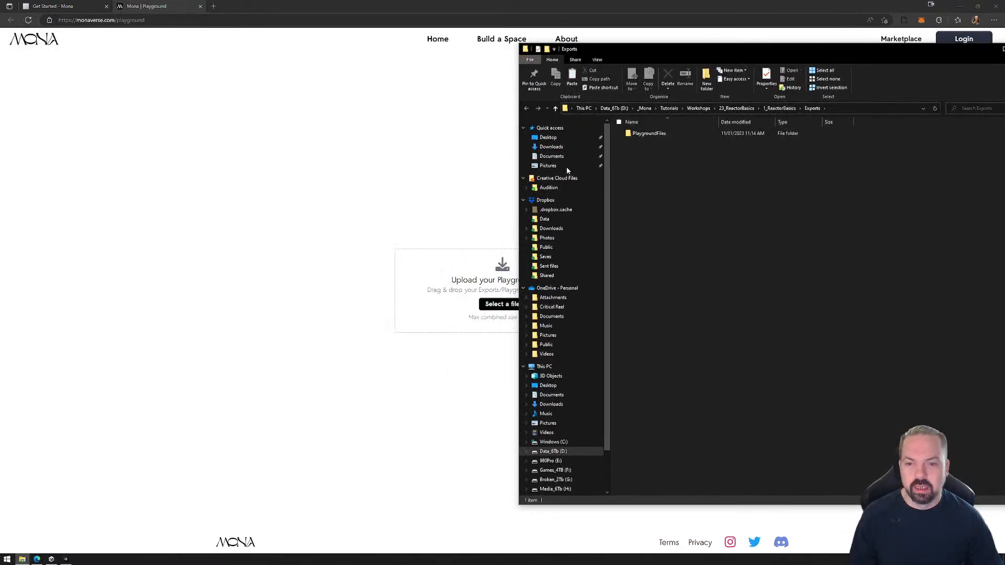
{"action": "left_click_drag", "start_coordinate": [600, 53], "coordinate": [826, 62]}
{"action": "left_click_drag", "start_coordinate": [820, 149], "coordinate": [446, 309]}
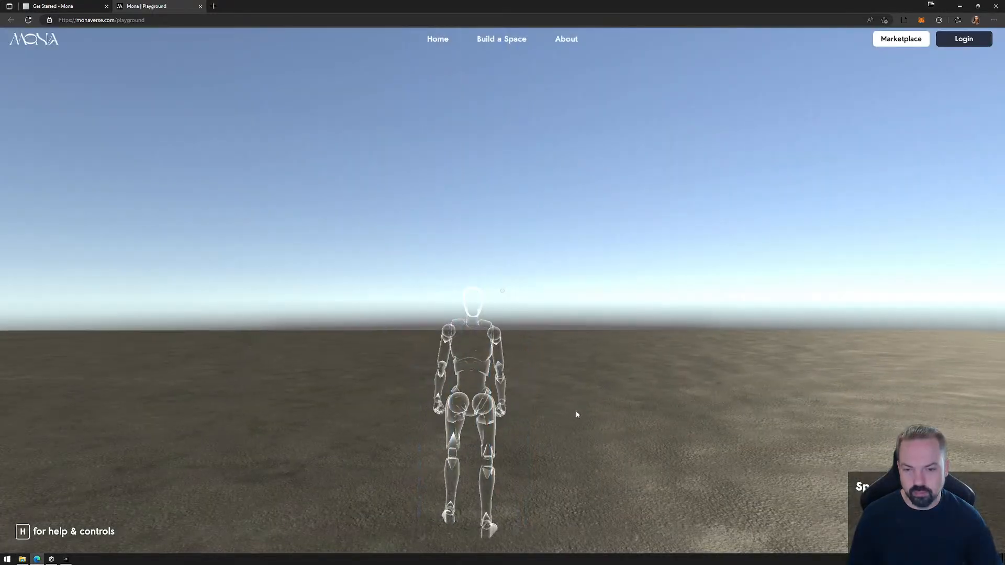
Enter the uploaded space, run and jump around with the avatar, and close the Playground page.
{"action": "left_click", "coordinate": [576, 410]}
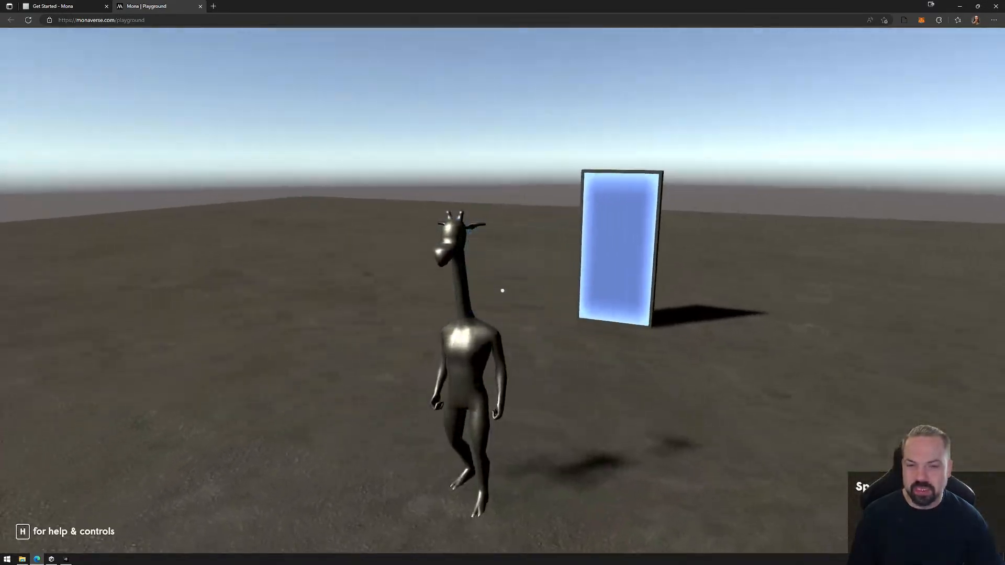
{"action": "key", "text": "w"}
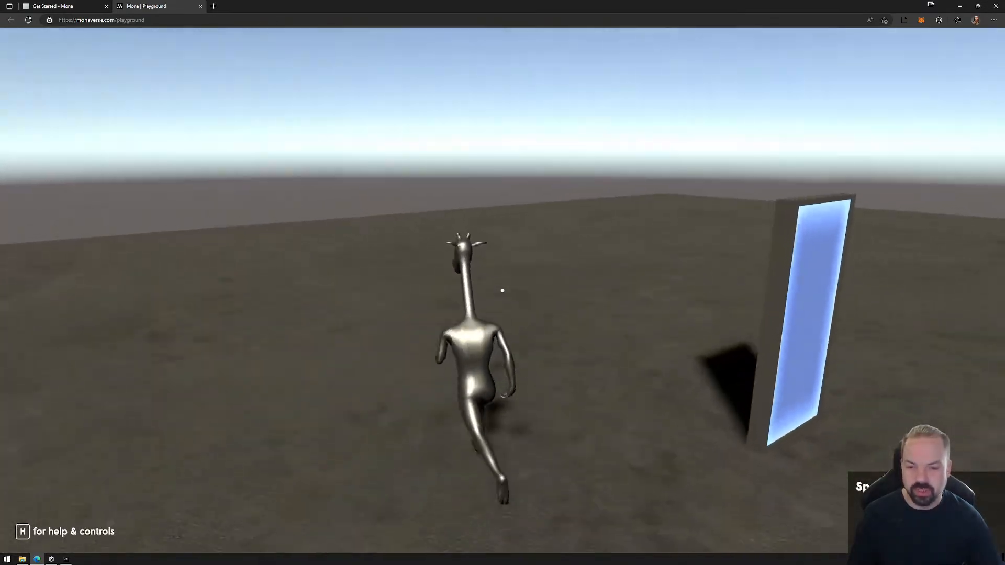
{"action": "key", "text": "w"}
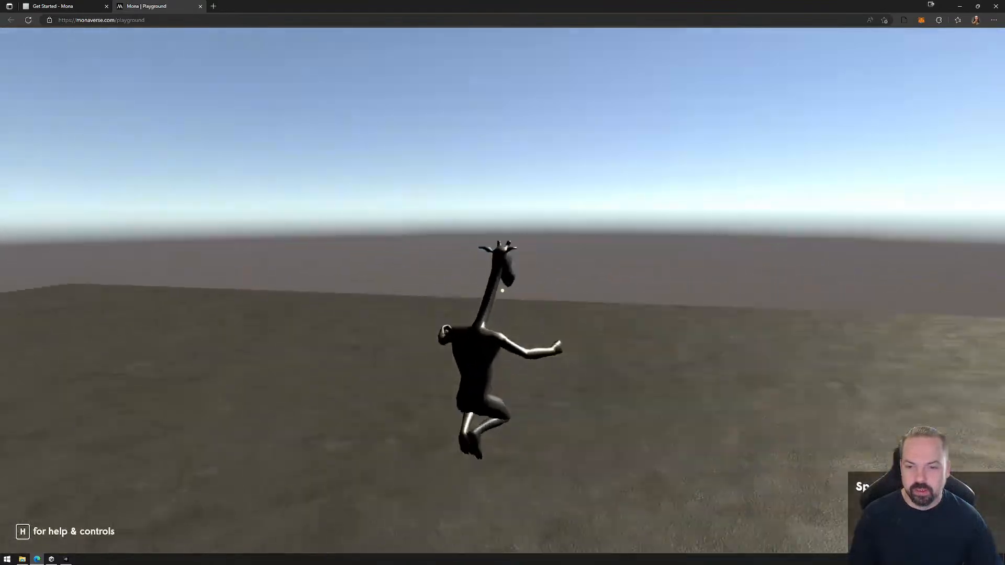
{"action": "key", "text": "Escape"}
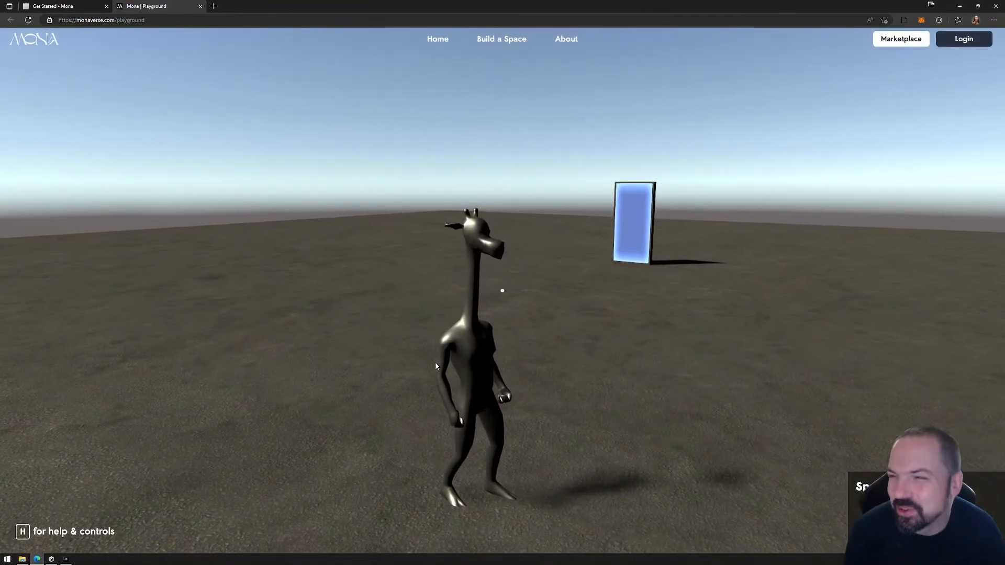
{"action": "left_click", "coordinate": [200, 7]}
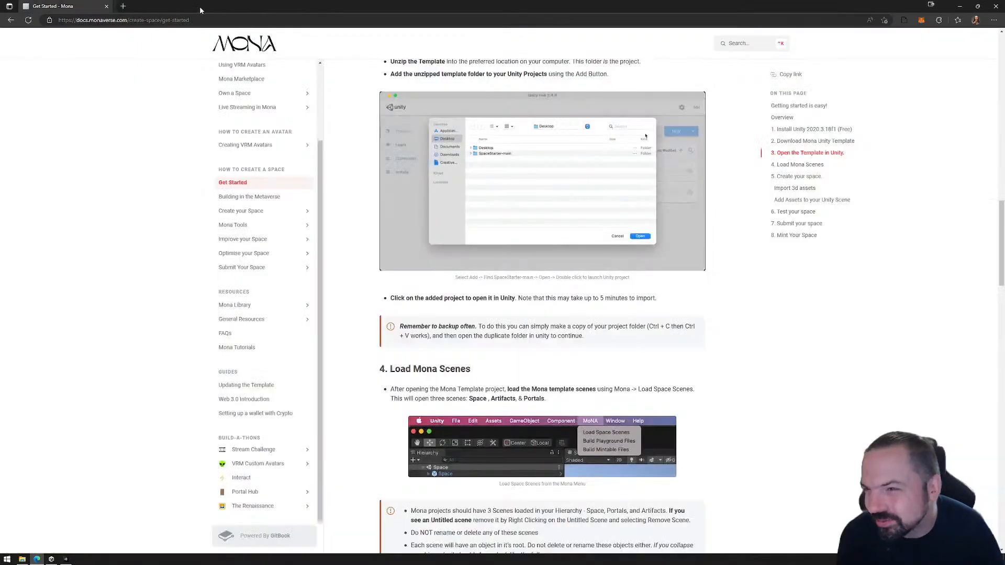
Switch to the Exports folder in File Explorer, permanently delete the PlaygroundFiles folder, and close the window to return to Unity.
{"action": "key", "text": "alt+Tab"}
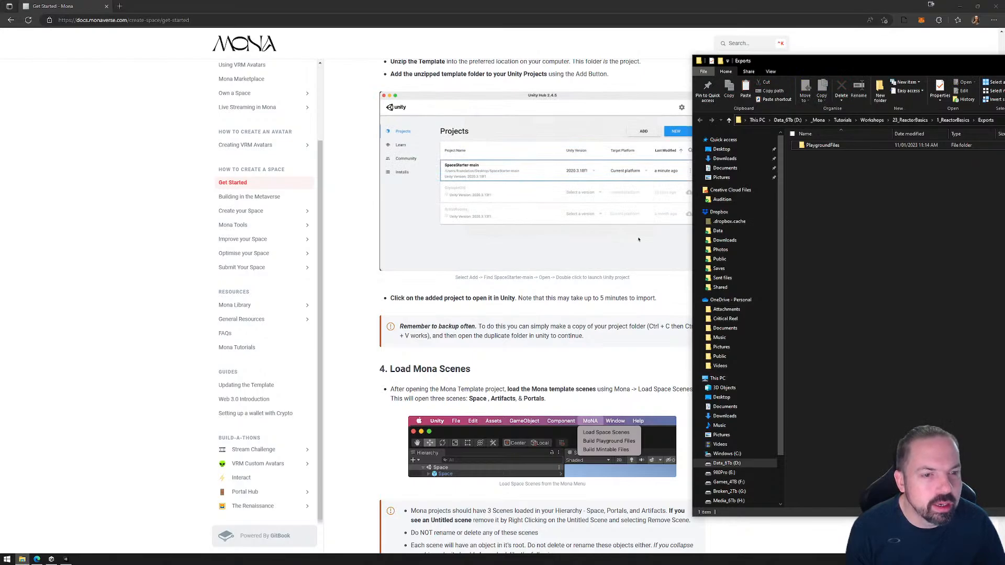
{"action": "left_click", "coordinate": [814, 147]}
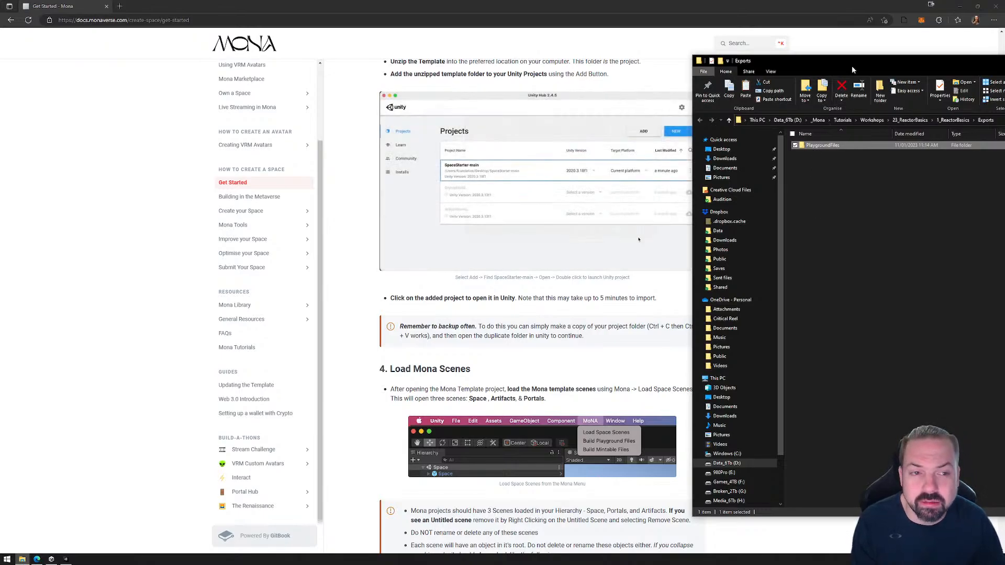
{"action": "left_click_drag", "start_coordinate": [852, 66], "coordinate": [500, 60]}
{"action": "left_click", "coordinate": [506, 196]}
{"action": "left_click", "coordinate": [477, 140]}
{"action": "key", "text": "shift+Delete"}
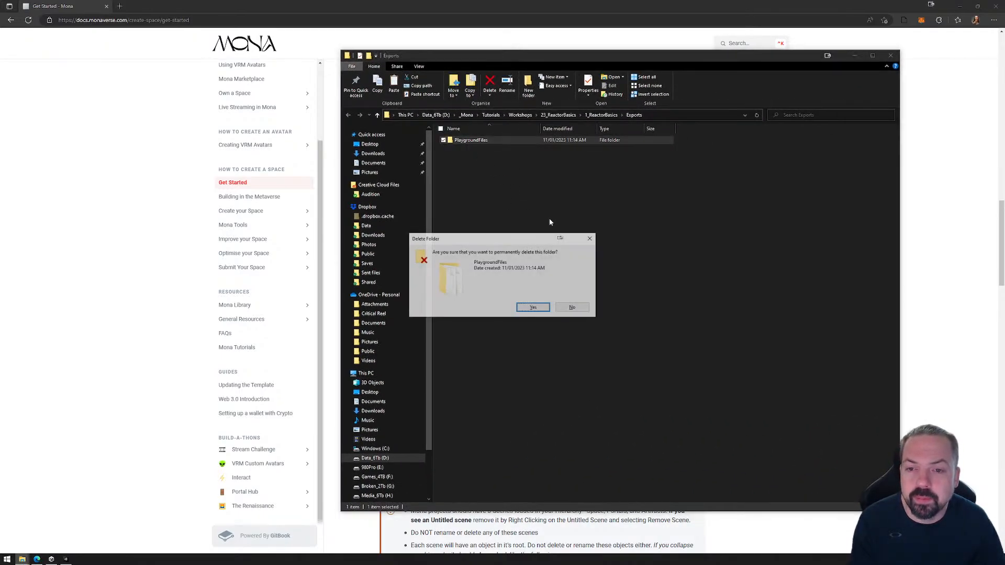
{"action": "key", "text": "Return"}
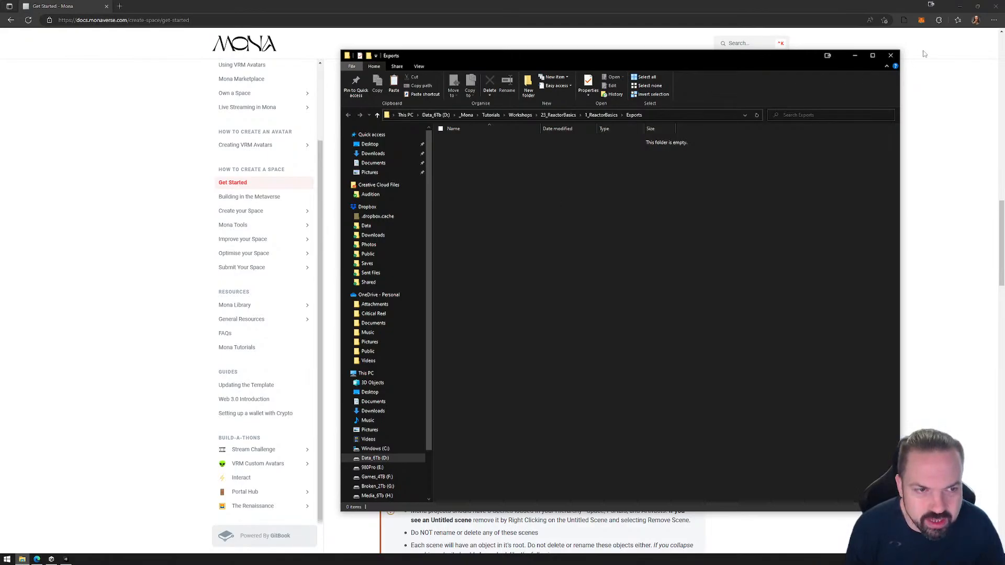
{"action": "left_click", "coordinate": [891, 55]}
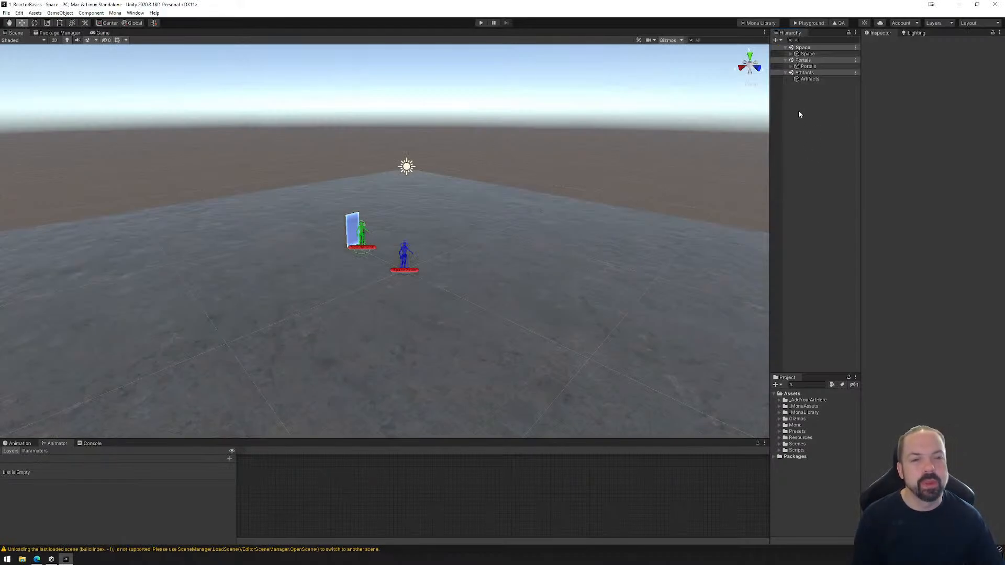
Look over the Space scene's contents and inspect the tags of the Space, Portals and Artifacts root objects.
{"action": "left_click", "coordinate": [791, 54]}
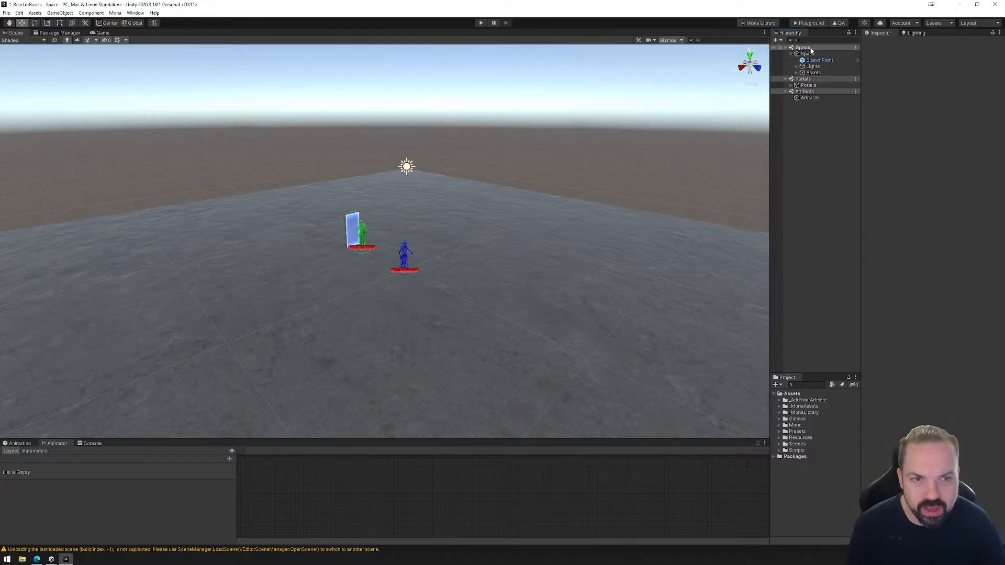
{"action": "left_click", "coordinate": [785, 47]}
{"action": "left_click", "coordinate": [785, 48]}
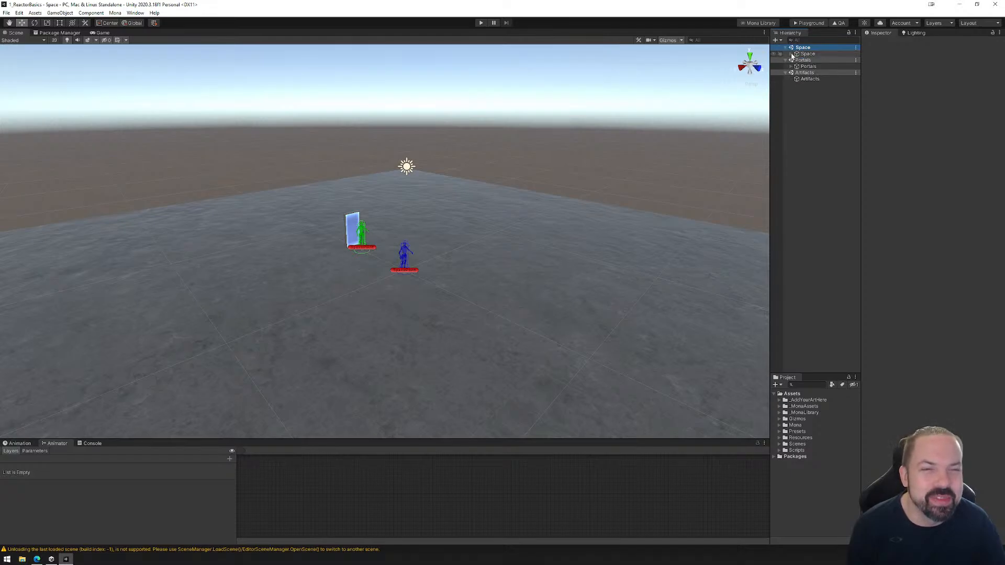
{"action": "left_click", "coordinate": [807, 54]}
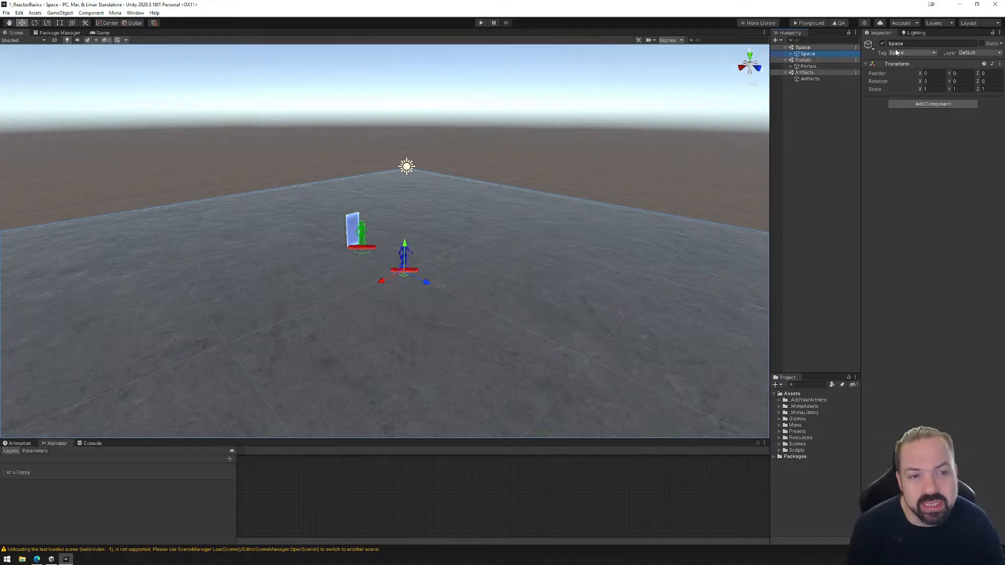
{"action": "left_click", "coordinate": [811, 66]}
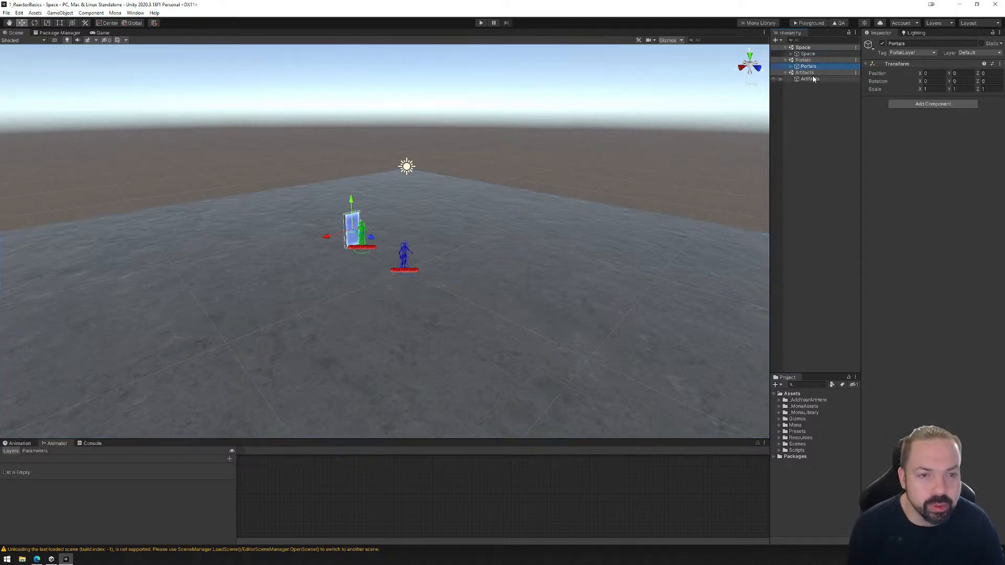
{"action": "left_click", "coordinate": [805, 79]}
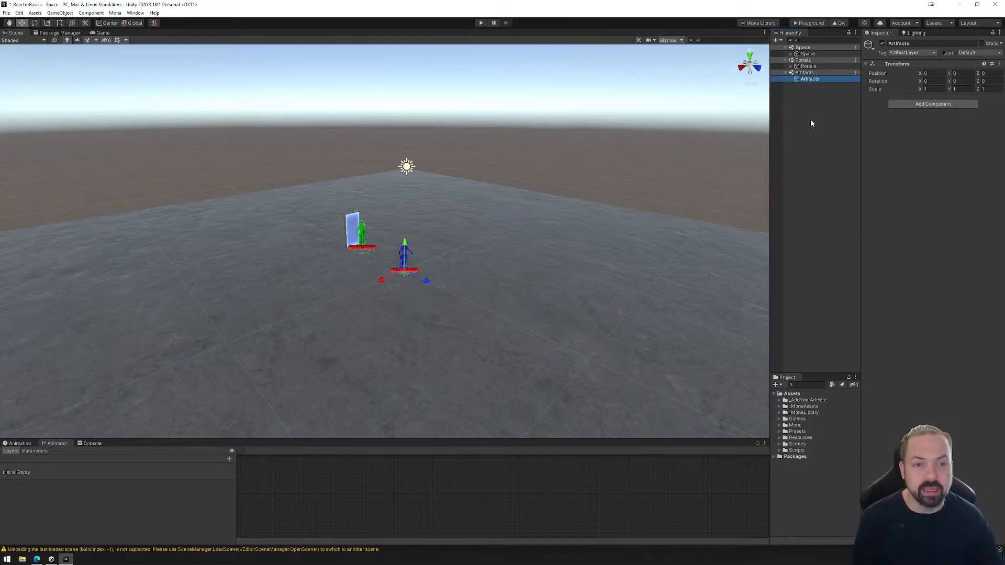
Duplicate PortalPrefab_Door under Portals and move the copy along X to about -3.15.
{"action": "left_click", "coordinate": [791, 67]}
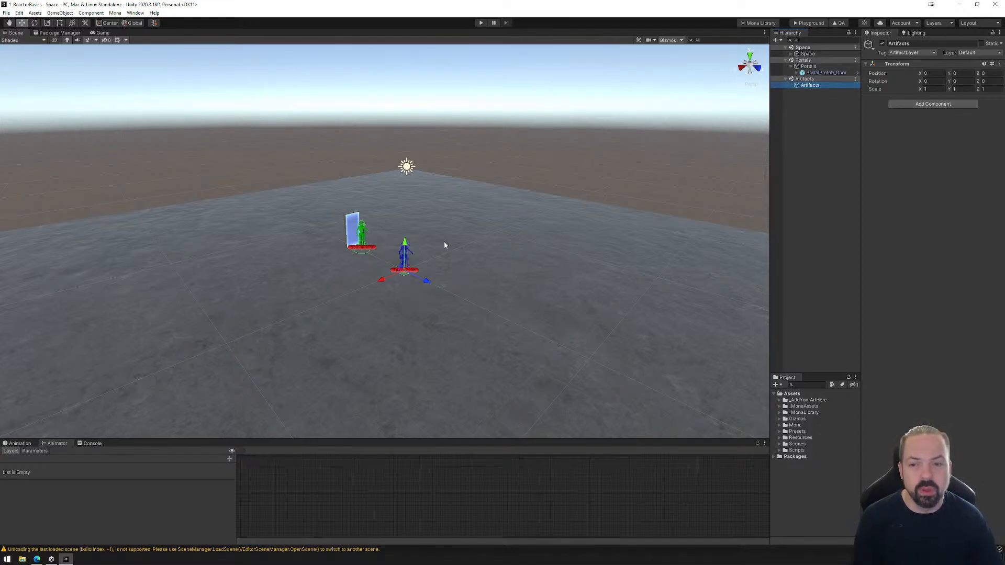
{"action": "left_click", "coordinate": [351, 228]}
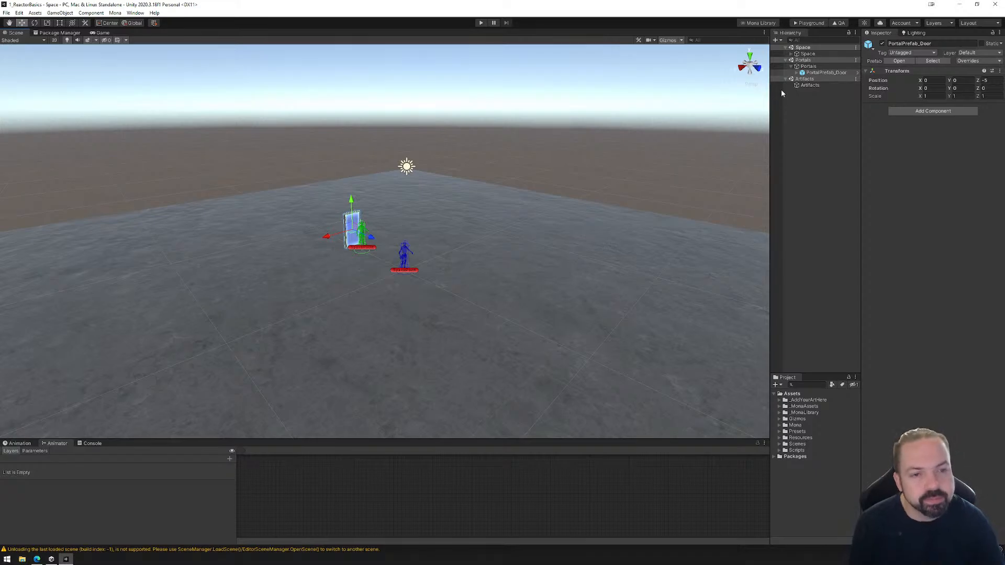
{"action": "left_click", "coordinate": [797, 73]}
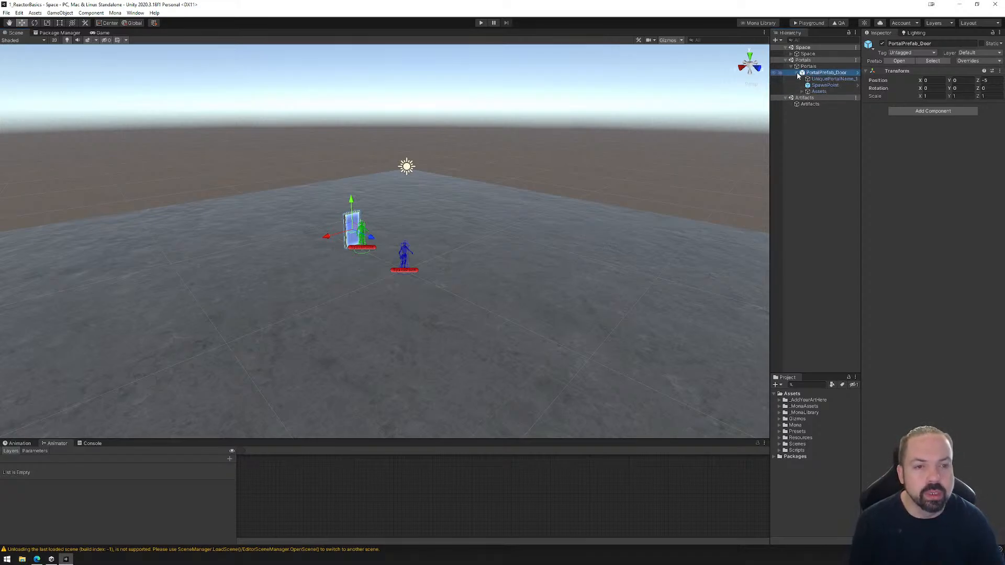
{"action": "left_click", "coordinate": [797, 73]}
{"action": "left_click", "coordinate": [810, 73]}
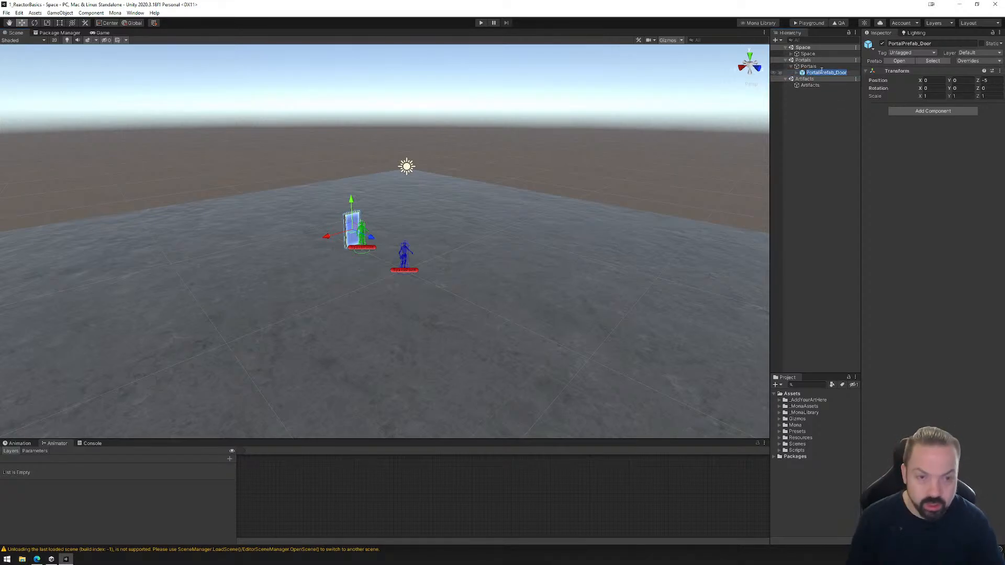
{"action": "key", "text": "Escape"}
{"action": "key", "text": "ctrl+d"}
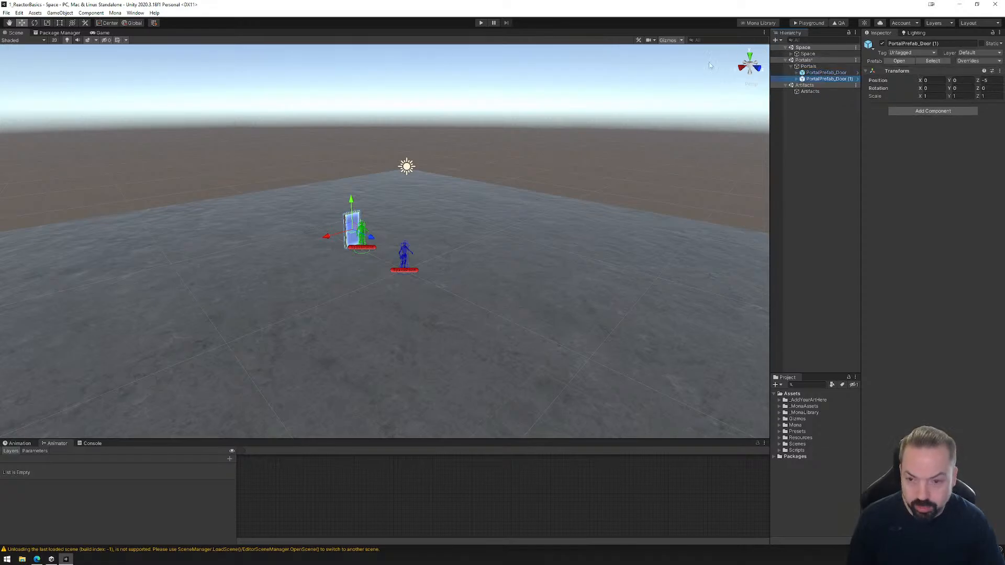
{"action": "left_click_drag", "start_coordinate": [332, 238], "coordinate": [369, 229]}
Duplicate the second portal door and move the new copy along X to about -6.92.
{"action": "key", "text": "ctrl+d"}
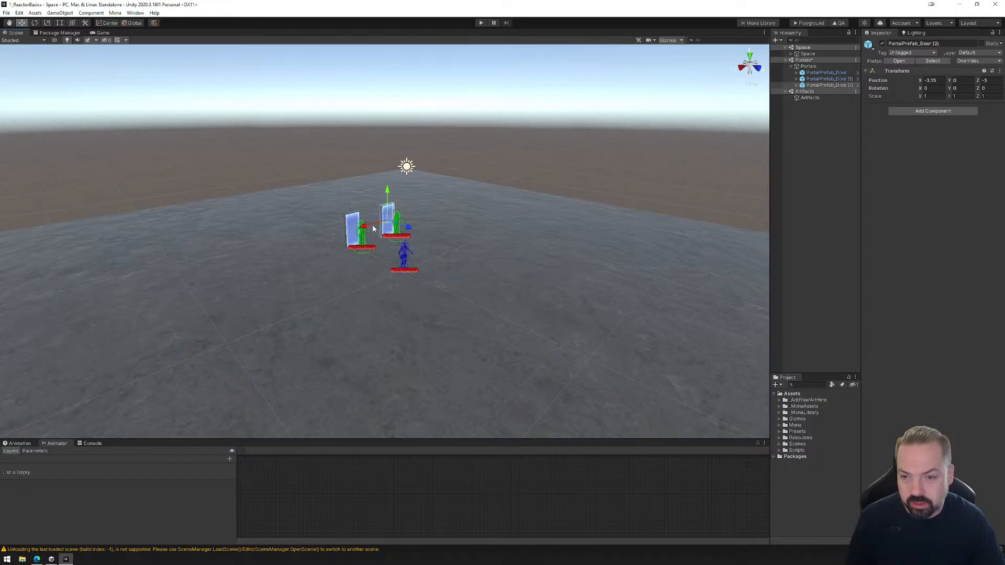
{"action": "left_click", "coordinate": [378, 225]}
{"action": "left_click", "coordinate": [385, 222]}
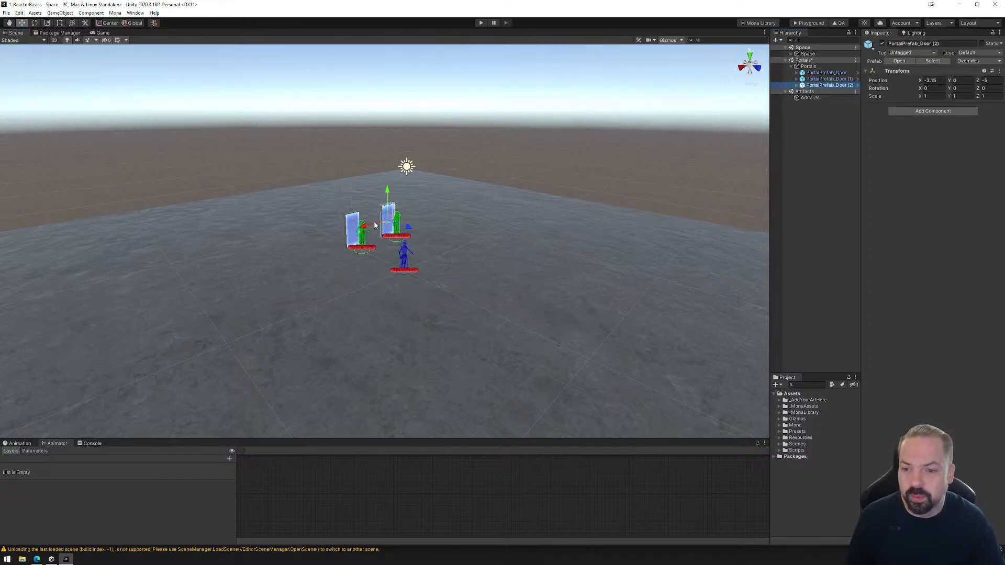
{"action": "left_click_drag", "start_coordinate": [375, 225], "coordinate": [410, 215]}
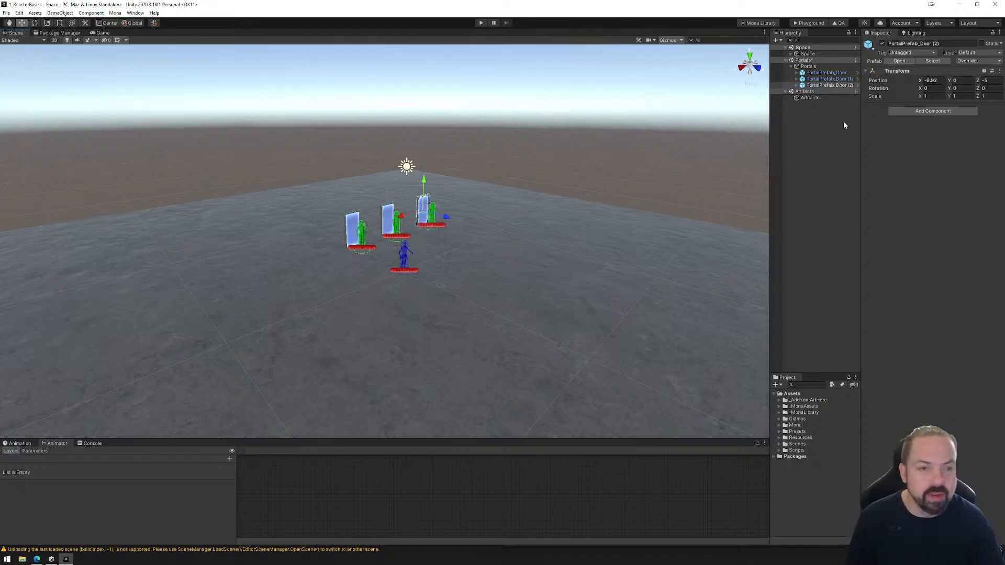
Rename the portal object inside the third portal door as UniquePortalName_3.
{"action": "left_click", "coordinate": [796, 85]}
{"action": "left_click", "coordinate": [835, 92]}
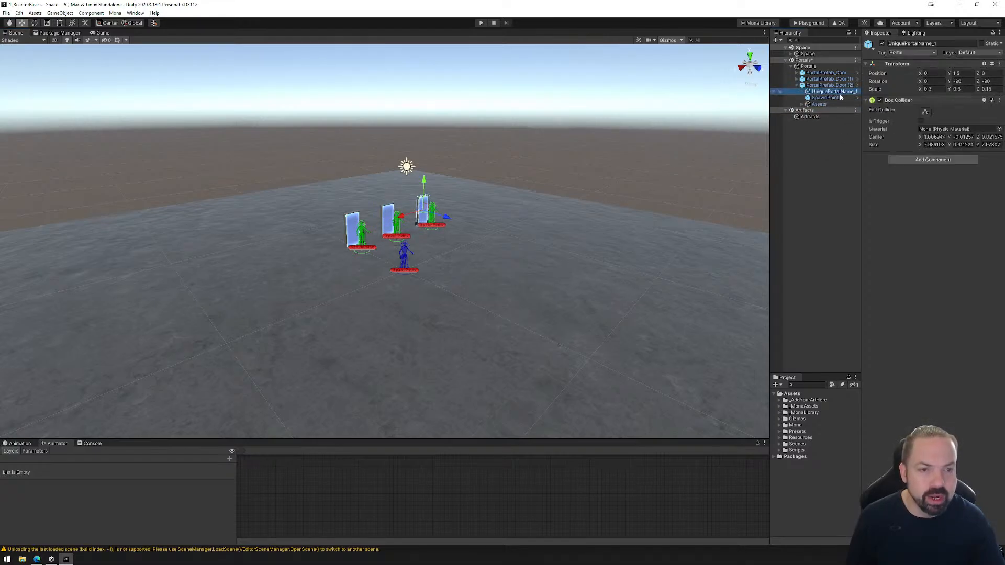
{"action": "left_click", "coordinate": [854, 95]}
{"action": "left_click", "coordinate": [857, 93]}
{"action": "key", "text": "BackSpace"}
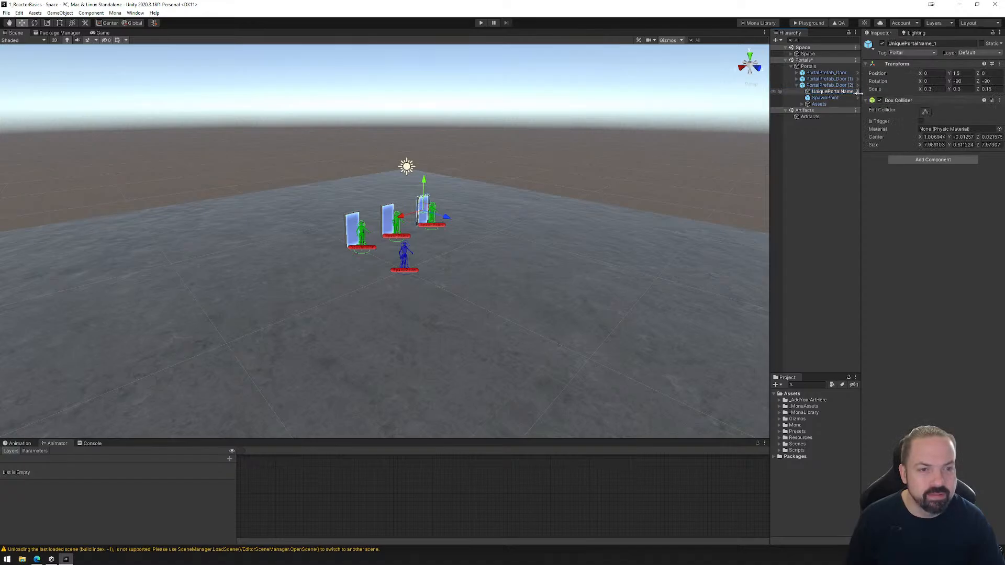
{"action": "type", "text": "3"}
{"action": "key", "text": "Return"}
Rename the portal object inside the second portal door as UniquePortalName_2.
{"action": "left_click", "coordinate": [827, 78]}
{"action": "left_click", "coordinate": [796, 79]}
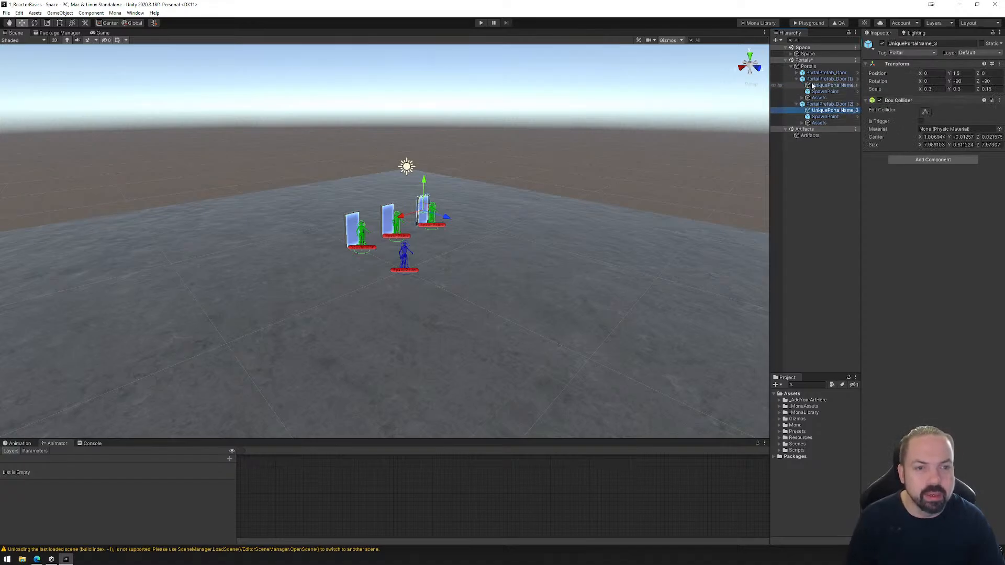
{"action": "left_click", "coordinate": [835, 84]}
{"action": "left_click", "coordinate": [858, 86]}
{"action": "left_click", "coordinate": [858, 86]}
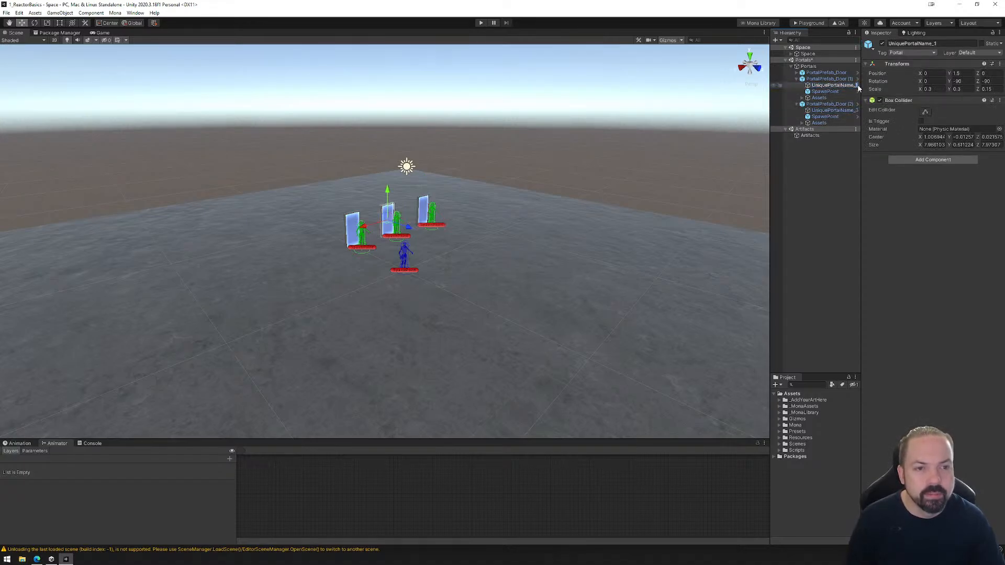
{"action": "key", "text": "BackSpace"}
{"action": "type", "text": "2"}
{"action": "key", "text": "Return"}
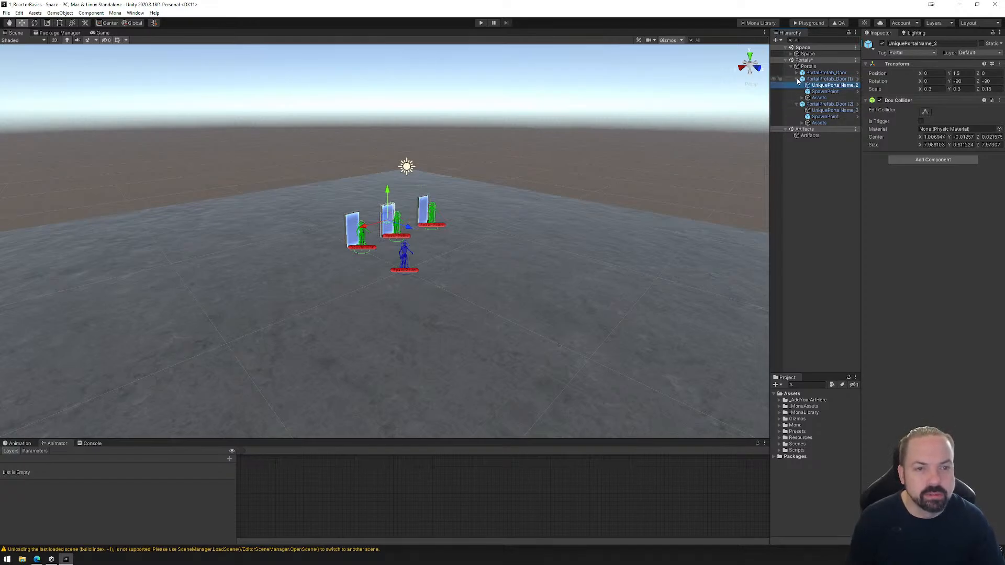
Rename the third portal door's portal object as UniquePortalName_1 and open the Mona quality assurance check.
{"action": "left_click", "coordinate": [797, 78]}
{"action": "left_click", "coordinate": [858, 93]}
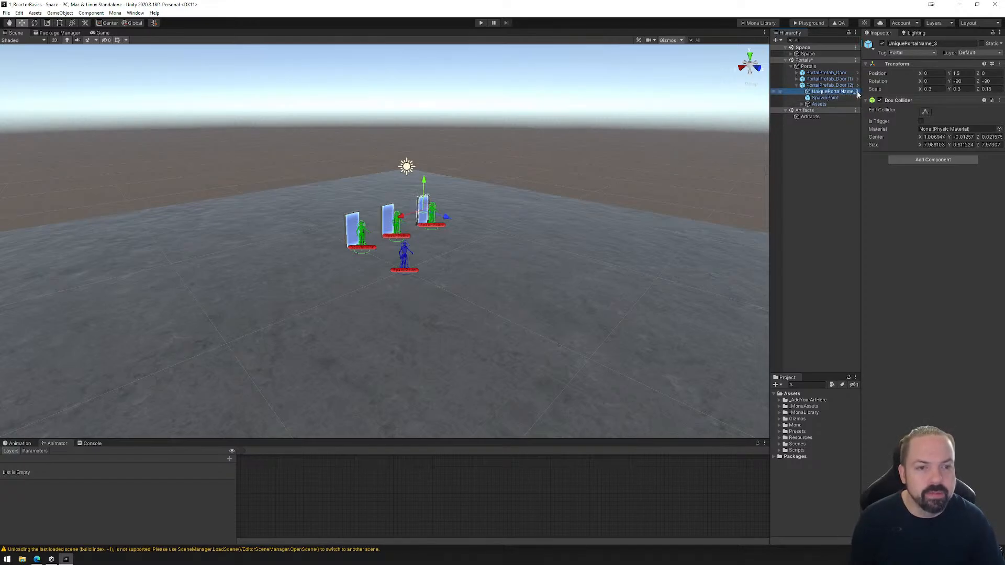
{"action": "left_click", "coordinate": [858, 92]}
{"action": "left_click", "coordinate": [857, 92]}
{"action": "key", "text": "BackSpace"}
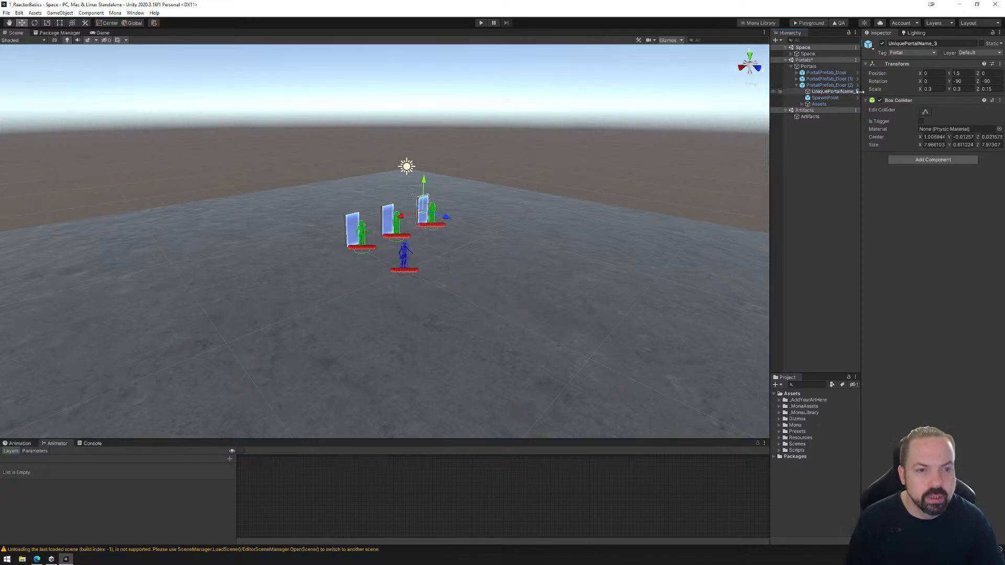
{"action": "type", "text": "1"}
{"action": "key", "text": "Return"}
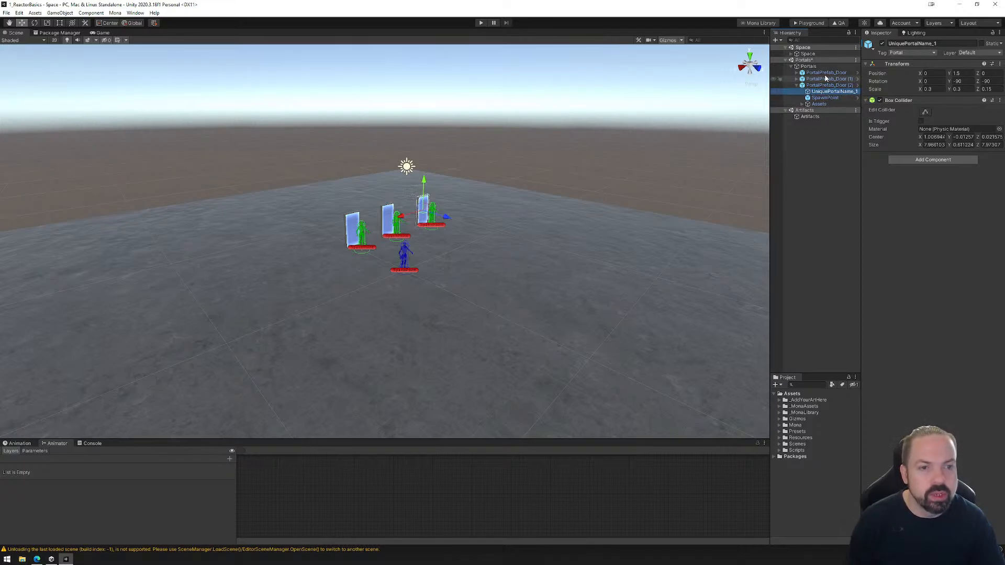
{"action": "left_click", "coordinate": [840, 24]}
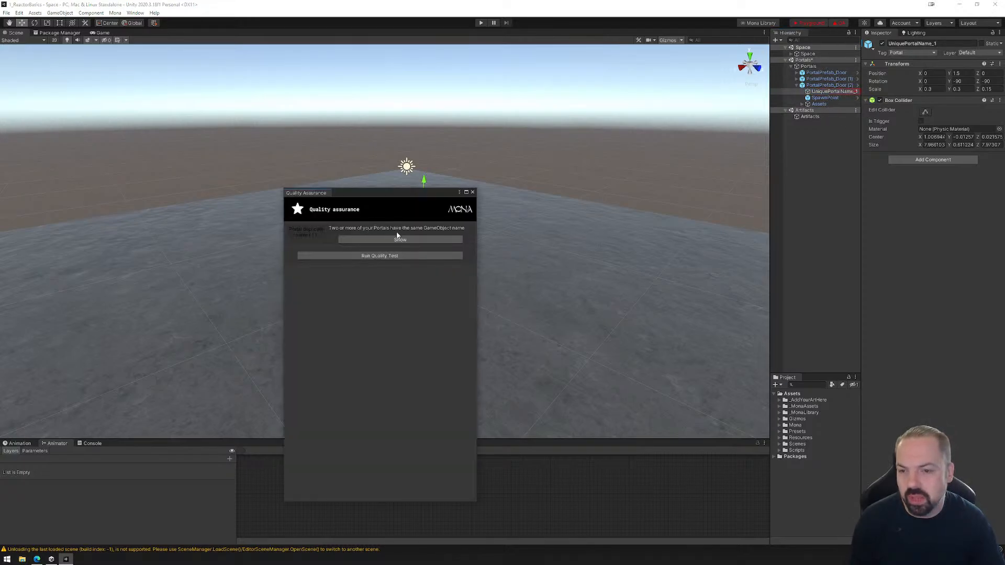
Close the quality assurance report and rename the third portal door's portal object as UniquePortalName_3.
{"action": "left_click", "coordinate": [473, 192]}
{"action": "left_click", "coordinate": [857, 92]}
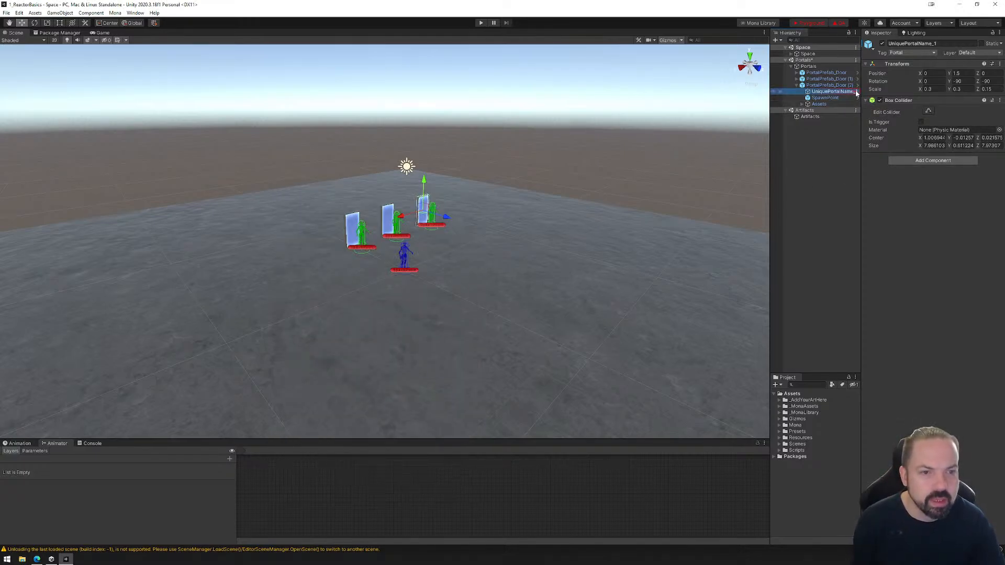
{"action": "left_click", "coordinate": [857, 92]}
{"action": "left_click", "coordinate": [857, 92]}
{"action": "key", "text": "BackSpace"}
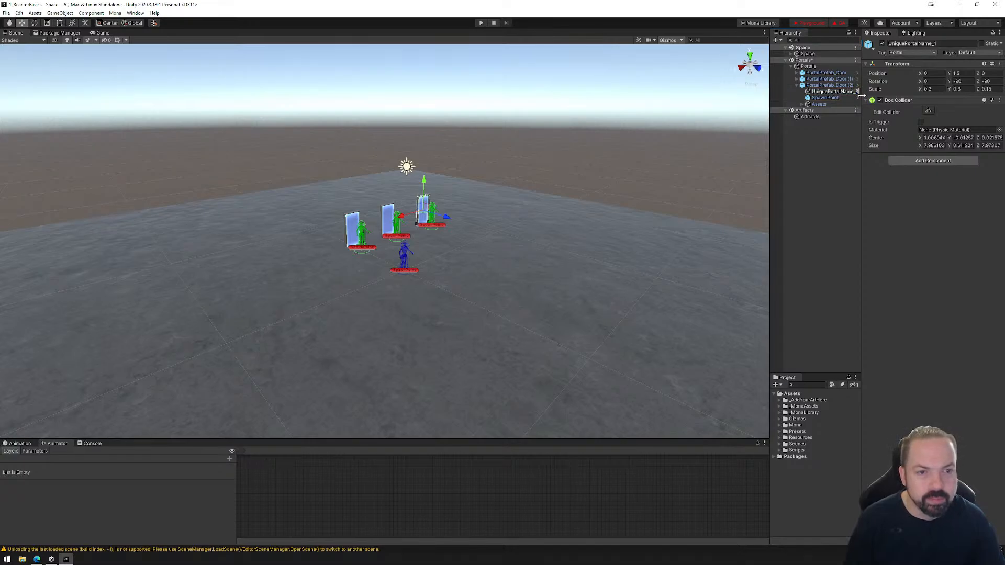
{"action": "type", "text": "3"}
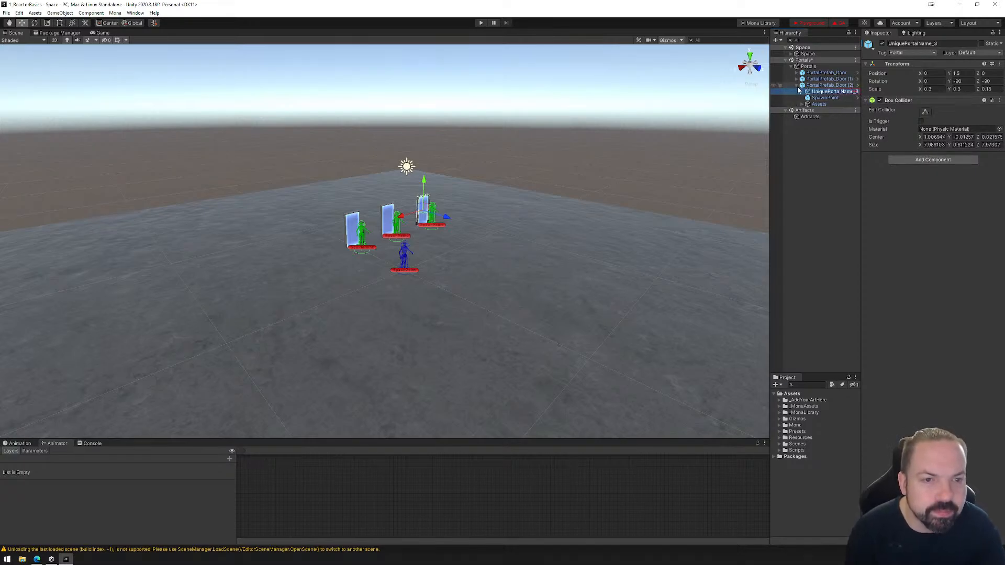
Delete the two duplicated portal doors, PortalPrefab_Door (1) and (2), from the Portals scene.
{"action": "left_click", "coordinate": [797, 85]}
{"action": "left_click", "coordinate": [822, 85]}
{"action": "left_click", "coordinate": [823, 79], "text": "shift"}
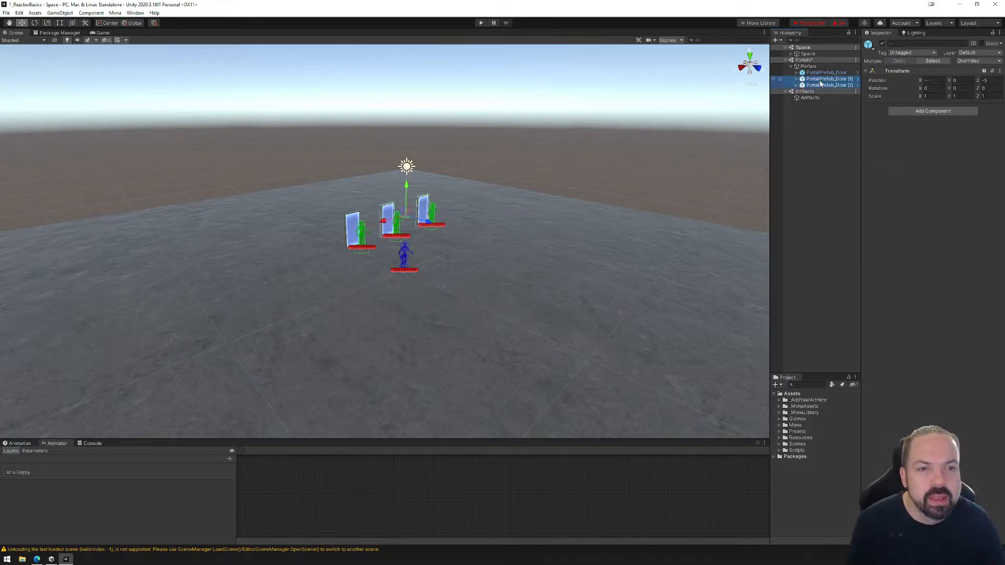
{"action": "key", "text": "Delete"}
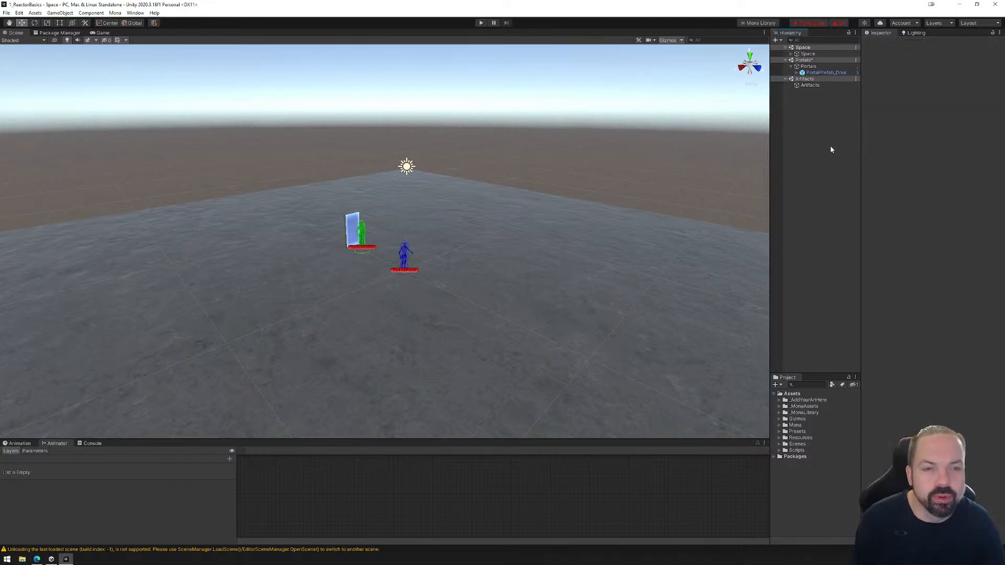
Try moving the SpawnPoint under Space along Z to about 3.83, and undo the move.
{"action": "left_click", "coordinate": [792, 54]}
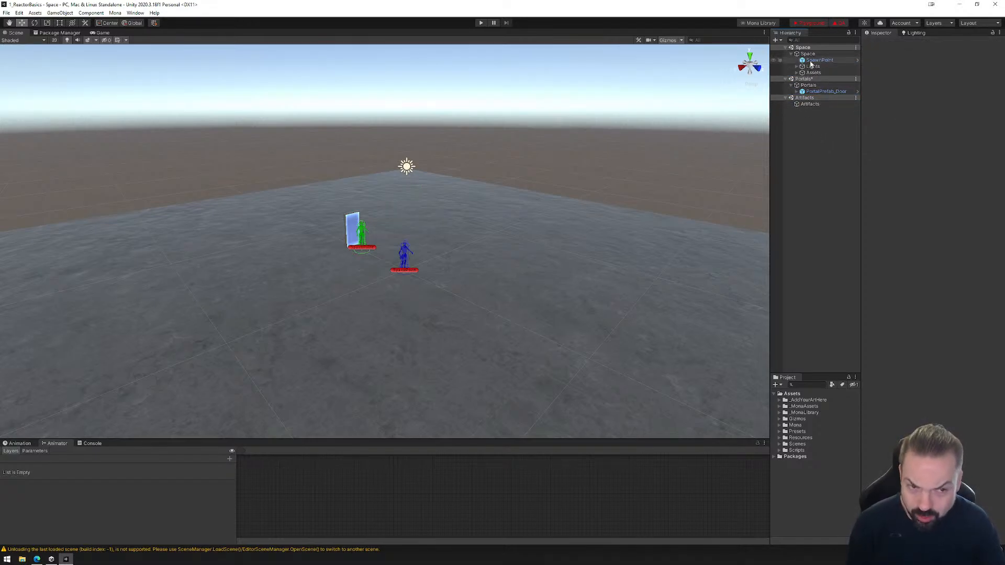
{"action": "left_click", "coordinate": [807, 54]}
{"action": "left_click", "coordinate": [811, 60]}
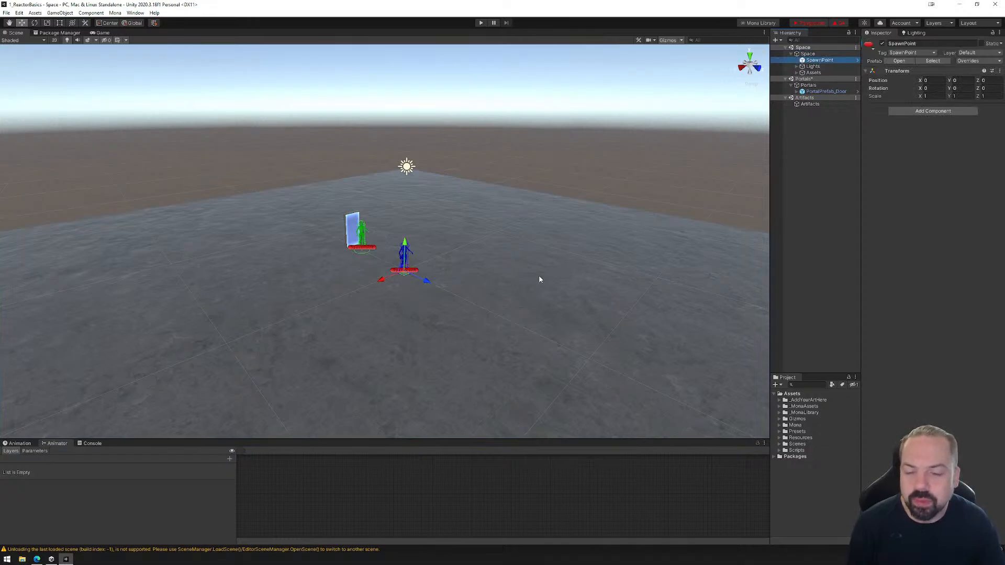
{"action": "left_click_drag", "start_coordinate": [423, 280], "coordinate": [476, 321]}
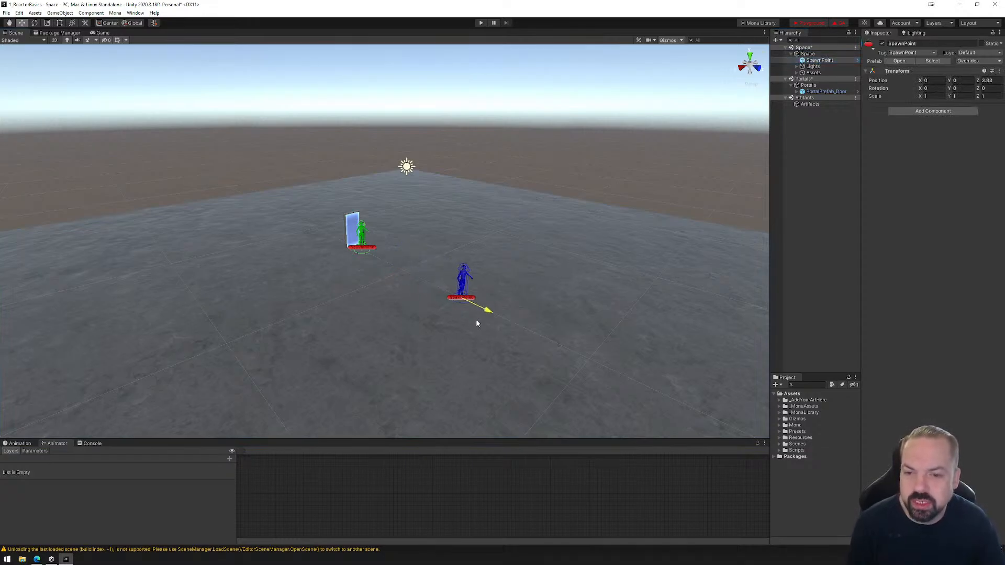
{"action": "key", "text": "ctrl+z"}
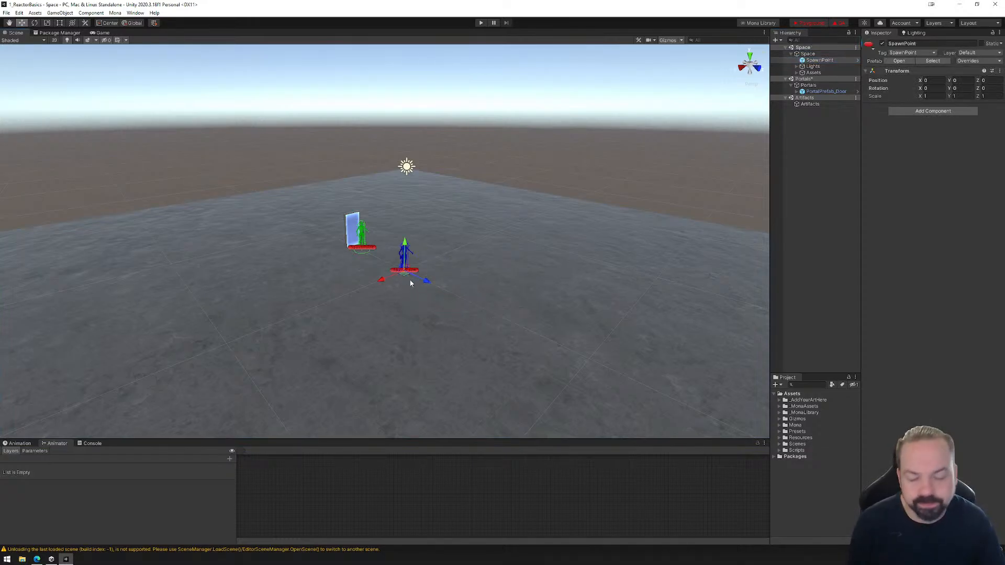
Try lowering the SpawnPoint to about Y -0.47 and moving it along X to about -38.7, undoing each move.
{"action": "scroll", "coordinate": [411, 283], "scroll_direction": "up", "scroll_amount": 2}
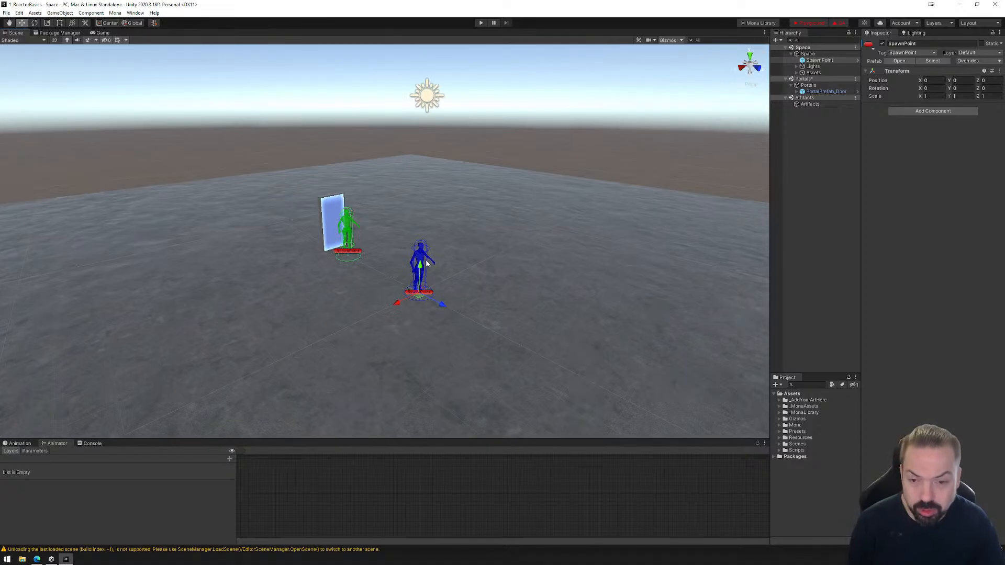
{"action": "left_click_drag", "start_coordinate": [424, 261], "coordinate": [428, 280]}
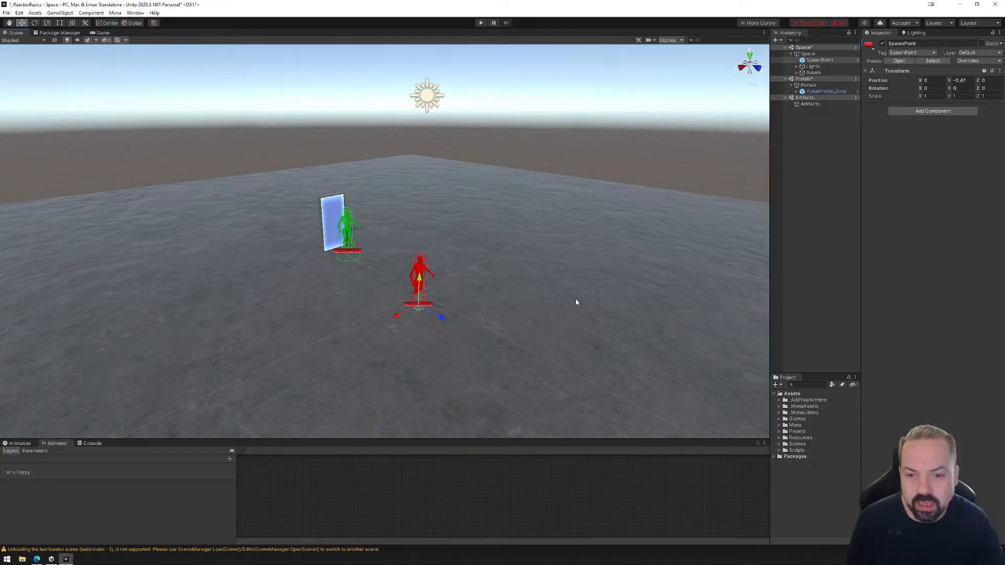
{"action": "key", "text": "ctrl+z"}
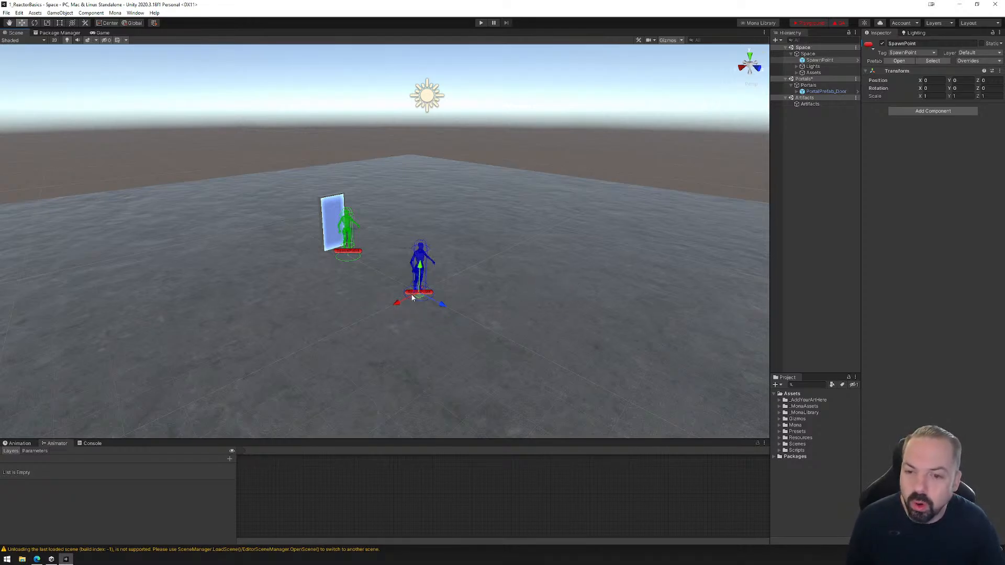
{"action": "left_click_drag", "start_coordinate": [399, 302], "coordinate": [708, 216]}
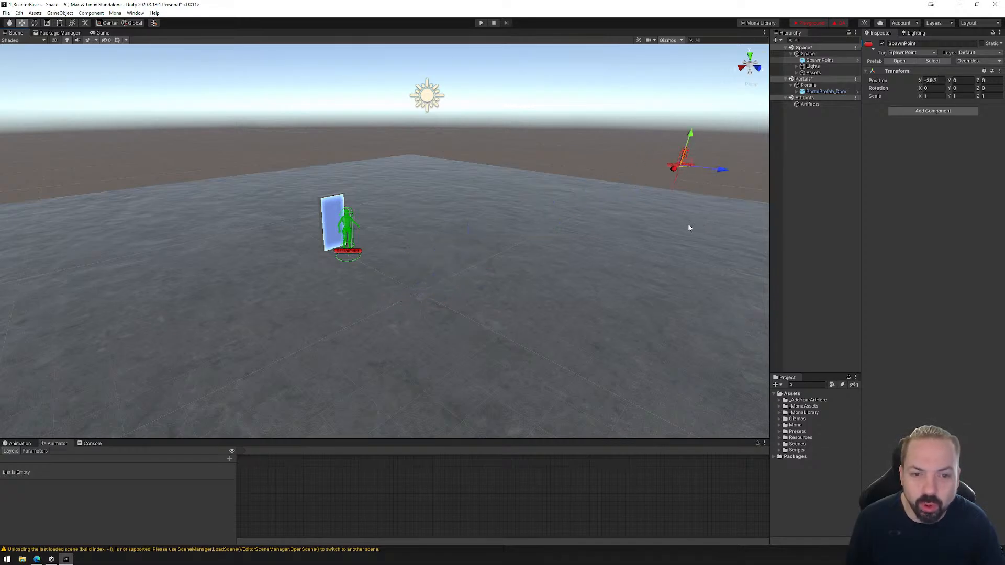
{"action": "key", "text": "ctrl+z"}
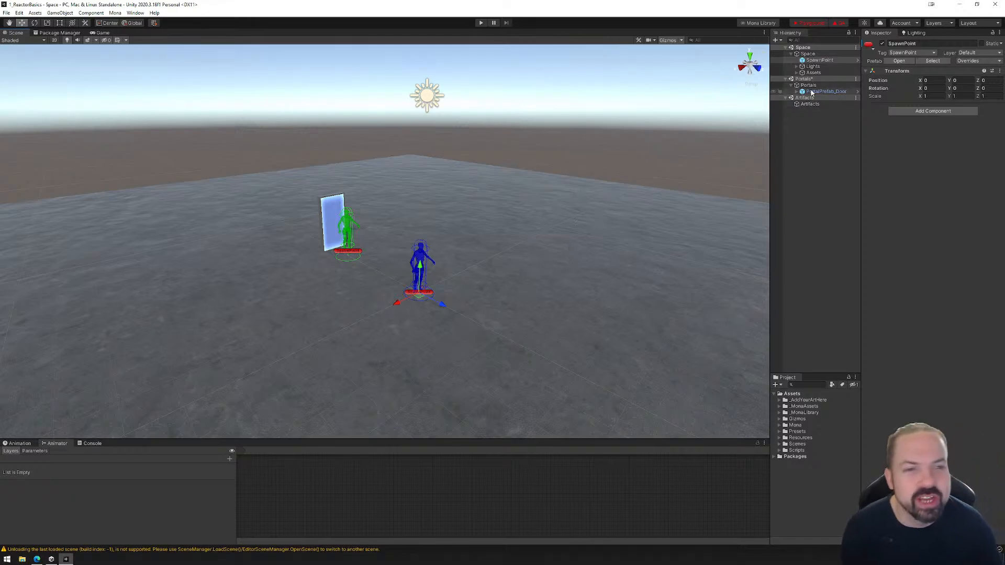
Examine the contents of the Lights and Assets groups under Space, including the Floor_DELETETHIS object's properties.
{"action": "left_click", "coordinate": [811, 66]}
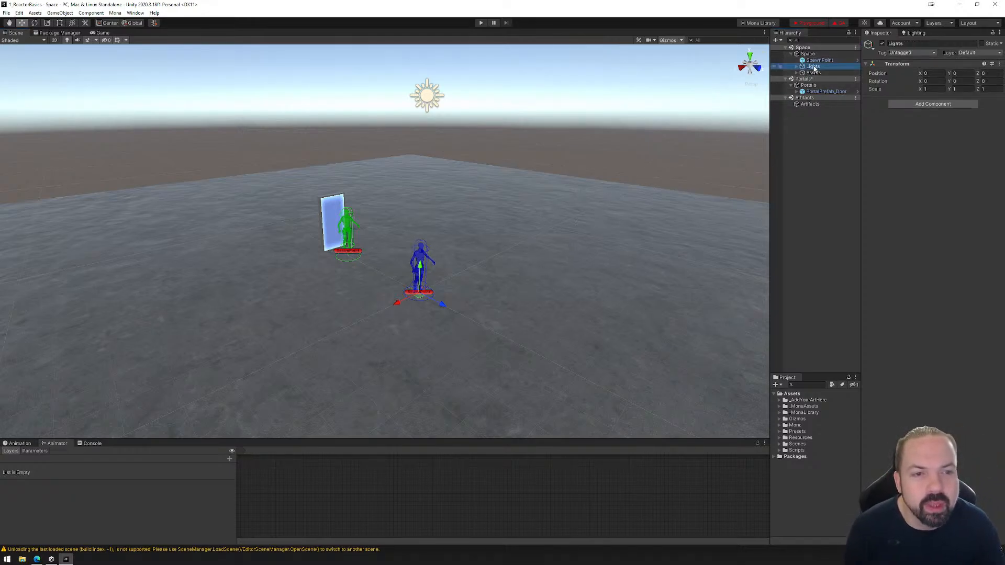
{"action": "left_click", "coordinate": [797, 66]}
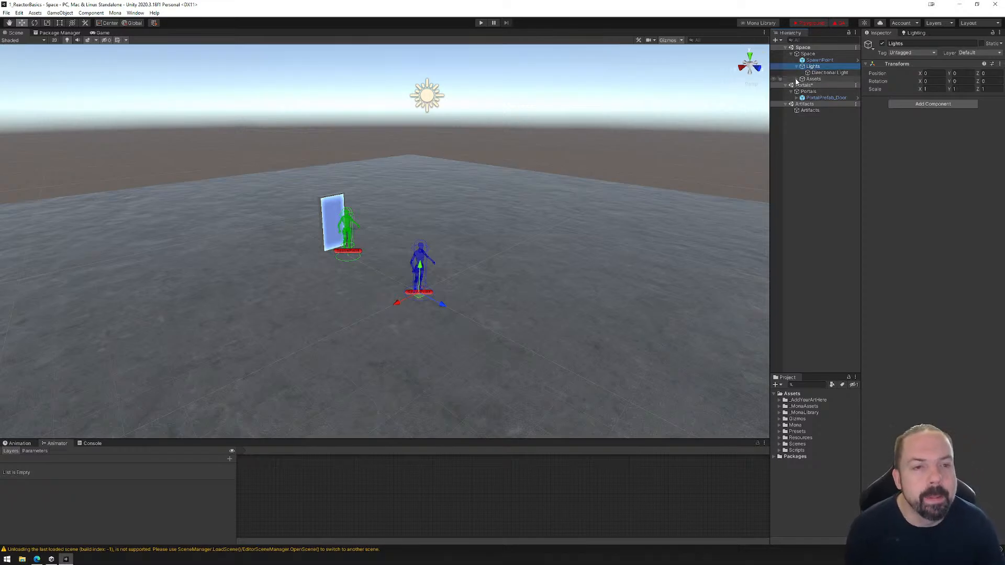
{"action": "left_click", "coordinate": [797, 79]}
{"action": "left_click", "coordinate": [821, 85]}
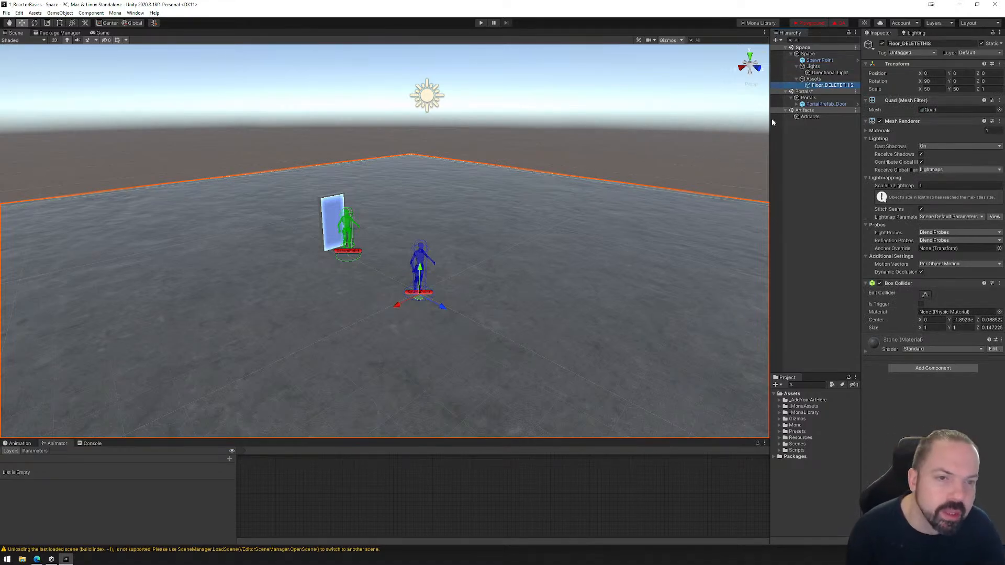
{"action": "left_click", "coordinate": [796, 79]}
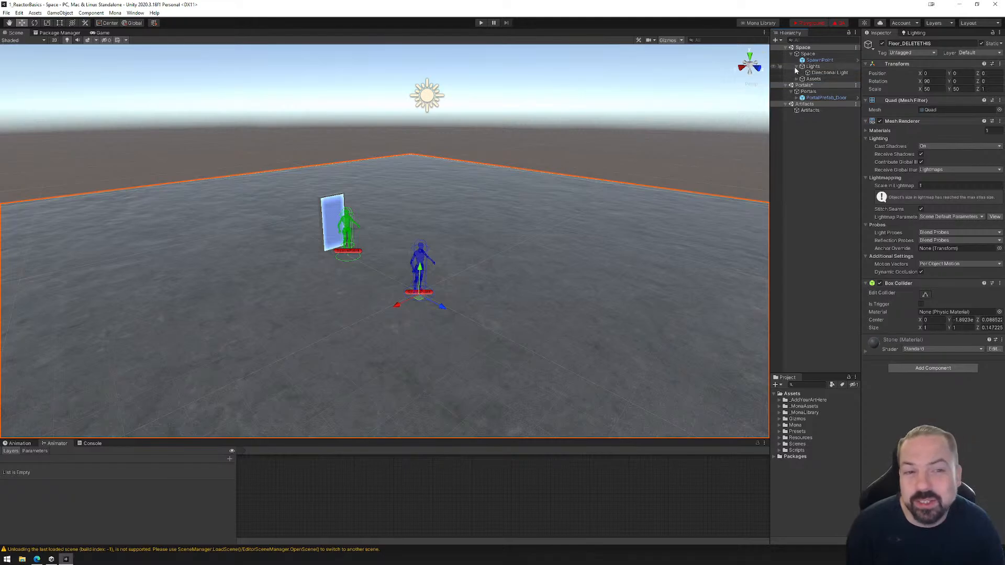
{"action": "left_click", "coordinate": [797, 66]}
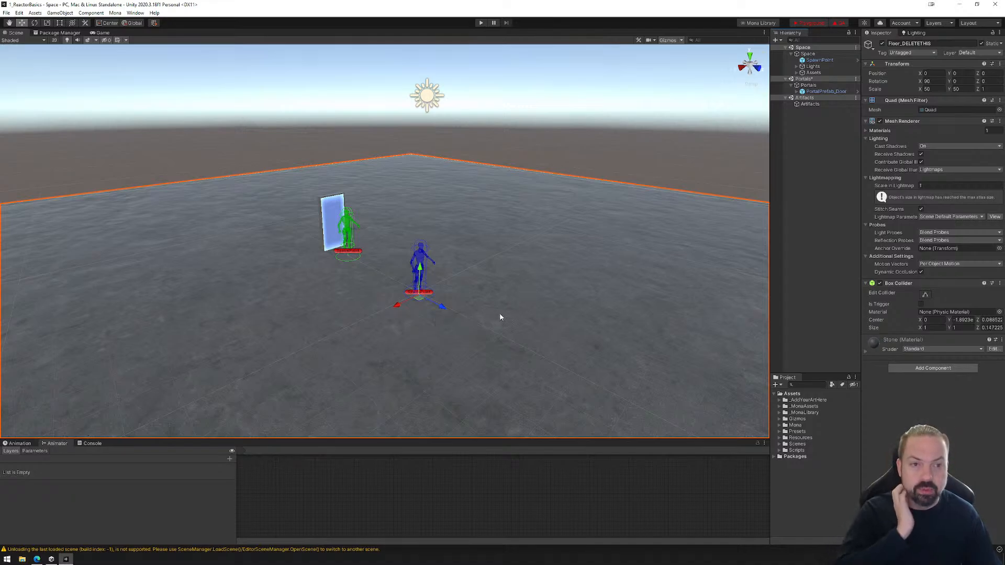
Run the Mona quality assurance check again and close its report.
{"action": "left_click", "coordinate": [840, 22]}
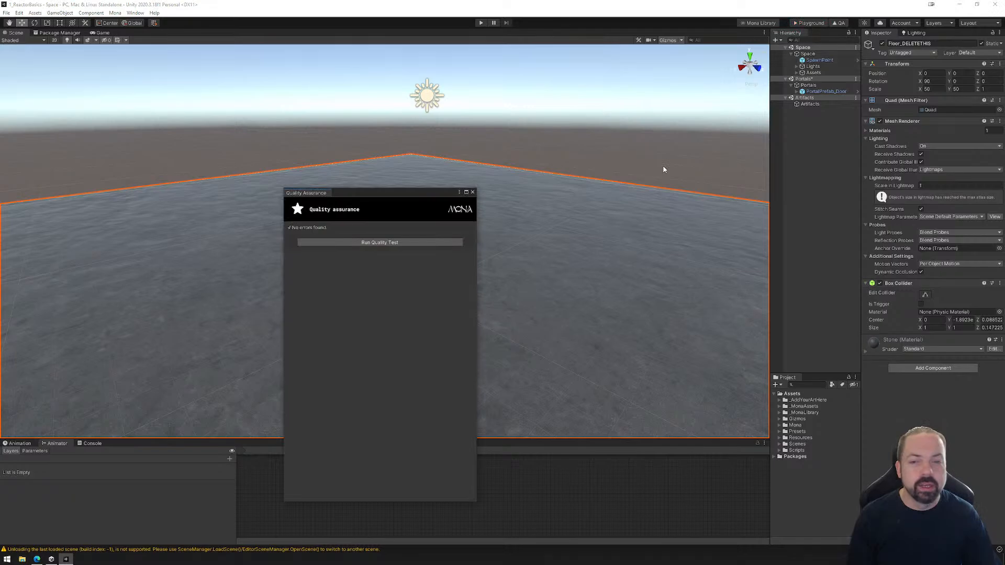
{"action": "left_click", "coordinate": [472, 193]}
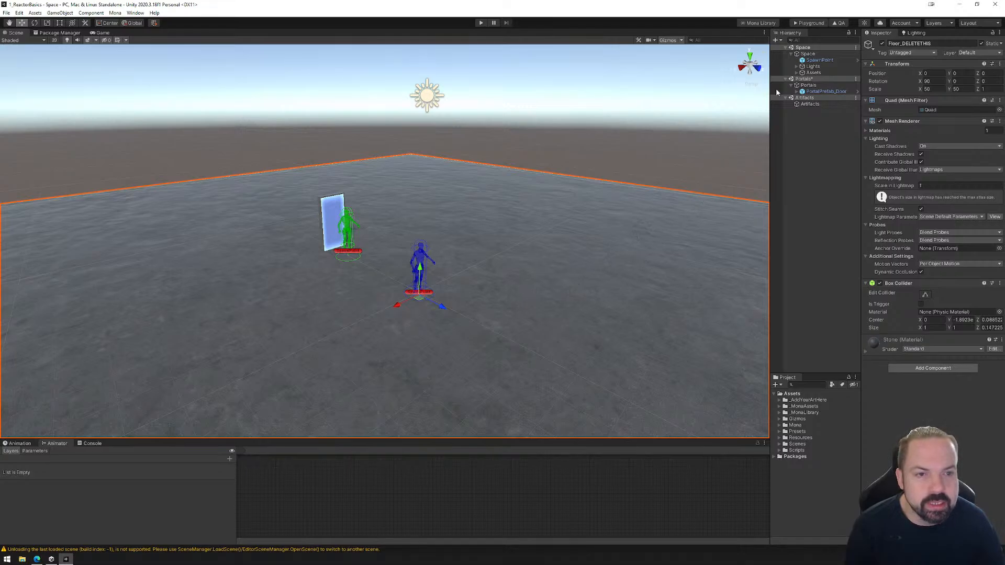
Create an empty child object under Space and name it Door.
{"action": "left_click", "coordinate": [809, 55]}
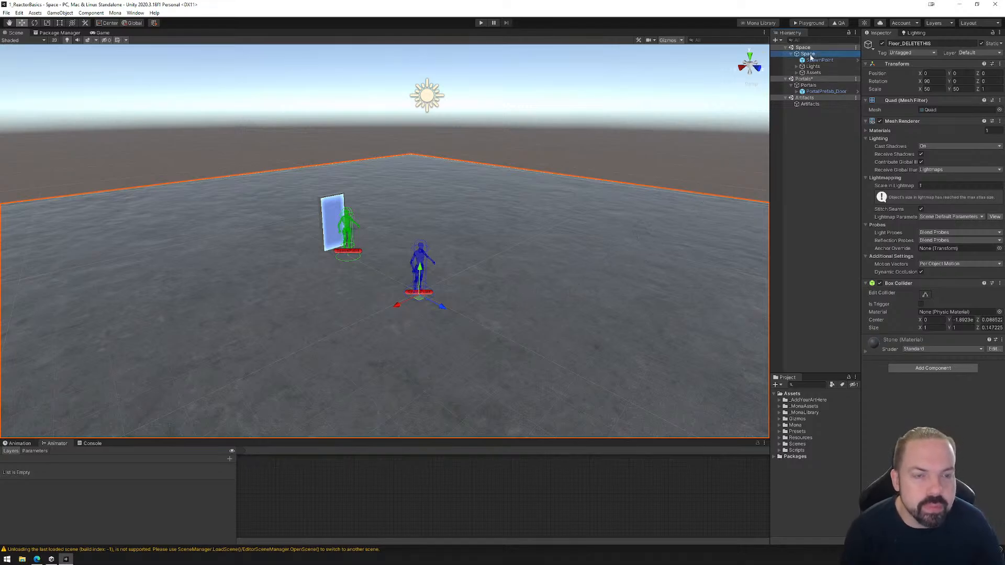
{"action": "right_click", "coordinate": [809, 56]}
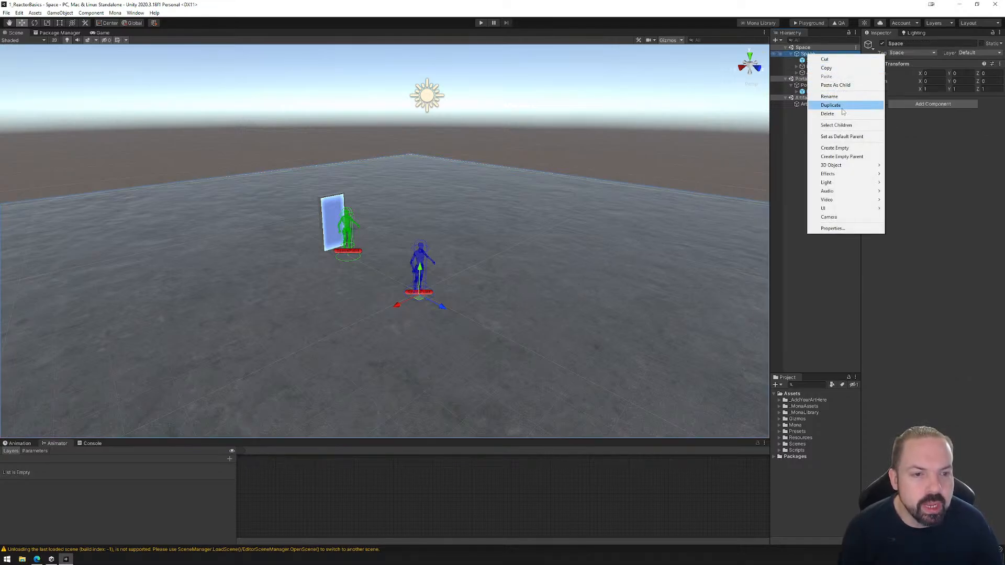
{"action": "left_click", "coordinate": [844, 148]}
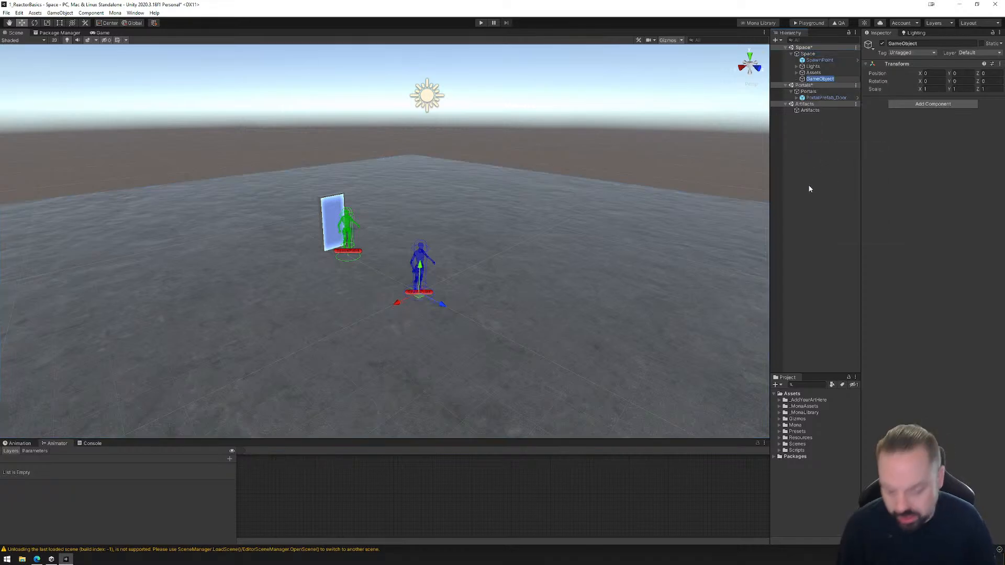
{"action": "type", "text": "Door"}
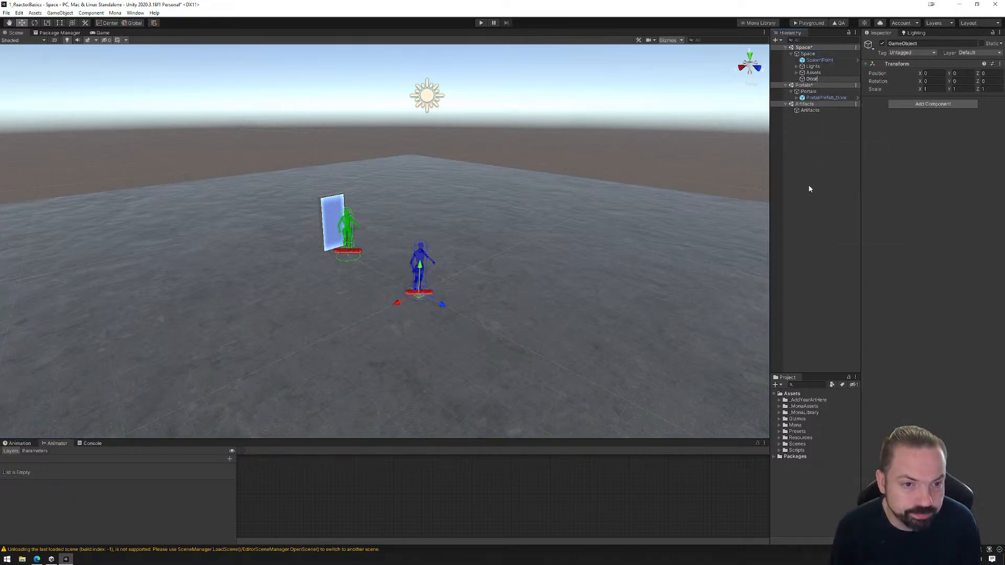
{"action": "key", "text": "Return"}
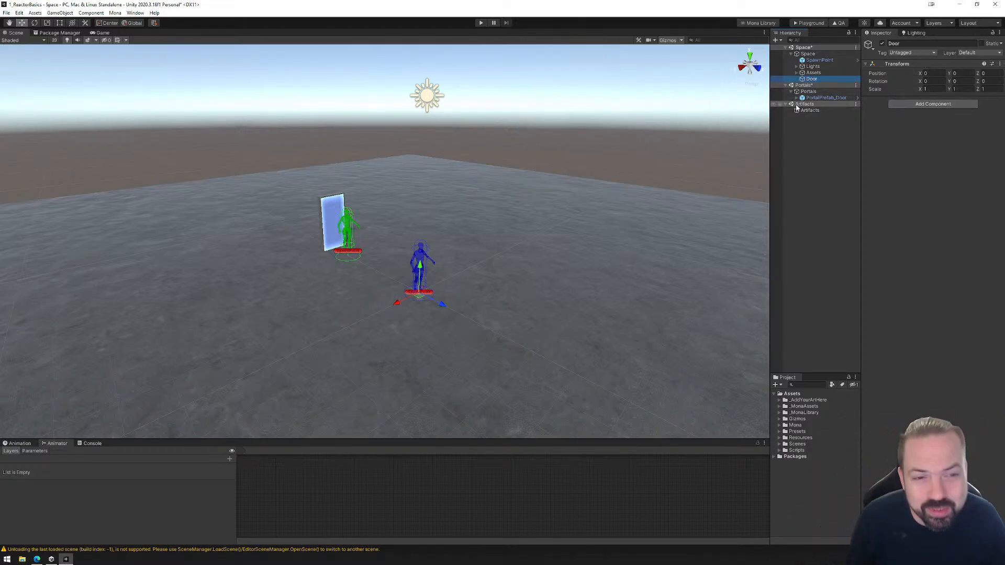
Add a 3D cube as a child of Door and raise it to Y 0.5.
{"action": "right_click", "coordinate": [817, 79]}
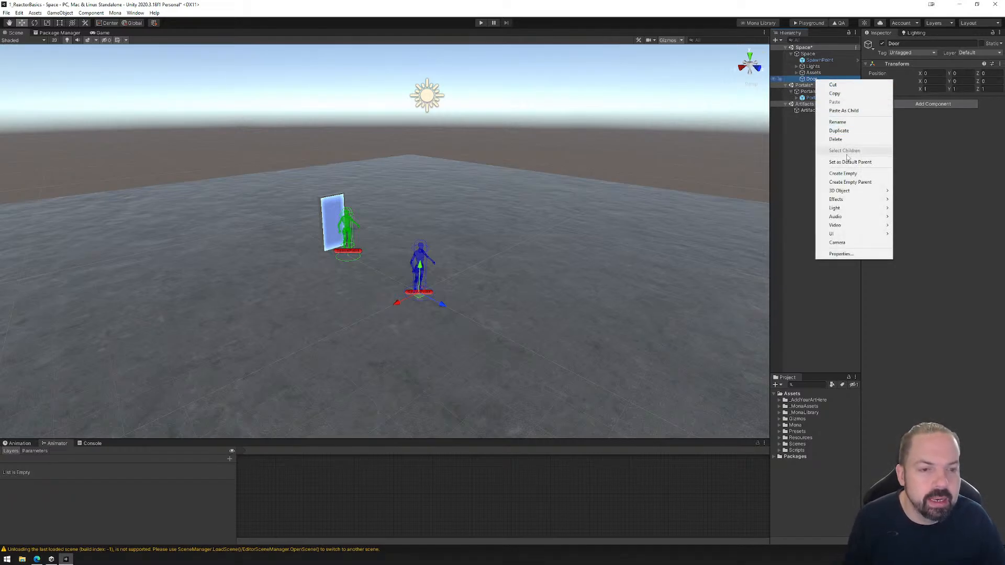
{"action": "mouse_move", "coordinate": [844, 194]}
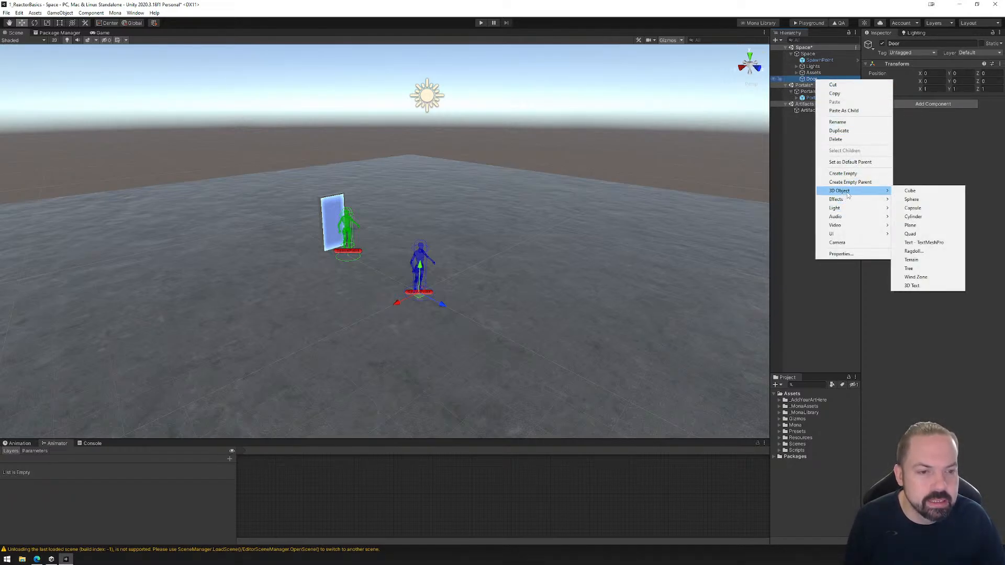
{"action": "left_click", "coordinate": [910, 192]}
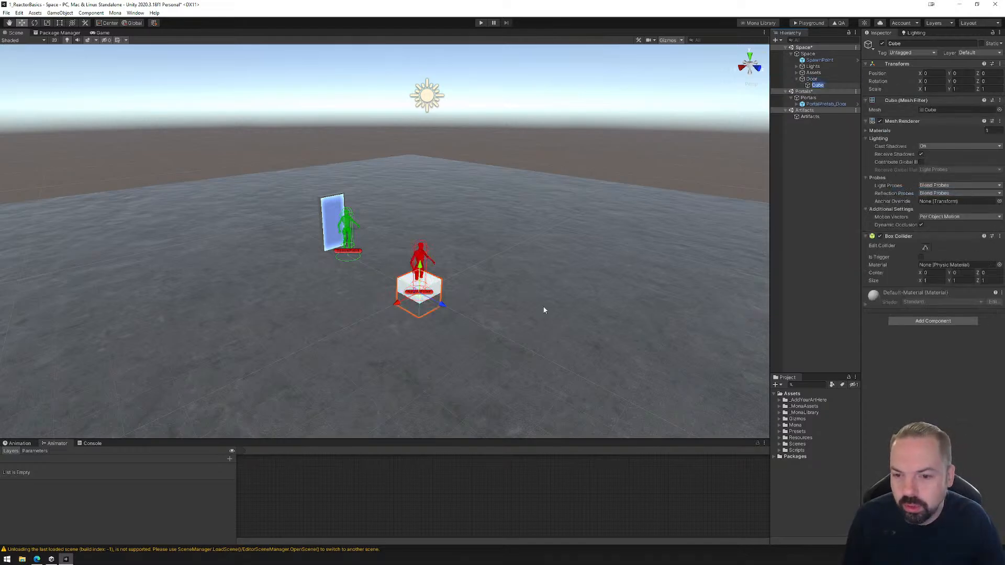
{"action": "left_click_drag", "start_coordinate": [422, 265], "coordinate": [422, 257]}
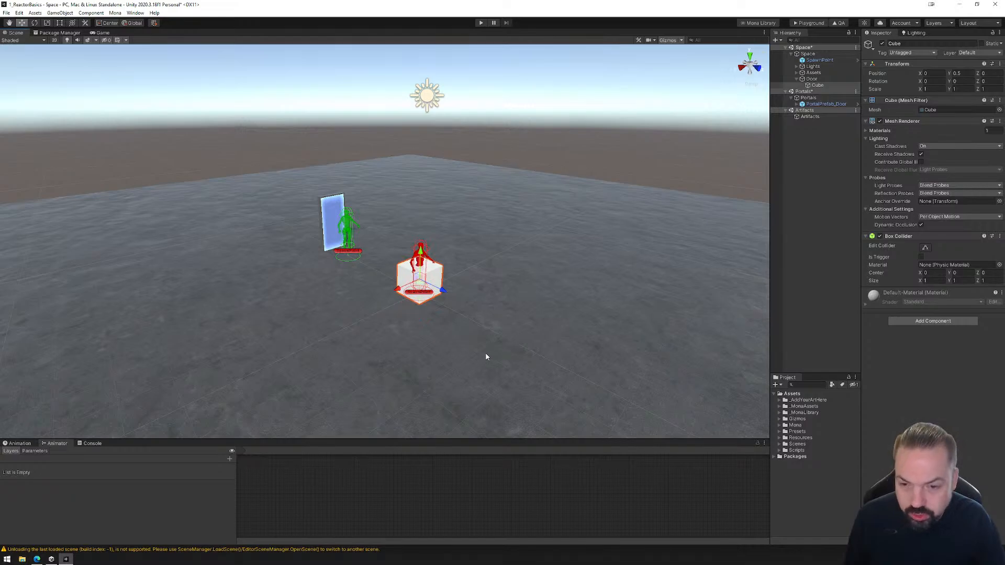
Move the Door object with its cube along X to about 2.5, beside the spawn point.
{"action": "right_click_drag", "start_coordinate": [561, 343], "coordinate": [476, 354]}
{"action": "middle_click_drag", "start_coordinate": [528, 346], "coordinate": [361, 317]}
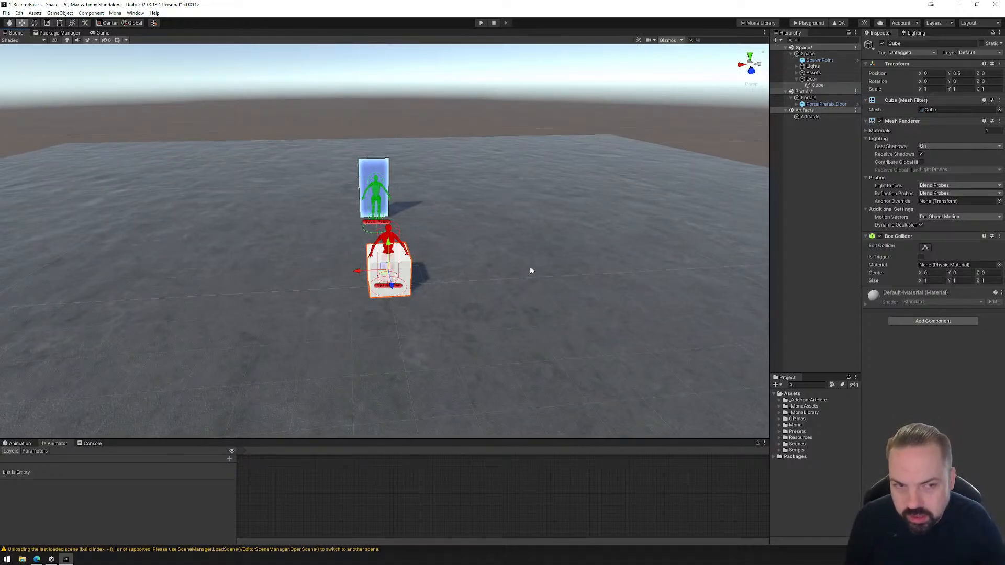
{"action": "left_click", "coordinate": [811, 79]}
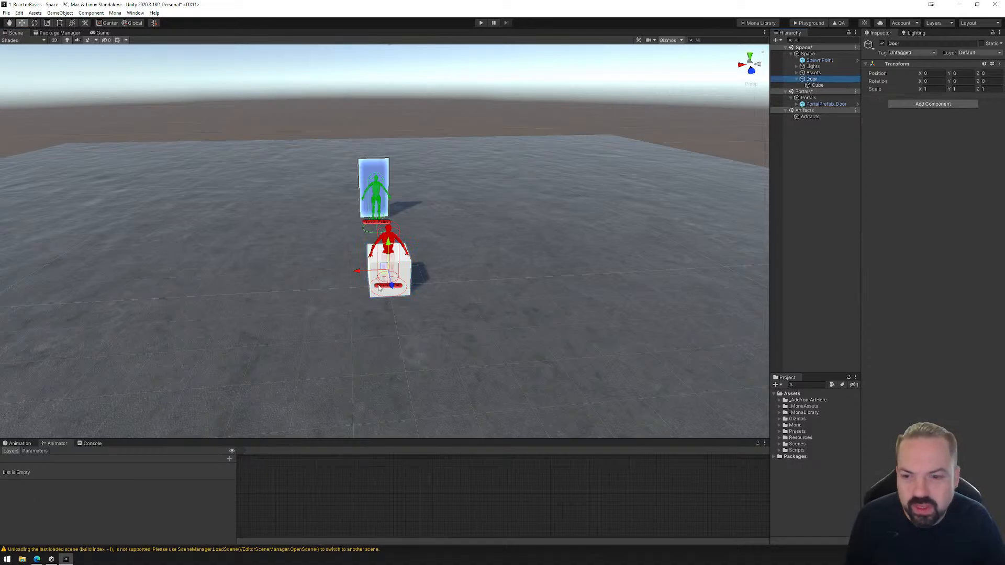
{"action": "left_click_drag", "start_coordinate": [360, 273], "coordinate": [261, 275]}
{"action": "middle_click_drag", "start_coordinate": [375, 308], "coordinate": [449, 294]}
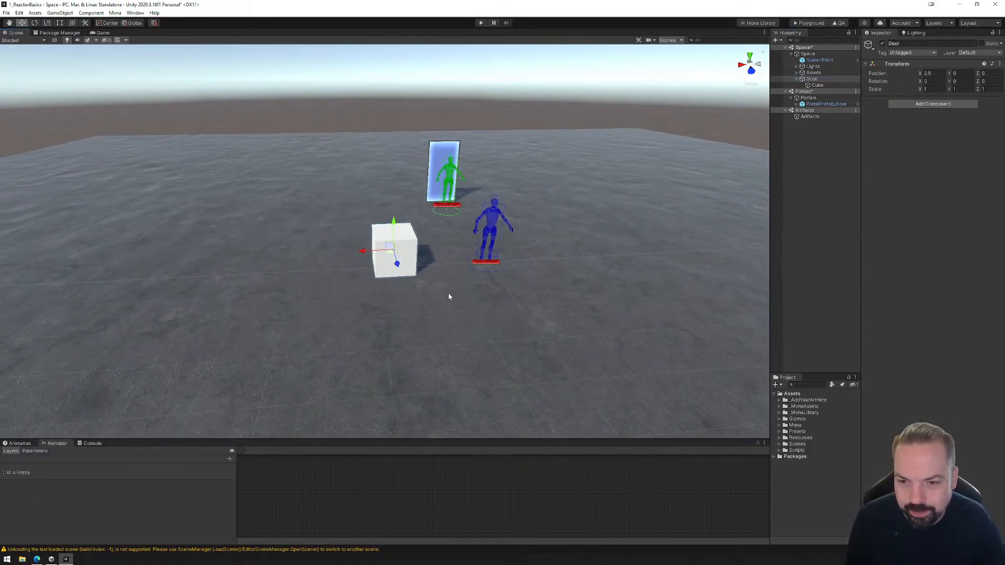
{"action": "scroll", "coordinate": [447, 294], "scroll_direction": "up", "scroll_amount": 4}
{"action": "scroll", "coordinate": [447, 297], "scroll_direction": "up", "scroll_amount": 2}
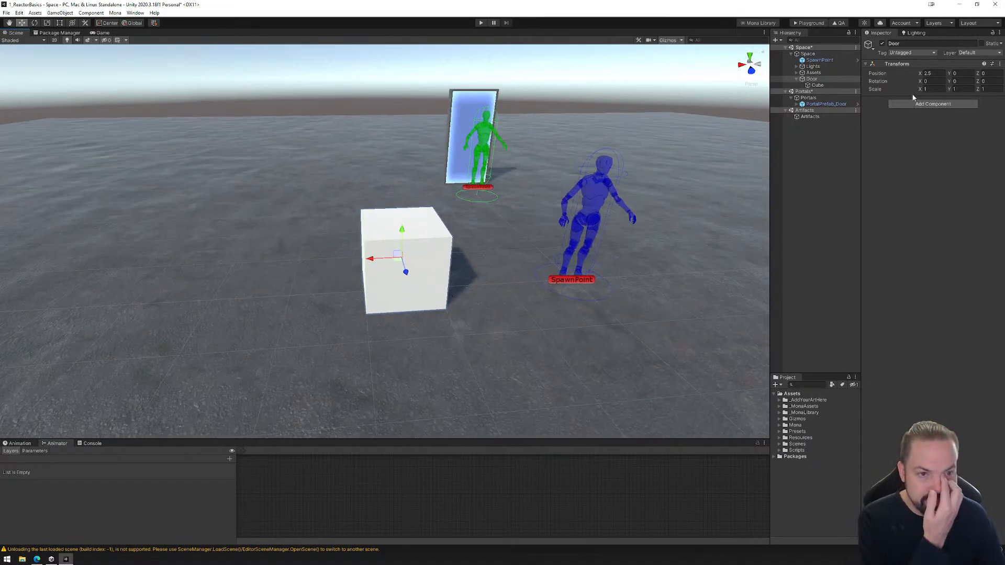
Scale the cube inside Door to X 1.2, Y 2.5 and Z 0.1 to form a door panel.
{"action": "left_click", "coordinate": [817, 85]}
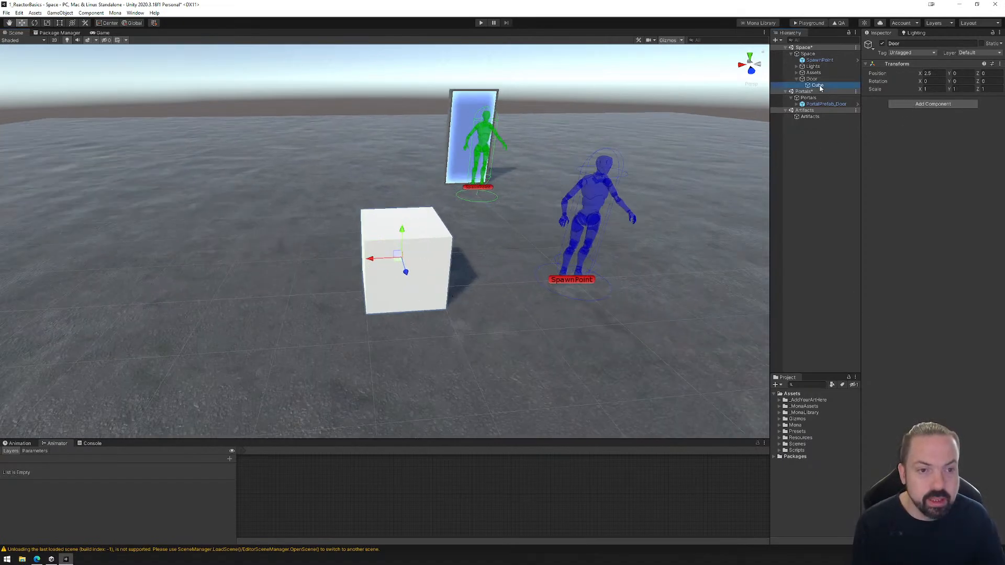
{"action": "left_click", "coordinate": [935, 90]}
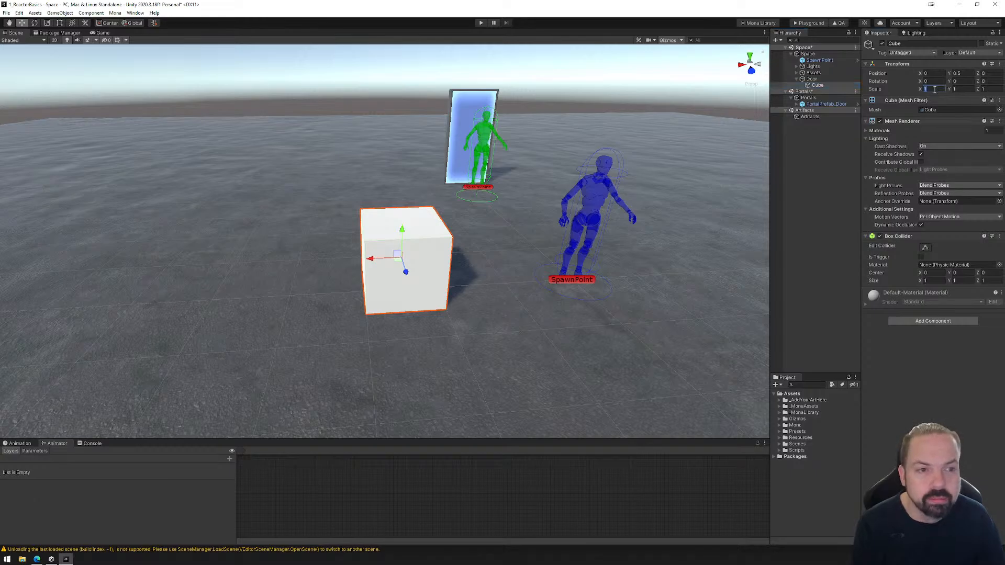
{"action": "type", "text": "2"}
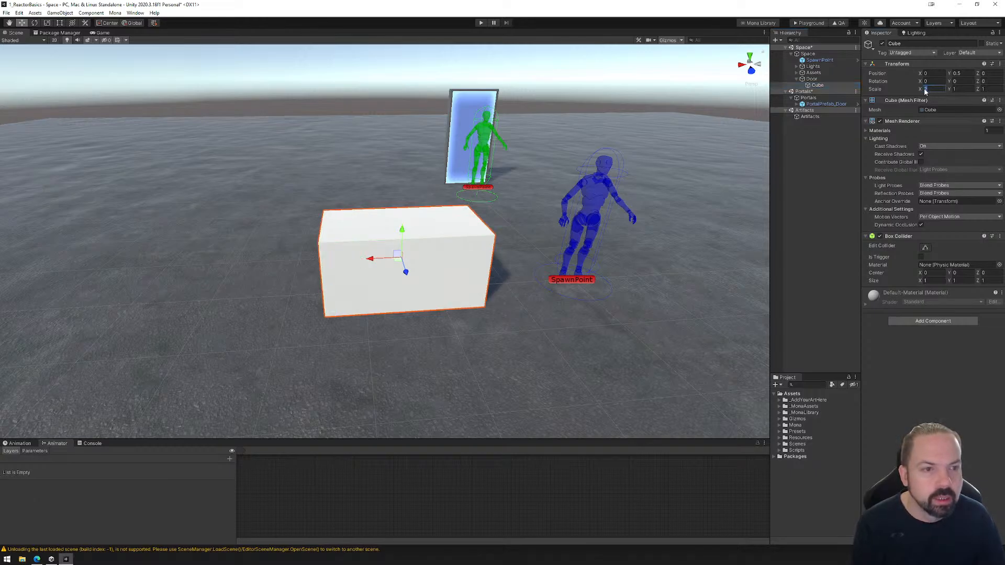
{"action": "type", "text": "1.5"}
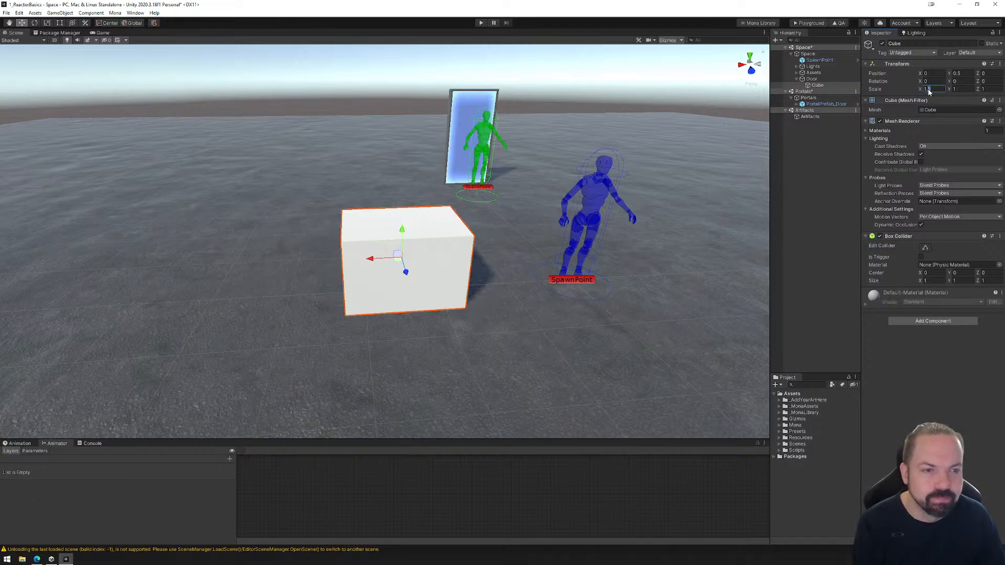
{"action": "type", "text": "1.2"}
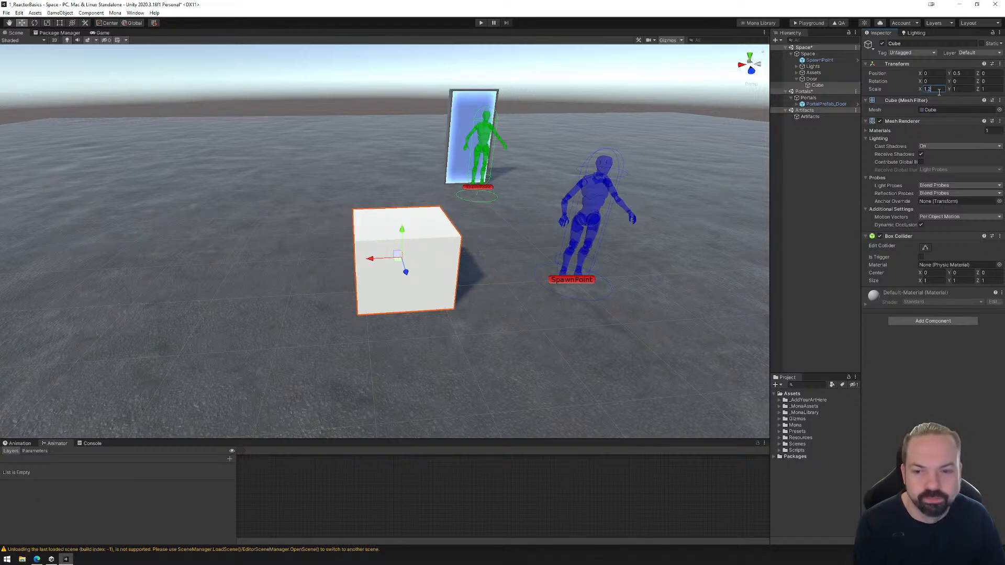
{"action": "left_click", "coordinate": [963, 89]}
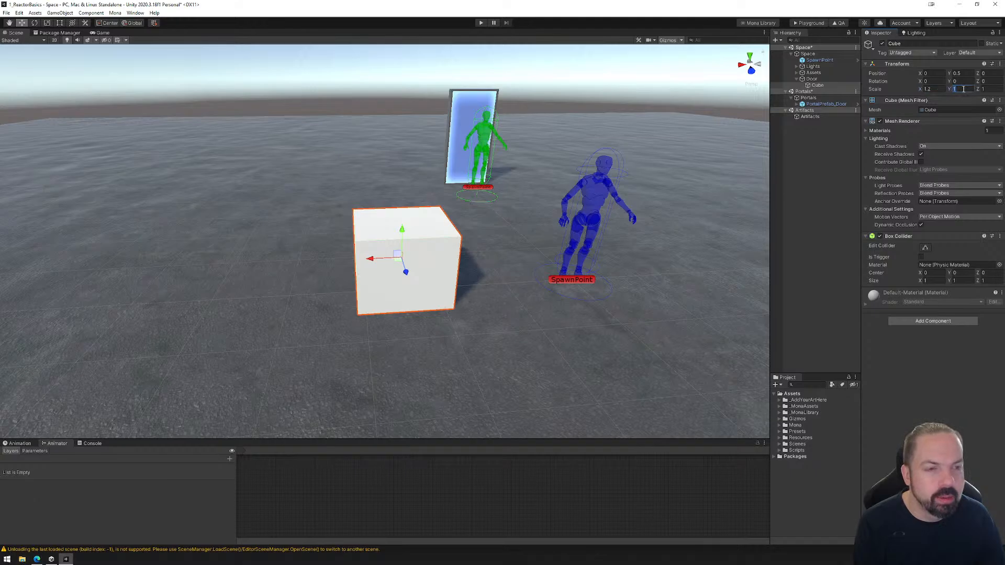
{"action": "type", "text": "0.2"}
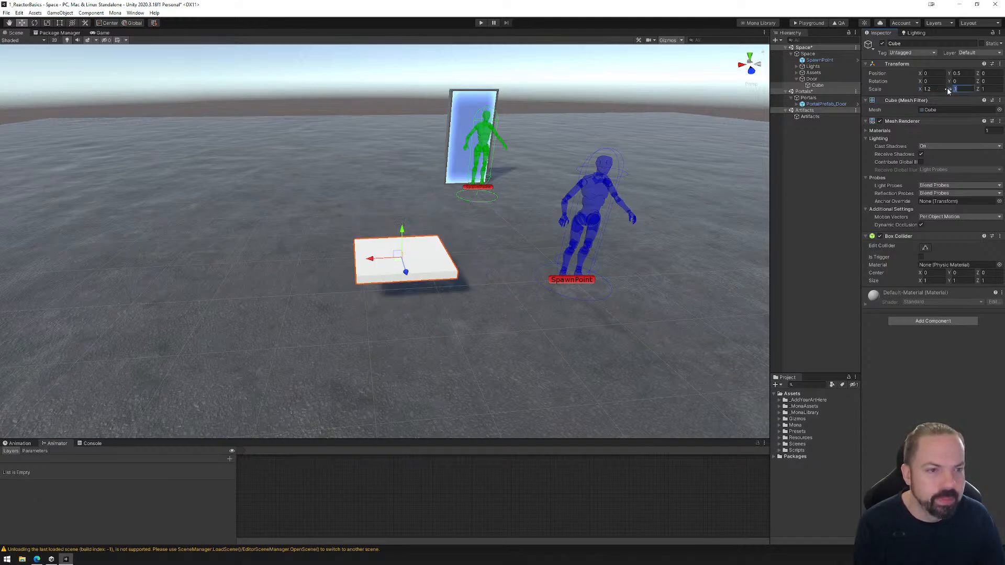
{"action": "type", "text": "2.5"}
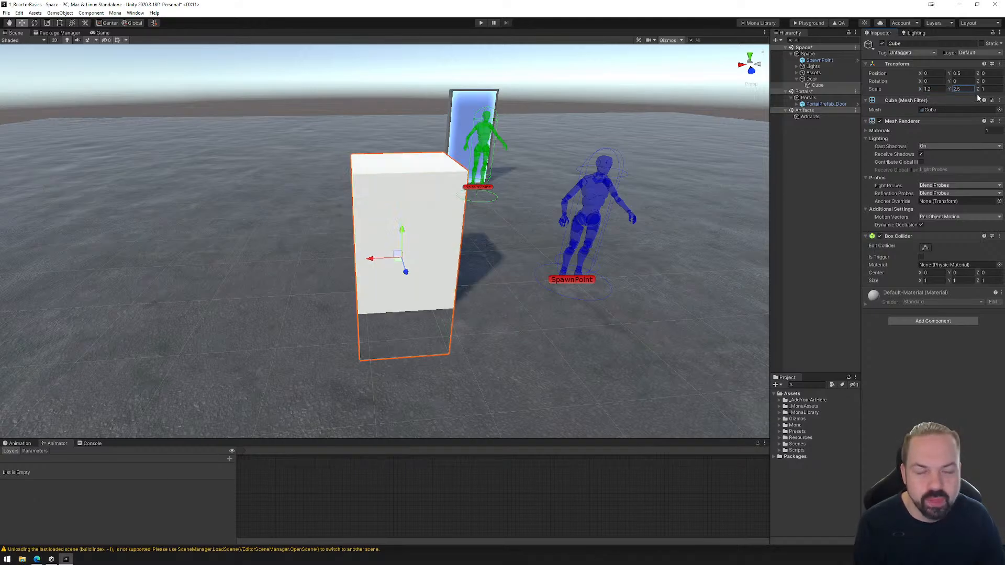
{"action": "left_click", "coordinate": [987, 90]}
{"action": "type", "text": "."}
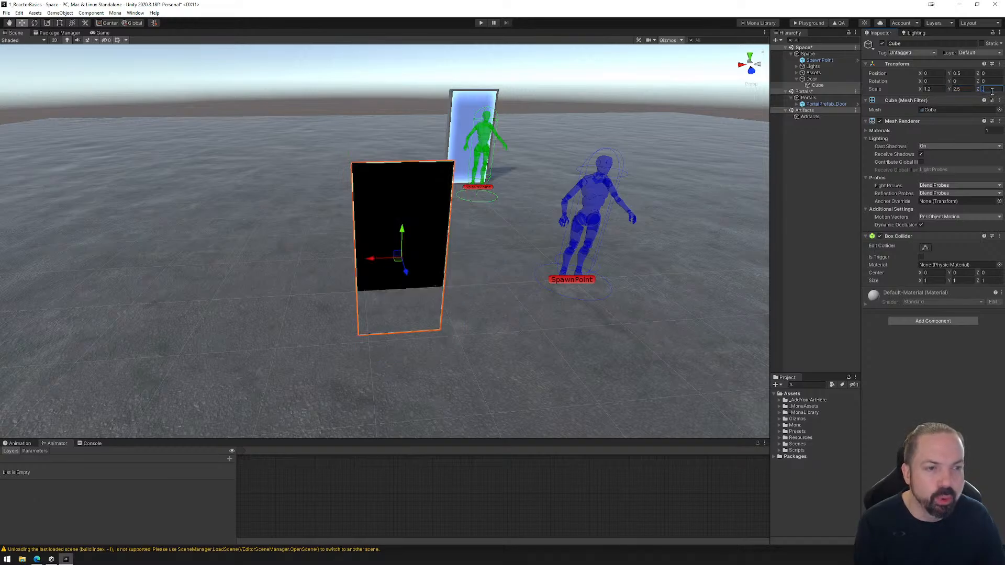
{"action": "type", "text": "1"}
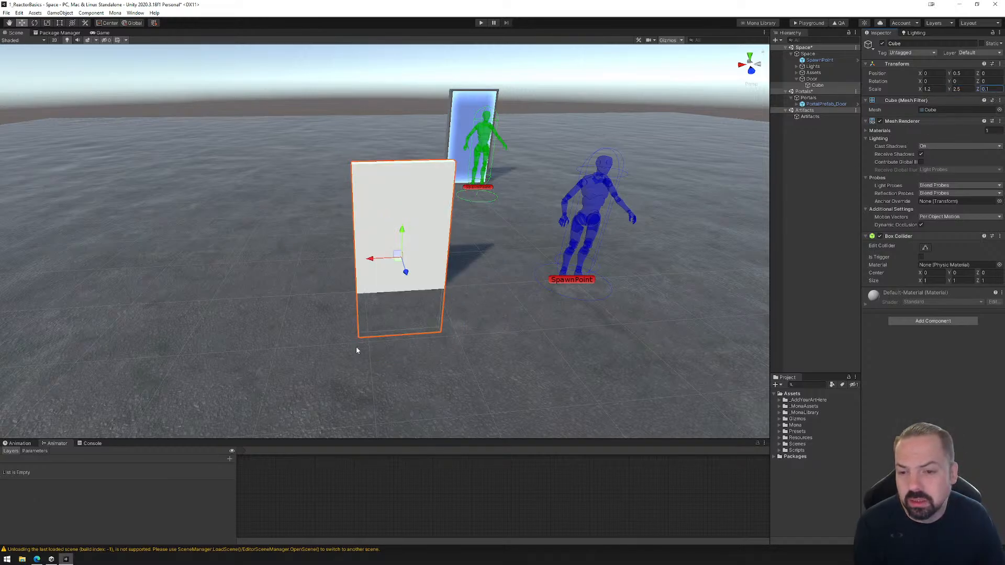
Raise the panel cube to Y 1.25 and move it along X to about -2.5, onto the spawn point figure for comparison.
{"action": "left_click_drag", "start_coordinate": [402, 230], "coordinate": [401, 187]}
{"action": "right_click_drag", "start_coordinate": [356, 288], "coordinate": [439, 285]}
{"action": "middle_click_drag", "start_coordinate": [366, 285], "coordinate": [328, 299]}
{"action": "left_click_drag", "start_coordinate": [80, 255], "coordinate": [289, 215]}
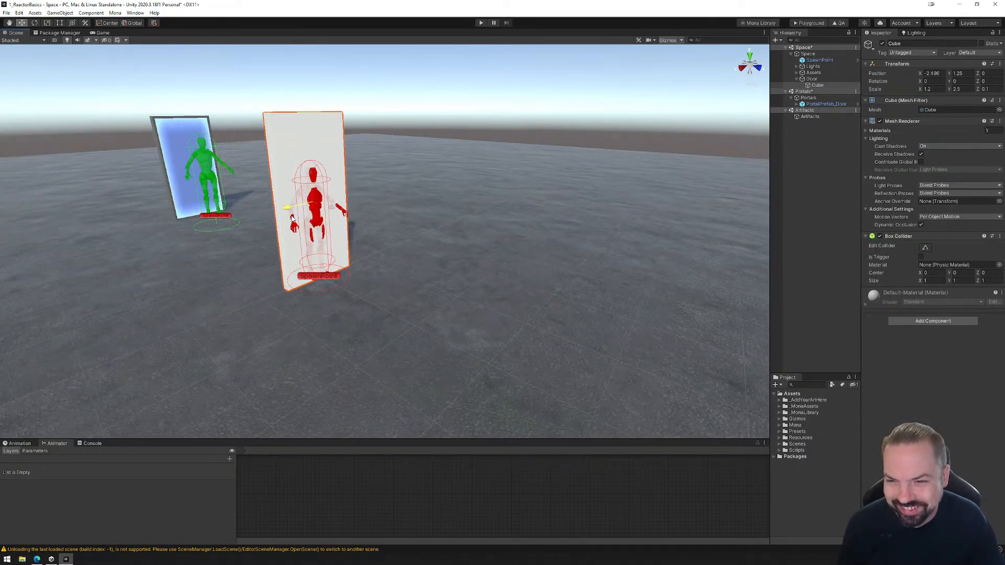
Set the panel cube's Y scale to 2.
{"action": "left_click", "coordinate": [968, 89]}
{"action": "type", "text": "2"}
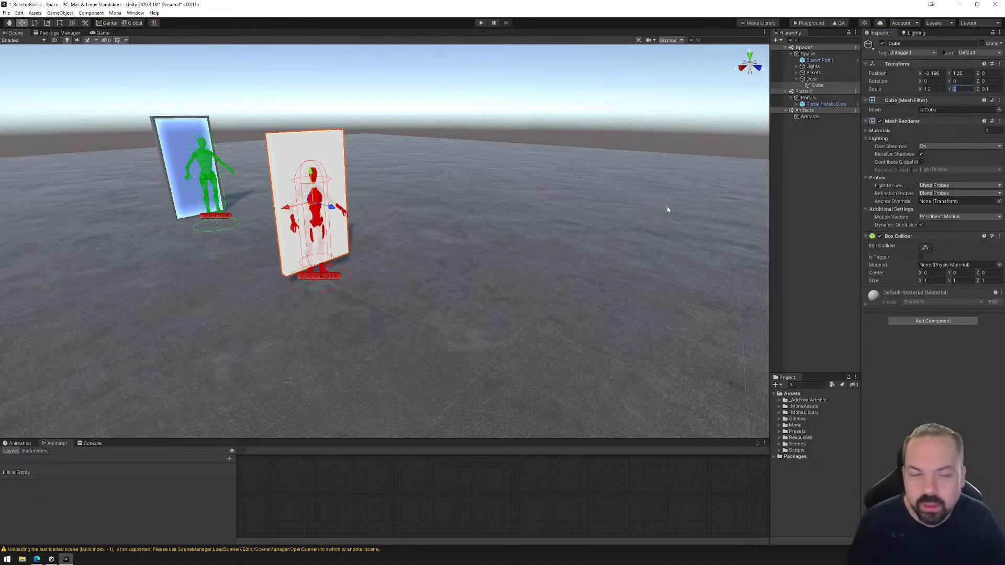
{"action": "left_click", "coordinate": [829, 87]}
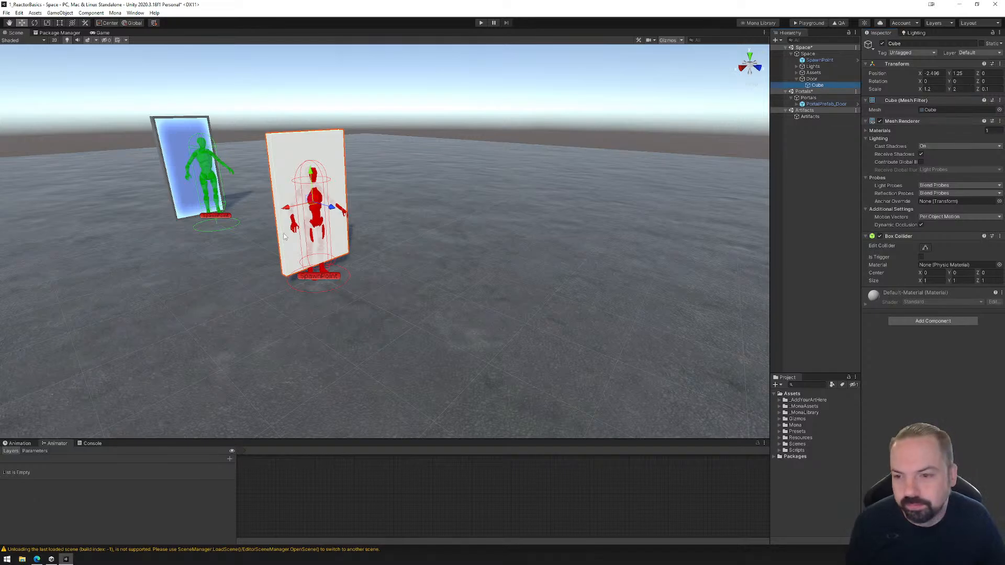
Move the panel cube back along X to about 0 and lower it to Y 1 so it stands on the ground.
{"action": "left_click_drag", "start_coordinate": [293, 211], "coordinate": [84, 272]}
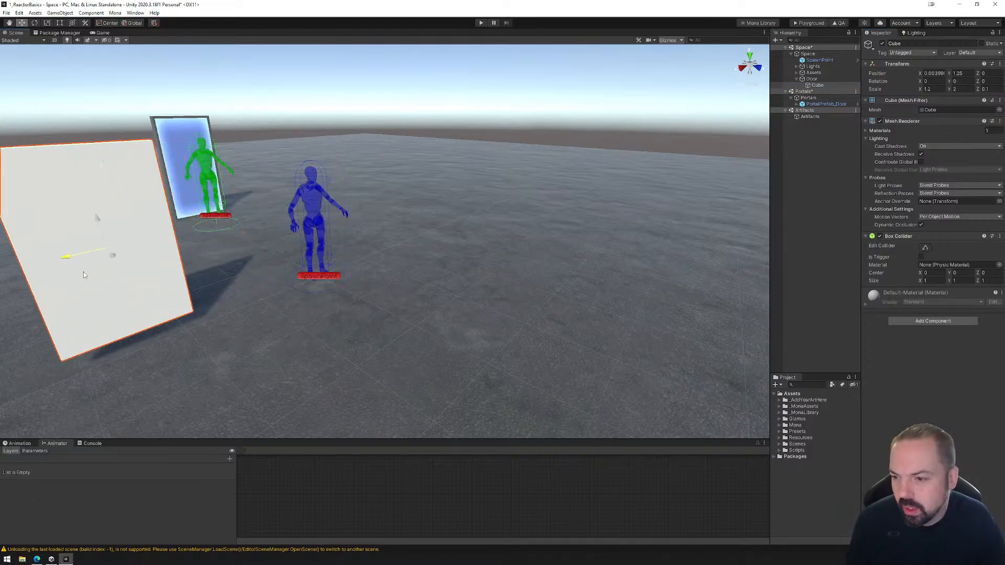
{"action": "middle_click_drag", "start_coordinate": [84, 275], "coordinate": [294, 268]}
{"action": "key", "text": "w"}
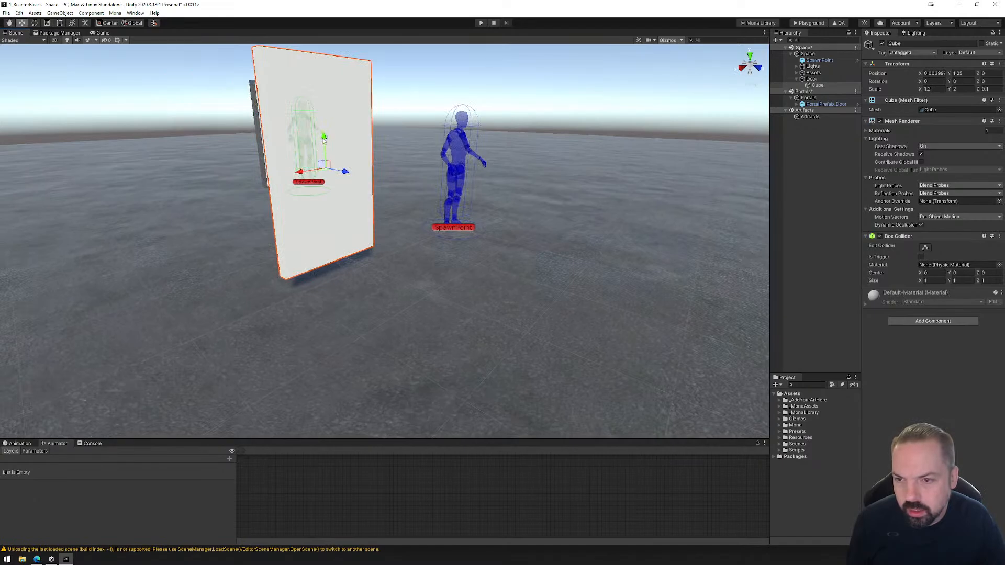
{"action": "left_click_drag", "start_coordinate": [324, 138], "coordinate": [325, 158]}
{"action": "right_click_drag", "start_coordinate": [458, 278], "coordinate": [406, 293]}
{"action": "middle_click_drag", "start_coordinate": [486, 297], "coordinate": [420, 323]}
{"action": "right_click_drag", "start_coordinate": [421, 323], "coordinate": [542, 310]}
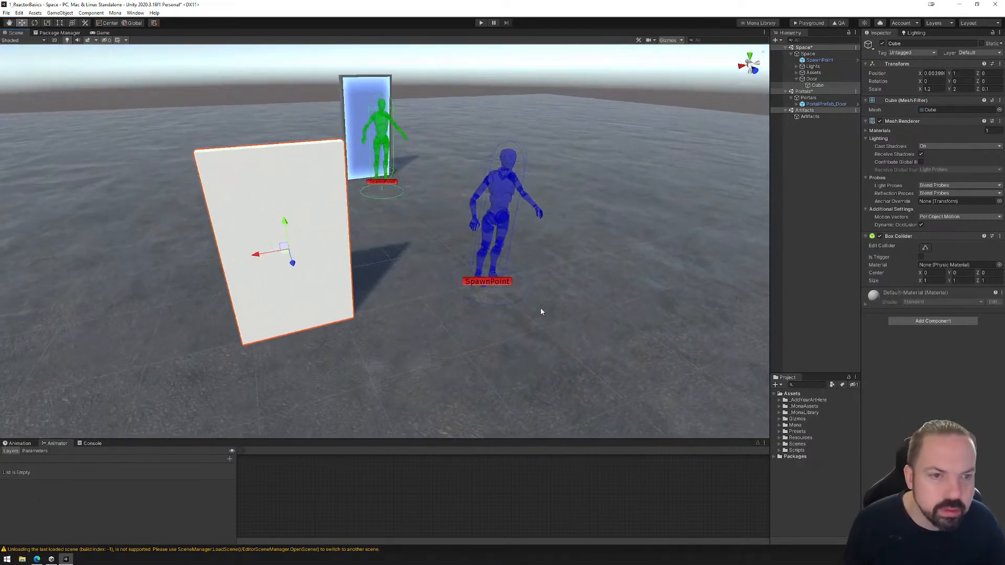
Try offsetting the cube within the Door parent by setting its position to X 1 and Z 1.
{"action": "left_click", "coordinate": [815, 79]}
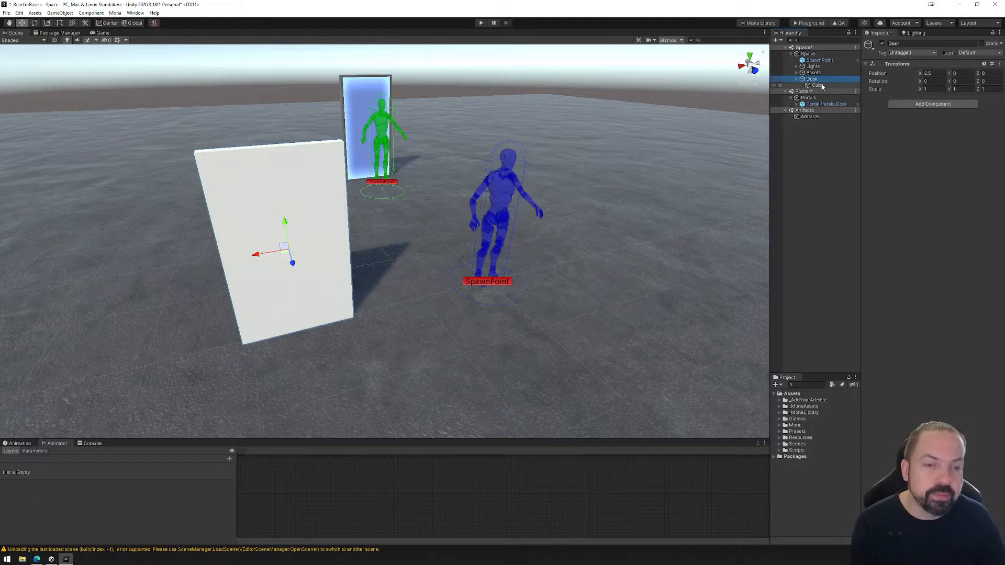
{"action": "left_click", "coordinate": [812, 78]}
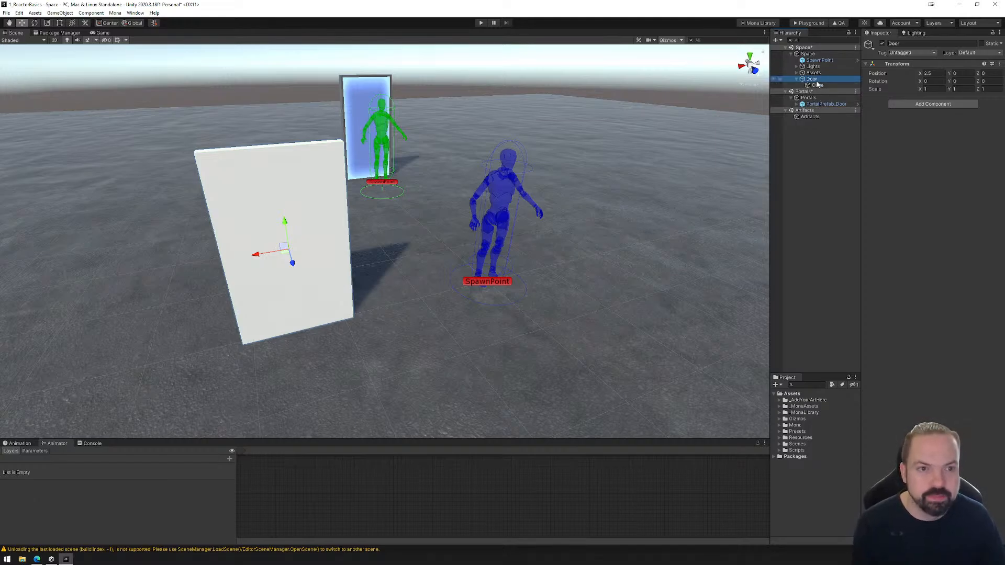
{"action": "left_click", "coordinate": [817, 85]}
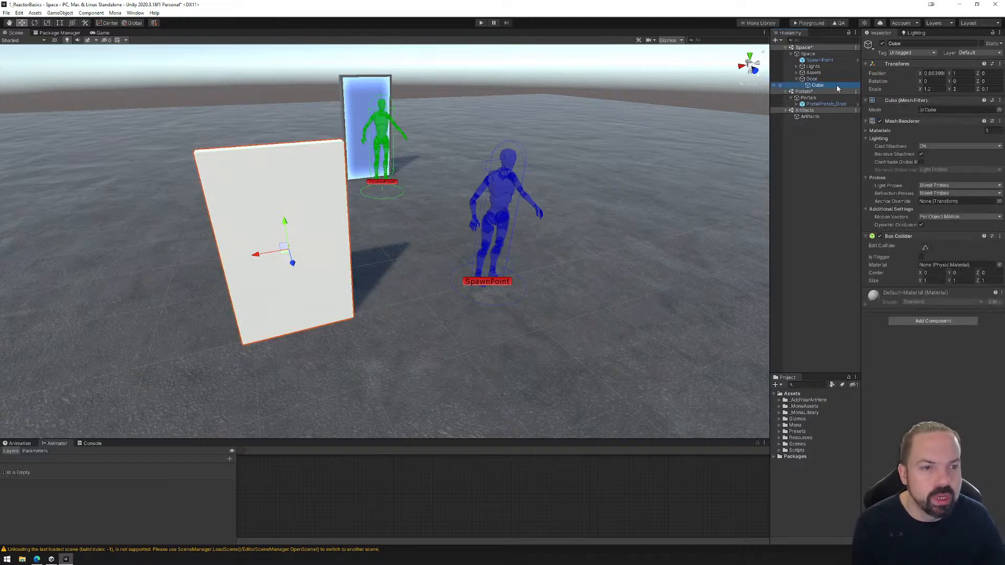
{"action": "left_click", "coordinate": [936, 73]}
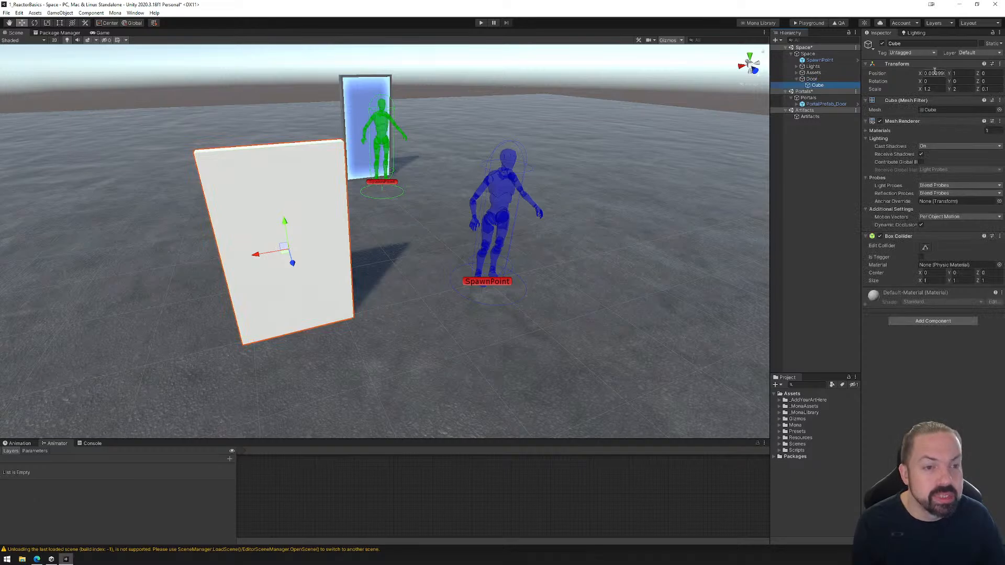
{"action": "type", "text": "1"}
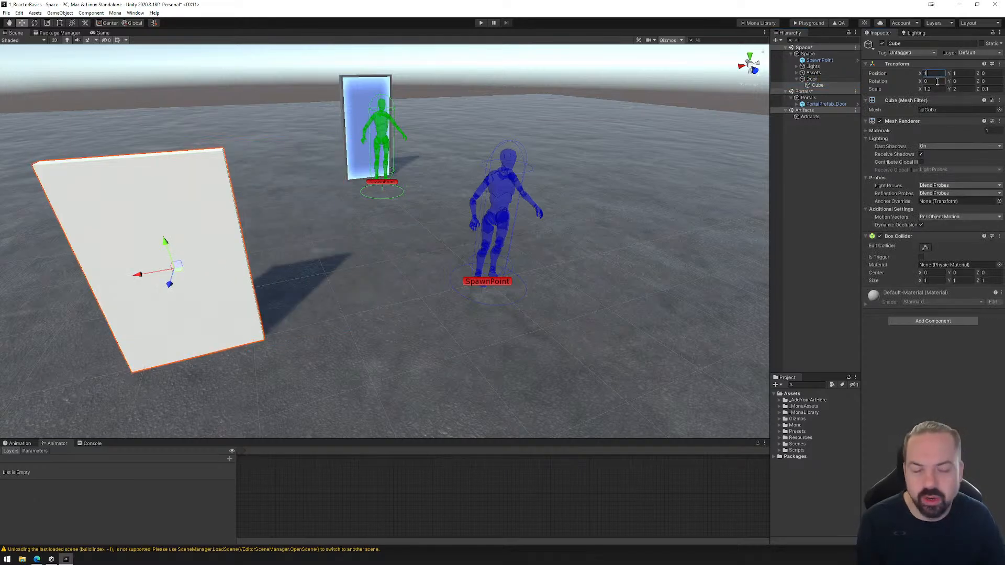
{"action": "left_click", "coordinate": [991, 74]}
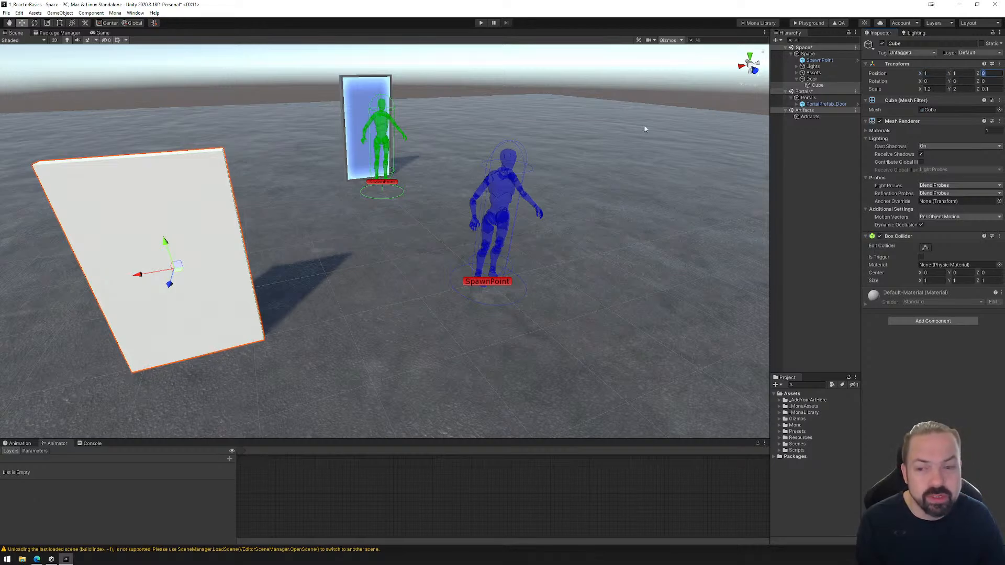
{"action": "type", "text": "1"}
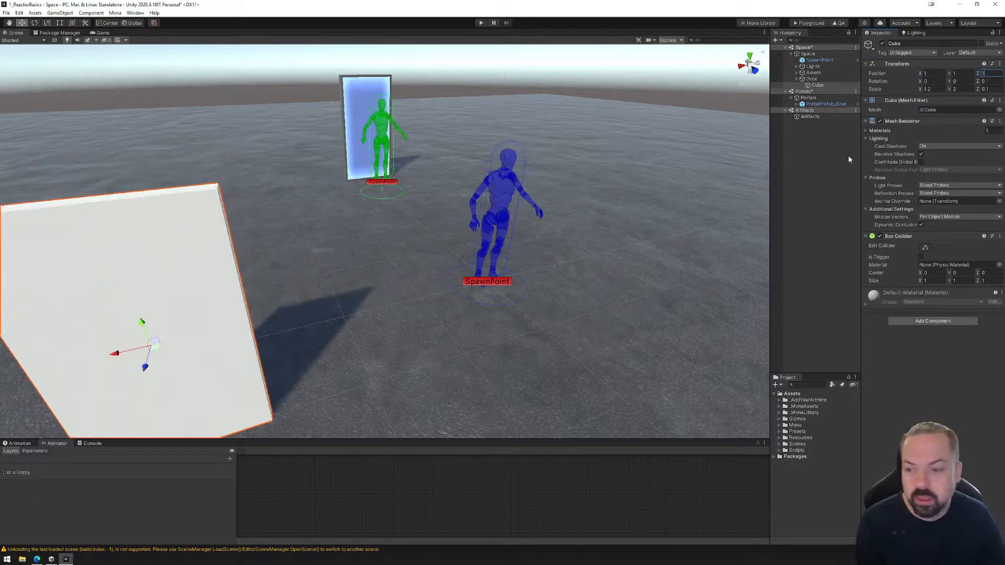
Reset the cube's position within Door to X 0, Y 0 and Z 0.
{"action": "scroll", "coordinate": [335, 296], "scroll_direction": "down", "scroll_amount": 4}
{"action": "middle_click_drag", "start_coordinate": [324, 300], "coordinate": [426, 278]}
{"action": "key", "text": "w"}
{"action": "left_click", "coordinate": [934, 73]}
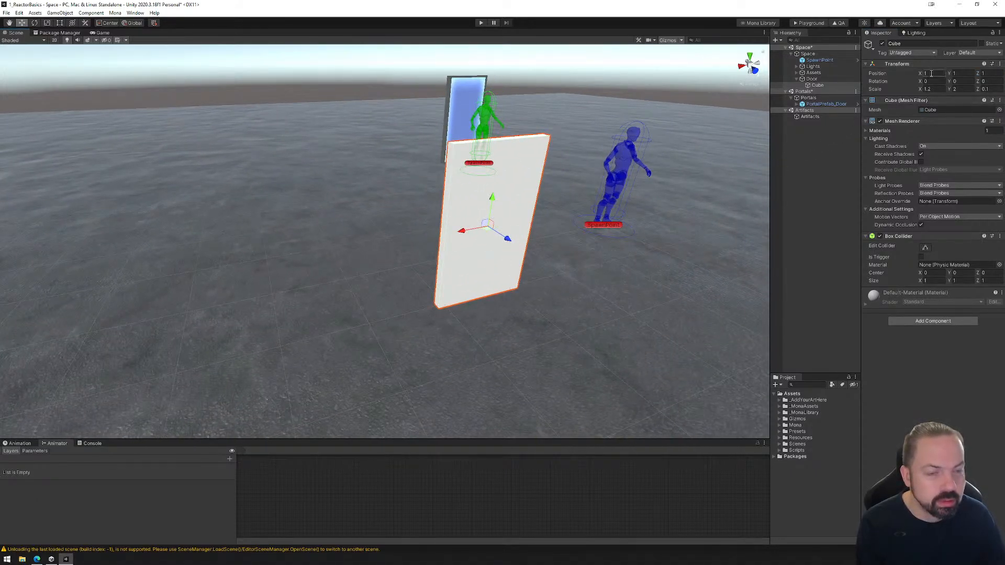
{"action": "type", "text": "0"}
{"action": "left_click", "coordinate": [956, 73]}
{"action": "type", "text": "0"}
{"action": "key", "text": "Tab"}
{"action": "type", "text": "0"}
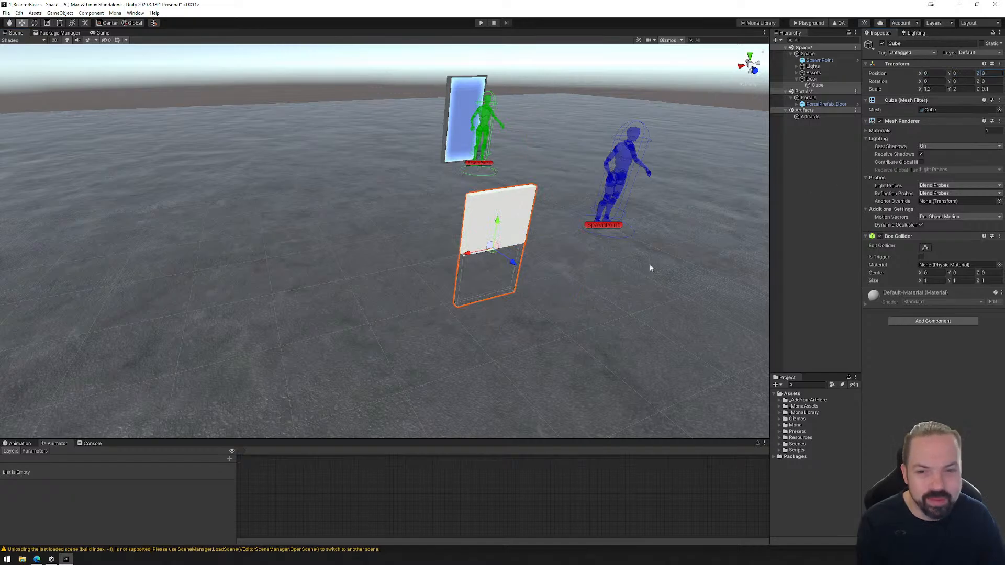
{"action": "middle_click_drag", "start_coordinate": [586, 292], "coordinate": [474, 302]}
{"action": "scroll", "coordinate": [411, 286], "scroll_direction": "up", "scroll_amount": 3}
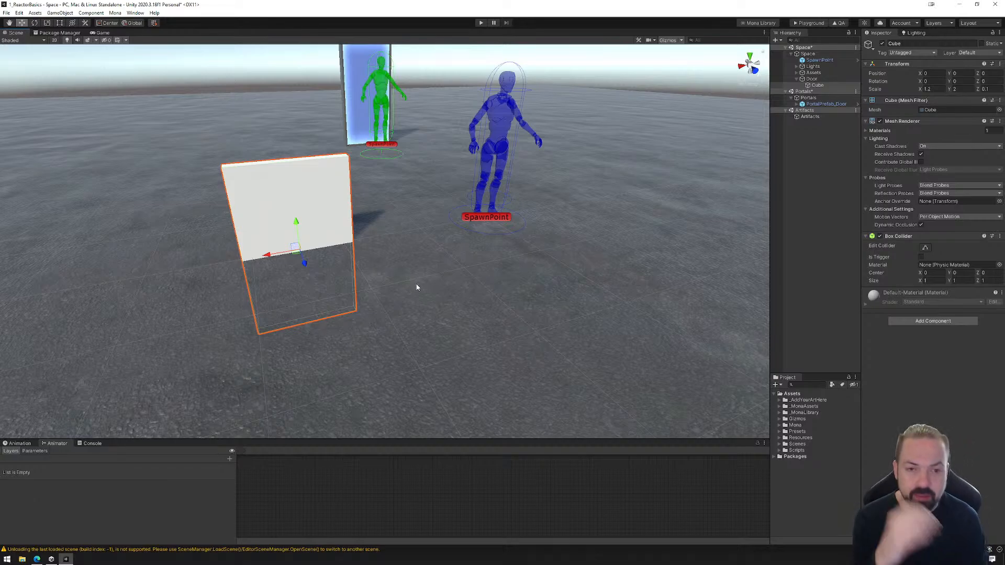
Raise the cube within Door to Y 1, leaving the Door parent in place.
{"action": "left_click", "coordinate": [811, 78]}
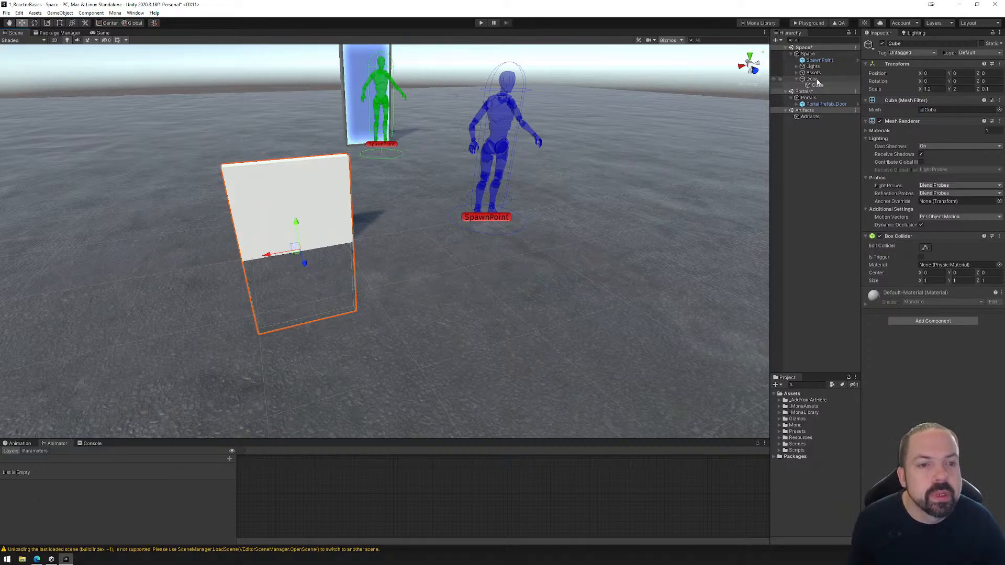
{"action": "left_click", "coordinate": [937, 73]}
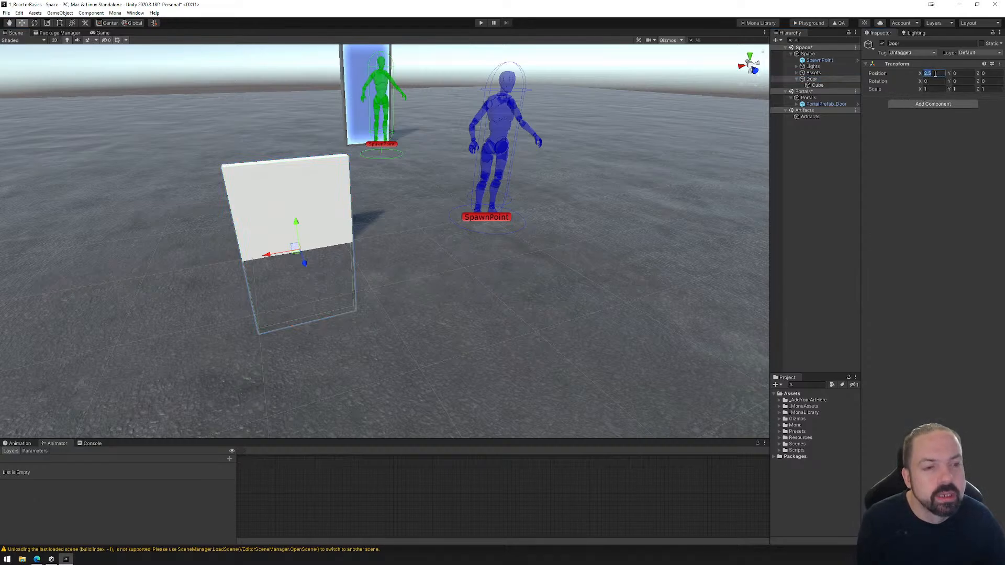
{"action": "left_click", "coordinate": [818, 85]}
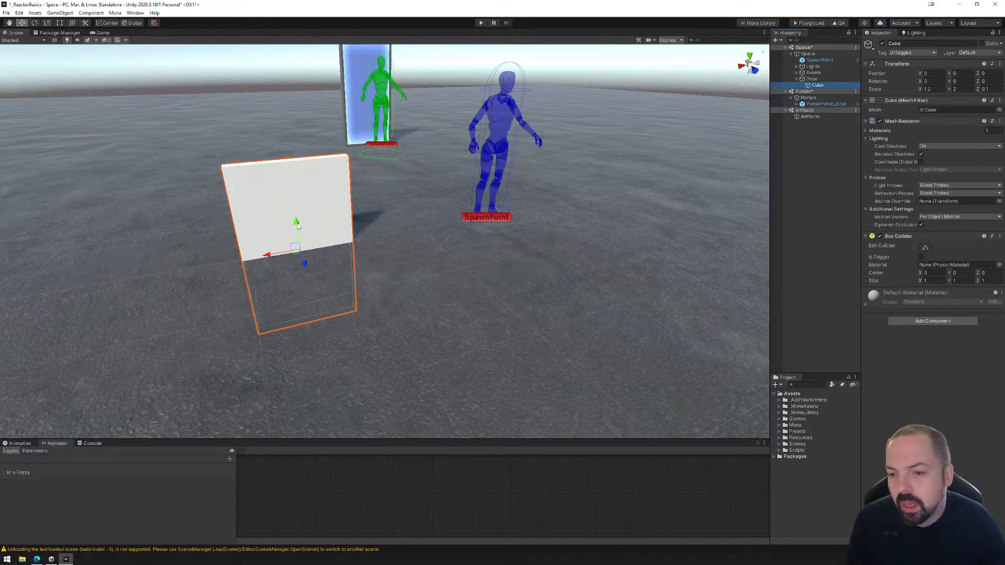
{"action": "left_click_drag", "start_coordinate": [296, 225], "coordinate": [294, 173]}
{"action": "left_click_drag", "start_coordinate": [296, 153], "coordinate": [296, 135]}
{"action": "middle_click_drag", "start_coordinate": [355, 193], "coordinate": [484, 271]}
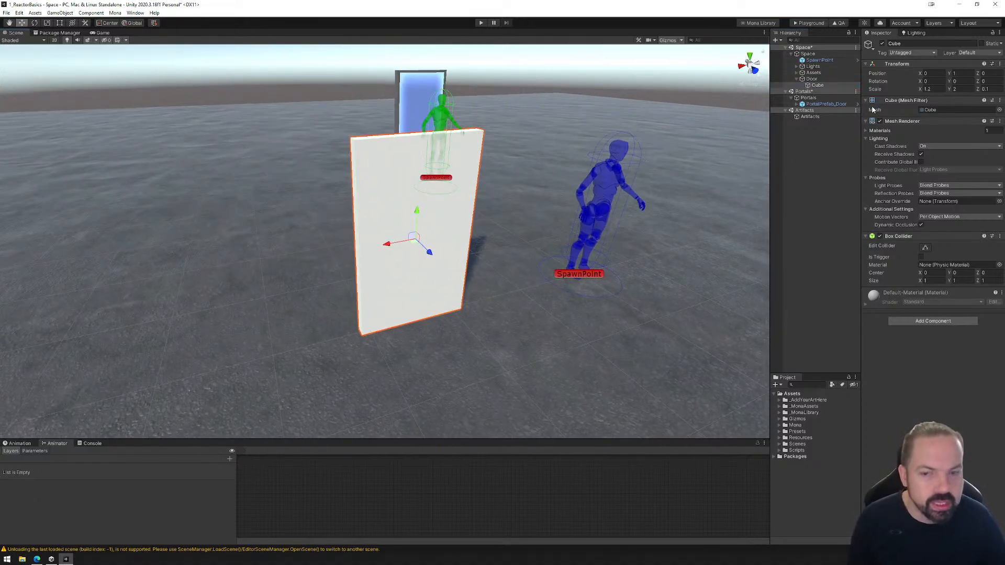
Try moving the Door parent along X to about 3.5, undo the move and reselect its cube.
{"action": "left_click", "coordinate": [814, 79]}
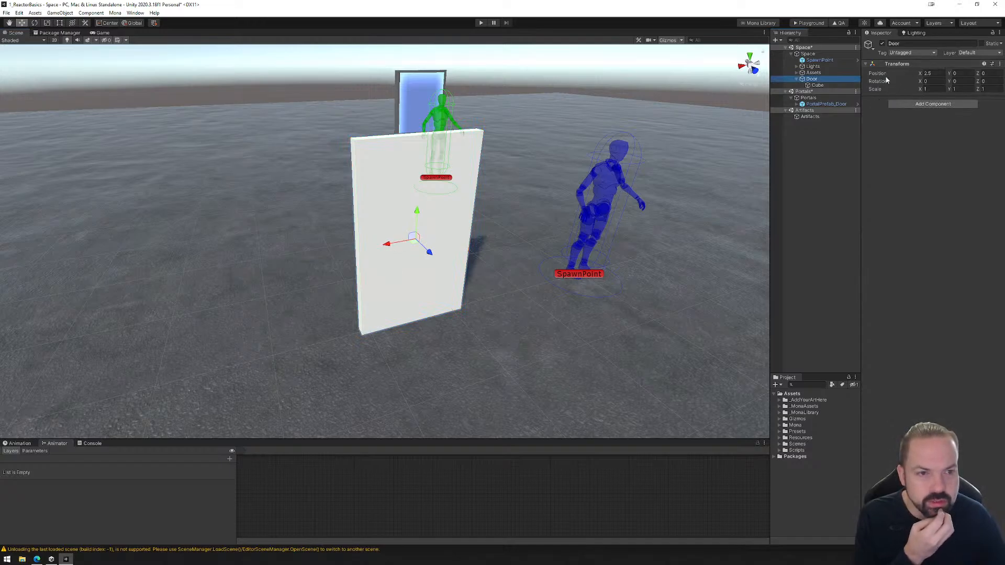
{"action": "left_click", "coordinate": [818, 85]}
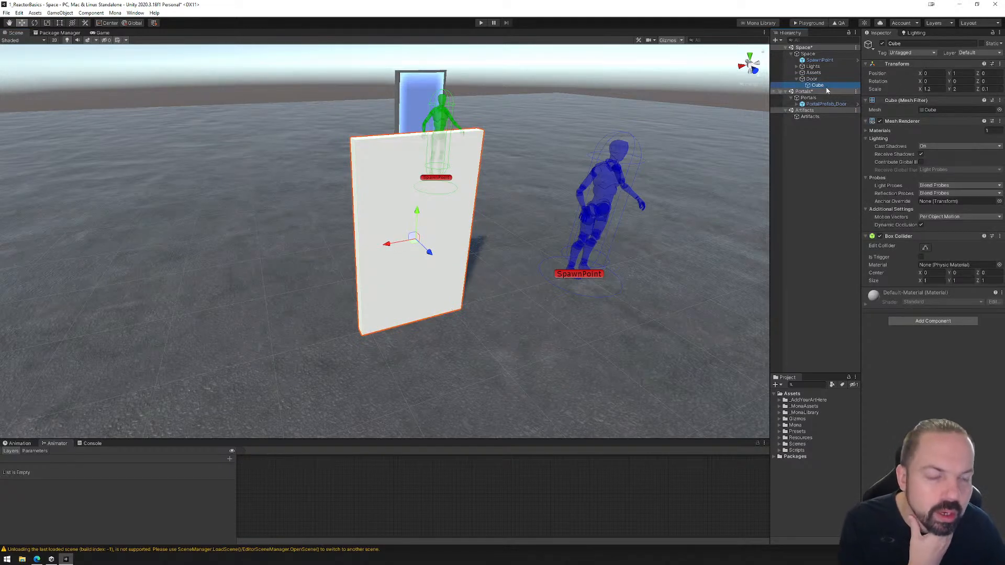
{"action": "left_click", "coordinate": [825, 79]}
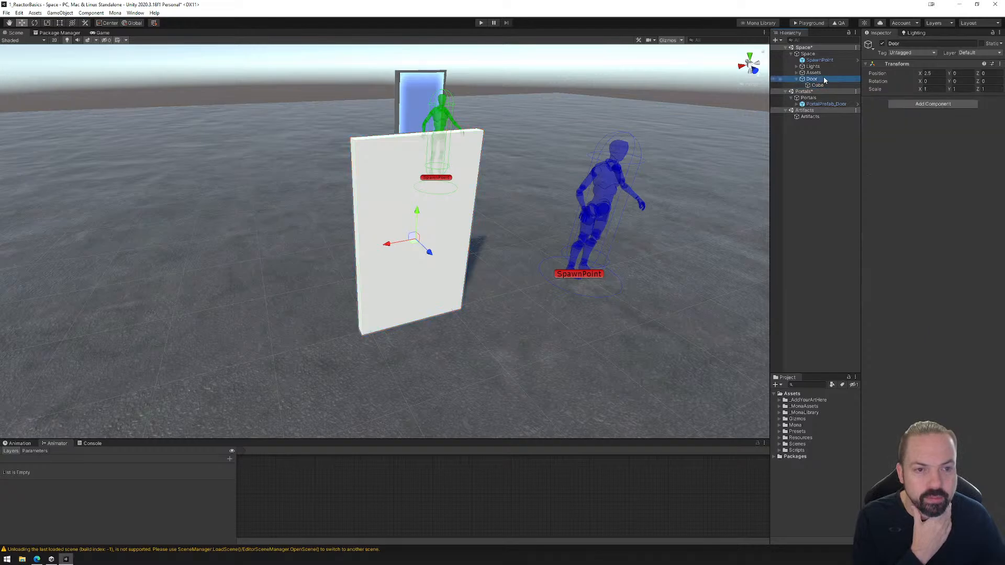
{"action": "left_click_drag", "start_coordinate": [392, 244], "coordinate": [329, 265]}
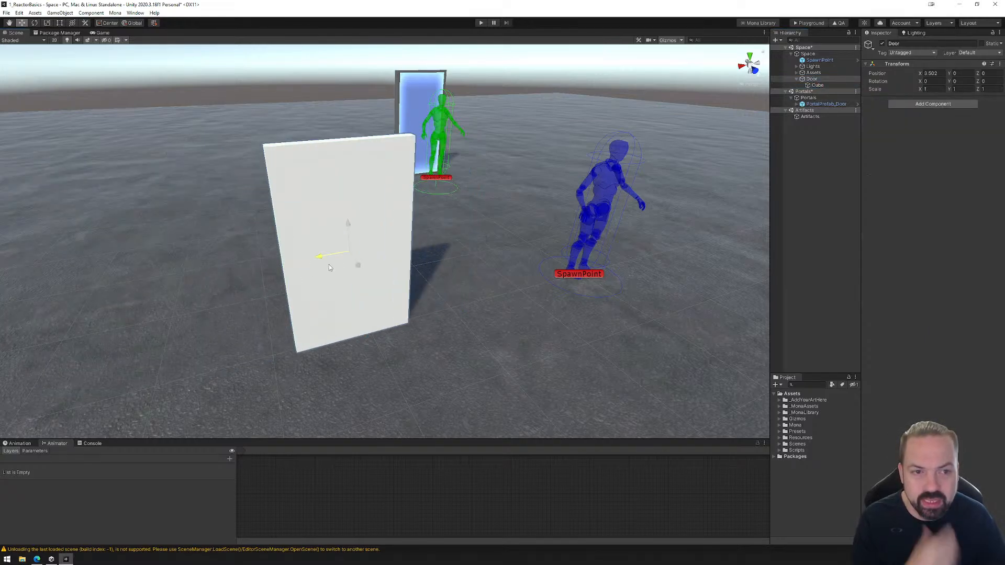
{"action": "key", "text": "ctrl+z"}
{"action": "left_click", "coordinate": [824, 85]}
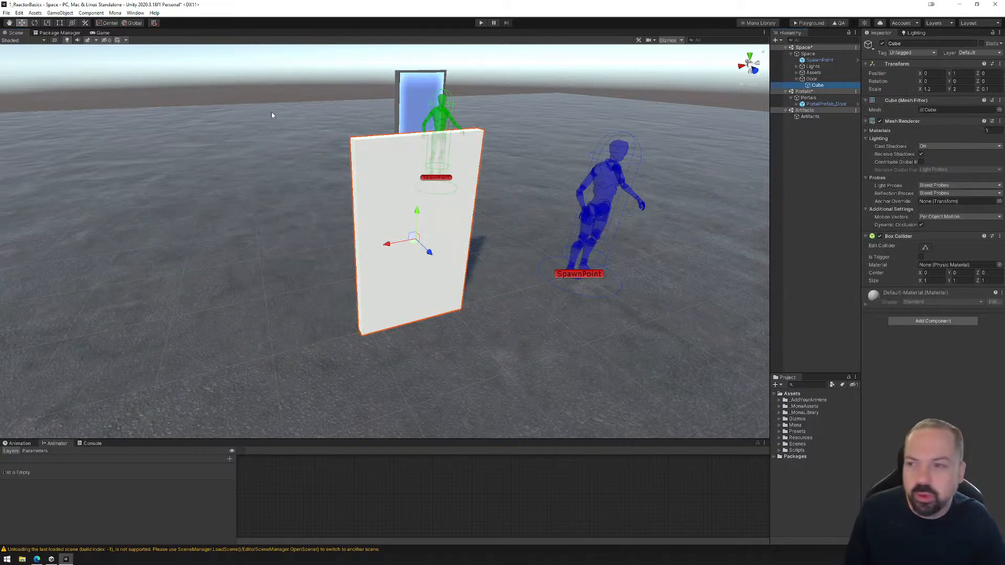
Set the transform handles to Pivot and Local, try rotating the cube about its vertical axis and undo the rotation.
{"action": "left_click", "coordinate": [34, 23]}
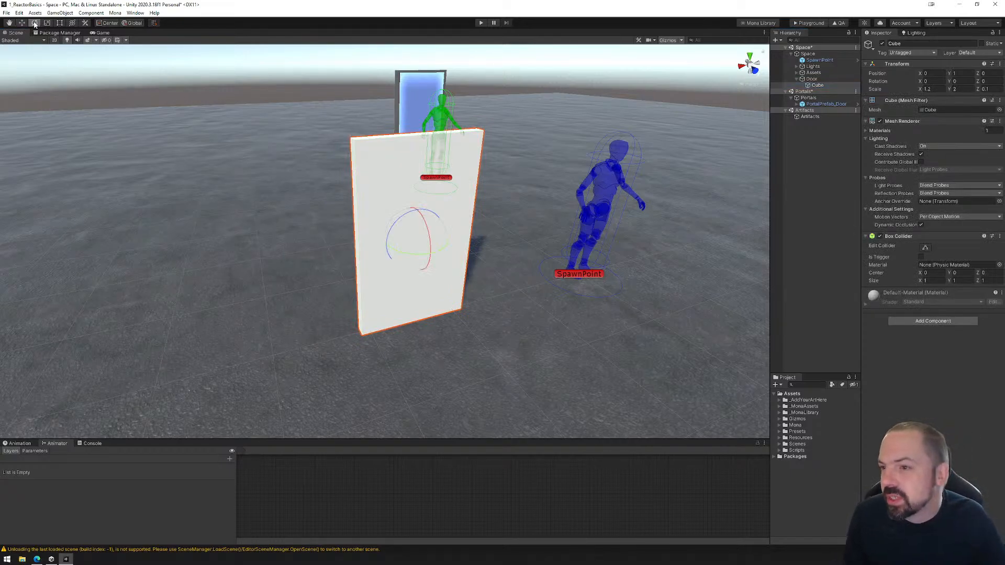
{"action": "left_click", "coordinate": [109, 22]}
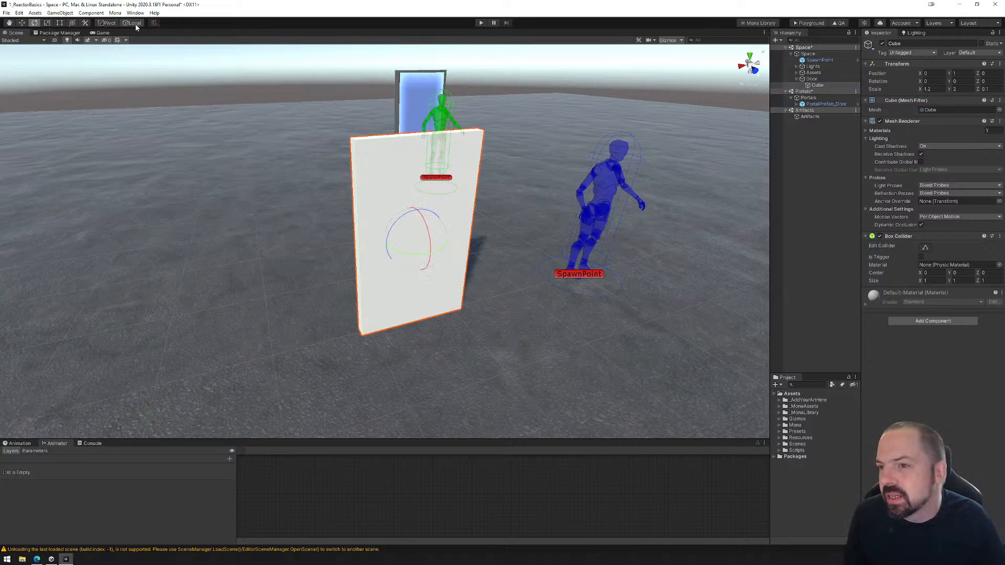
{"action": "left_click", "coordinate": [134, 23]}
{"action": "left_click_drag", "start_coordinate": [415, 259], "coordinate": [466, 249]}
{"action": "key", "text": "ctrl+z"}
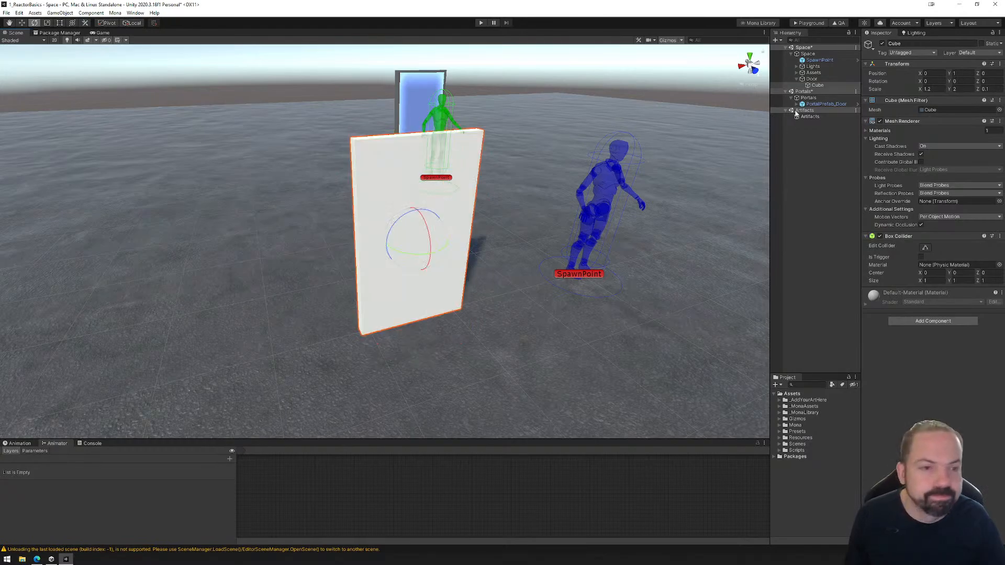
Create an empty child object under Door and name it DoorPivot.
{"action": "left_click", "coordinate": [811, 79]}
{"action": "right_click", "coordinate": [813, 80]}
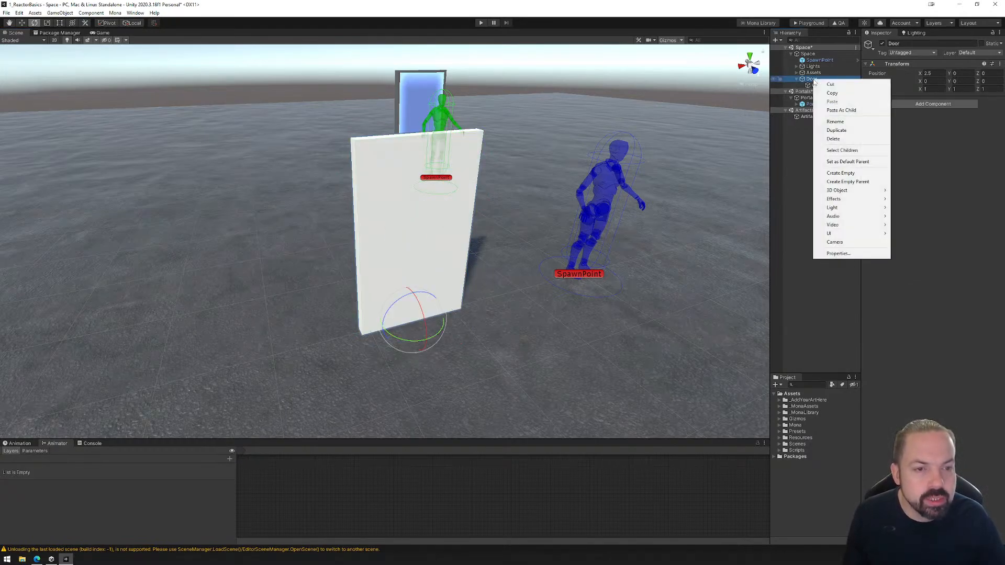
{"action": "left_click", "coordinate": [840, 173]}
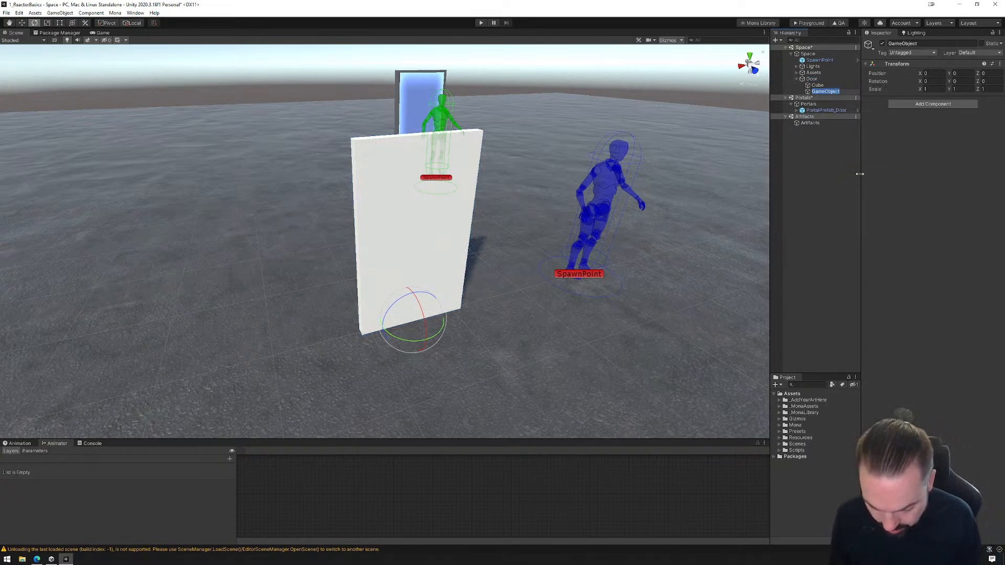
{"action": "type", "text": "DoorPivot"}
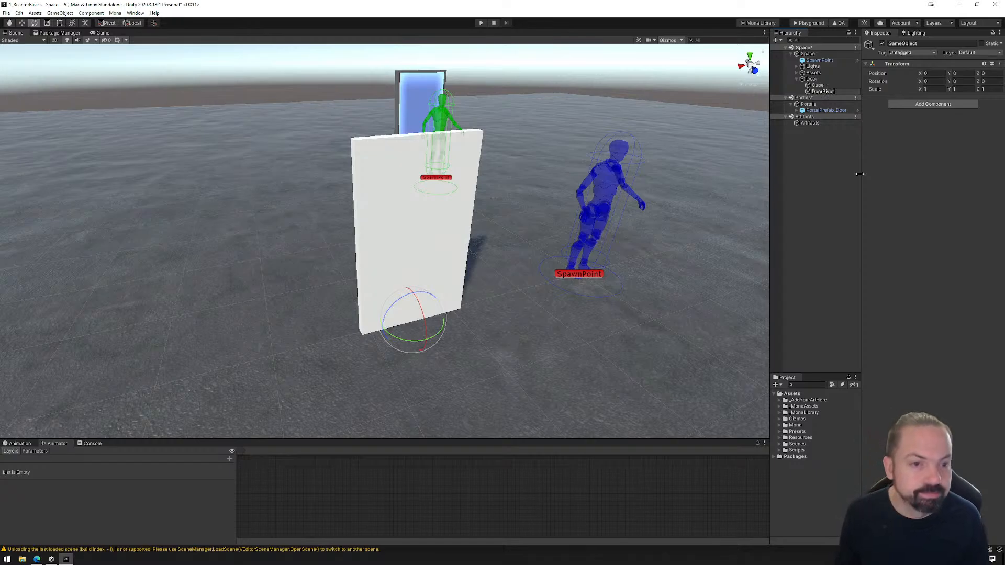
{"action": "key", "text": "Return"}
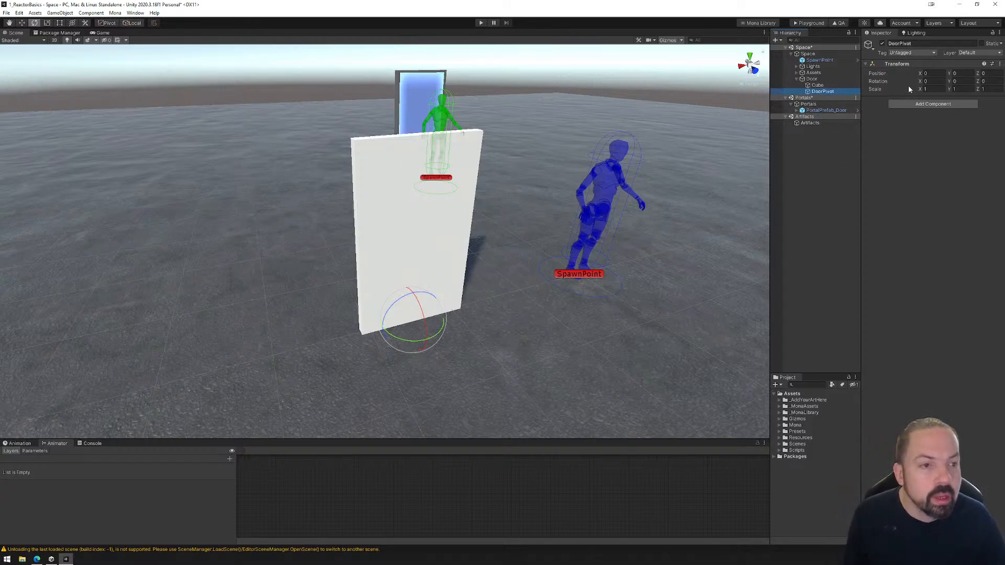
Nest the cube inside DoorPivot and select the DoorPivot object with the Move tool active.
{"action": "left_click", "coordinate": [22, 23]}
{"action": "left_click_drag", "start_coordinate": [817, 86], "coordinate": [821, 95]}
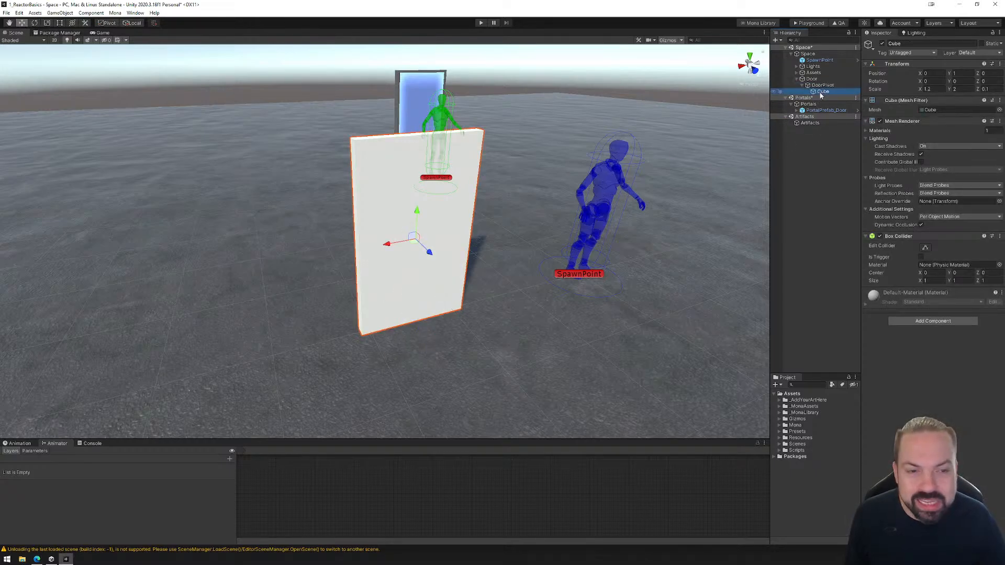
{"action": "left_click", "coordinate": [822, 85]}
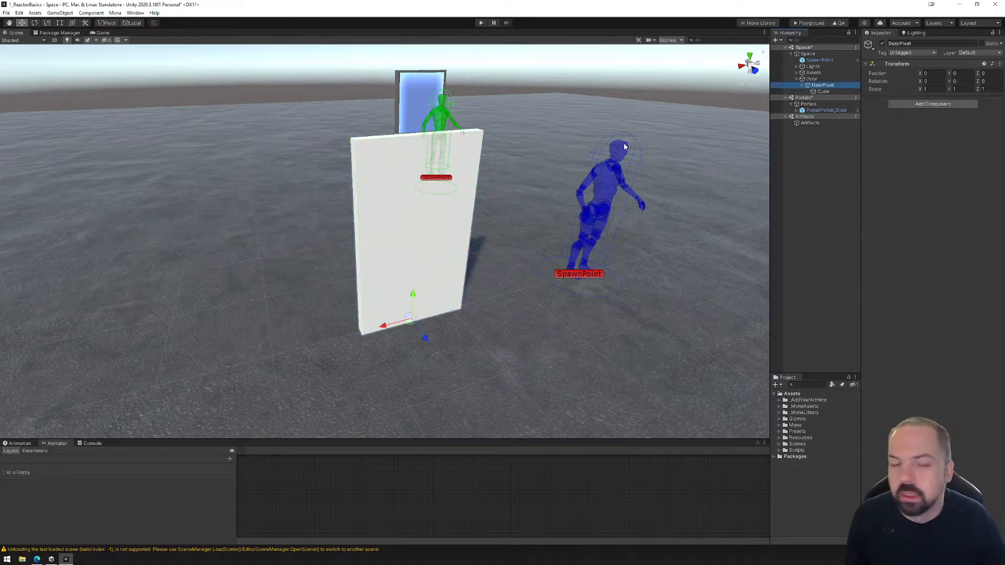
Shift the cube sideways within DoorPivot so its edge meets the pivot, setting its X position to -0.6.
{"action": "left_click", "coordinate": [822, 92]}
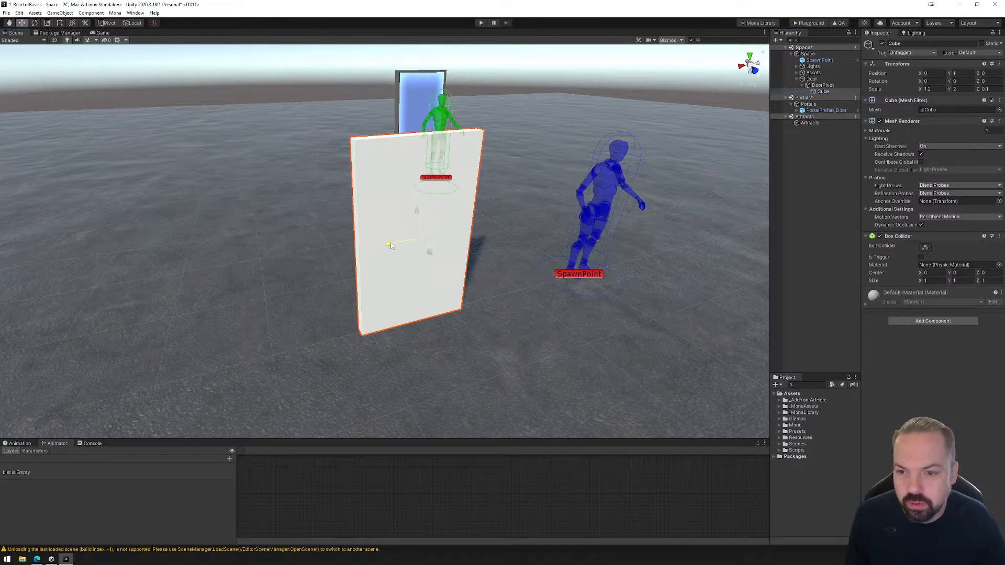
{"action": "left_click_drag", "start_coordinate": [387, 243], "coordinate": [437, 241]}
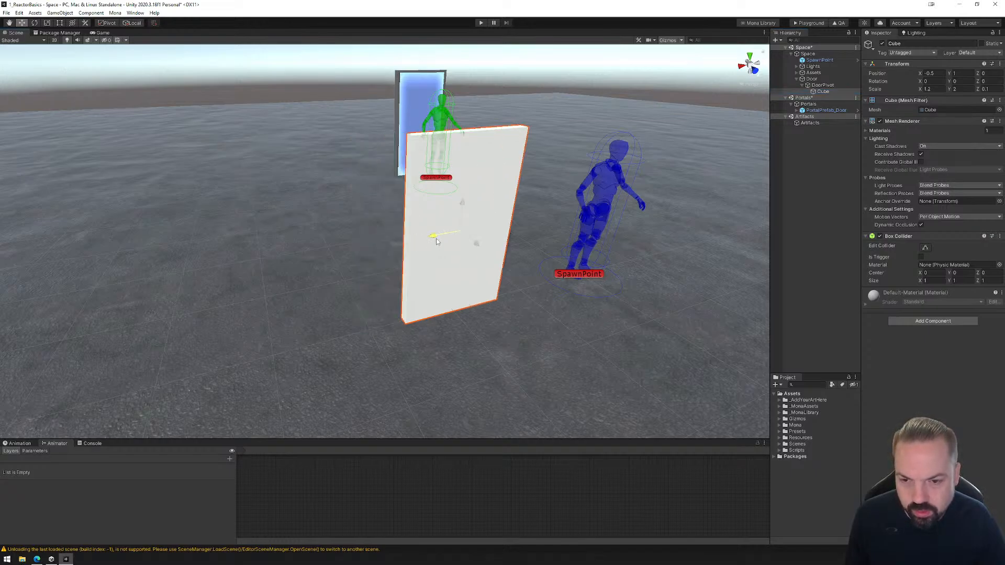
{"action": "left_click", "coordinate": [822, 85]}
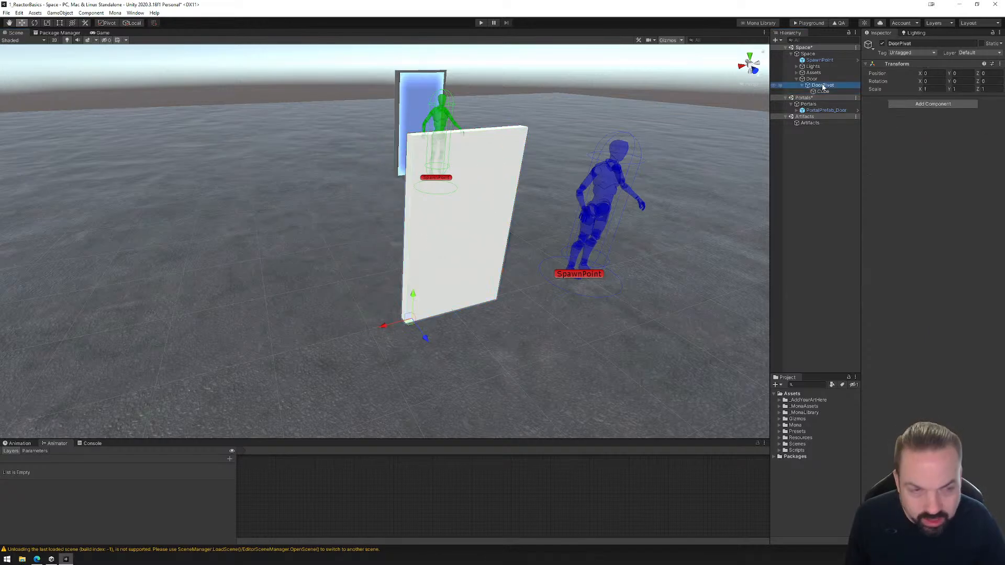
{"action": "left_click", "coordinate": [823, 91]}
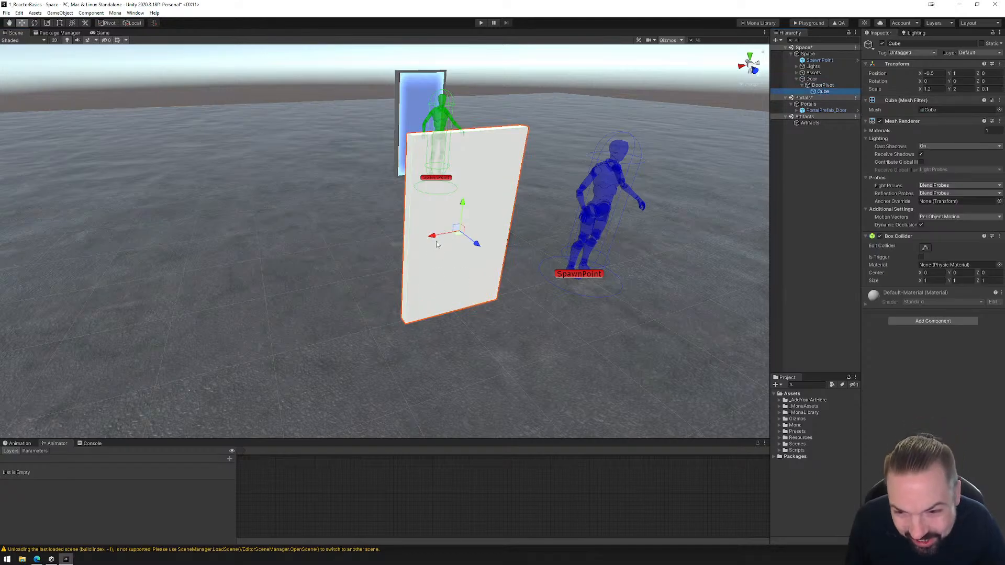
{"action": "left_click_drag", "start_coordinate": [438, 239], "coordinate": [444, 239]}
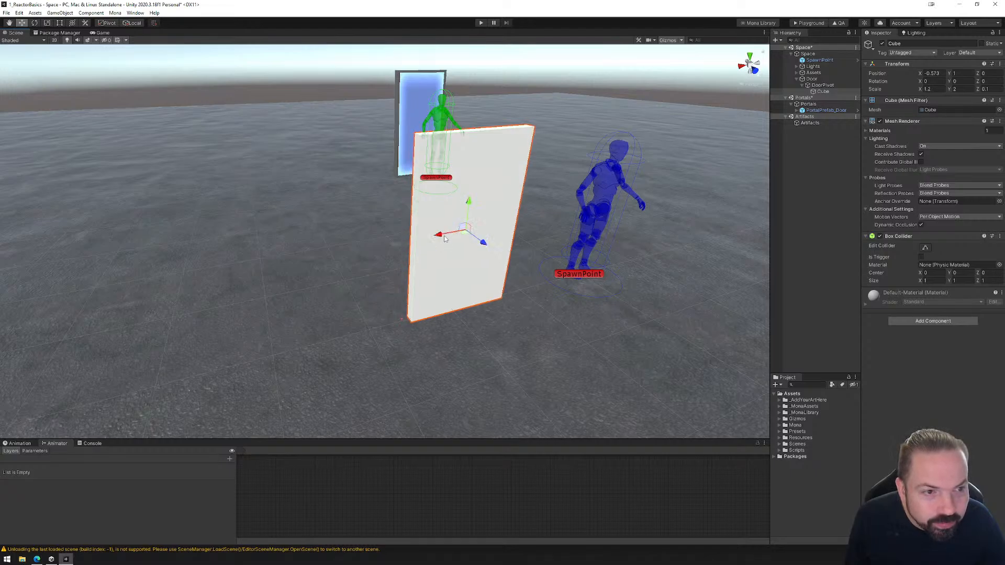
{"action": "left_click", "coordinate": [931, 73]}
{"action": "type", "text": "-0.6"}
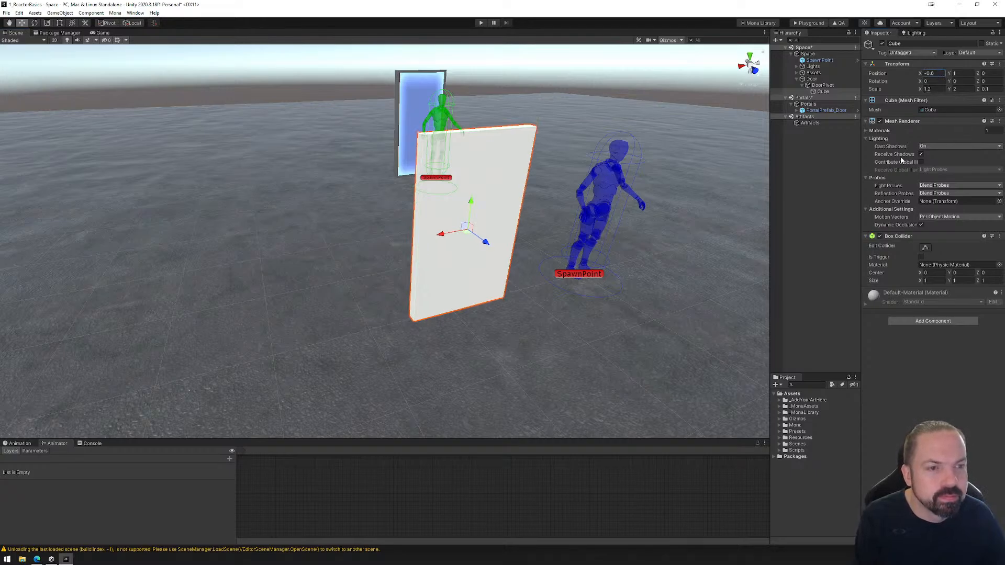
Try swinging the door by rotating DoorPivot about its vertical axis, and undo the rotation.
{"action": "left_click", "coordinate": [821, 86]}
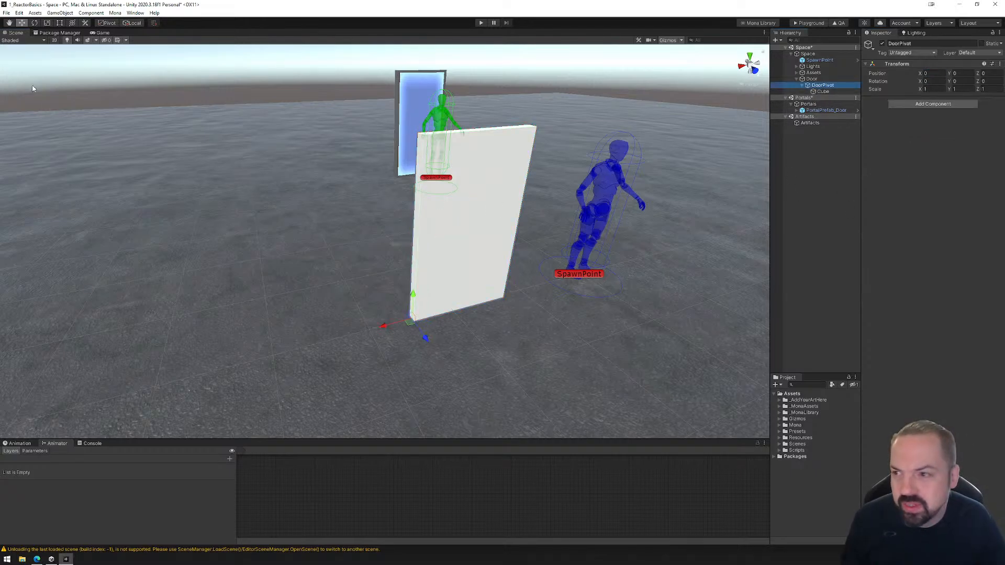
{"action": "left_click", "coordinate": [34, 22]}
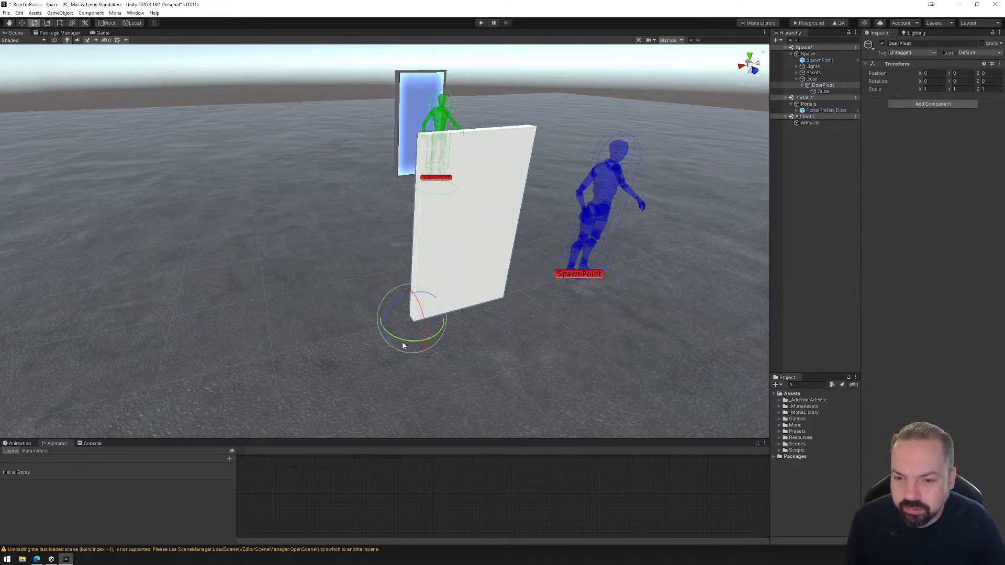
{"action": "left_click_drag", "start_coordinate": [400, 344], "coordinate": [503, 360]}
{"action": "key", "text": "ctrl+z"}
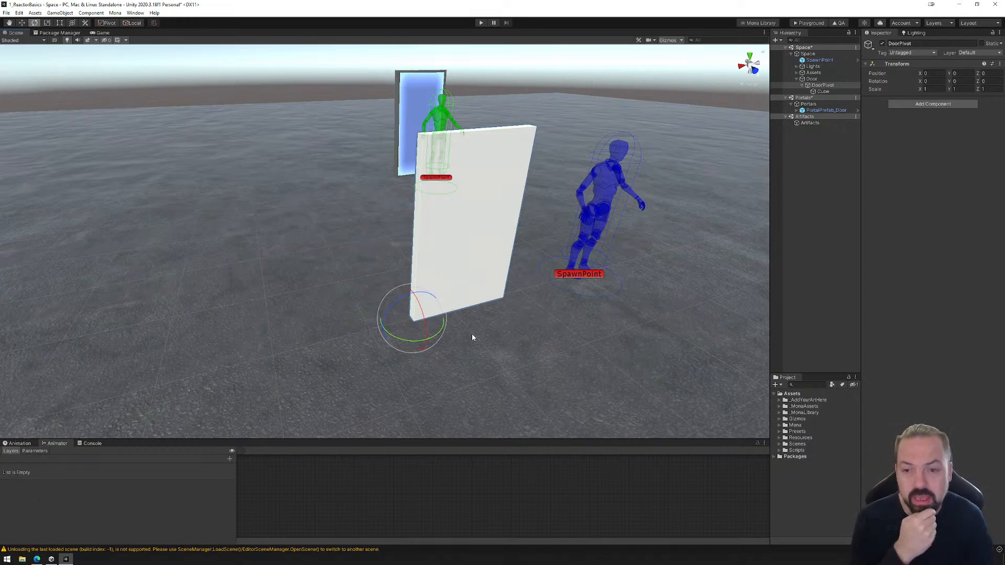
Launch Blender and dismiss its splash screen.
{"action": "left_click", "coordinate": [8, 559]}
{"action": "key", "text": "Escape"}
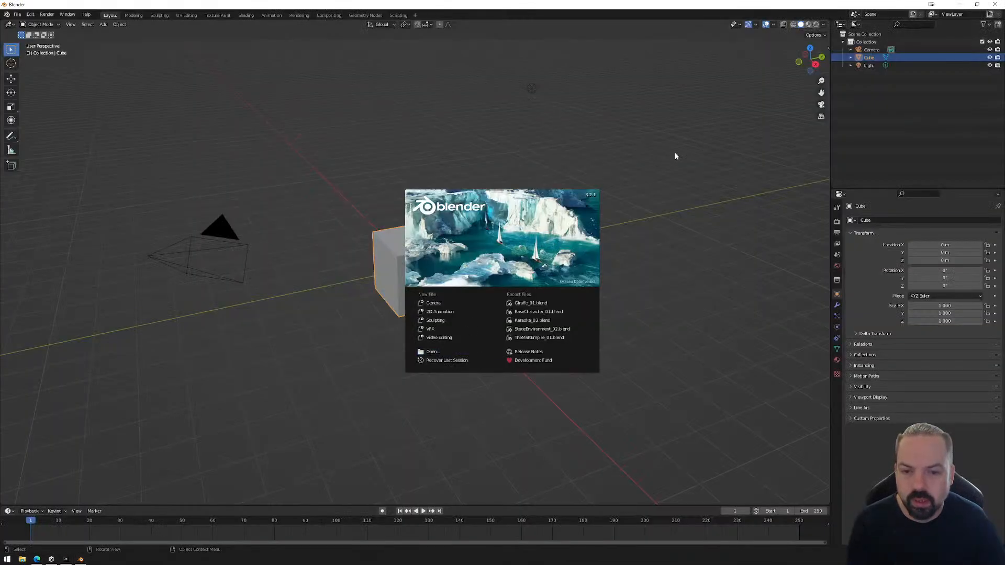
{"action": "left_click", "coordinate": [675, 156]}
Delete the default light and camera from the scene and select the cube.
{"action": "left_click_drag", "start_coordinate": [129, 71], "coordinate": [572, 157]}
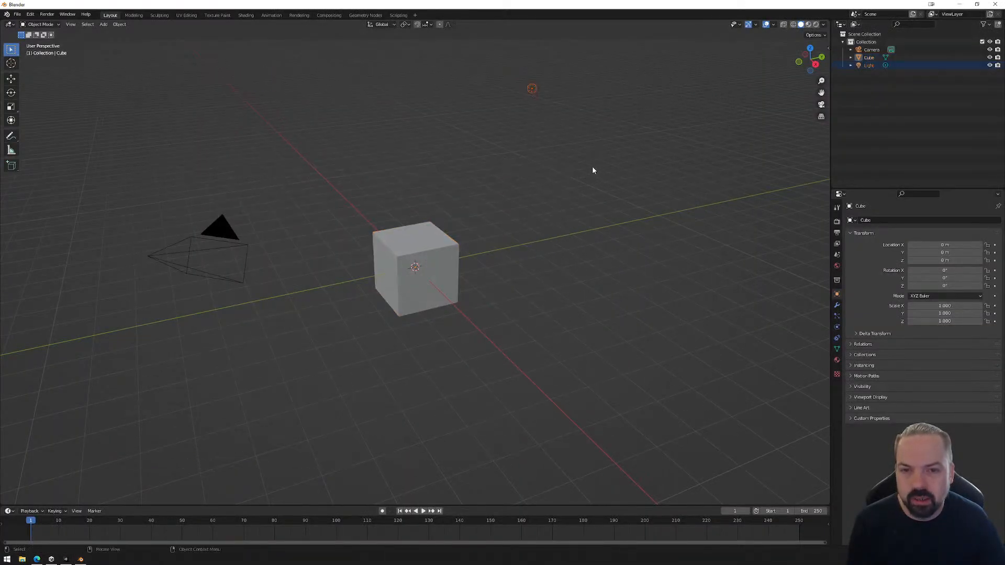
{"action": "key", "text": "Delete"}
{"action": "left_click", "coordinate": [207, 246]}
{"action": "key", "text": "Delete"}
{"action": "left_click", "coordinate": [416, 270]}
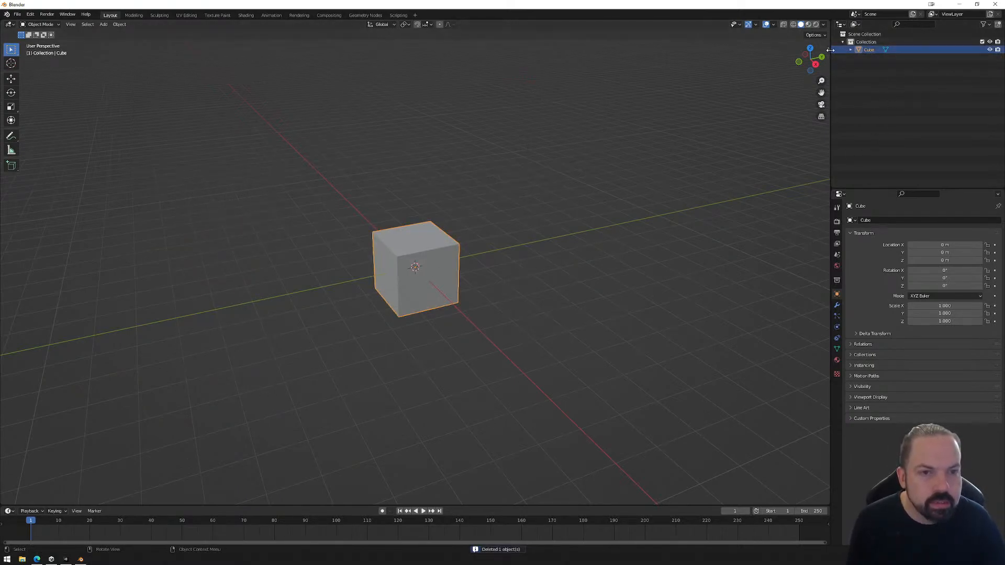
Show the cube's dimensions in the viewport and try an X dimension of 1.2 m.
{"action": "left_click_drag", "start_coordinate": [830, 49], "coordinate": [751, 52]}
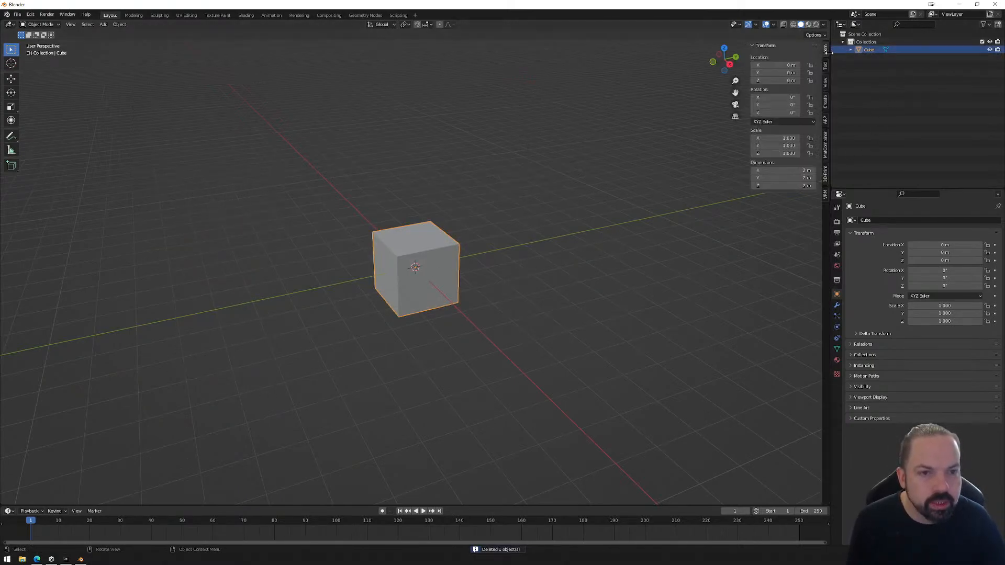
{"action": "left_click", "coordinate": [798, 171]}
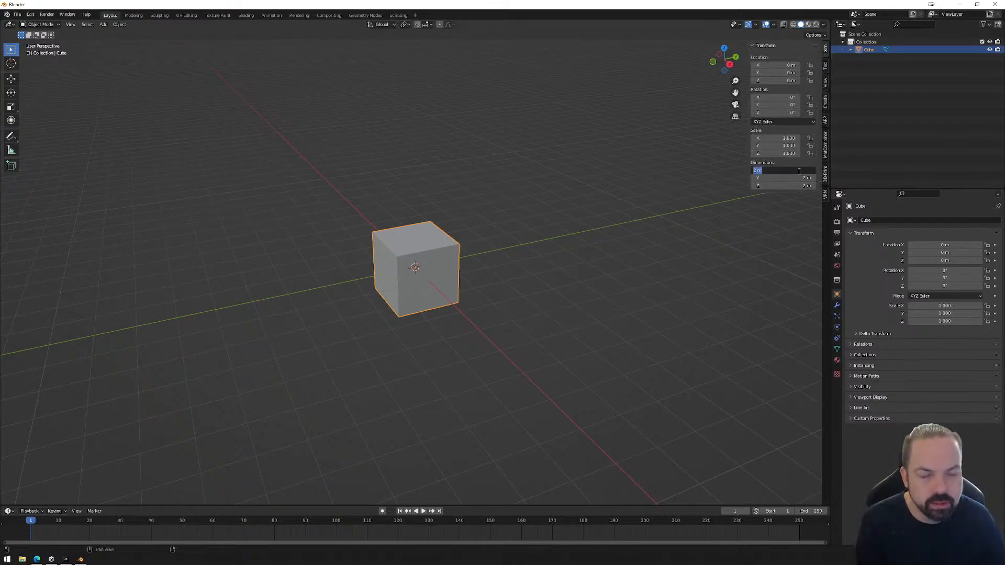
{"action": "type", "text": "1.2"}
{"action": "key", "text": "Return"}
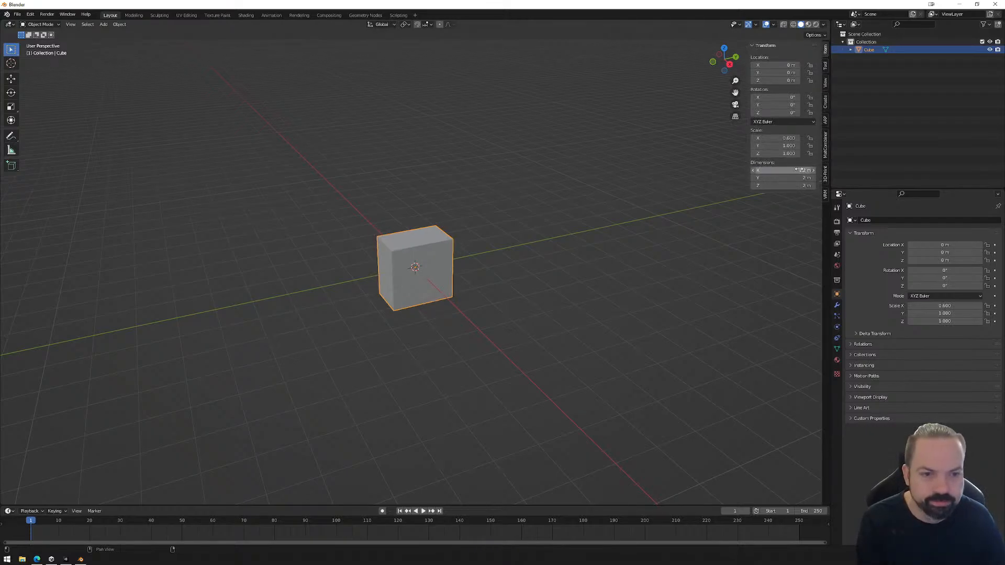
Set the cube's X dimension to 0.1 m and its Y dimension to 1.2 m.
{"action": "left_click", "coordinate": [798, 170]}
{"action": "key", "text": "BackSpace"}
{"action": "type", "text": ".1"}
{"action": "key", "text": "Return"}
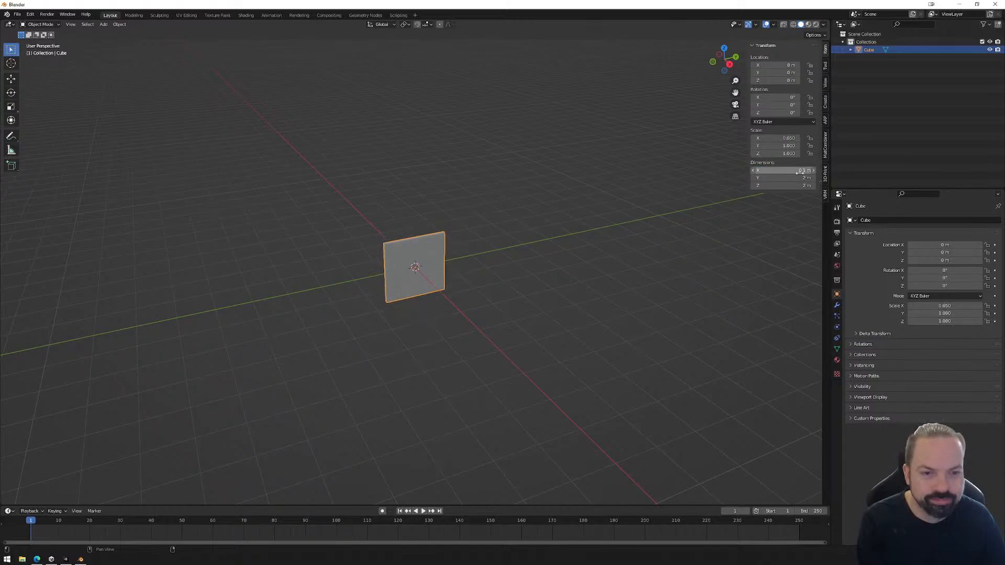
{"action": "left_click", "coordinate": [798, 178]}
{"action": "key", "text": "BackSpace"}
{"action": "type", "text": "1.2"}
{"action": "key", "text": "Return"}
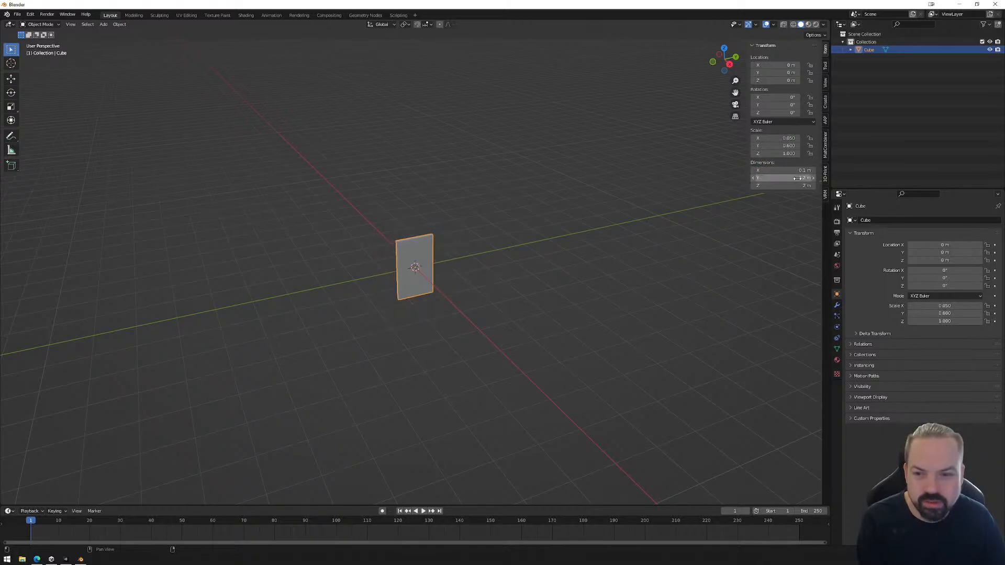
Set the cube's Z dimension to 1.5 m.
{"action": "left_click", "coordinate": [800, 185]}
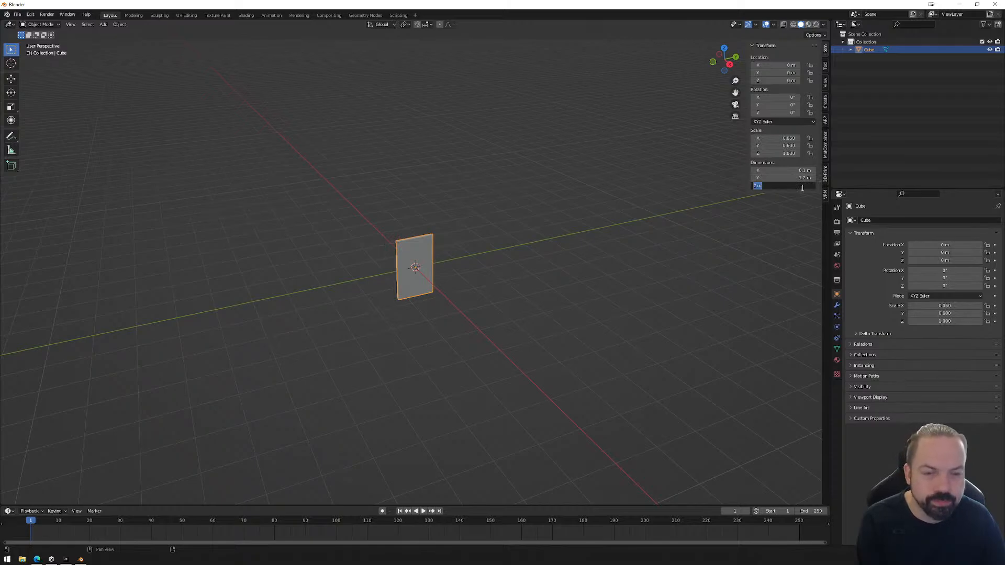
{"action": "type", "text": "1"}
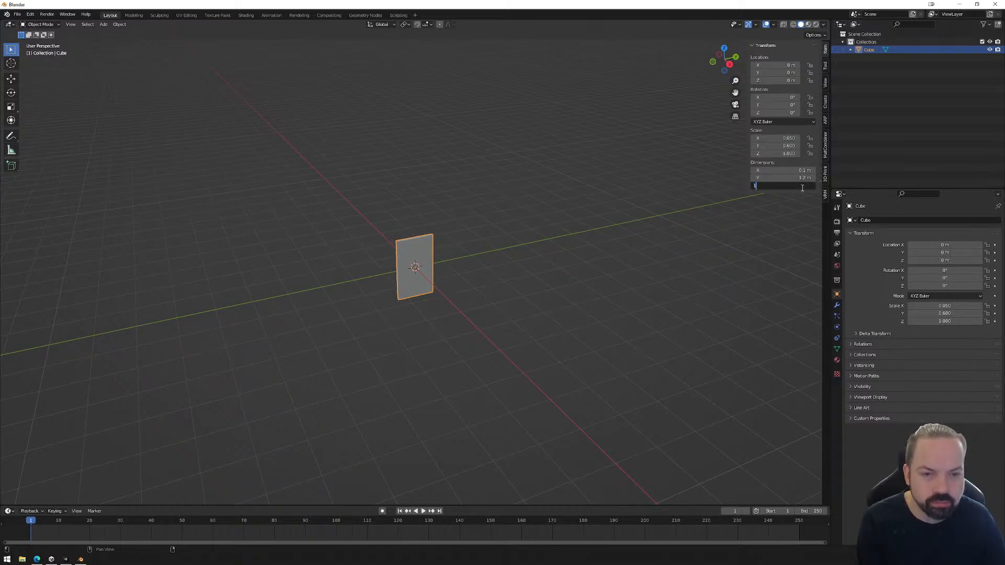
{"action": "type", "text": ".5"}
{"action": "key", "text": "Return"}
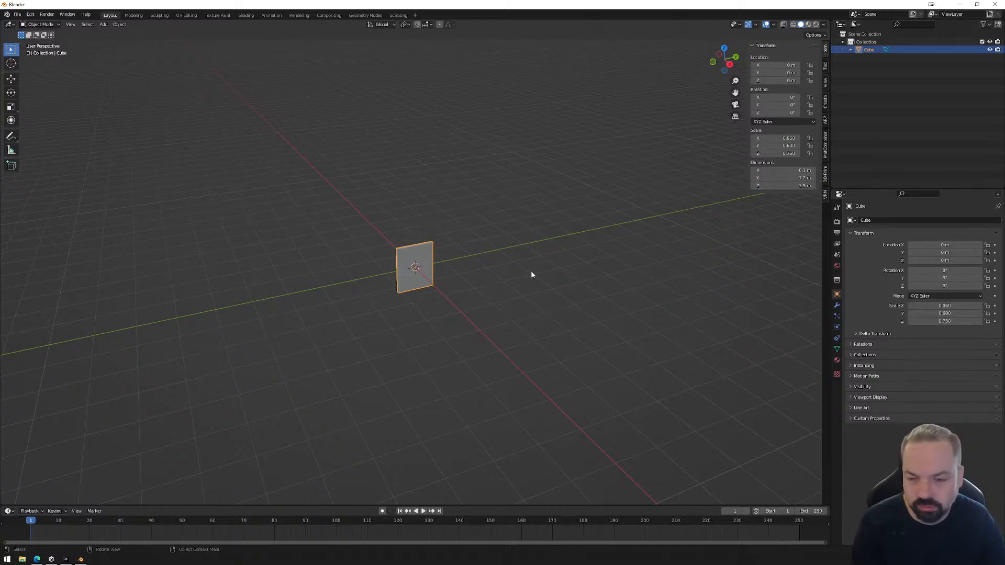
Check the door cube's scale in Unity, return to Blender and set the cube's Z dimension to 2 m.
{"action": "left_click", "coordinate": [65, 559]}
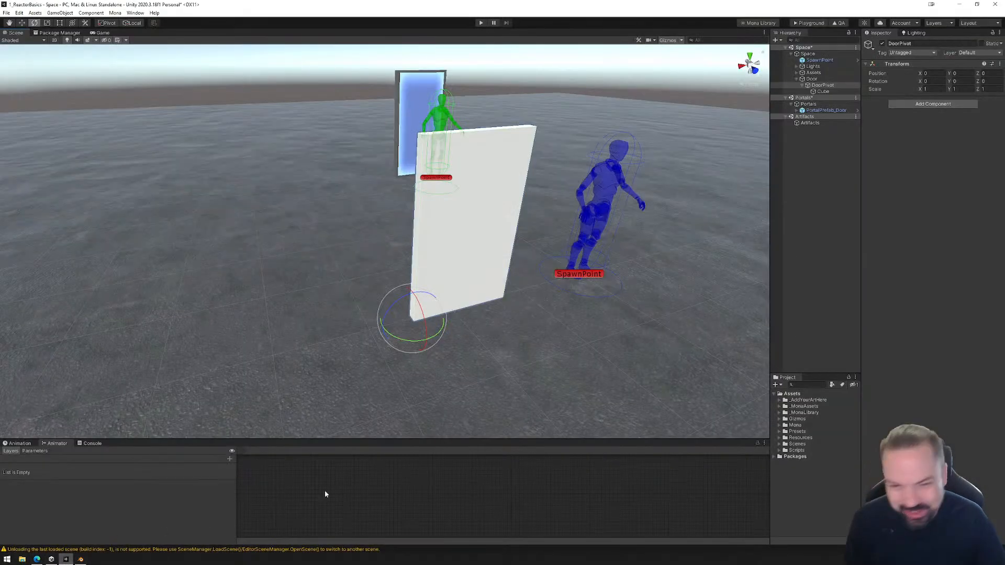
{"action": "left_click", "coordinate": [828, 91]}
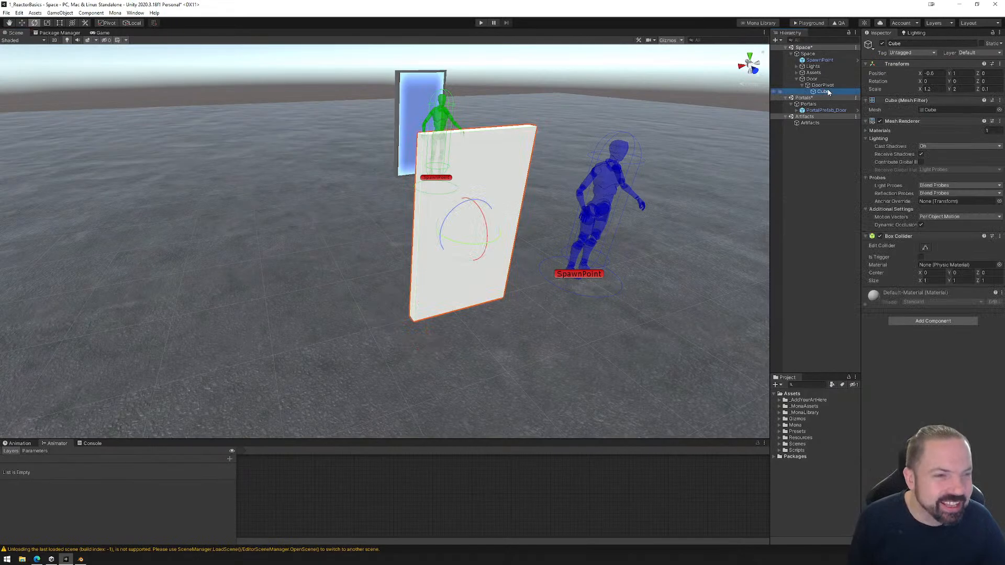
{"action": "left_click", "coordinate": [80, 559]}
{"action": "double_click", "coordinate": [796, 186]}
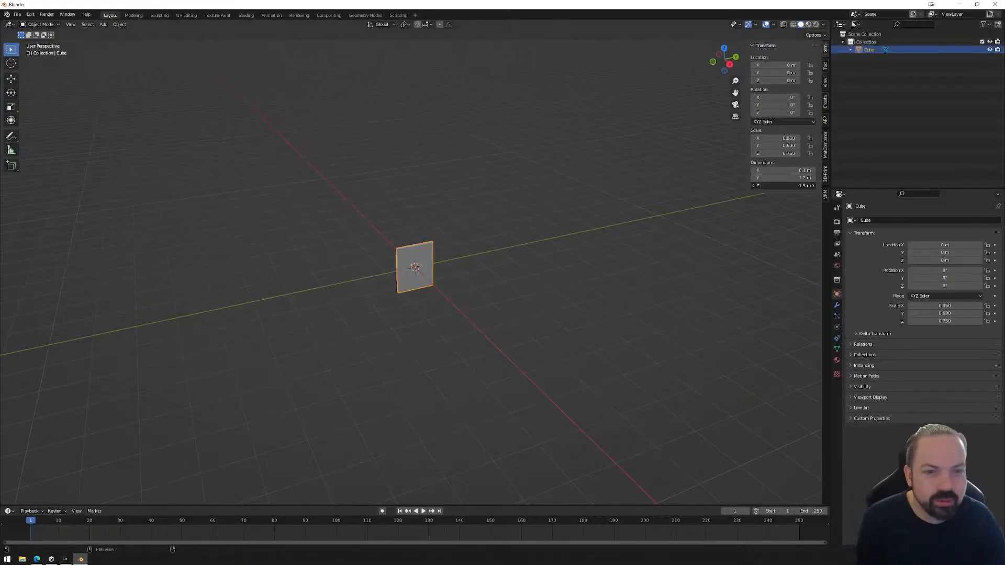
{"action": "type", "text": "2"}
{"action": "key", "text": "Return"}
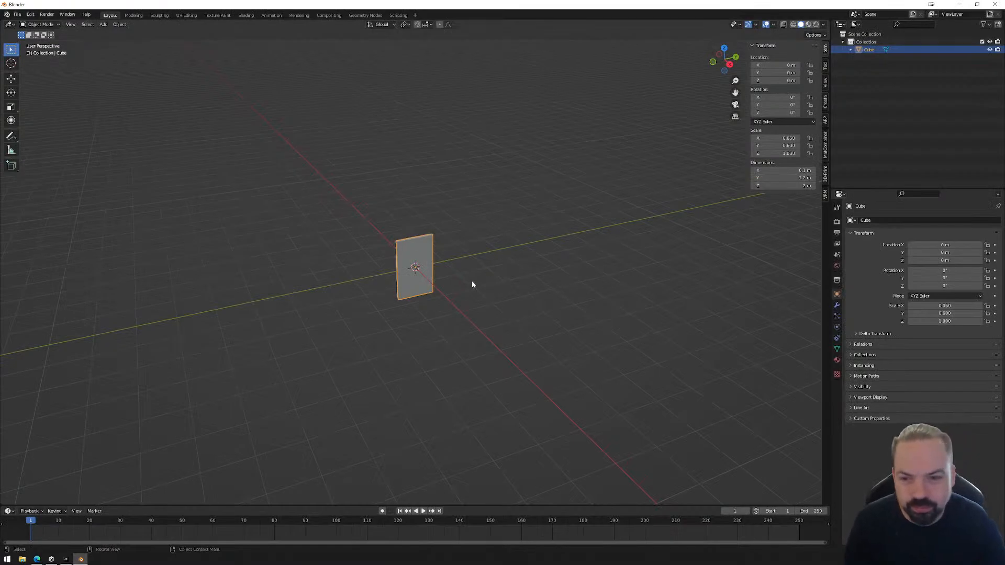
Inspect the door panel up close and view it in Right Orthographic.
{"action": "mouse_move", "coordinate": [473, 280]}
{"action": "middle_mouse_down"}
{"action": "mouse_move", "coordinate": [536, 253]}
{"action": "mouse_move", "coordinate": [481, 286]}
{"action": "middle_mouse_up"}
{"action": "scroll", "coordinate": [423, 280], "scroll_direction": "up", "scroll_amount": 3}
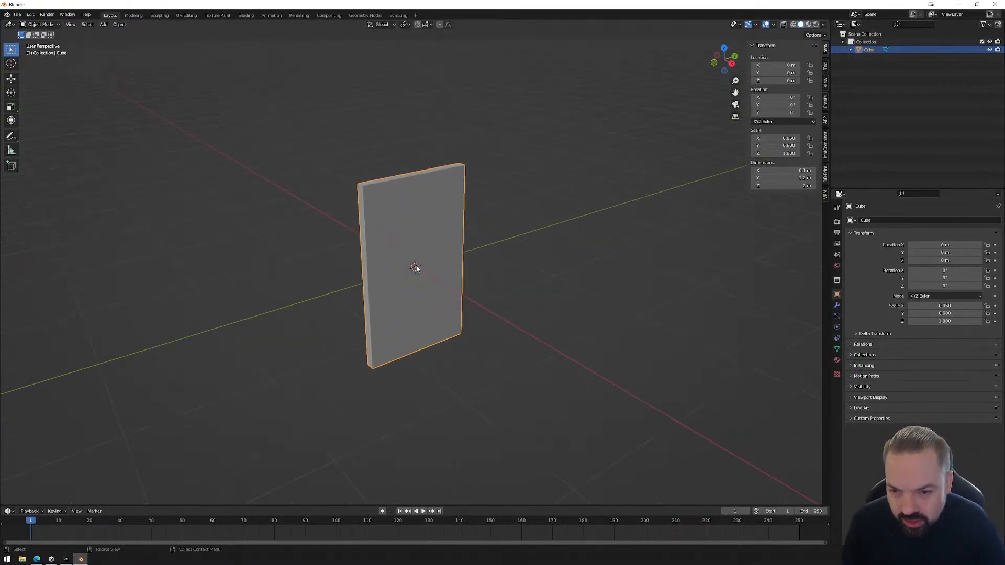
{"action": "mouse_move", "coordinate": [569, 309]}
{"action": "middle_mouse_down"}
{"action": "mouse_move", "coordinate": [545, 305]}
{"action": "mouse_move", "coordinate": [553, 302]}
{"action": "middle_mouse_up"}
{"action": "left_click", "coordinate": [728, 62]}
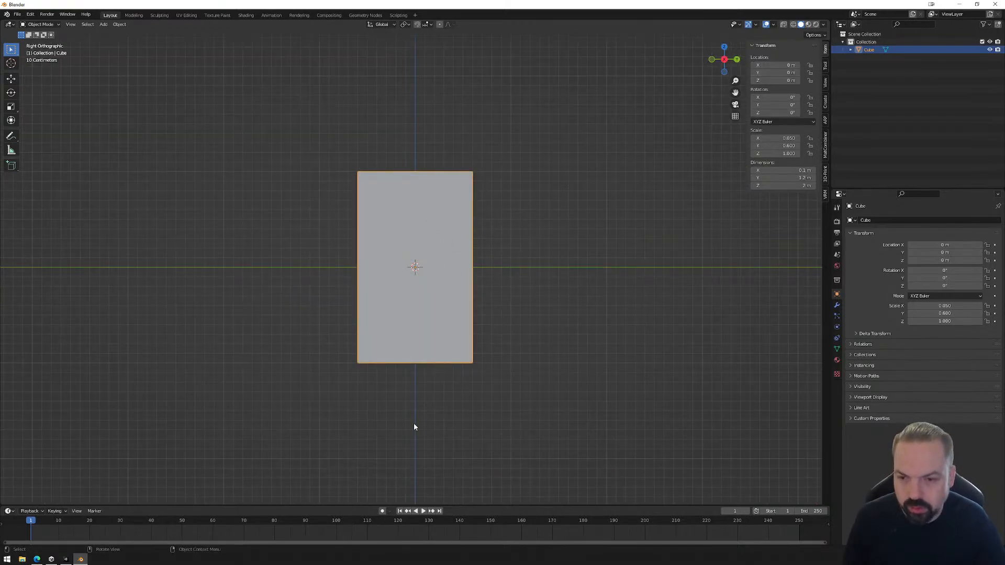
Move the door panel to Y 0.6 m and Z 1 m so its lower corner meets the origin, and apply all transforms.
{"action": "key", "text": "g"}
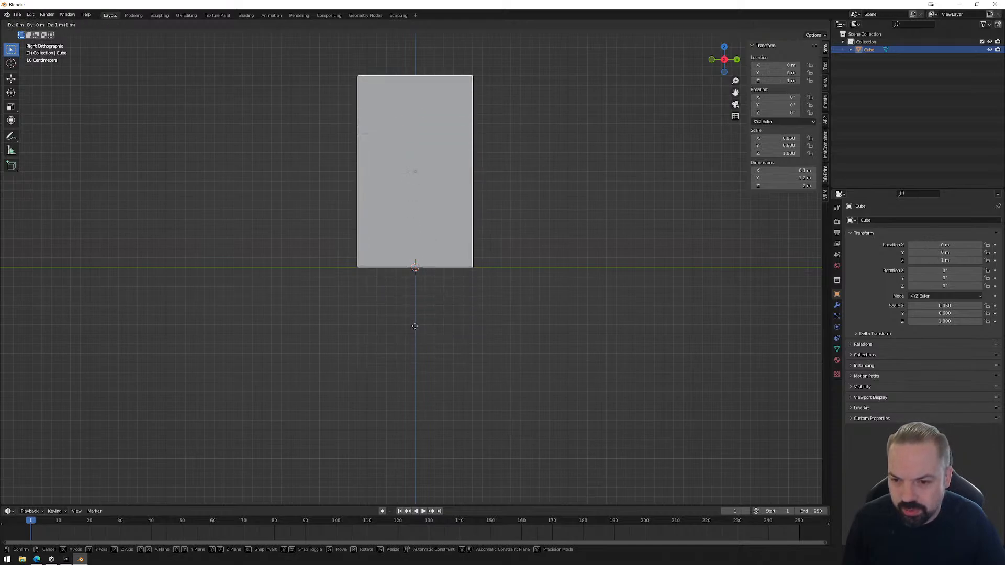
{"action": "left_click", "coordinate": [469, 326]}
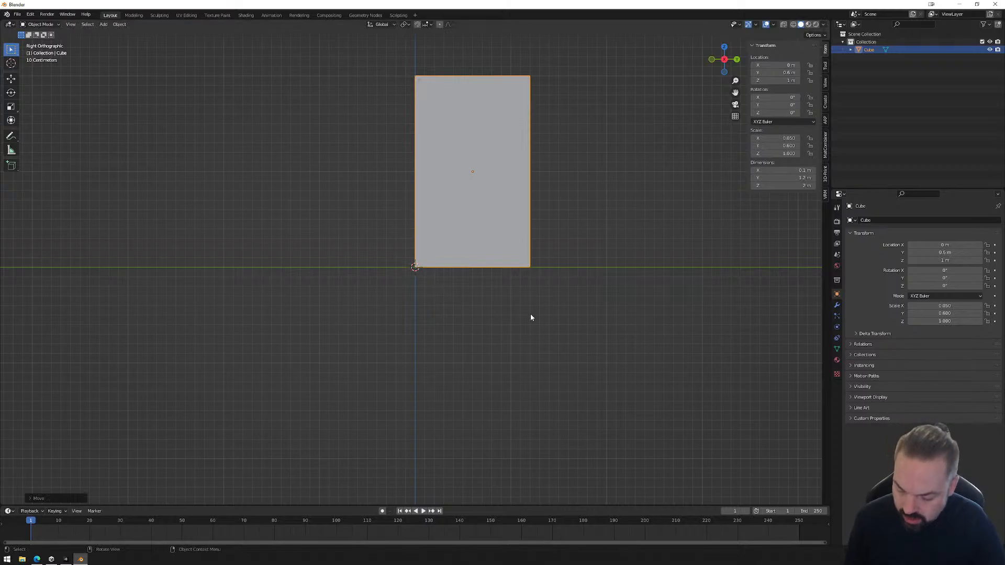
{"action": "key", "text": "ctrl+a"}
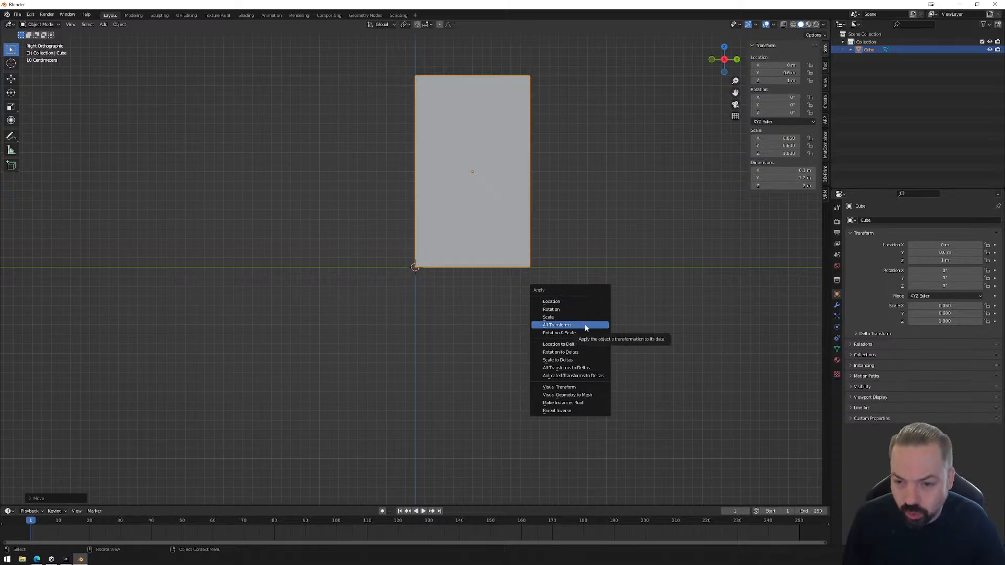
{"action": "left_click", "coordinate": [585, 325]}
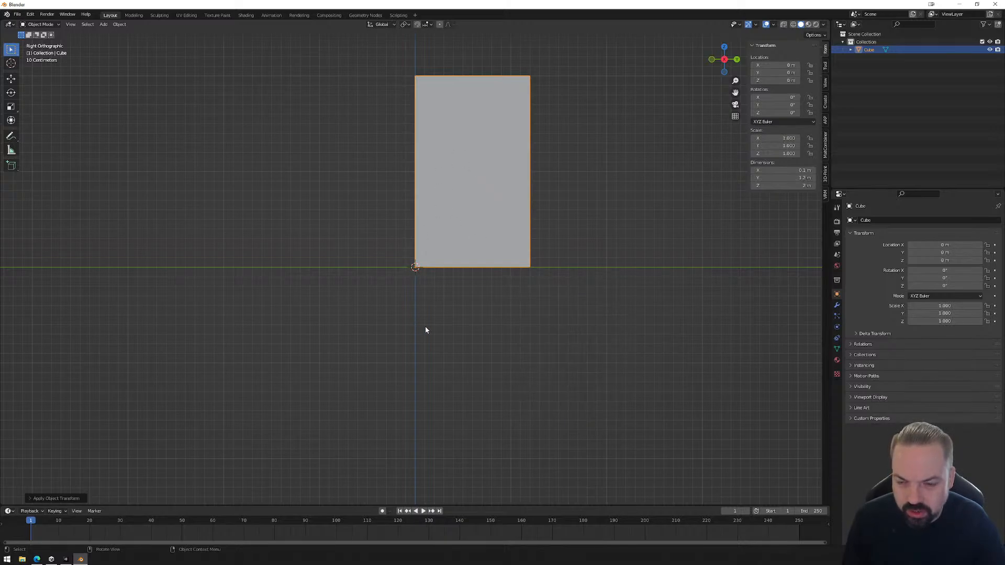
Set the transform orientation to Local and test the door panel's rotation about its local Z axis, cancelling the rotation.
{"action": "mouse_move", "coordinate": [425, 329]}
{"action": "middle_mouse_down"}
{"action": "mouse_move", "coordinate": [471, 362]}
{"action": "mouse_move", "coordinate": [476, 379]}
{"action": "mouse_move", "coordinate": [464, 376]}
{"action": "mouse_move", "coordinate": [422, 126]}
{"action": "middle_mouse_up"}
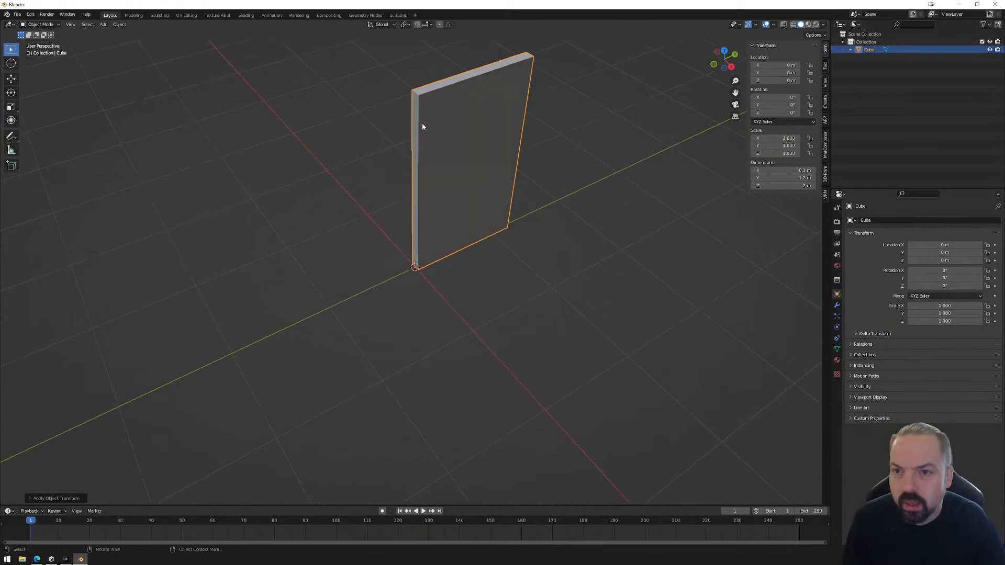
{"action": "left_click", "coordinate": [381, 24]}
{"action": "left_click", "coordinate": [361, 57]}
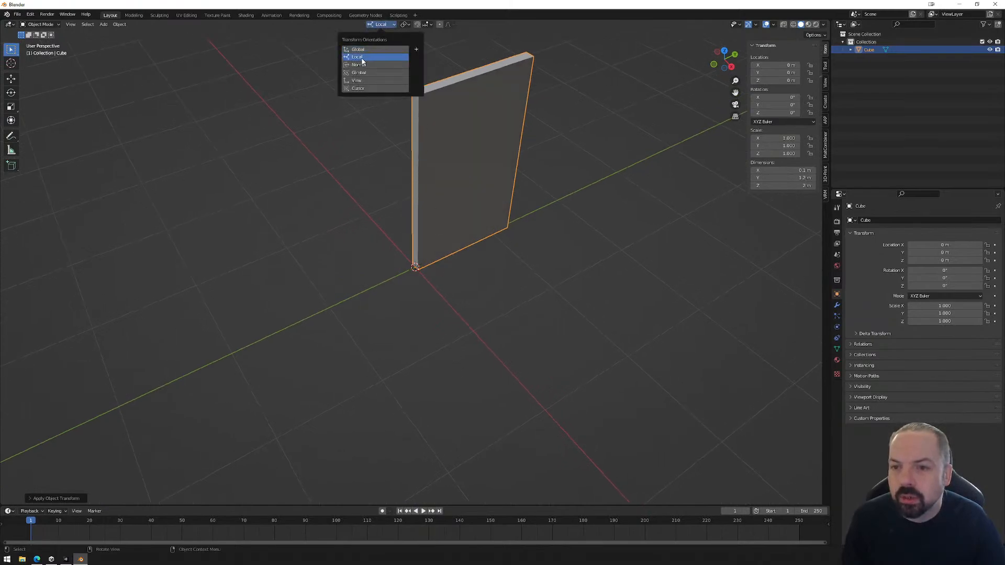
{"action": "key", "text": "r"}
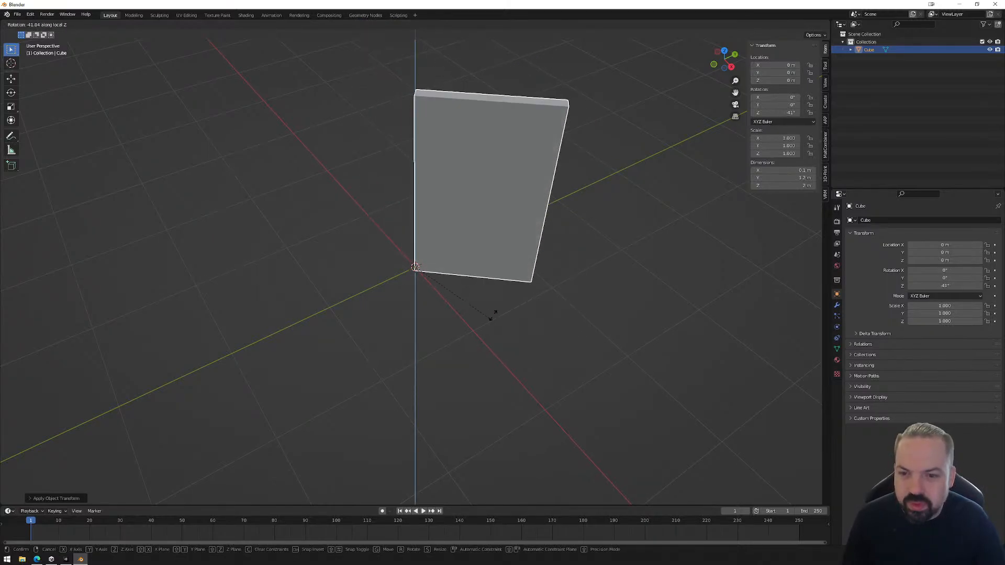
{"action": "key", "text": "Escape"}
{"action": "middle_click_drag", "start_coordinate": [525, 297], "coordinate": [206, 152]}
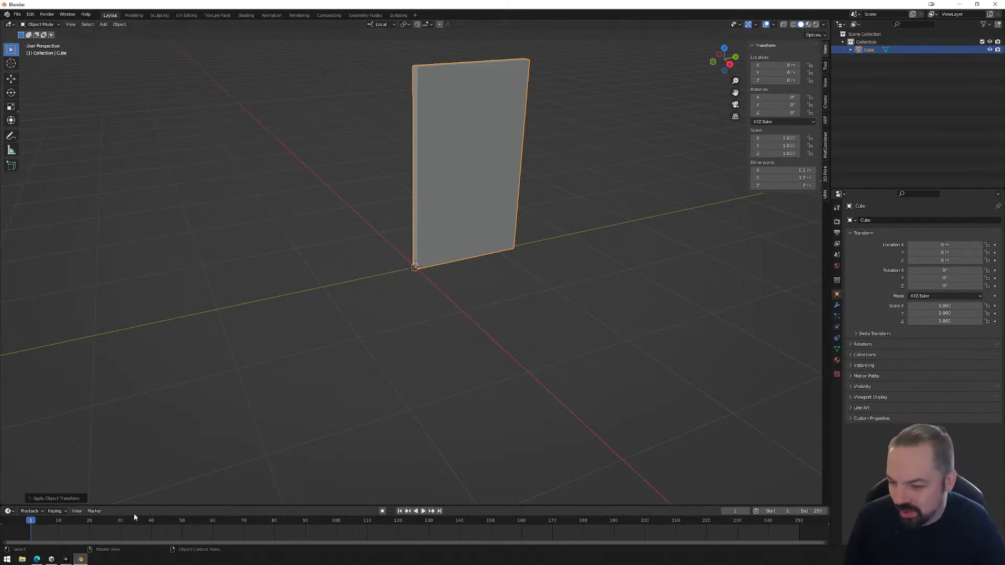
Switch to Unity and rename the Cube under DoorPivot as DoorAsset.
{"action": "left_click", "coordinate": [66, 559]}
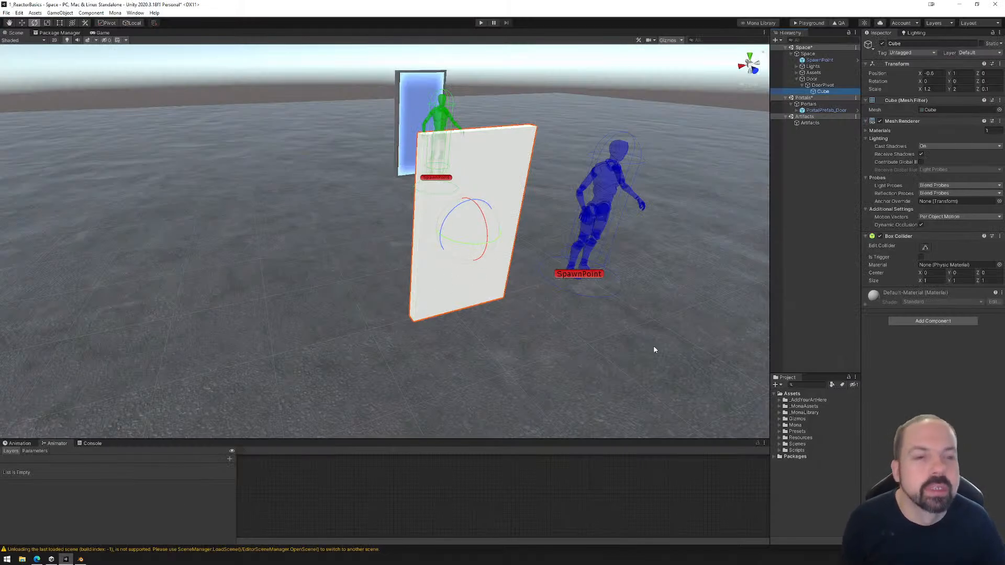
{"action": "left_click", "coordinate": [803, 86]}
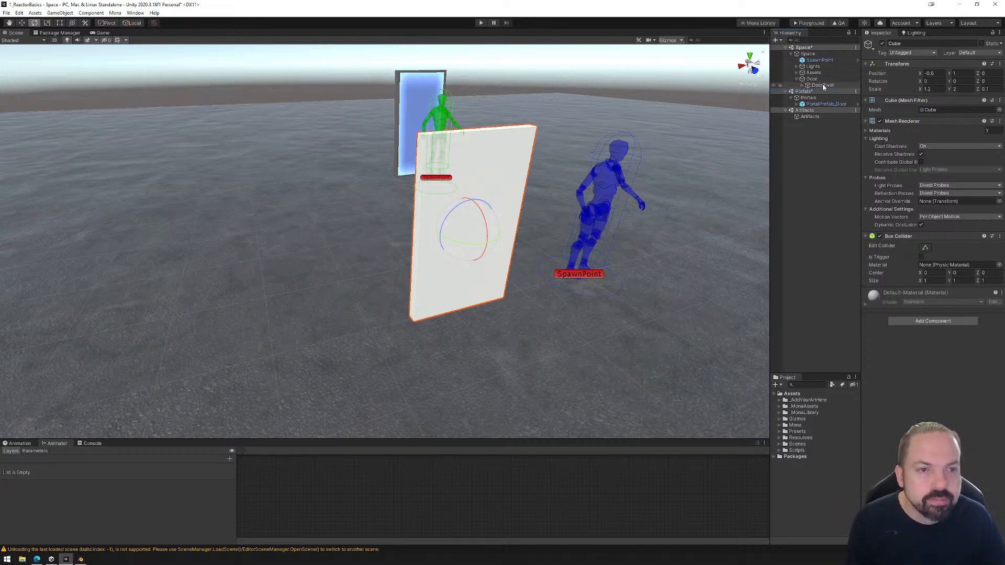
{"action": "left_click", "coordinate": [803, 86]}
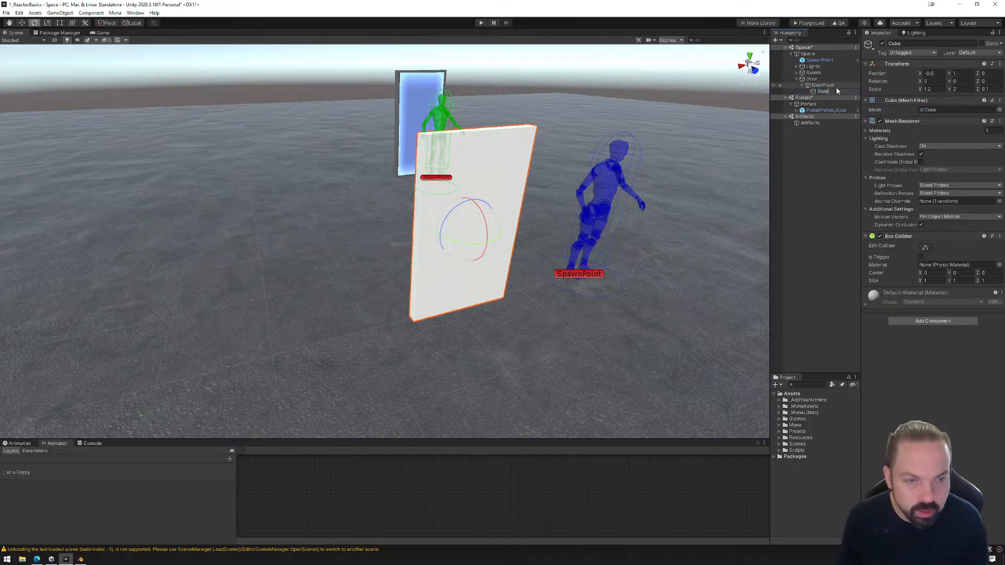
{"action": "key", "text": "Return"}
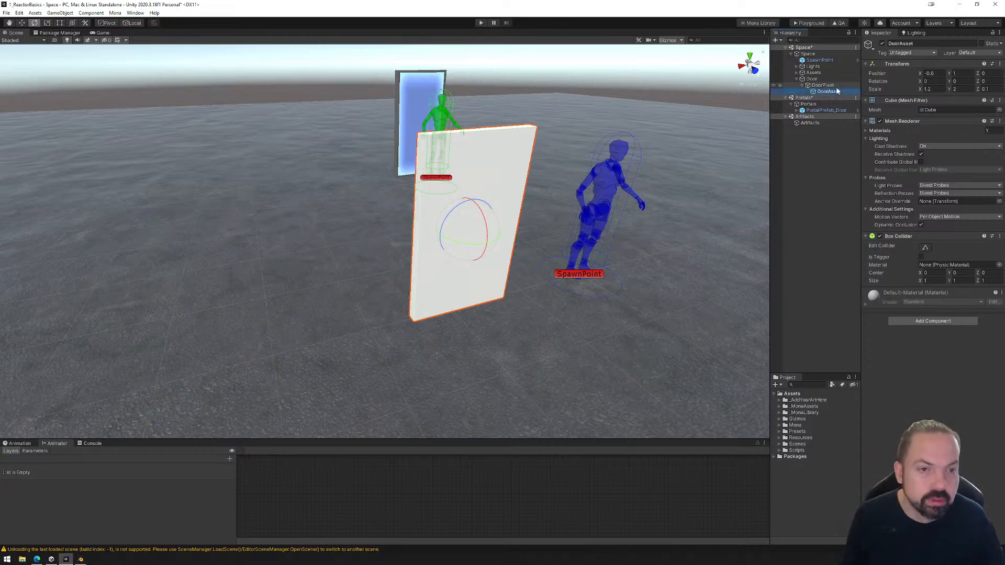
Select the parent Door object, show the Animation window and make it taller.
{"action": "left_click", "coordinate": [824, 86]}
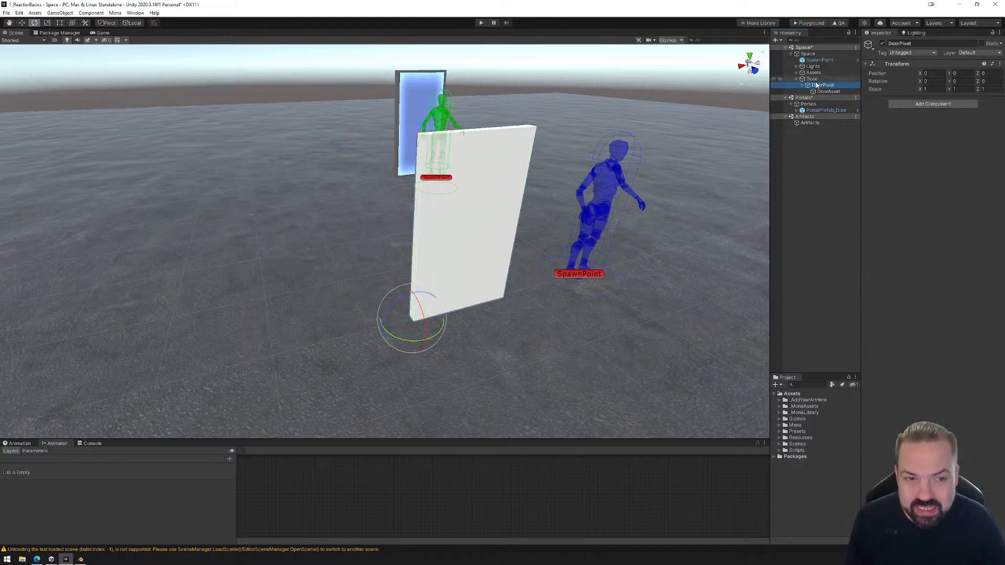
{"action": "left_click", "coordinate": [812, 79]}
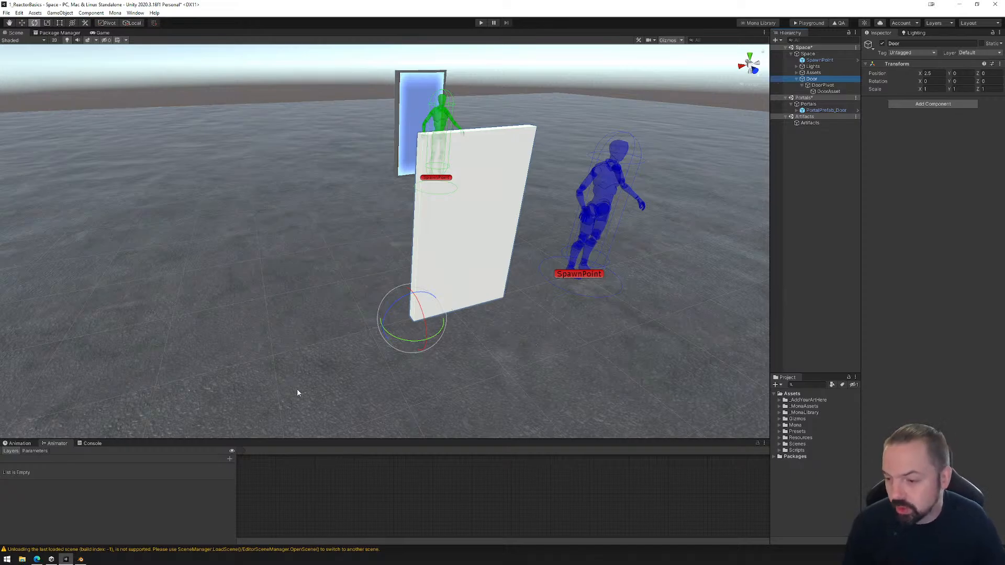
{"action": "left_click", "coordinate": [25, 444]}
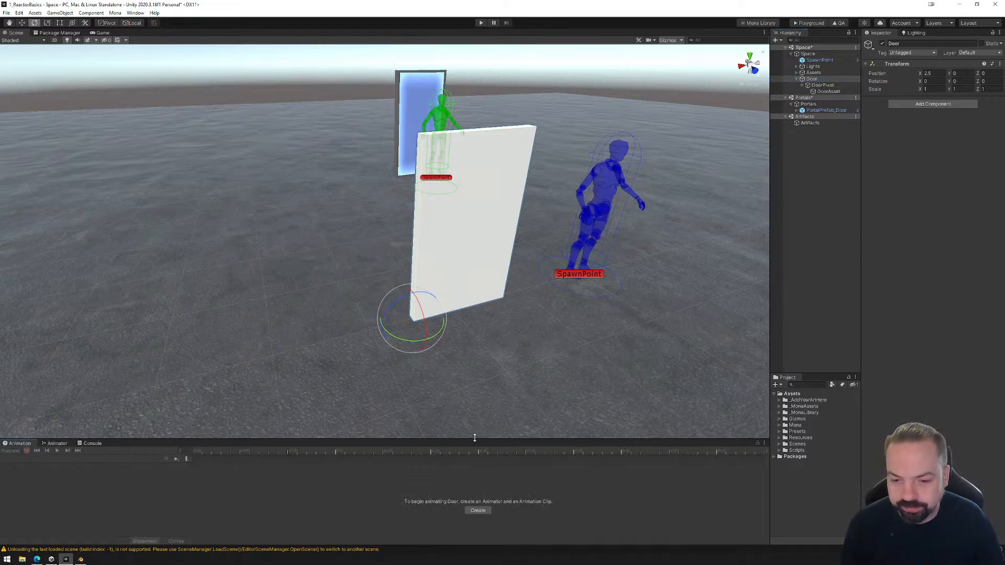
{"action": "left_click_drag", "start_coordinate": [473, 438], "coordinate": [480, 398]}
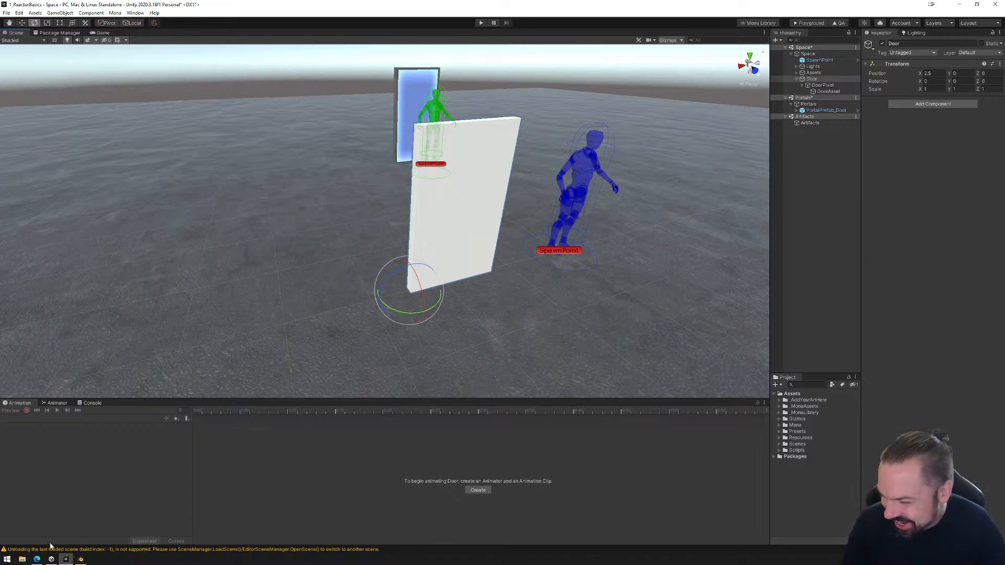
{"action": "left_click", "coordinate": [7, 562]}
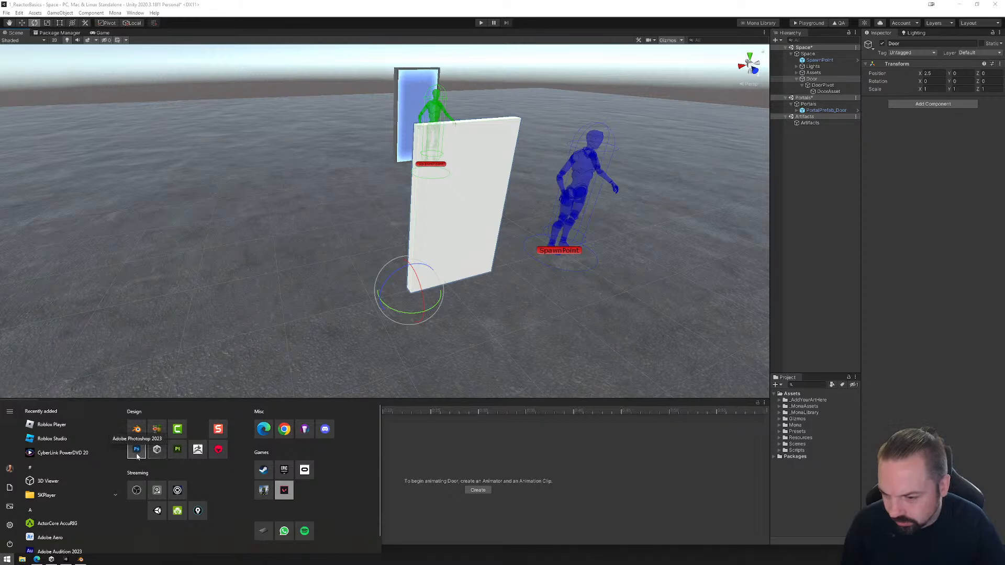
{"action": "left_click", "coordinate": [544, 329]}
Review the Animator and Animation windows and examine the Door, DoorPivot and DoorAsset levels to decide which object to animate.
{"action": "left_click", "coordinate": [474, 273]}
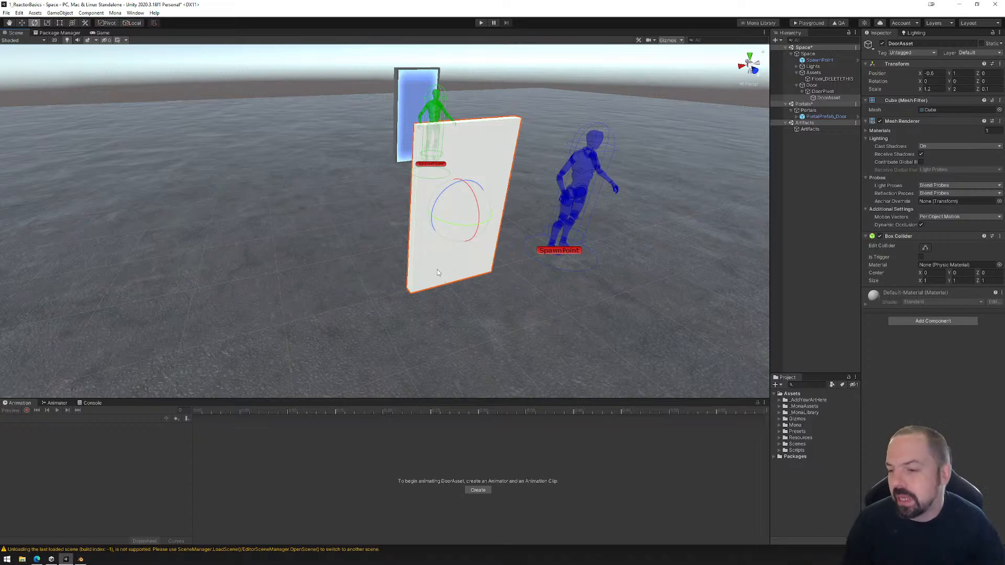
{"action": "left_click", "coordinate": [57, 403]}
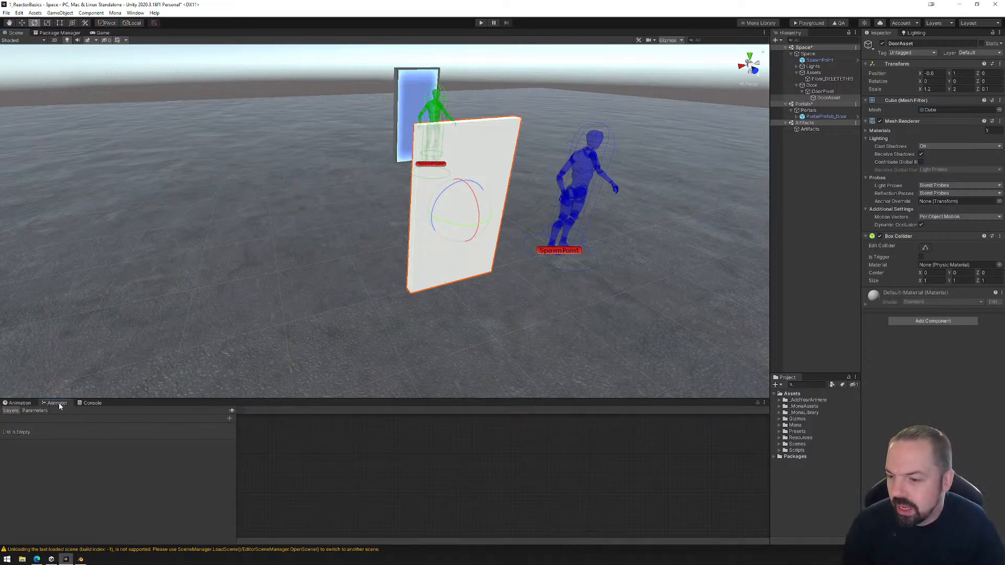
{"action": "left_click", "coordinate": [20, 403]}
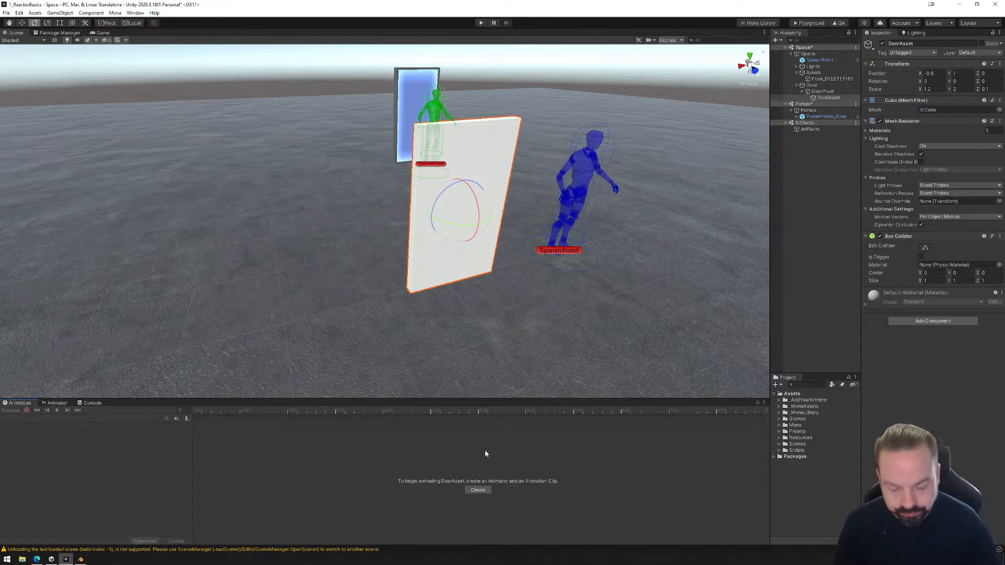
{"action": "left_click", "coordinate": [825, 99]}
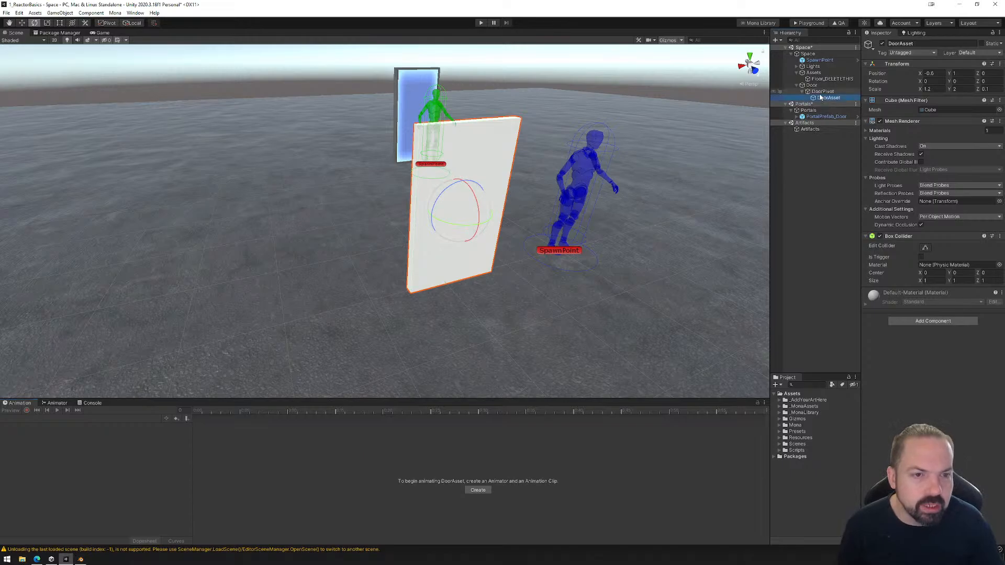
{"action": "left_click", "coordinate": [814, 91]}
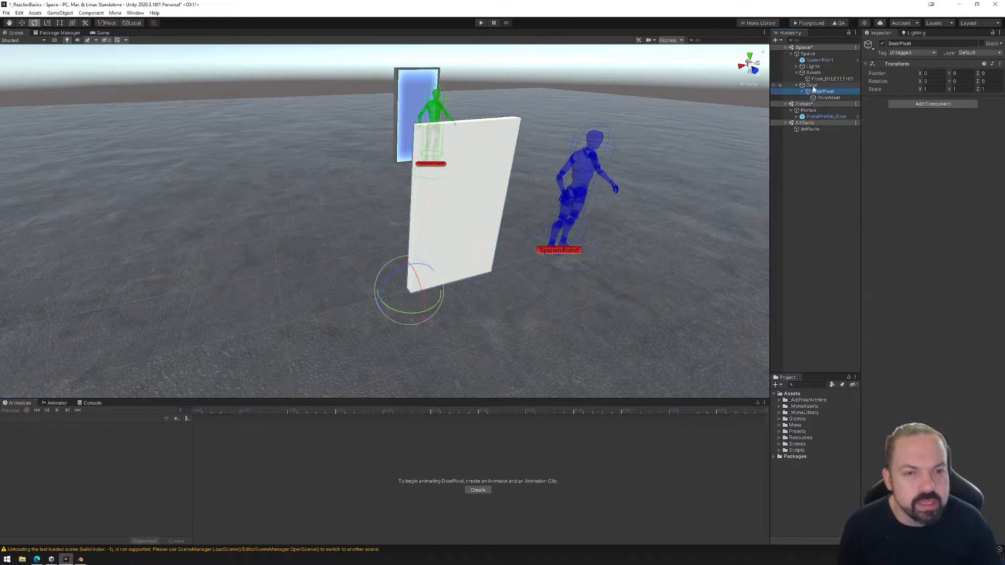
{"action": "left_click", "coordinate": [812, 85]}
{"action": "left_click", "coordinate": [817, 92]}
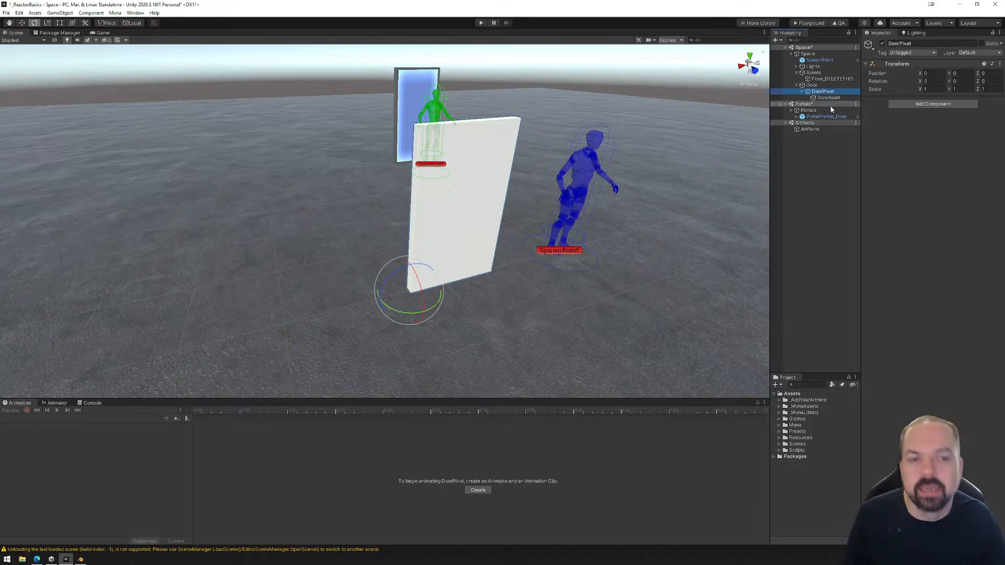
{"action": "left_click", "coordinate": [802, 92]}
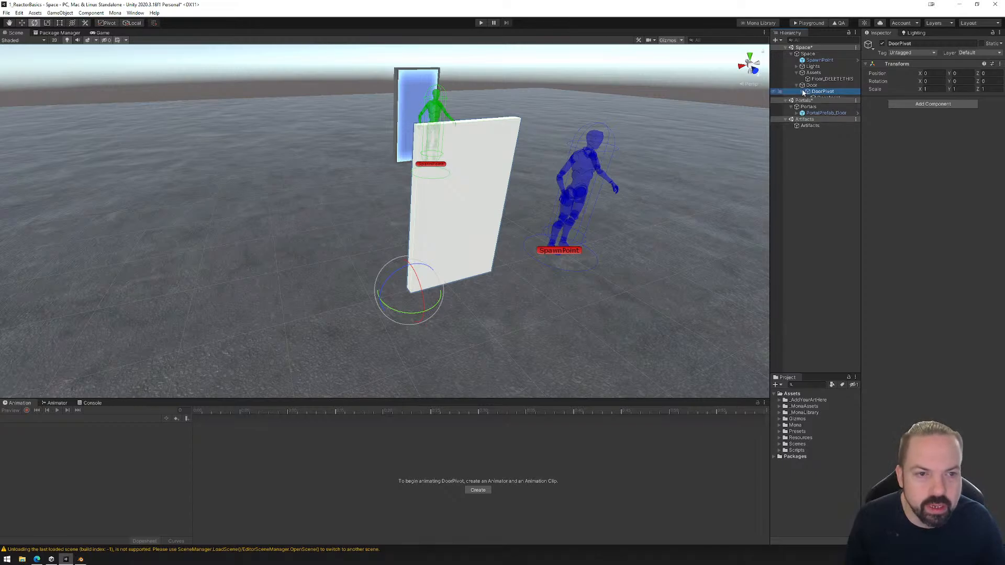
{"action": "left_click", "coordinate": [802, 91]}
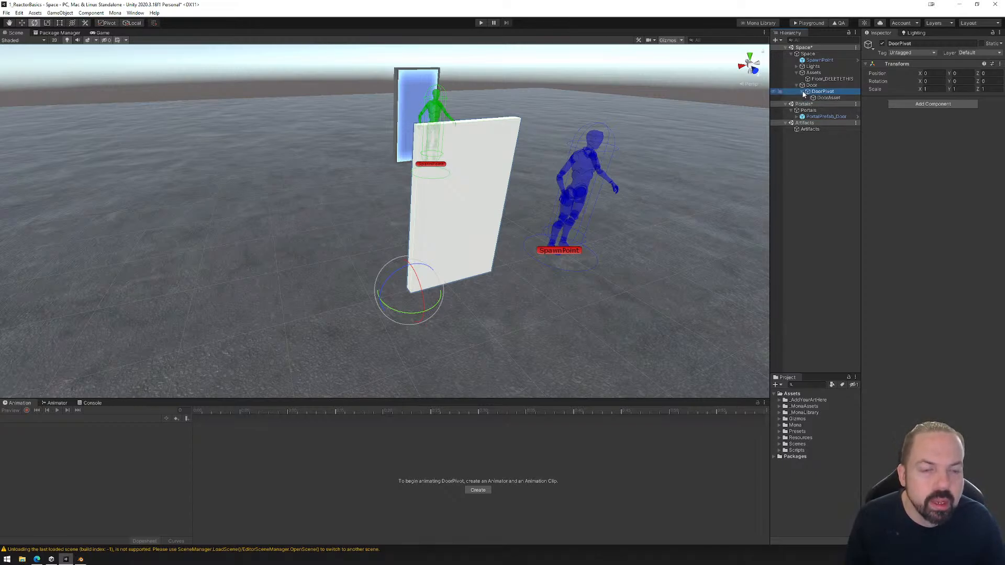
{"action": "left_click", "coordinate": [803, 92]}
{"action": "left_click", "coordinate": [802, 92]}
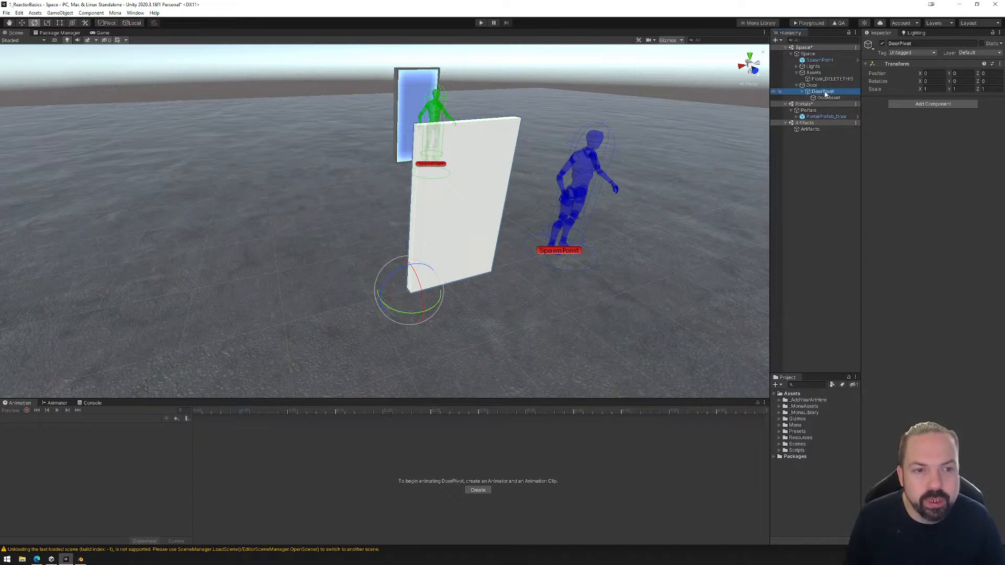
{"action": "left_click", "coordinate": [812, 86]}
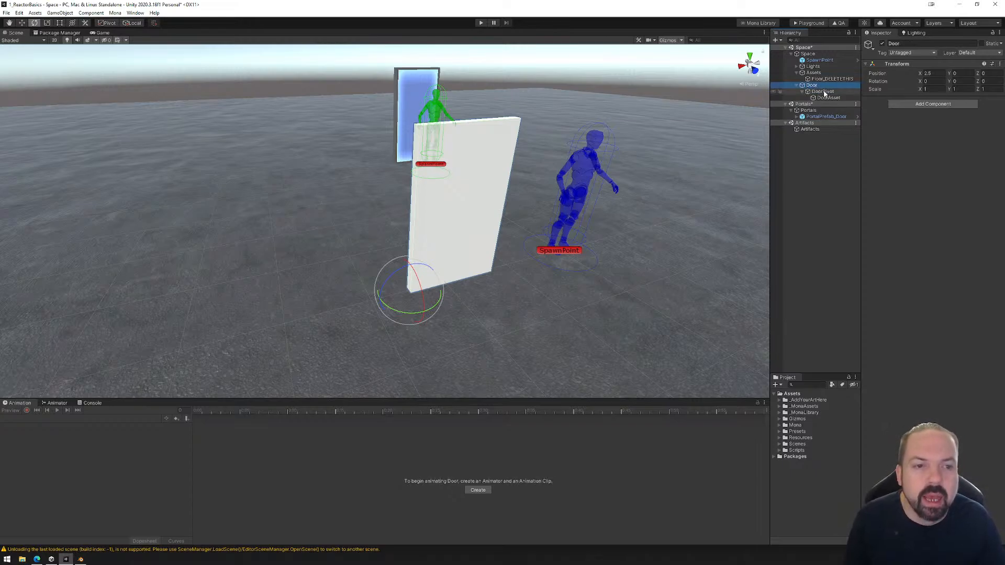
{"action": "left_click", "coordinate": [824, 92]}
{"action": "left_click", "coordinate": [829, 99]}
{"action": "left_click", "coordinate": [824, 92]}
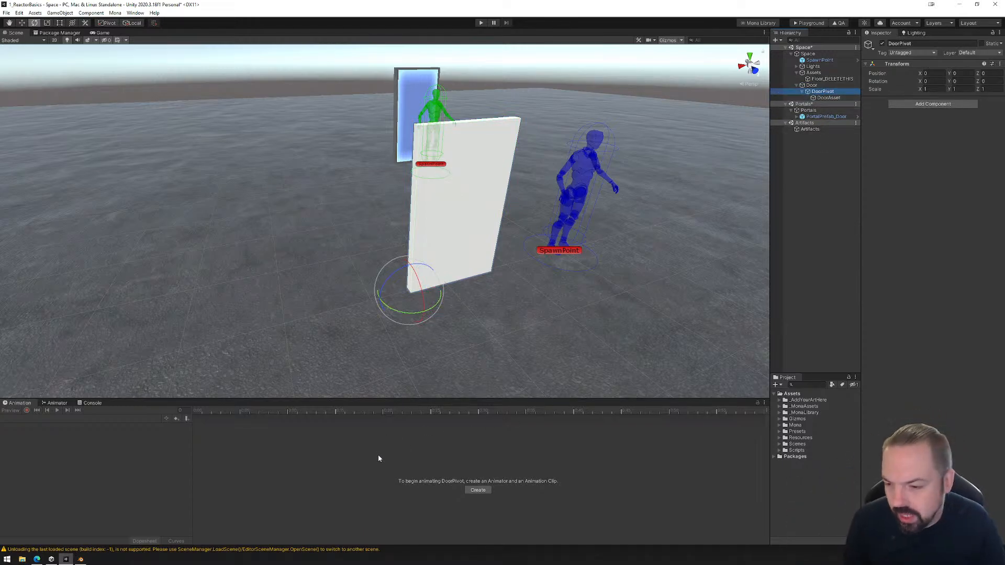
{"action": "left_click", "coordinate": [815, 87]}
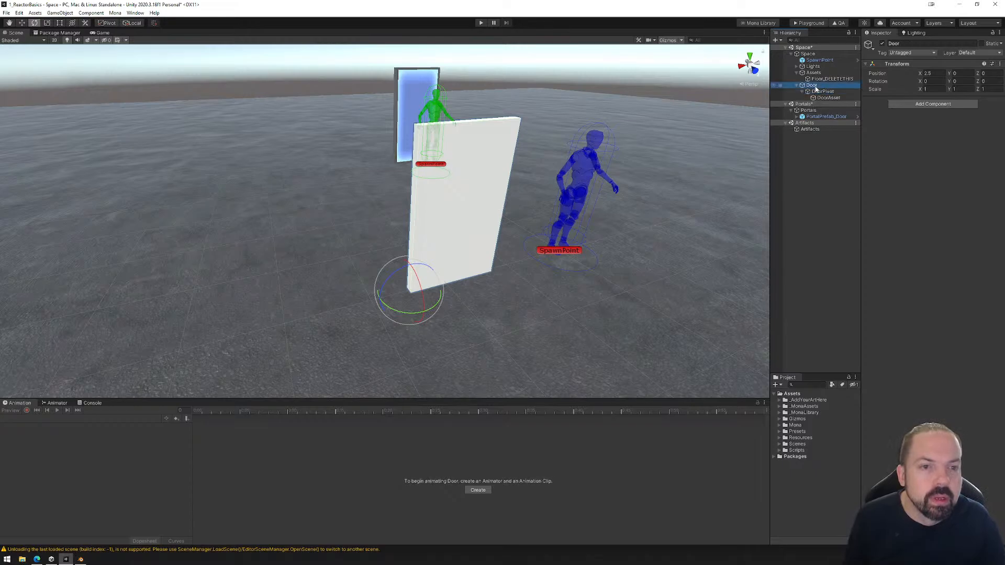
{"action": "left_click", "coordinate": [827, 93]}
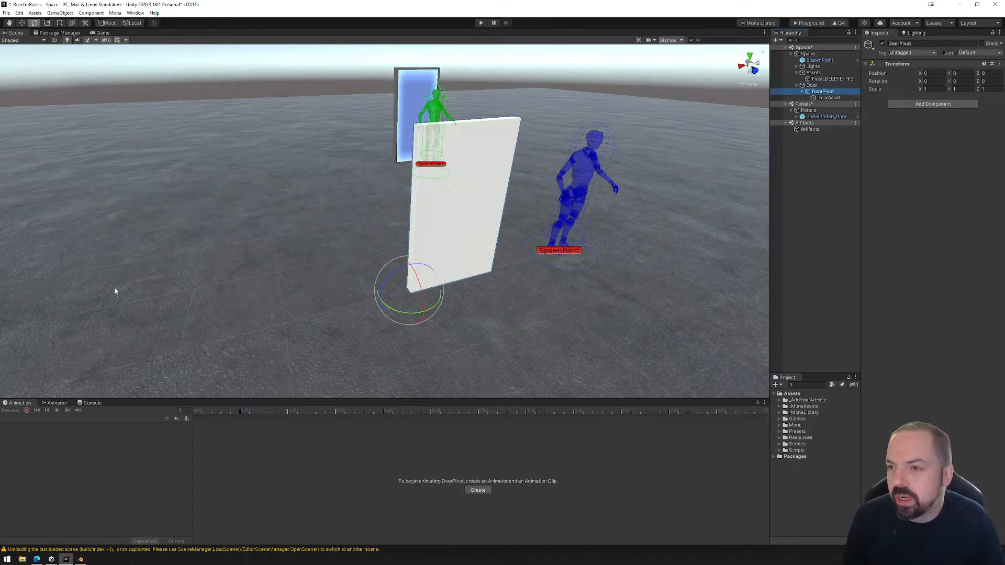
{"action": "left_click", "coordinate": [135, 13]}
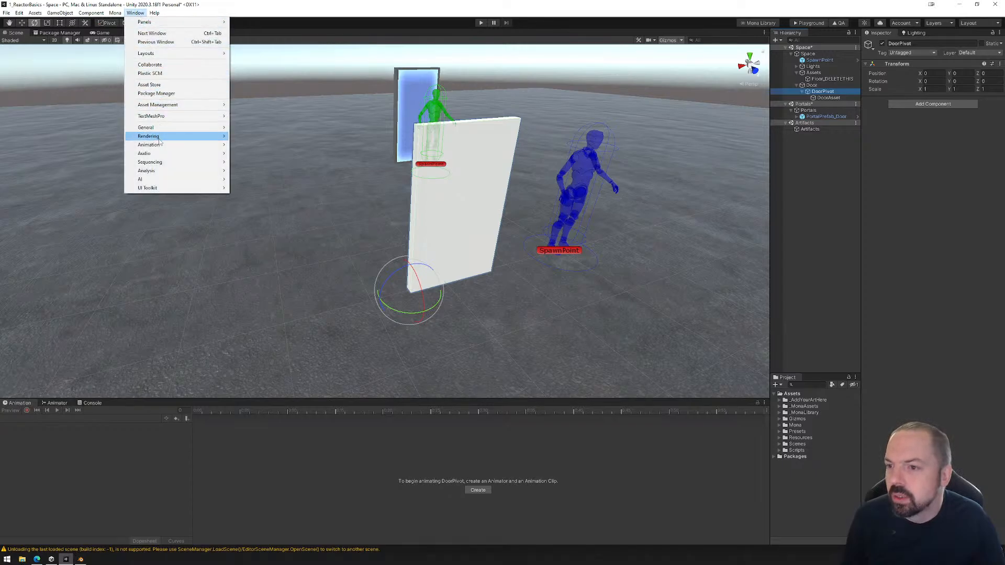
{"action": "mouse_move", "coordinate": [160, 146]}
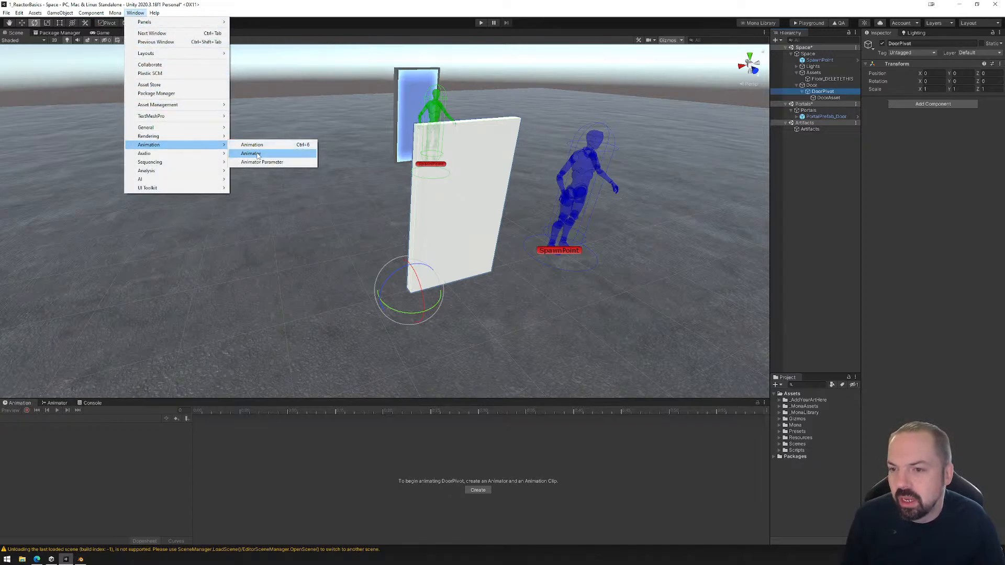
{"action": "left_click", "coordinate": [23, 404]}
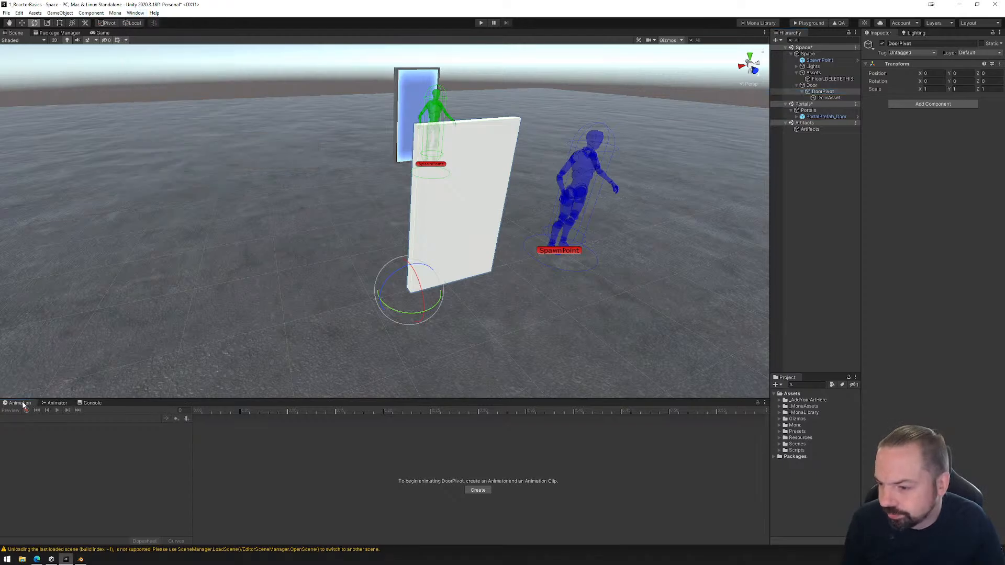
Create an animation clip for DoorPivot and save it as Door_Closed in the Animations folder of _AddYourArtHere.
{"action": "left_click", "coordinate": [821, 92]}
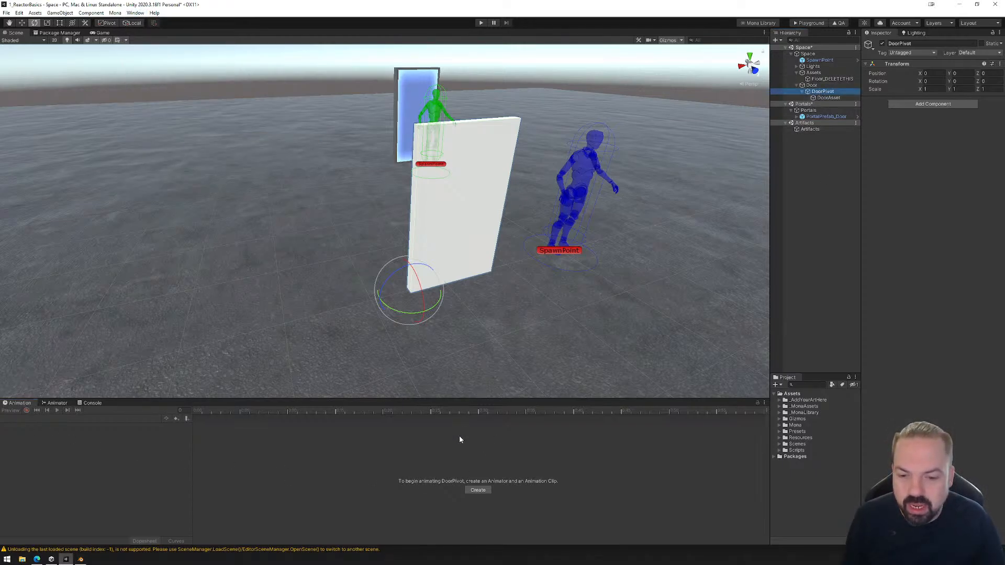
{"action": "left_click", "coordinate": [478, 490]}
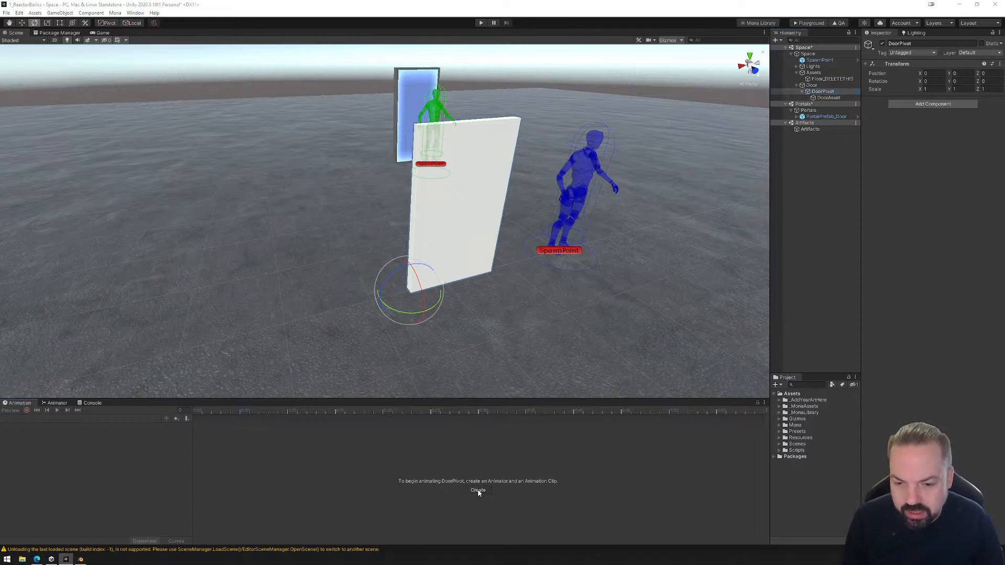
{"action": "double_click", "coordinate": [91, 75]}
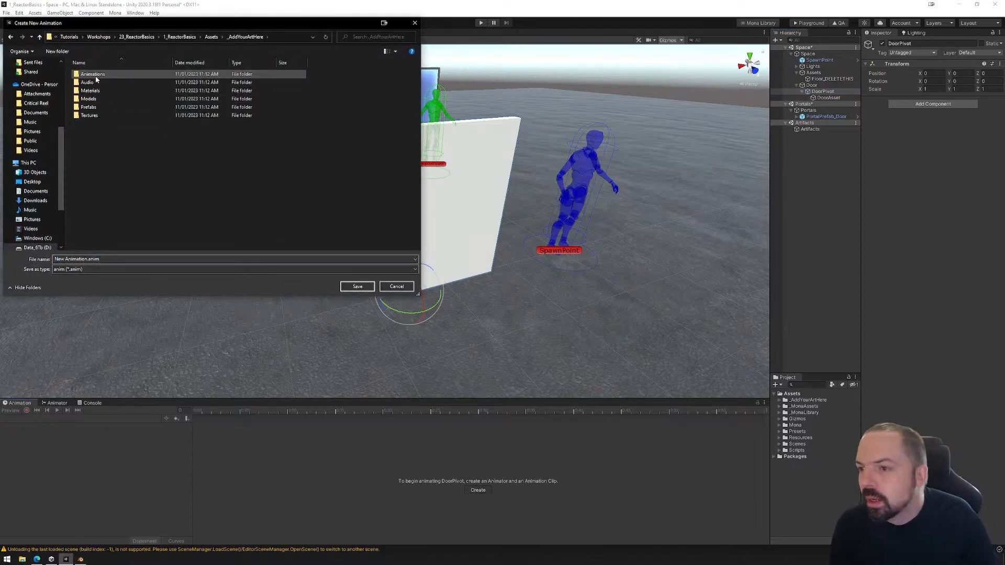
{"action": "double_click", "coordinate": [93, 74]}
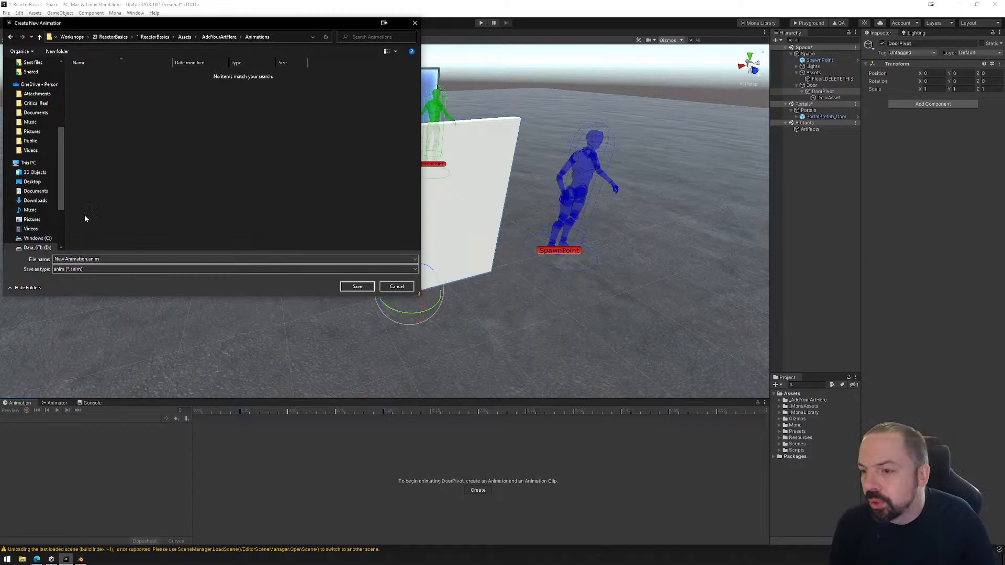
{"action": "left_click", "coordinate": [88, 259]}
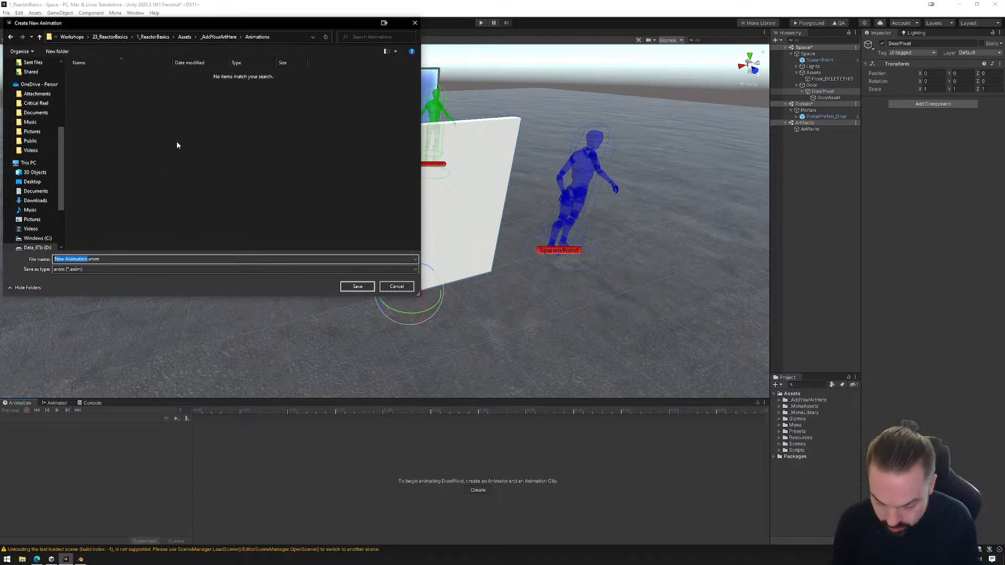
{"action": "type", "text": "Door_"}
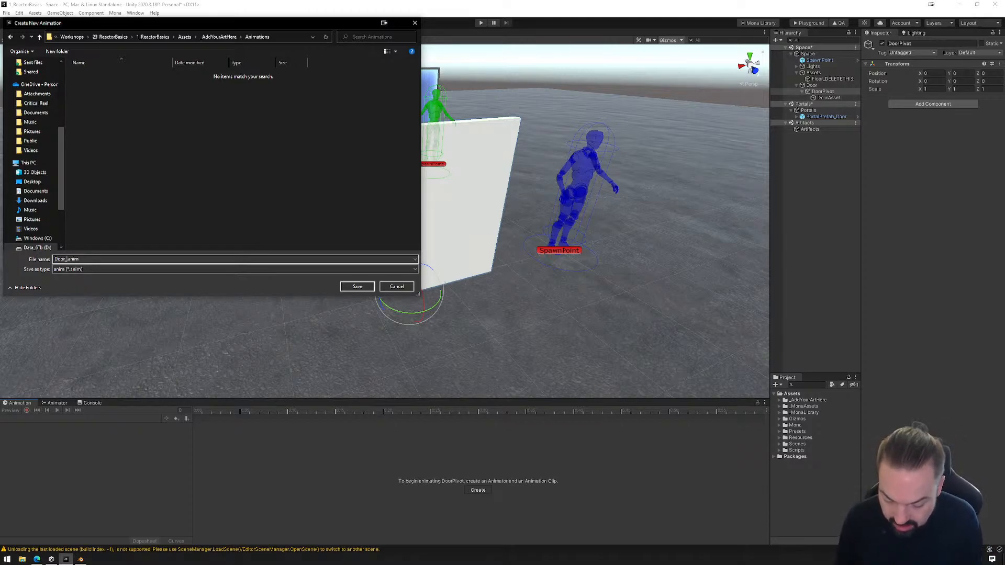
{"action": "type", "text": "Closed"}
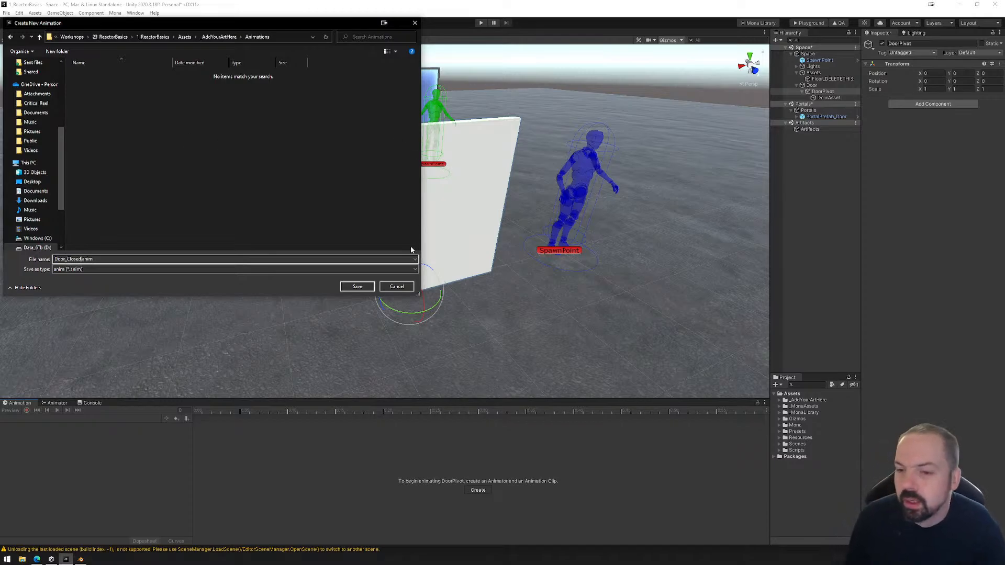
{"action": "left_click", "coordinate": [358, 286]}
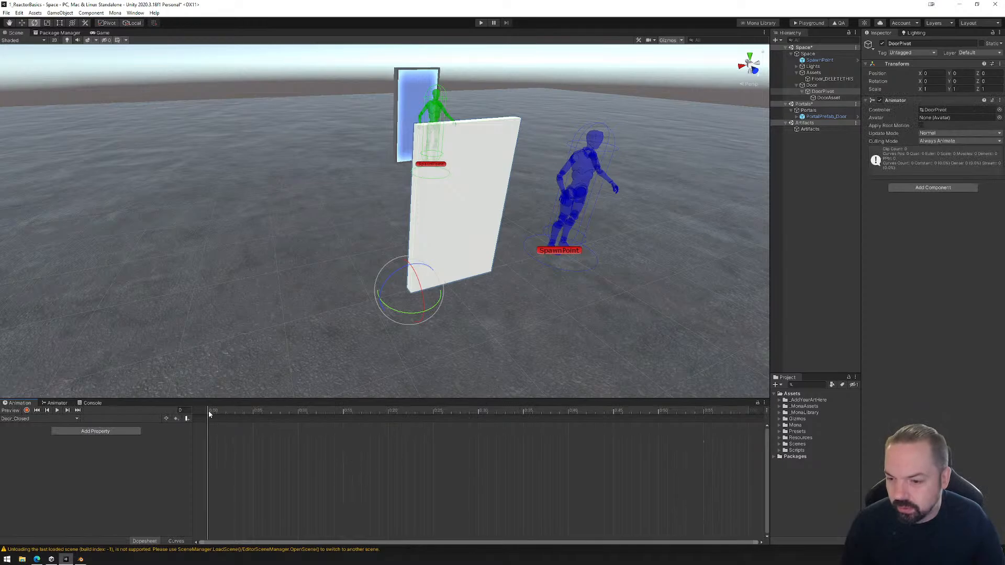
Enable keyframe recording and rotate DoorPivot about its vertical axis to key its rotation at frame 0 of Door_Closed.
{"action": "mouse_move", "coordinate": [210, 414]}
{"action": "left_mouse_down"}
{"action": "mouse_move", "coordinate": [664, 415]}
{"action": "mouse_move", "coordinate": [208, 414]}
{"action": "left_mouse_up"}
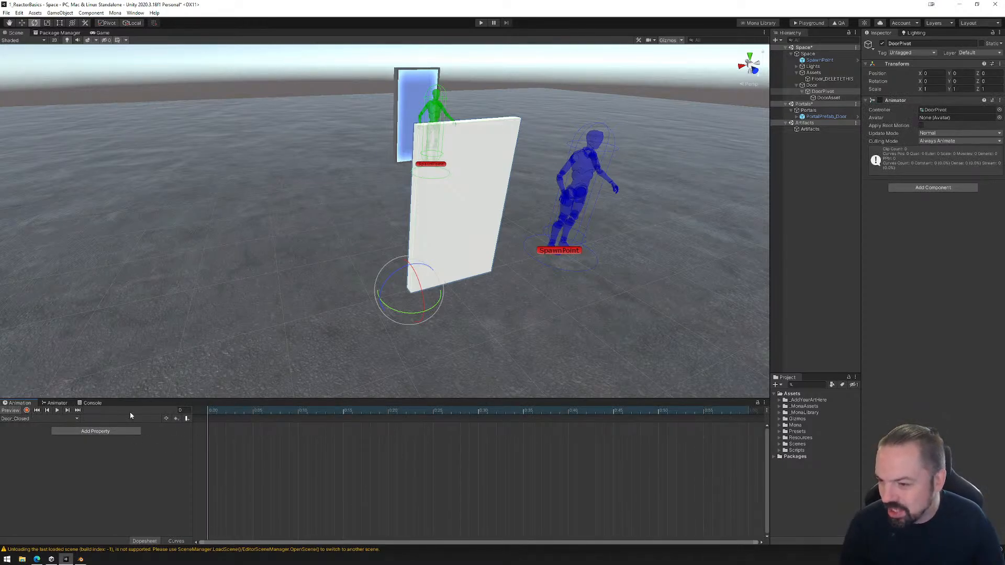
{"action": "left_click", "coordinate": [27, 411]}
{"action": "left_click_drag", "start_coordinate": [397, 311], "coordinate": [386, 347]}
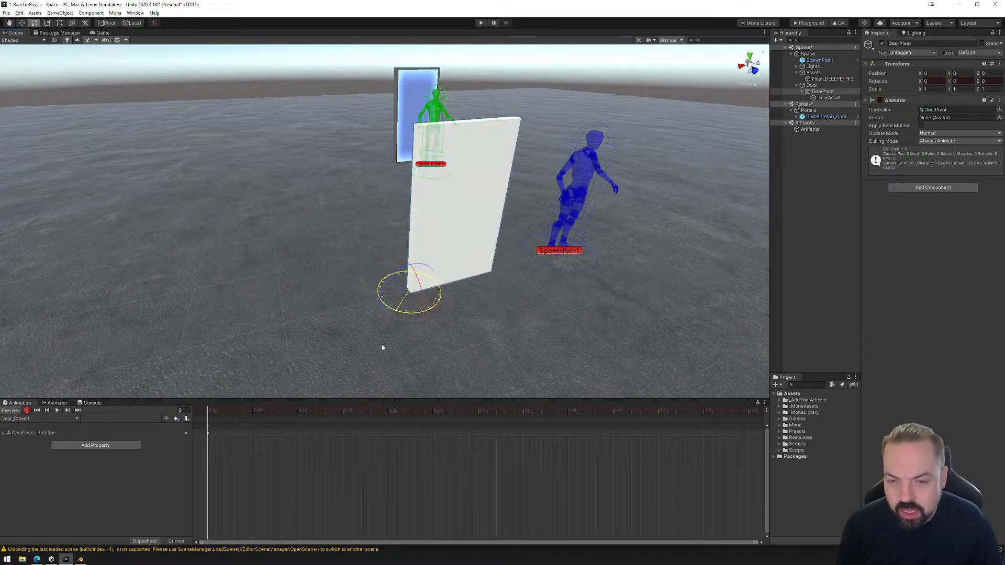
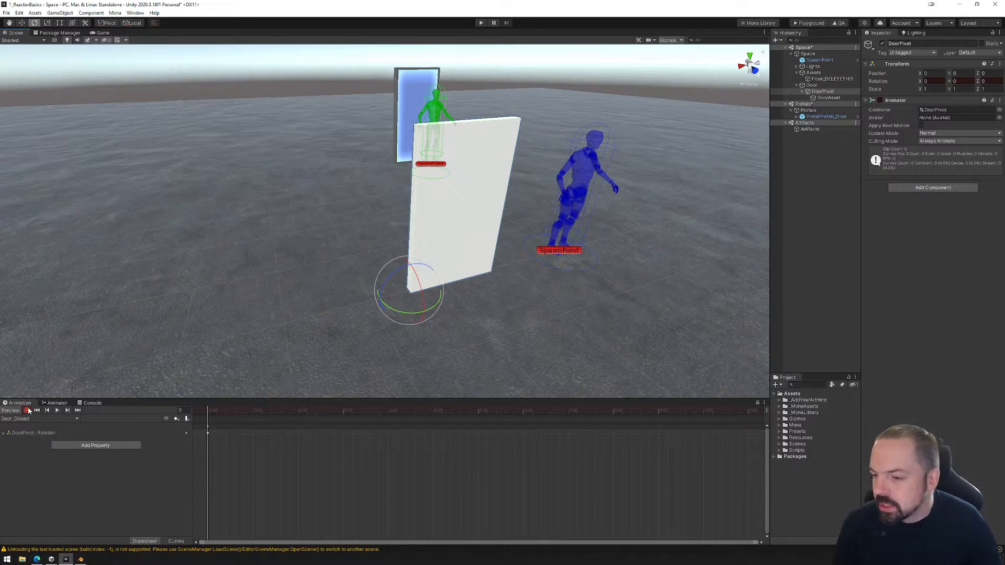
Create a second animation clip for DoorPivot and save it as Door_Open.anim in the Animations folder.
{"action": "left_click", "coordinate": [76, 420]}
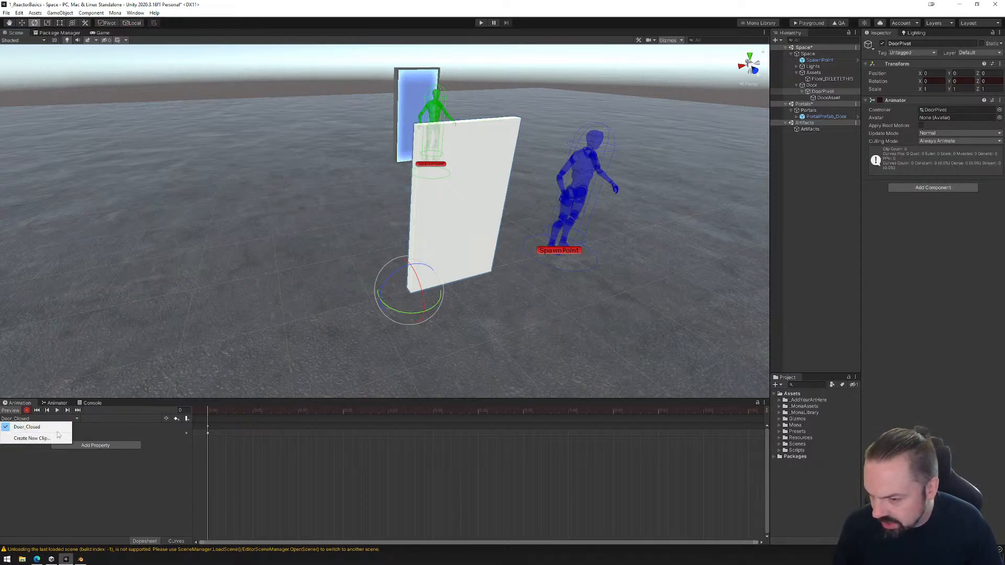
{"action": "left_click", "coordinate": [50, 439]}
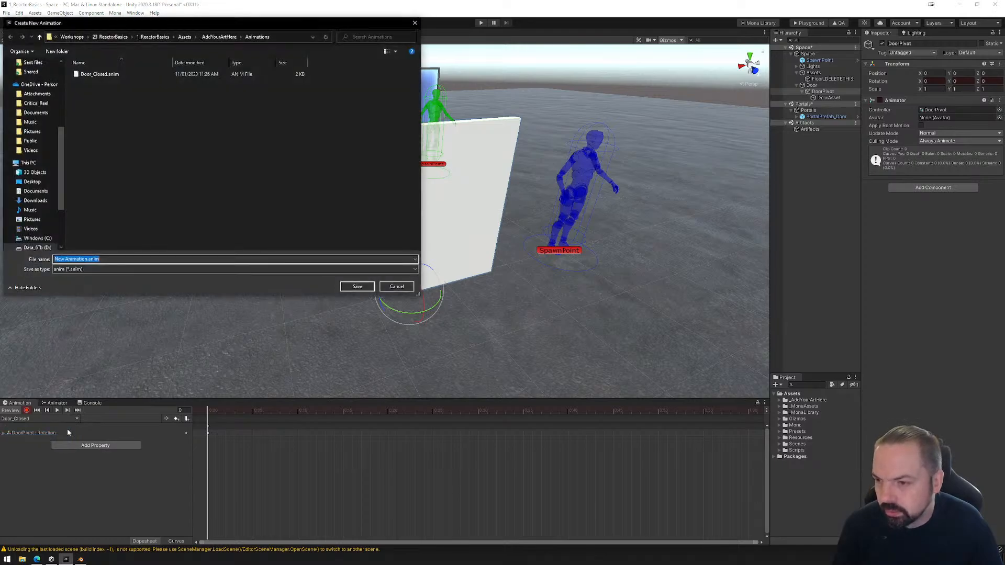
{"action": "left_click", "coordinate": [99, 74]}
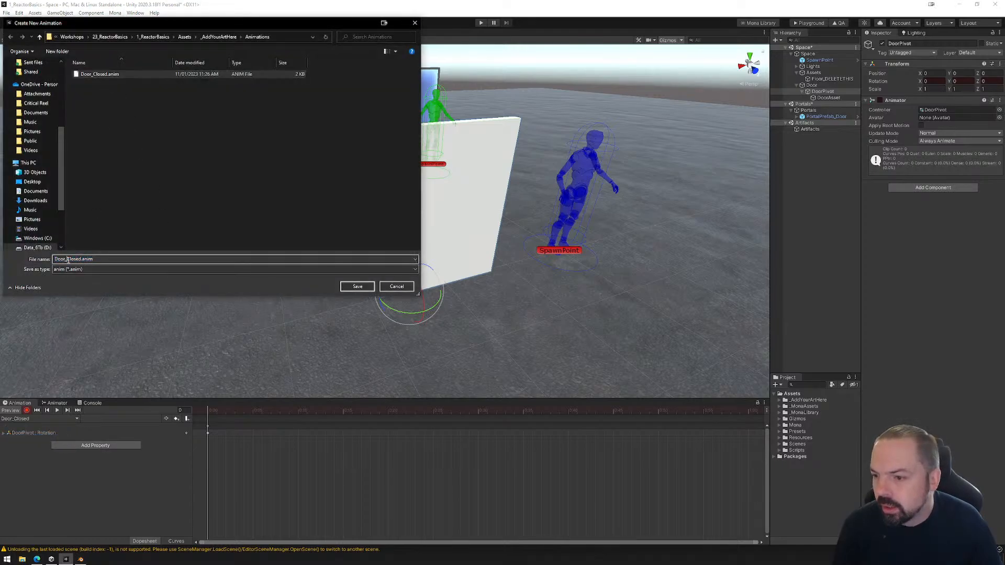
{"action": "left_click_drag", "start_coordinate": [66, 259], "coordinate": [82, 260]}
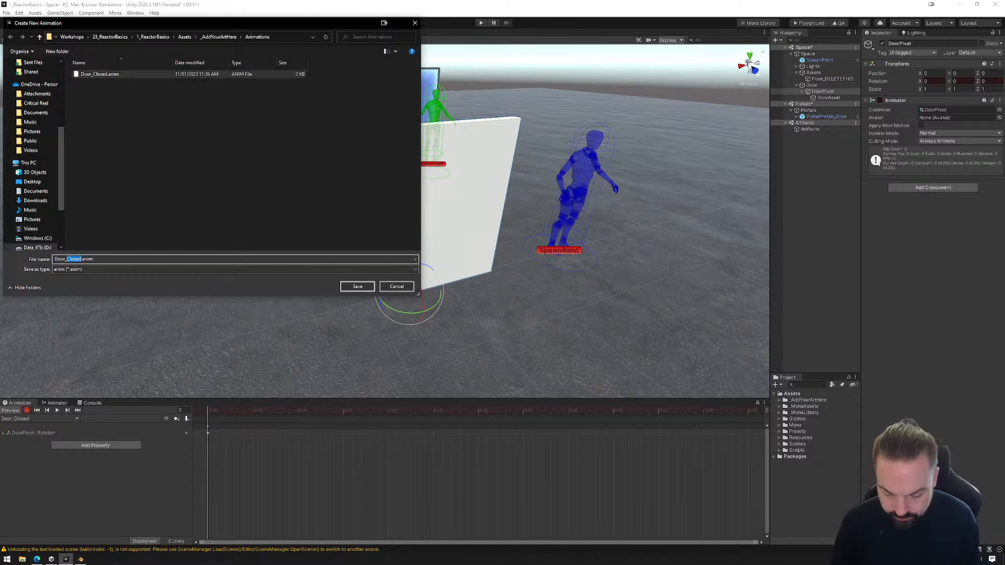
{"action": "type", "text": "Open"}
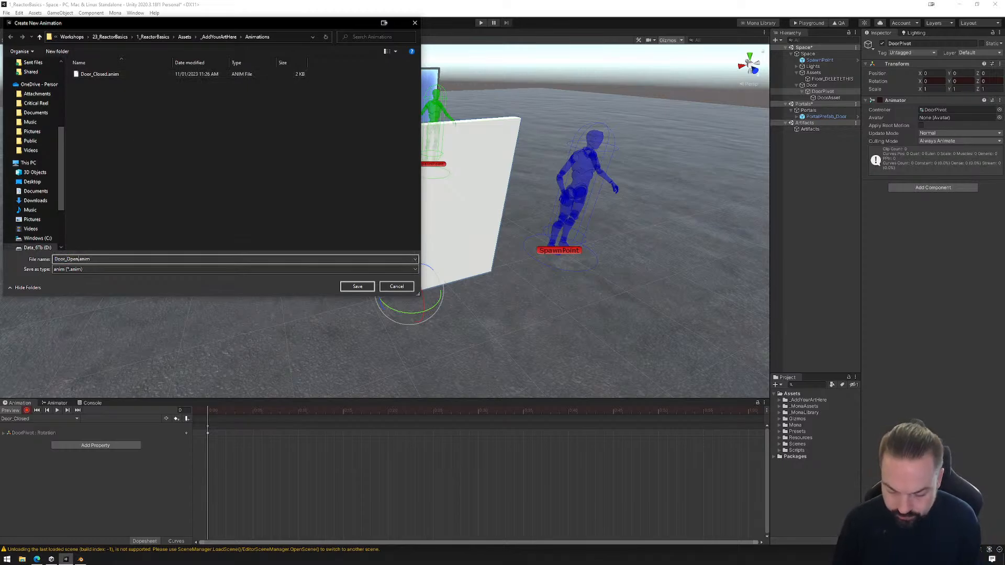
{"action": "left_click", "coordinate": [357, 287]}
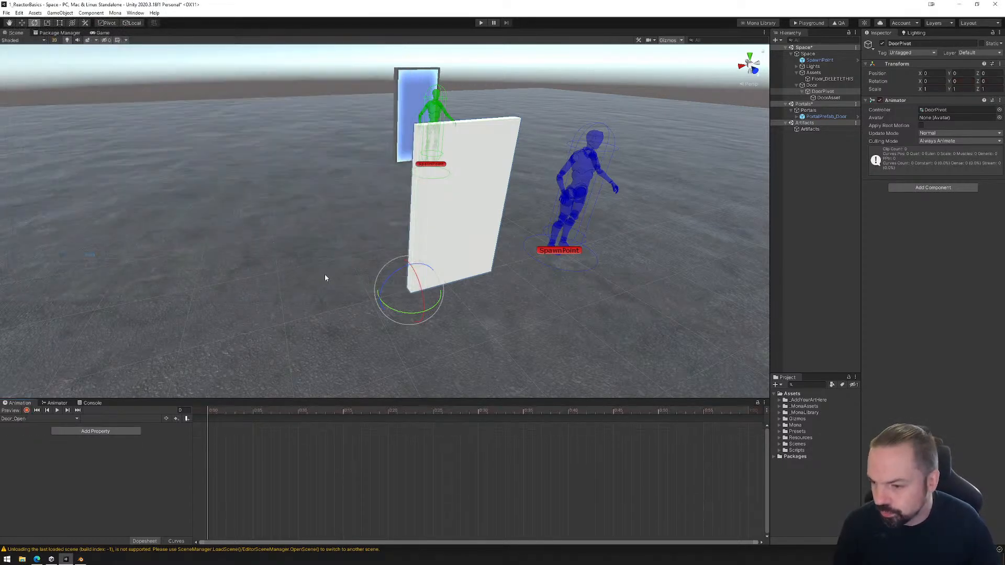
Enable keyframe recording and rotate DoorPivot to -105 degrees about Y at frame 0 of Door_Open.
{"action": "left_click", "coordinate": [27, 410]}
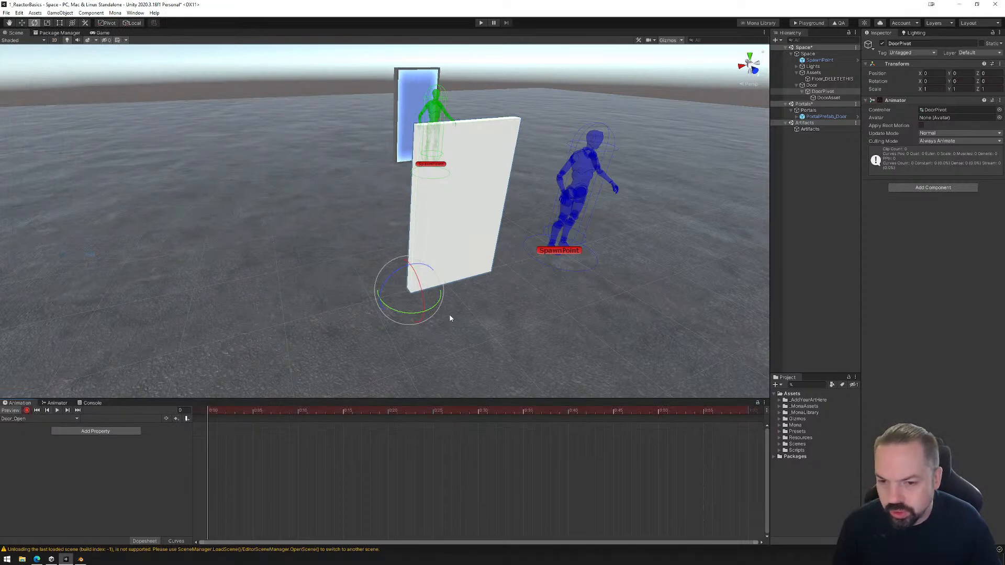
{"action": "left_click_drag", "start_coordinate": [400, 312], "coordinate": [510, 332]}
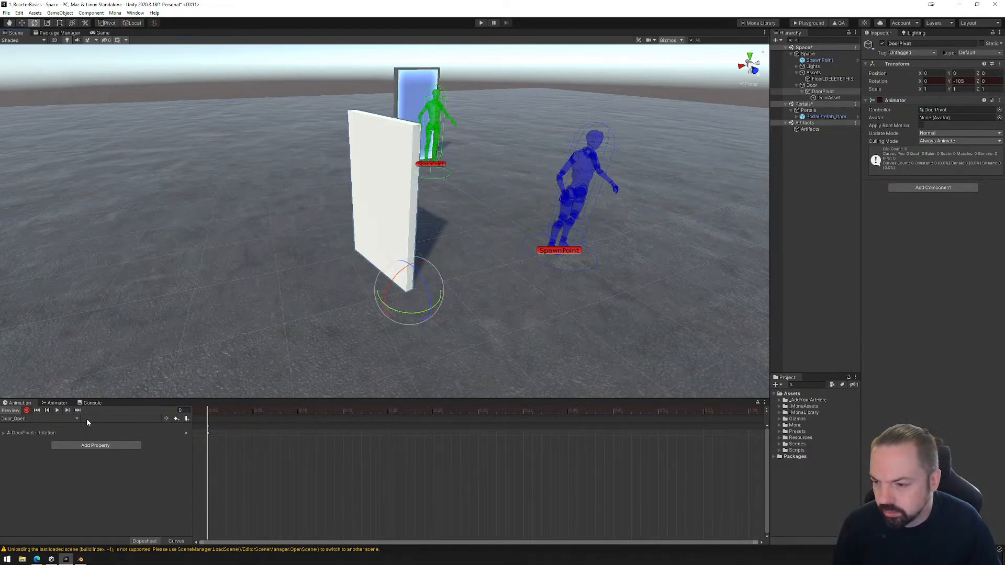
Switch between the Door_Closed and Door_Open clips and preview the door's pose at the first frame.
{"action": "left_click", "coordinate": [66, 417]}
{"action": "left_click", "coordinate": [53, 426]}
{"action": "left_click", "coordinate": [56, 419]}
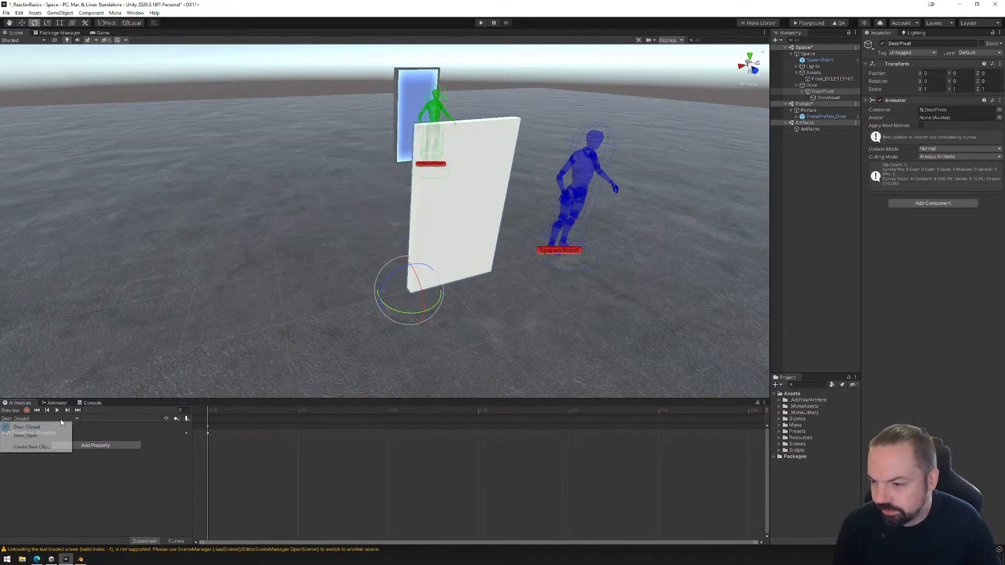
{"action": "left_click", "coordinate": [56, 436]}
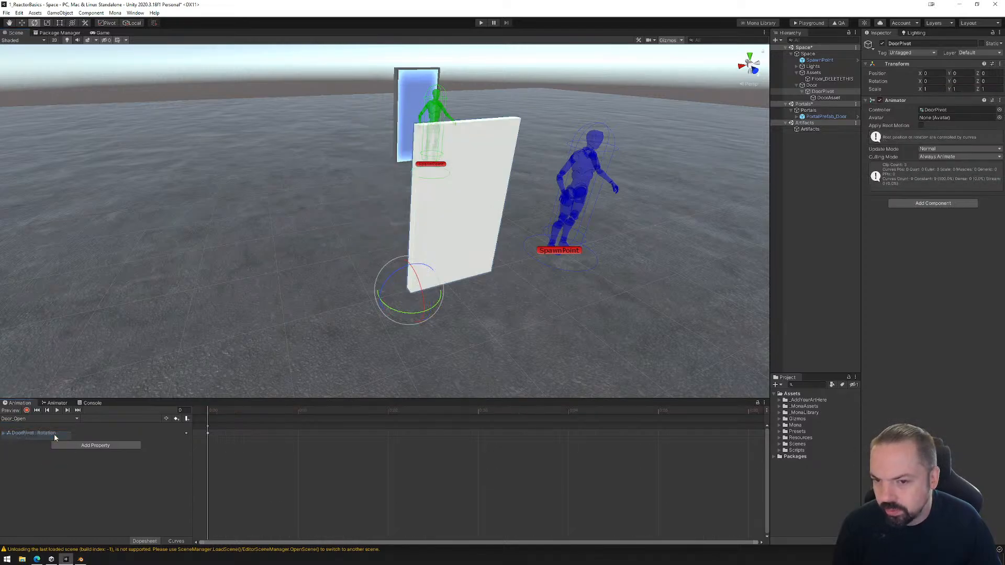
{"action": "left_click", "coordinate": [212, 414]}
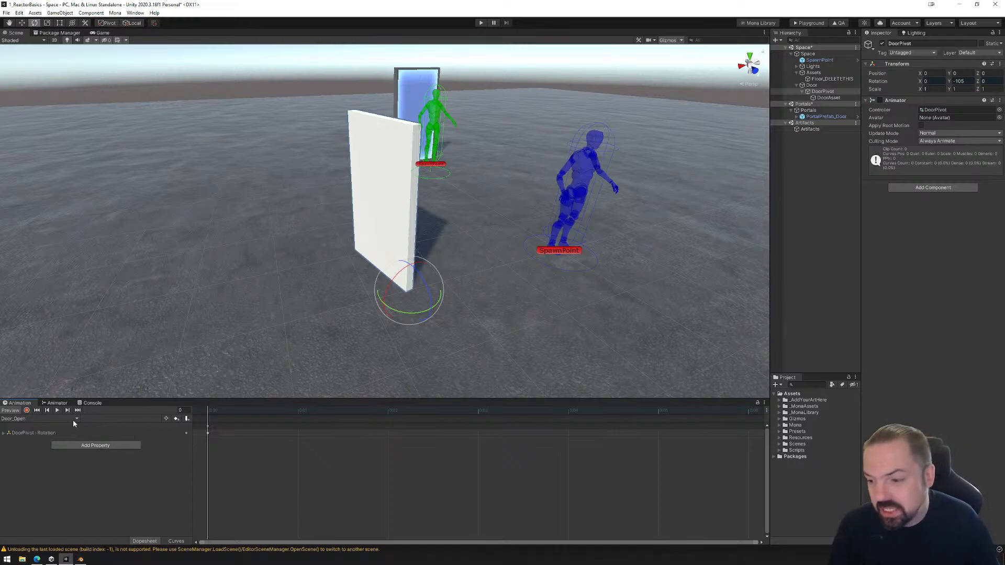
Show the Animator graph, enlarge it, and arrange Door_Closed above Door_Open beside a column of Any State, Entry and Exit.
{"action": "left_click", "coordinate": [57, 403]}
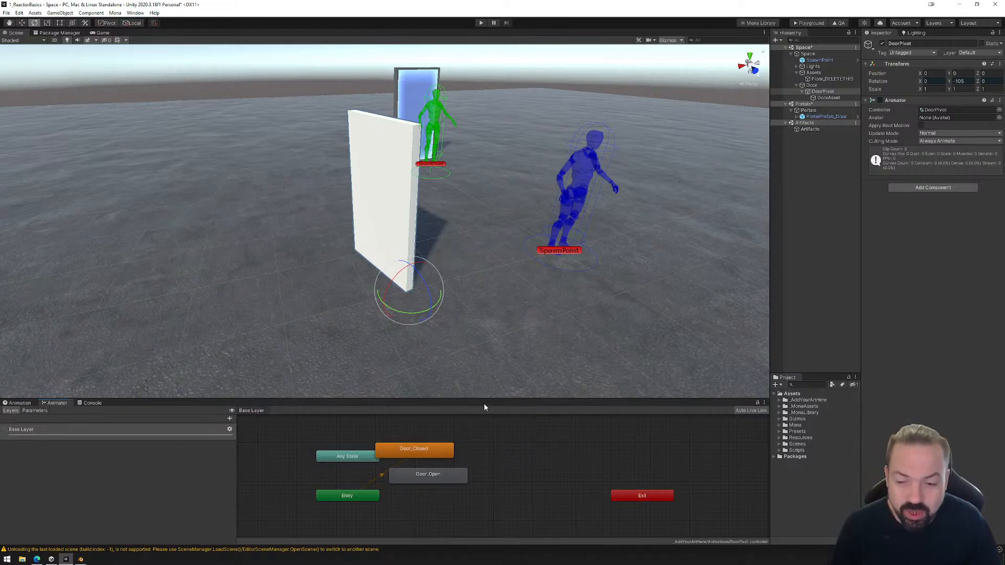
{"action": "left_click_drag", "start_coordinate": [482, 399], "coordinate": [520, 220]}
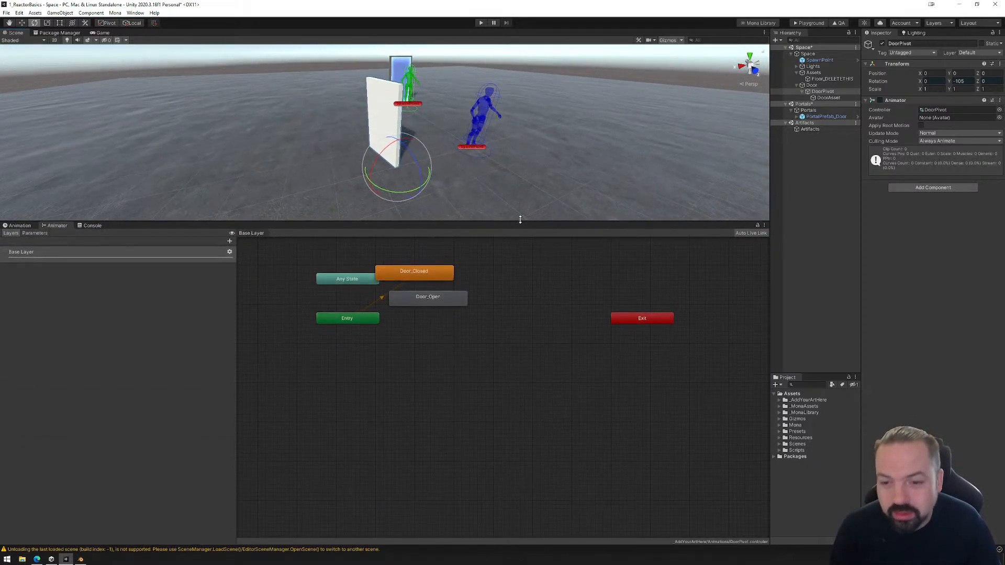
{"action": "left_click_drag", "start_coordinate": [432, 297], "coordinate": [458, 351]}
{"action": "left_click_drag", "start_coordinate": [418, 271], "coordinate": [458, 312]}
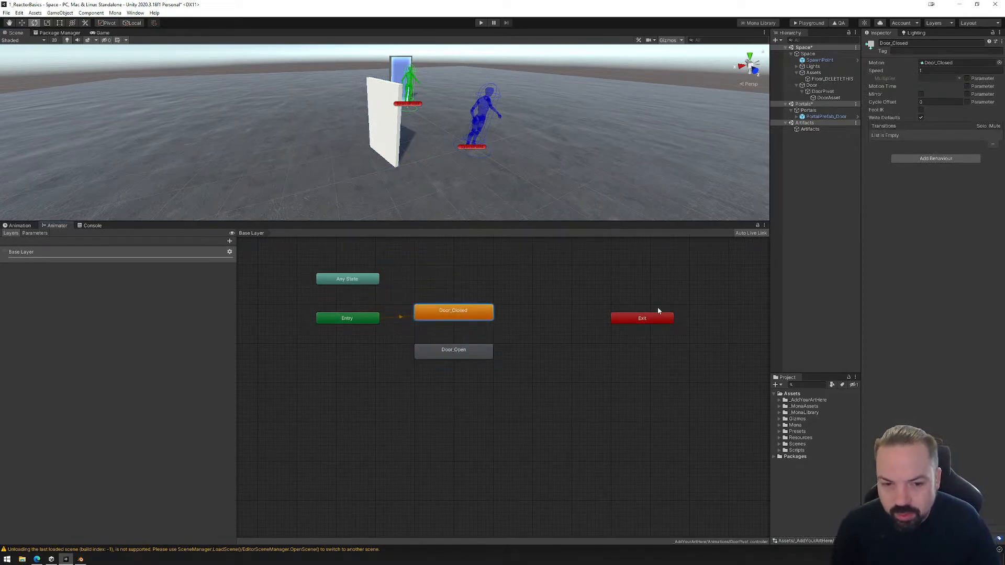
{"action": "left_click_drag", "start_coordinate": [662, 323], "coordinate": [355, 316]}
{"action": "left_click_drag", "start_coordinate": [358, 281], "coordinate": [354, 273]}
{"action": "left_click", "coordinate": [454, 316]}
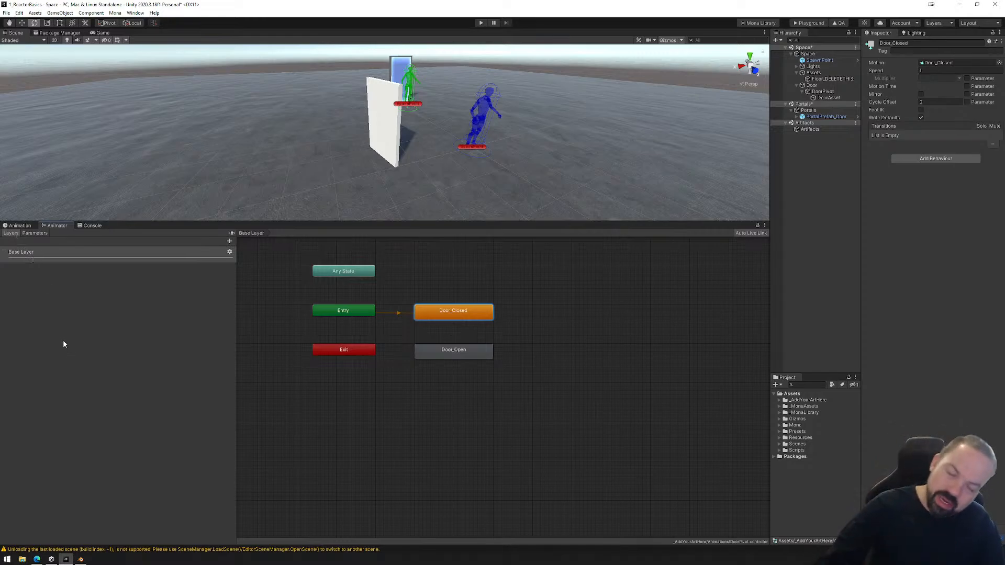
Show the Animator's parameter list and make a transition from Door_Closed to Door_Open.
{"action": "left_click", "coordinate": [36, 234]}
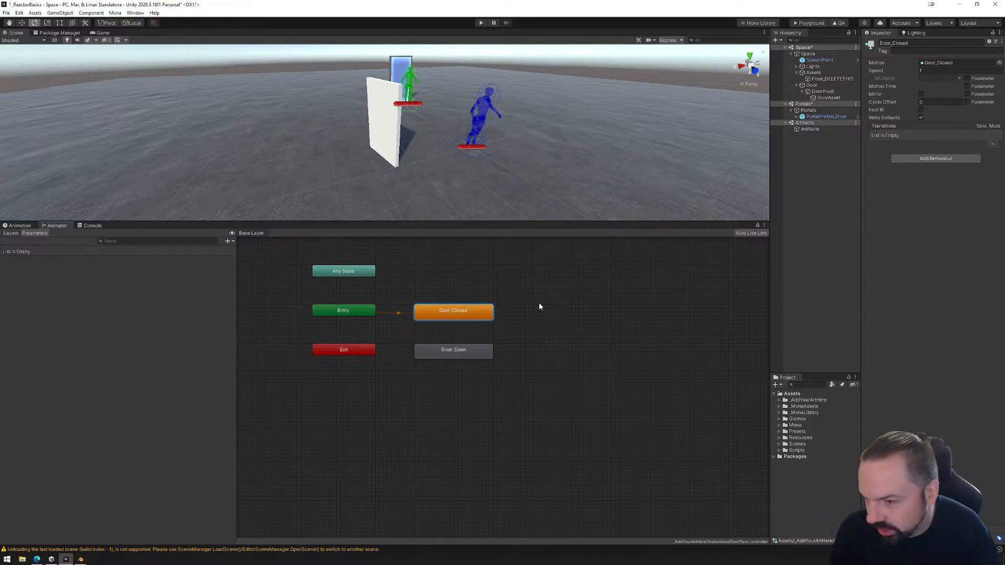
{"action": "left_click", "coordinate": [440, 357]}
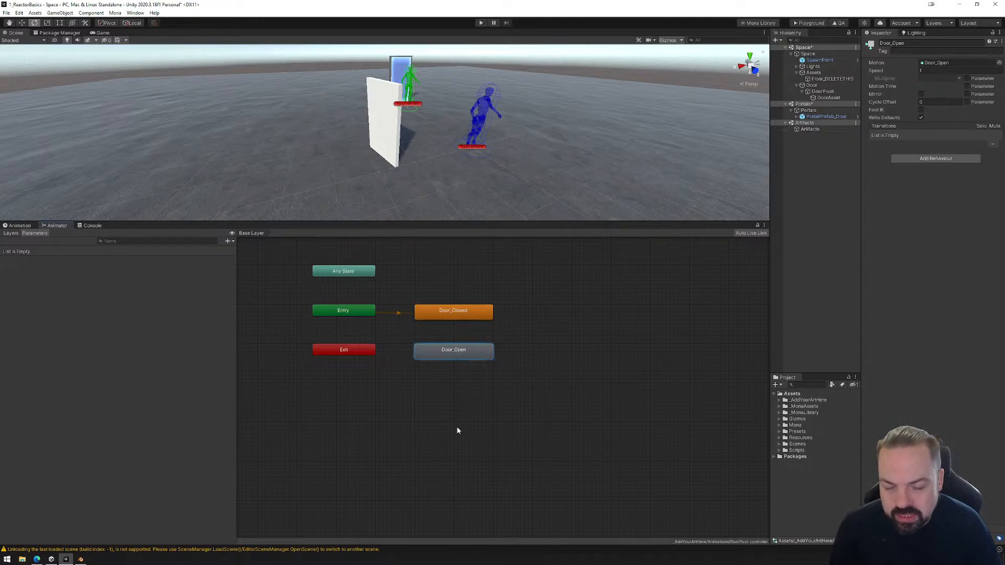
{"action": "right_click", "coordinate": [450, 306]}
{"action": "right_click", "coordinate": [447, 314]}
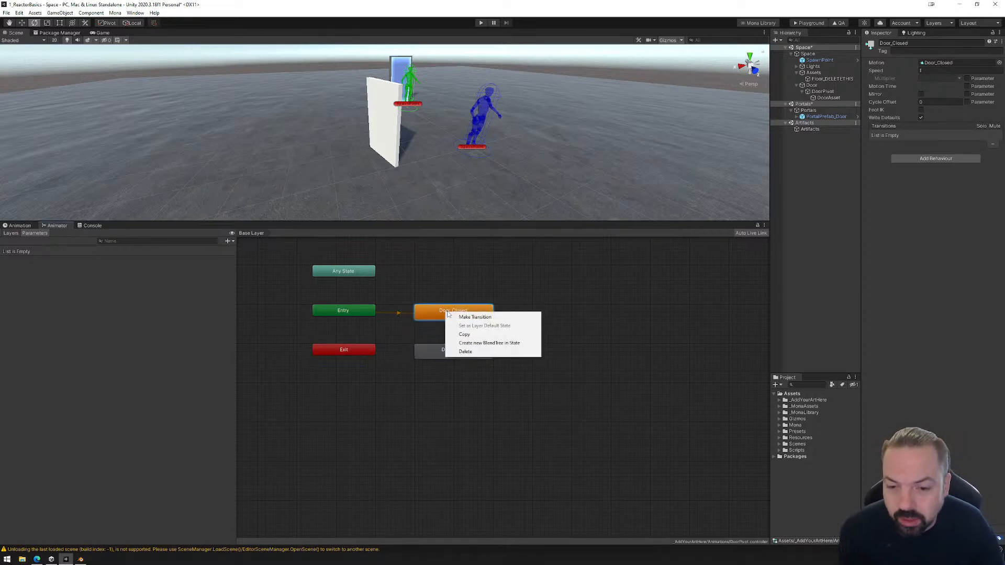
{"action": "left_click", "coordinate": [475, 318]}
{"action": "left_click", "coordinate": [448, 351]}
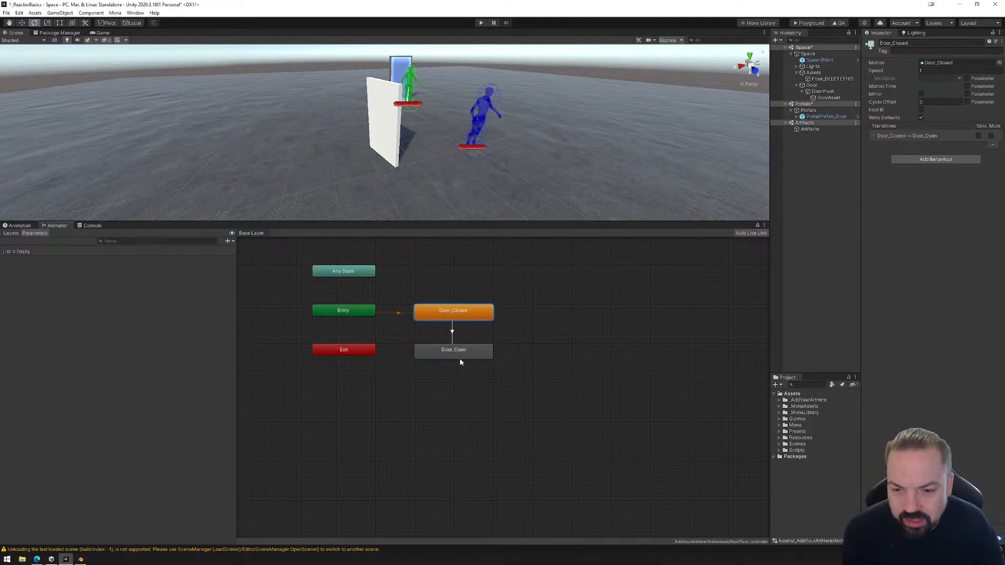
Make a return transition from Door_Open to Door_Closed.
{"action": "left_click", "coordinate": [458, 354]}
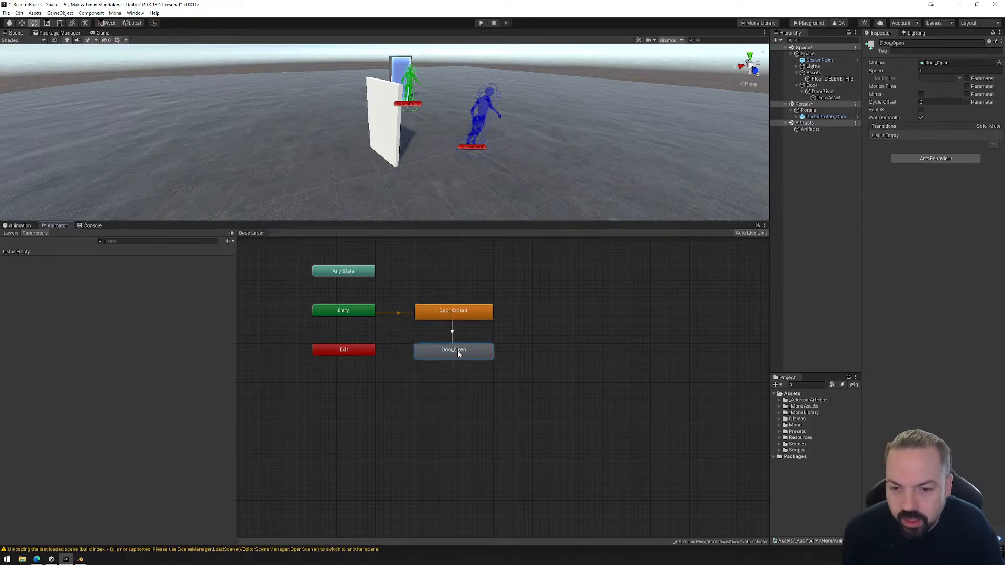
{"action": "right_click", "coordinate": [467, 350]}
{"action": "left_click", "coordinate": [492, 354]}
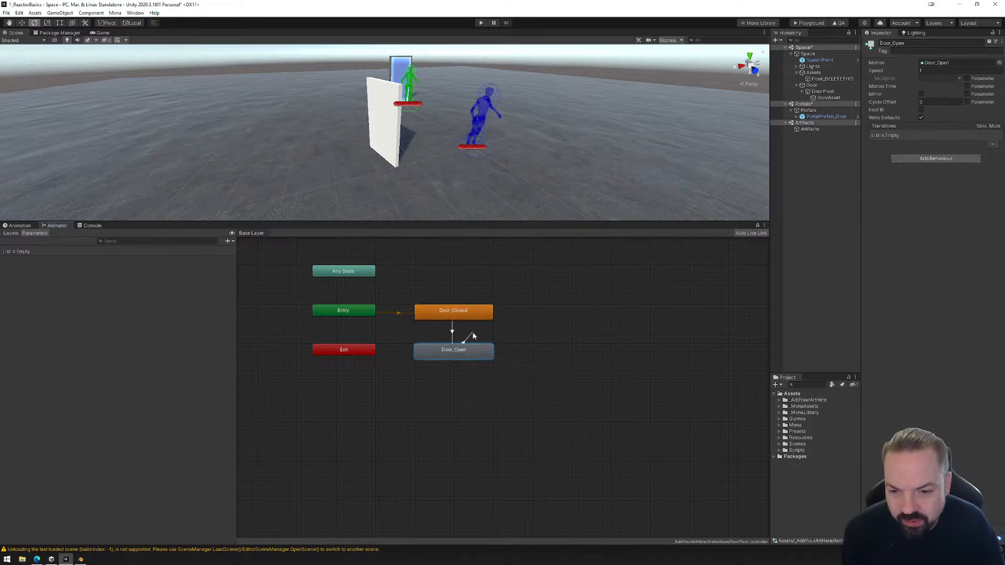
{"action": "left_click", "coordinate": [467, 317]}
{"action": "right_click", "coordinate": [464, 350]}
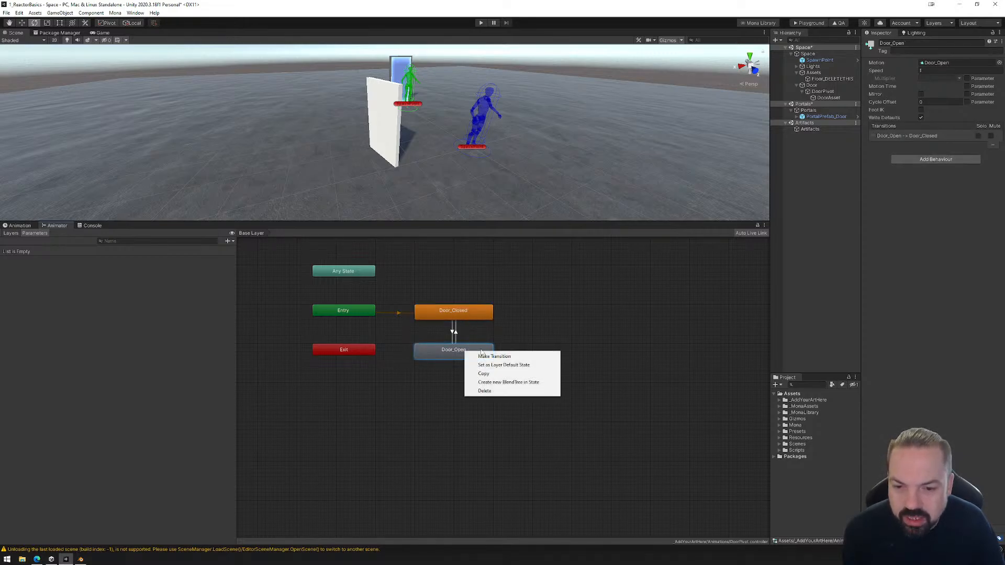
{"action": "left_click", "coordinate": [513, 304]}
{"action": "left_click", "coordinate": [469, 312]}
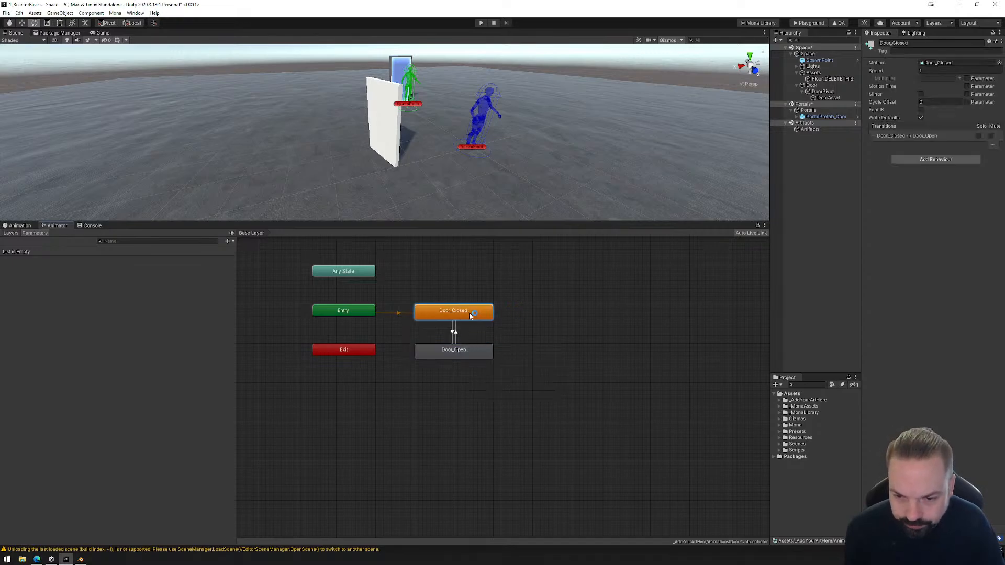
Turn off Has Exit Time on the transition from Door_Closed to Door_Open.
{"action": "left_click", "coordinate": [453, 335]}
{"action": "left_click", "coordinate": [456, 335]}
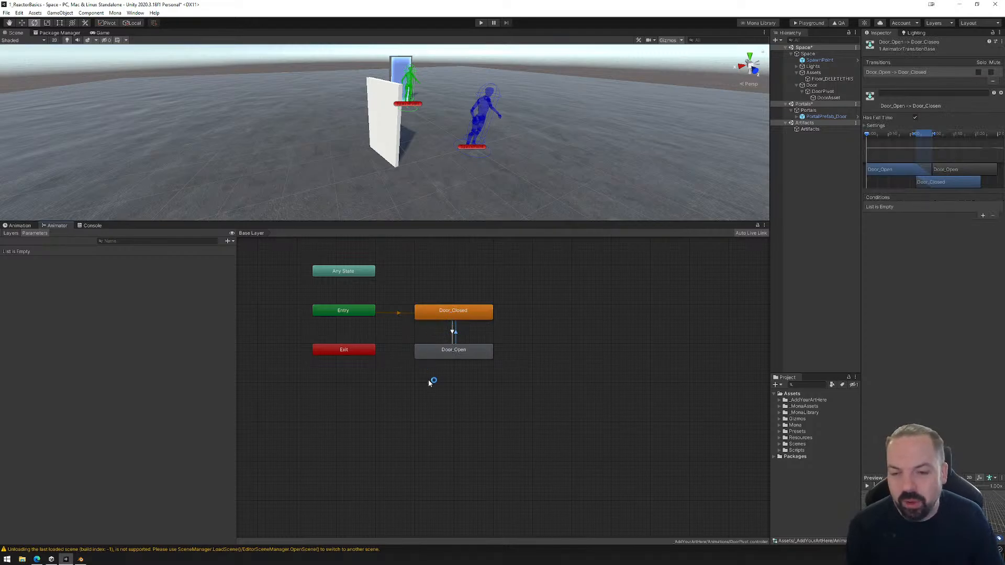
{"action": "left_click", "coordinate": [453, 333]}
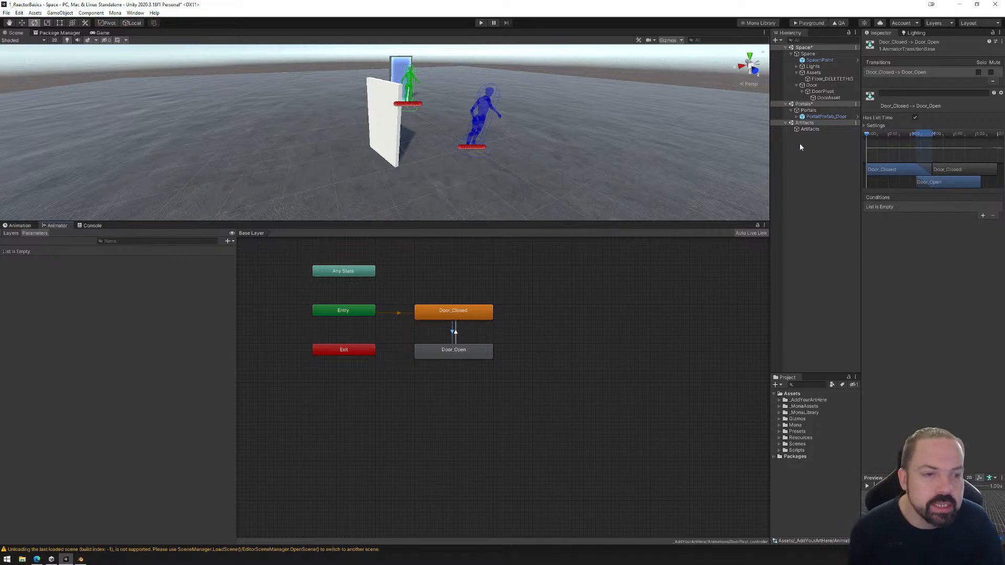
{"action": "left_click", "coordinate": [915, 118]}
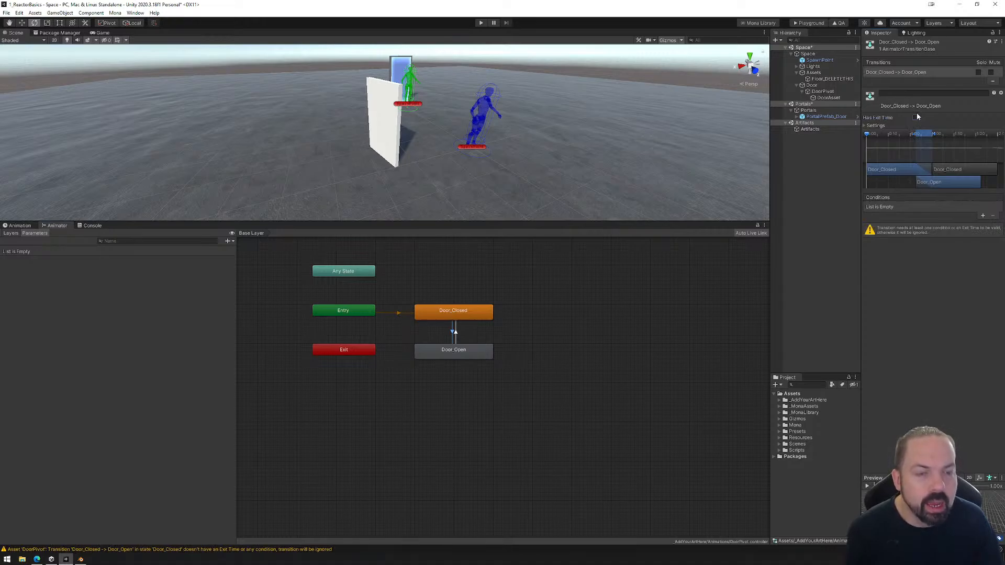
{"action": "left_click", "coordinate": [915, 118]}
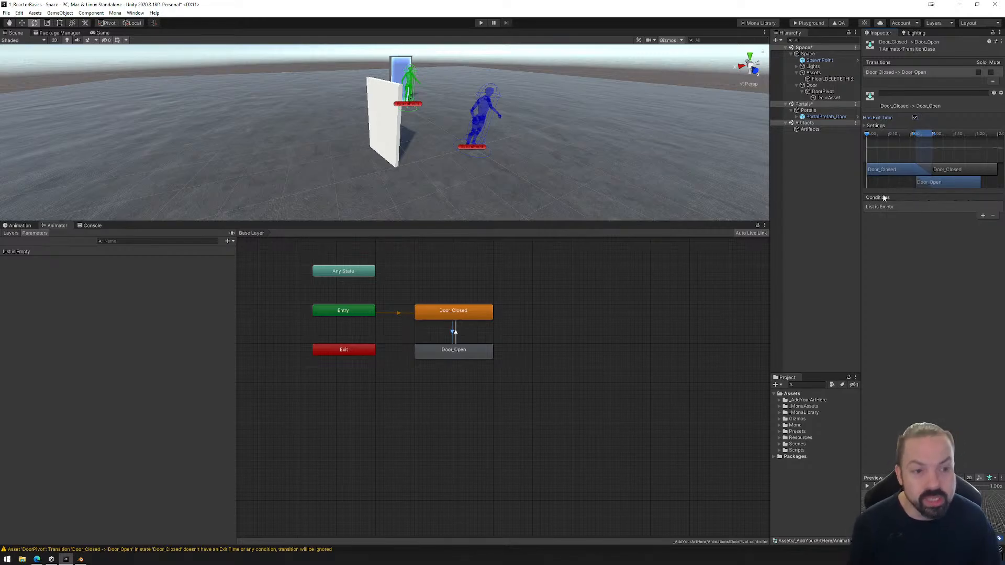
{"action": "left_click", "coordinate": [916, 118]}
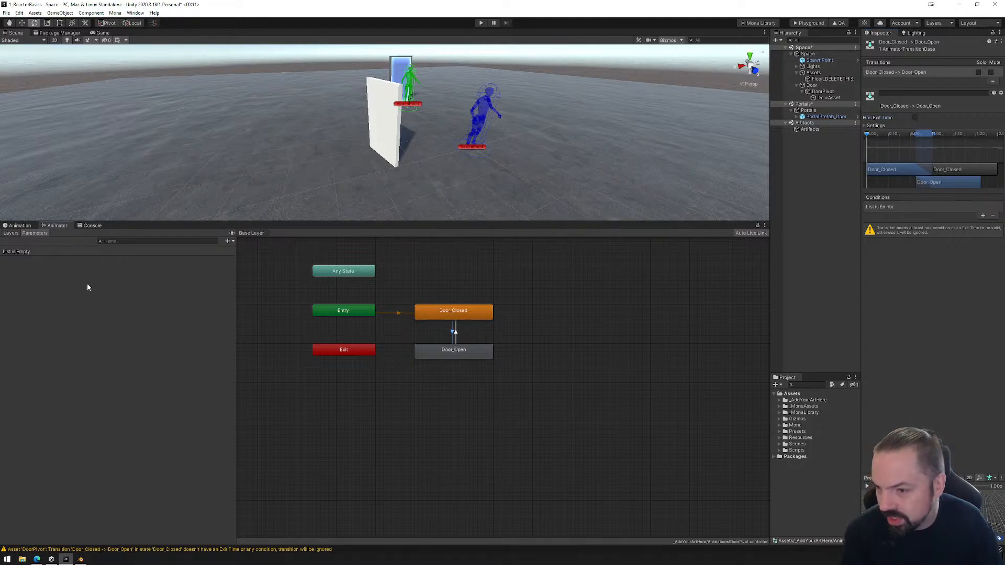
Add a Bool parameter named openDoor to the animator controller.
{"action": "left_click", "coordinate": [229, 241]}
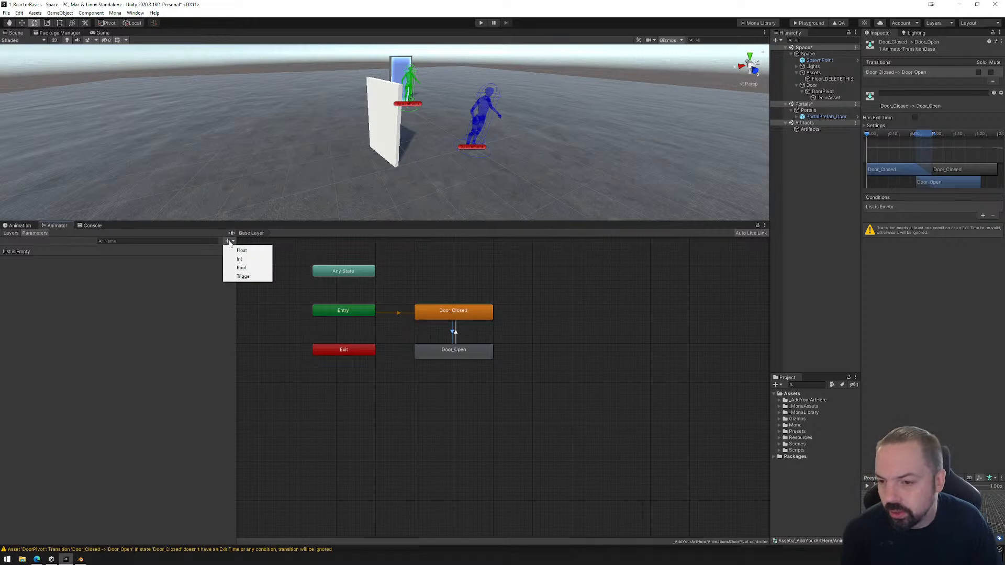
{"action": "left_click", "coordinate": [241, 268]}
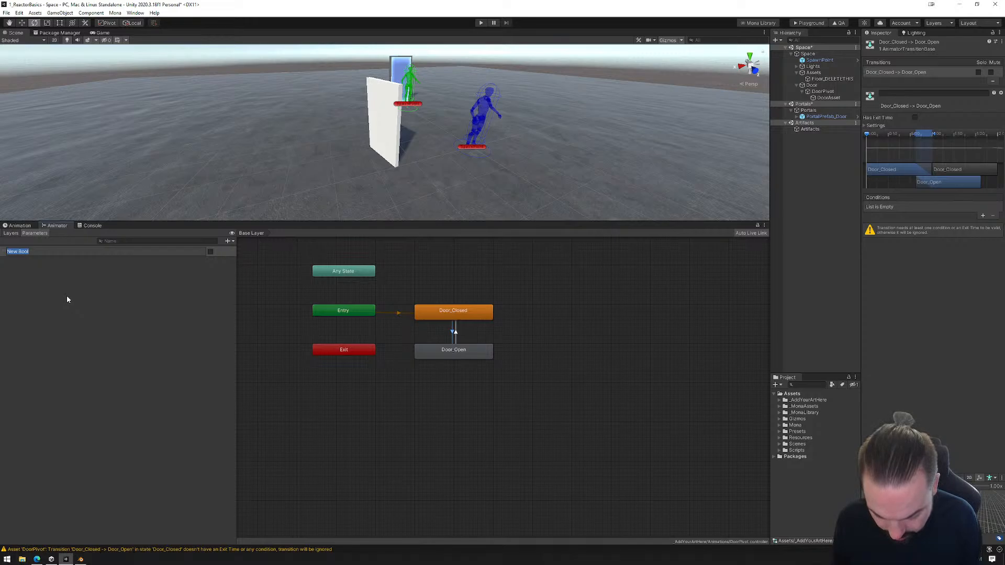
{"action": "type", "text": "o"}
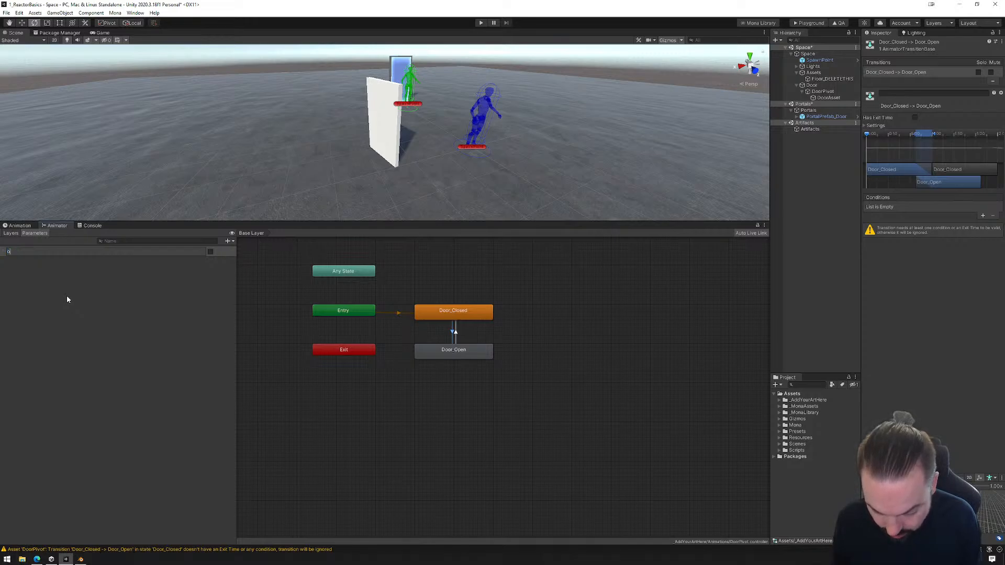
{"action": "type", "text": "penD"}
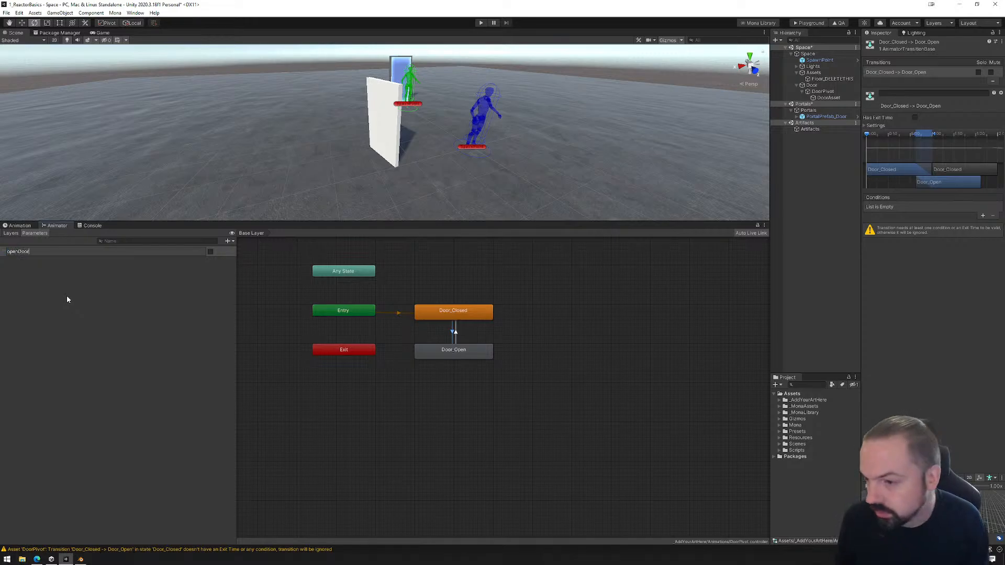
{"action": "type", "text": "oor"}
{"action": "key", "text": "Return"}
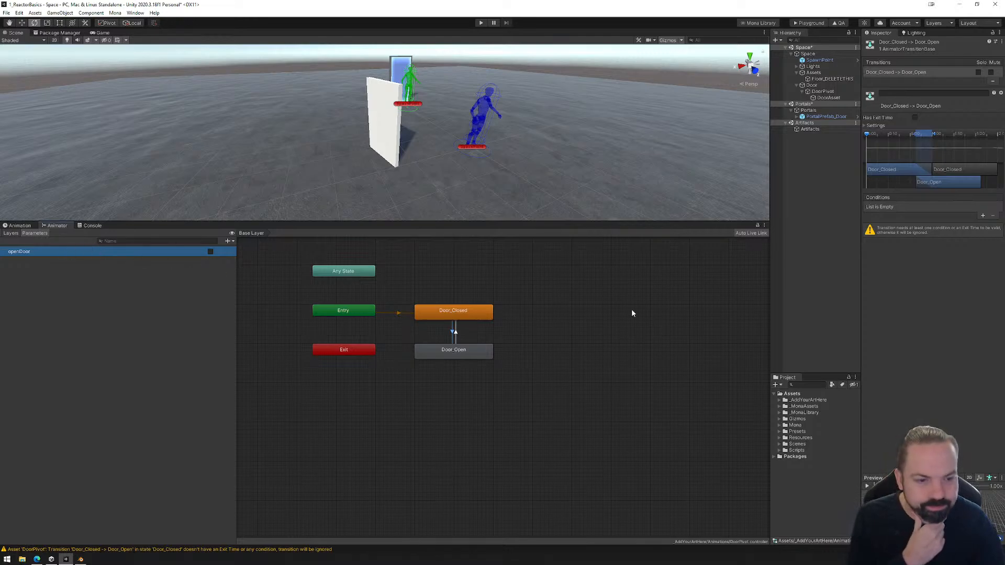
Add the condition openDoor is true to the transition from Door_Closed to Door_Open.
{"action": "left_click", "coordinate": [452, 332]}
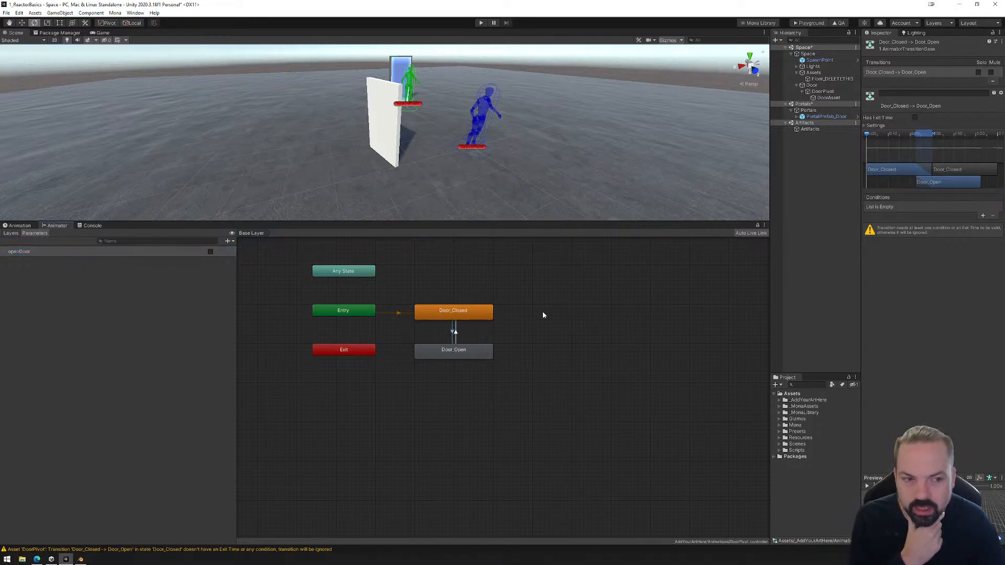
{"action": "left_click", "coordinate": [982, 216]}
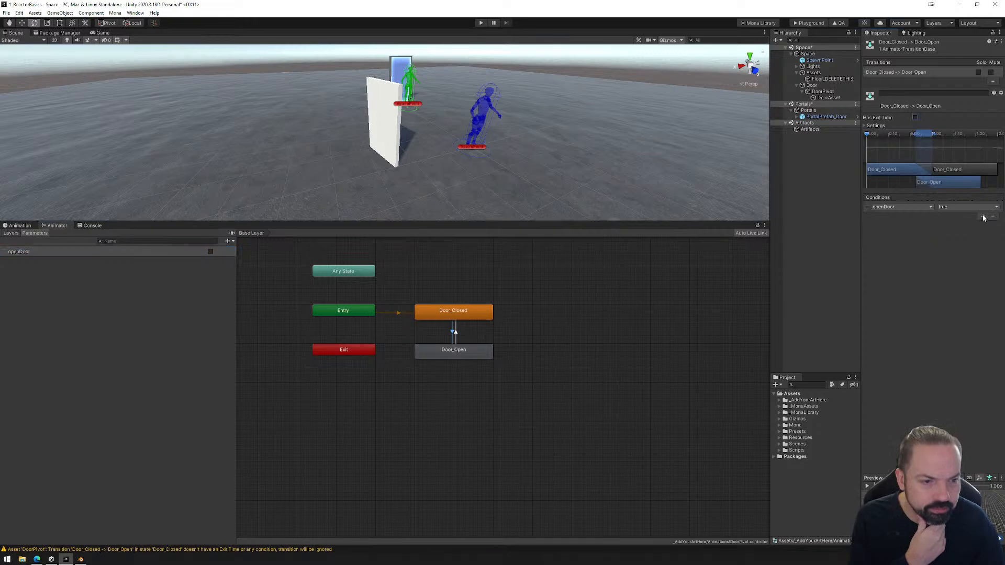
{"action": "left_click", "coordinate": [897, 206]}
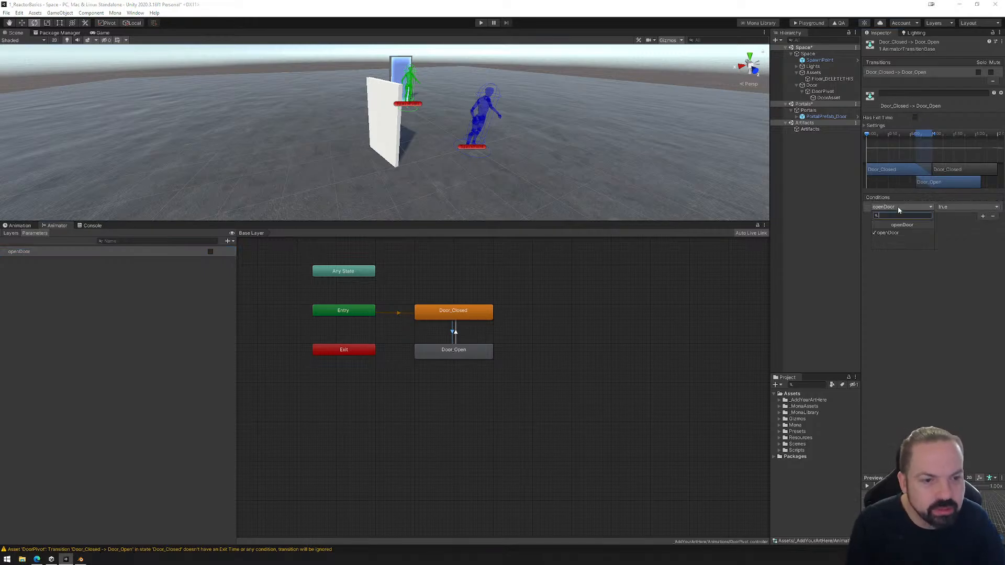
{"action": "left_click", "coordinate": [955, 291]}
{"action": "left_click", "coordinate": [960, 208]}
{"action": "left_click", "coordinate": [955, 296]}
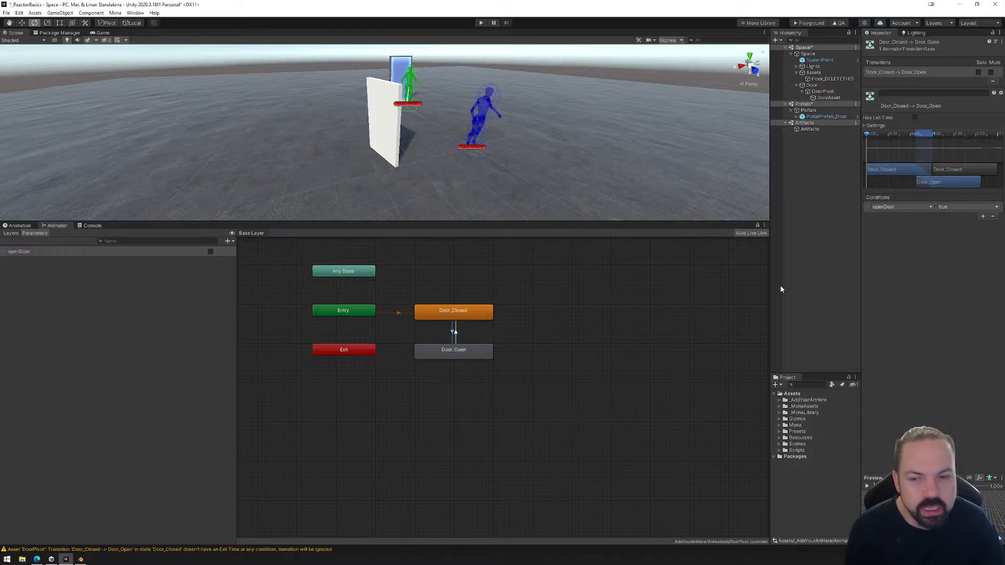
Turn off Has Exit Time on the Door_Open to Door_Closed transition and add the condition openDoor is false.
{"action": "left_click", "coordinate": [456, 331]}
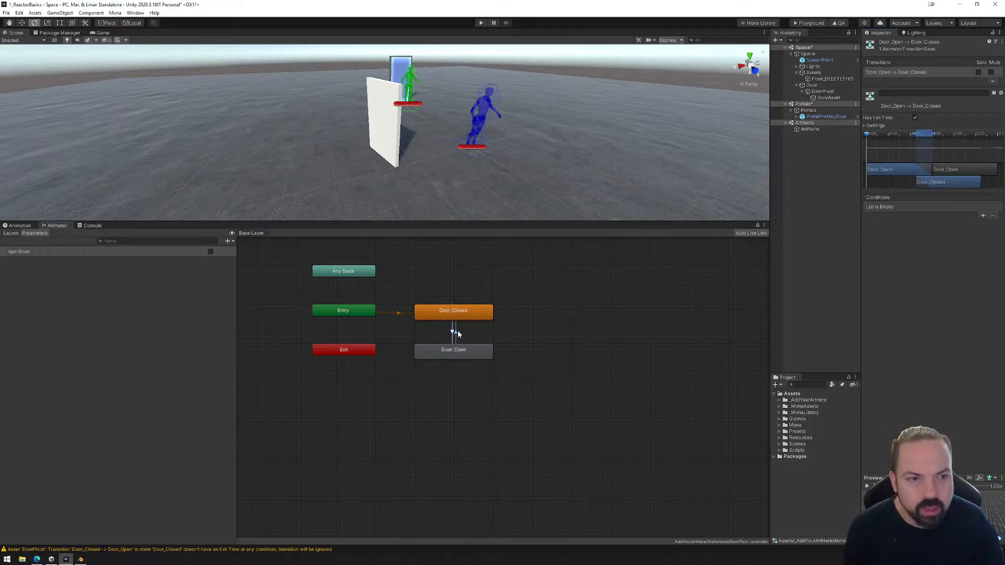
{"action": "left_click", "coordinate": [915, 119]}
{"action": "left_click", "coordinate": [982, 216]}
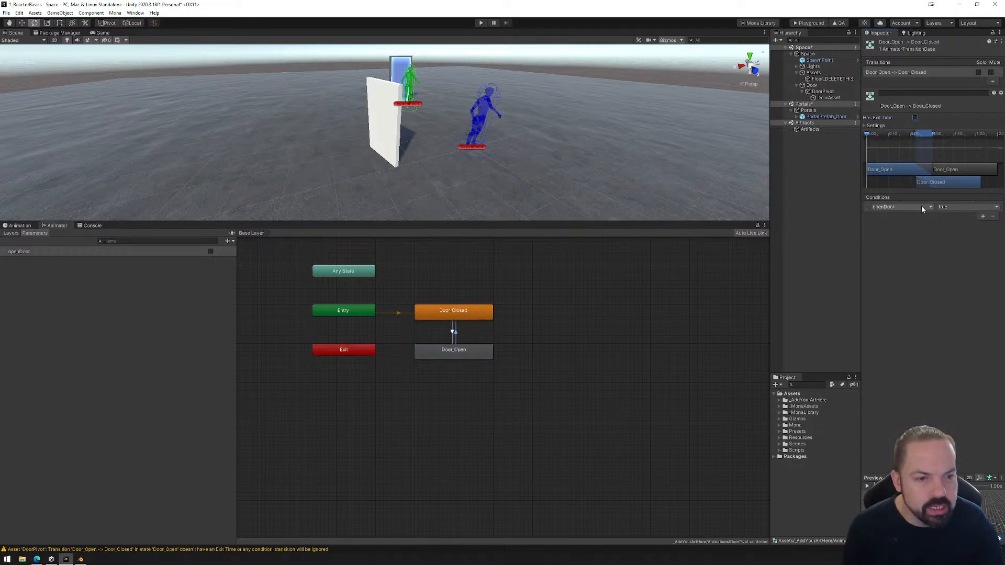
{"action": "left_click", "coordinate": [954, 208]}
{"action": "left_click", "coordinate": [955, 226]}
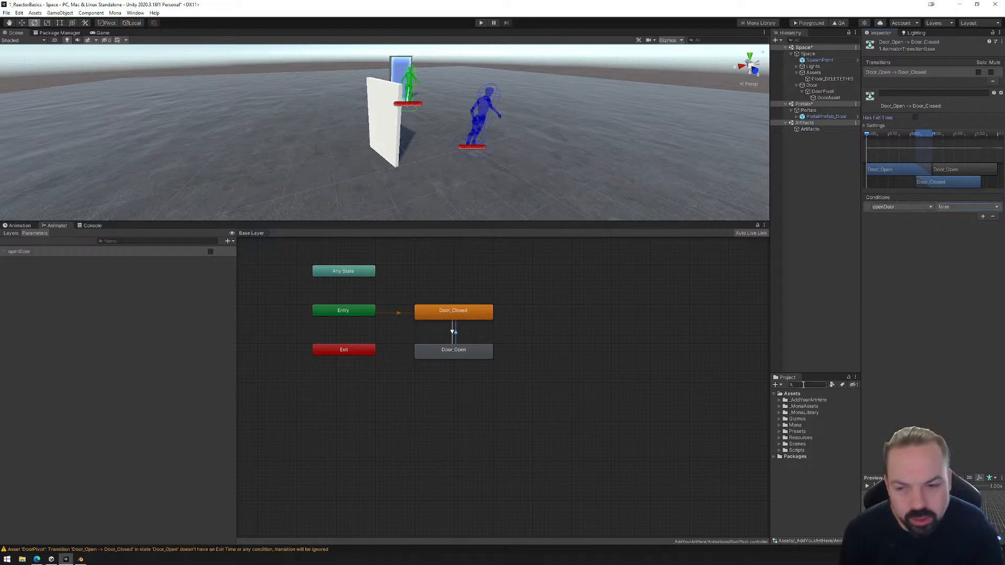
{"action": "left_click", "coordinate": [549, 355]}
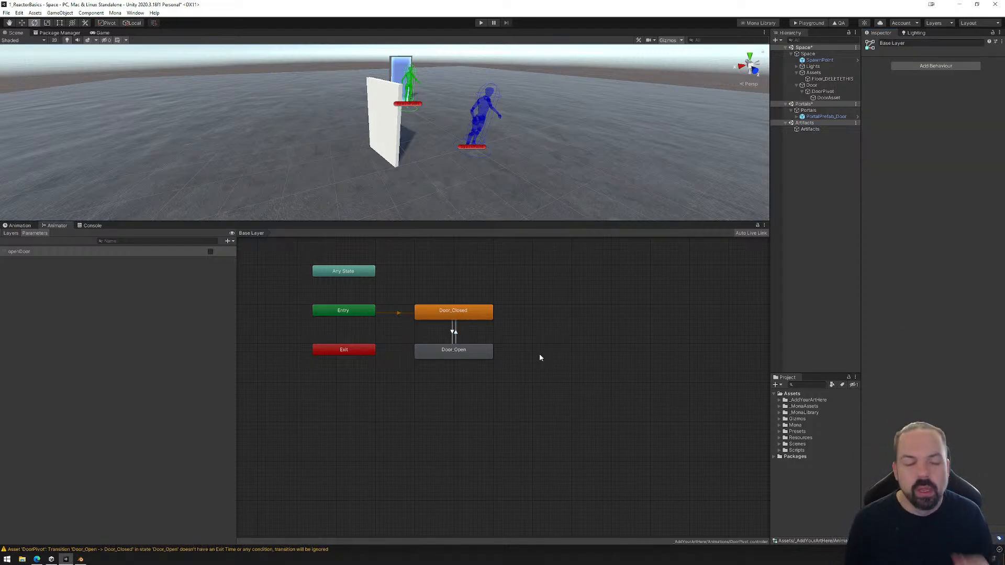
Compare the conditions of the two transitions between Door_Closed and Door_Open.
{"action": "left_click", "coordinate": [453, 332]}
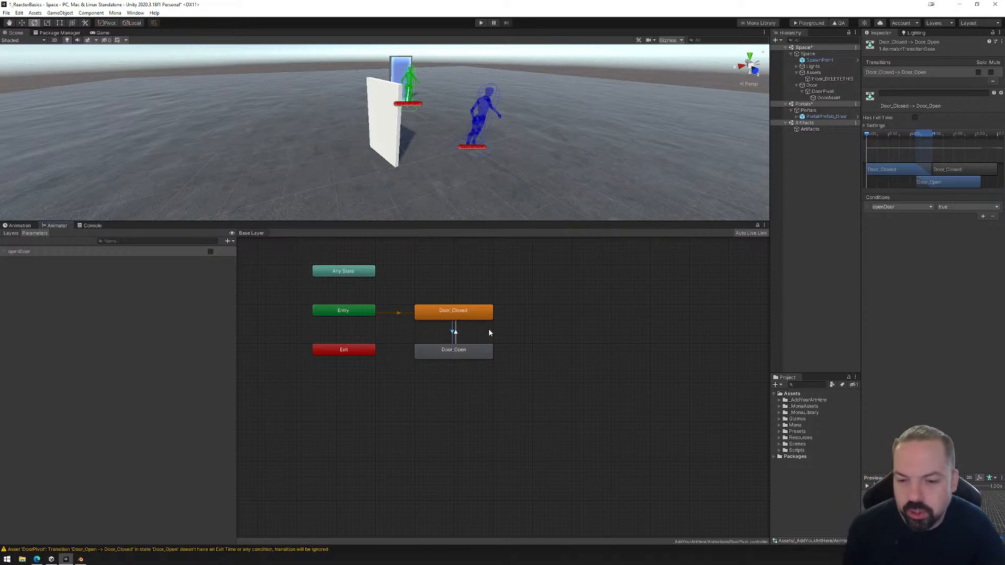
{"action": "left_click", "coordinate": [456, 334]}
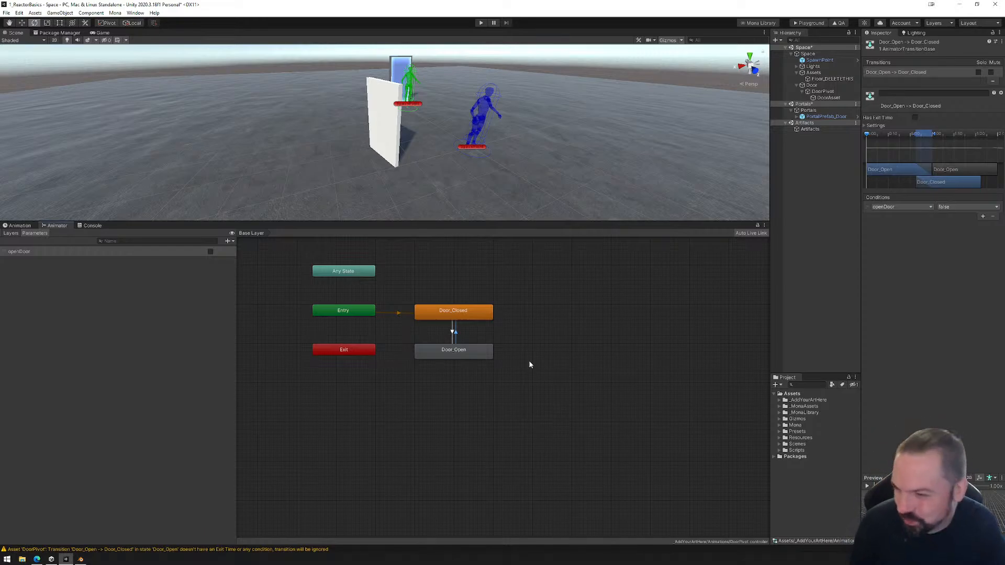
{"action": "left_click", "coordinate": [452, 333]}
{"action": "left_click", "coordinate": [456, 333]}
{"action": "left_click", "coordinate": [452, 333]}
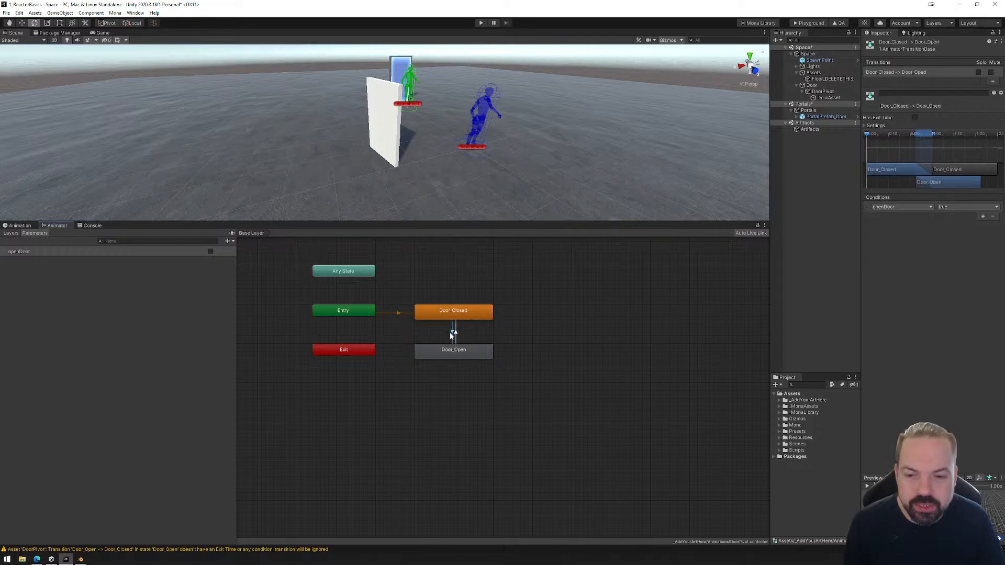
{"action": "left_click", "coordinate": [456, 333]}
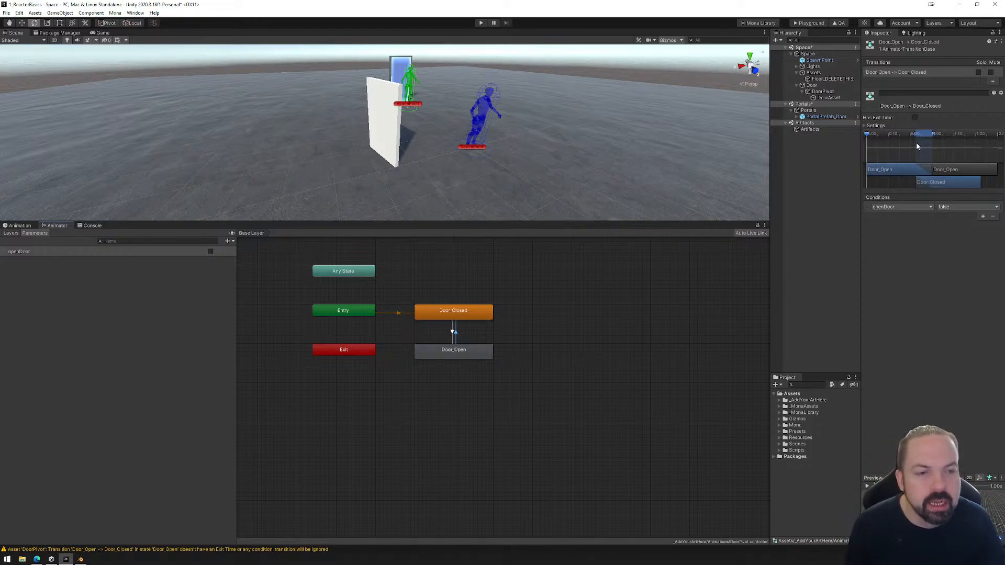
Extend the Door_Closed to Door_Open transition so its blend starts at the beginning of the timeline, and play it in an enlarged preview.
{"action": "left_click", "coordinate": [452, 330]}
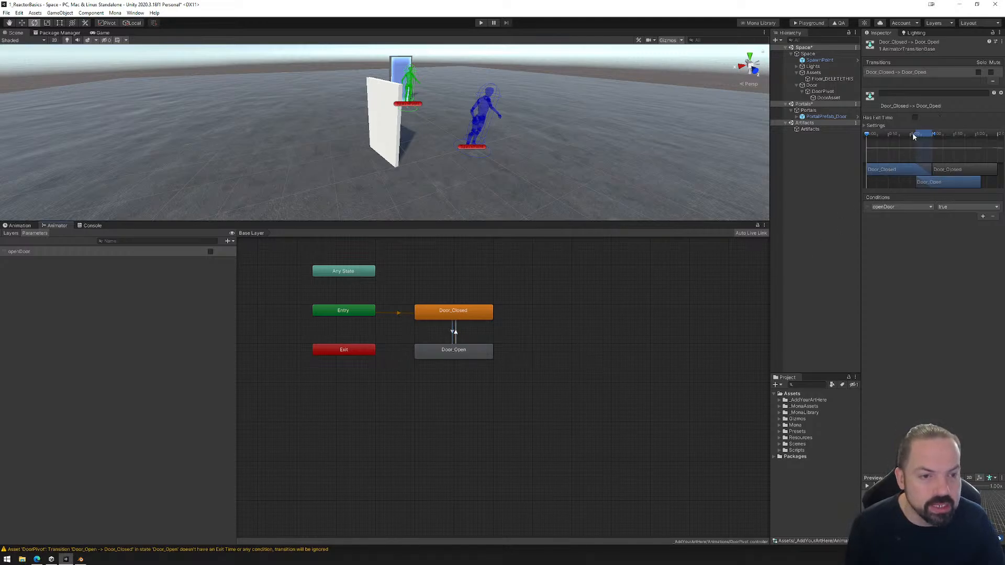
{"action": "mouse_move", "coordinate": [915, 132]}
{"action": "left_mouse_down"}
{"action": "mouse_move", "coordinate": [849, 136]}
{"action": "mouse_move", "coordinate": [929, 135]}
{"action": "mouse_move", "coordinate": [865, 136]}
{"action": "left_mouse_up"}
{"action": "left_click_drag", "start_coordinate": [940, 478], "coordinate": [940, 365]}
{"action": "scroll", "coordinate": [937, 445], "scroll_direction": "down", "scroll_amount": 4}
{"action": "scroll", "coordinate": [937, 445], "scroll_direction": "down", "scroll_amount": 1}
{"action": "left_click_drag", "start_coordinate": [938, 445], "coordinate": [961, 461]}
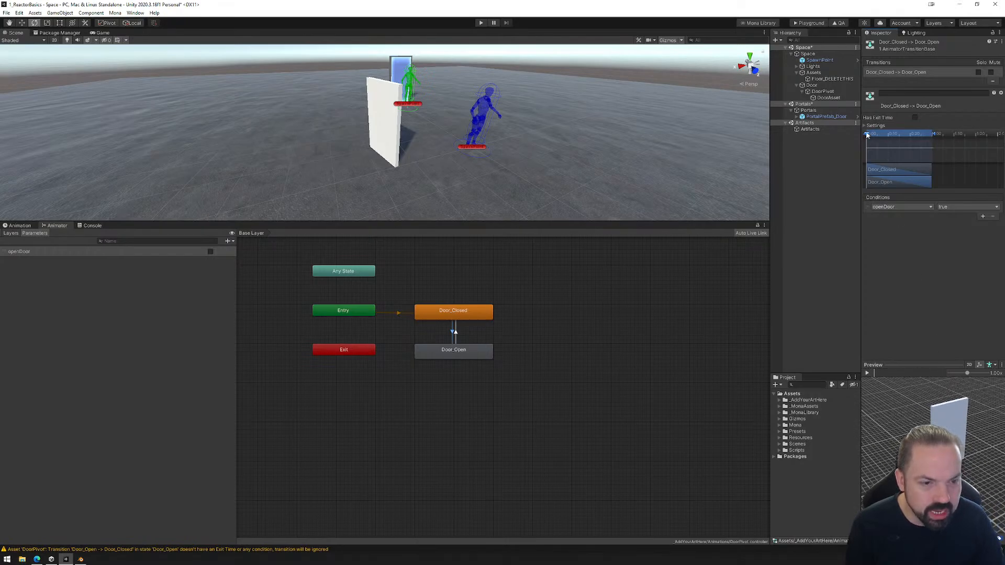
{"action": "left_click", "coordinate": [868, 374]}
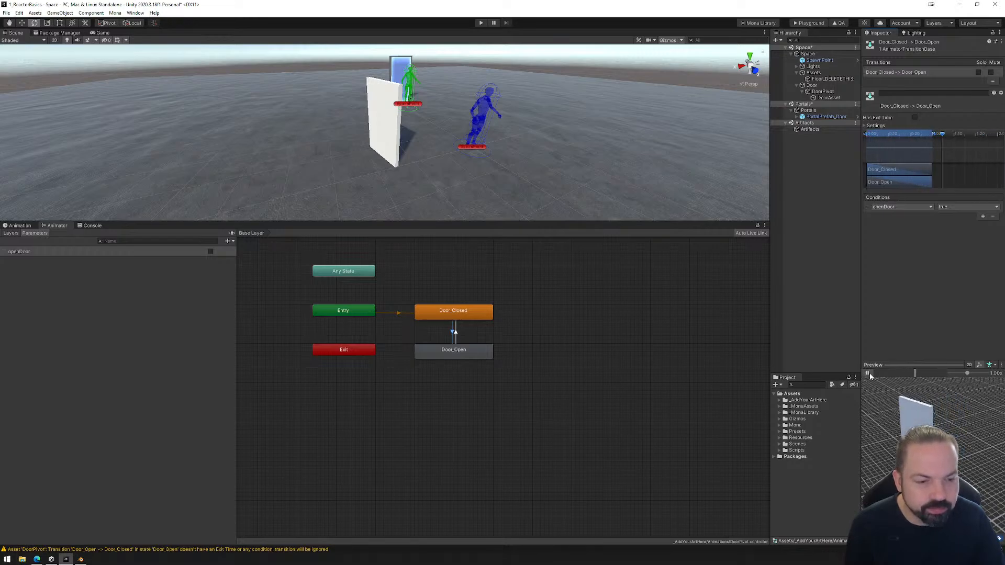
{"action": "left_click", "coordinate": [868, 373]}
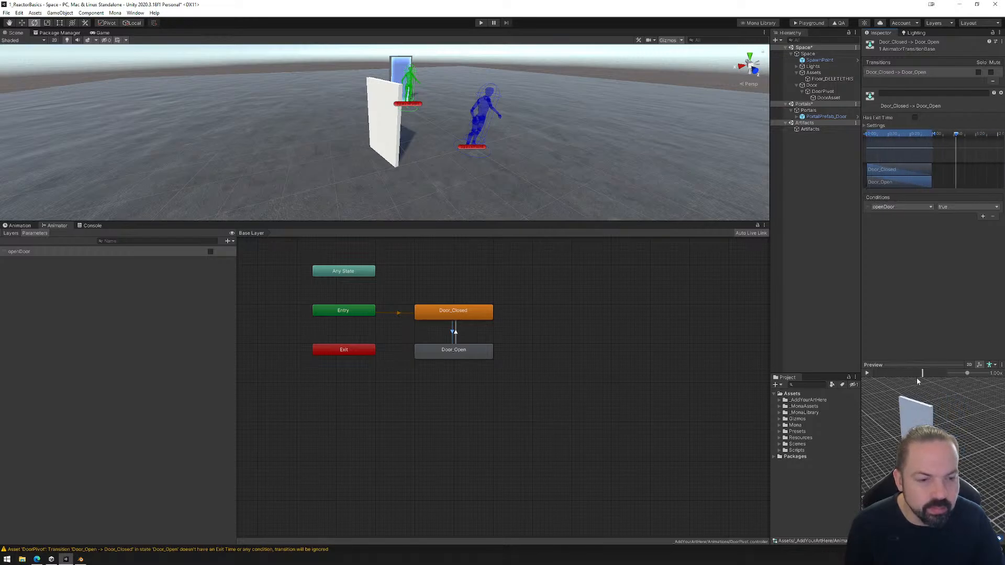
Play the preview of the Door_Open to Door_Closed transition and scrub through the Door_Closed to Door_Open blend.
{"action": "left_click", "coordinate": [456, 332]}
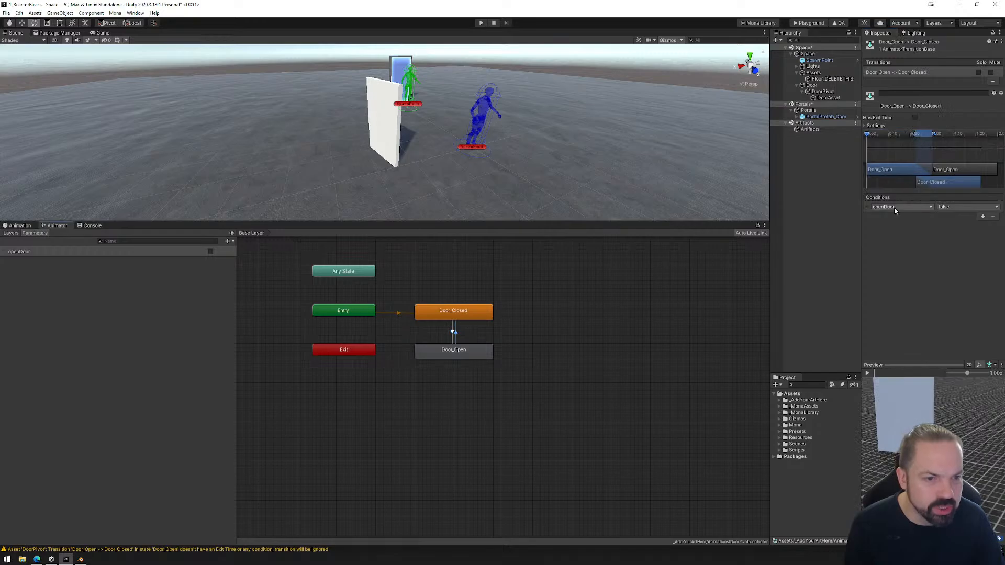
{"action": "left_click", "coordinate": [868, 374]}
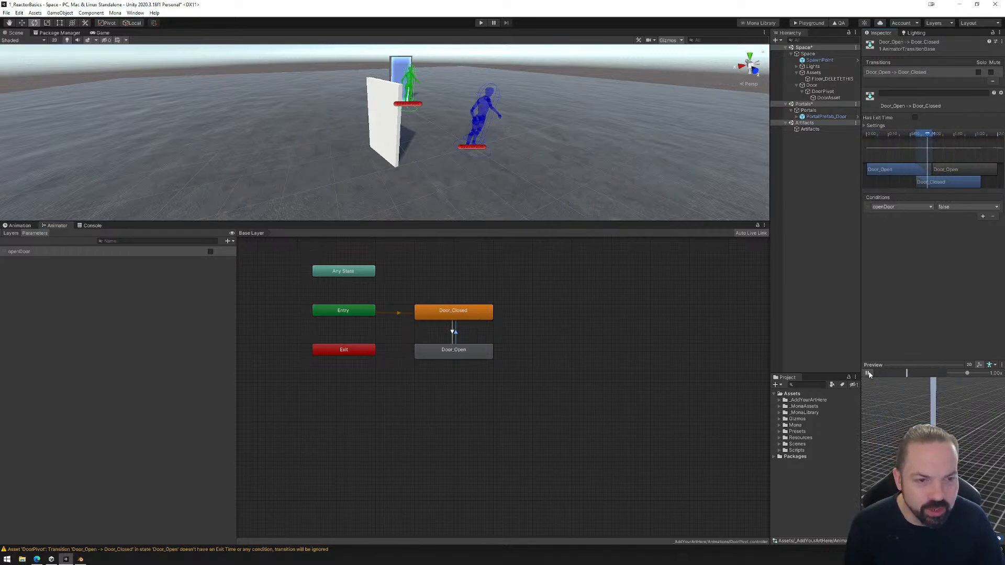
{"action": "left_click", "coordinate": [868, 373]}
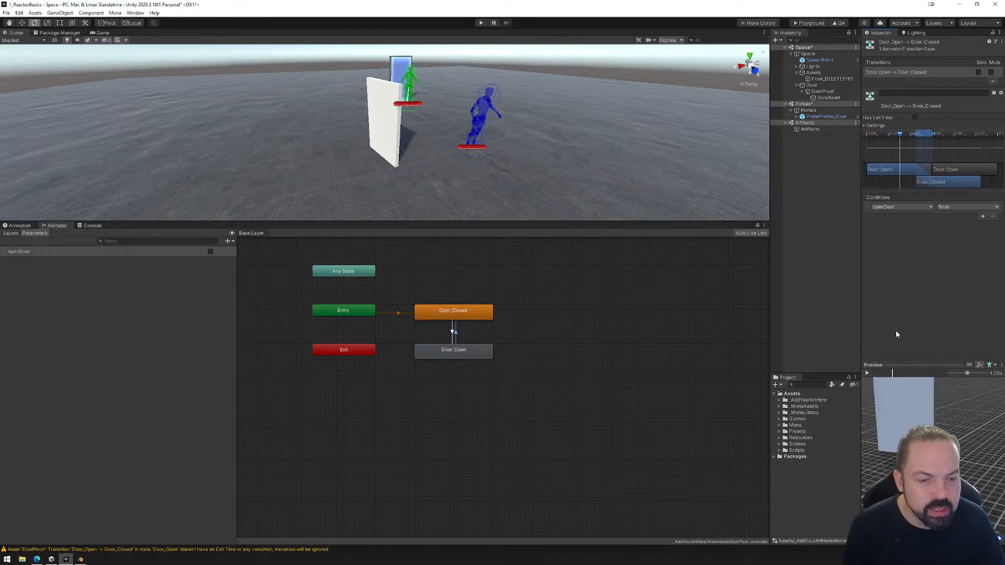
{"action": "left_click", "coordinate": [452, 331]}
{"action": "mouse_move", "coordinate": [876, 131]}
{"action": "left_mouse_down"}
{"action": "mouse_move", "coordinate": [891, 136]}
{"action": "mouse_move", "coordinate": [867, 131]}
{"action": "mouse_move", "coordinate": [891, 135]}
{"action": "left_mouse_up"}
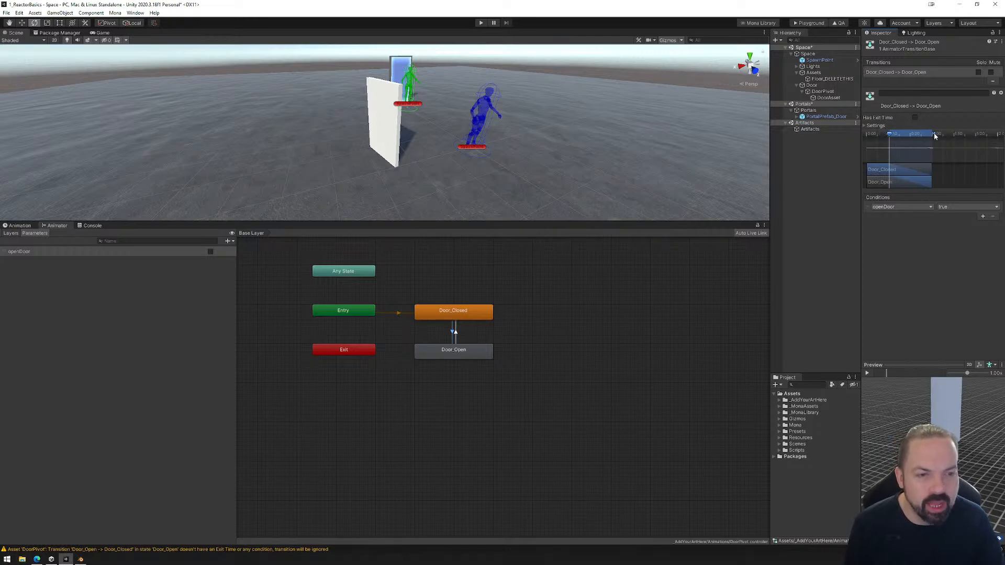
{"action": "left_click", "coordinate": [456, 330]}
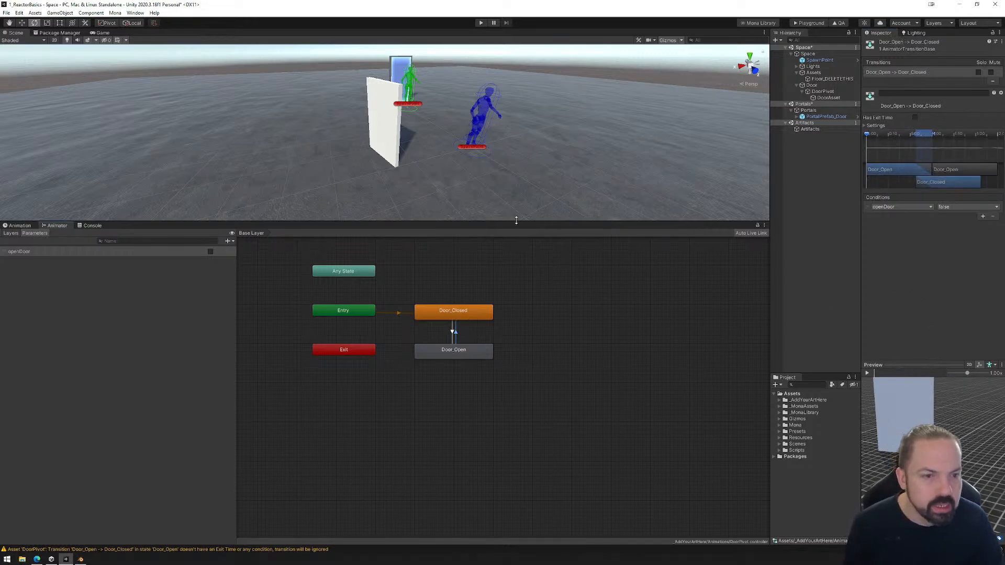
Enlarge the scene view and examine DoorPivot's Animator component and animation clip.
{"action": "left_click_drag", "start_coordinate": [518, 220], "coordinate": [512, 362]}
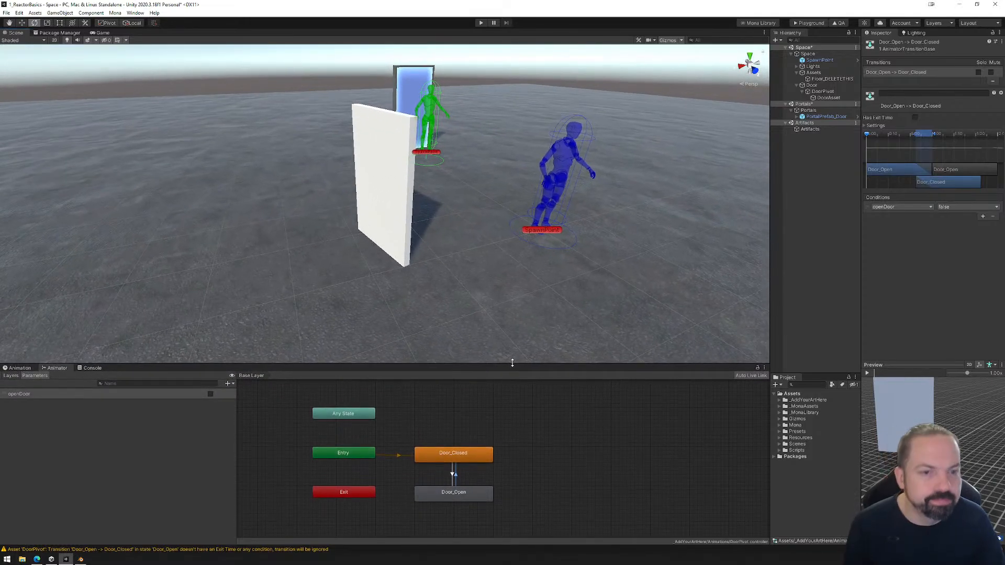
{"action": "left_click", "coordinate": [809, 93]}
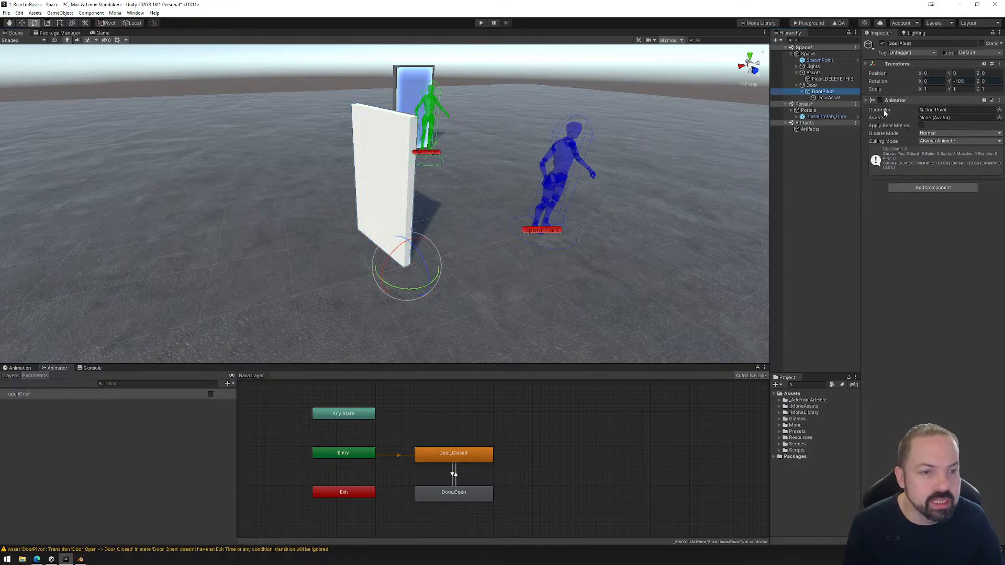
{"action": "left_click", "coordinate": [20, 368]}
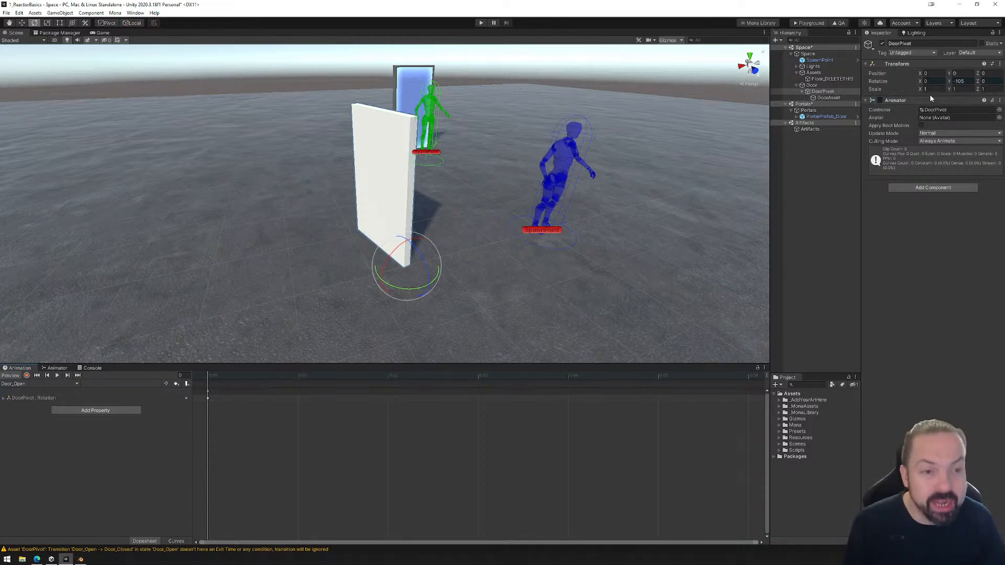
Create an empty child object under Door, beside DoorPivot, and name it R_Door.
{"action": "left_click", "coordinate": [802, 91]}
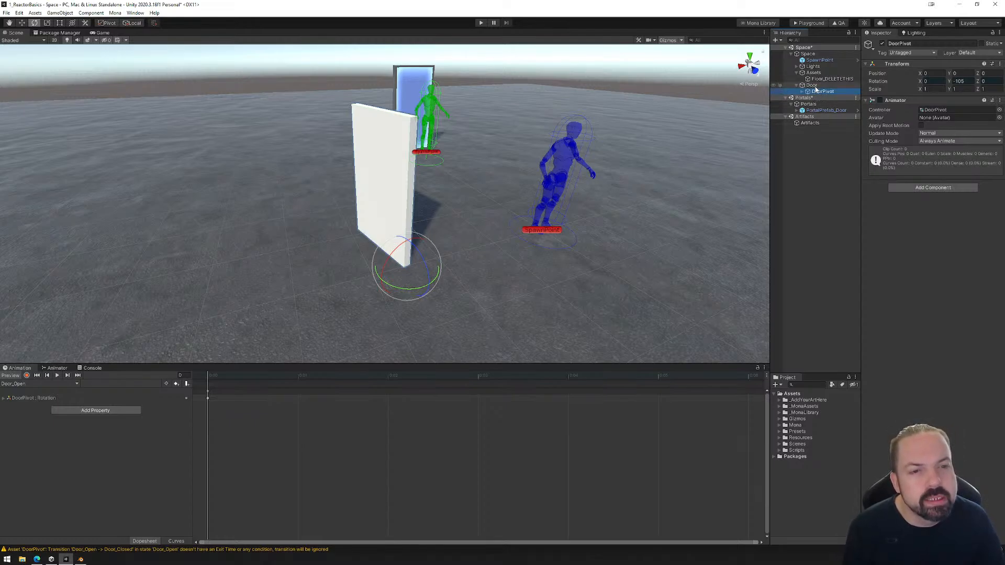
{"action": "right_click", "coordinate": [815, 90]}
{"action": "left_click", "coordinate": [835, 179]}
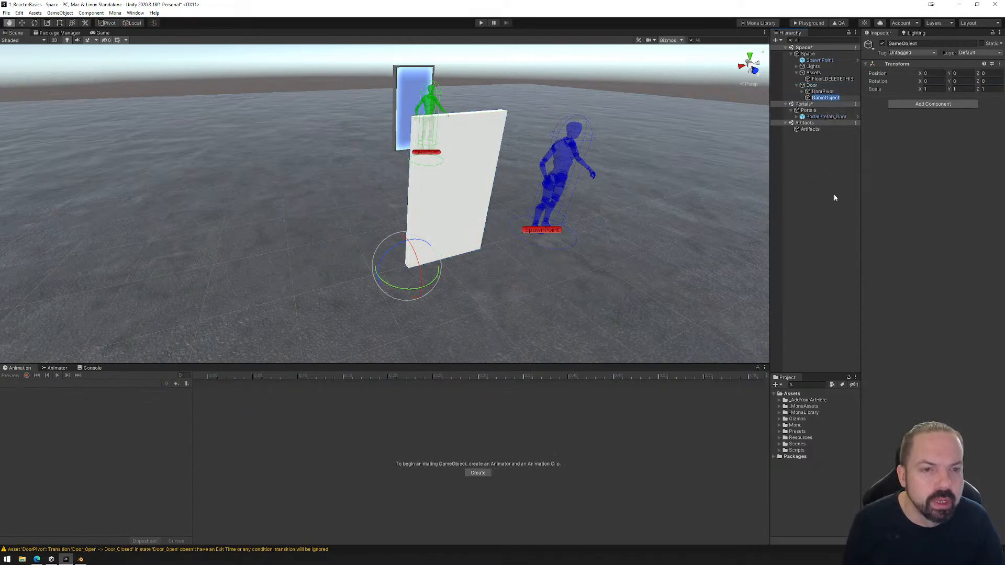
{"action": "type", "text": "R_Do"}
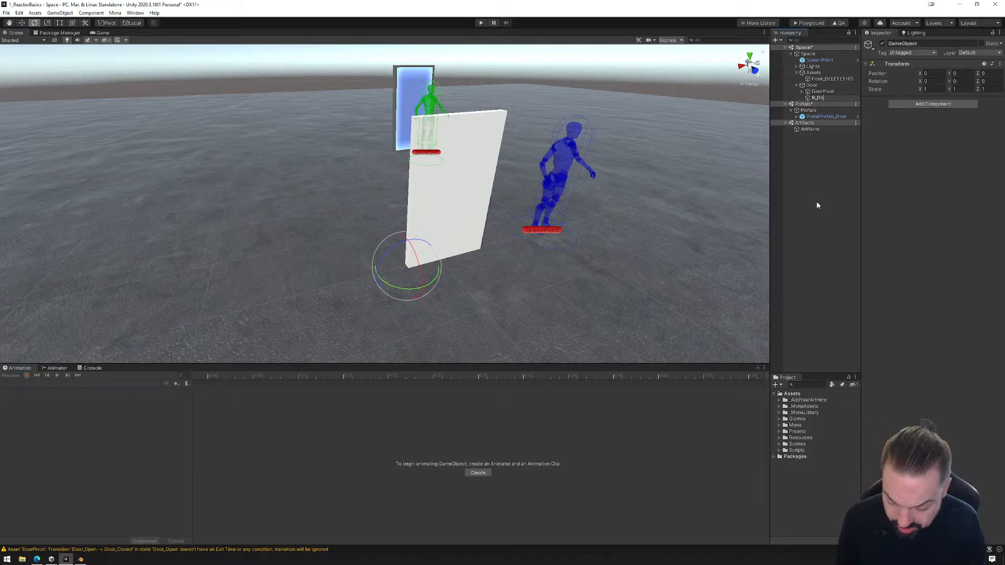
{"action": "type", "text": "r"}
{"action": "key", "text": "Return"}
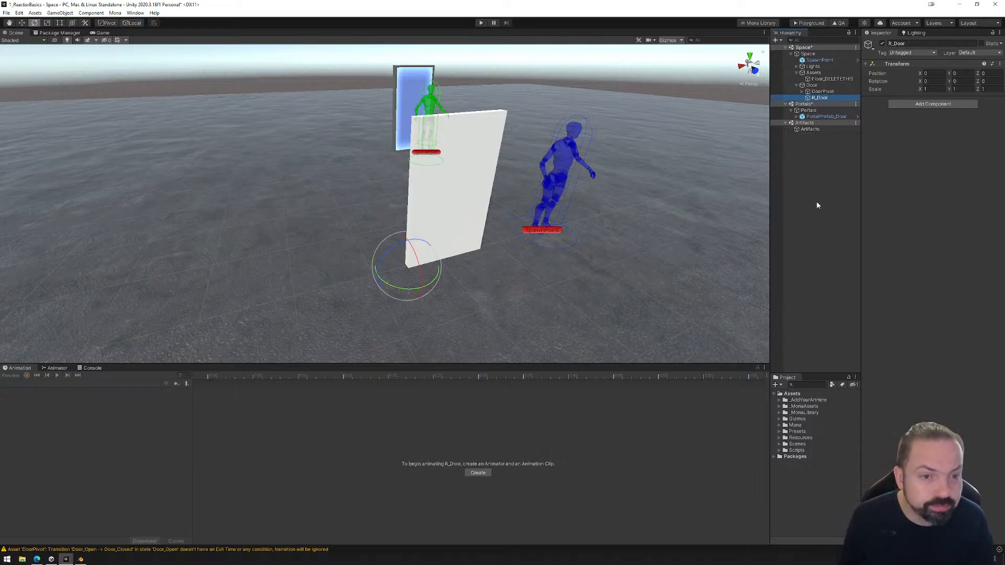
Add a Mona Reactor component and a Box Collider to R_Door.
{"action": "left_click", "coordinate": [927, 104]}
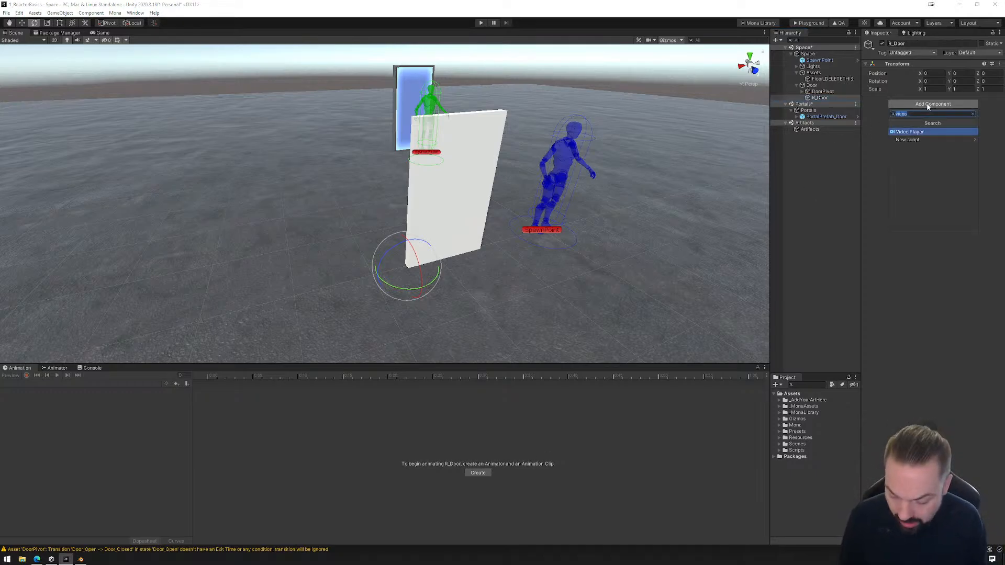
{"action": "type", "text": "rea"}
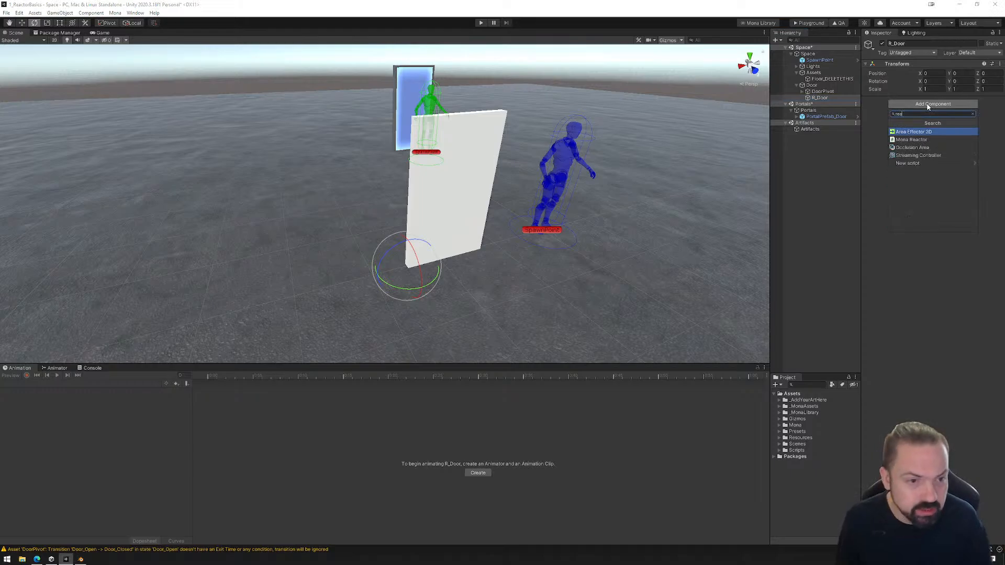
{"action": "left_click", "coordinate": [914, 140]}
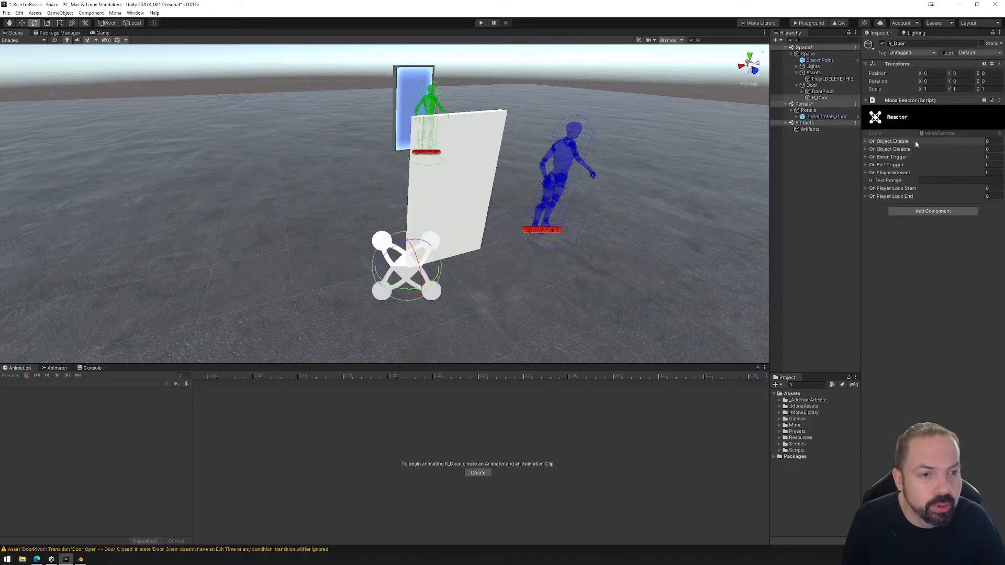
{"action": "left_click", "coordinate": [936, 211]}
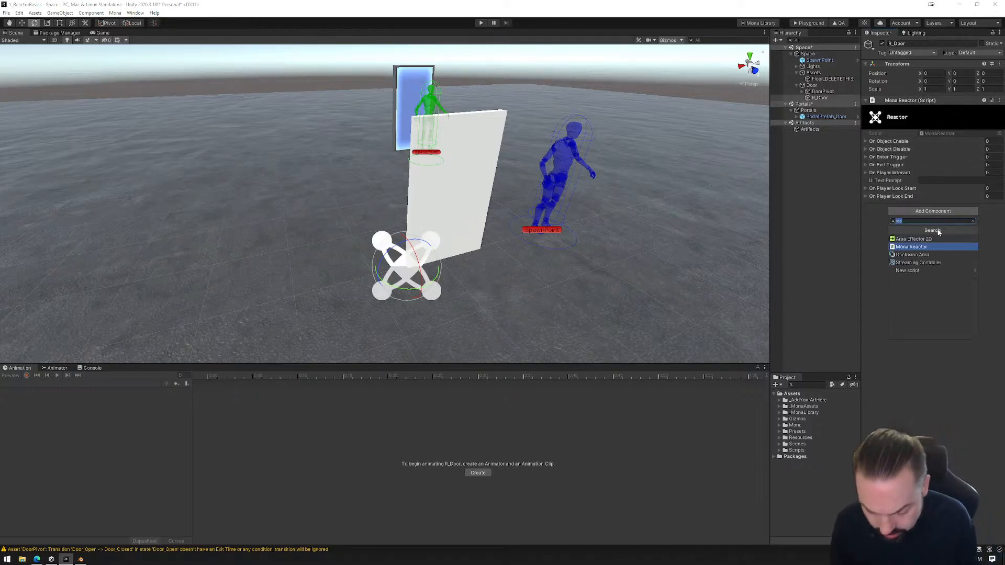
{"action": "type", "text": "box"}
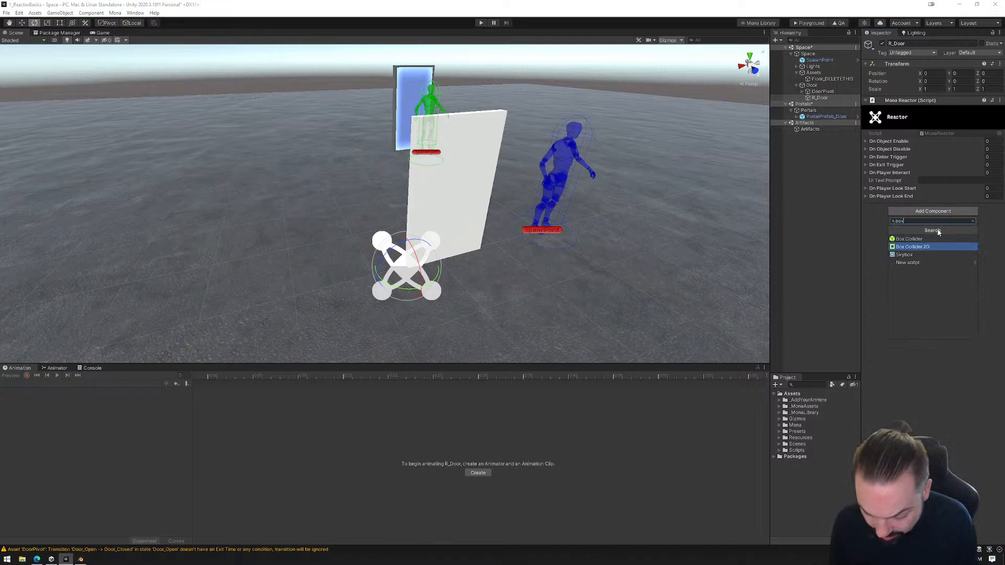
{"action": "left_click", "coordinate": [910, 239]}
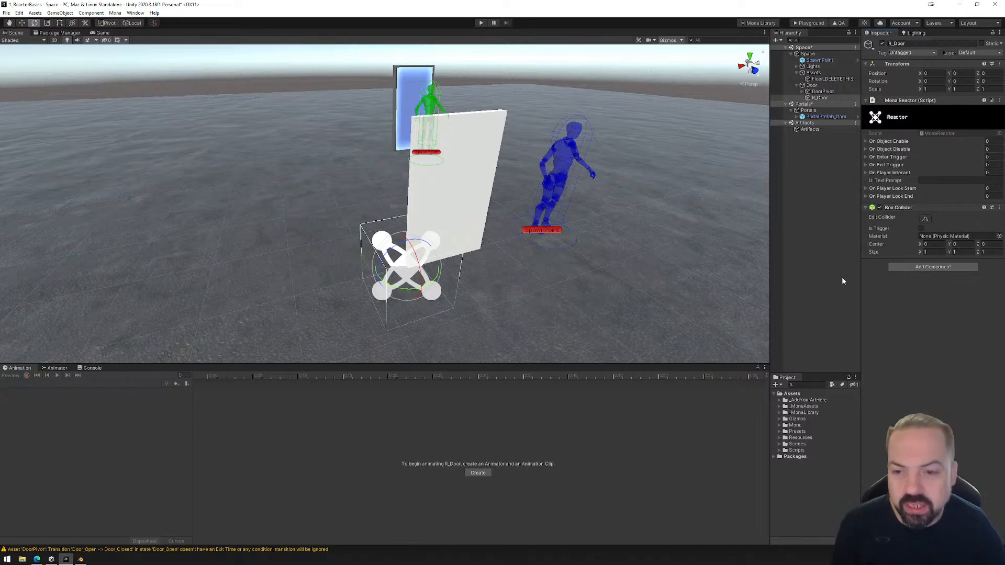
Resize R_Door's Box Collider in top view to about 1.69 along X and 4.03 along Z, extending on both sides of the door.
{"action": "left_click_drag", "start_coordinate": [566, 276], "coordinate": [516, 274], "text": "alt"}
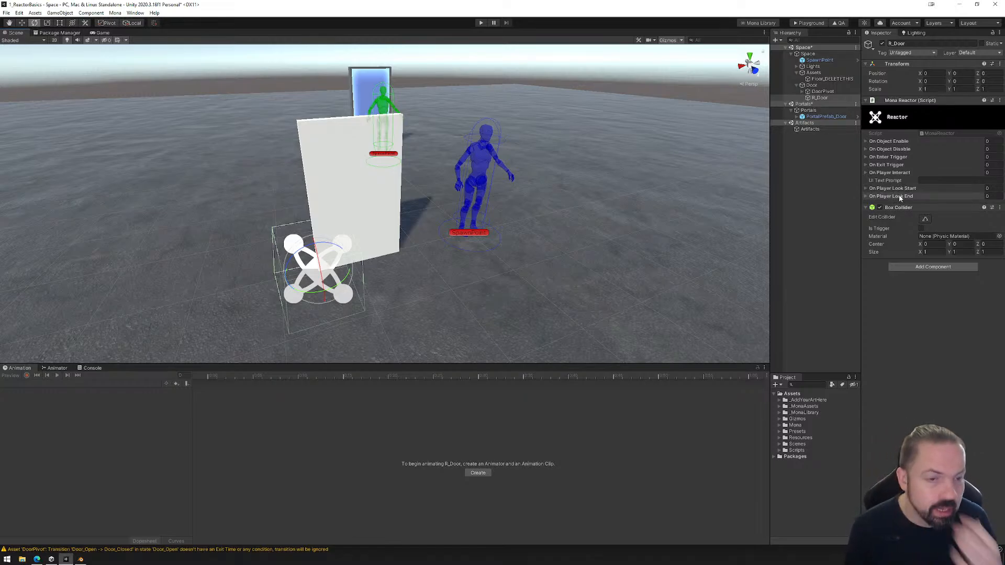
{"action": "left_click", "coordinate": [868, 157]}
{"action": "left_click", "coordinate": [925, 238]}
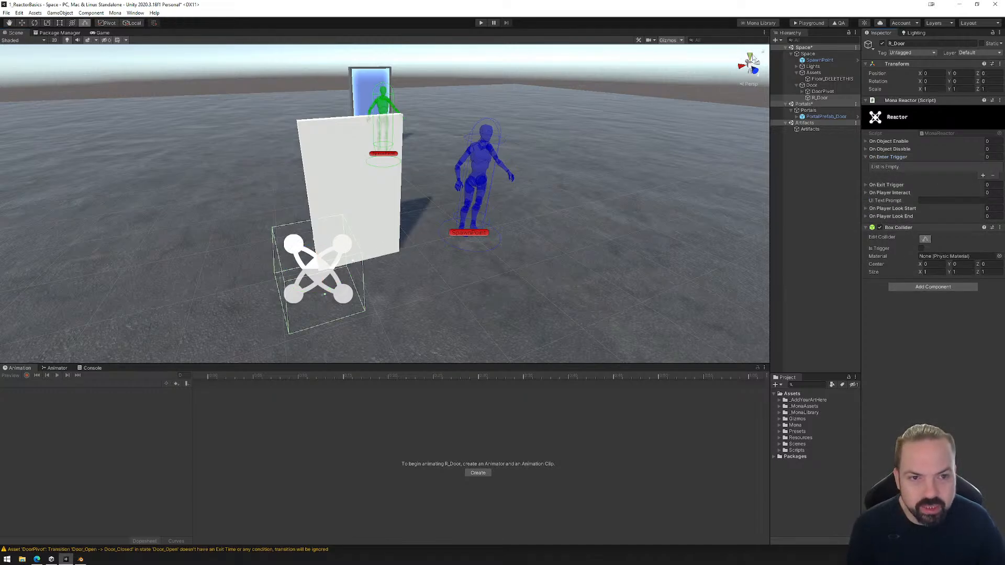
{"action": "left_click", "coordinate": [750, 56]}
{"action": "left_click", "coordinate": [749, 64]}
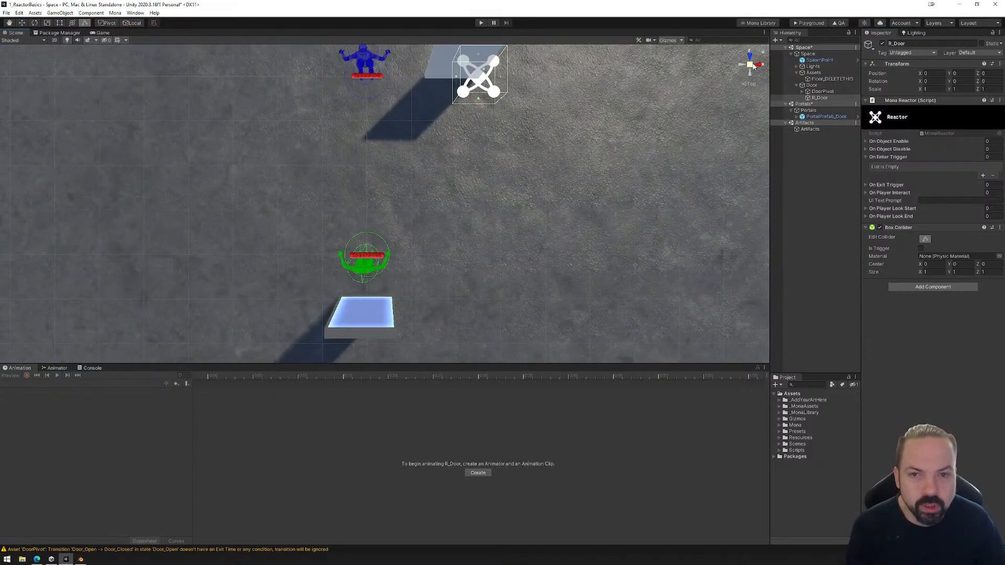
{"action": "left_click_drag", "start_coordinate": [455, 80], "coordinate": [410, 79]}
{"action": "left_click_drag", "start_coordinate": [499, 78], "coordinate": [485, 78]}
{"action": "middle_click_drag", "start_coordinate": [485, 103], "coordinate": [508, 229]}
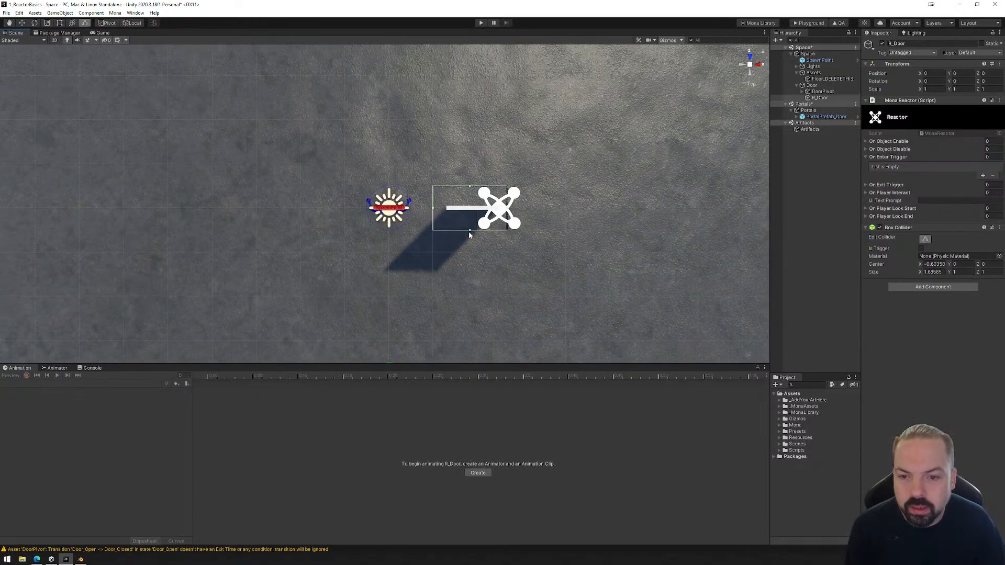
{"action": "left_click_drag", "start_coordinate": [470, 232], "coordinate": [471, 298]}
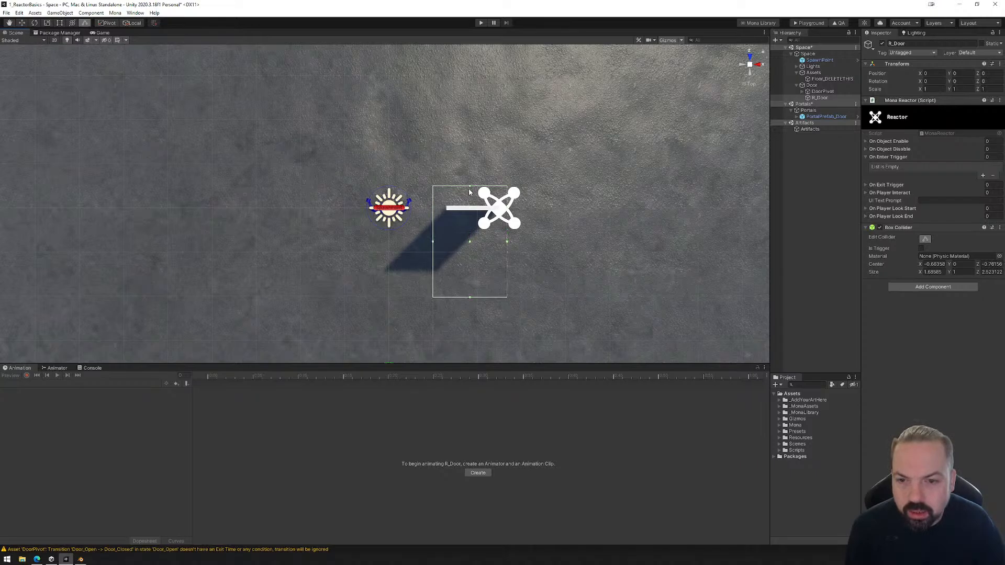
{"action": "left_click_drag", "start_coordinate": [470, 187], "coordinate": [470, 121]}
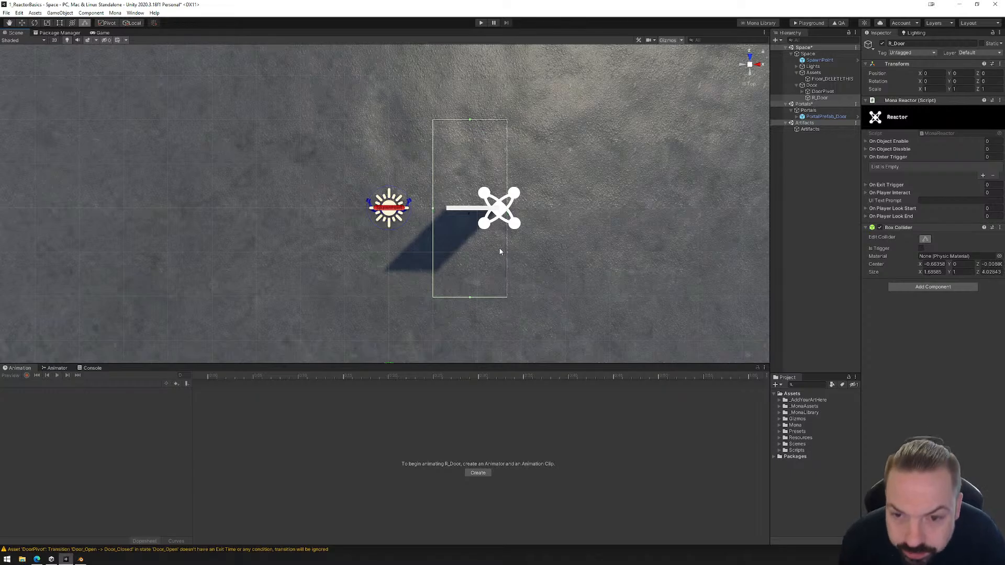
Hide the scene gizmos and widen the Box Collider to about 1.81 along X, past the door's hinge edge.
{"action": "left_click", "coordinate": [682, 40]}
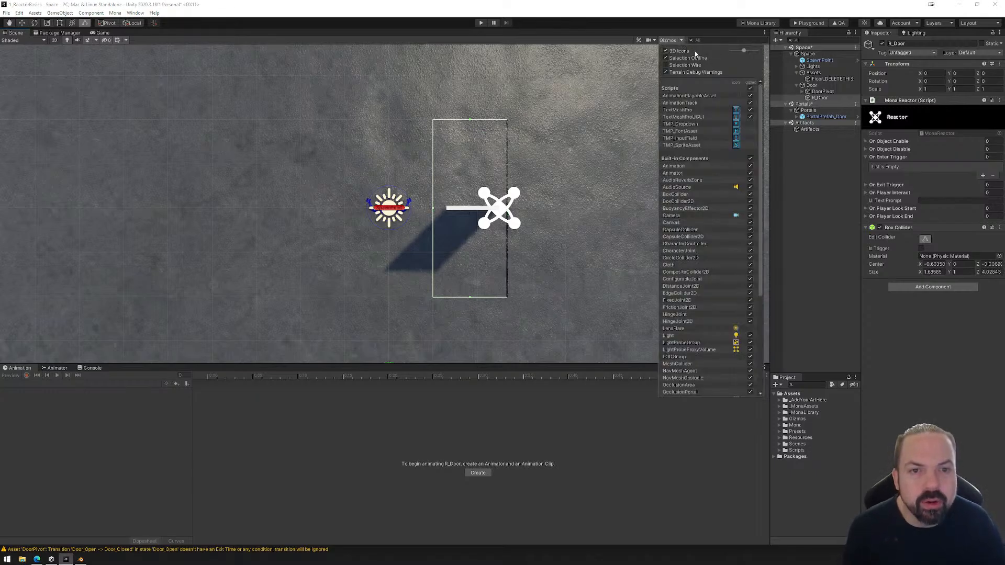
{"action": "left_click_drag", "start_coordinate": [740, 50], "coordinate": [744, 55]}
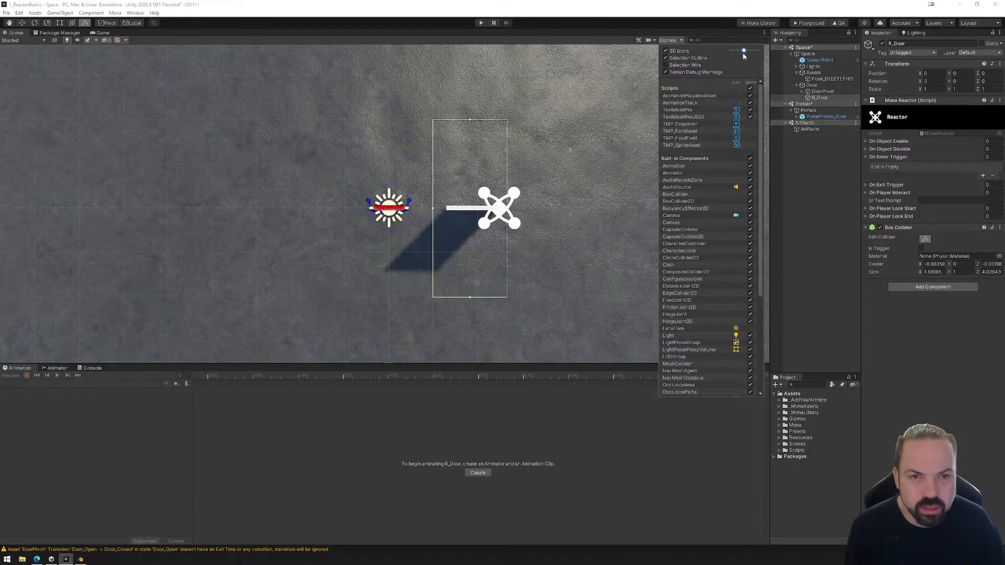
{"action": "left_click", "coordinate": [668, 40]}
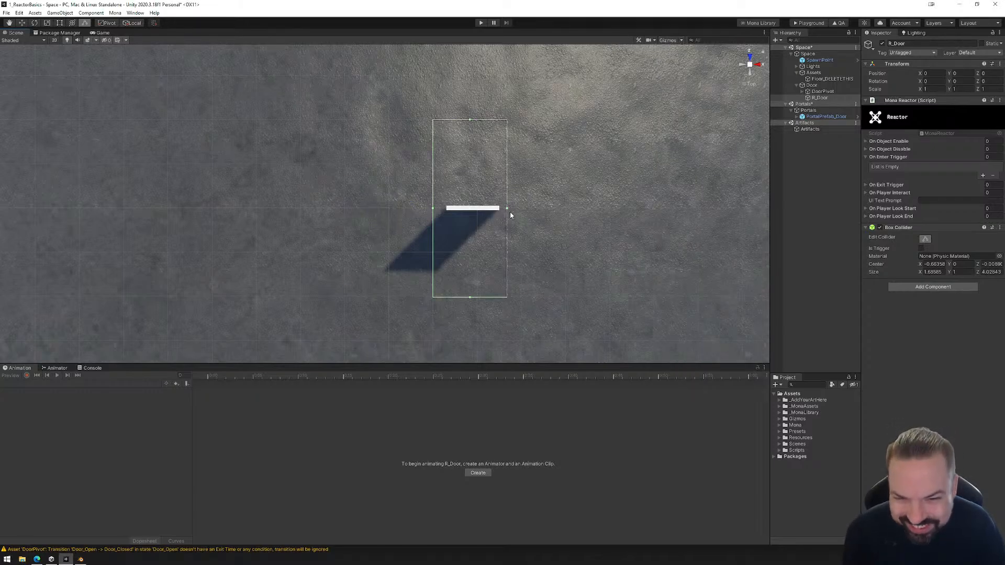
{"action": "left_click_drag", "start_coordinate": [507, 208], "coordinate": [513, 210]}
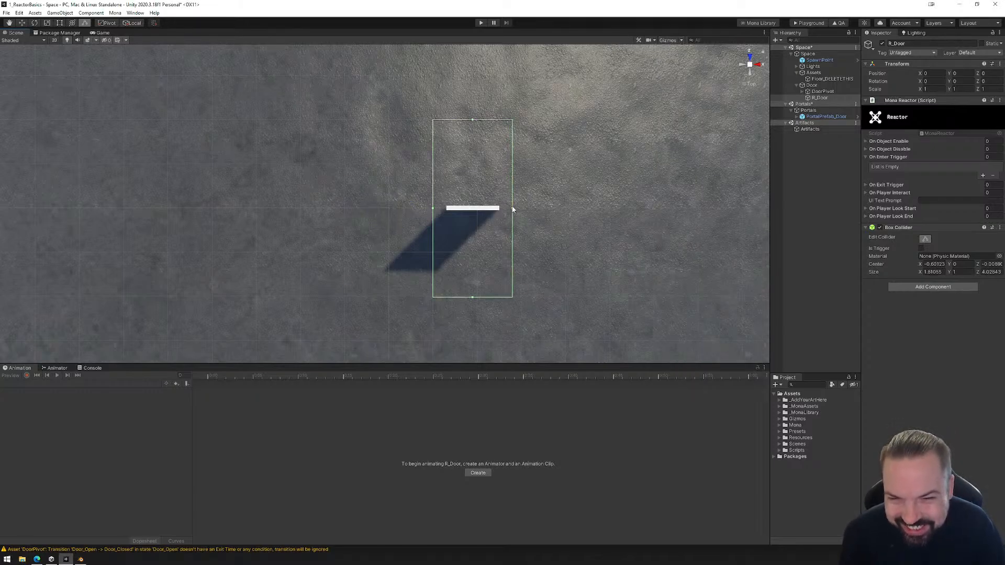
Toggle the scene gizmos on and off again and try the 3D icon size setting.
{"action": "left_click", "coordinate": [668, 40]}
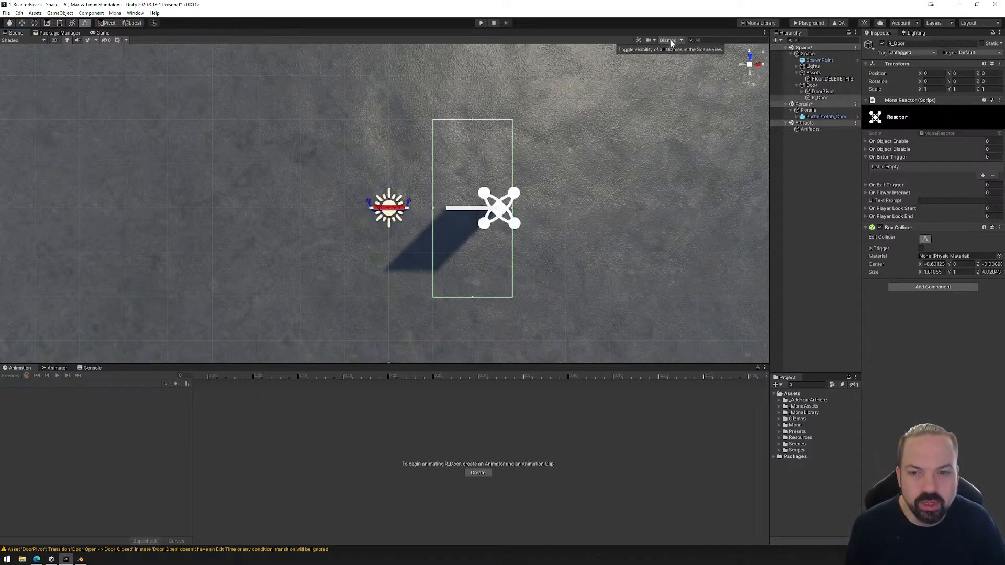
{"action": "left_click", "coordinate": [670, 41]}
{"action": "left_click", "coordinate": [681, 41]}
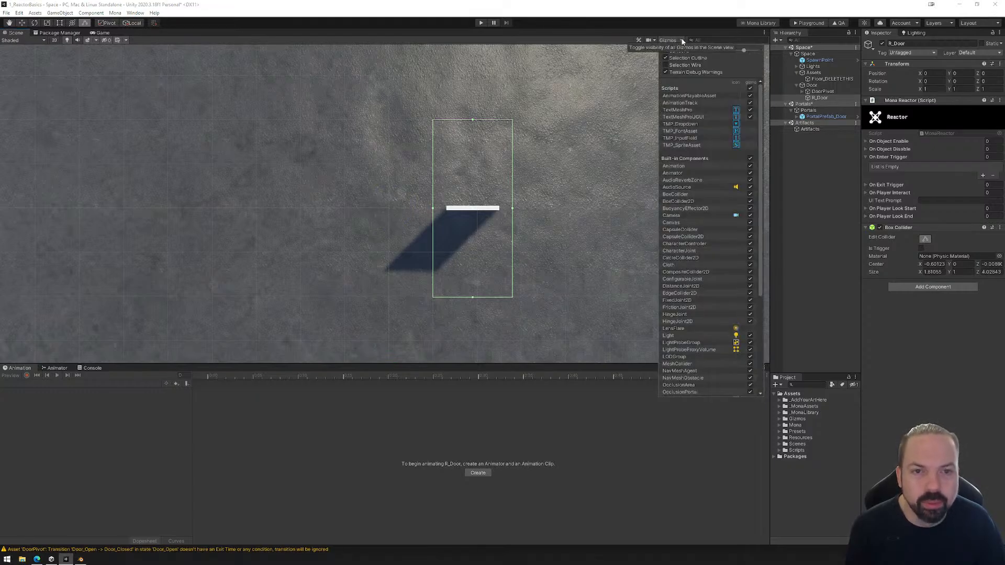
{"action": "left_click_drag", "start_coordinate": [742, 50], "coordinate": [737, 50]}
{"action": "left_click", "coordinate": [682, 41]}
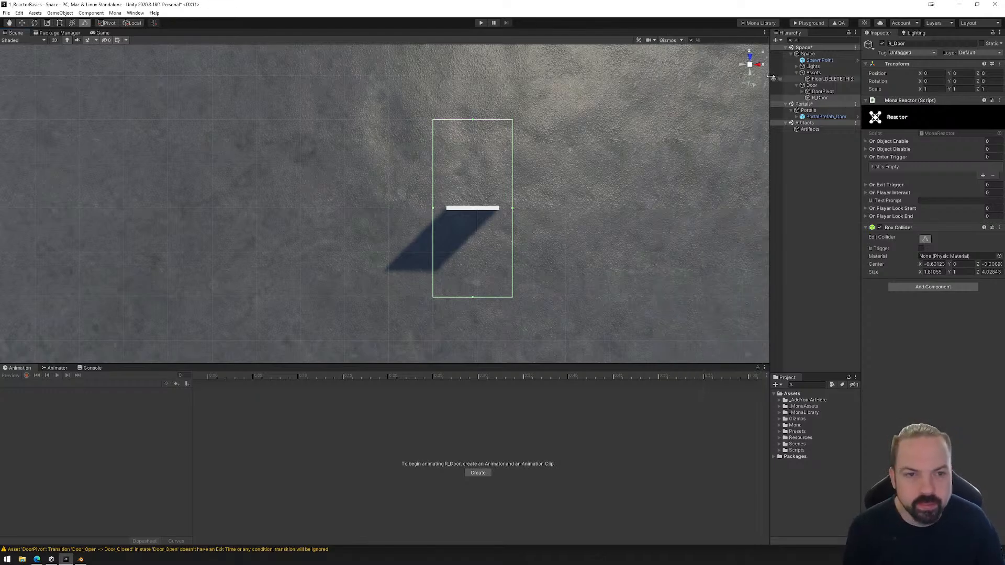
Adjust the Box Collider's height in elevation view to about 2.30, reaching from the door's base to above its top edge.
{"action": "left_click", "coordinate": [752, 76]}
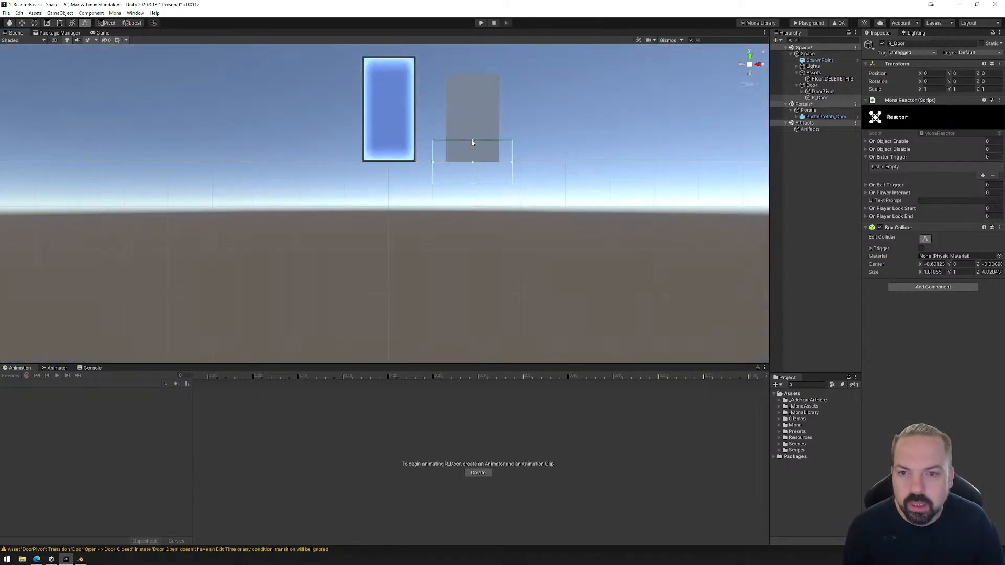
{"action": "left_click_drag", "start_coordinate": [472, 141], "coordinate": [484, 61]}
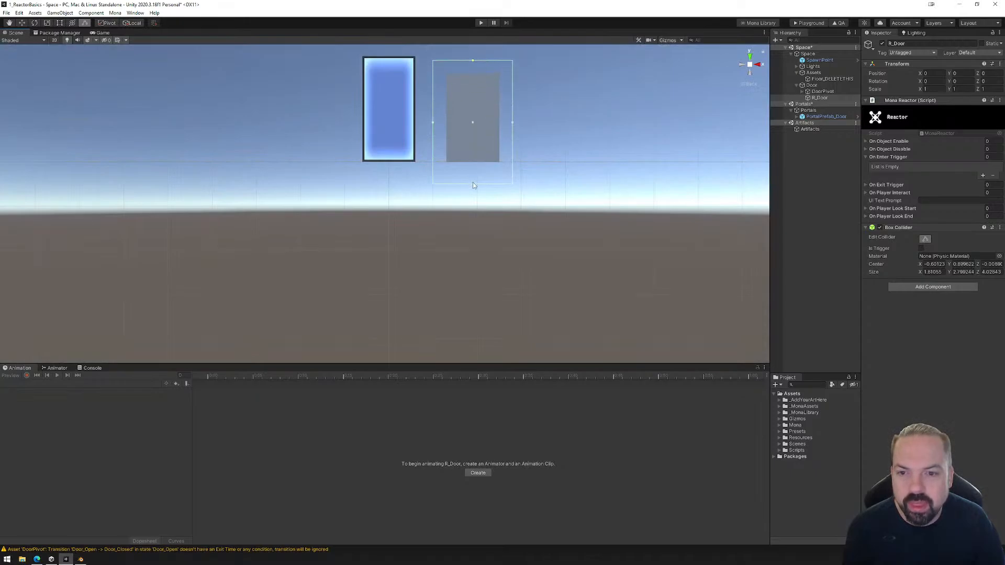
{"action": "left_click_drag", "start_coordinate": [474, 187], "coordinate": [551, 196]}
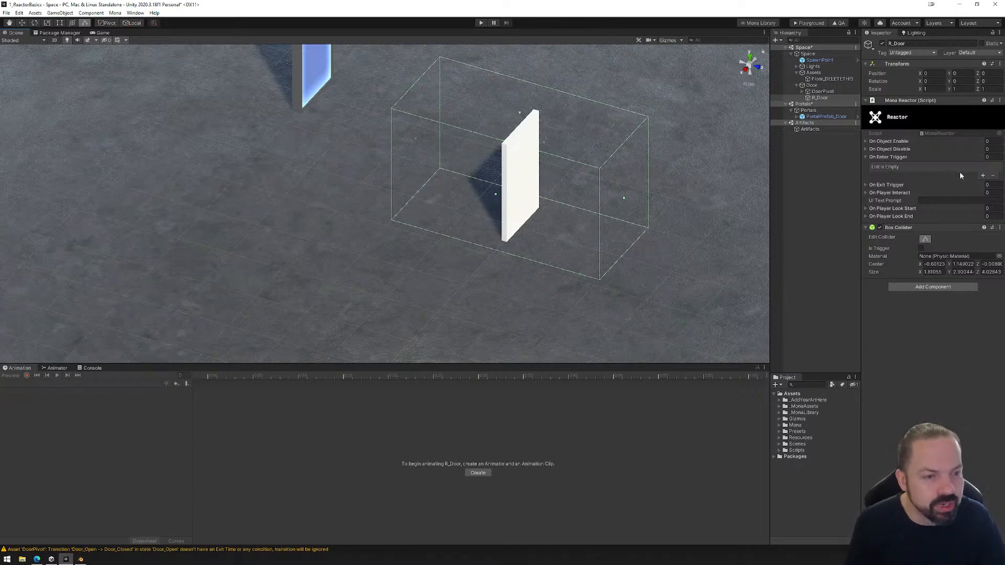
Add an On Enter Trigger element to the Mona Reactor, name it OpenDoor and keep its operation as Set.
{"action": "left_click", "coordinate": [983, 176]}
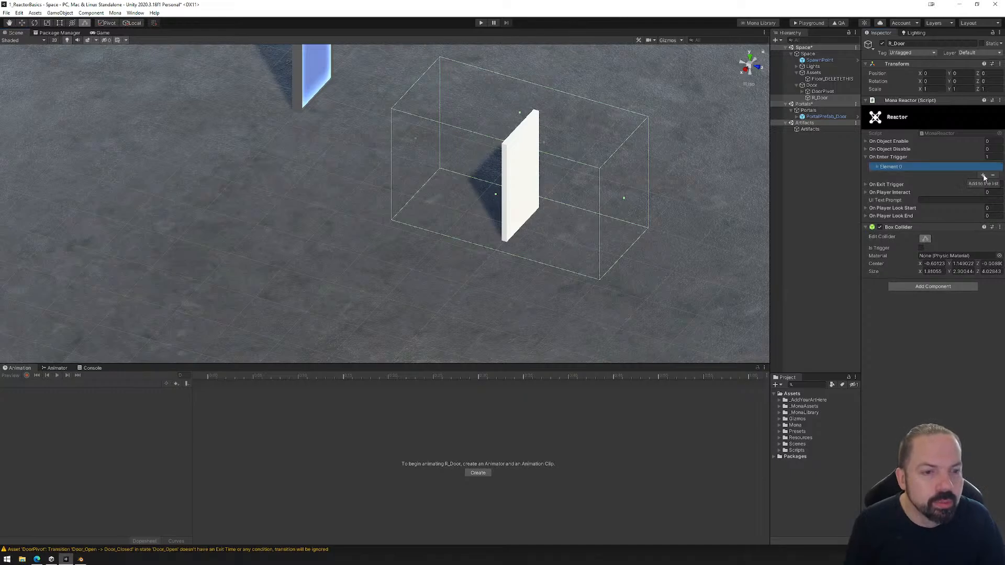
{"action": "left_click", "coordinate": [886, 168]}
{"action": "left_click", "coordinate": [953, 175]}
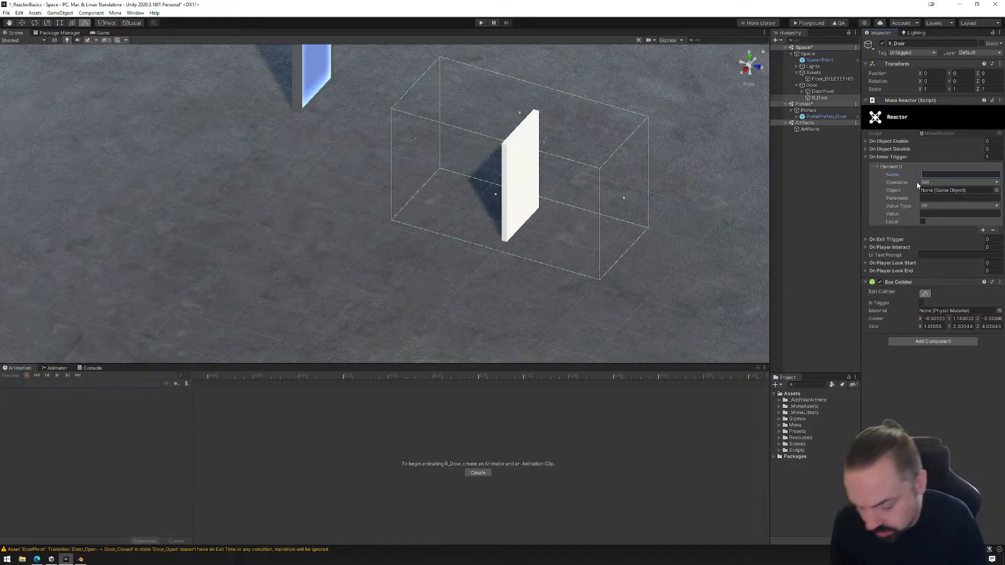
{"action": "type", "text": "OpenDoor"}
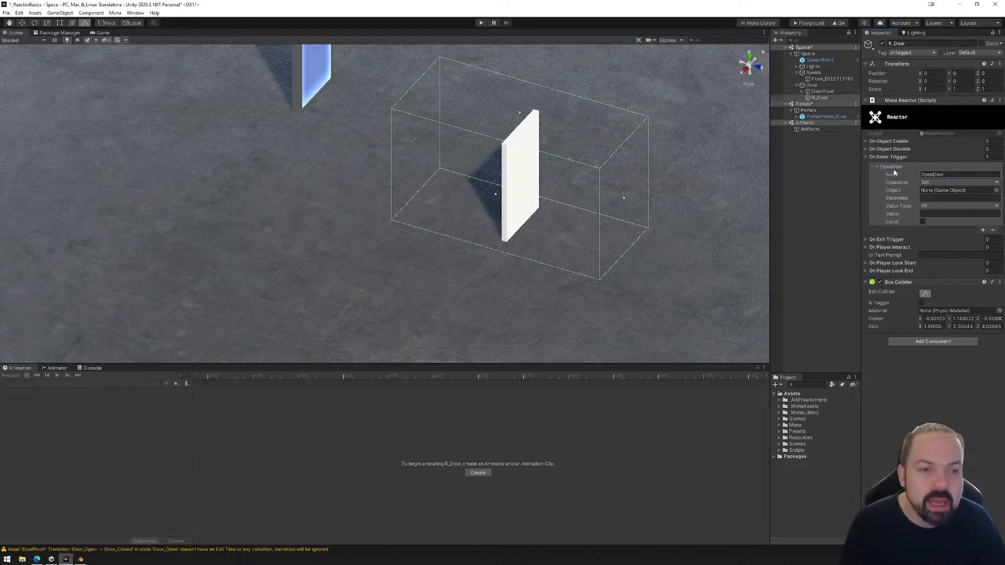
{"action": "left_click", "coordinate": [938, 183]}
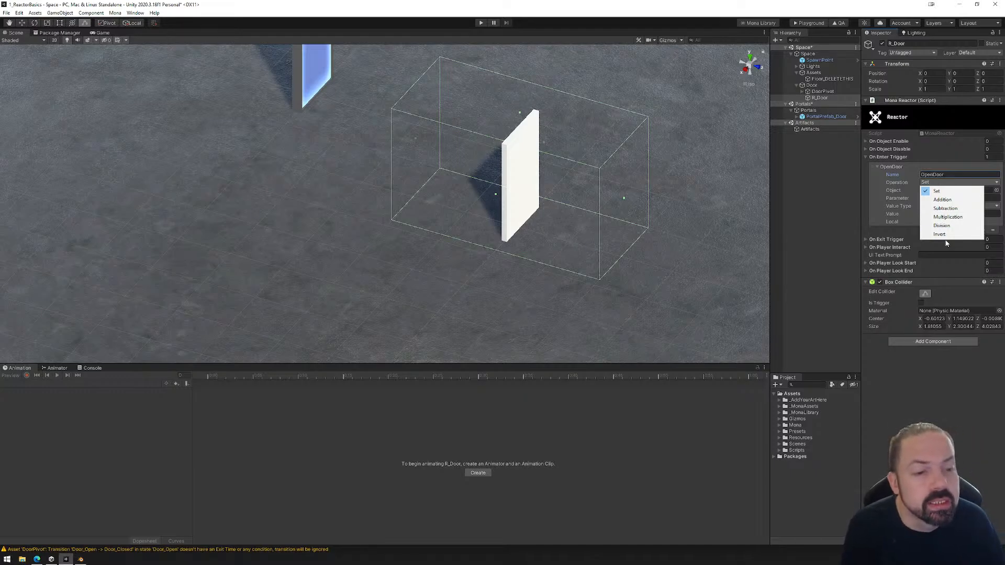
{"action": "left_click", "coordinate": [939, 191]}
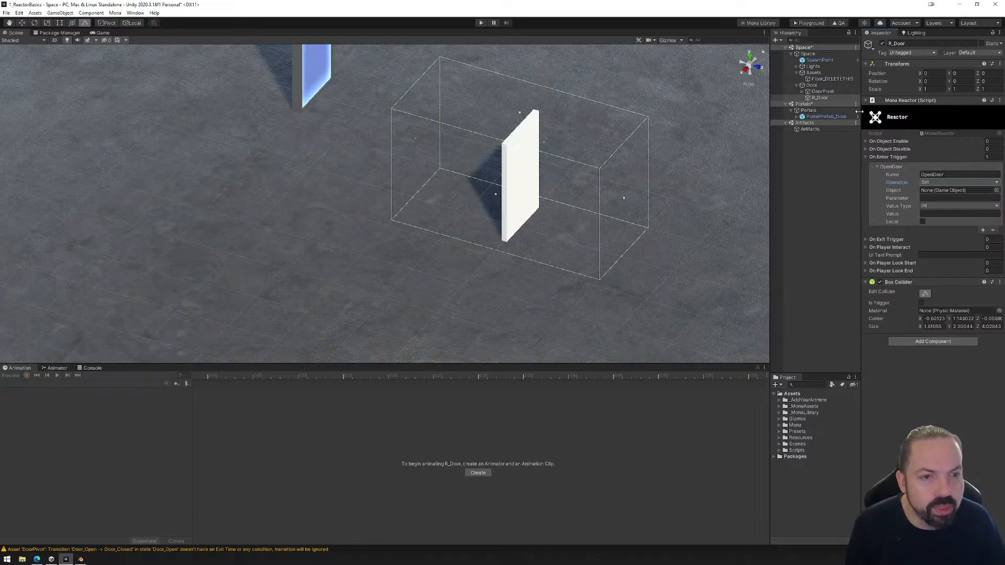
Assign DoorPivot as the target object of R_Door's OpenDoor reaction.
{"action": "left_click", "coordinate": [802, 92]}
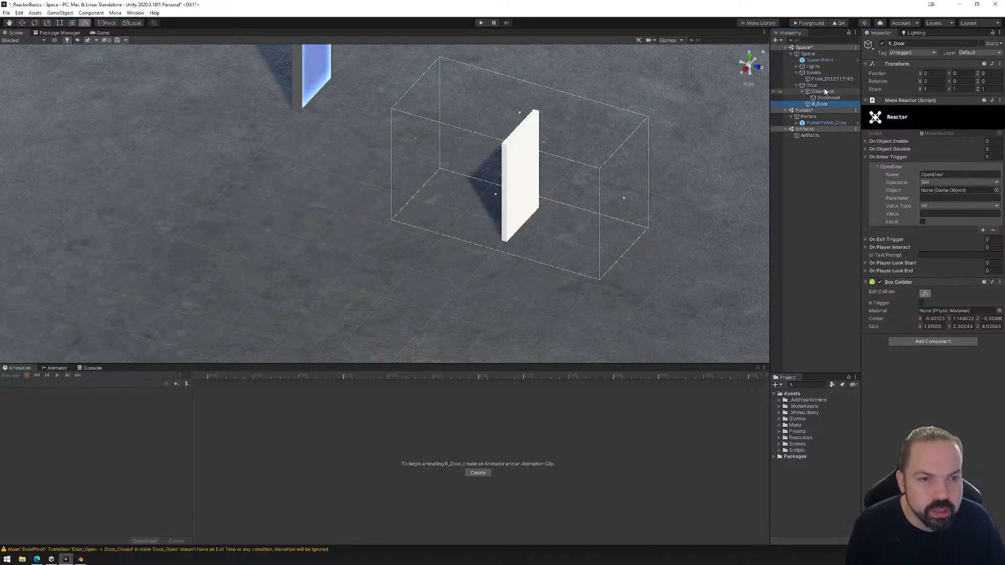
{"action": "left_click", "coordinate": [823, 92]}
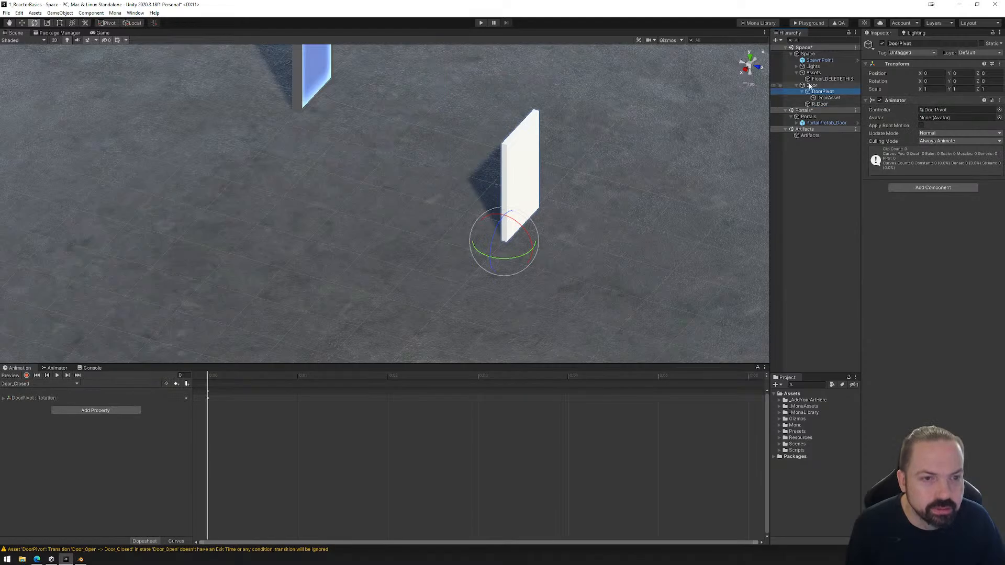
{"action": "left_click", "coordinate": [822, 105]}
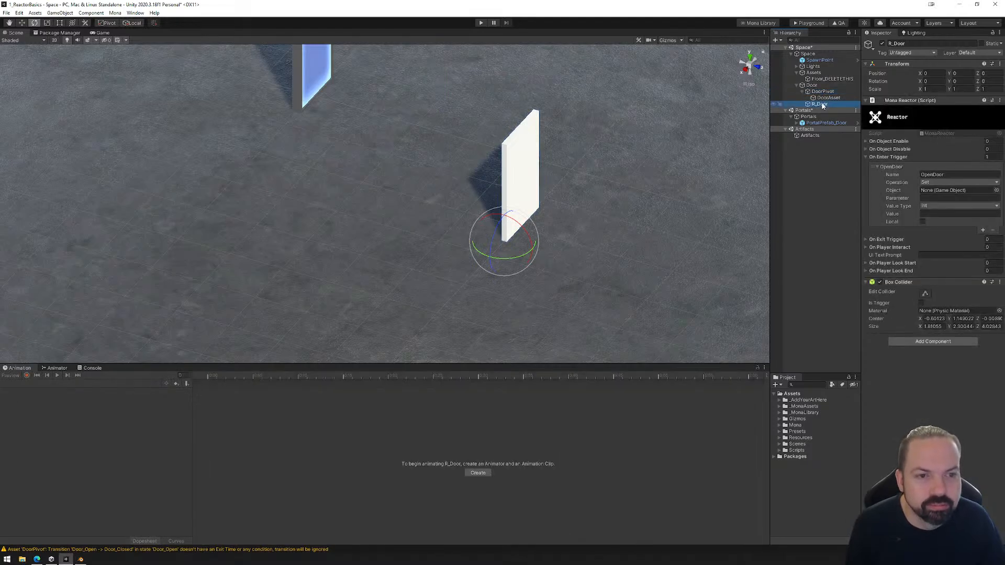
{"action": "left_click_drag", "start_coordinate": [819, 93], "coordinate": [949, 194]}
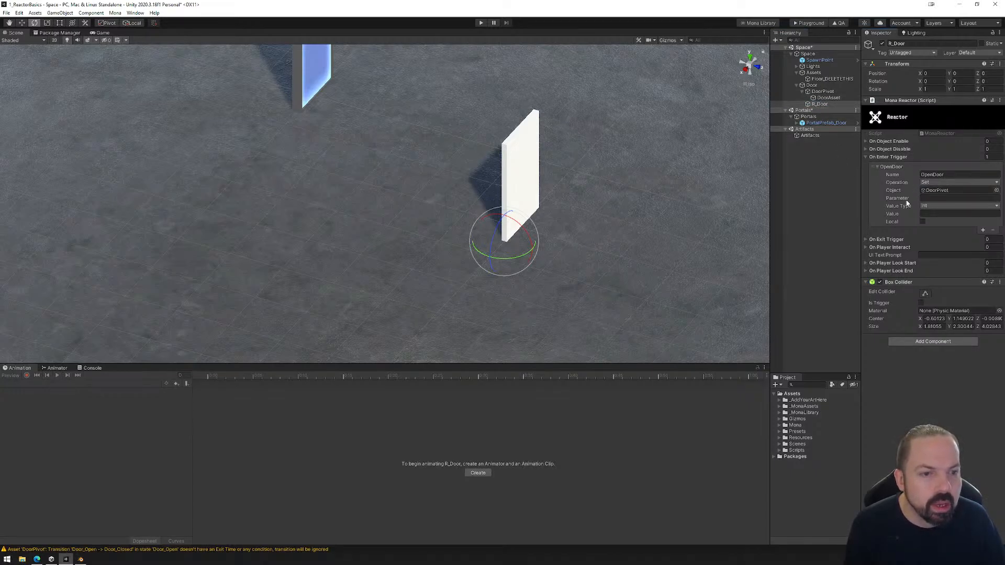
Set the OpenDoor reaction's parameter to openDoor, matching the Animator parameter, with value type Boolean and value true.
{"action": "left_click", "coordinate": [926, 199]}
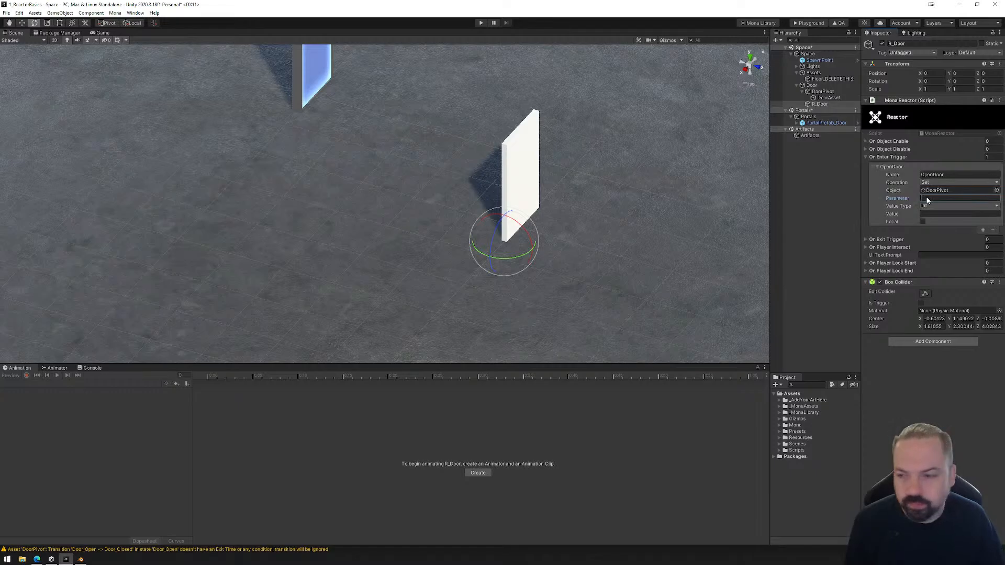
{"action": "left_click", "coordinate": [56, 369]}
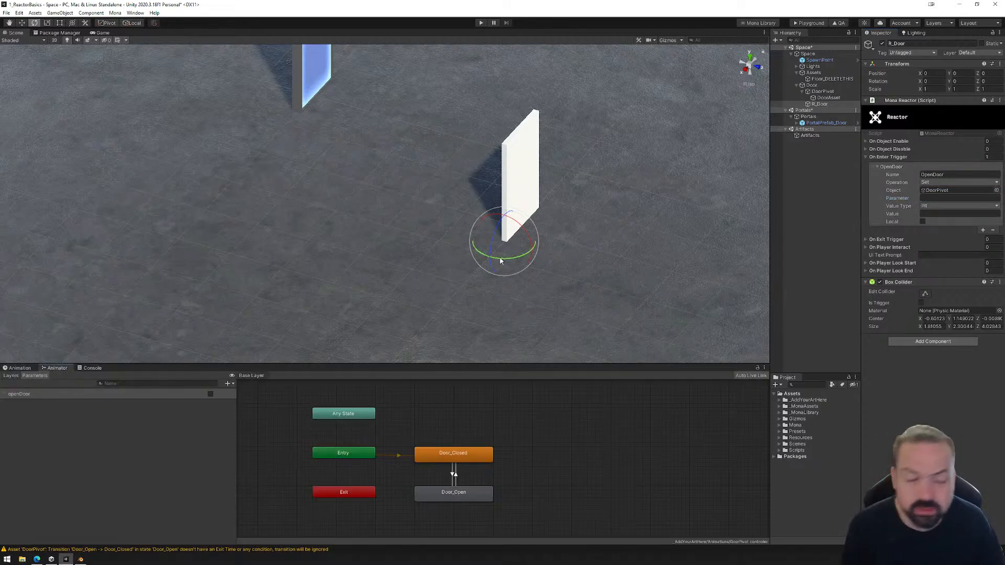
{"action": "left_click", "coordinate": [942, 199]}
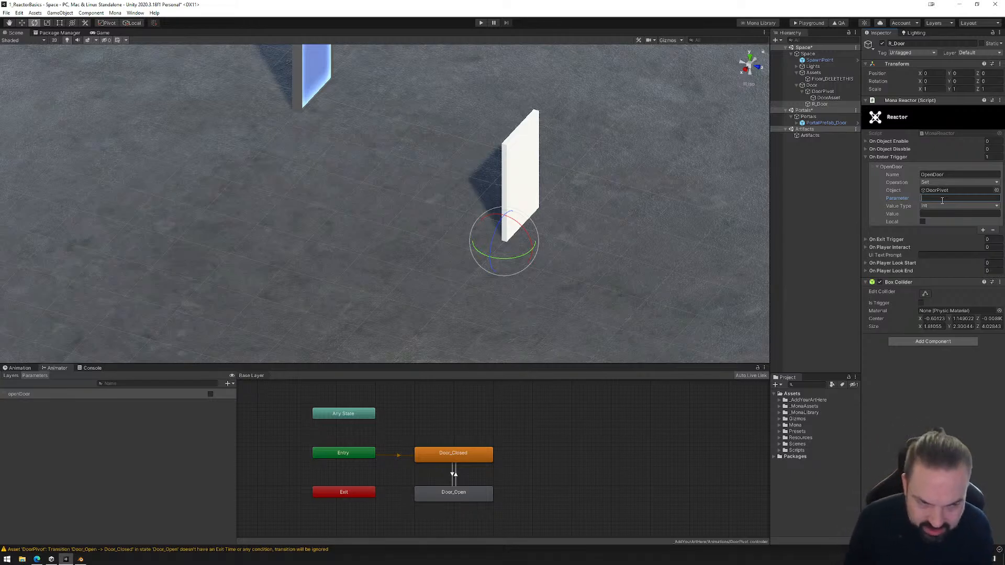
{"action": "type", "text": "op"}
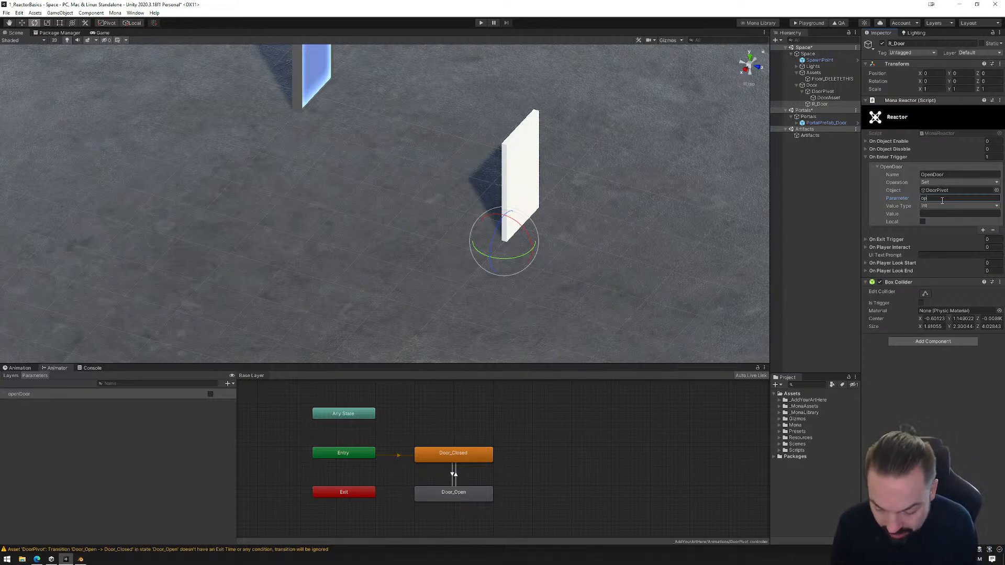
{"action": "type", "text": "enDoor"}
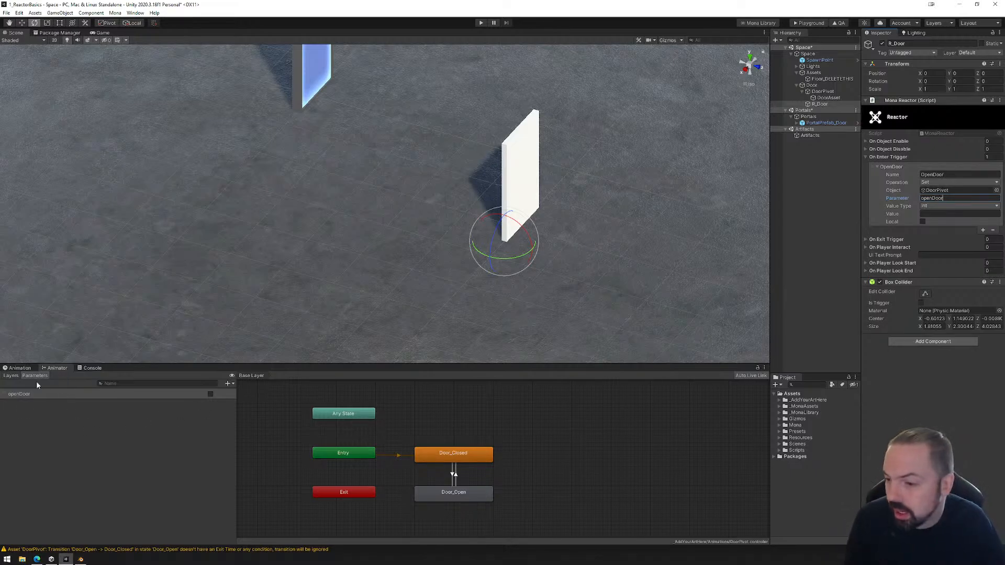
{"action": "left_click", "coordinate": [931, 206]}
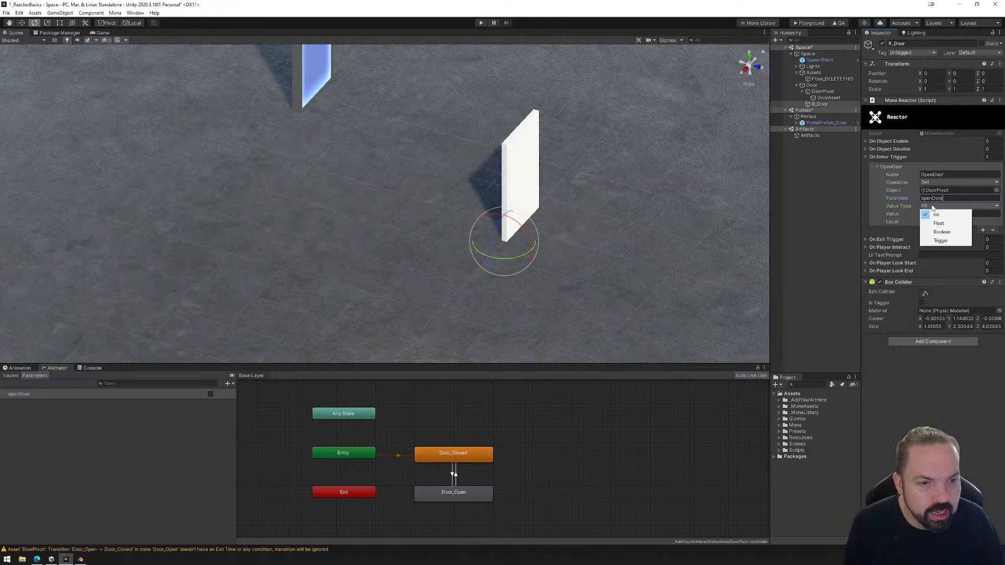
{"action": "left_click", "coordinate": [940, 232]}
{"action": "left_click", "coordinate": [936, 213]}
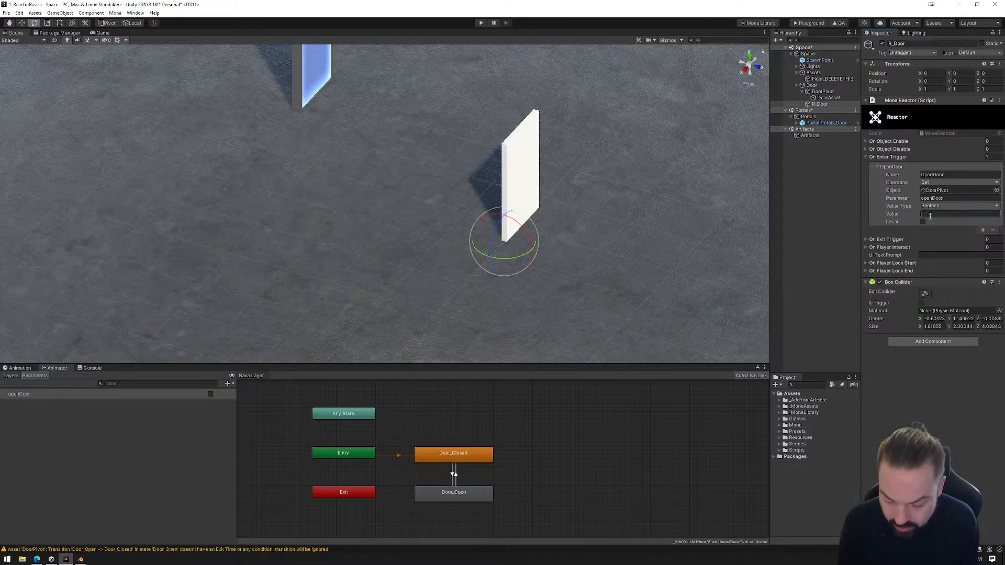
{"action": "type", "text": "true"}
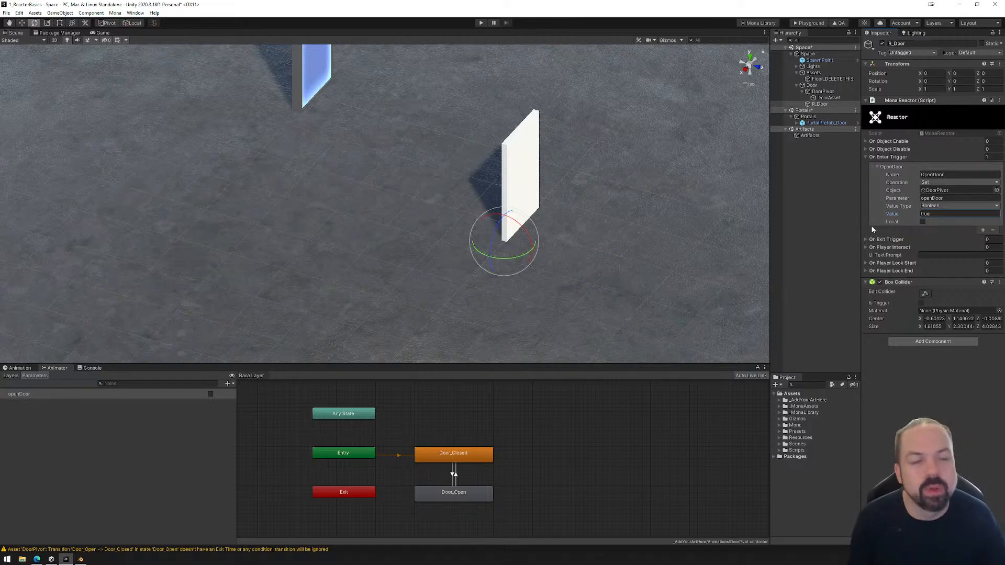
Add an On Exit Trigger element to R_Door's Mona Reactor, name it CloseDoor and keep its operation as Set.
{"action": "left_click", "coordinate": [803, 92]}
{"action": "left_click", "coordinate": [803, 92]}
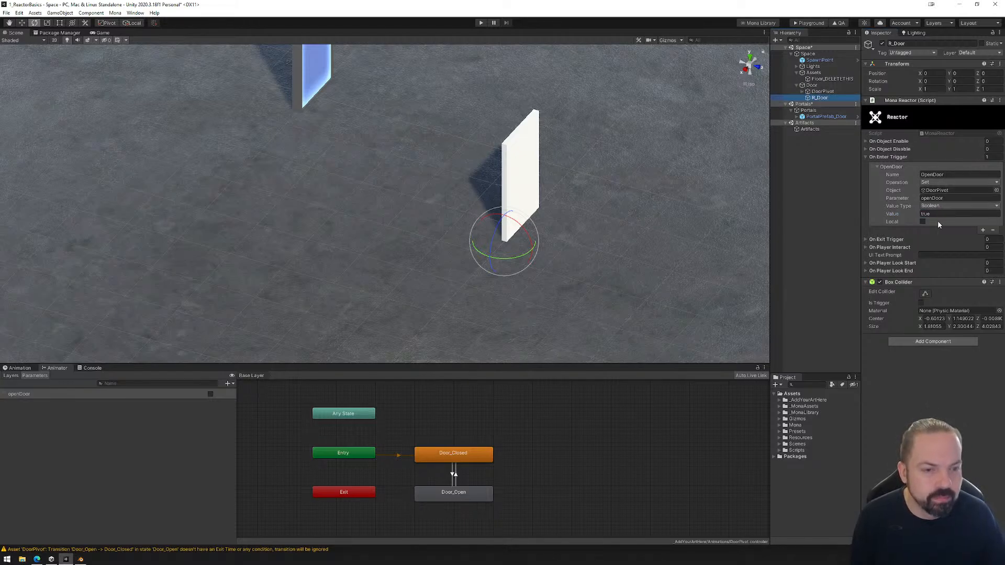
{"action": "left_click", "coordinate": [867, 240]}
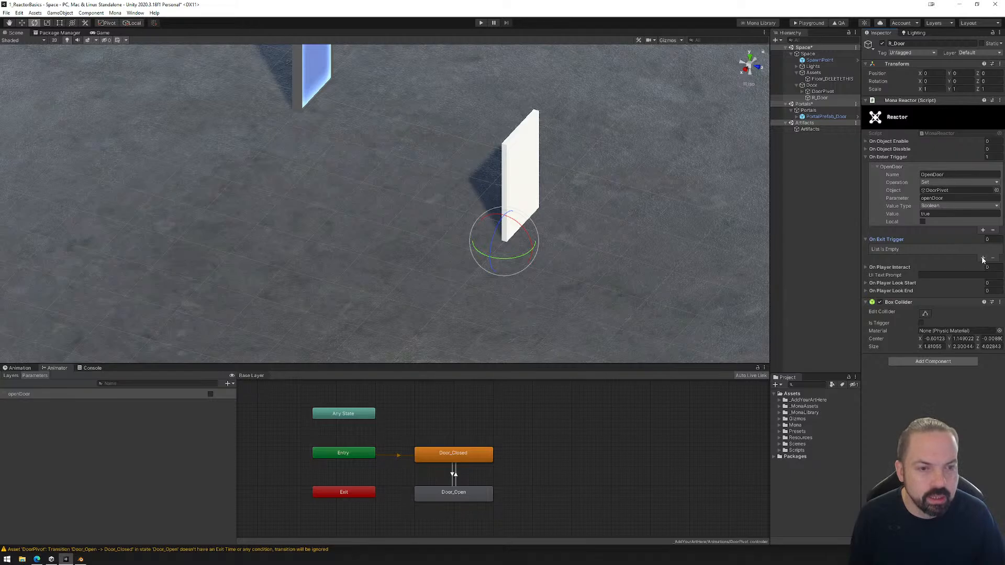
{"action": "left_click", "coordinate": [983, 258]}
{"action": "left_click", "coordinate": [878, 251]}
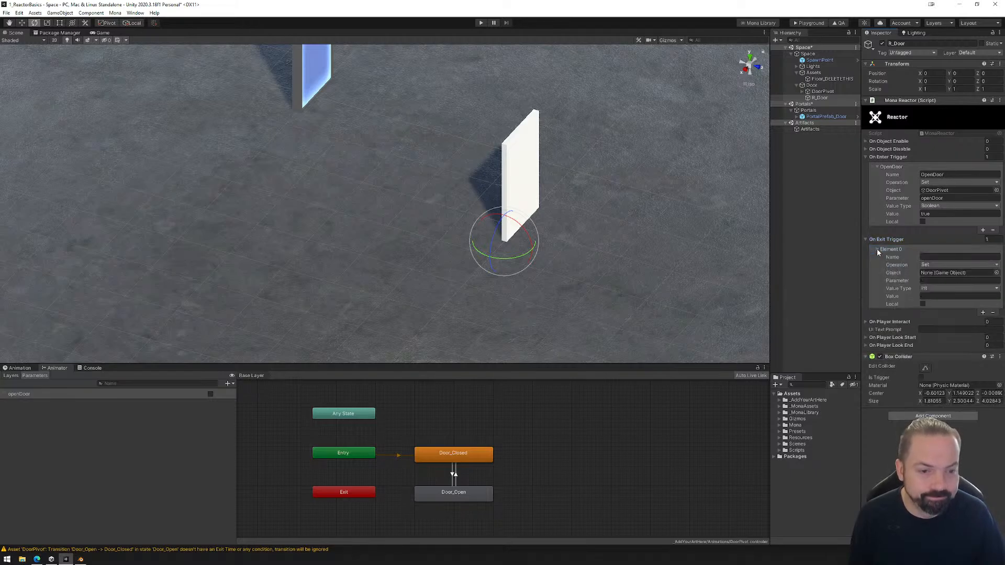
{"action": "left_click", "coordinate": [950, 257]}
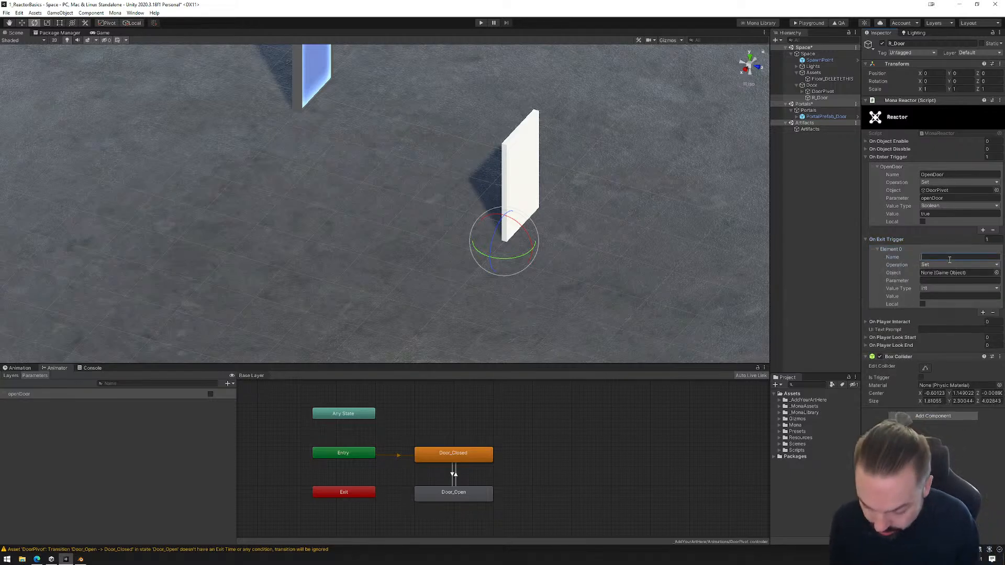
{"action": "type", "text": "Exi"}
{"action": "key", "text": "BackSpace"}
{"action": "key", "text": "BackSpace"}
{"action": "key", "text": "BackSpace"}
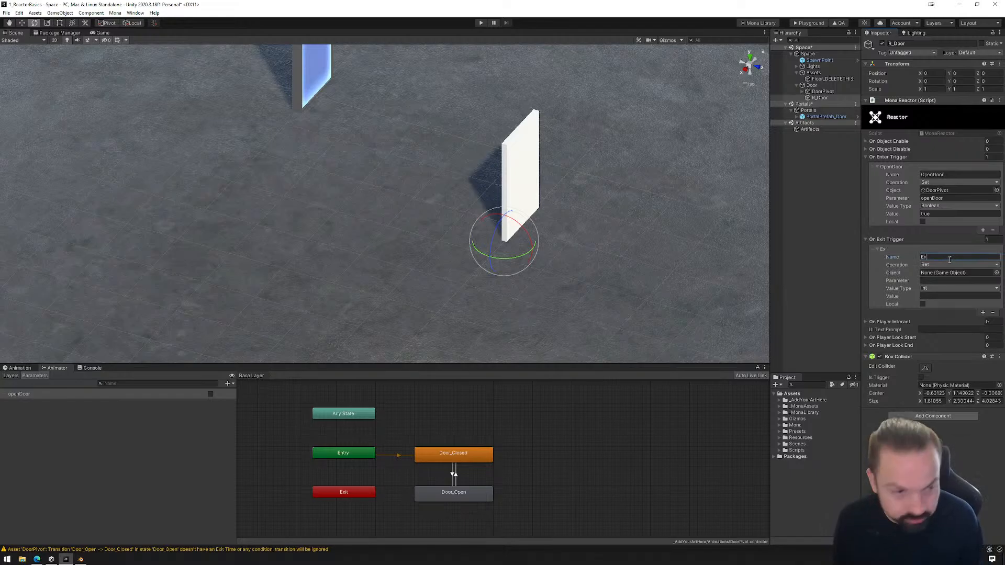
{"action": "type", "text": "CloseDoor"}
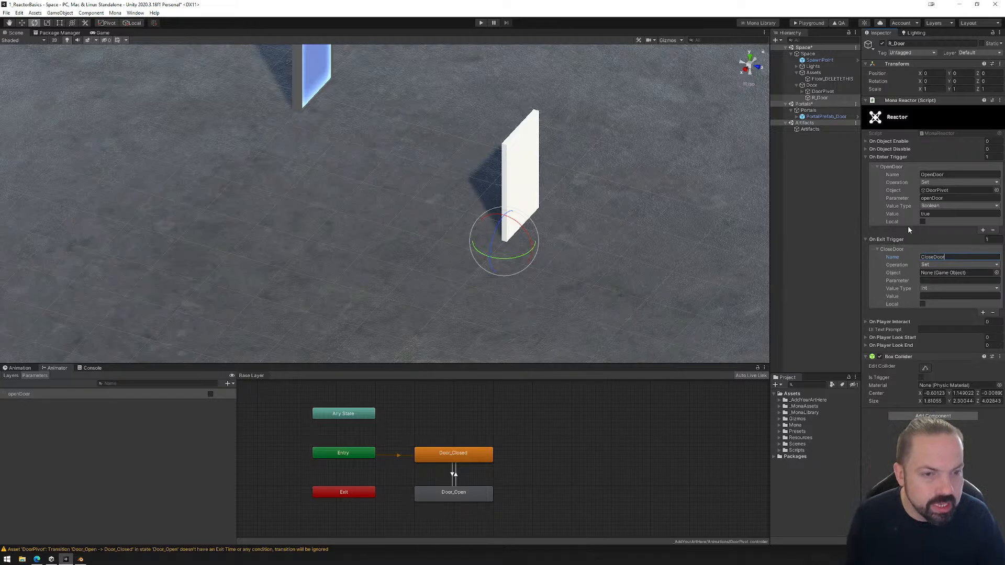
Target DoorPivot's openDoor parameter in the CloseDoor reaction, with value type Boolean and value false.
{"action": "left_click_drag", "start_coordinate": [818, 92], "coordinate": [944, 275]}
{"action": "left_click", "coordinate": [945, 280]}
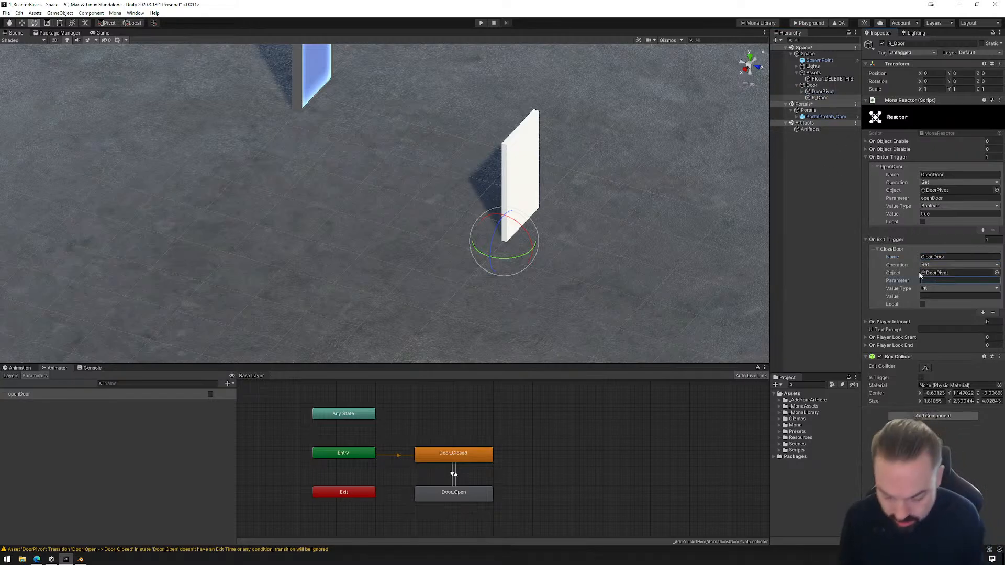
{"action": "type", "text": "OpenDoor"}
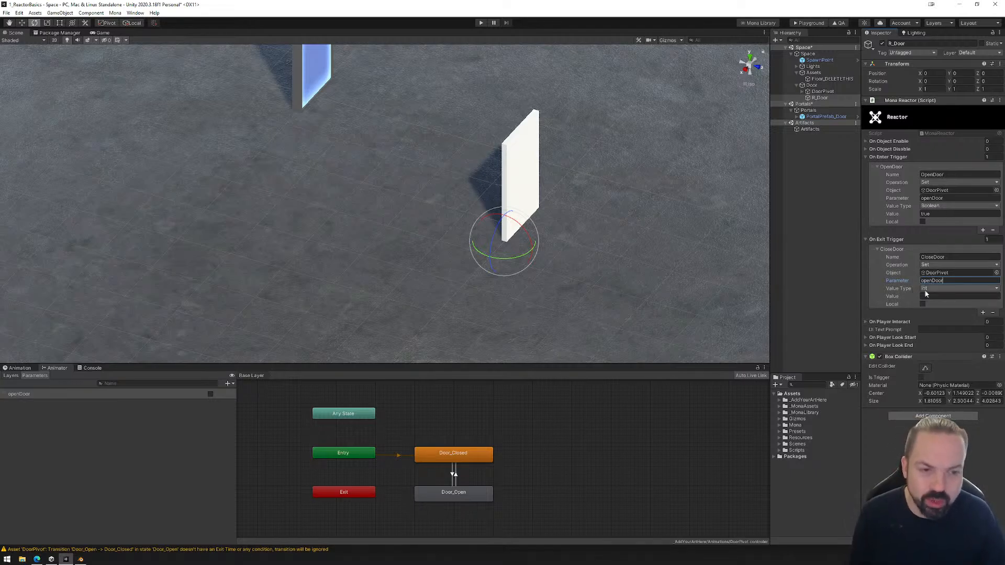
{"action": "left_click", "coordinate": [926, 288]}
{"action": "left_click", "coordinate": [937, 313]}
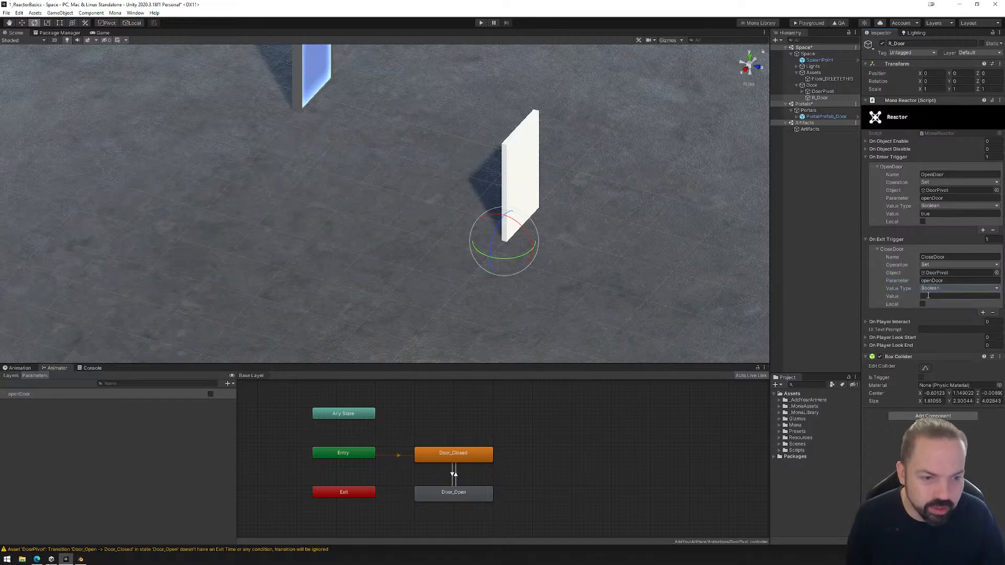
{"action": "left_click", "coordinate": [928, 296]}
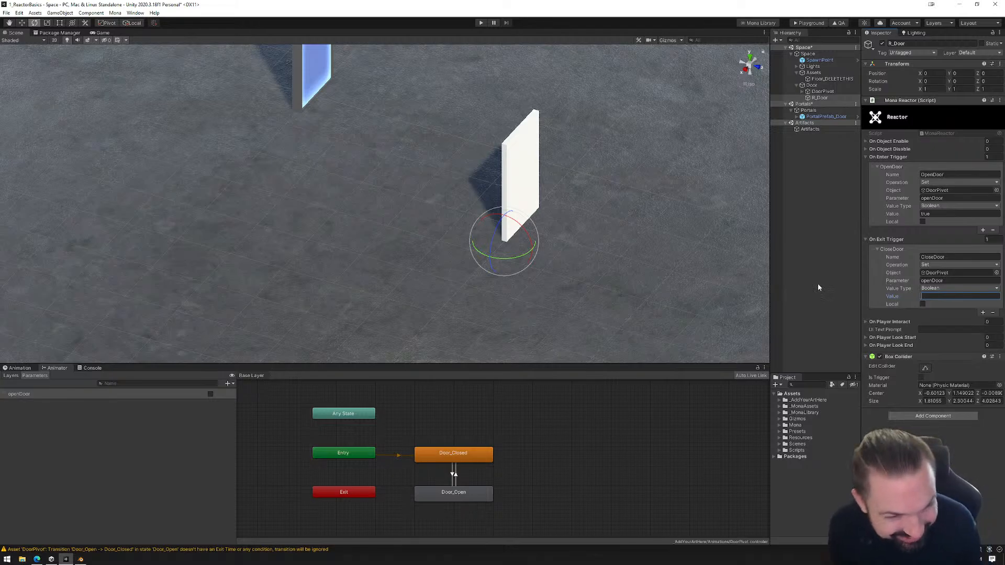
{"action": "type", "text": "false"}
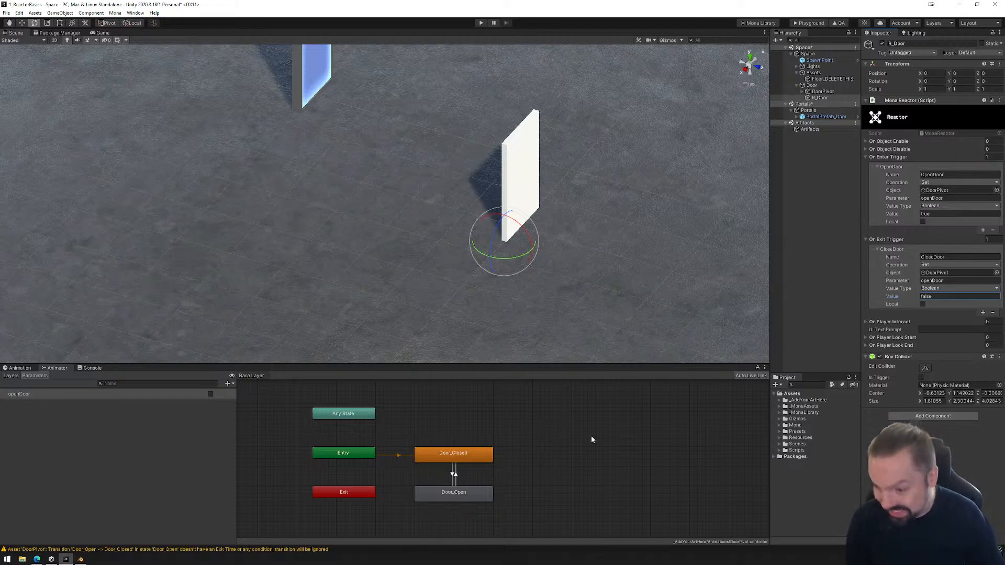
Review the openDoor conditions on the transitions between Door_Closed and Door_Open, and return to R_Door's reactions.
{"action": "left_click", "coordinate": [822, 93]}
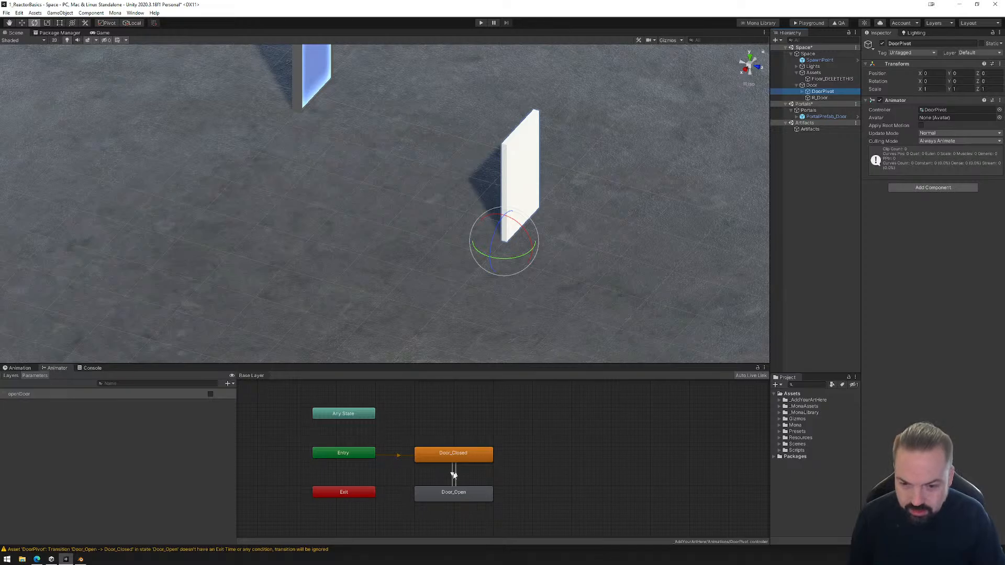
{"action": "left_click", "coordinate": [452, 473]}
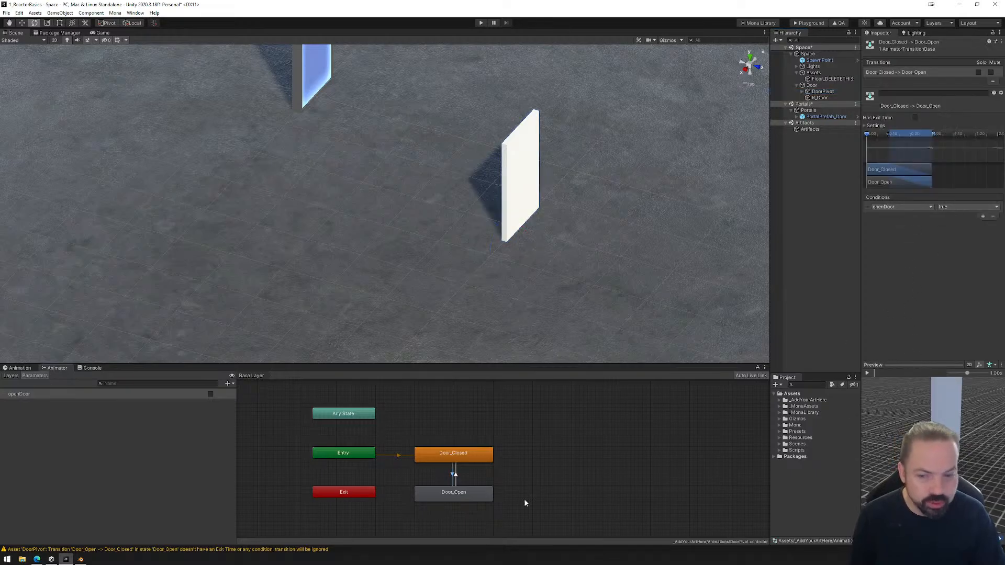
{"action": "left_click", "coordinate": [456, 474]}
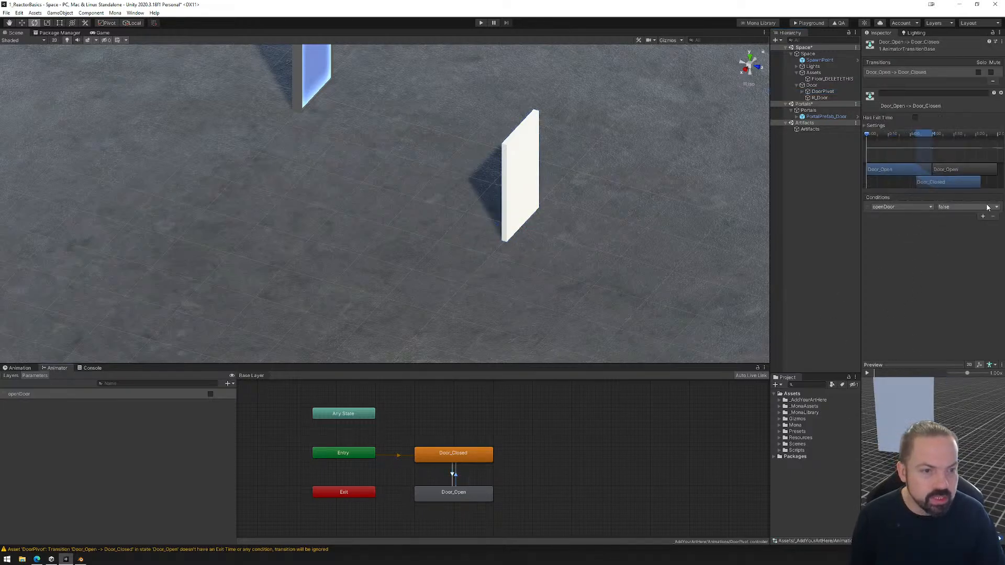
{"action": "left_click", "coordinate": [453, 474]}
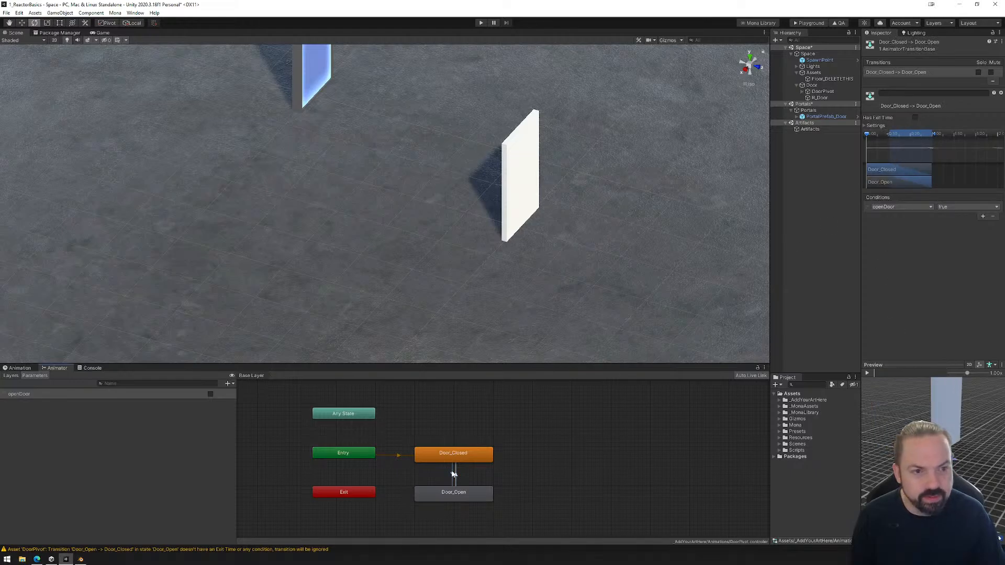
{"action": "left_click", "coordinate": [820, 98]}
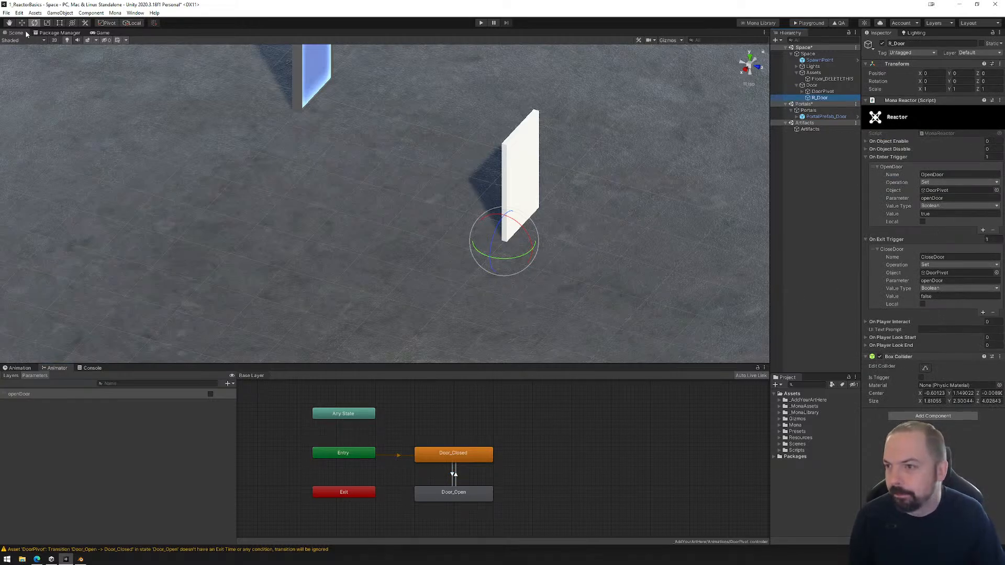
Save the open scenes and build the space's playground files.
{"action": "left_click", "coordinate": [7, 13]}
{"action": "left_click", "coordinate": [21, 42]}
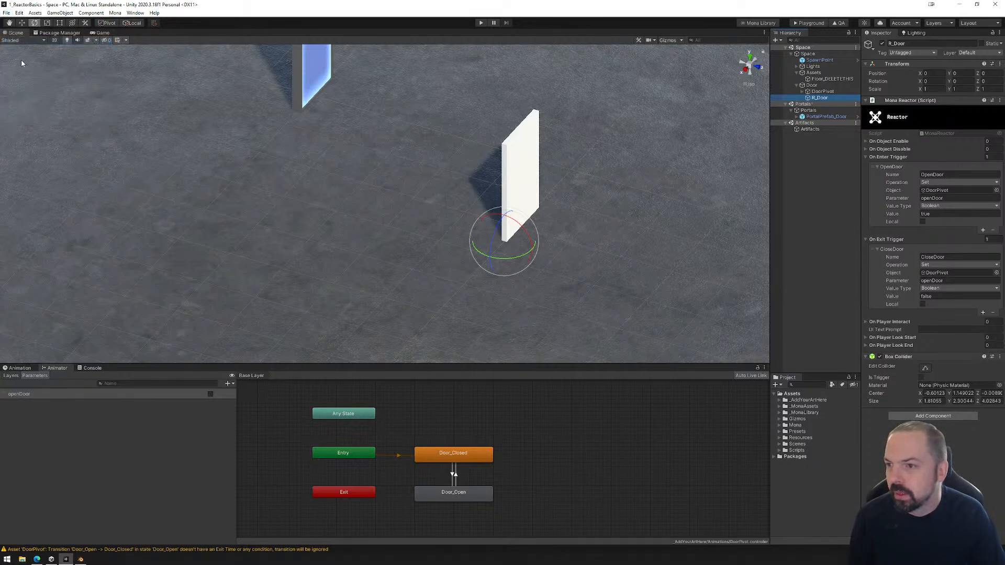
{"action": "left_click", "coordinate": [808, 24]}
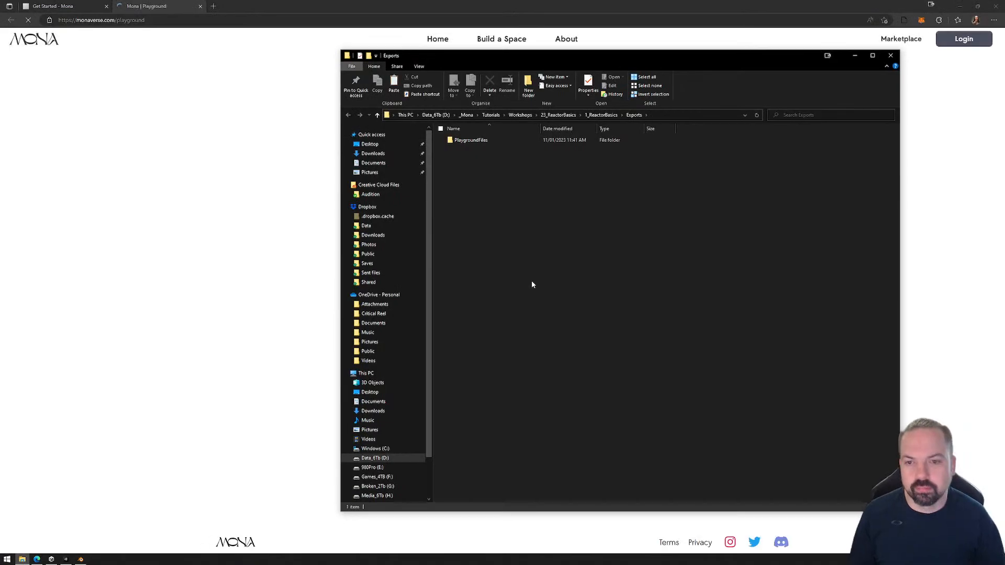
Load the exported PlaygroundFiles folder into the Mona Playground page in the browser and enter the space.
{"action": "left_click_drag", "start_coordinate": [522, 56], "coordinate": [799, 55]}
{"action": "left_click_drag", "start_coordinate": [746, 139], "coordinate": [492, 314]}
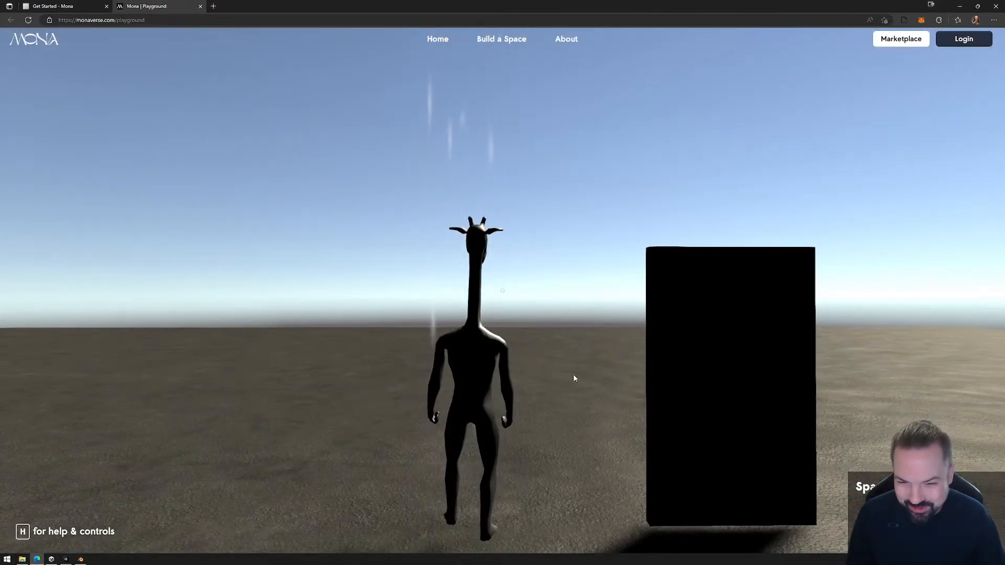
{"action": "left_click", "coordinate": [574, 378]}
Walk the avatar towards, past and away from the door from both sides to test its reactions, and close the playground page.
{"action": "key", "text": "w"}
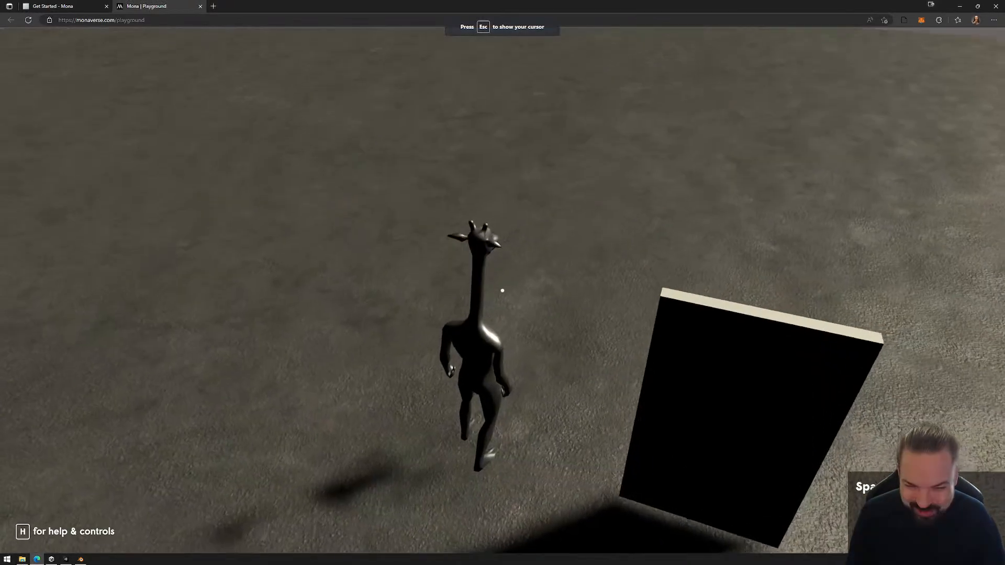
{"action": "key", "text": "w"}
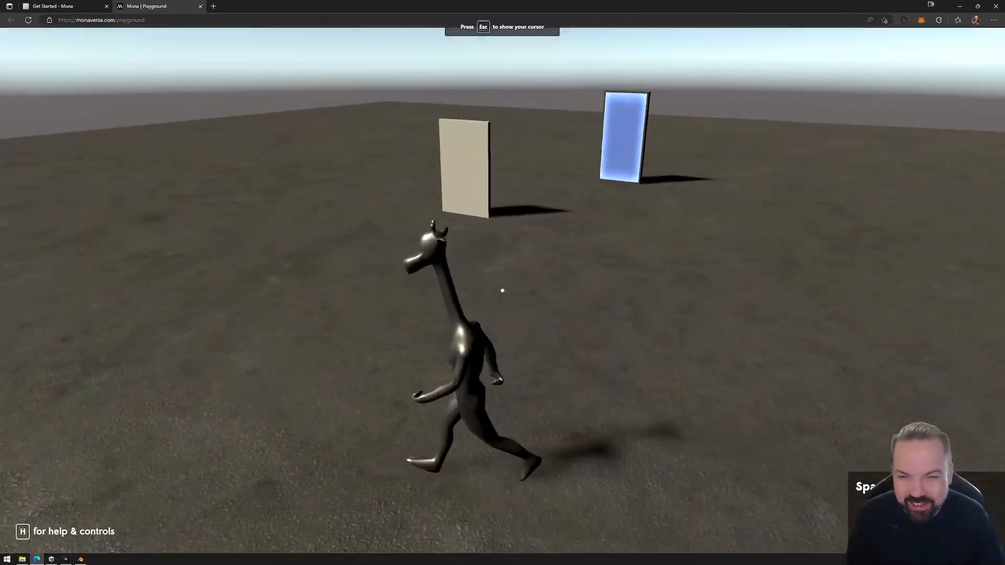
{"action": "key", "text": "a"}
{"action": "key", "text": "d"}
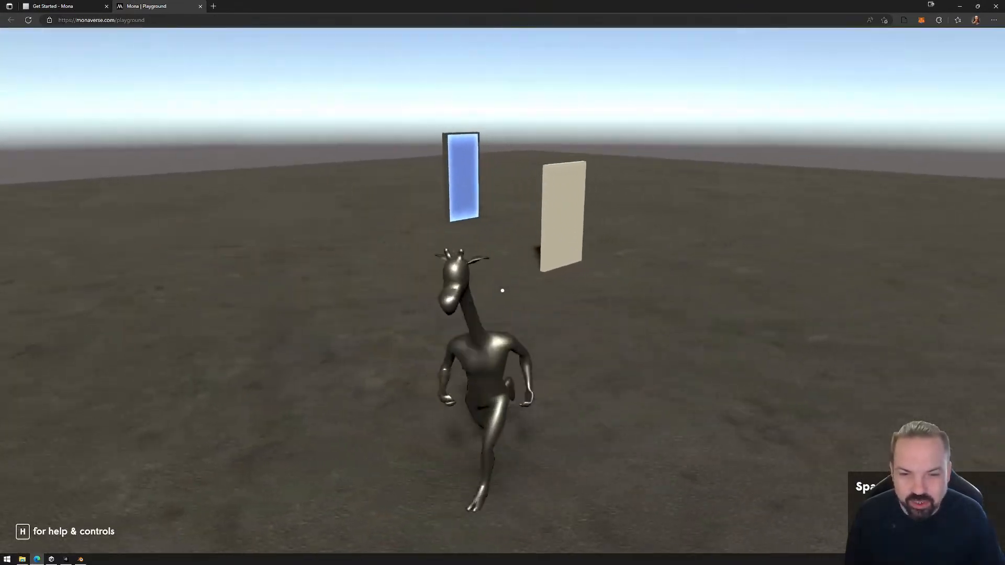
{"action": "key", "text": "w"}
{"action": "key", "text": "w"}
{"action": "key", "text": "a"}
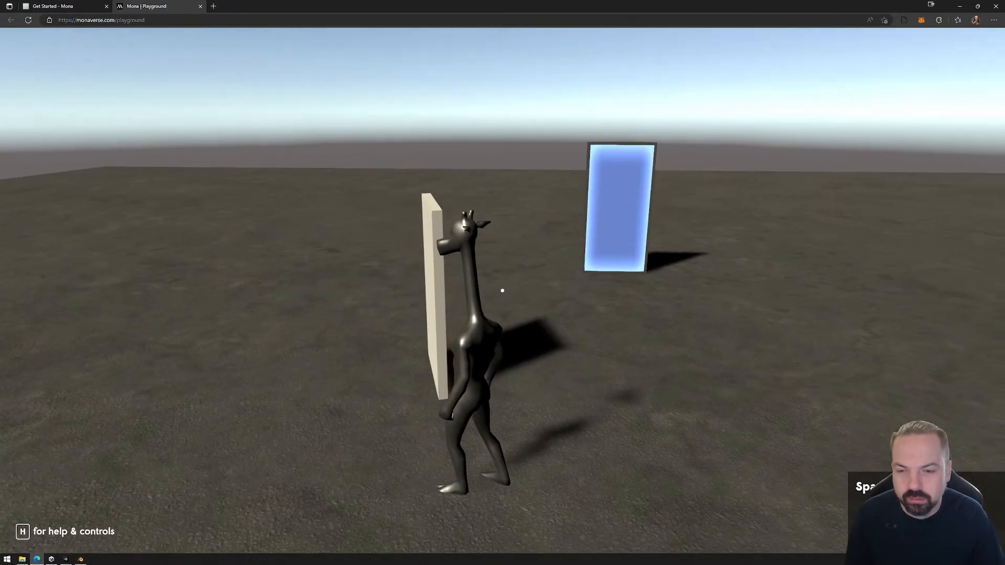
{"action": "key", "text": "w"}
{"action": "key", "text": "w"}
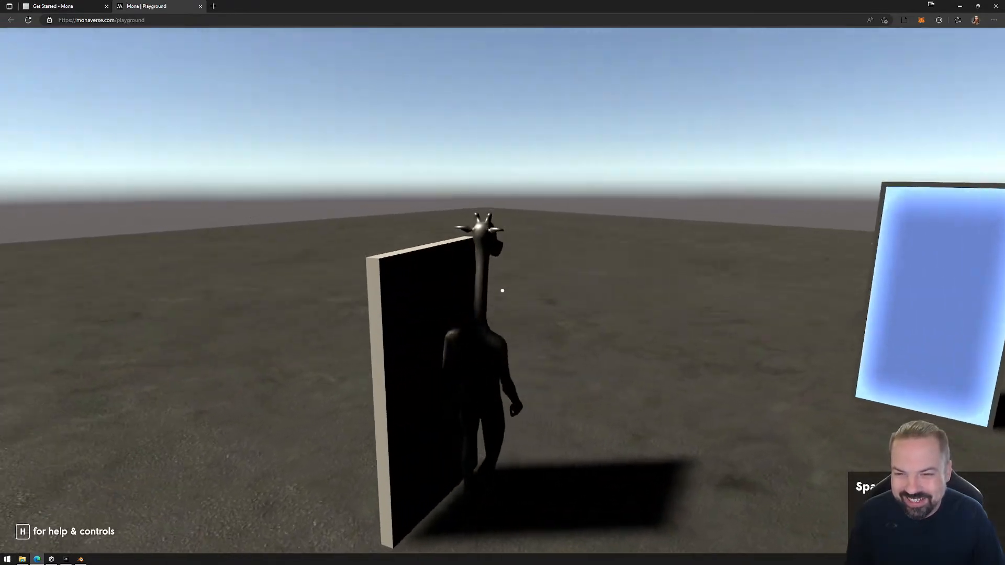
{"action": "key", "text": "d"}
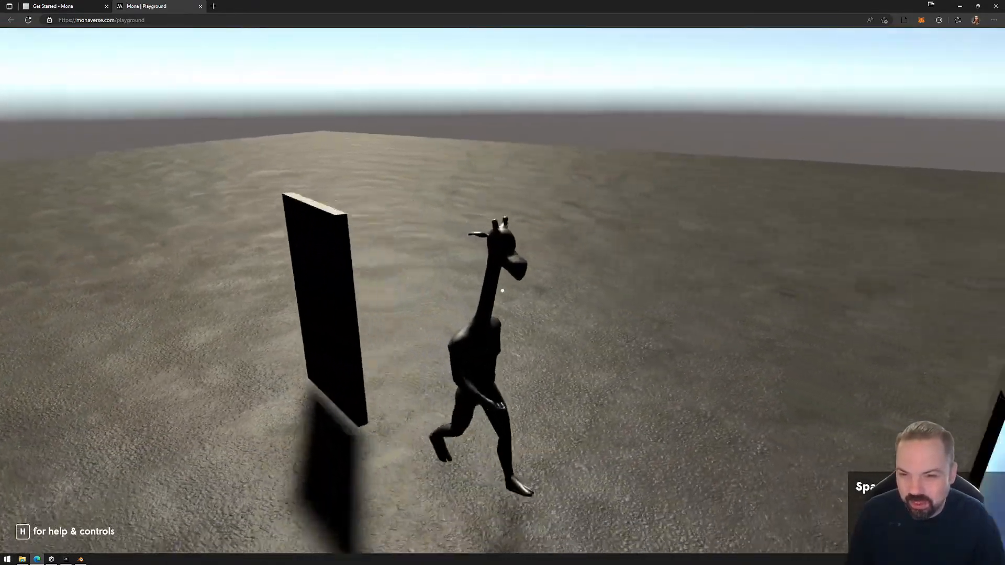
{"action": "key", "text": "s"}
{"action": "key", "text": "w"}
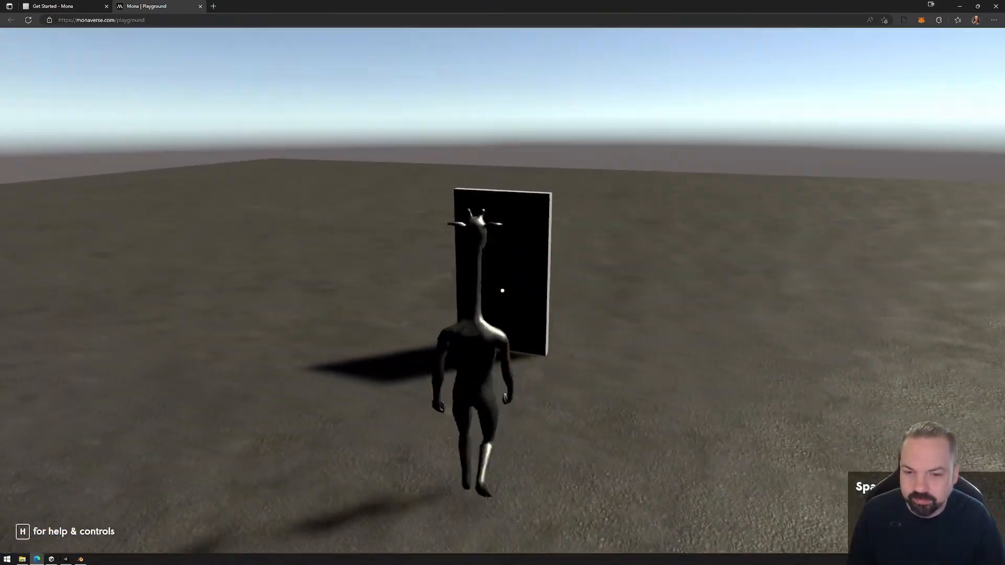
{"action": "key", "text": "w"}
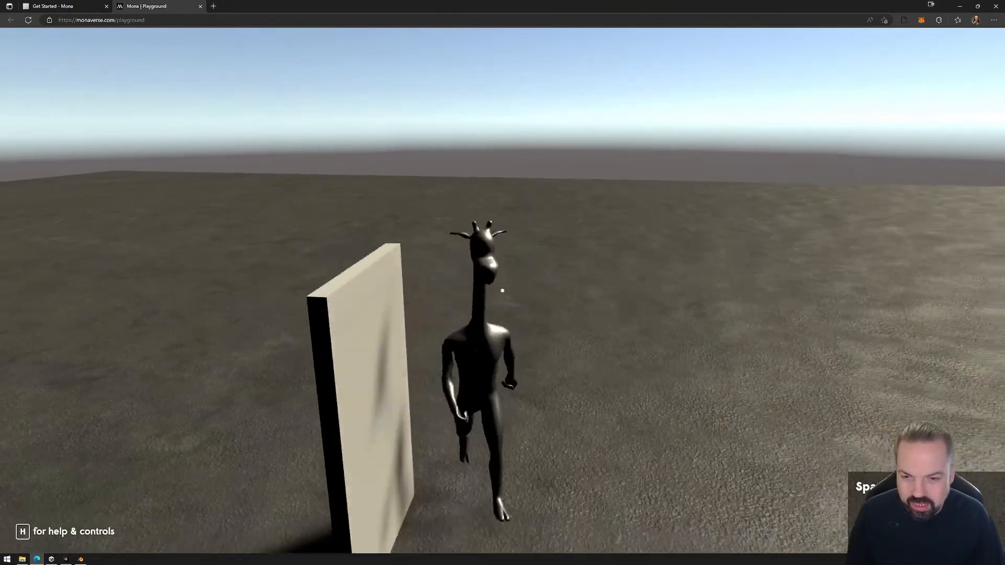
{"action": "key", "text": "w"}
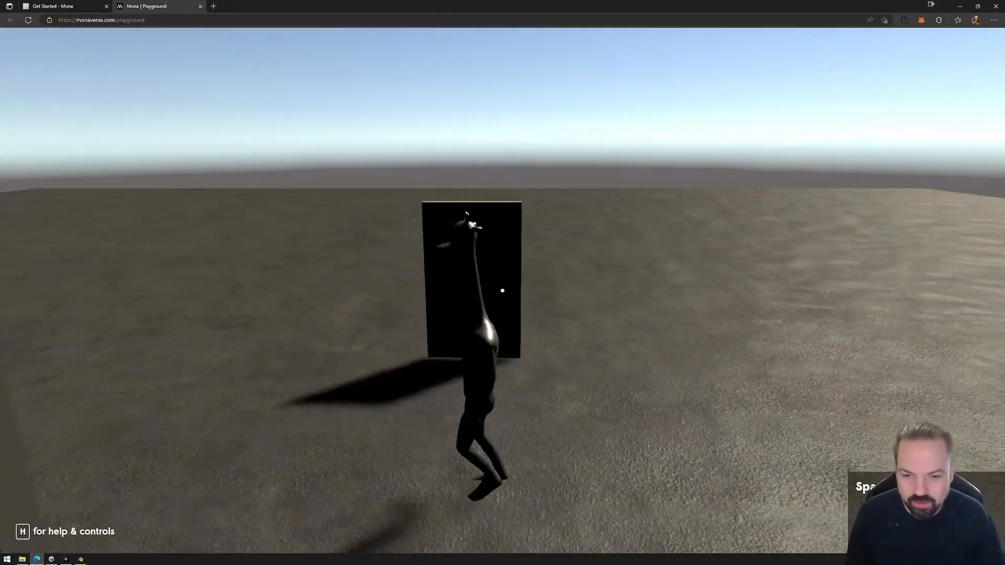
{"action": "key", "text": "w"}
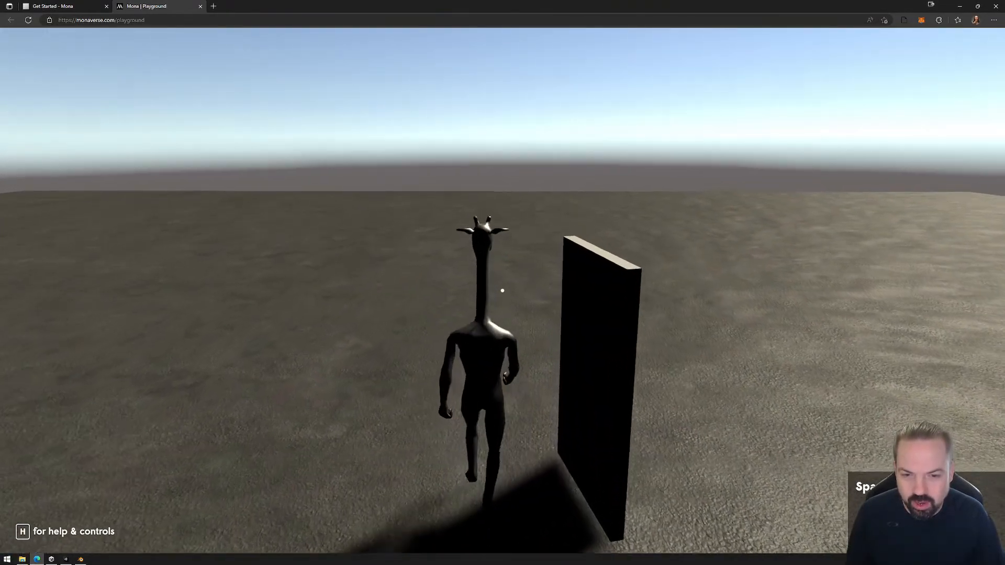
{"action": "key", "text": "w"}
{"action": "key", "text": "s"}
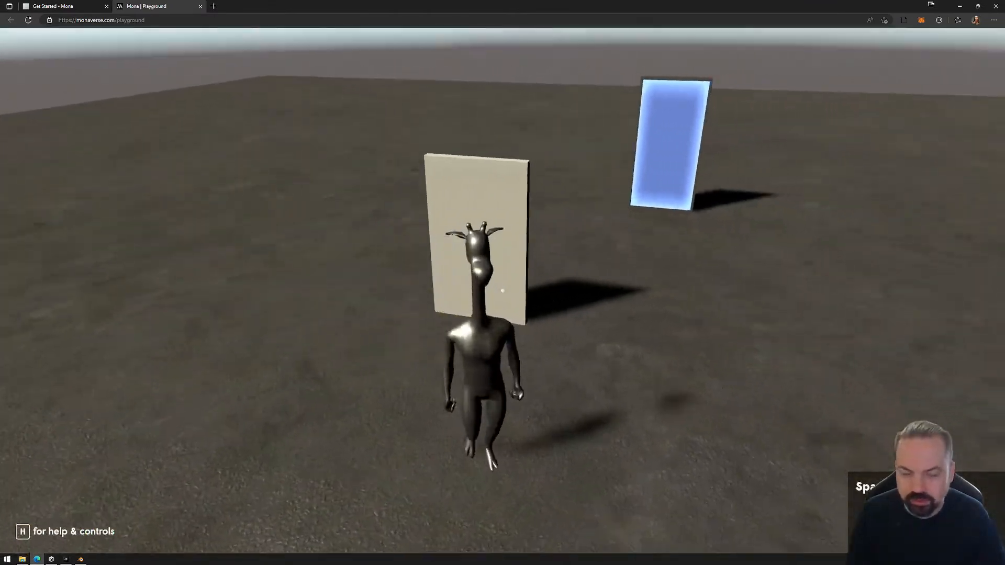
{"action": "key", "text": "s"}
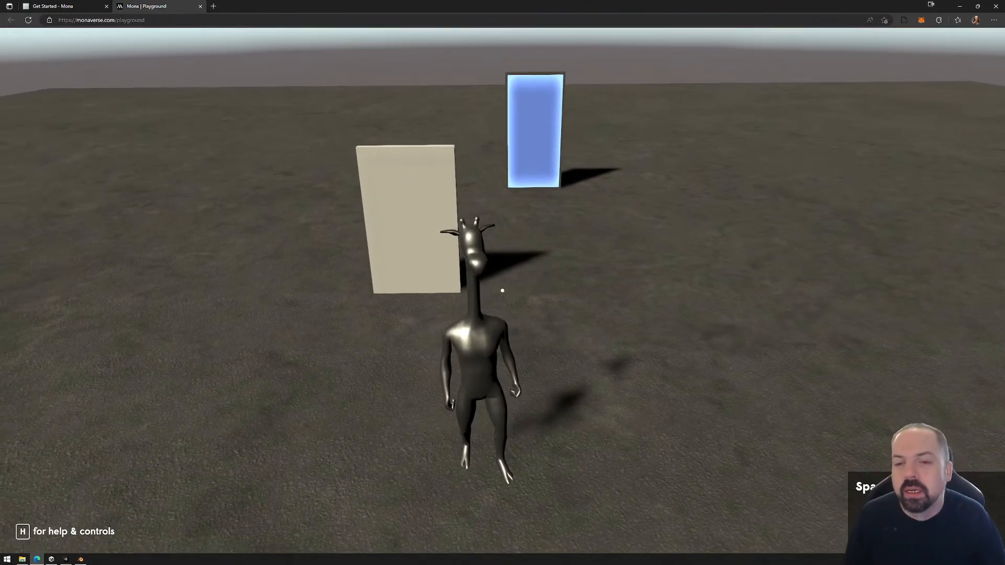
{"action": "key", "text": "Escape"}
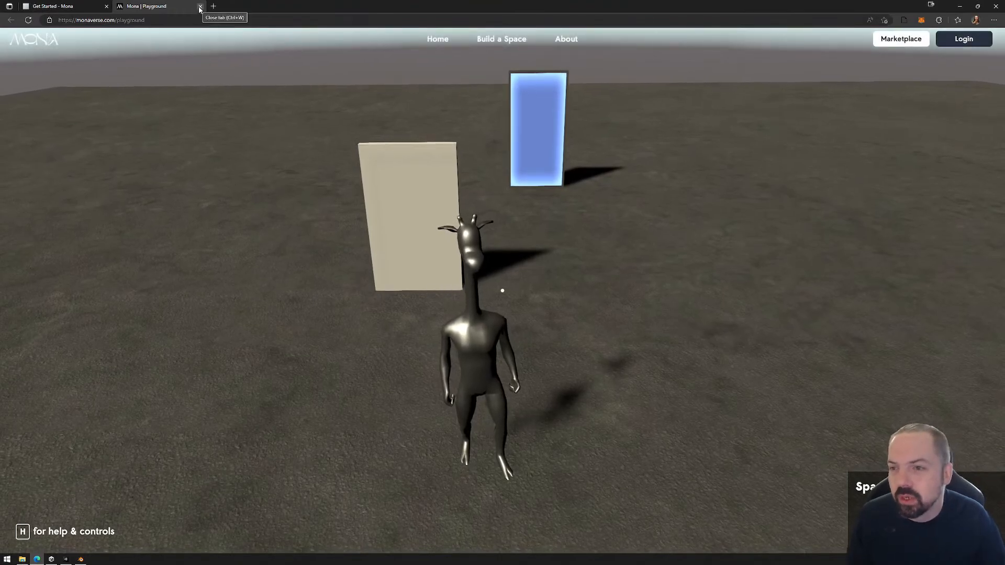
{"action": "left_click", "coordinate": [200, 7]}
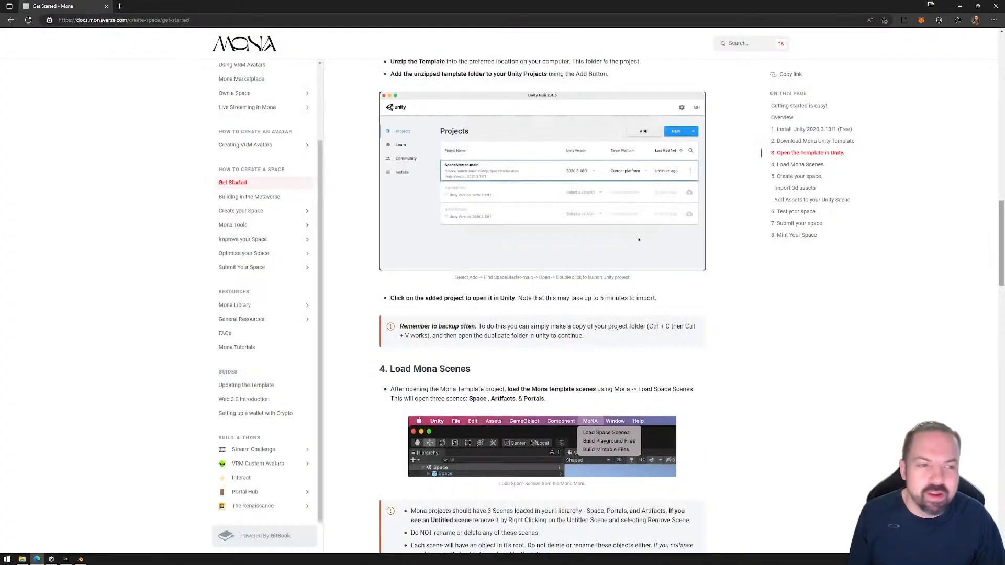
Delete the PlaygroundFiles folder from the project's Exports folder in File Explorer.
{"action": "left_click", "coordinate": [1004, 233]}
{"action": "left_click", "coordinate": [738, 140]}
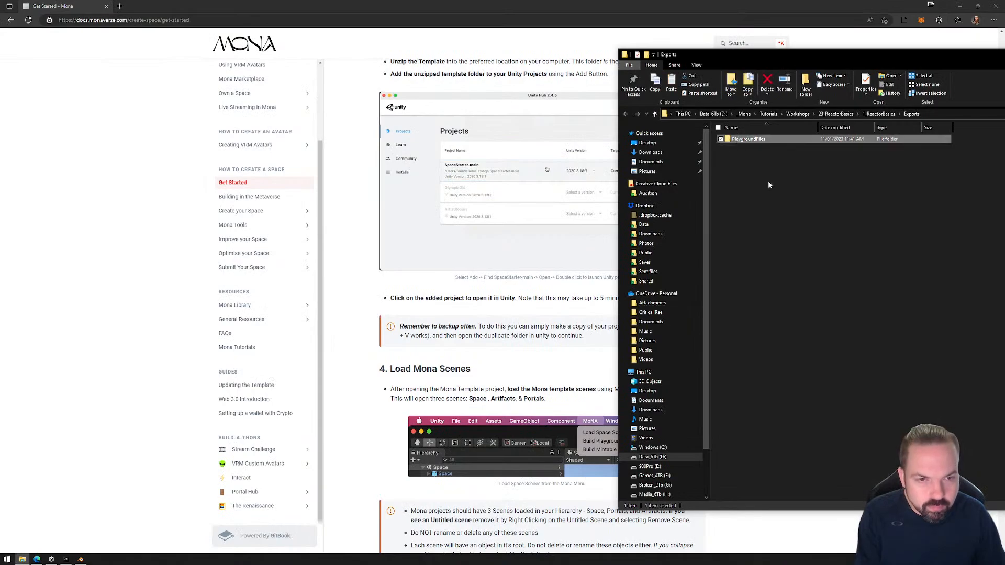
{"action": "key", "text": "Delete"}
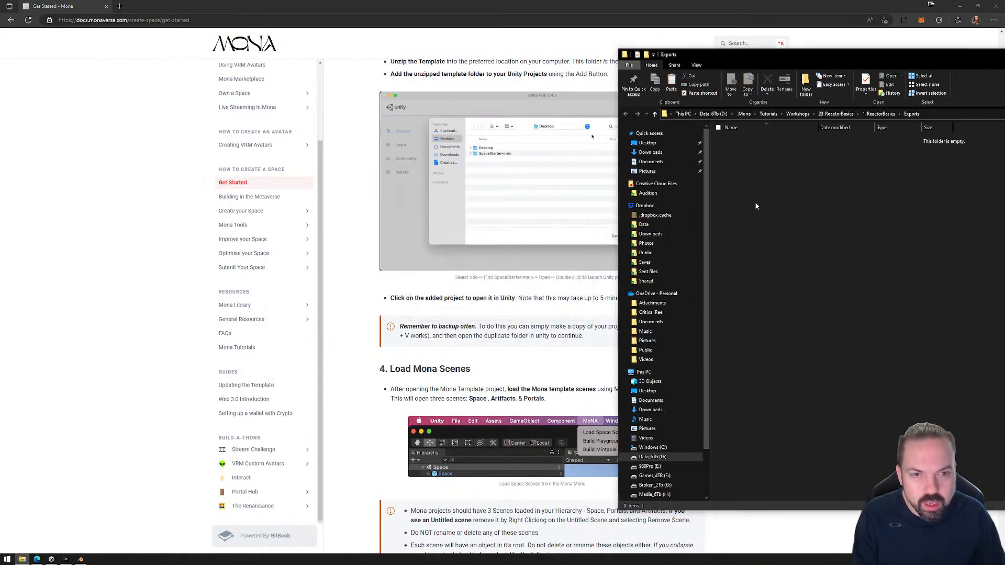
Switch to Unity, remove the OpenDoor and CloseDoor events from R_Door's enter and exit triggers, and expand On Player Interact.
{"action": "left_click", "coordinate": [65, 559]}
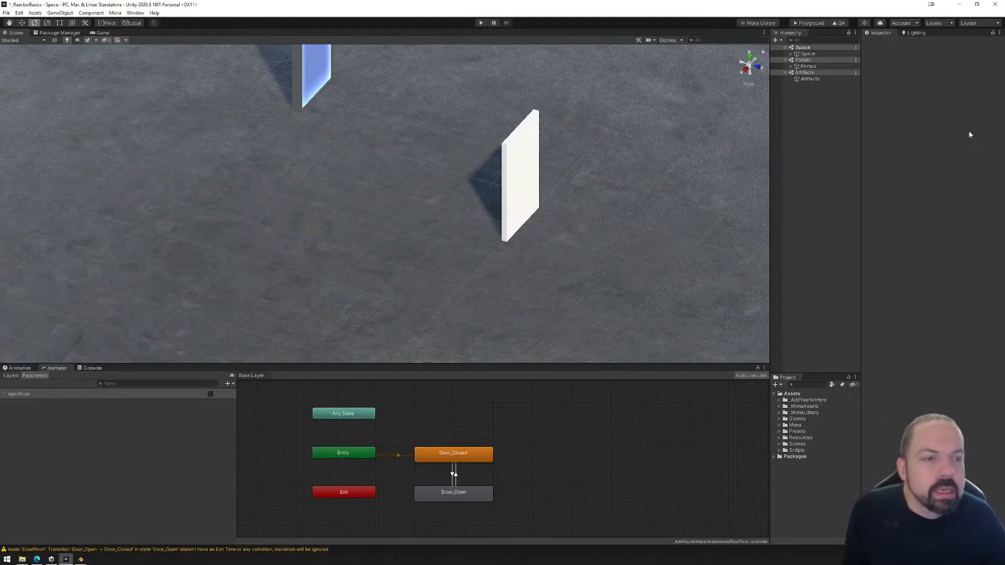
{"action": "left_click", "coordinate": [791, 53]}
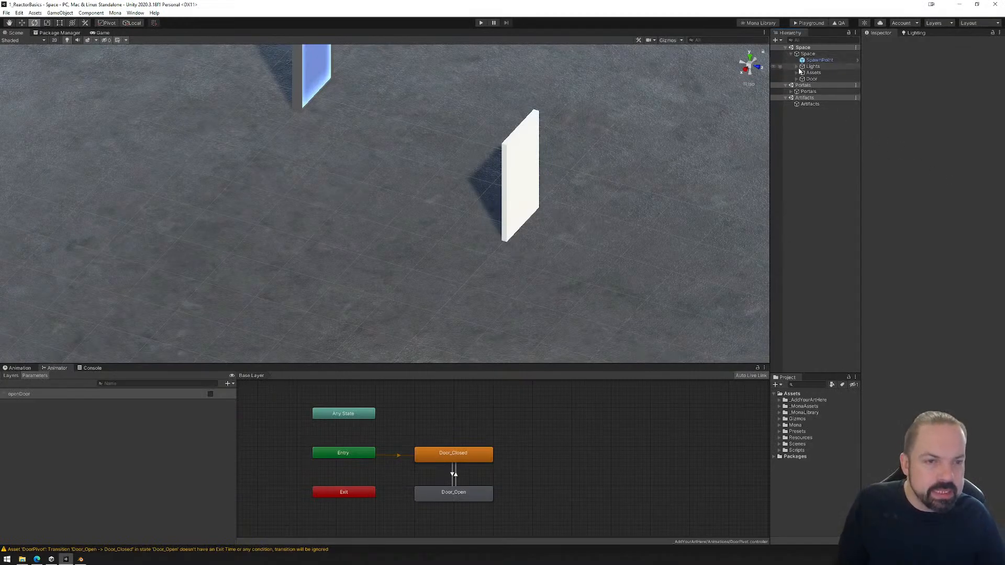
{"action": "left_click", "coordinate": [797, 78]}
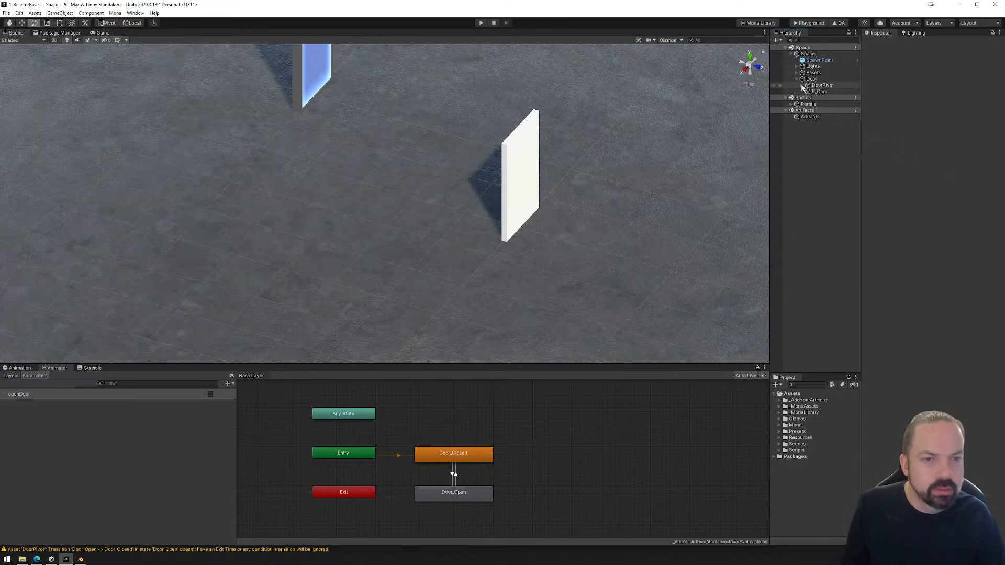
{"action": "left_click", "coordinate": [803, 85]}
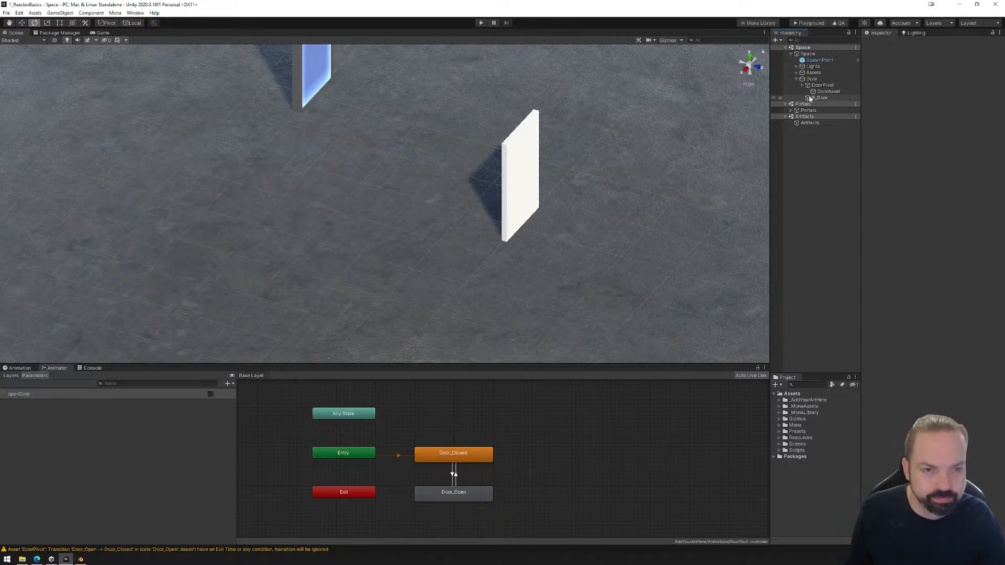
{"action": "left_click", "coordinate": [820, 98]}
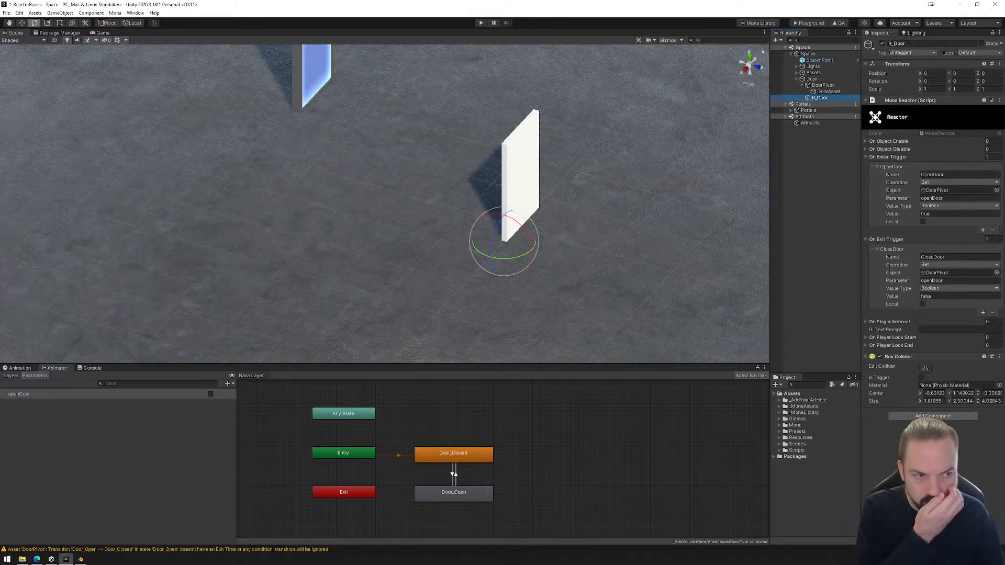
{"action": "key", "text": "alt+Tab"}
{"action": "key", "text": "alt+Tab"}
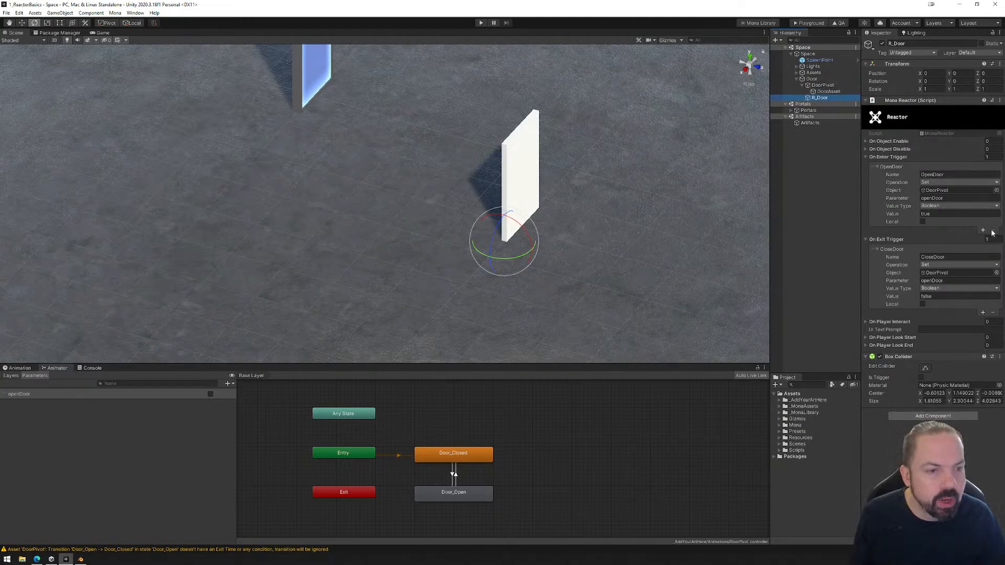
{"action": "left_click", "coordinate": [917, 168]}
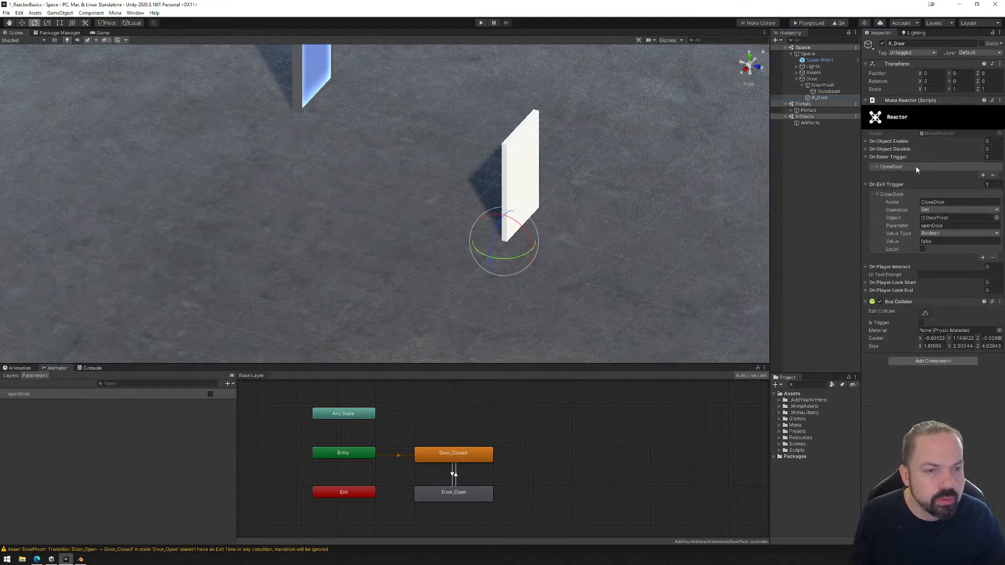
{"action": "left_click", "coordinate": [993, 177]}
{"action": "left_click", "coordinate": [954, 196]}
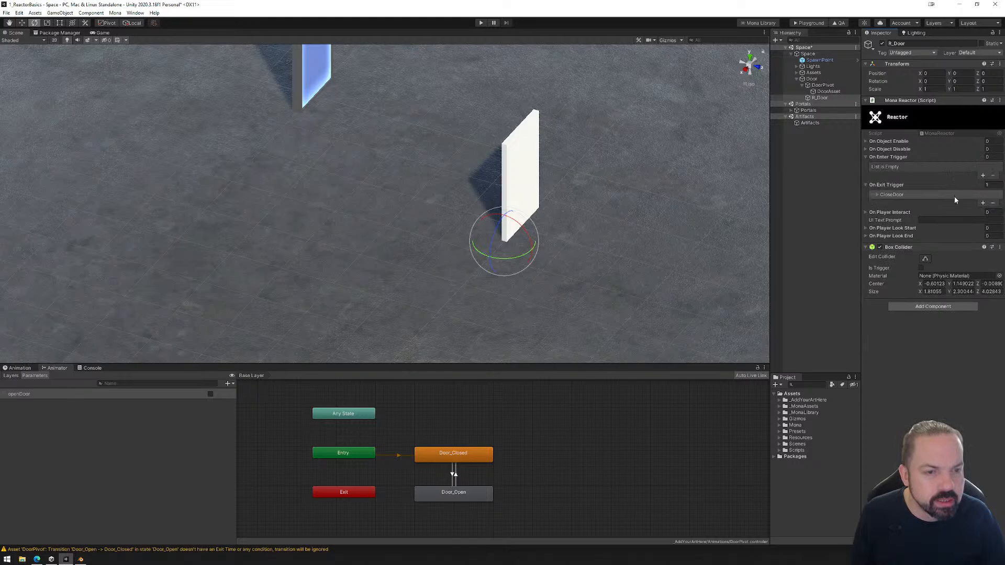
{"action": "left_click", "coordinate": [994, 204]}
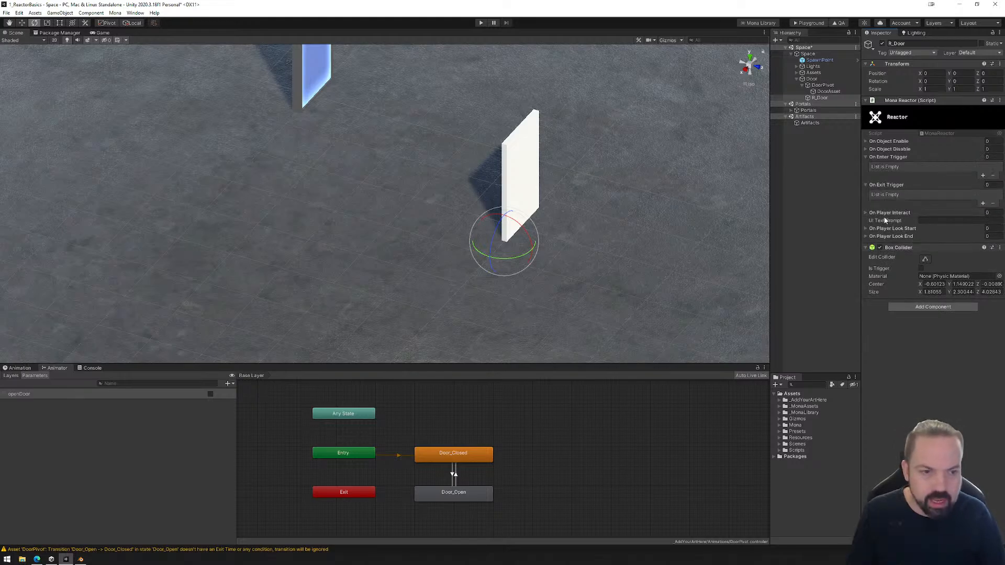
{"action": "left_click", "coordinate": [867, 213]}
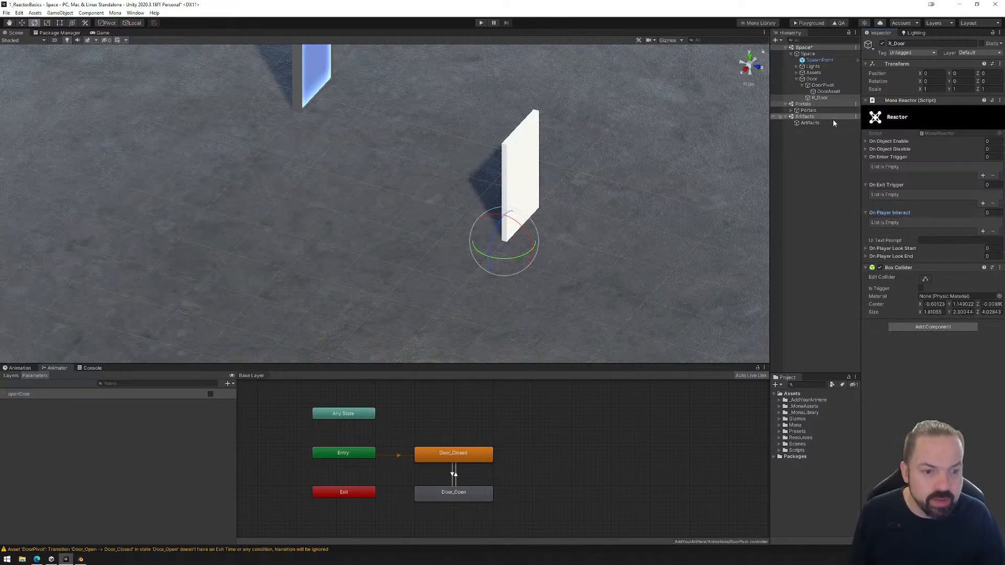
Show the gizmos and shrink R_Door's box collider to fit the door panel, about 1.22 by 2.02 by 0.096.
{"action": "left_click", "coordinate": [668, 42]}
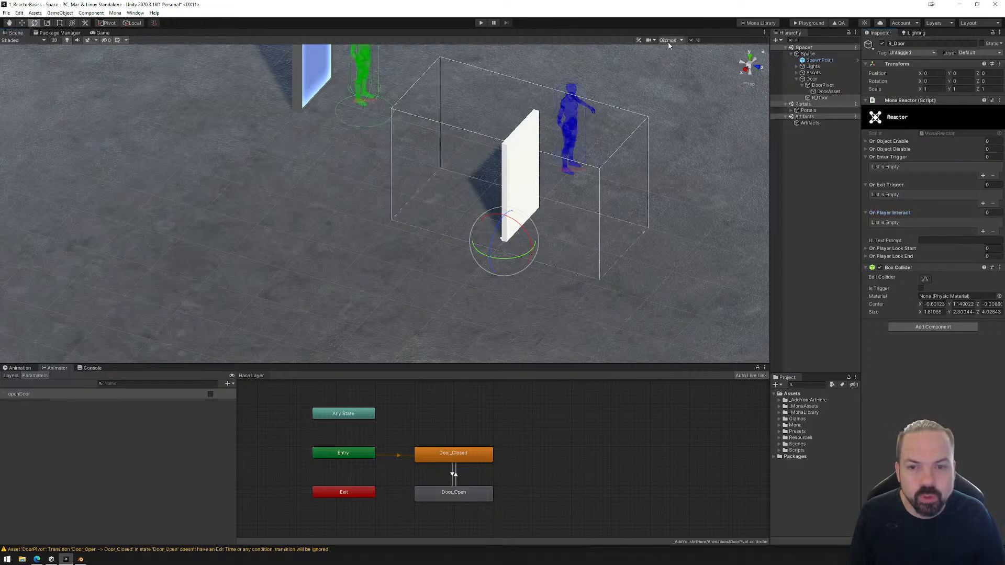
{"action": "left_click", "coordinate": [926, 279]}
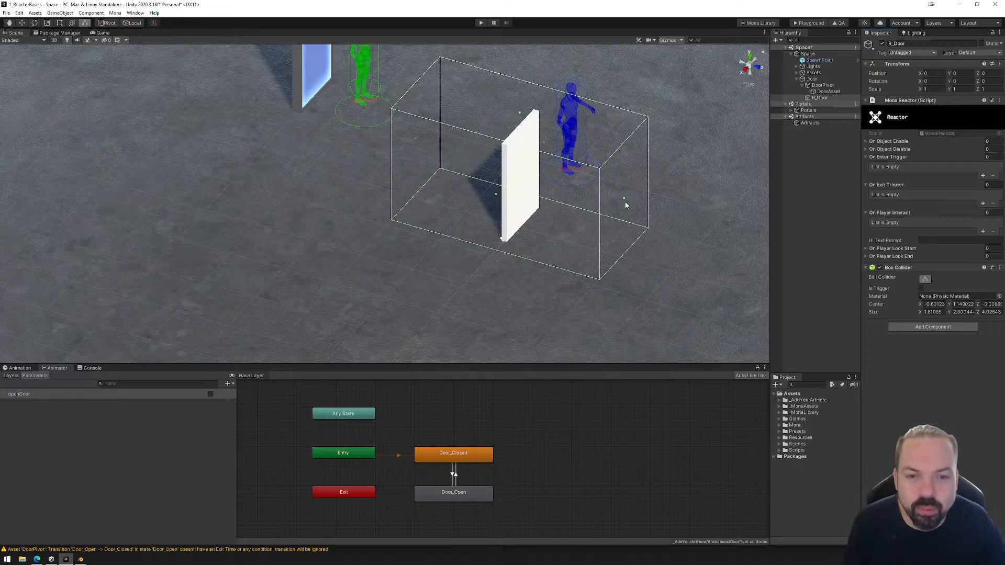
{"action": "left_click", "coordinate": [750, 56]}
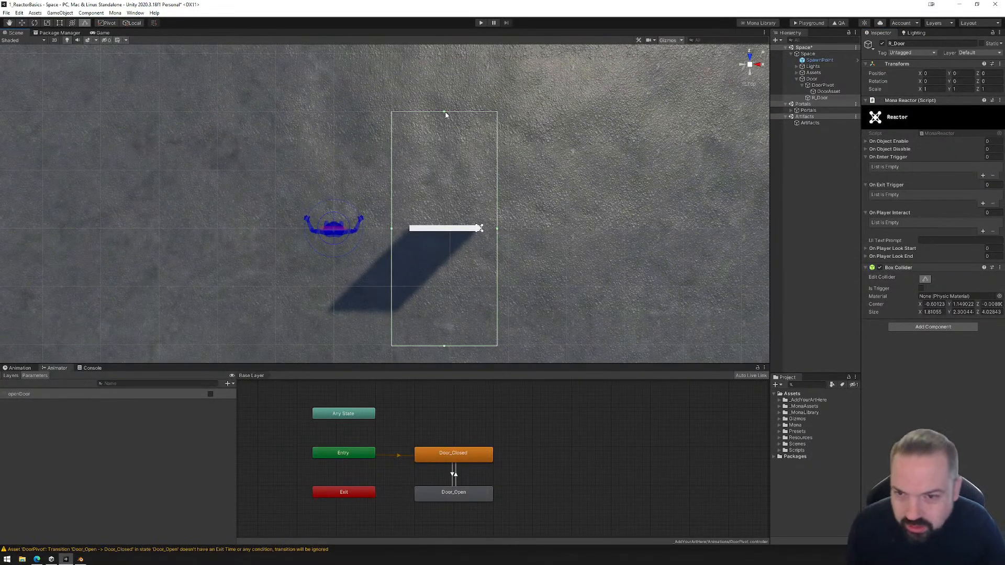
{"action": "left_click_drag", "start_coordinate": [444, 112], "coordinate": [478, 228]}
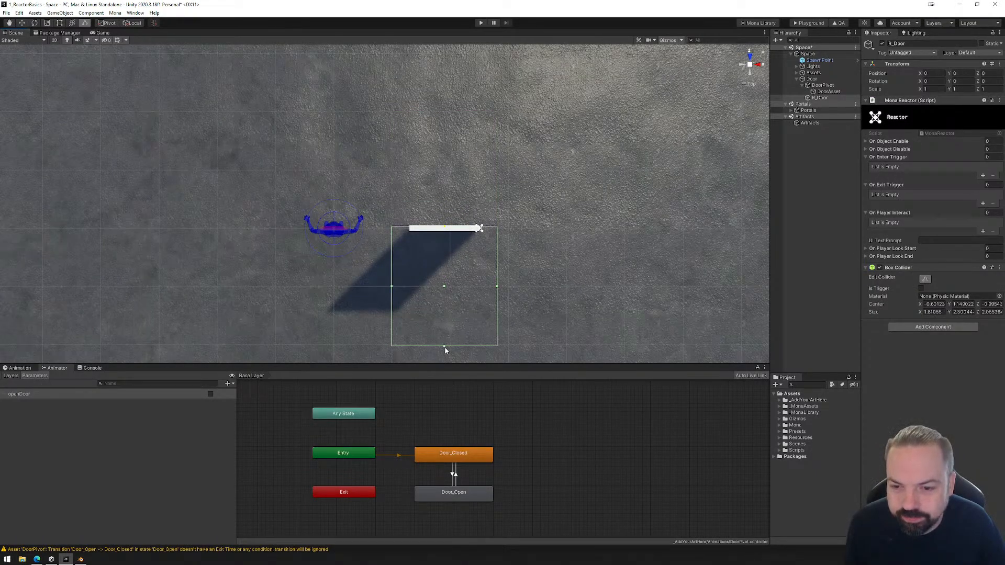
{"action": "left_click_drag", "start_coordinate": [444, 346], "coordinate": [410, 233]}
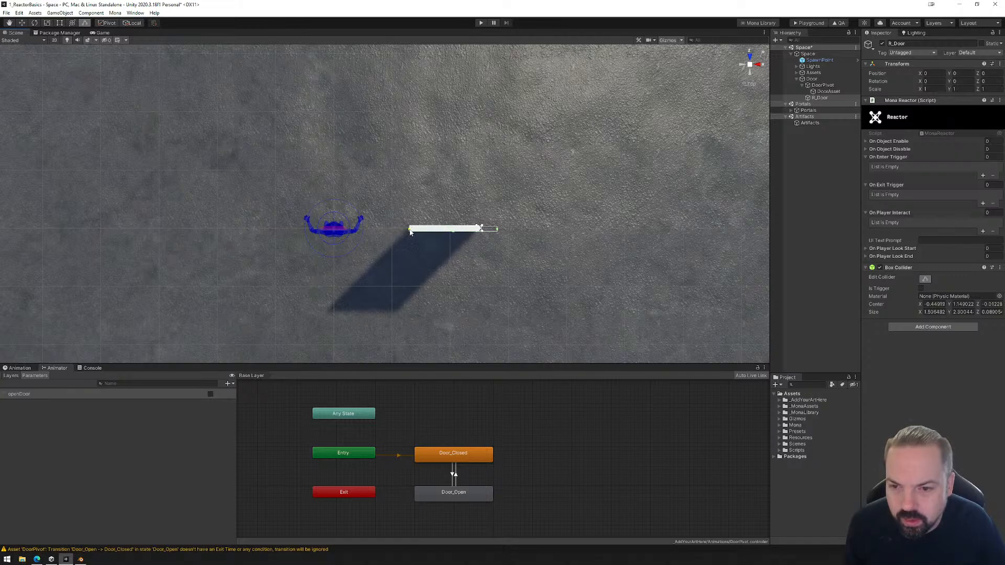
{"action": "left_click_drag", "start_coordinate": [497, 232], "coordinate": [445, 230]}
{"action": "left_click_drag", "start_coordinate": [540, 271], "coordinate": [232, 125], "text": "alt"}
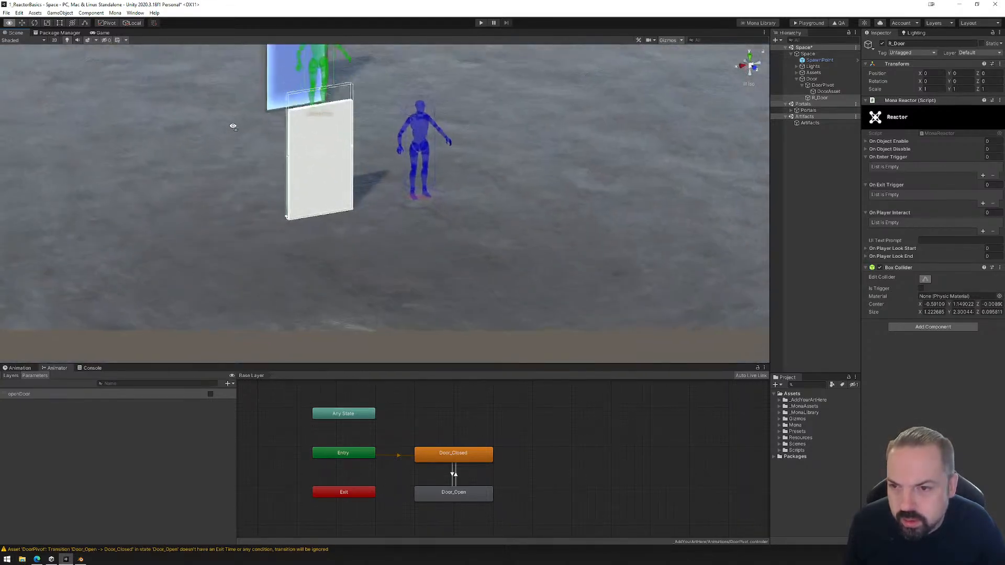
{"action": "left_click_drag", "start_coordinate": [319, 90], "coordinate": [549, 260]}
{"action": "scroll", "coordinate": [505, 252], "scroll_direction": "up", "scroll_amount": 3}
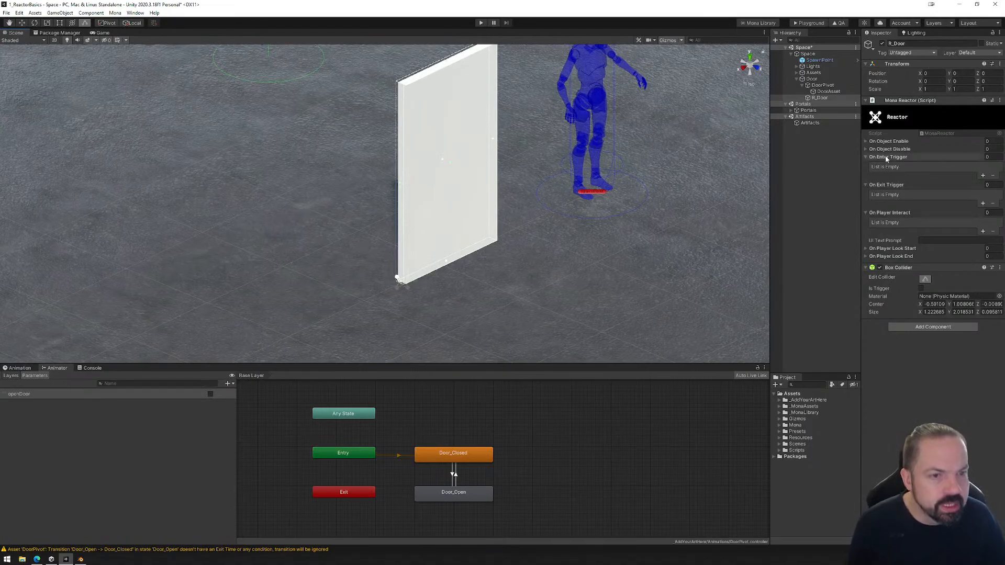
Add an On Player Interact event named OpenDoor to the R_Door reactor and set its operation to Invert.
{"action": "left_click", "coordinate": [865, 158]}
{"action": "left_click", "coordinate": [865, 165]}
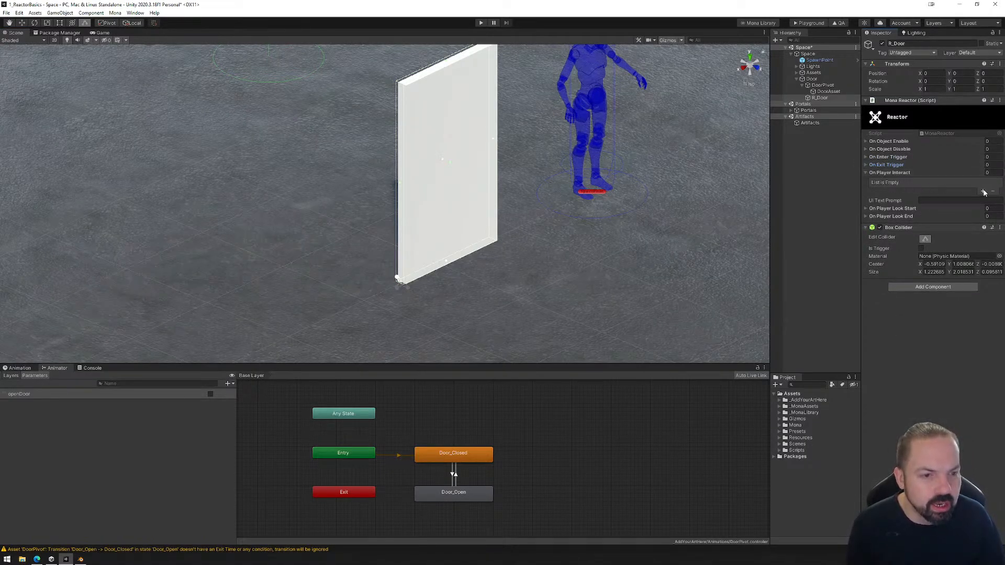
{"action": "left_click", "coordinate": [983, 192]}
{"action": "left_click", "coordinate": [877, 183]}
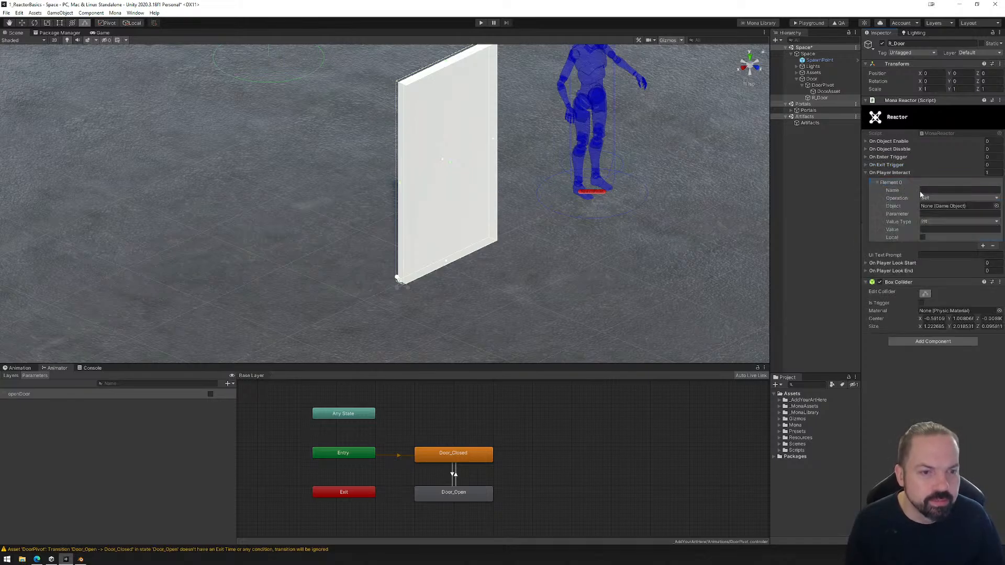
{"action": "left_click", "coordinate": [924, 192]}
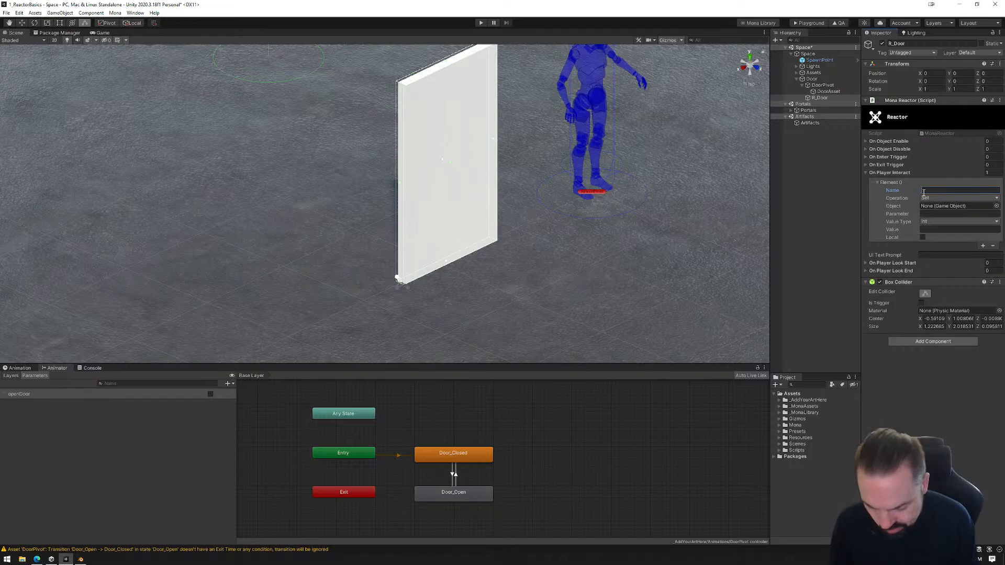
{"action": "type", "text": "OpenDoor"}
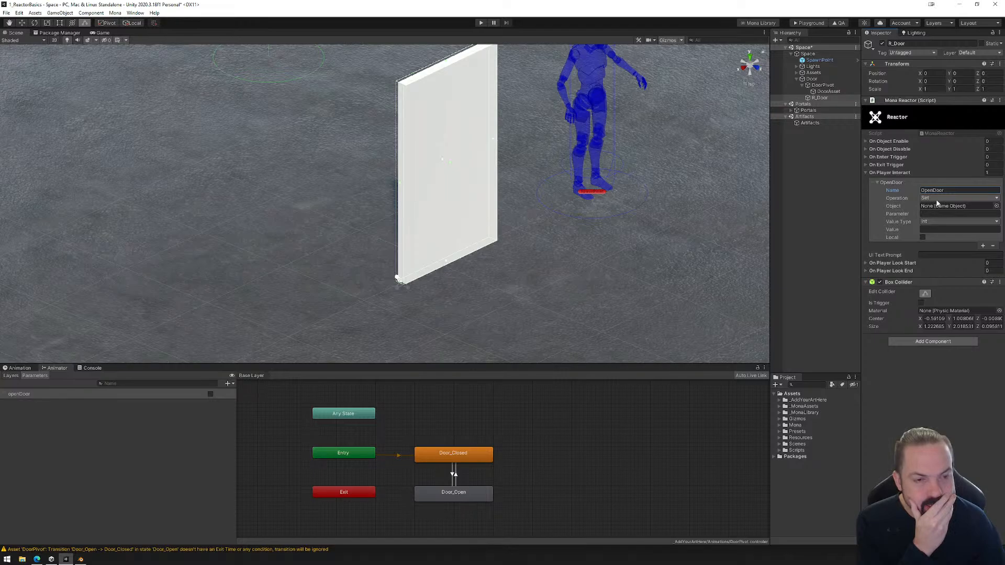
{"action": "left_click", "coordinate": [935, 201]}
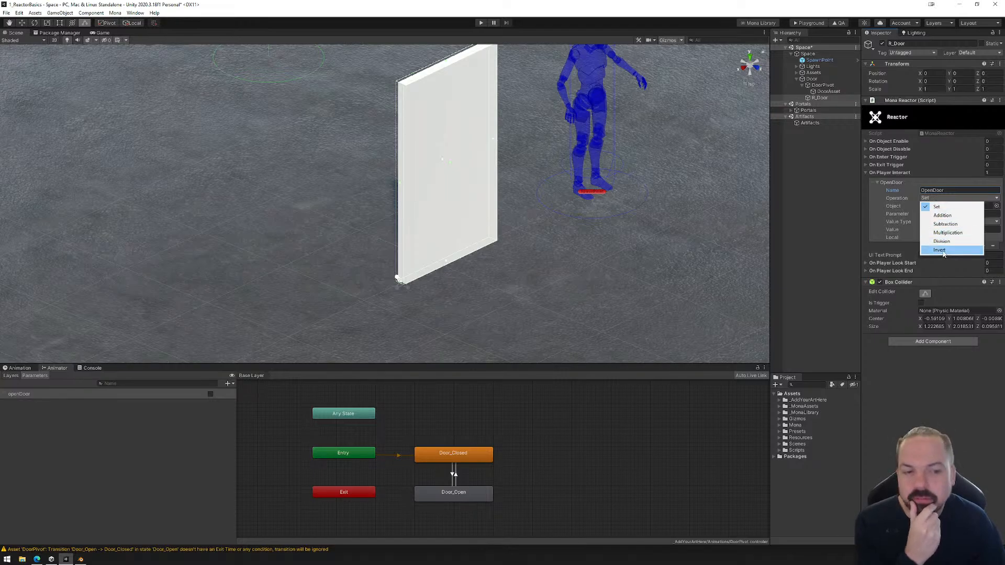
{"action": "left_click", "coordinate": [940, 250]}
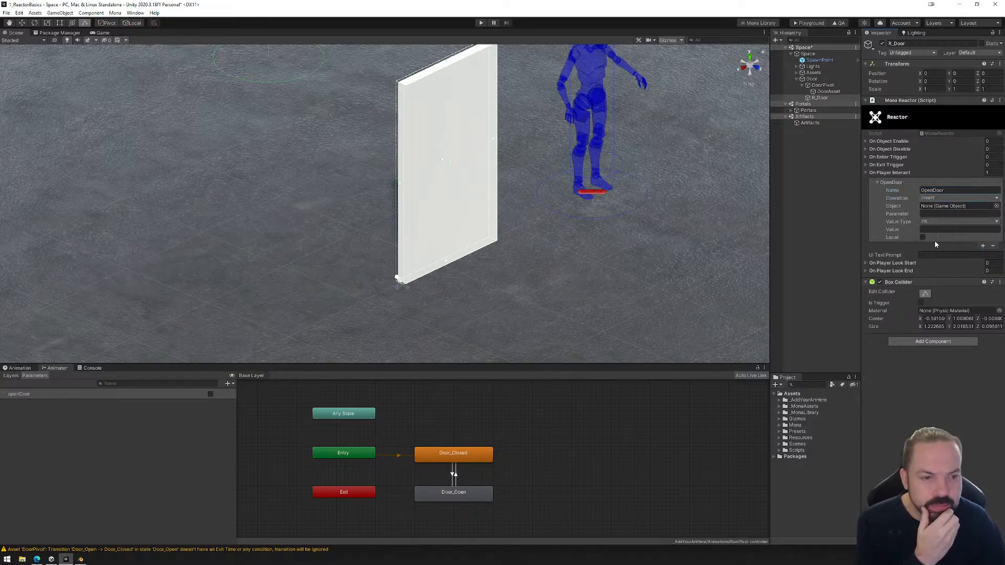
Target the OpenDoor interact event at DoorAsset with parameter openDoor, value type Boolean and value true.
{"action": "left_click_drag", "start_coordinate": [824, 91], "coordinate": [943, 206]}
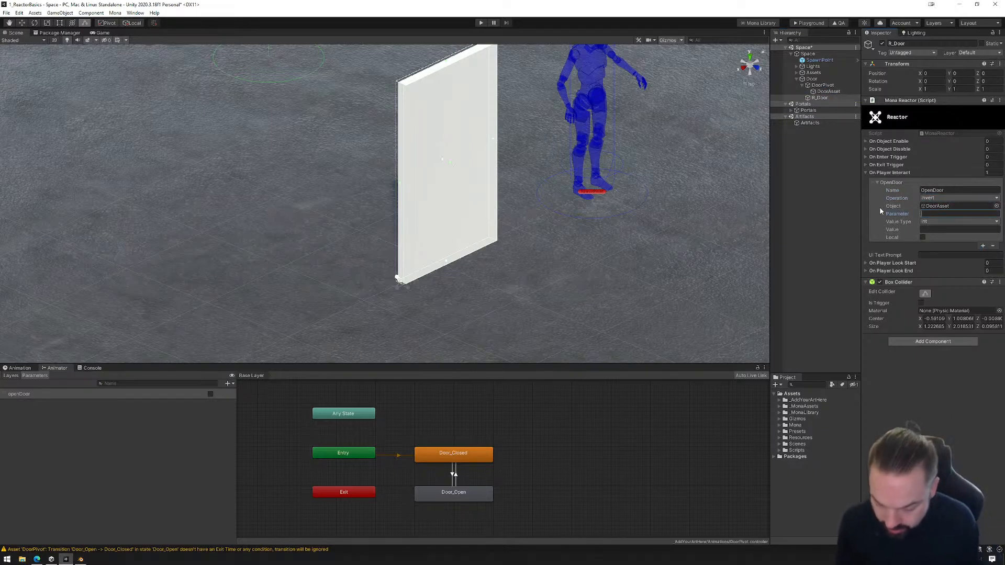
{"action": "type", "text": "doo"}
{"action": "key", "text": "BackSpace"}
{"action": "key", "text": "BackSpace"}
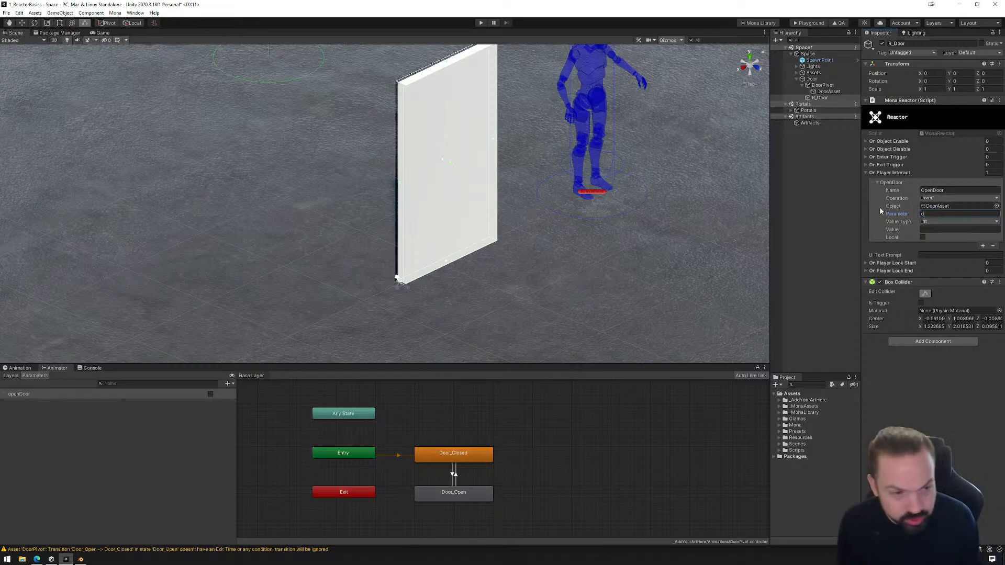
{"action": "type", "text": "openDoor"}
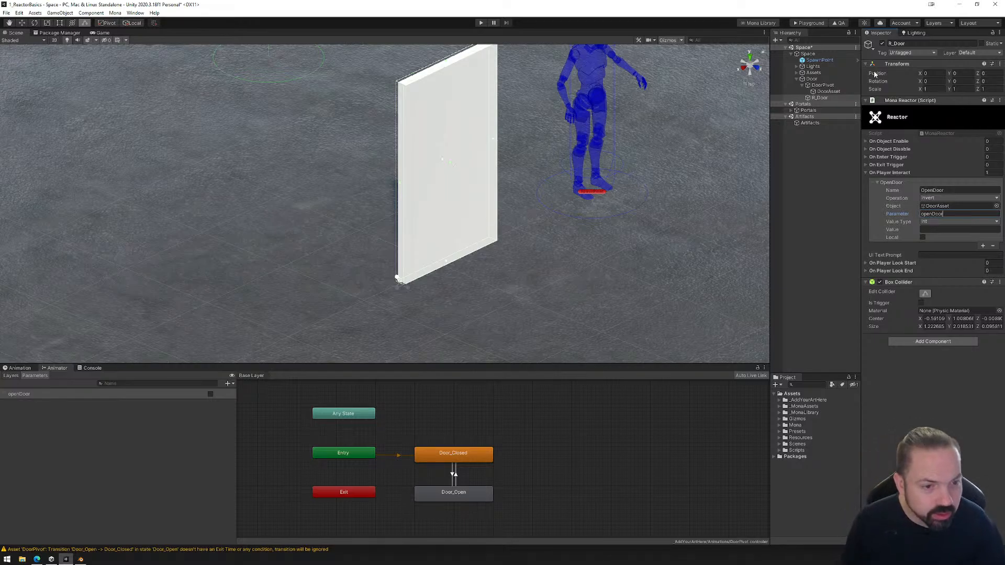
{"action": "left_click", "coordinate": [940, 222]}
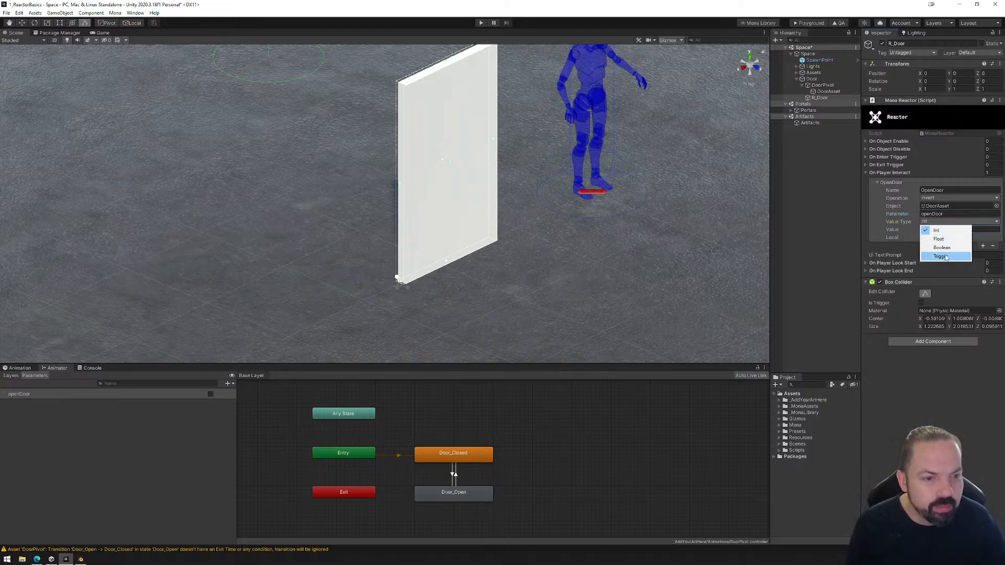
{"action": "left_click", "coordinate": [946, 250]}
{"action": "left_click", "coordinate": [936, 229]}
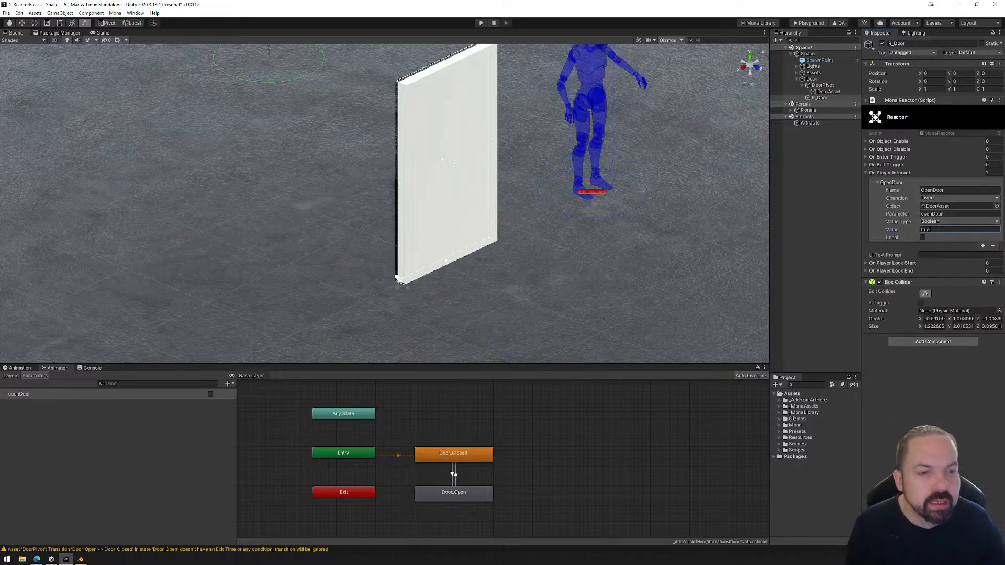
{"action": "key", "text": "Return"}
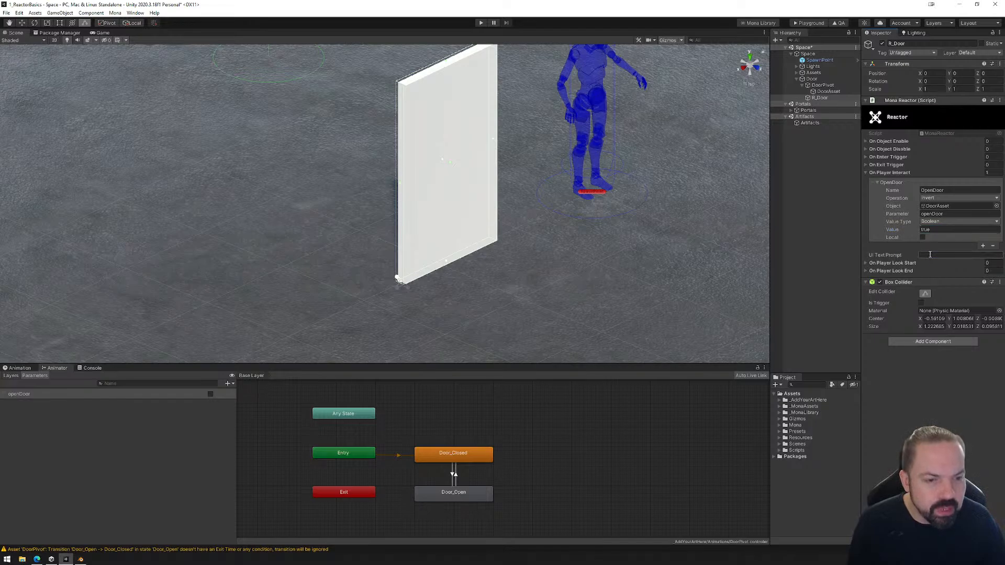
Set the UI text prompt of R_Door's player interaction to "Open".
{"action": "left_click", "coordinate": [930, 254]}
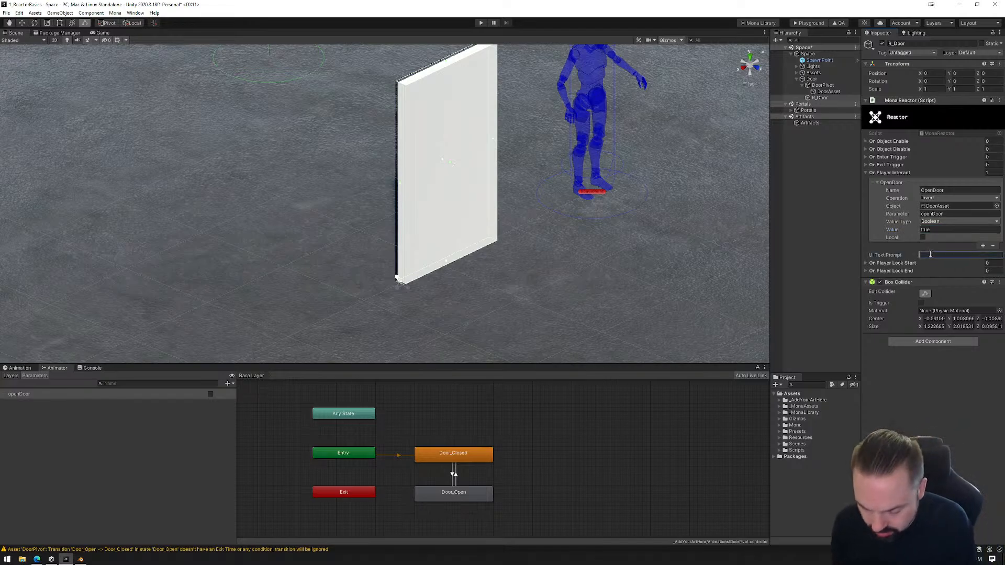
{"action": "type", "text": "Open"}
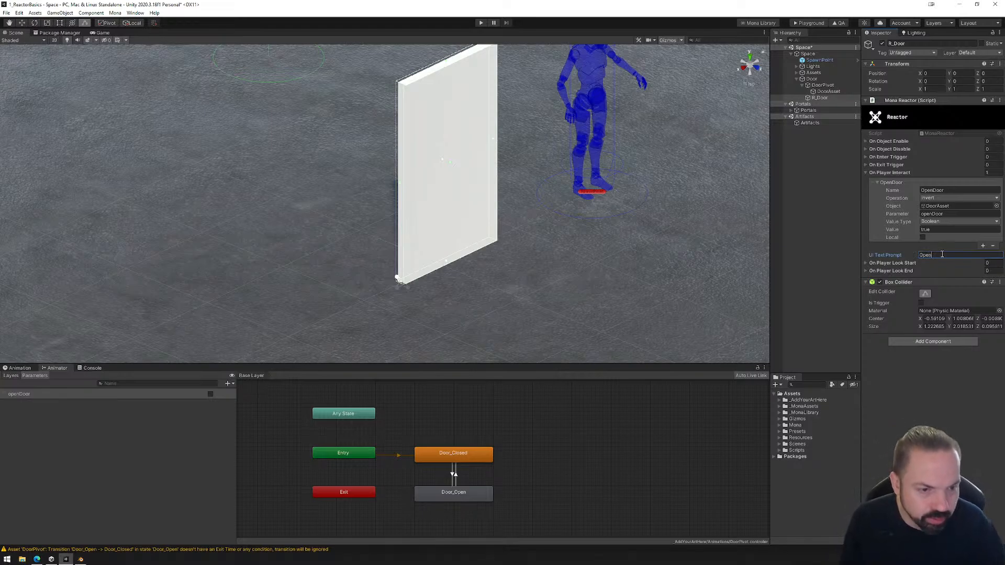
{"action": "left_click", "coordinate": [938, 408]}
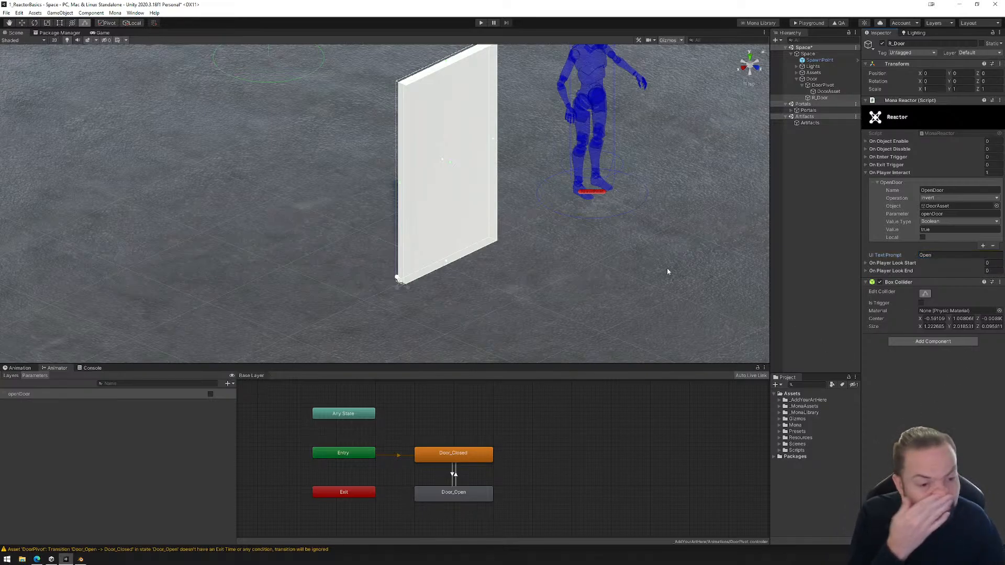
Save and build the space's playground files, and load the exported folder into the Mona Playground to enter the space.
{"action": "left_click", "coordinate": [6, 12]}
{"action": "left_click", "coordinate": [21, 43]}
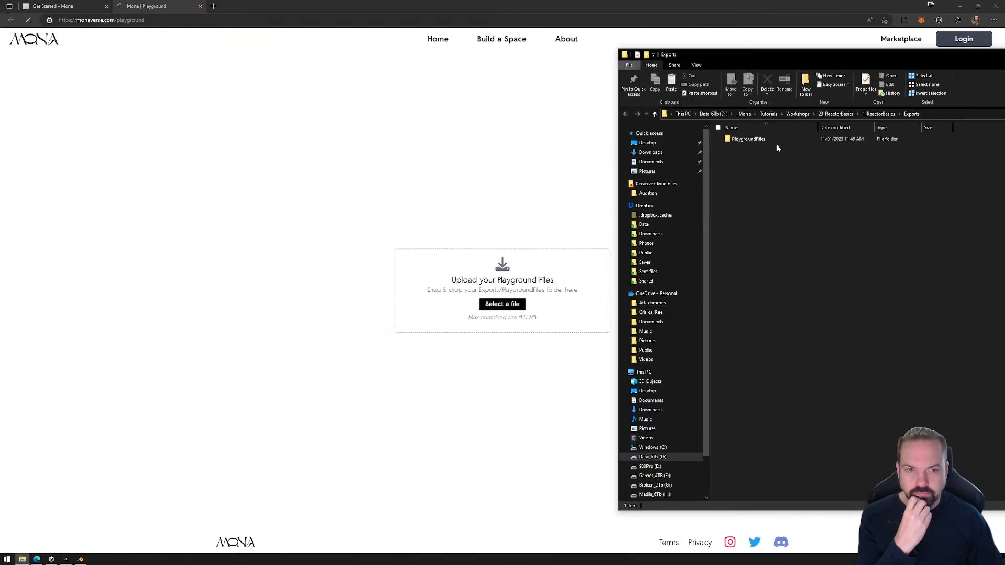
{"action": "left_click_drag", "start_coordinate": [770, 137], "coordinate": [433, 354]}
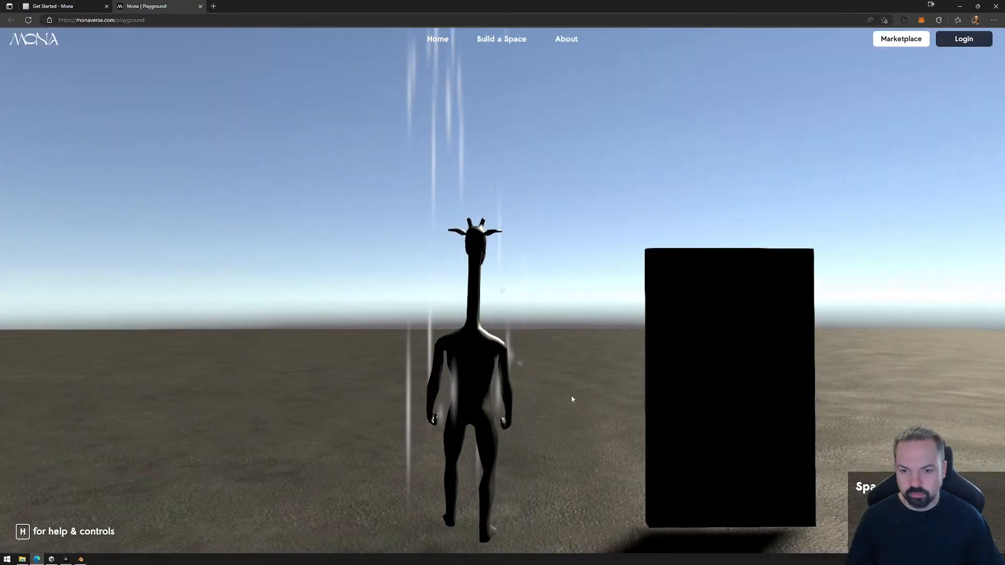
{"action": "left_click", "coordinate": [577, 395]}
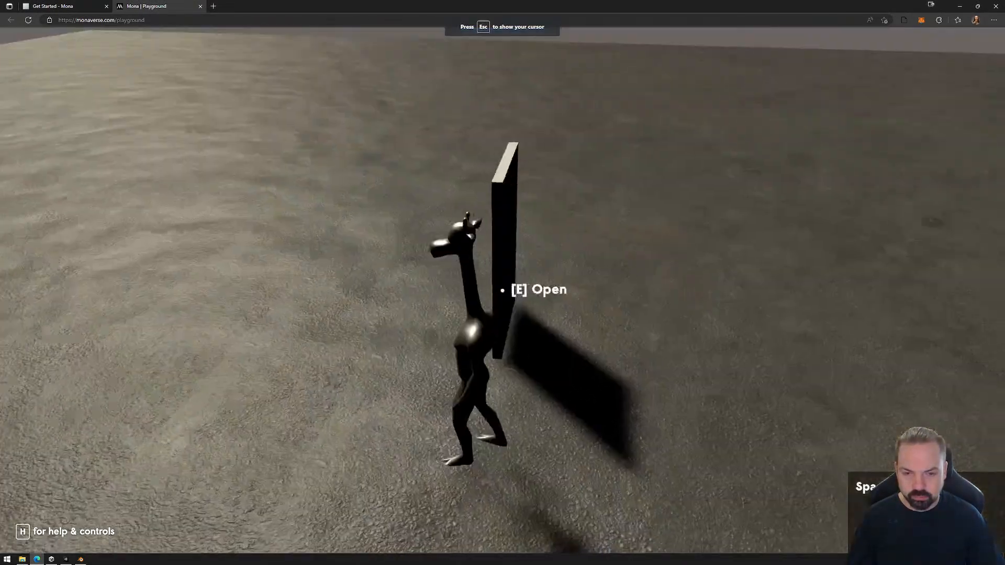
Walk the avatar around the door in the playground and examine the Open prompt from different sides.
{"action": "key", "text": "s"}
{"action": "key", "text": "a"}
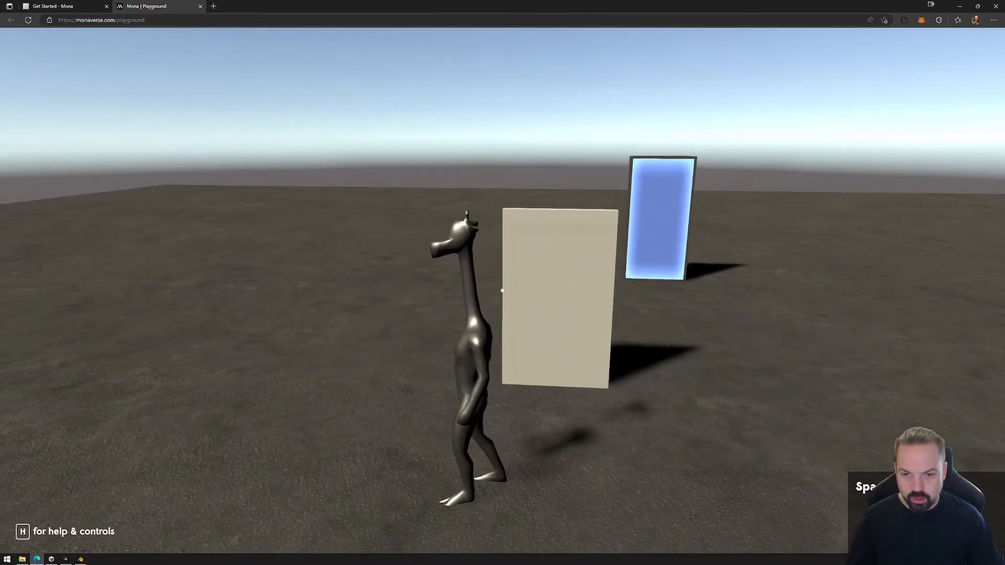
{"action": "key", "text": "a"}
{"action": "key", "text": "a"}
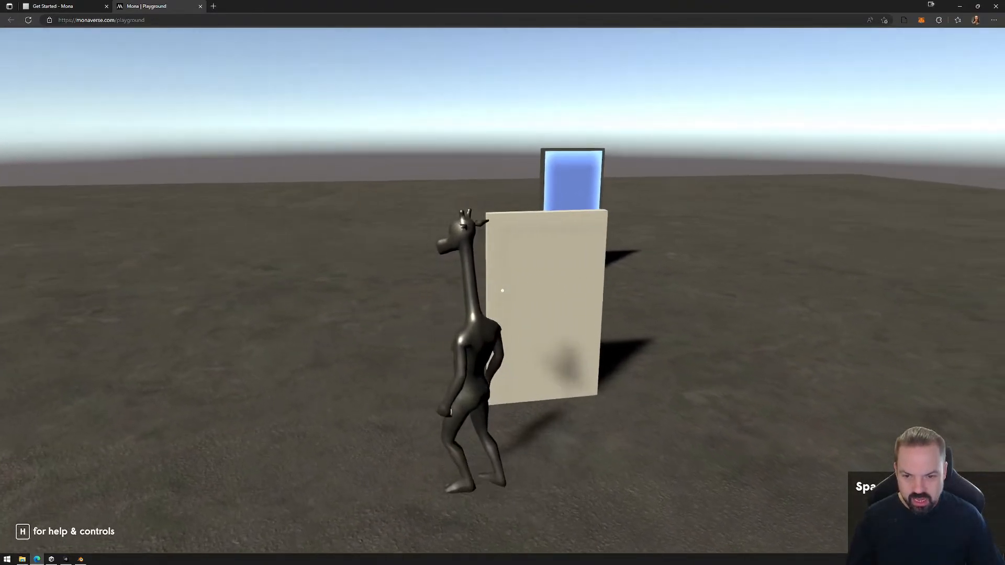
{"action": "key", "text": "d"}
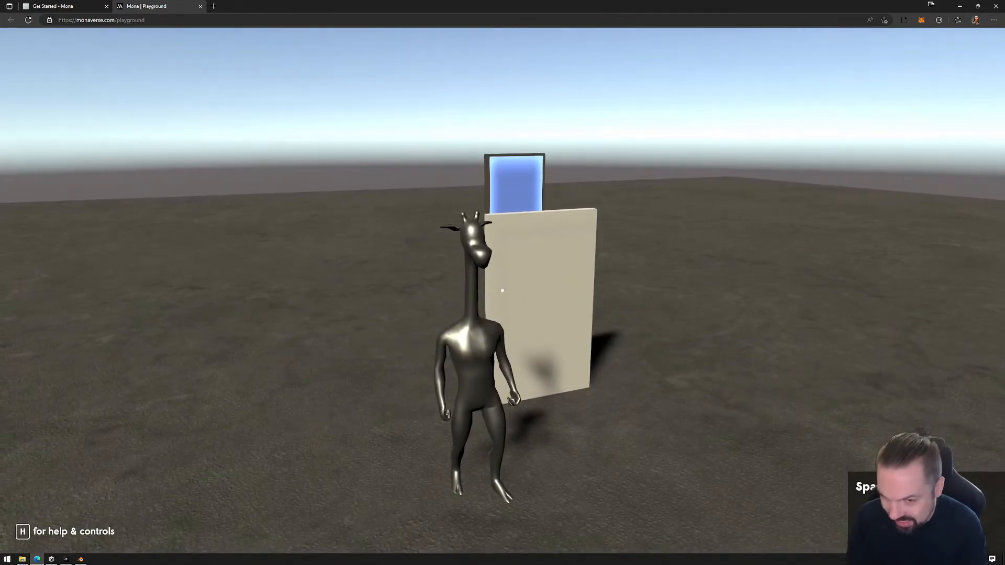
{"action": "key", "text": "Escape"}
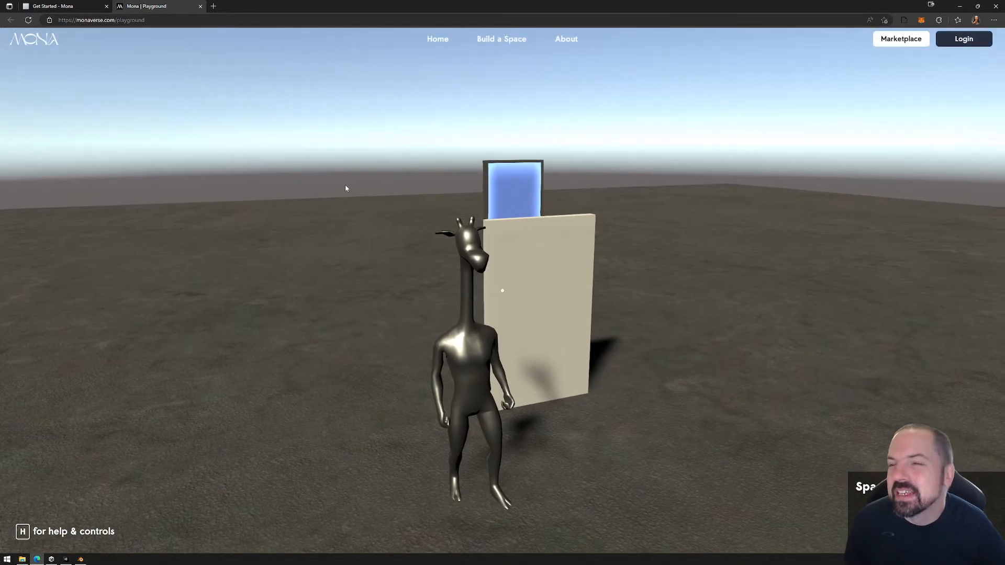
Close the playground page, delete the PlaygroundFiles folder from Exports and close the file window.
{"action": "left_click", "coordinate": [200, 6]}
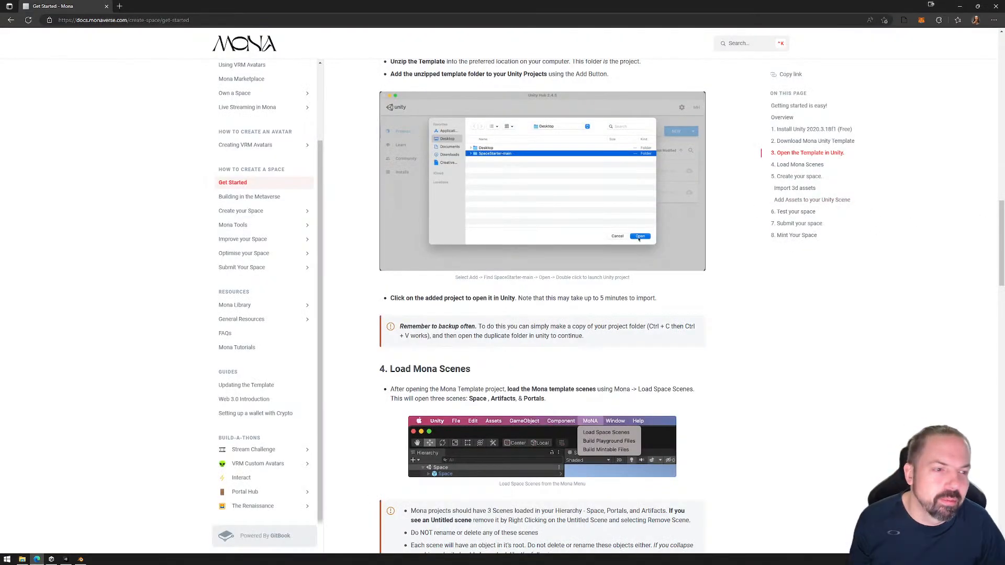
{"action": "key", "text": "alt+Tab"}
{"action": "left_click", "coordinate": [758, 140]}
{"action": "key", "text": "Delete"}
{"action": "key", "text": "Return"}
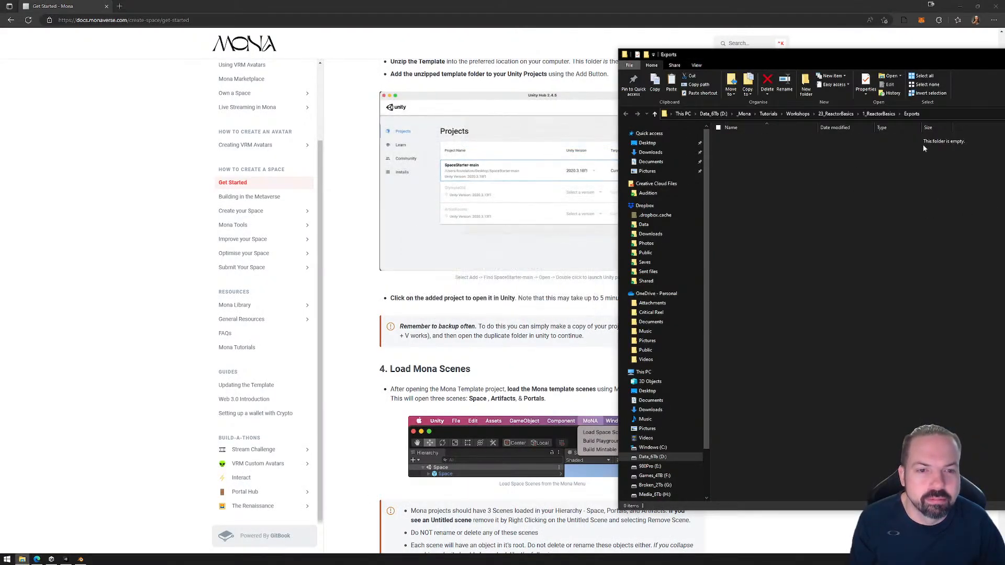
{"action": "left_click", "coordinate": [1004, 54]}
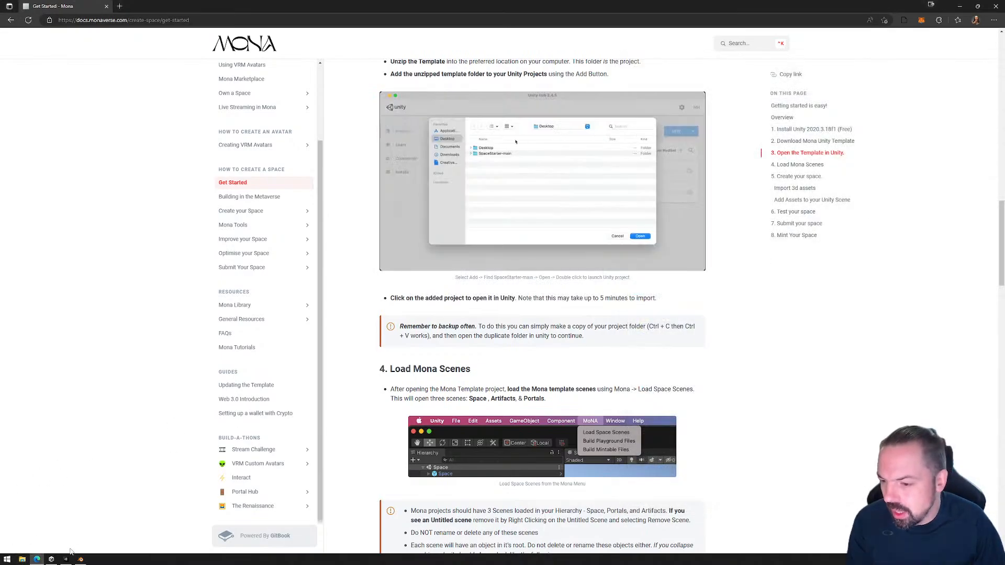
Switch to Unity and disable the Box Collider component on DoorAsset.
{"action": "left_click", "coordinate": [66, 559]}
{"action": "left_click", "coordinate": [430, 258]}
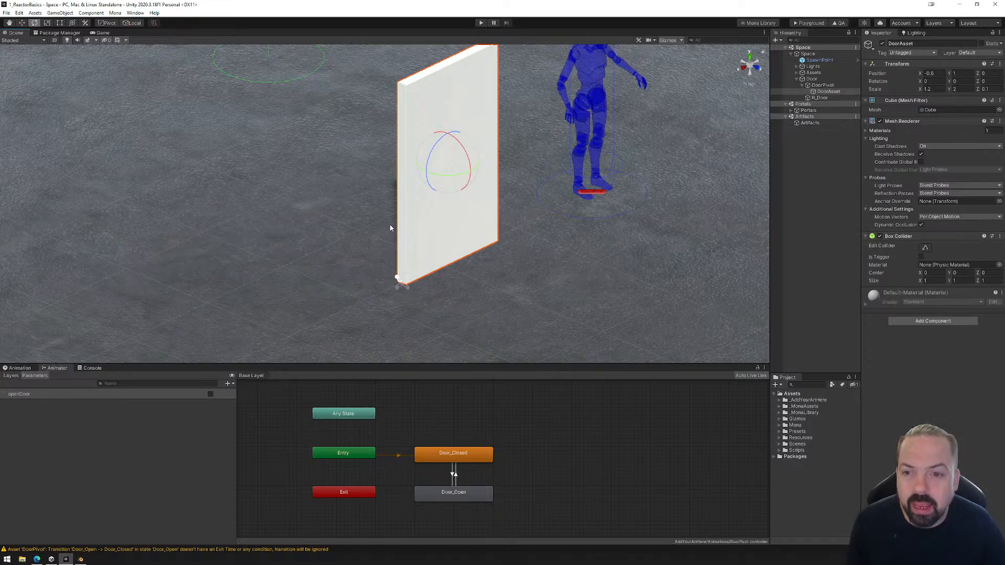
{"action": "right_click_drag", "start_coordinate": [390, 228], "coordinate": [471, 243]}
{"action": "left_click", "coordinate": [824, 99]}
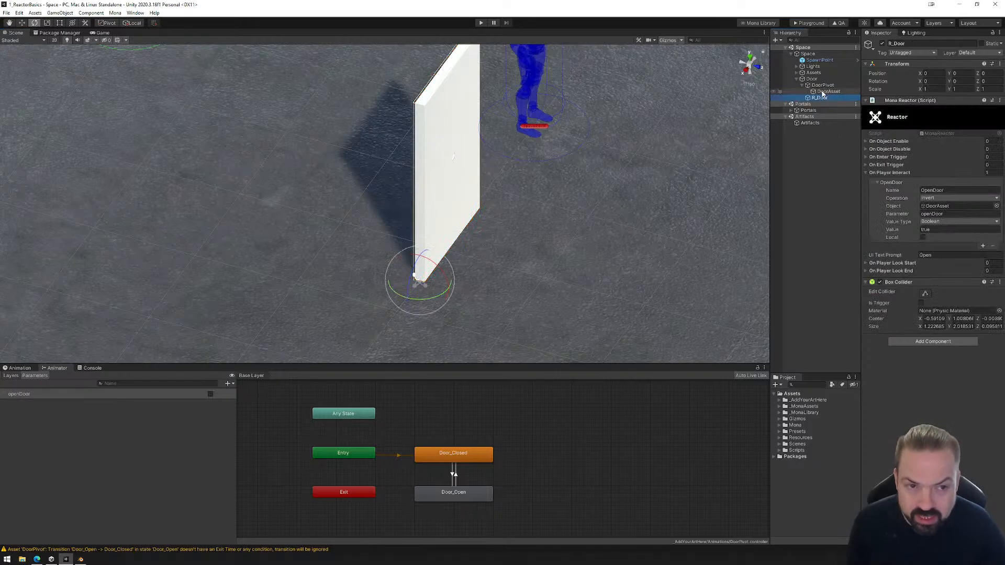
{"action": "left_click", "coordinate": [824, 92]}
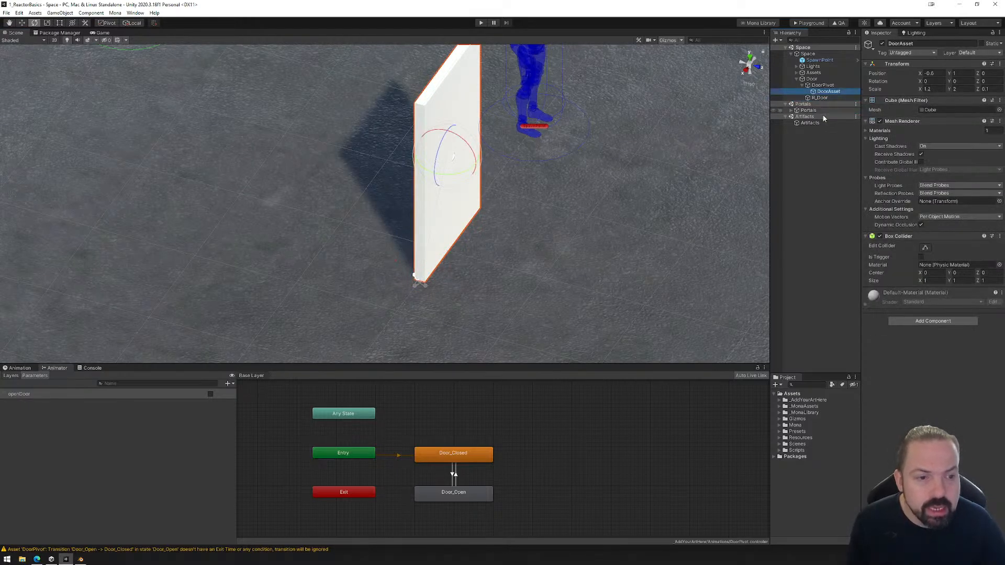
{"action": "right_click", "coordinate": [950, 235]}
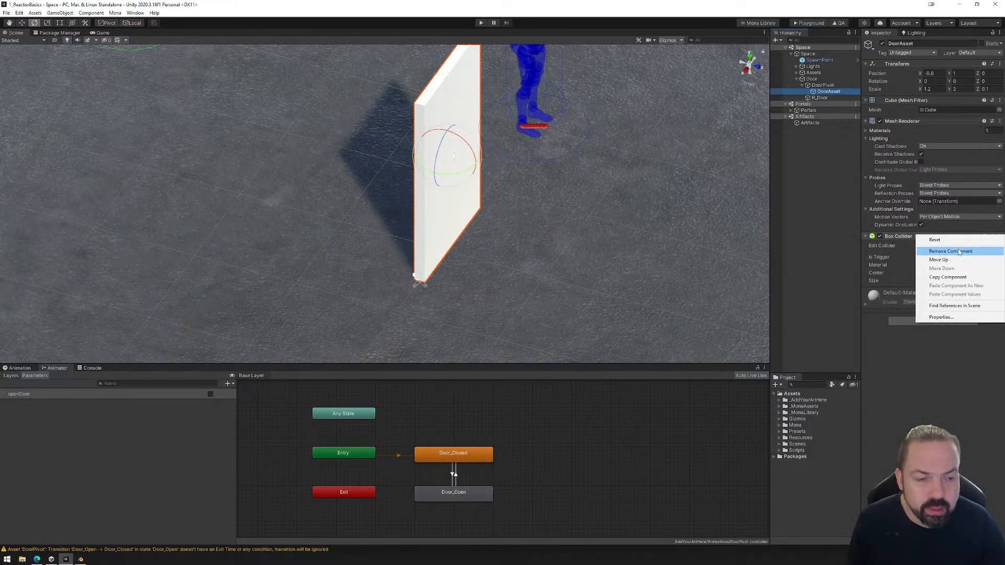
{"action": "left_click", "coordinate": [881, 236]}
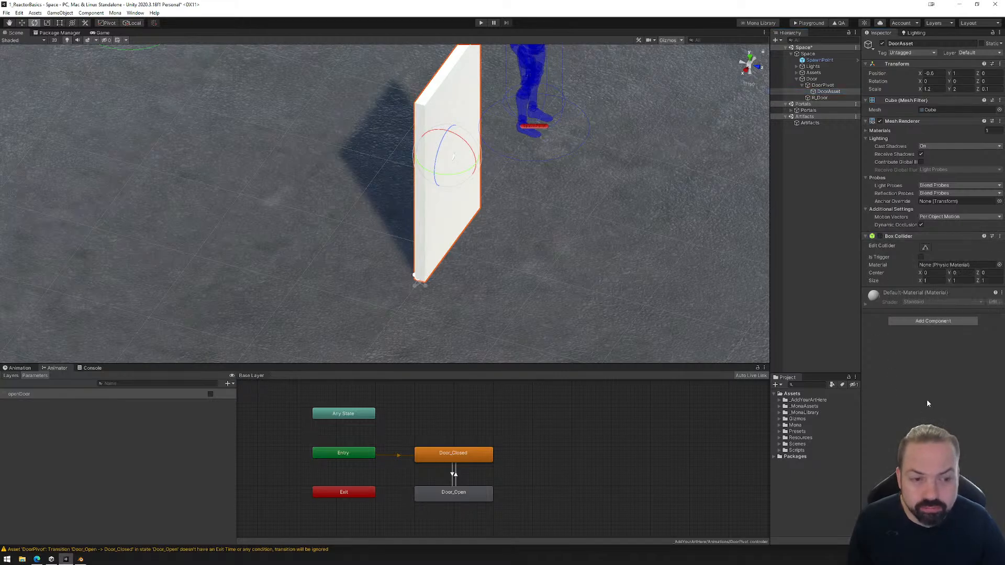
Save the scene and load the rebuilt PlaygroundFiles folder into the Mona Playground to enter the space.
{"action": "left_click", "coordinate": [6, 13]}
{"action": "left_click", "coordinate": [16, 47]}
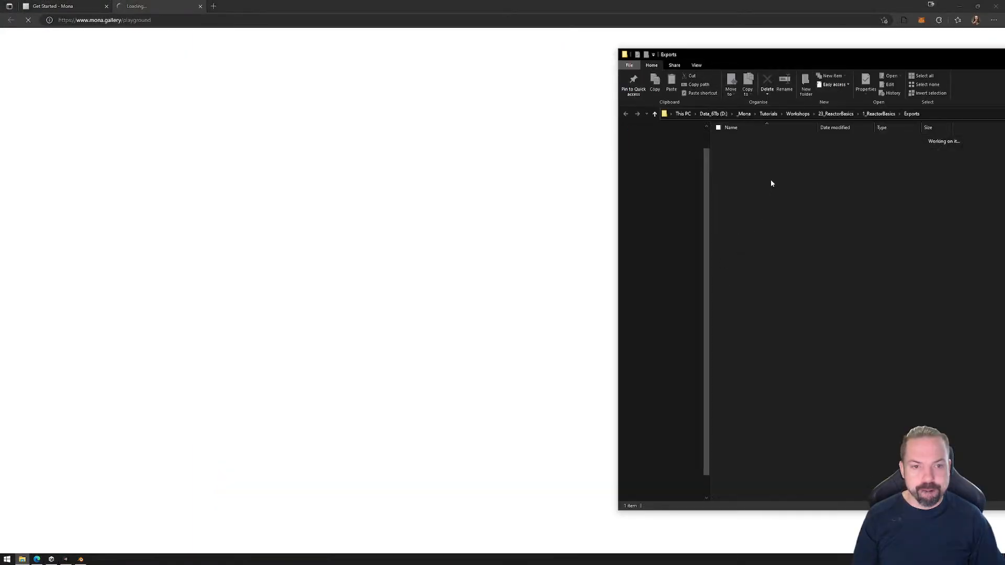
{"action": "left_click_drag", "start_coordinate": [743, 139], "coordinate": [471, 293]}
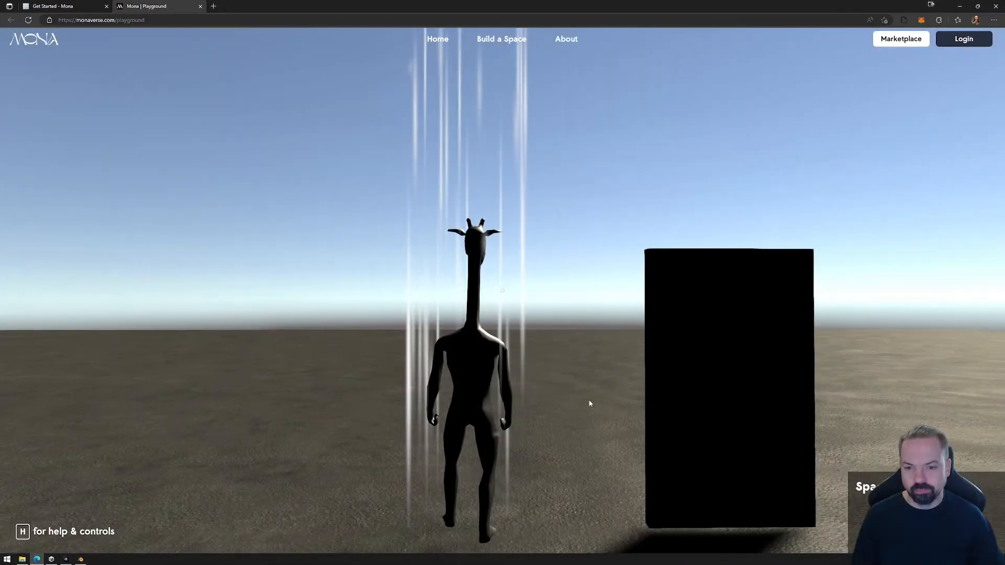
{"action": "left_click", "coordinate": [590, 404]}
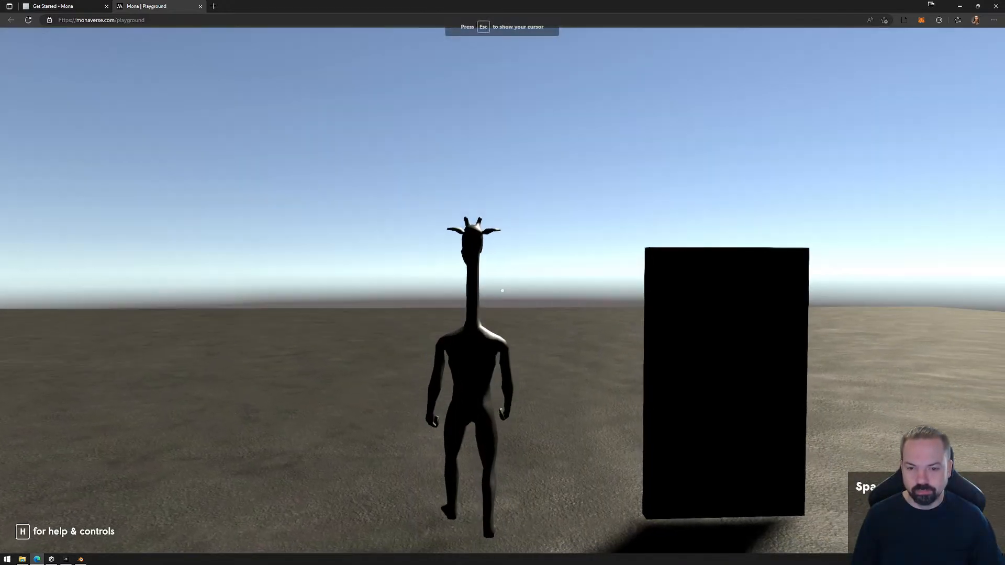
Walk the avatar around the door to test the interaction with DoorAsset's collider disabled, and release the cursor.
{"action": "key", "text": "s"}
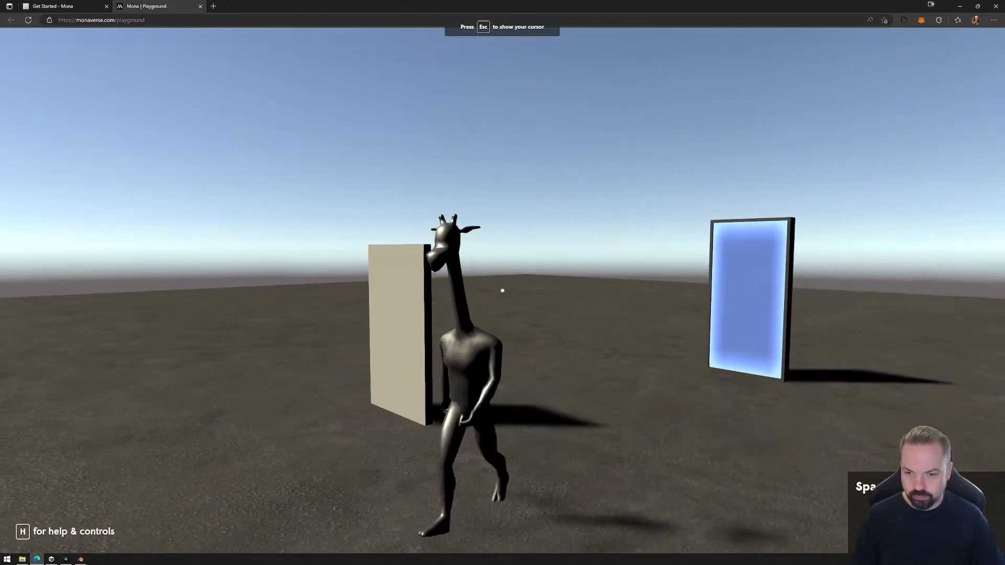
{"action": "key", "text": "a"}
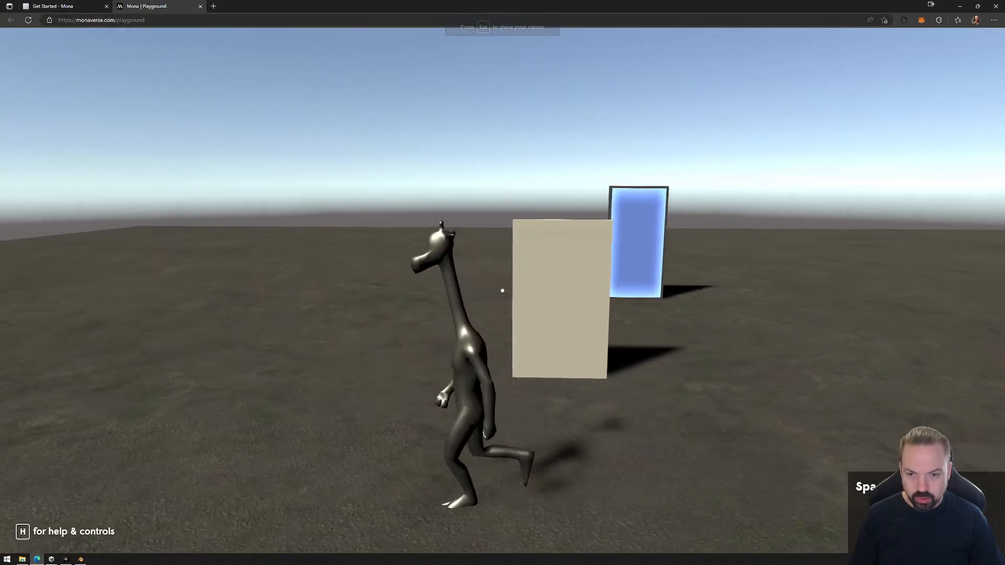
{"action": "key", "text": "s"}
{"action": "key", "text": "d"}
{"action": "key", "text": "Escape"}
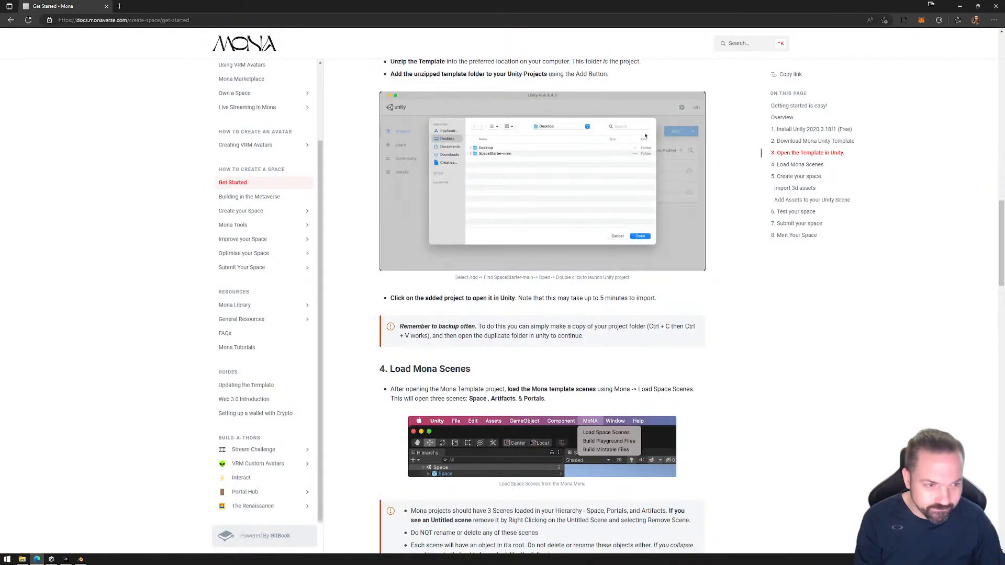
Delete the exported PlaygroundFiles folder again and close the Exports window.
{"action": "key", "text": "alt+Tab"}
{"action": "left_click", "coordinate": [747, 139]}
{"action": "key", "text": "Delete"}
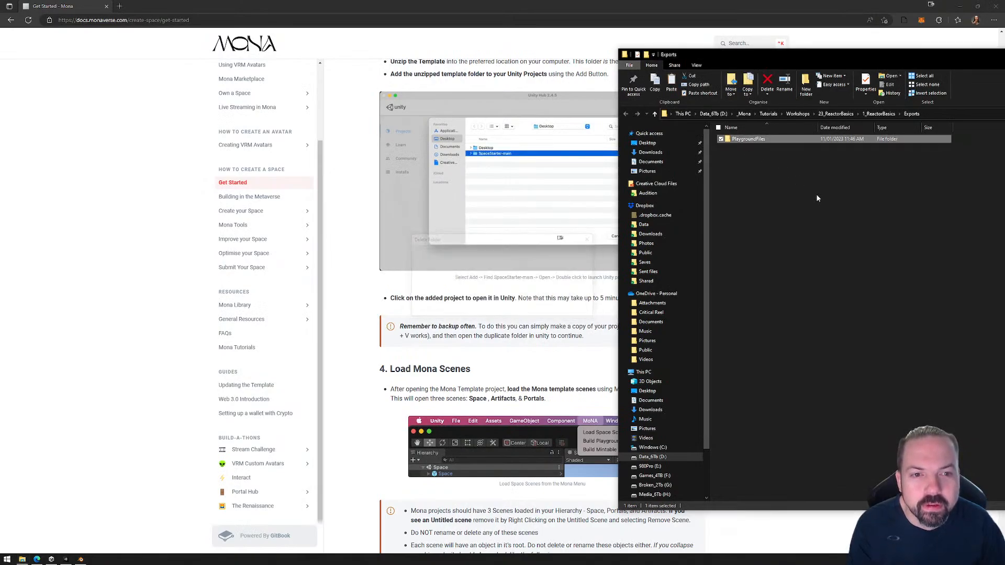
{"action": "key", "text": "alt+F4"}
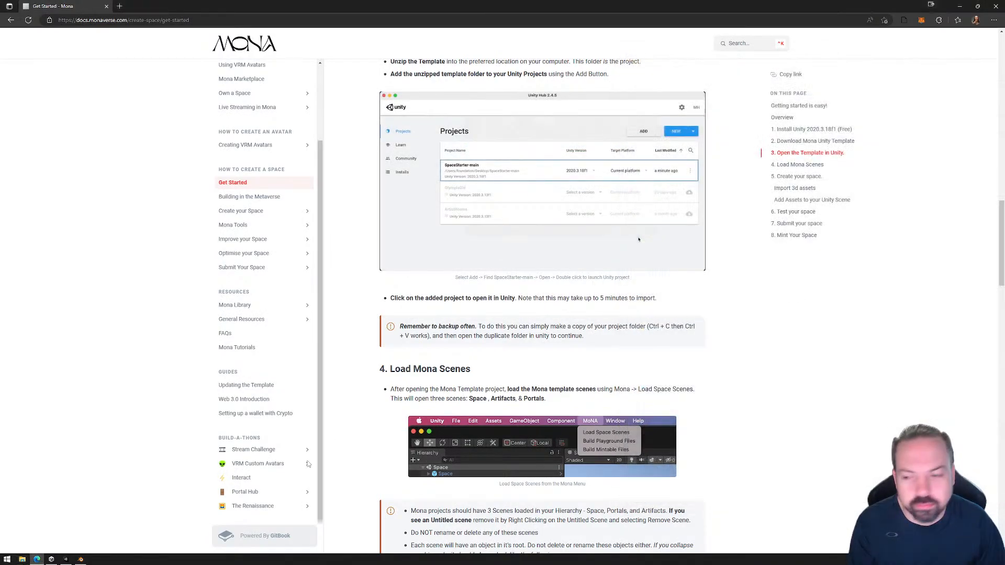
In Unity, fit R_Door's box collider around the door from a top wireframe view, sized about 1.21 × 2.02 × 0.11.
{"action": "left_click", "coordinate": [66, 559]}
{"action": "left_click", "coordinate": [455, 168]}
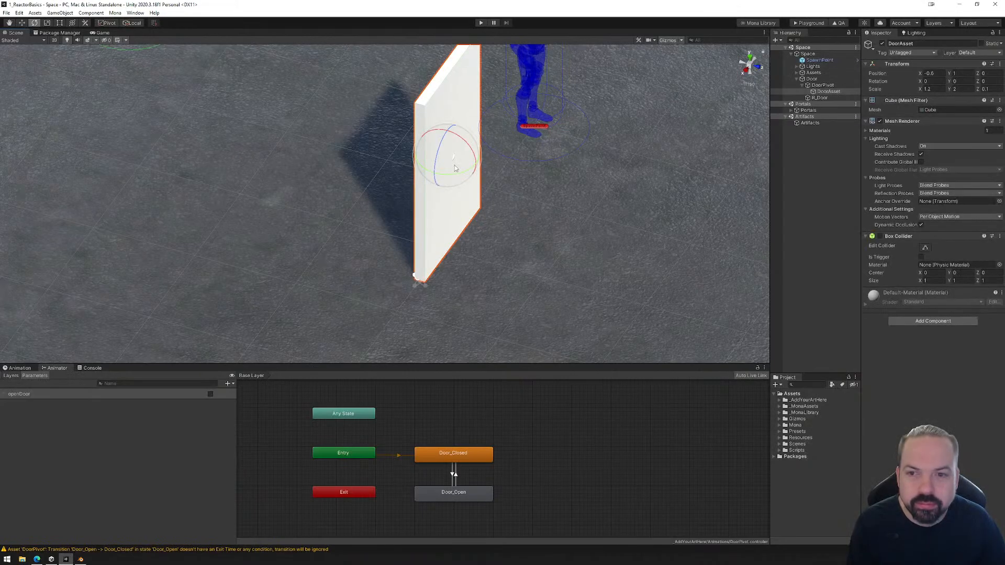
{"action": "left_click", "coordinate": [820, 98]}
{"action": "left_click", "coordinate": [925, 294]}
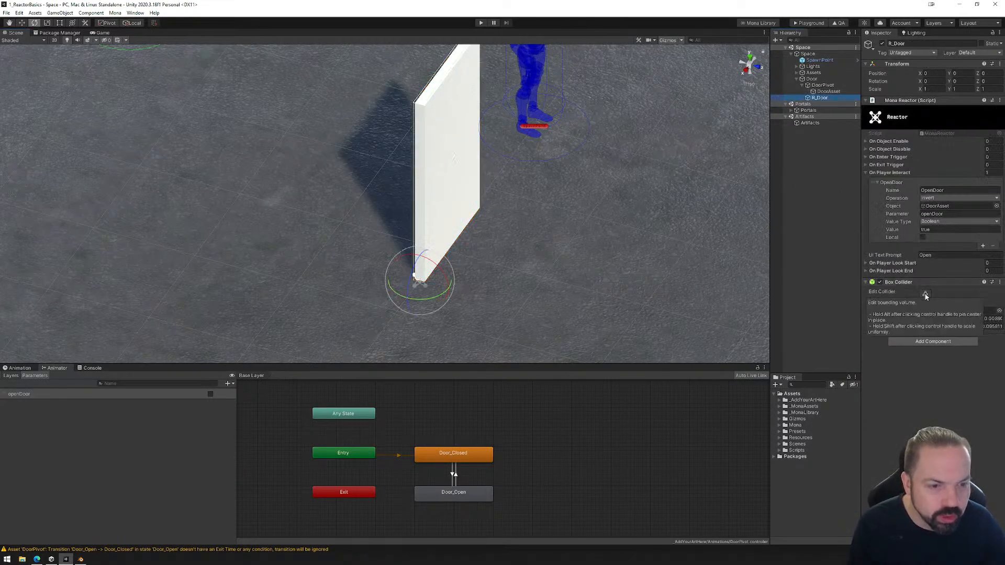
{"action": "left_click_drag", "start_coordinate": [438, 199], "coordinate": [471, 211], "text": "alt"}
{"action": "scroll", "coordinate": [471, 210], "scroll_direction": "up", "scroll_amount": 5}
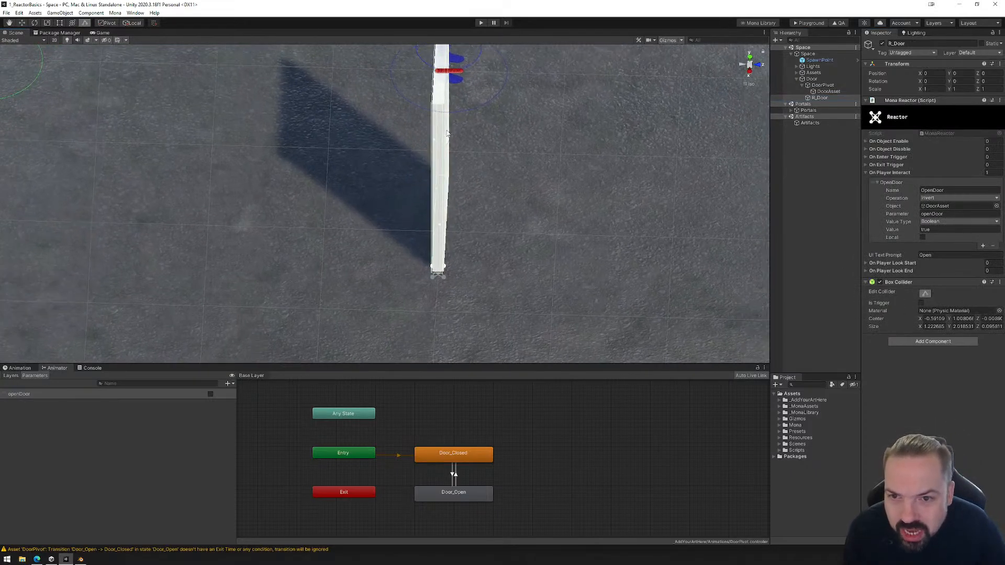
{"action": "left_click", "coordinate": [749, 58]}
{"action": "scroll", "coordinate": [513, 224], "scroll_direction": "up", "scroll_amount": 5}
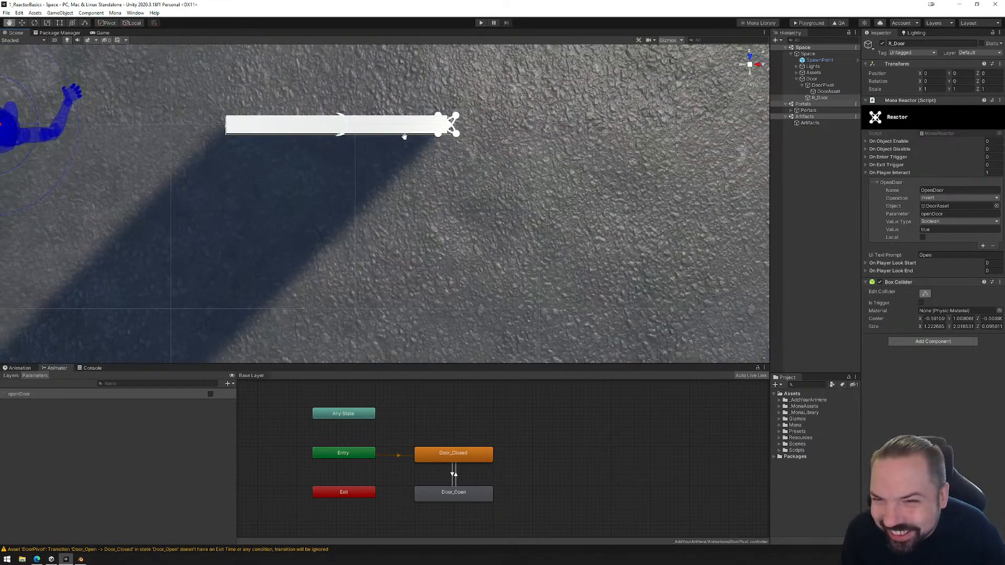
{"action": "scroll", "coordinate": [513, 224], "scroll_direction": "up", "scroll_amount": 2}
{"action": "scroll", "coordinate": [370, 203], "scroll_direction": "down", "scroll_amount": 3}
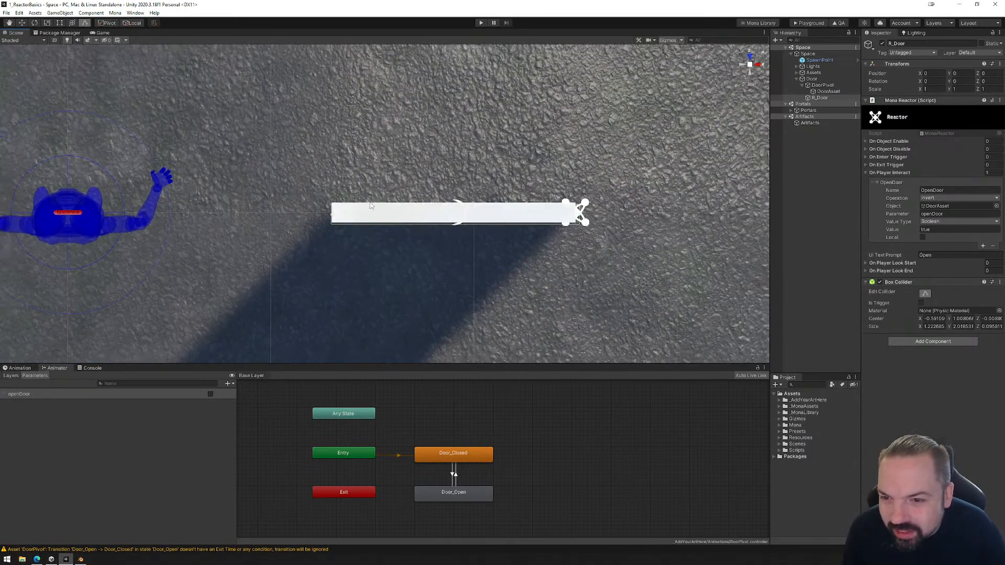
{"action": "left_click", "coordinate": [24, 40]}
{"action": "left_click", "coordinate": [21, 61]}
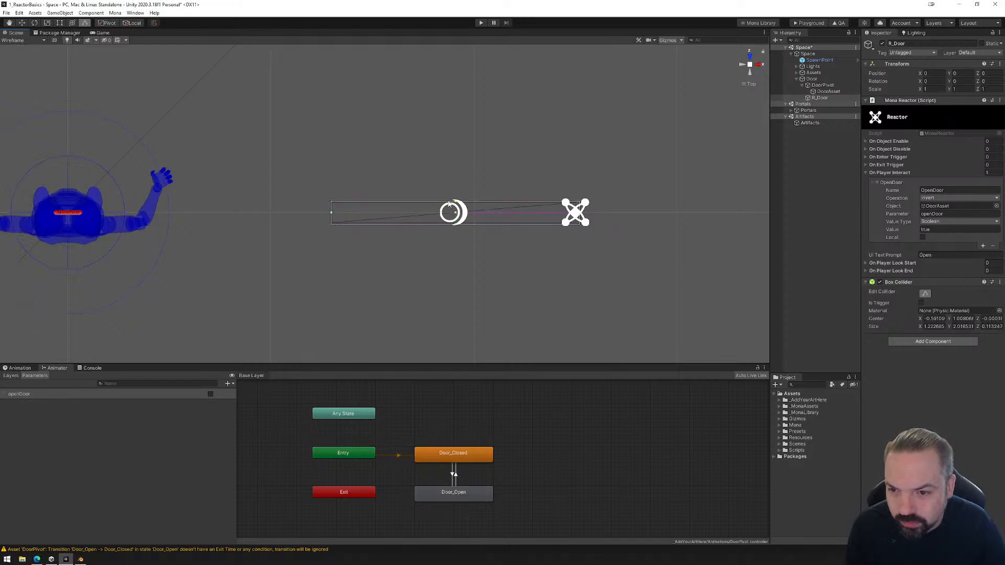
{"action": "left_click_drag", "start_coordinate": [449, 204], "coordinate": [447, 202]}
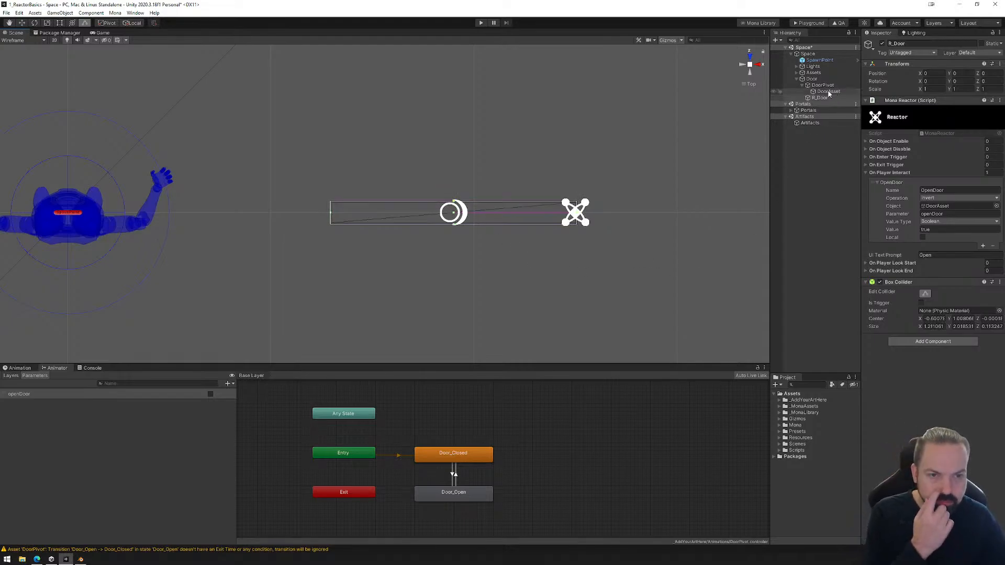
Return the scene view to Shaded mode and save the scene.
{"action": "left_click", "coordinate": [15, 41]}
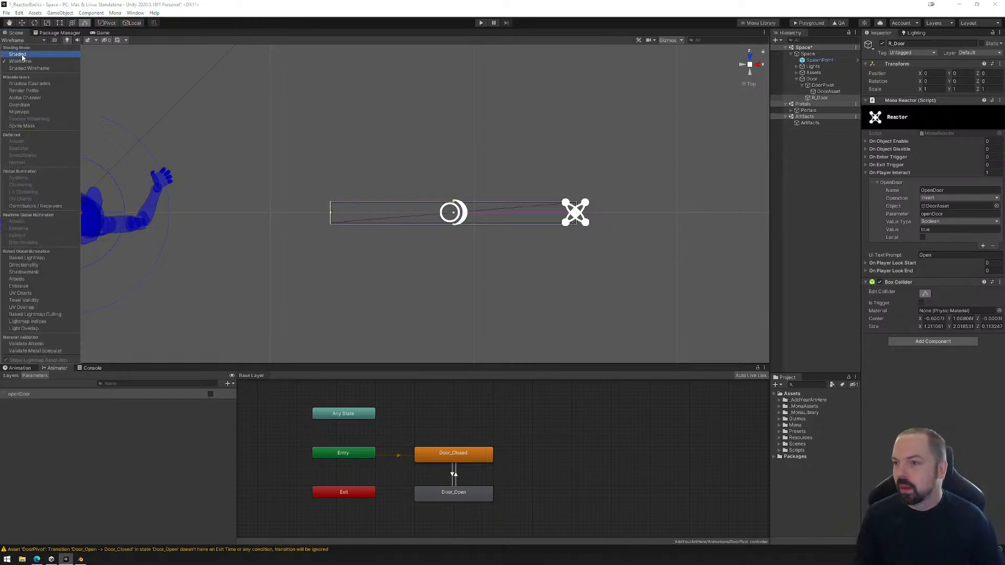
{"action": "left_click", "coordinate": [17, 54]}
{"action": "left_click_drag", "start_coordinate": [644, 300], "coordinate": [281, 163], "text": "alt"}
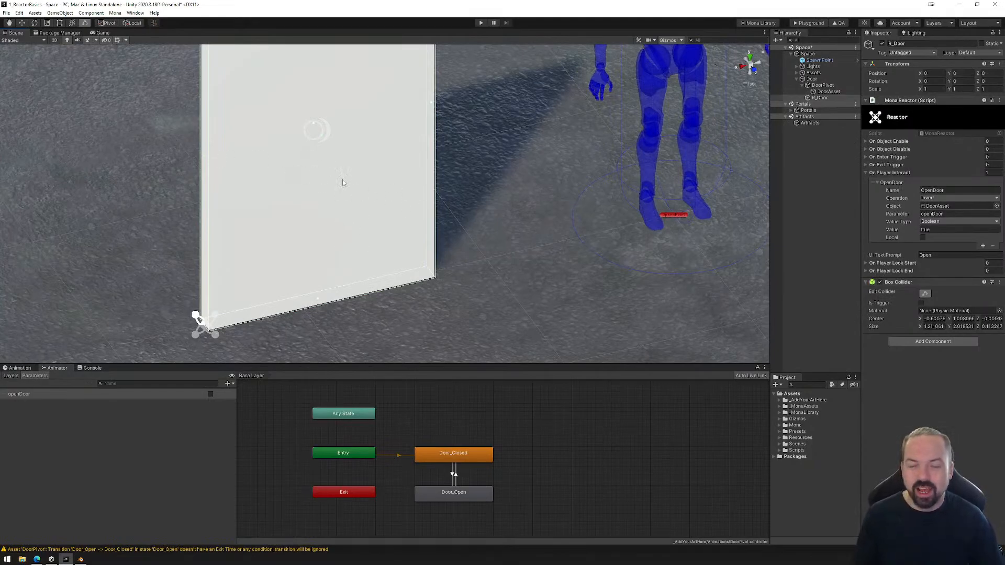
{"action": "left_click", "coordinate": [6, 12]}
{"action": "left_click", "coordinate": [18, 42]}
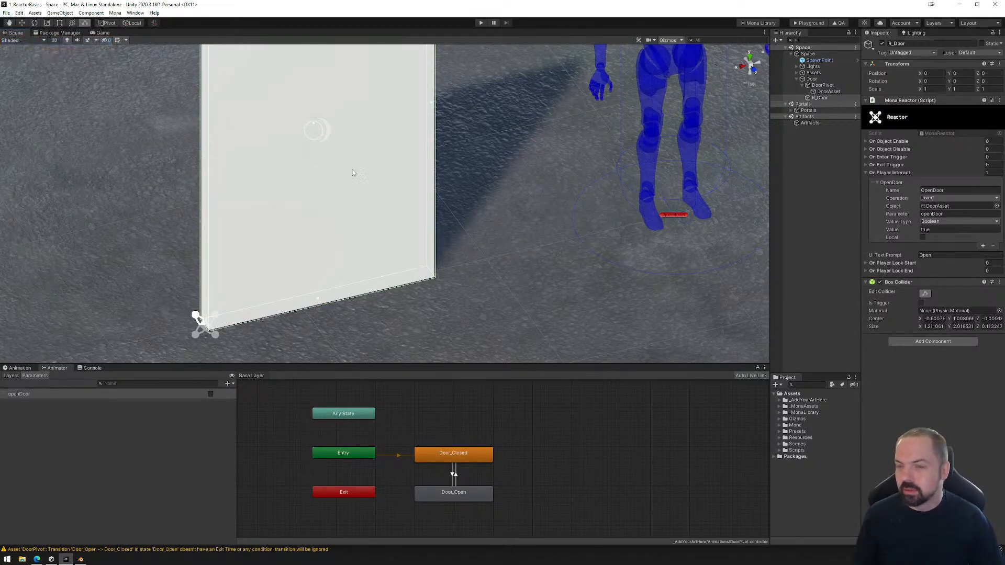
Build the playground files and load the new PlaygroundFiles folder into the Mona Playground to enter the space.
{"action": "left_click", "coordinate": [809, 23]}
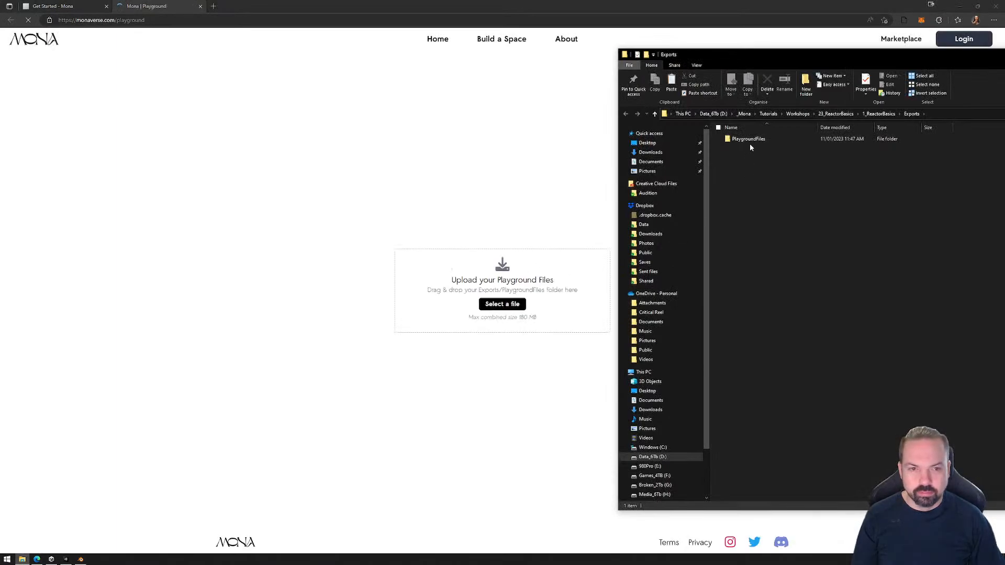
{"action": "left_click_drag", "start_coordinate": [750, 142], "coordinate": [481, 325]}
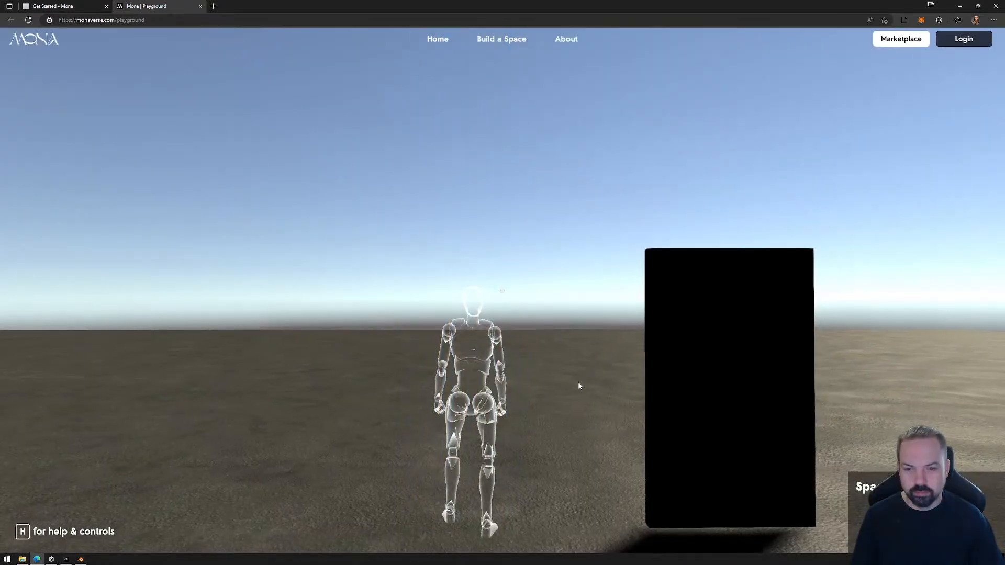
{"action": "left_click", "coordinate": [578, 381]}
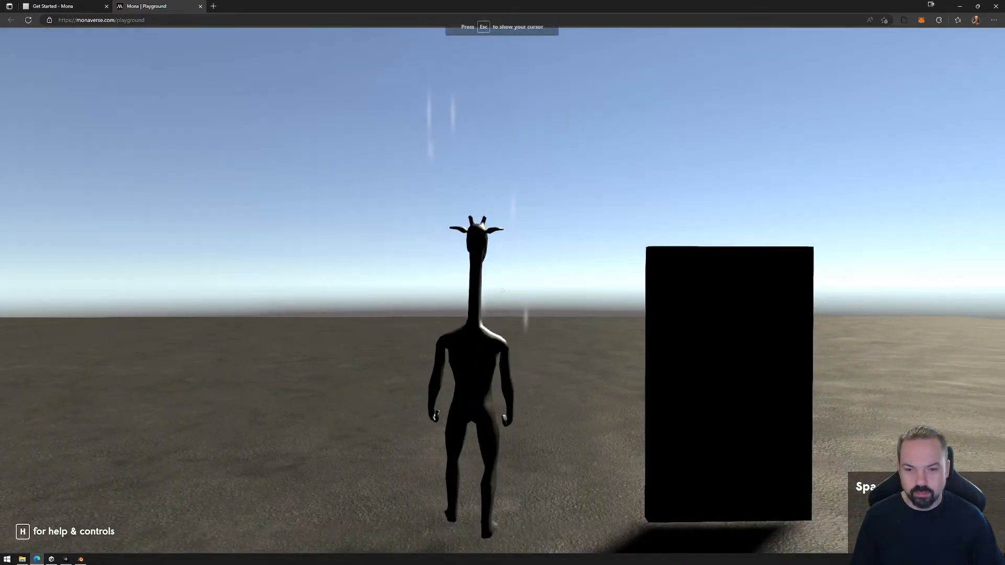
Walk the avatar up to the door in the Mona Playground and test its Open interaction from several positions.
{"action": "key", "text": "w"}
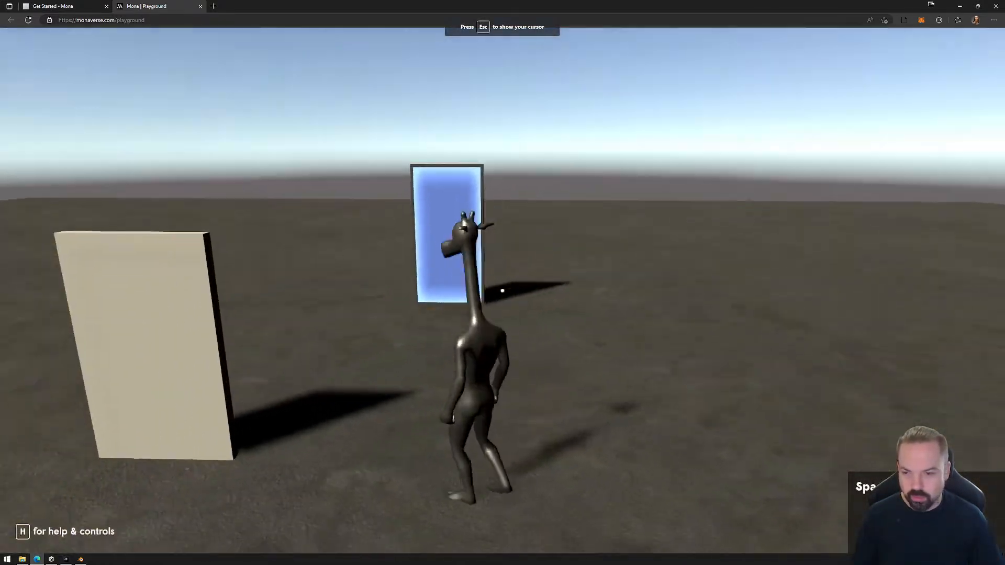
{"action": "key", "text": "a"}
{"action": "key", "text": "a"}
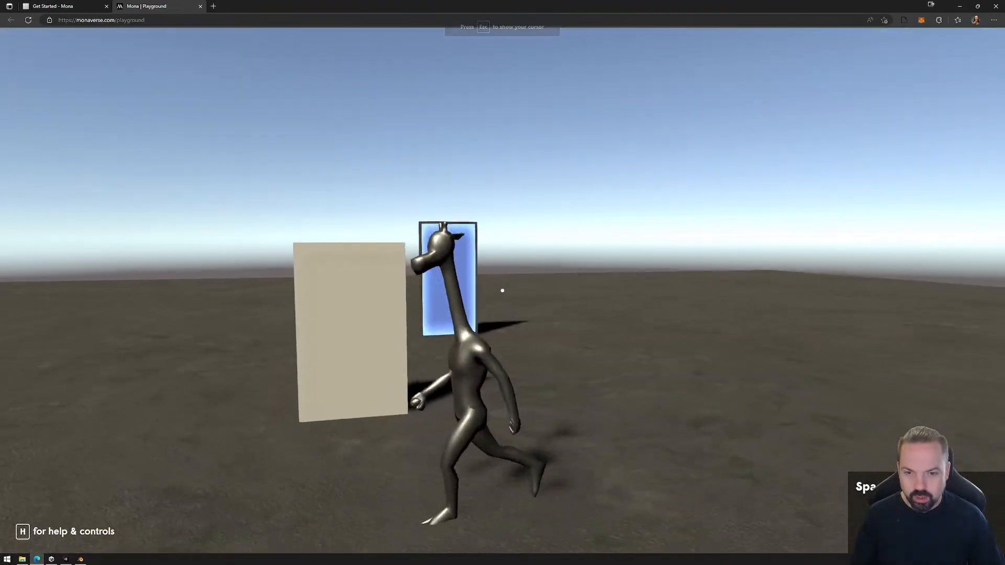
{"action": "key", "text": "d"}
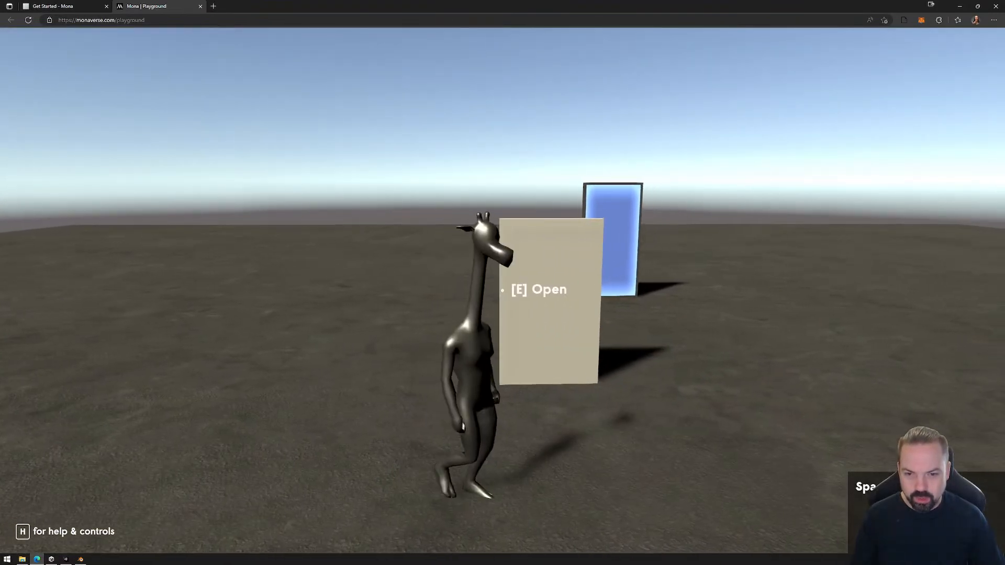
{"action": "key", "text": "a"}
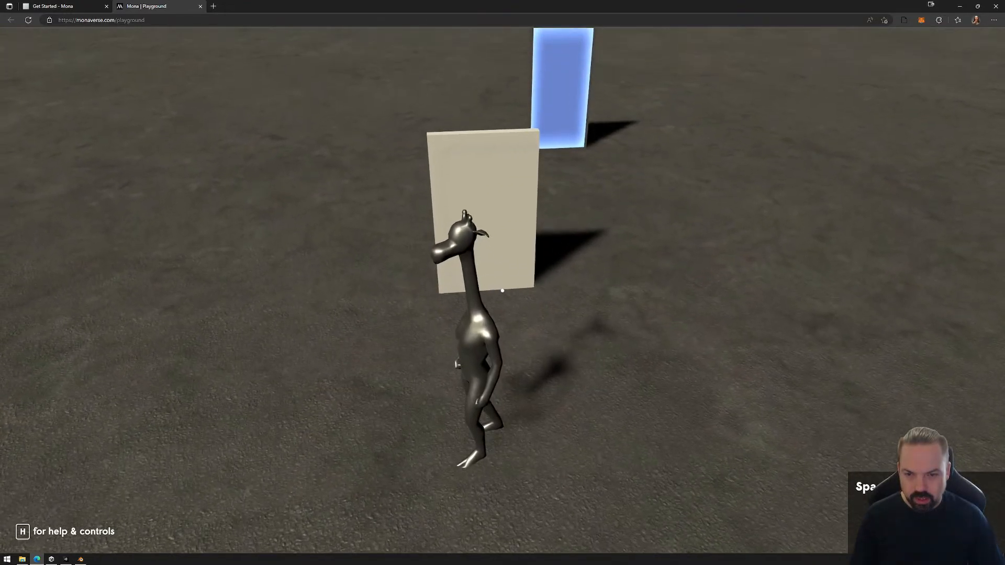
{"action": "key", "text": "w"}
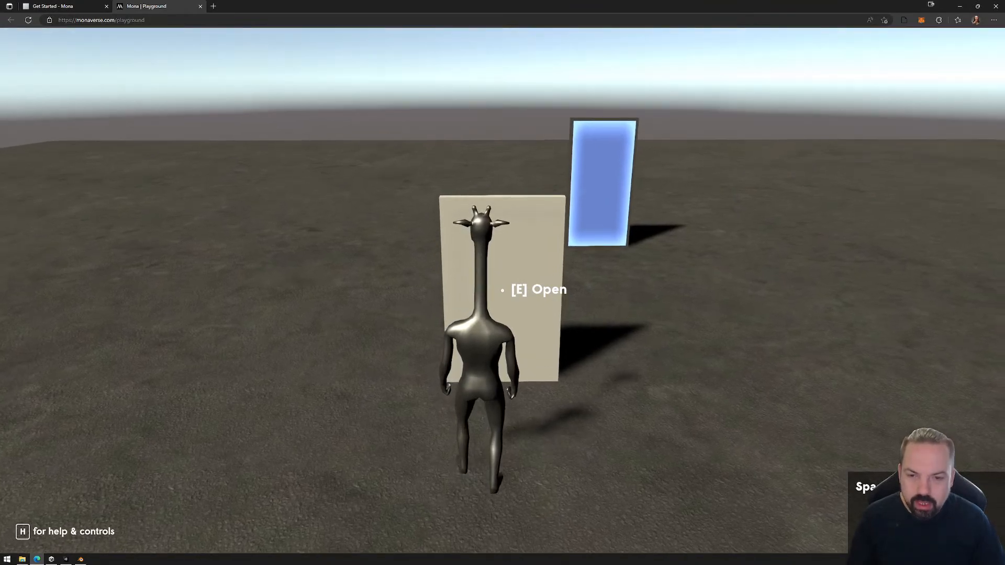
{"action": "key", "text": "w"}
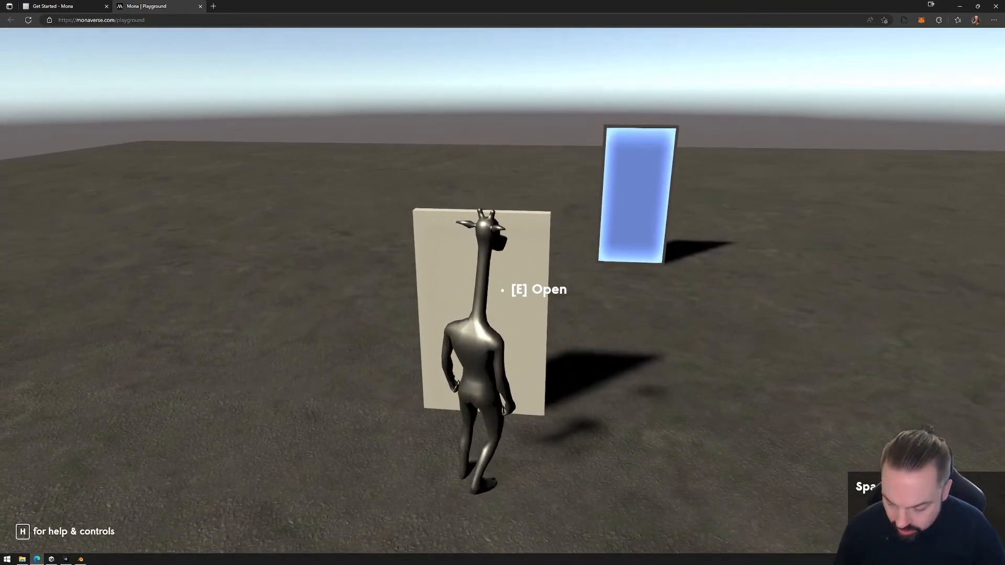
{"action": "key", "text": "a"}
{"action": "key", "text": "s"}
{"action": "key", "text": "d"}
{"action": "key", "text": "w"}
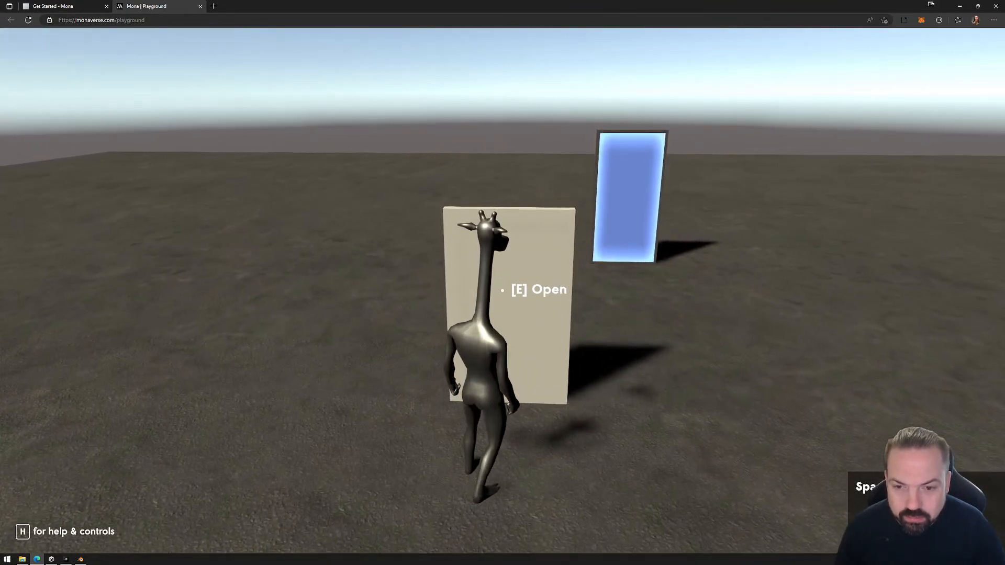
{"action": "key", "text": "w"}
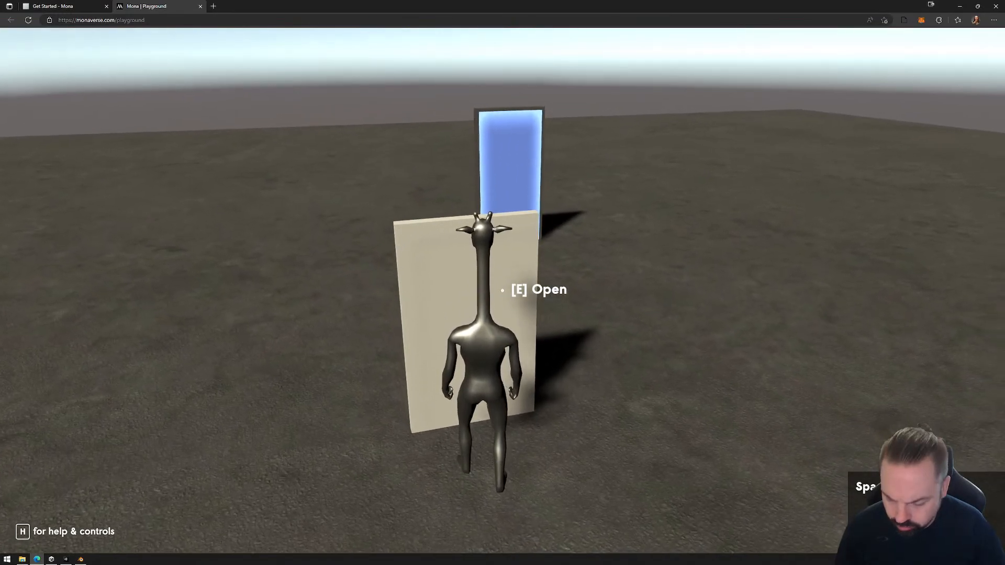
{"action": "key", "text": "a"}
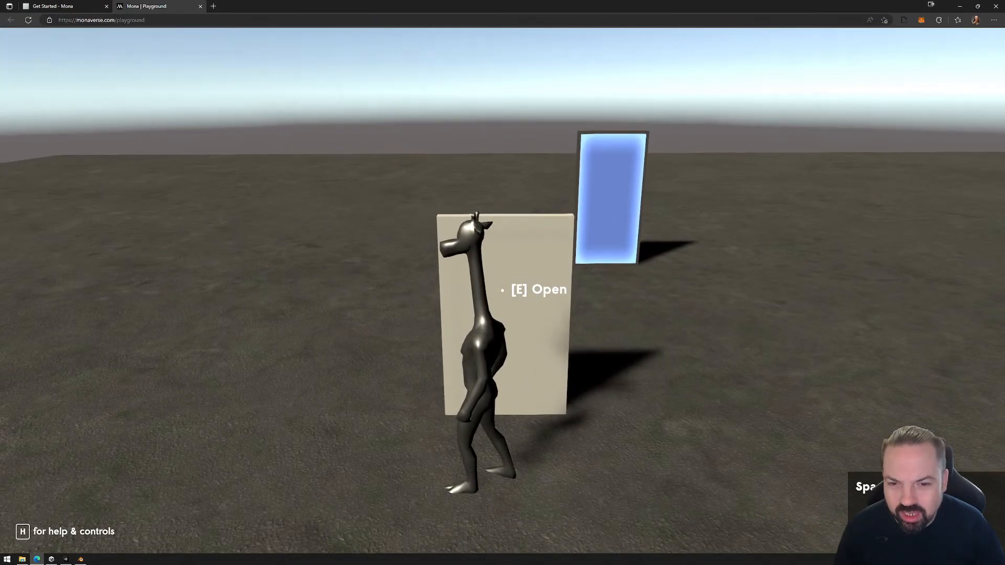
{"action": "key", "text": "s"}
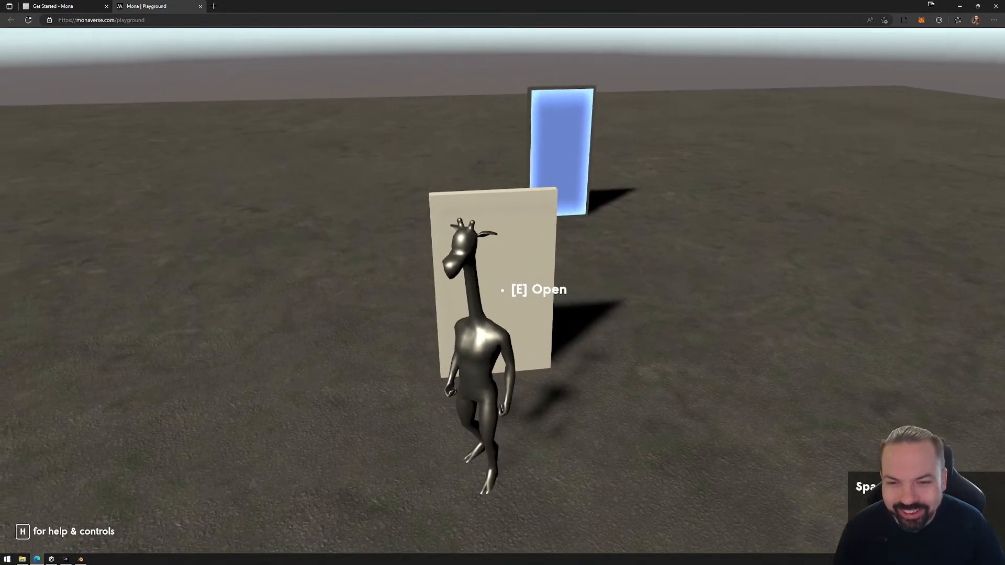
{"action": "key", "text": "w"}
{"action": "key", "text": "Escape"}
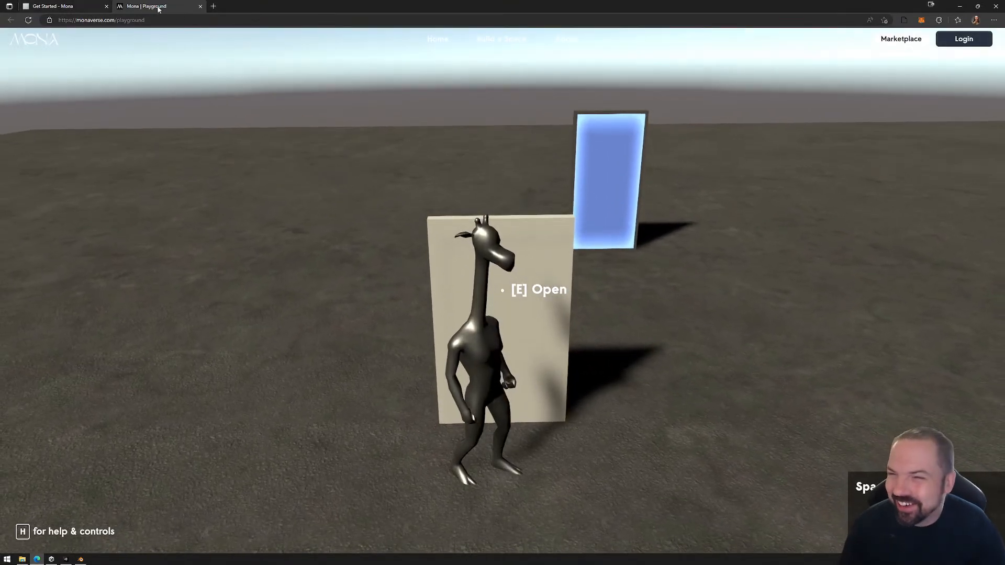
Close the Mona Playground page and delete the exported PlaygroundFiles folder from Exports.
{"action": "left_click", "coordinate": [200, 6]}
{"action": "key", "text": "alt+Tab"}
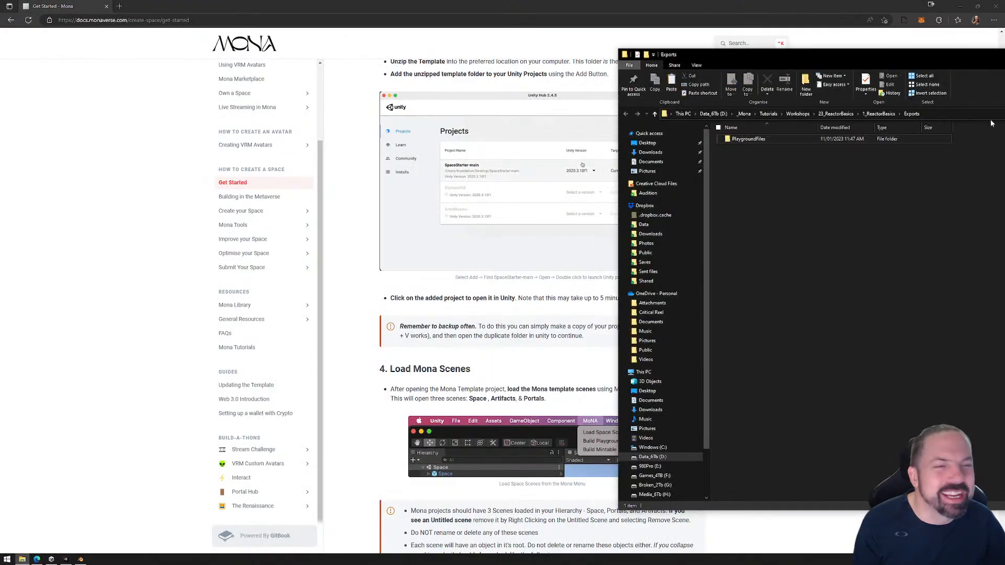
{"action": "left_click", "coordinate": [741, 140]}
{"action": "key", "text": "Delete"}
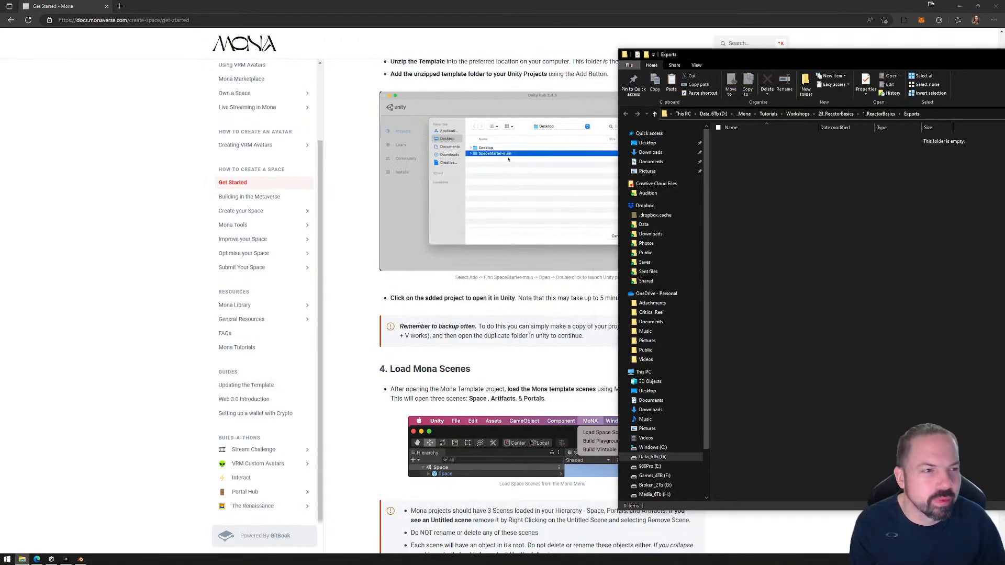
{"action": "left_click", "coordinate": [219, 410]}
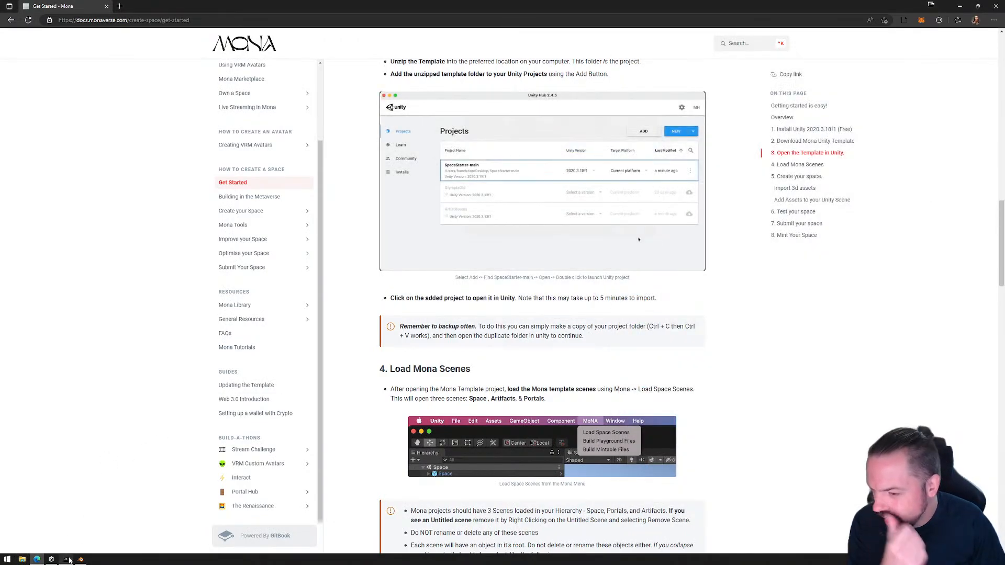
In Unity, examine the Mona Reactor and collider settings of R_Door inside the Door object.
{"action": "left_click", "coordinate": [67, 559]}
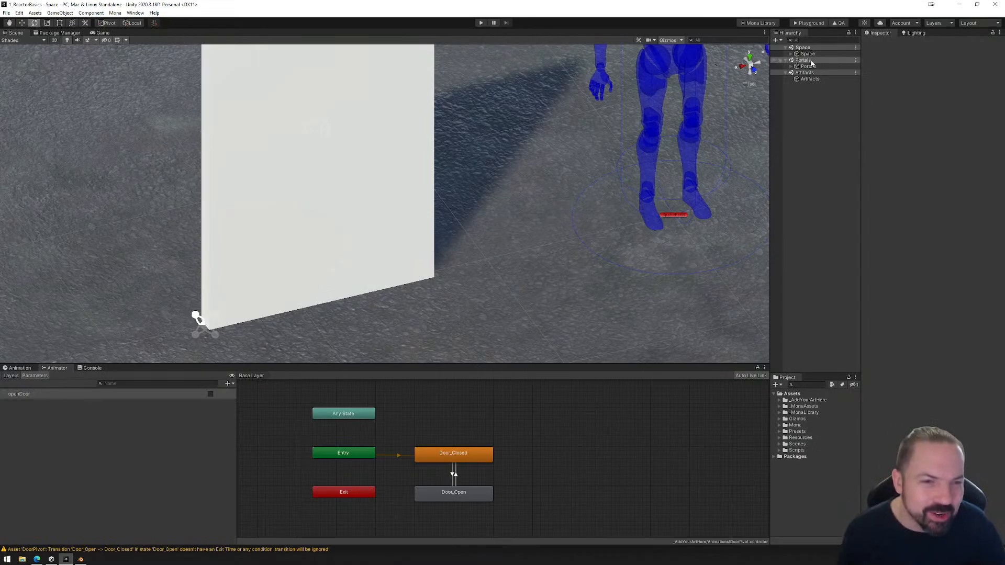
{"action": "left_click", "coordinate": [792, 54]}
{"action": "left_click", "coordinate": [811, 79]}
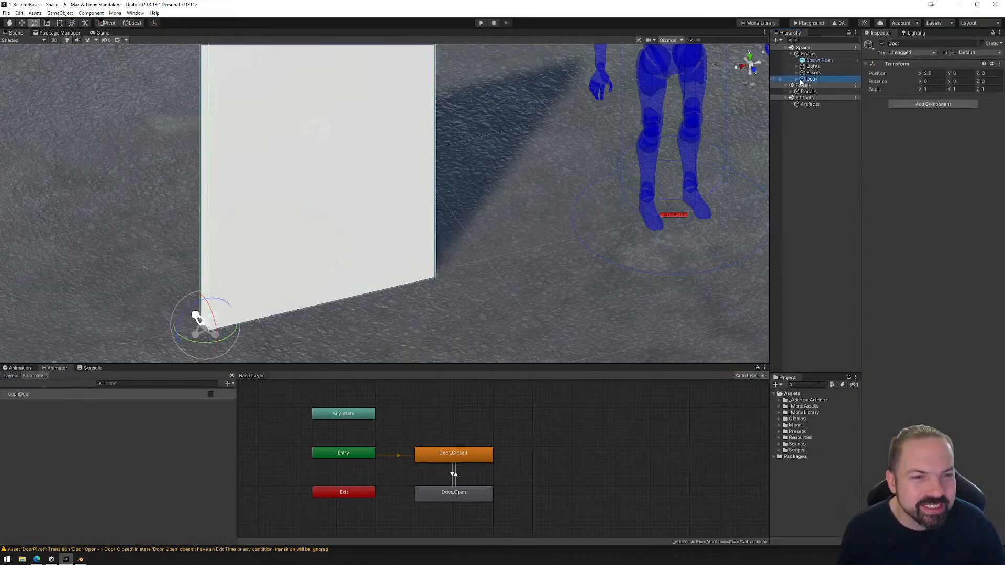
{"action": "left_click", "coordinate": [797, 79]}
{"action": "left_click", "coordinate": [819, 92]}
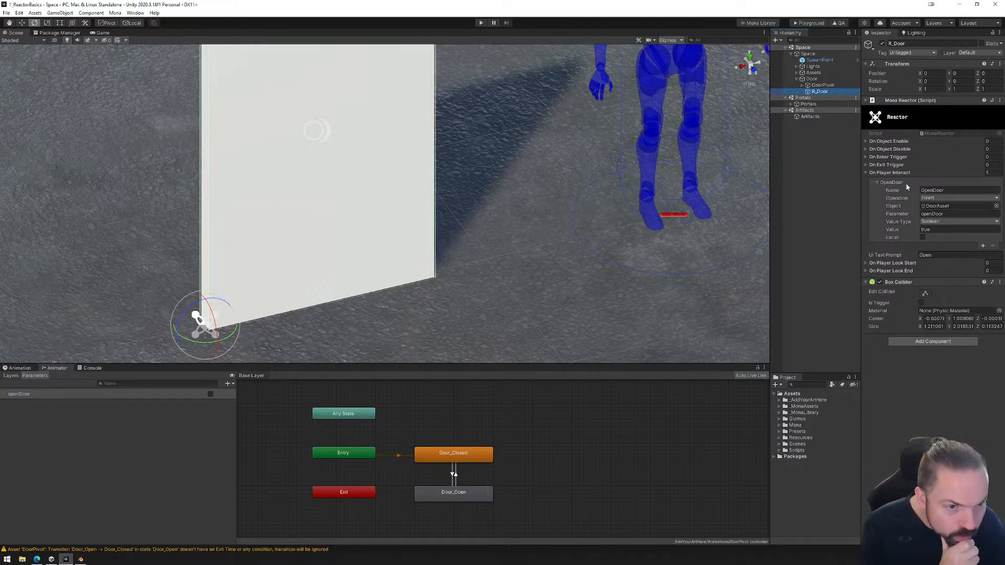
Enable the Box Collider on DoorAsset inside DoorPivot.
{"action": "left_click", "coordinate": [804, 86]}
{"action": "left_click", "coordinate": [803, 85]}
{"action": "left_click", "coordinate": [820, 92]}
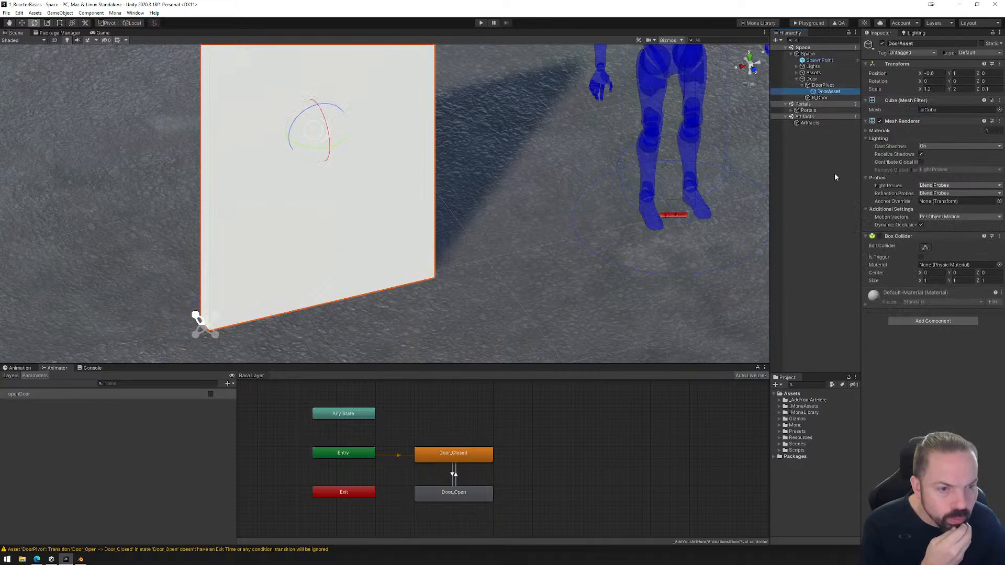
{"action": "left_click", "coordinate": [881, 237]}
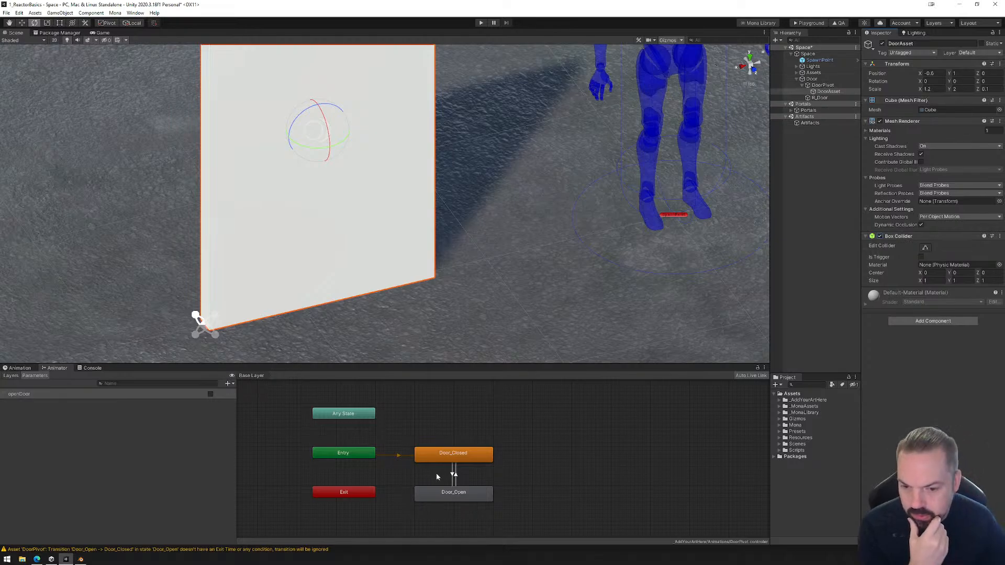
Check the conditions of both animator transitions between Door_Closed and Door_Open.
{"action": "left_click", "coordinate": [454, 476]}
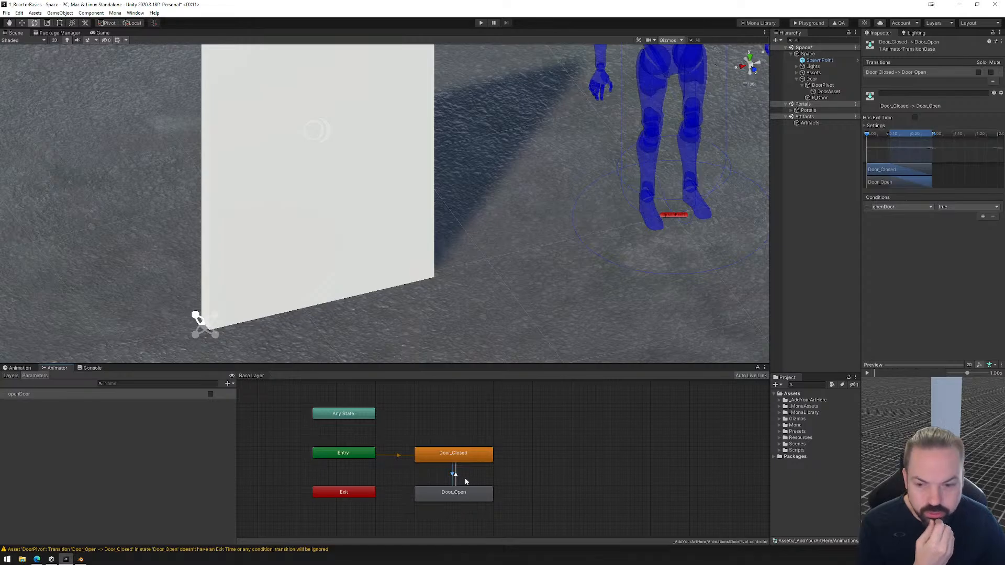
{"action": "left_click", "coordinate": [456, 478]}
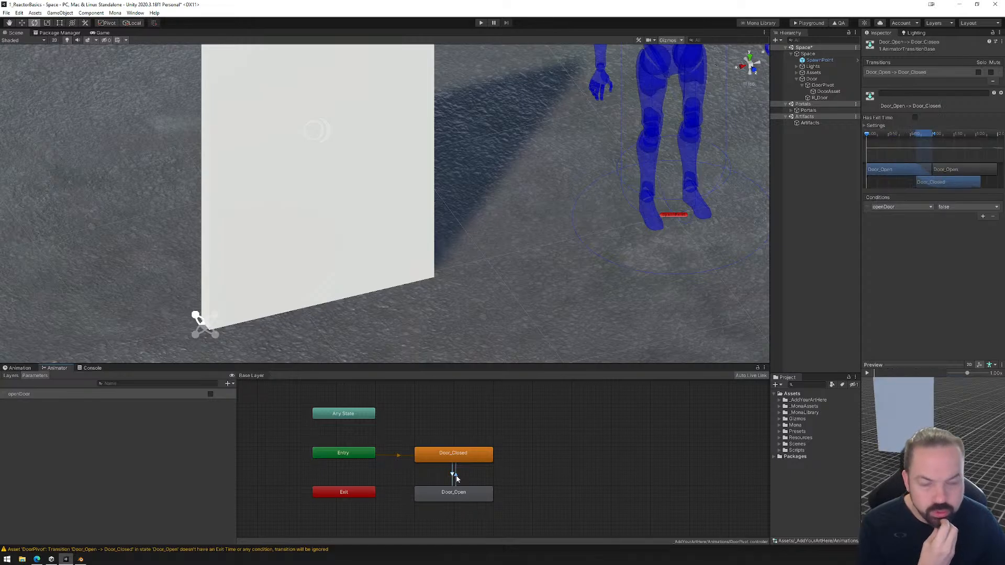
{"action": "left_click", "coordinate": [824, 92]}
Change the operation of R_Door's OpenDoor player-interact event to Set and save the scene.
{"action": "left_click", "coordinate": [819, 98]}
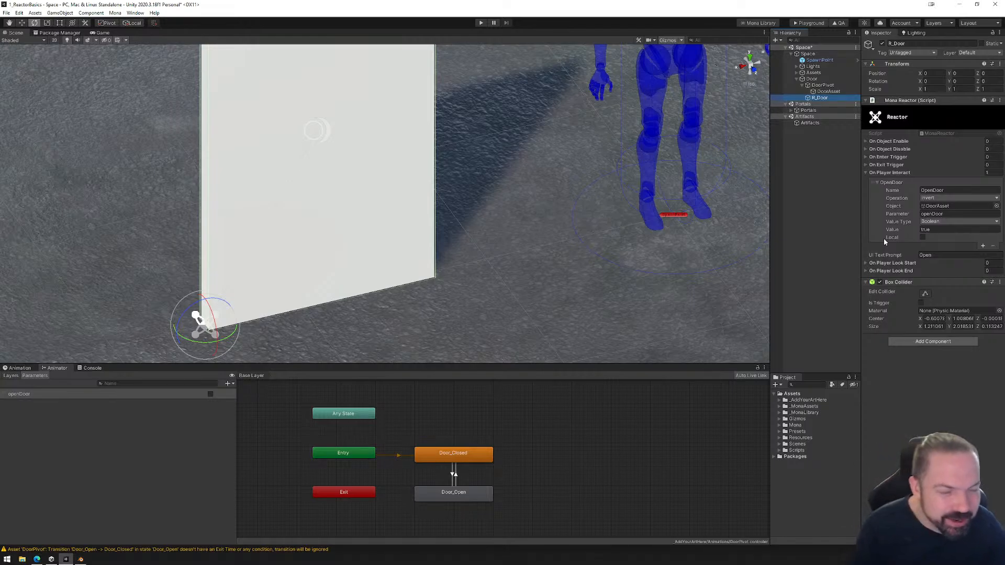
{"action": "left_click", "coordinate": [939, 198]}
{"action": "left_click", "coordinate": [930, 211]}
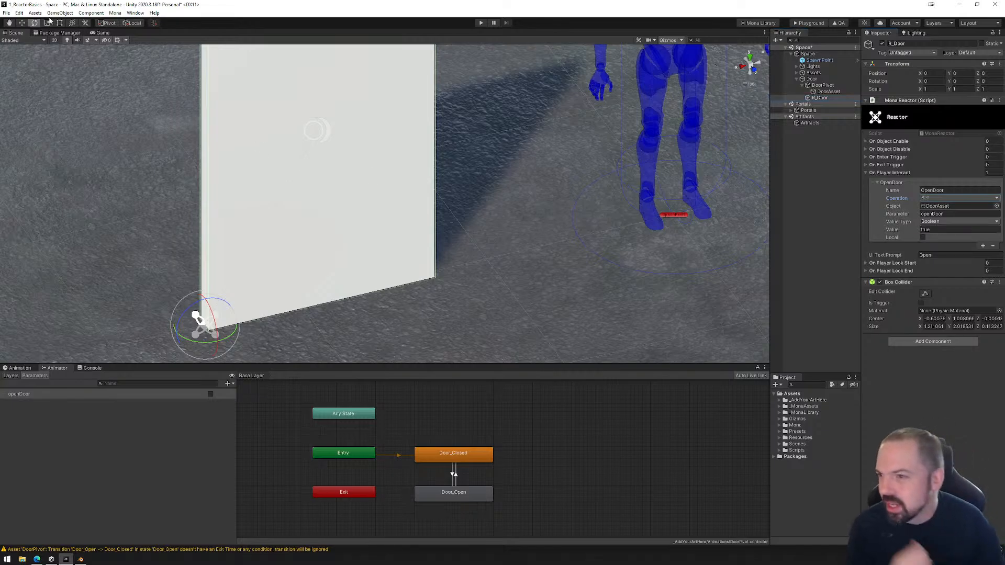
{"action": "left_click", "coordinate": [6, 13]}
{"action": "left_click", "coordinate": [21, 42]}
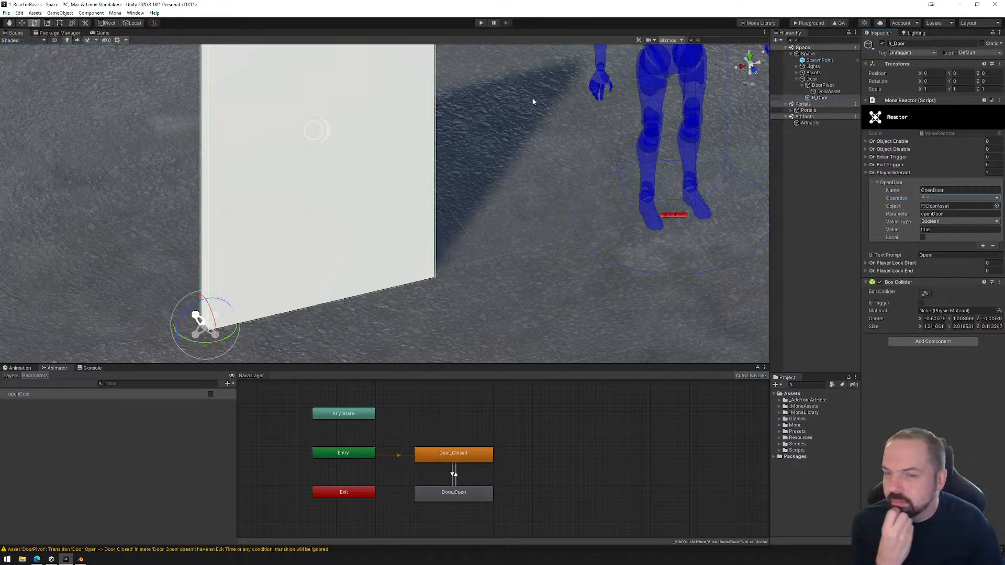
Rebuild the playground files and load the PlaygroundFiles folder into the Mona Playground to enter the space.
{"action": "left_click", "coordinate": [820, 23]}
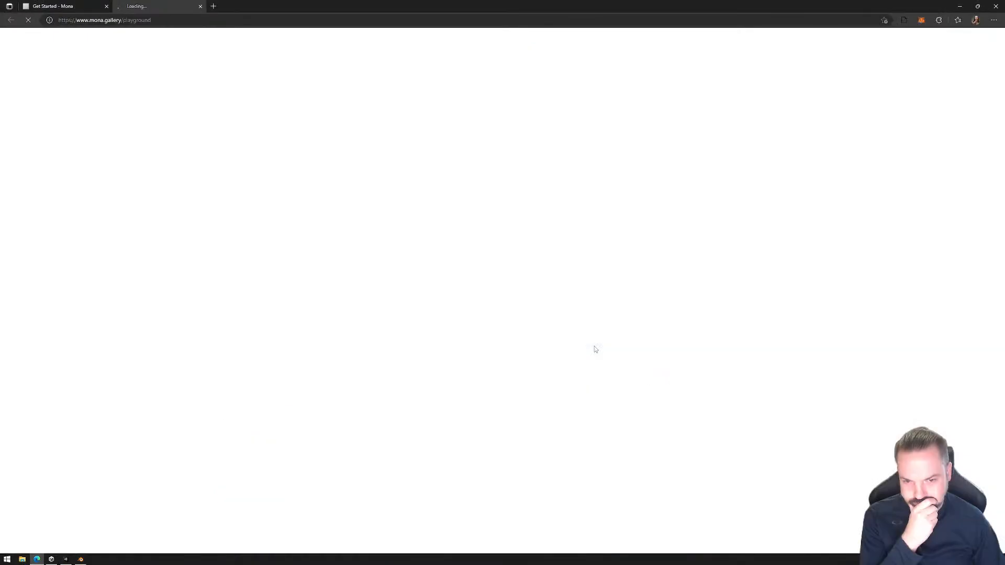
{"action": "left_click_drag", "start_coordinate": [748, 139], "coordinate": [455, 251]}
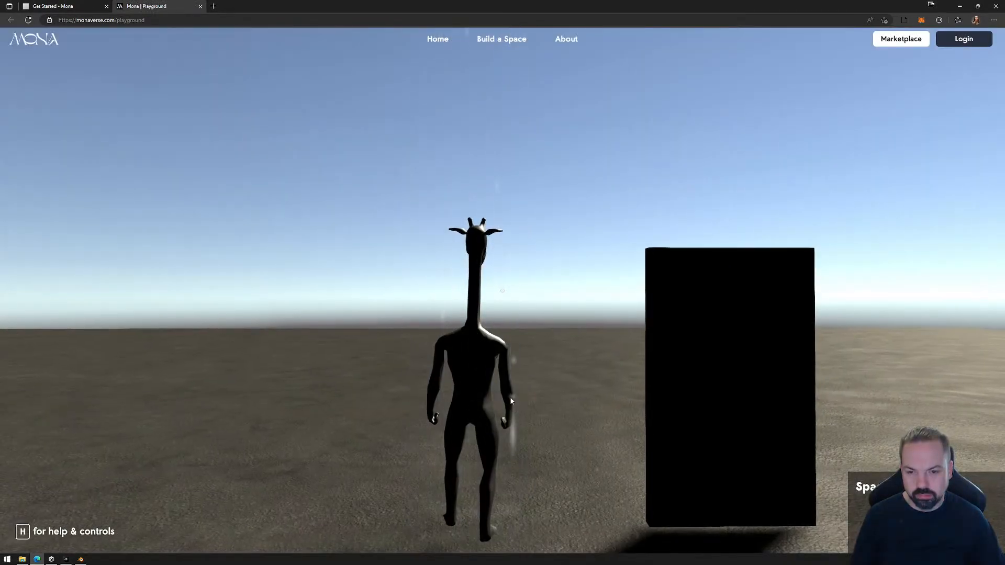
{"action": "left_click", "coordinate": [571, 410]}
Move the avatar to the door and retest its Open interaction with the Set operation.
{"action": "key", "text": "a"}
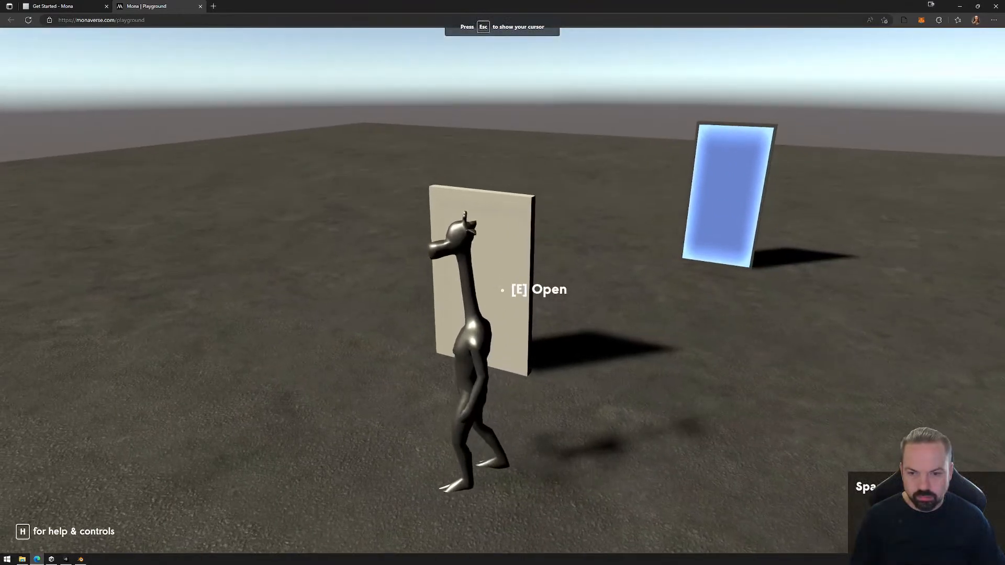
{"action": "key", "text": "w"}
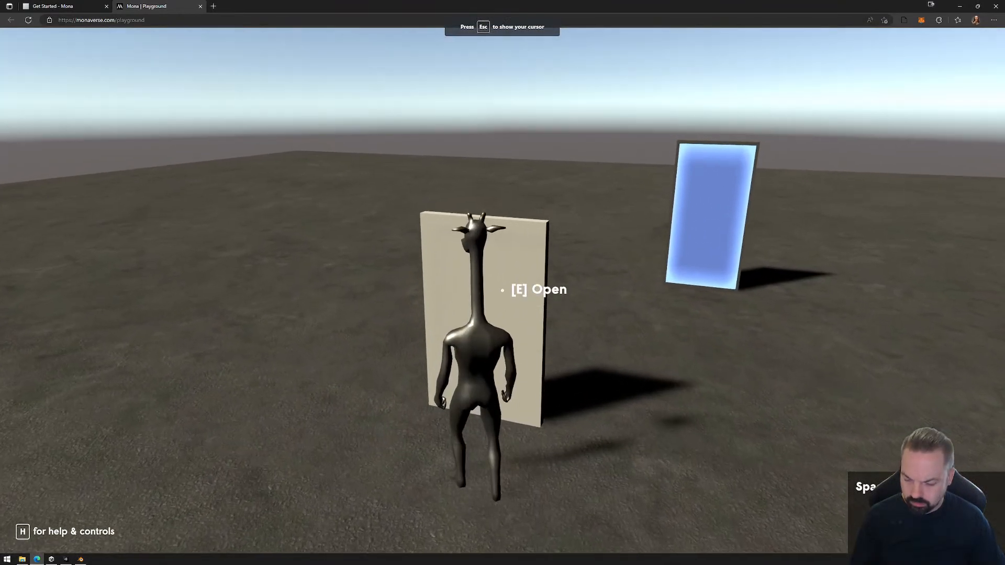
{"action": "key", "text": "a"}
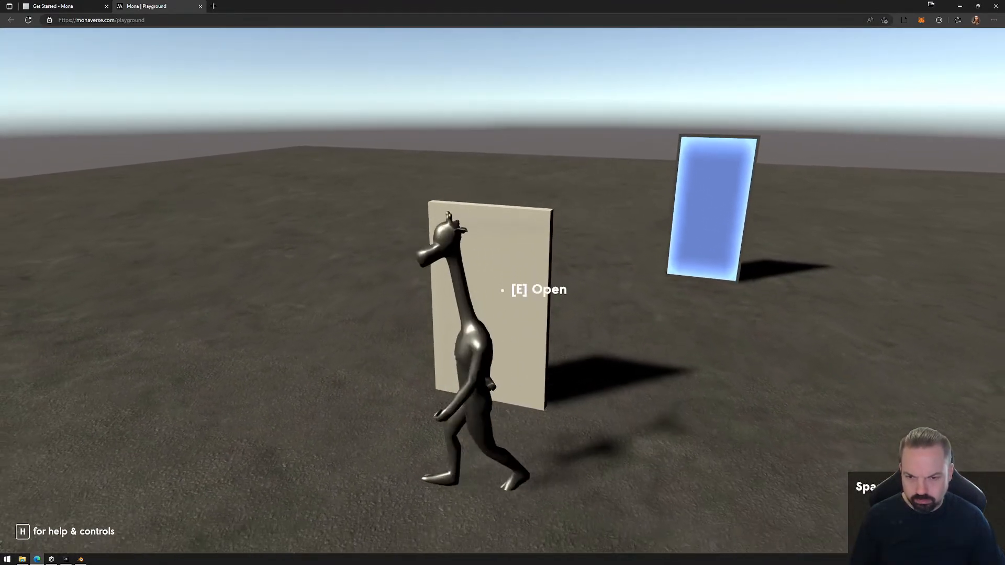
{"action": "key", "text": "w"}
{"action": "key", "text": "Escape"}
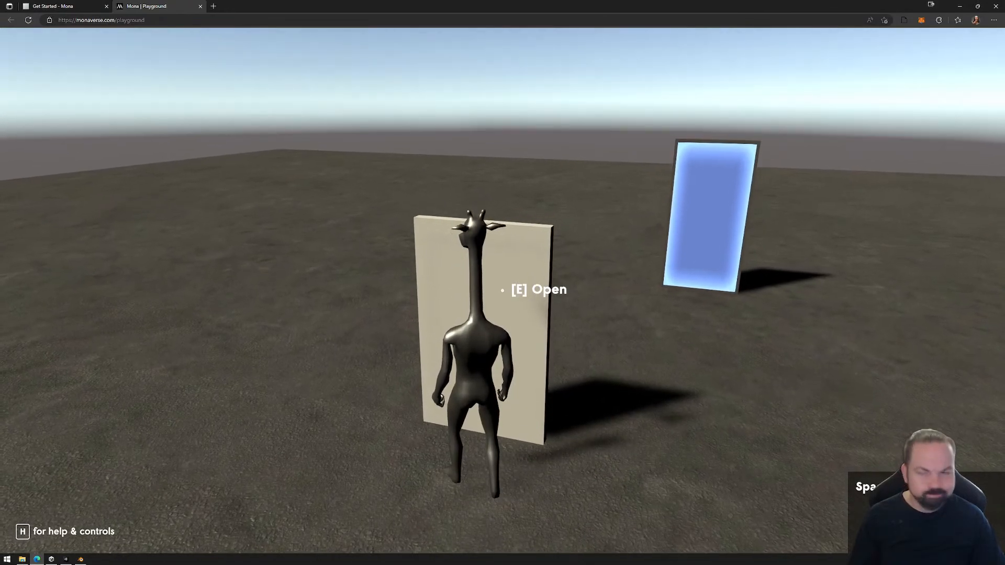
Close the playground page, delete the newly exported PlaygroundFiles folder and switch back to Unity.
{"action": "left_click", "coordinate": [200, 6]}
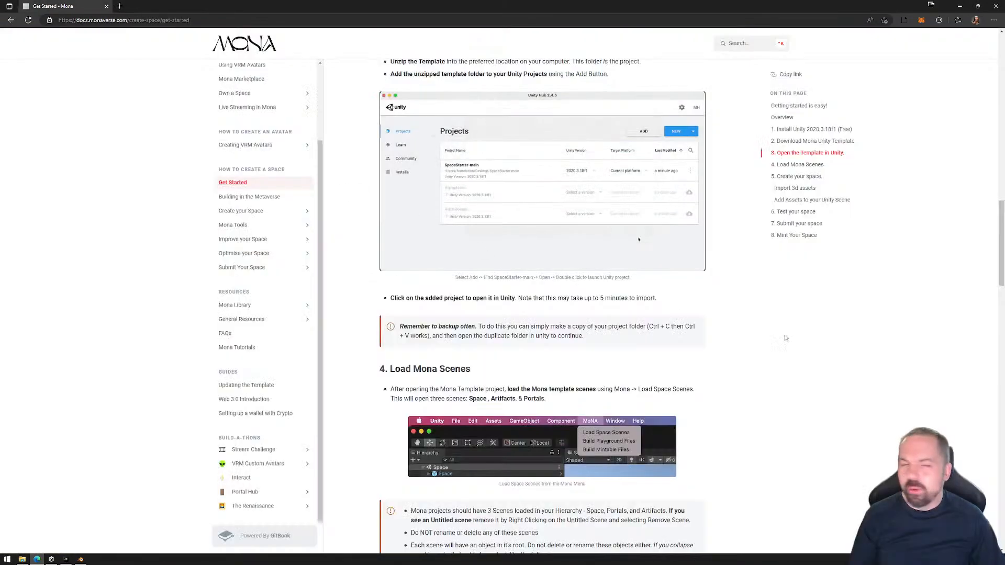
{"action": "key", "text": "alt+Tab"}
{"action": "left_click", "coordinate": [761, 140]}
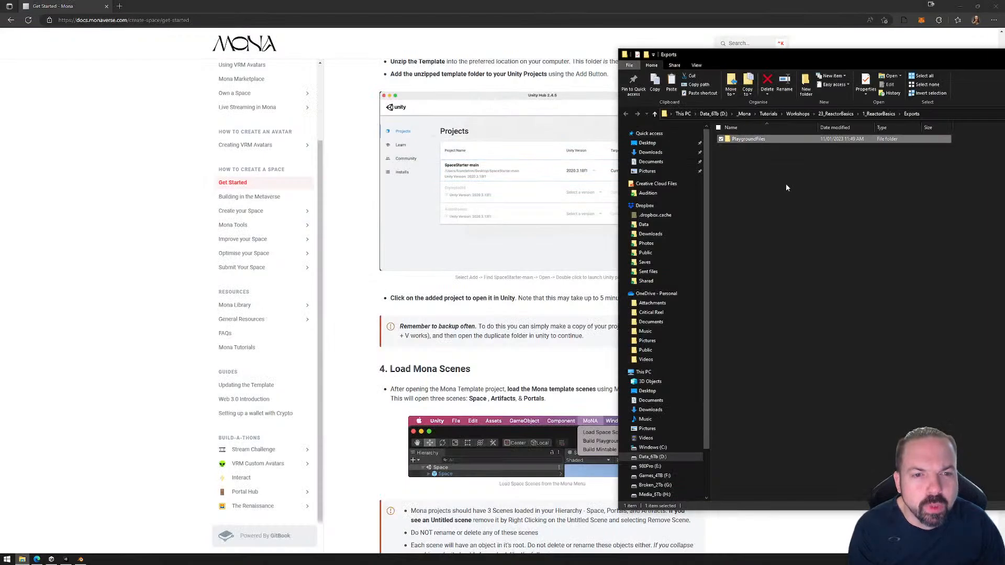
{"action": "key", "text": "Delete"}
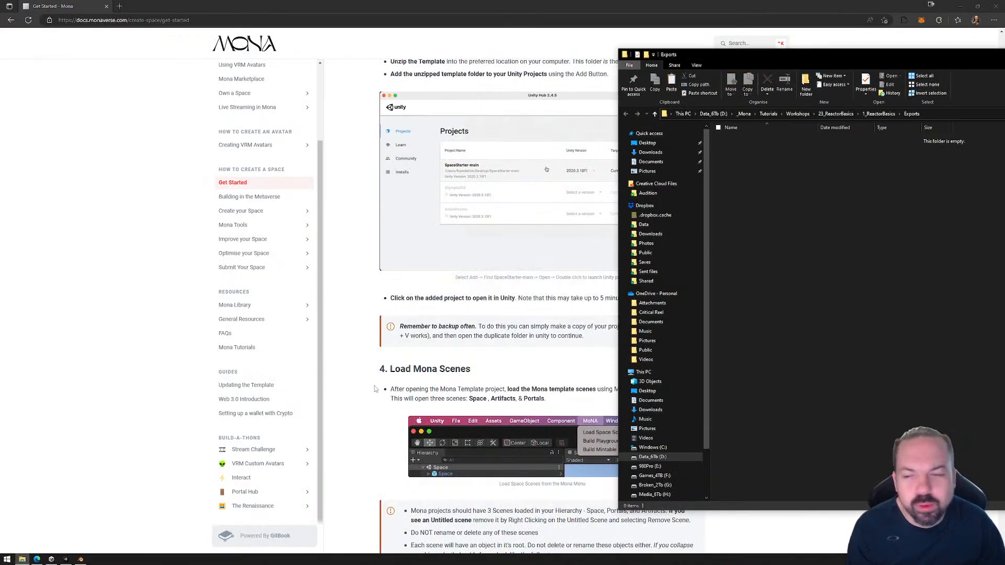
{"action": "left_click", "coordinate": [66, 560]}
{"action": "key", "text": "alt+Tab"}
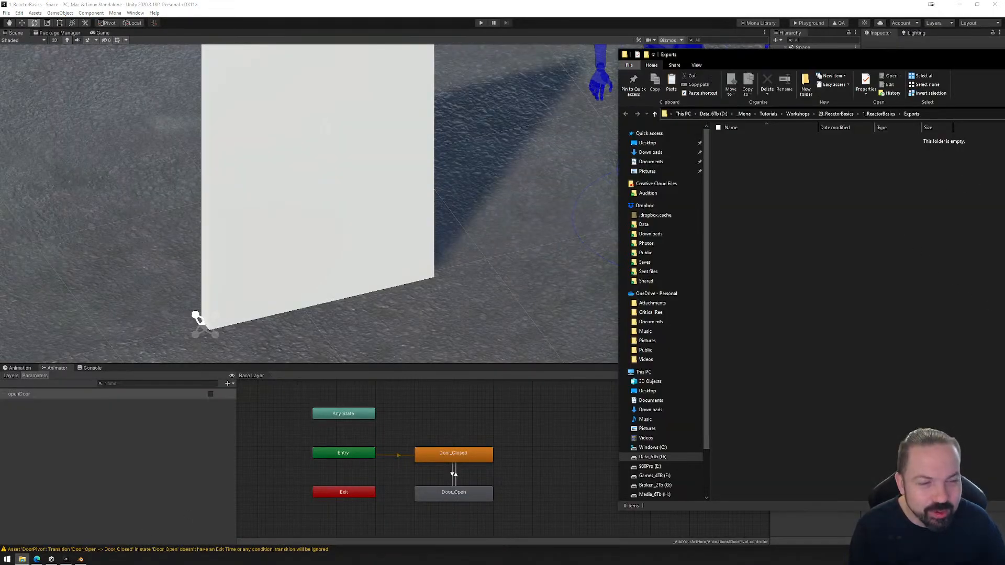
{"action": "key", "text": "alt+Tab"}
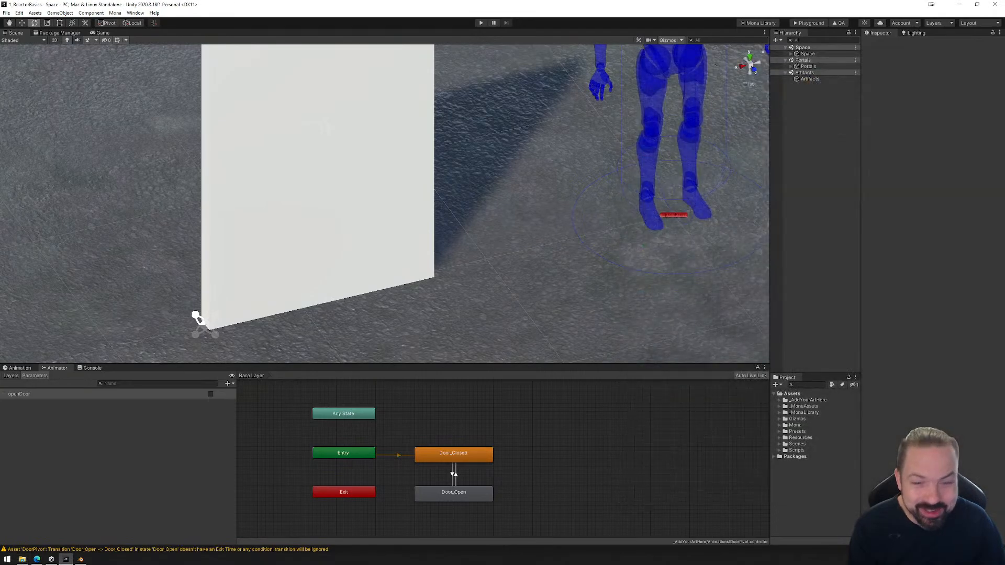
Inspect the conditions of the transitions between Door_Closed and Door_Open in the door's animator.
{"action": "left_click", "coordinate": [453, 476]}
{"action": "left_click", "coordinate": [466, 478]}
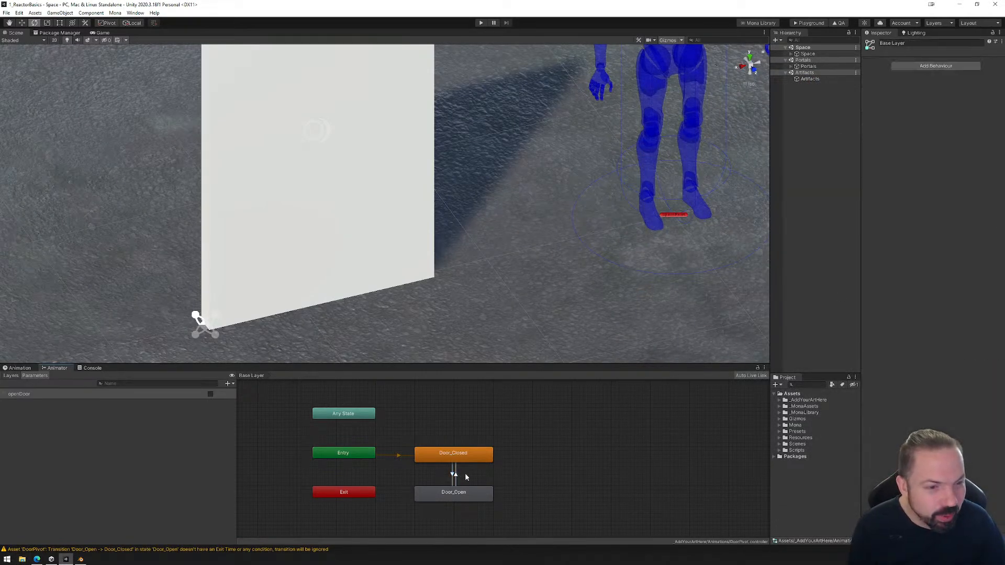
{"action": "left_click", "coordinate": [456, 476]}
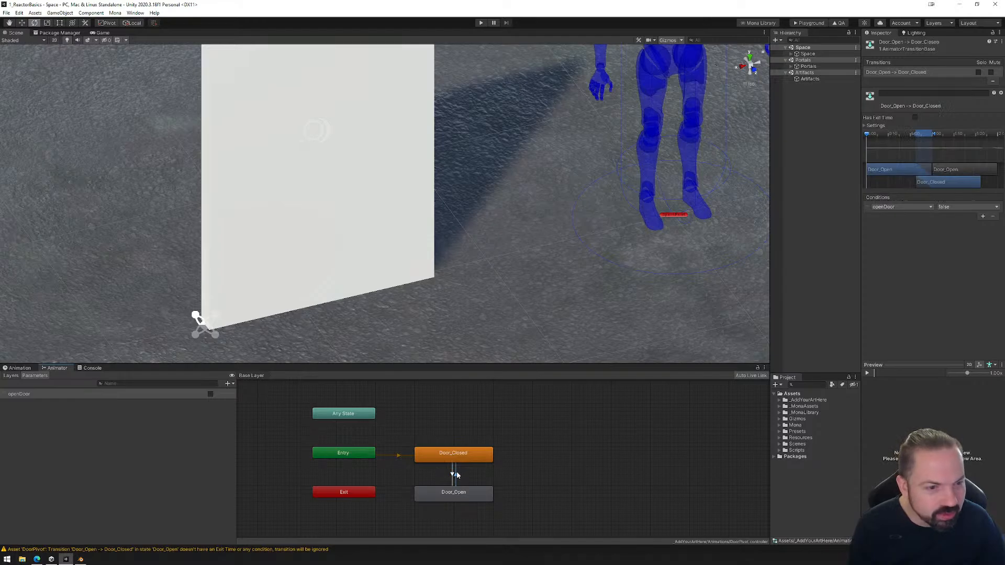
{"action": "left_click", "coordinate": [454, 475]}
{"action": "left_click", "coordinate": [457, 475]}
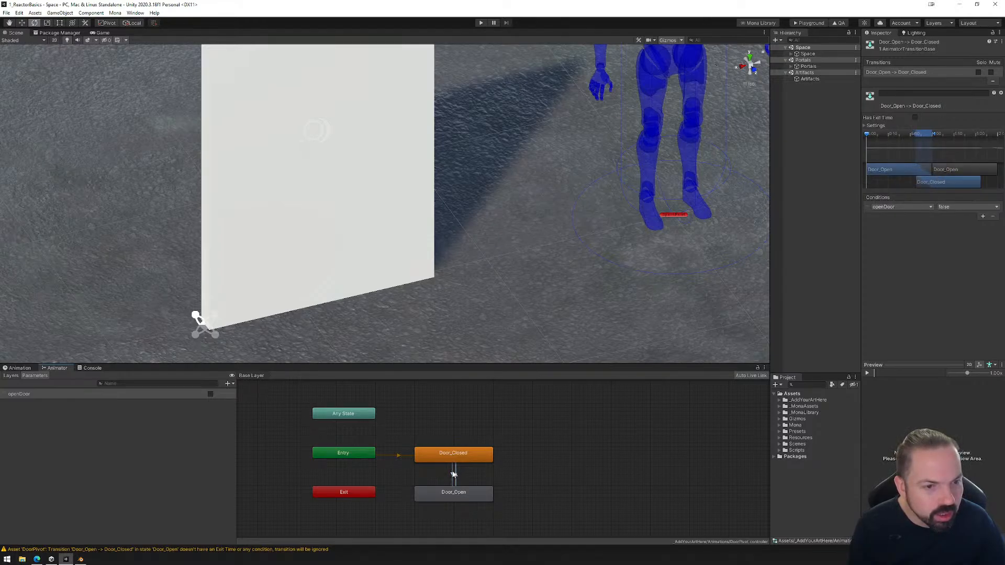
Remove the OpenDoor event from the On Player Interact list of R_Door's Mona Reactor.
{"action": "left_click", "coordinate": [795, 55]}
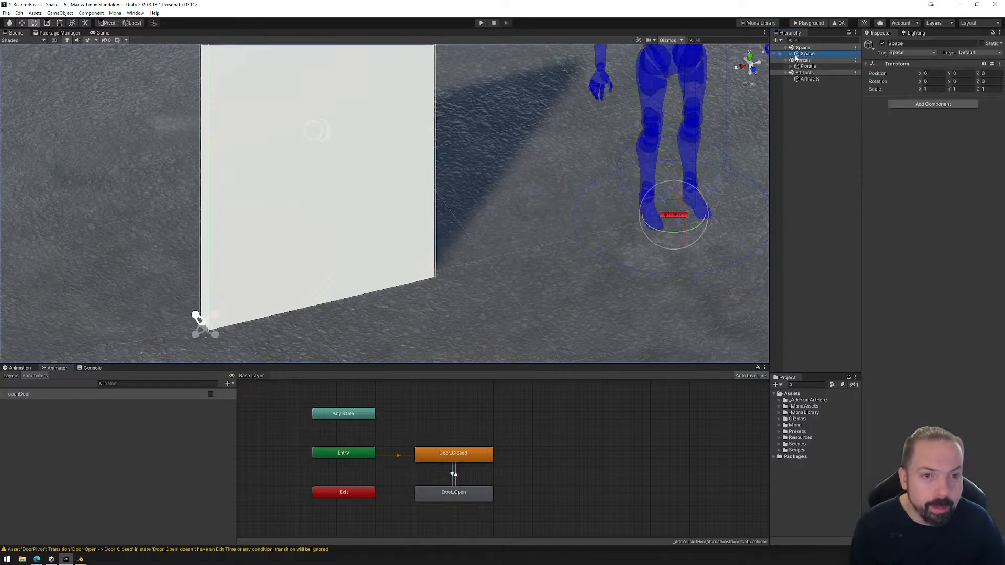
{"action": "left_click", "coordinate": [793, 54]}
{"action": "left_click", "coordinate": [797, 79]}
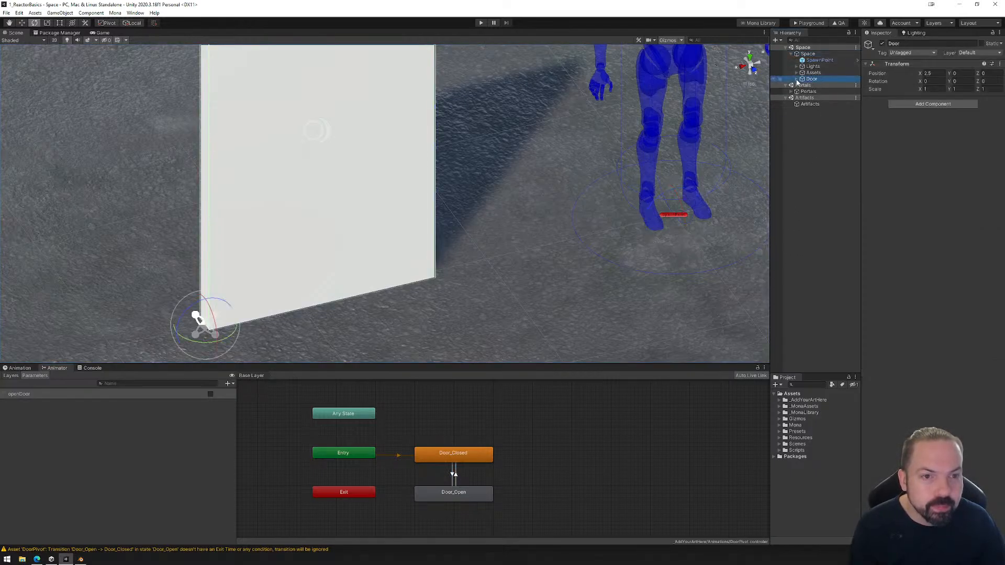
{"action": "left_click", "coordinate": [796, 79]}
{"action": "left_click", "coordinate": [820, 91]}
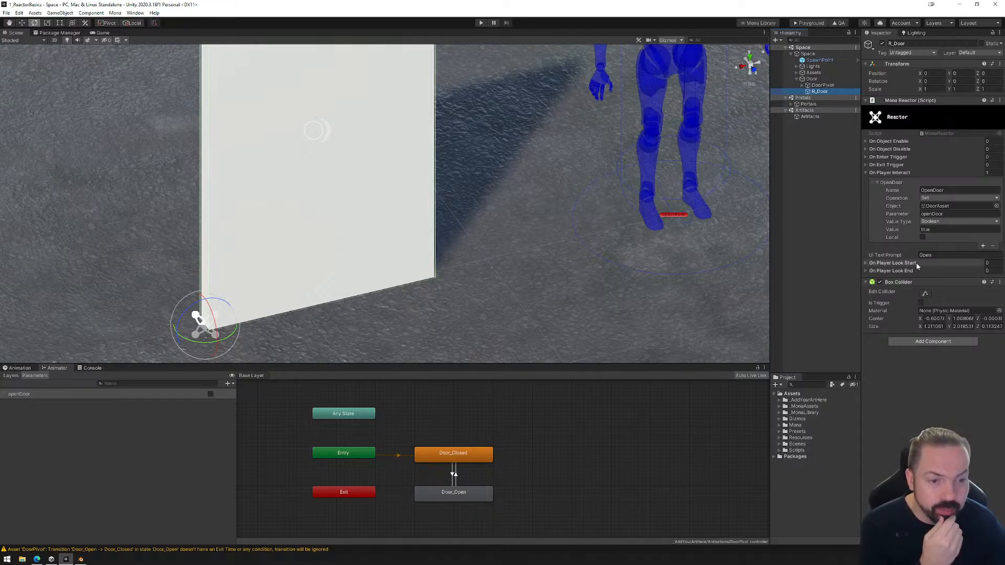
{"action": "right_click", "coordinate": [960, 183]}
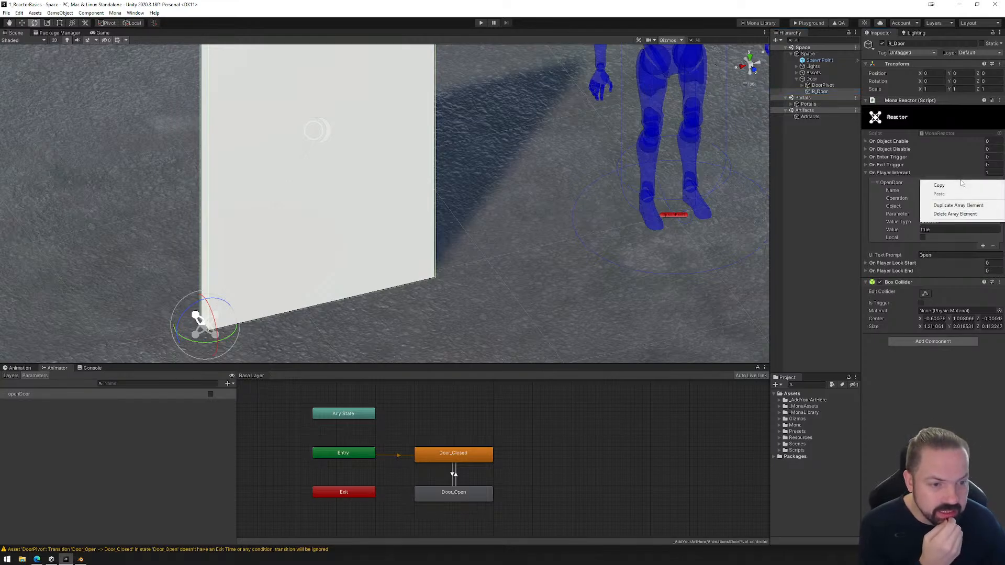
{"action": "left_click", "coordinate": [906, 173]}
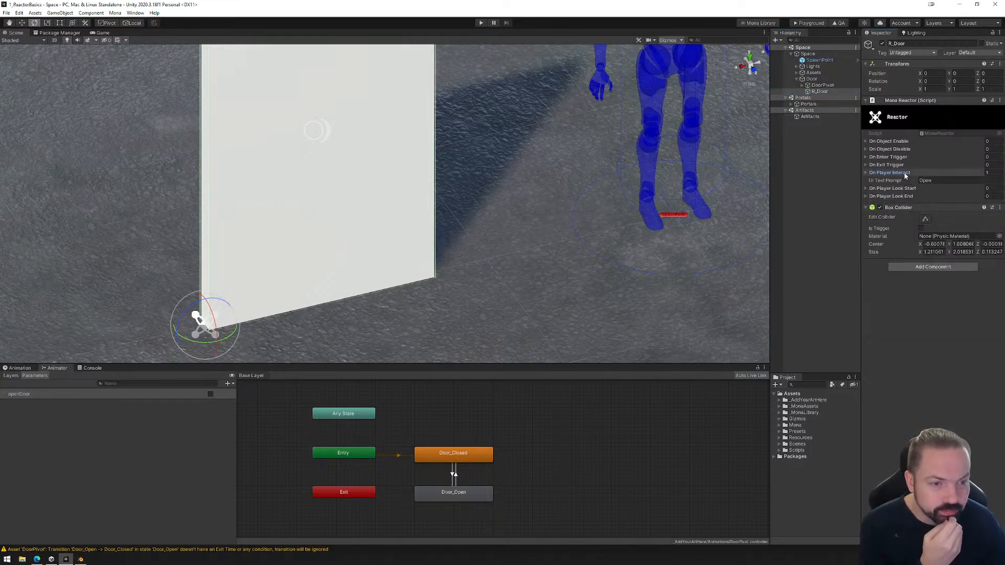
{"action": "left_click", "coordinate": [866, 173]}
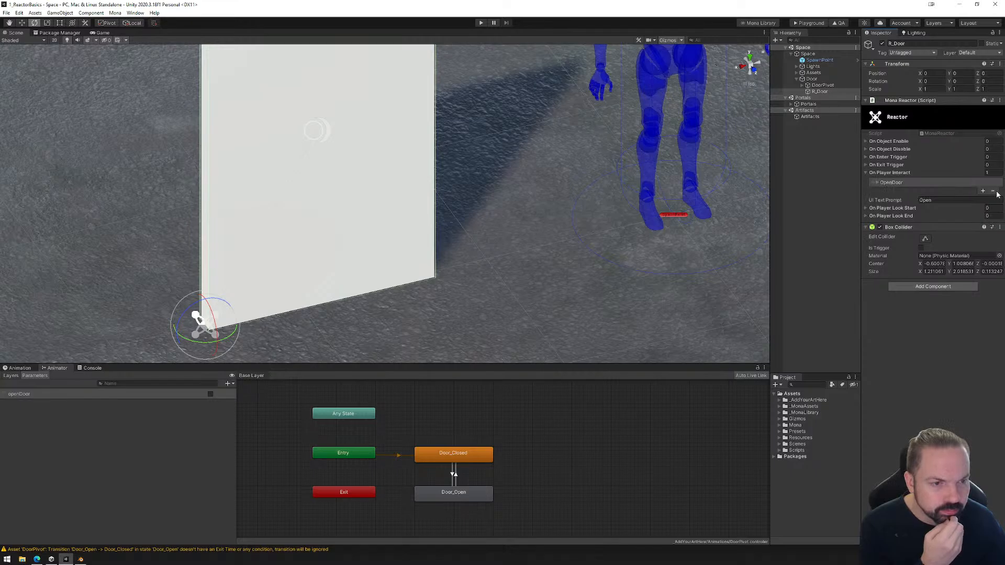
{"action": "left_click", "coordinate": [994, 192]}
Add one empty event each to R_Door's On Player Look Start and On Player Look End lists and expand them.
{"action": "left_click", "coordinate": [865, 207]}
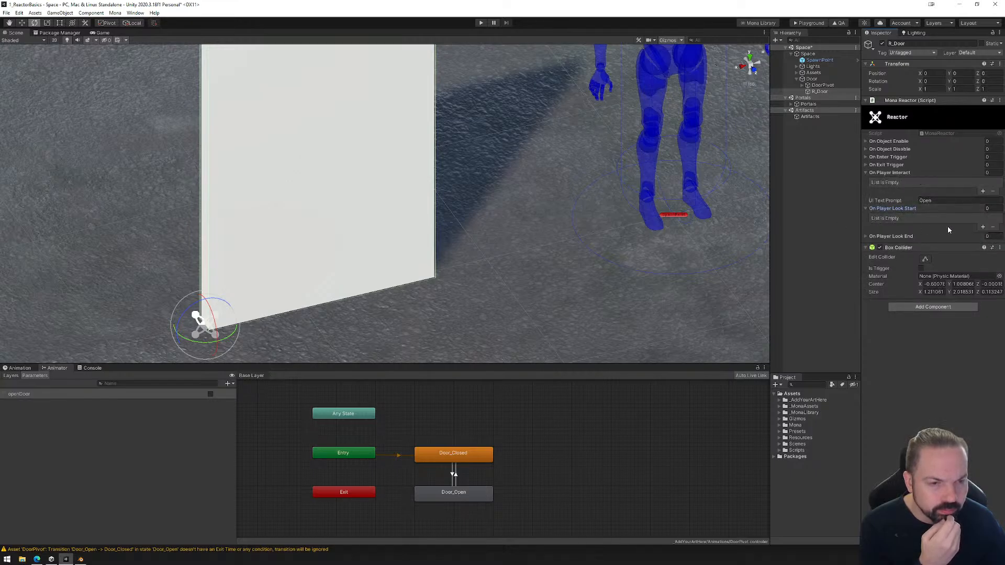
{"action": "left_click", "coordinate": [983, 227]}
{"action": "left_click", "coordinate": [878, 219]}
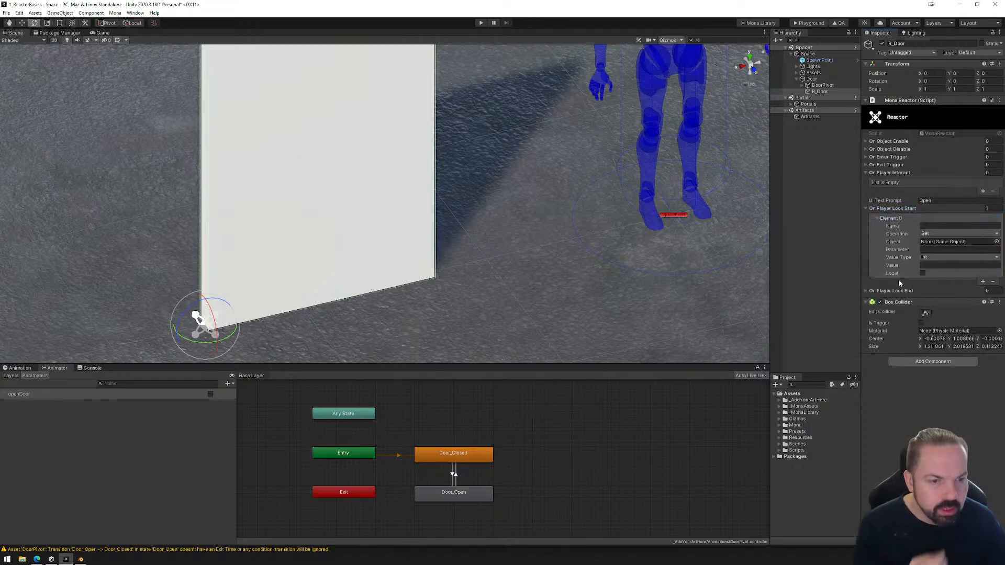
{"action": "left_click", "coordinate": [864, 291]}
{"action": "left_click", "coordinate": [983, 309]}
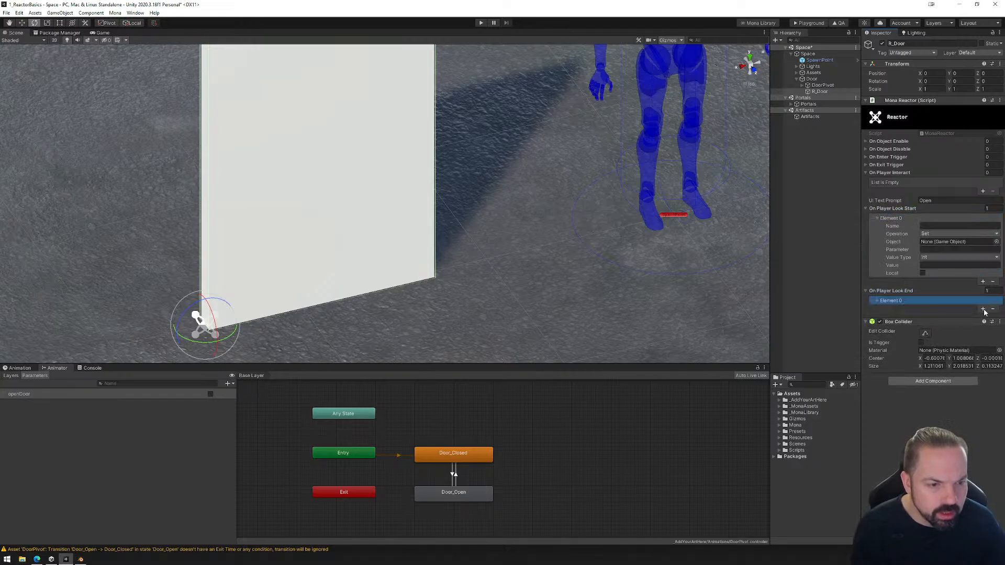
{"action": "left_click", "coordinate": [877, 301]}
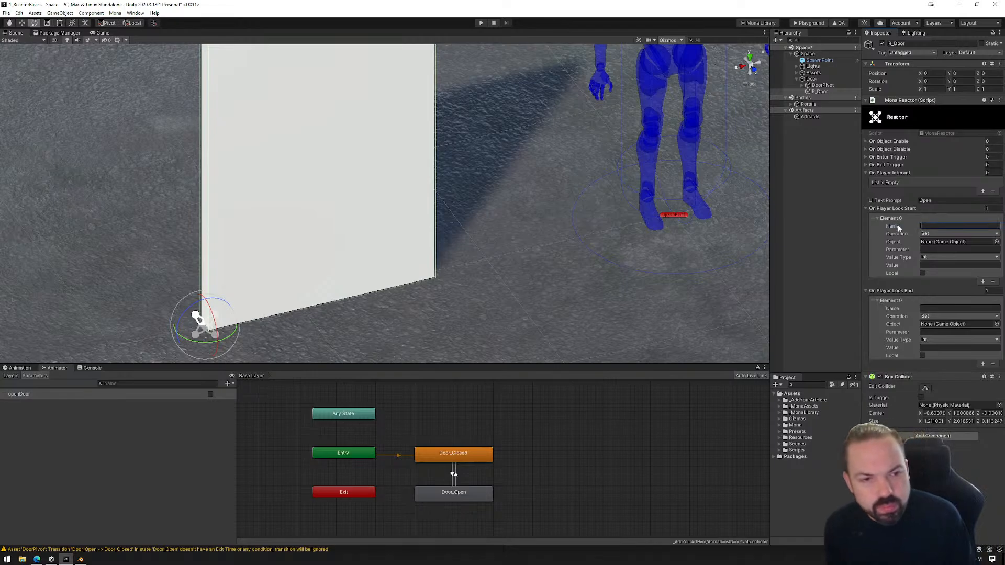
Configure the Look Start event as OpenDoor, targeting DoorPivot with parameter openDoor, value type Boolean and value true.
{"action": "type", "text": "OpenDo"}
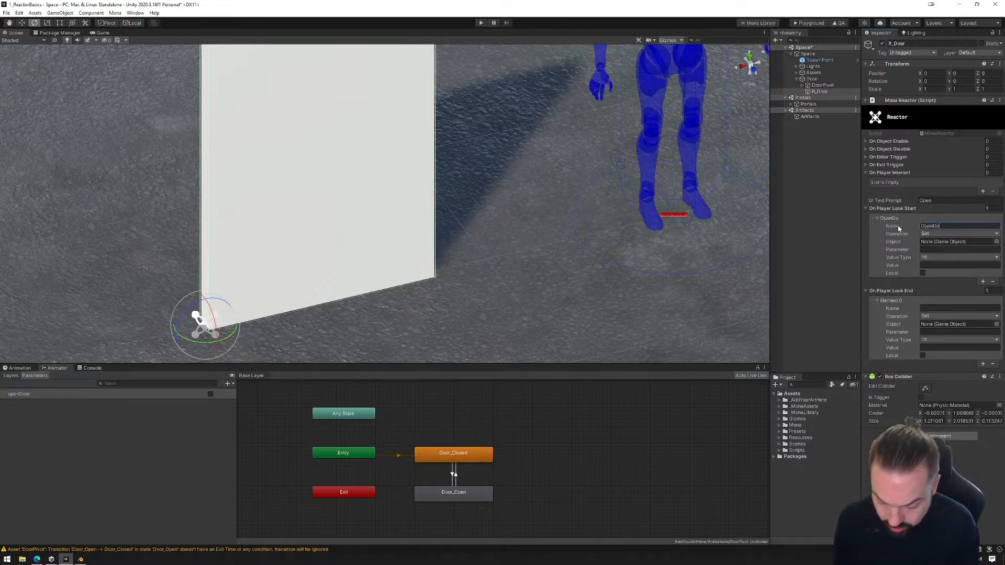
{"action": "type", "text": "or"}
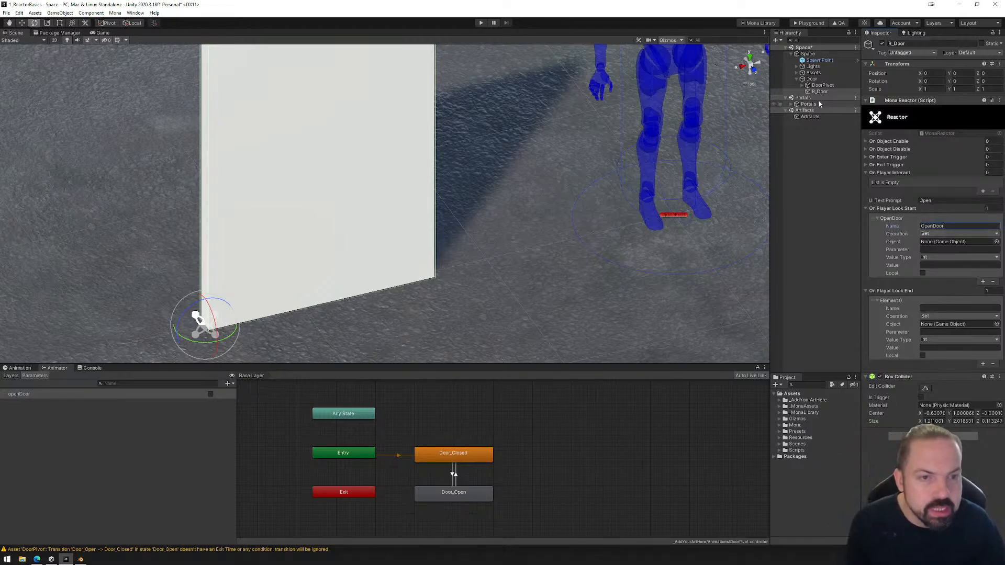
{"action": "left_click_drag", "start_coordinate": [822, 85], "coordinate": [944, 247]}
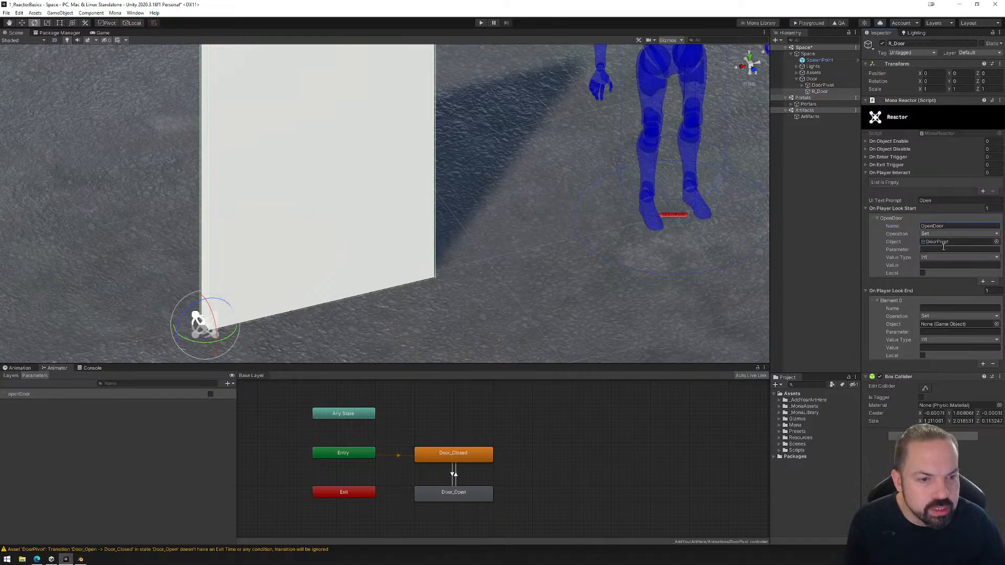
{"action": "type", "text": "openDoor"}
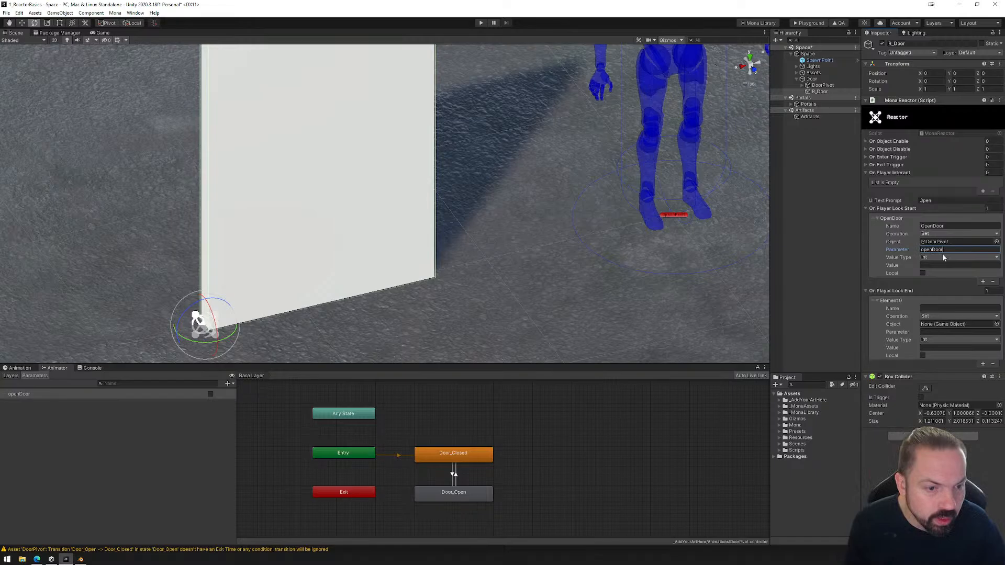
{"action": "left_click", "coordinate": [944, 257]}
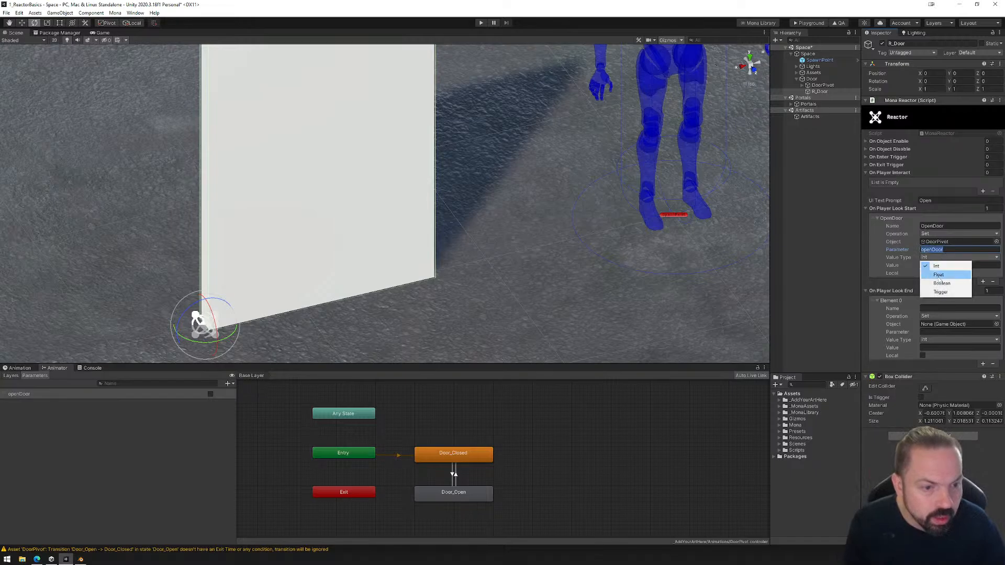
{"action": "left_click", "coordinate": [935, 265]}
{"action": "left_click", "coordinate": [934, 266]}
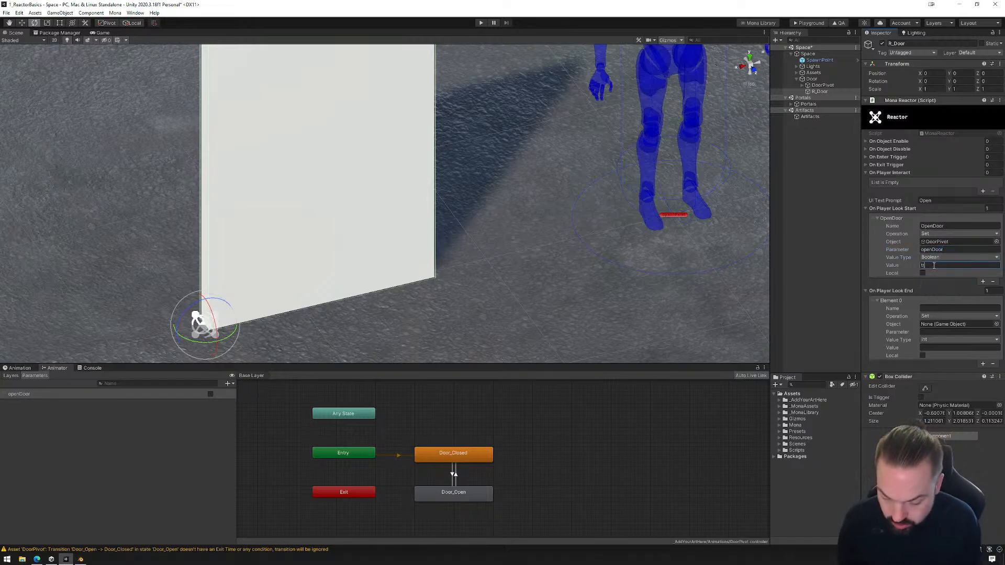
Configure the Look End event as CloseDoor, targeting DoorPivot with parameter openDoor, type Boolean and value false, and clear the UI text prompt.
{"action": "left_click", "coordinate": [937, 308]}
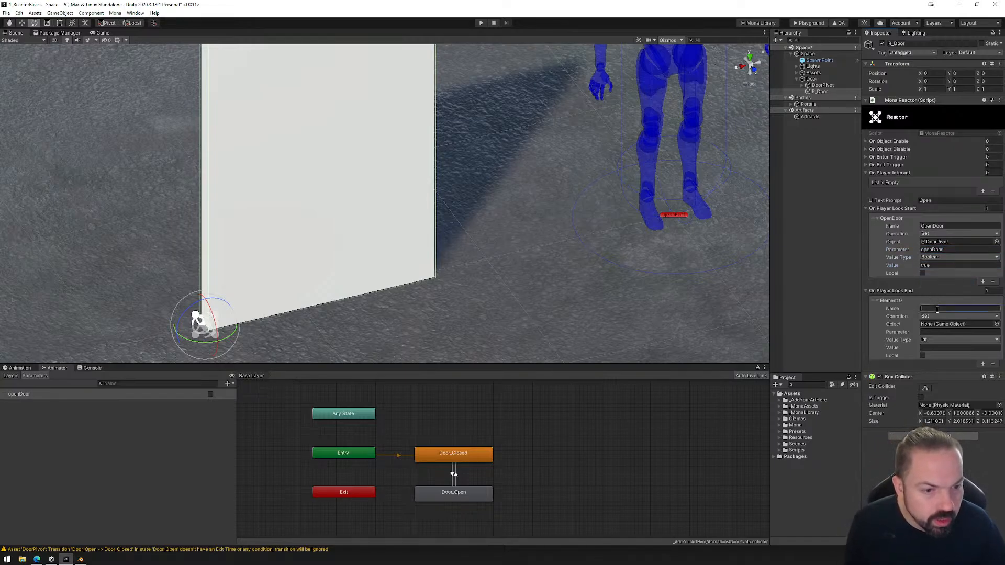
{"action": "type", "text": "CloseDoor"}
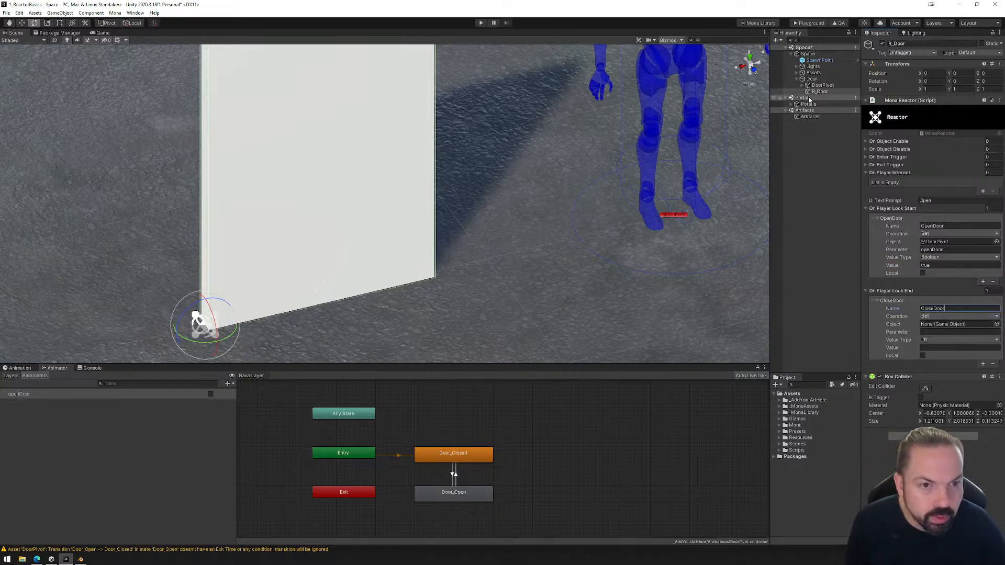
{"action": "left_click_drag", "start_coordinate": [822, 89], "coordinate": [907, 224]}
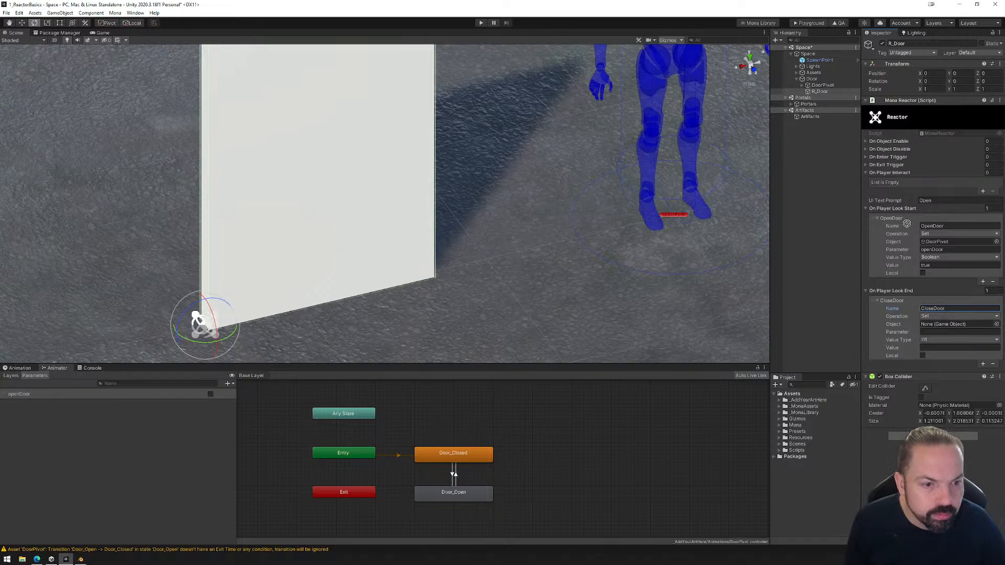
{"action": "left_click_drag", "start_coordinate": [941, 321], "coordinate": [942, 326]}
{"action": "left_click", "coordinate": [940, 332]}
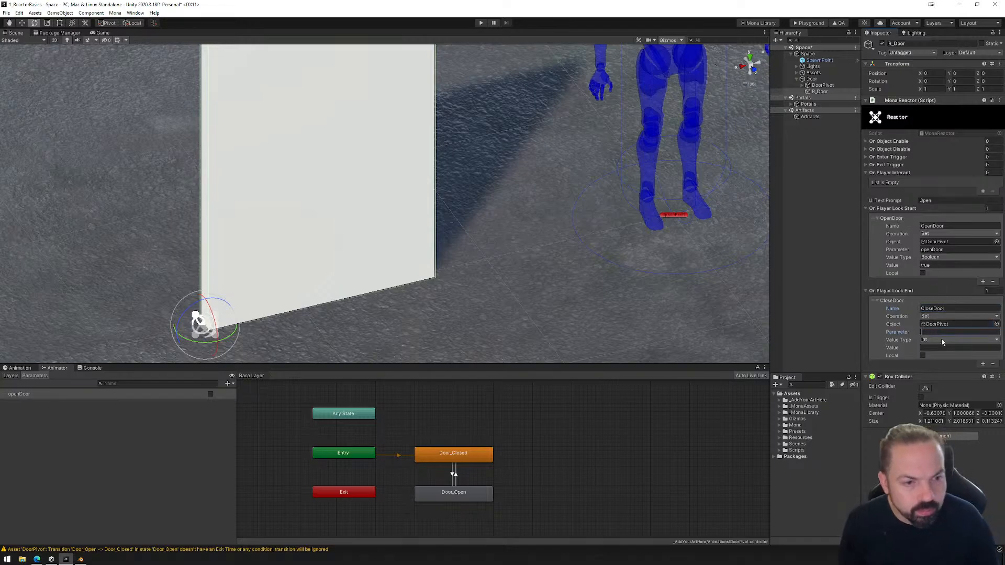
{"action": "type", "text": "openDoor"}
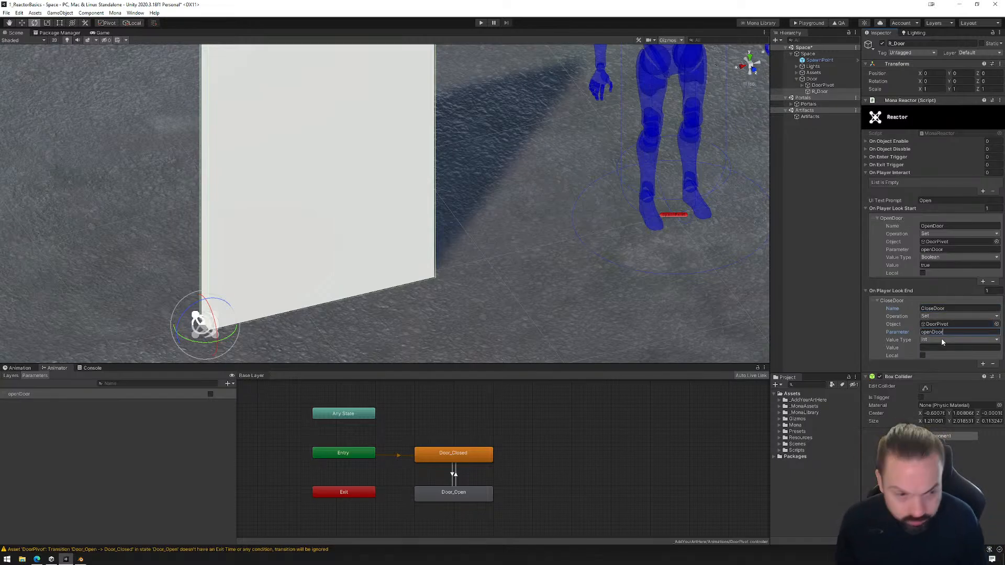
{"action": "left_click", "coordinate": [942, 340]}
{"action": "left_click", "coordinate": [939, 349]}
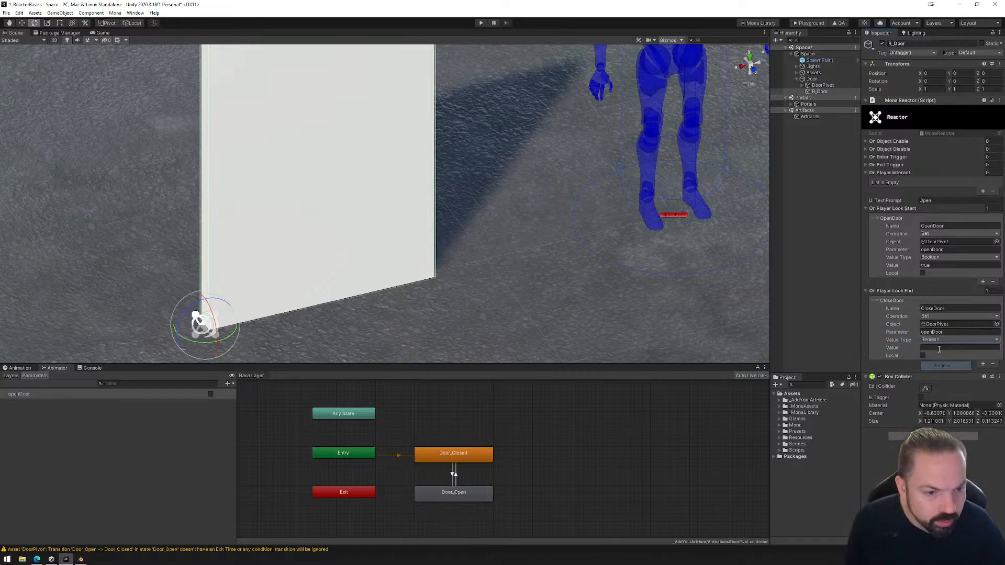
{"action": "left_click", "coordinate": [943, 348]}
{"action": "type", "text": "false"}
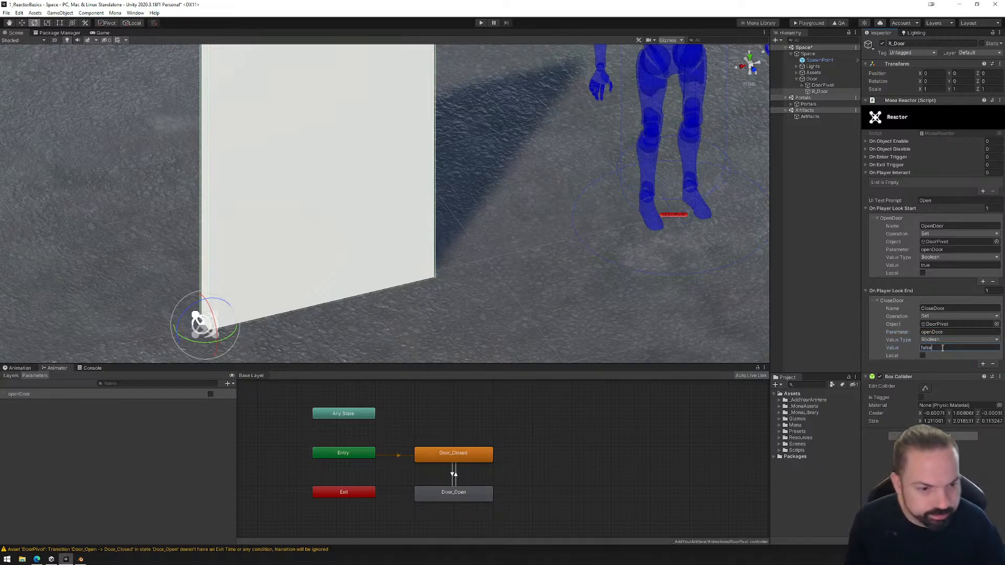
{"action": "left_click", "coordinate": [948, 200]}
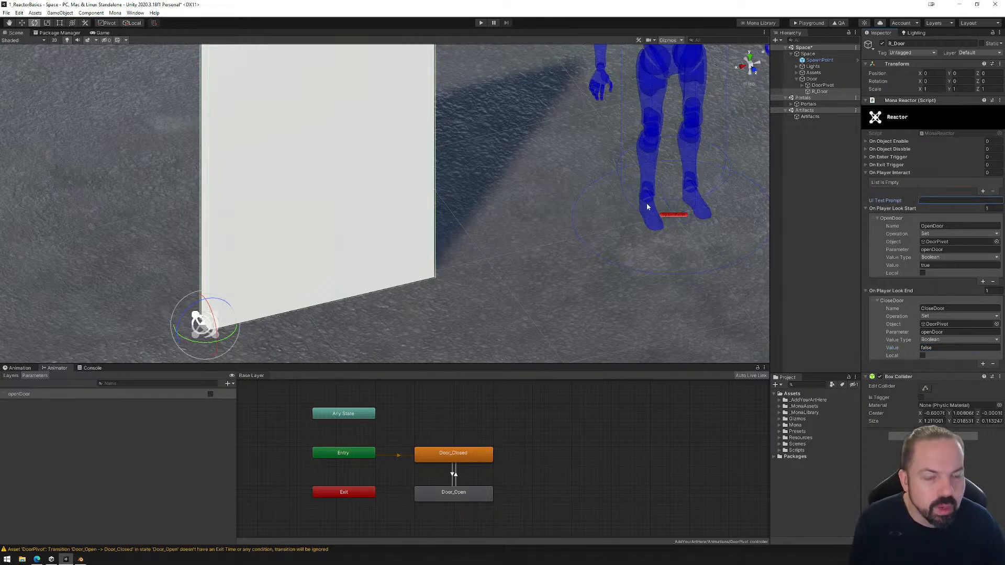
Extend R_Door's box collider out from both faces of the door to a depth of about 0.88.
{"action": "scroll", "coordinate": [526, 145], "scroll_direction": "down", "scroll_amount": 6}
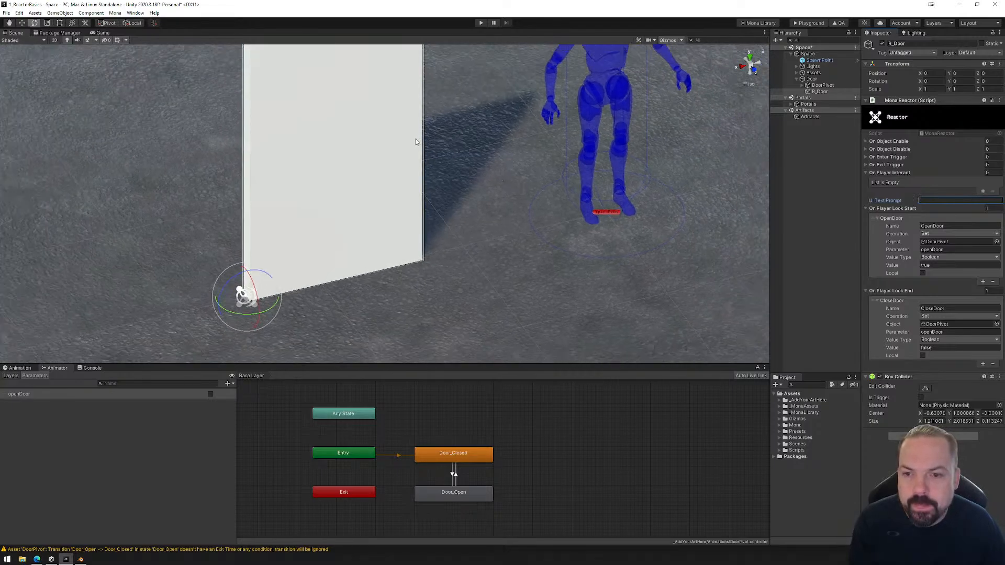
{"action": "scroll", "coordinate": [411, 145], "scroll_direction": "down", "scroll_amount": 3}
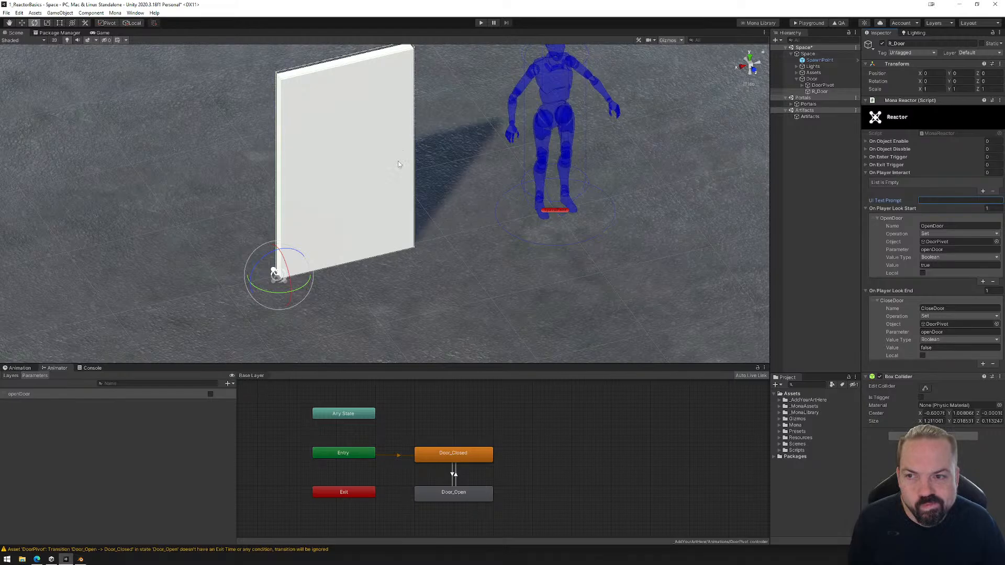
{"action": "left_click", "coordinate": [831, 92]}
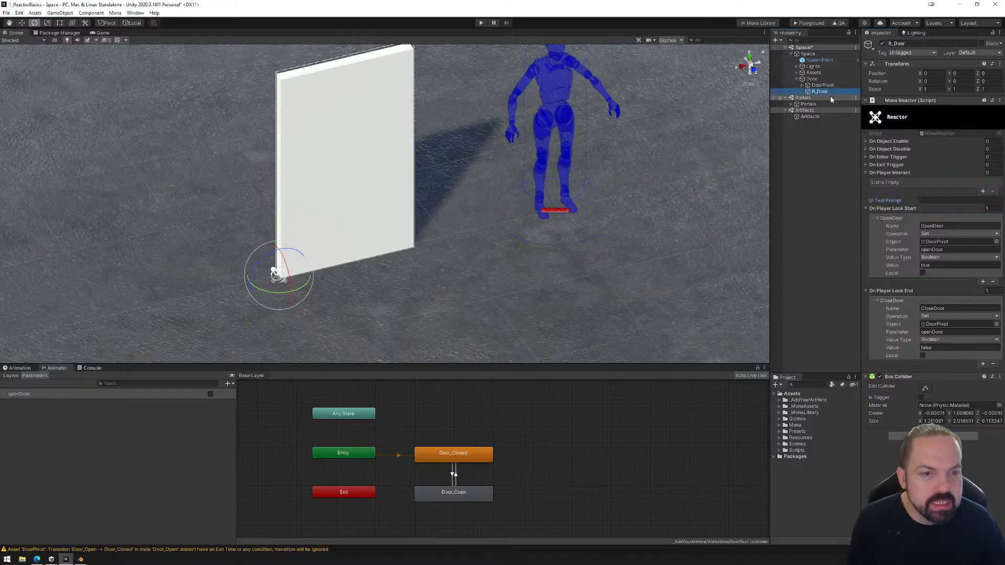
{"action": "left_click", "coordinate": [925, 388]}
{"action": "right_click_drag", "start_coordinate": [309, 207], "coordinate": [439, 236]}
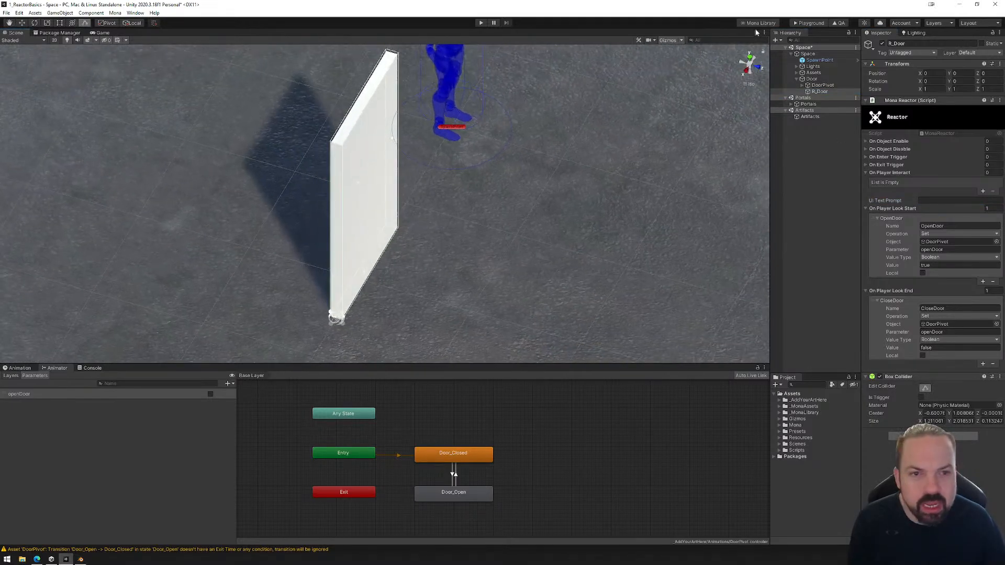
{"action": "left_click", "coordinate": [749, 56]}
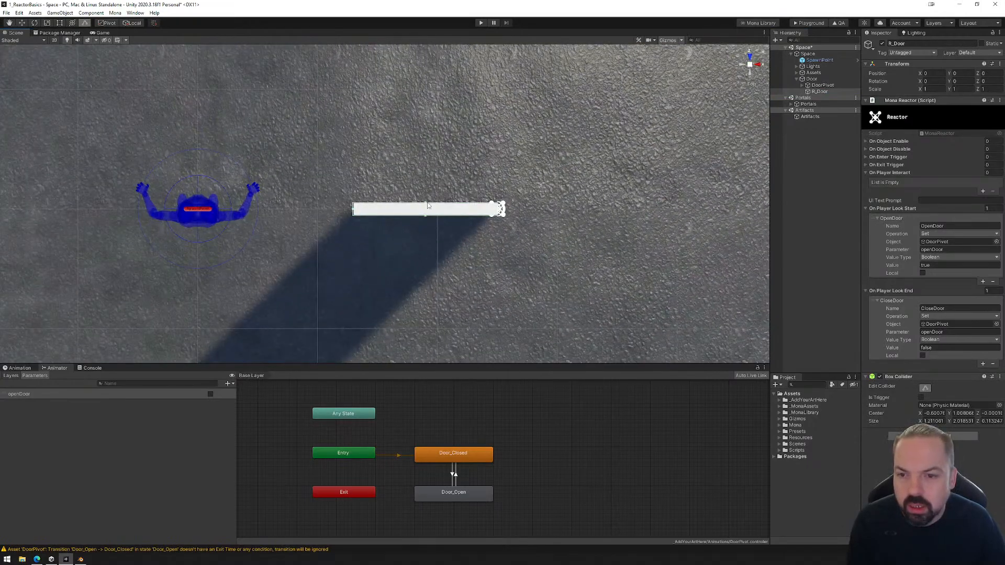
{"action": "left_click_drag", "start_coordinate": [427, 204], "coordinate": [426, 119]}
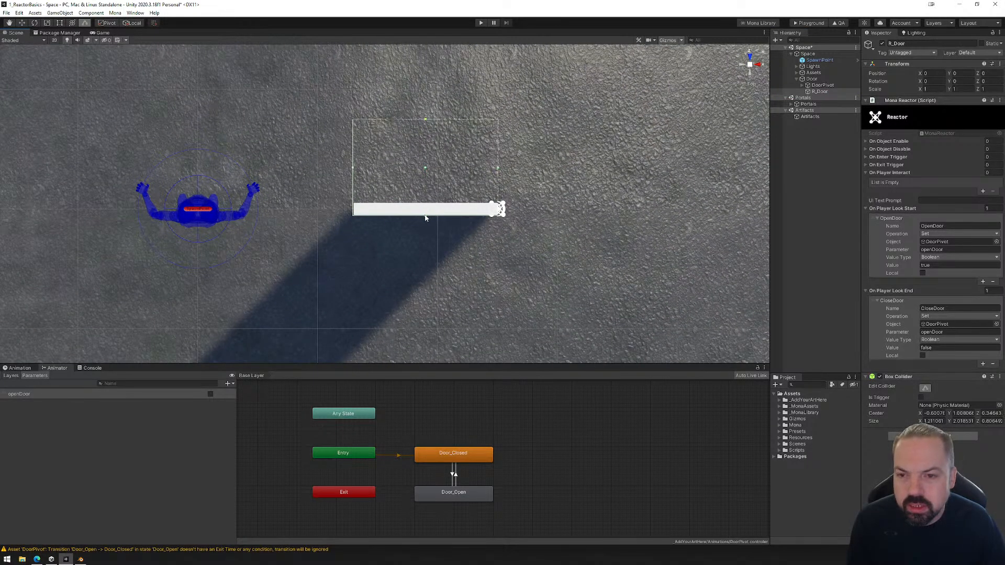
{"action": "left_click_drag", "start_coordinate": [426, 215], "coordinate": [425, 262]}
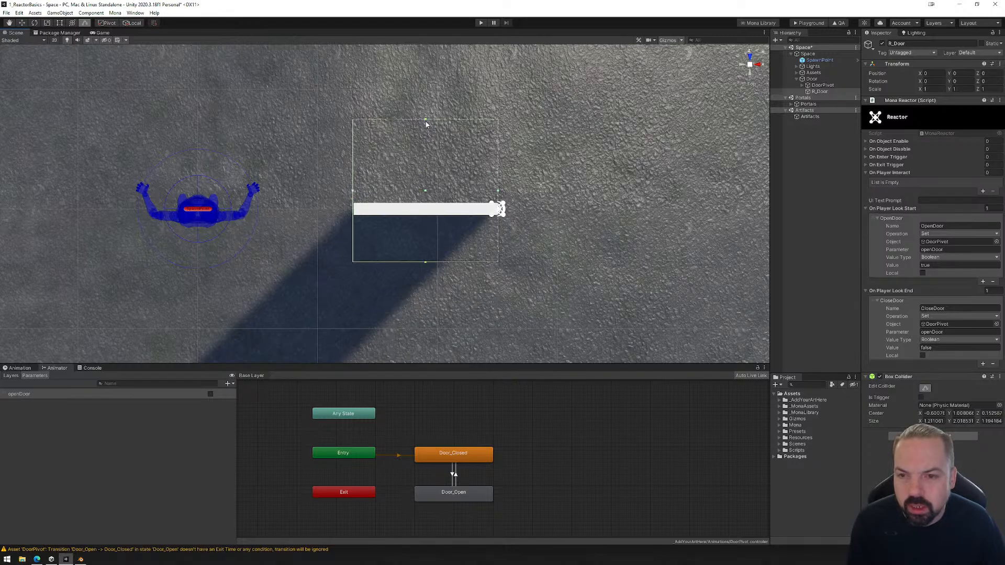
{"action": "left_click_drag", "start_coordinate": [426, 122], "coordinate": [428, 159]}
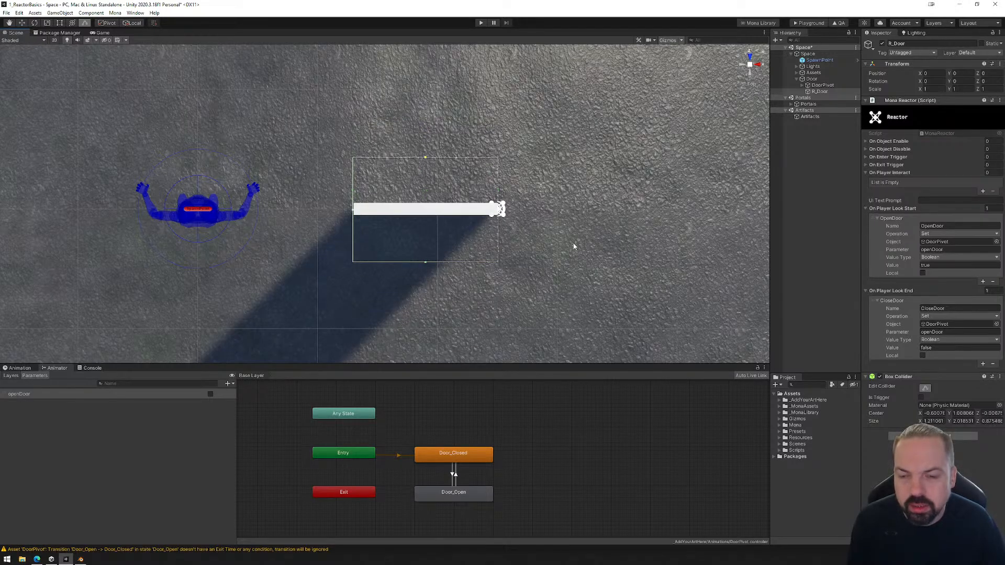
Save the Space scene with the extended R_Door collider.
{"action": "right_click_drag", "start_coordinate": [574, 246], "coordinate": [221, 121]}
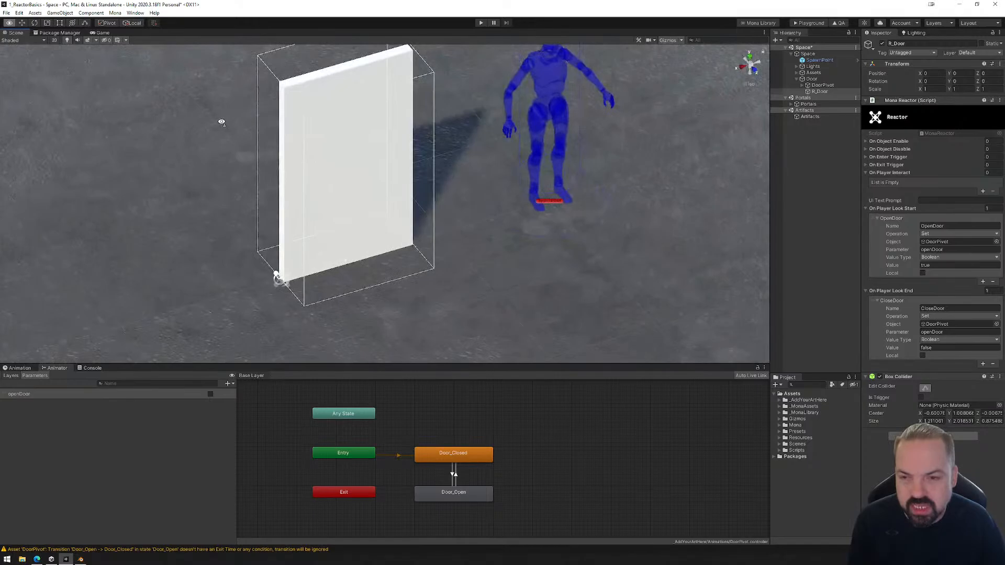
{"action": "left_click", "coordinate": [6, 13]}
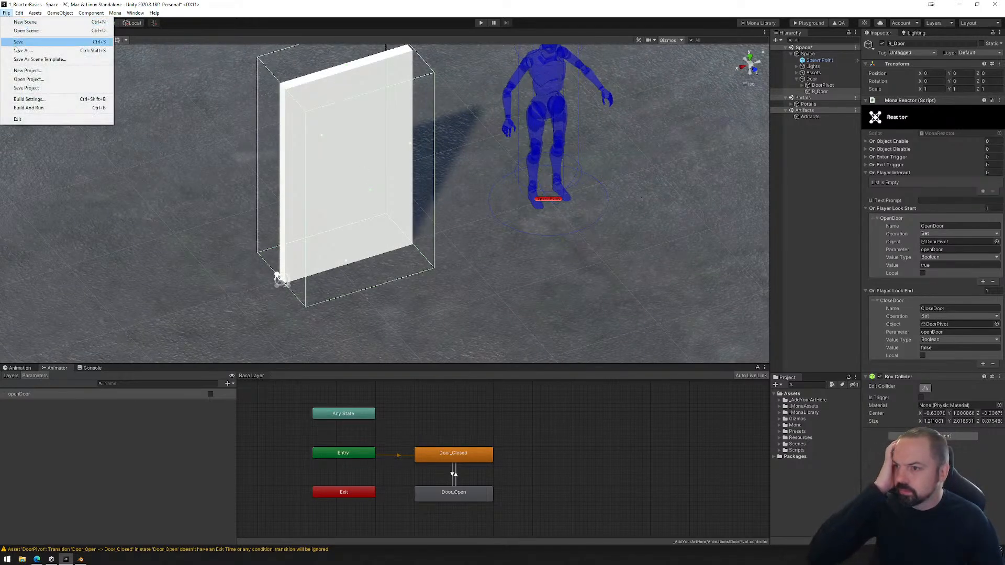
{"action": "left_click", "coordinate": [15, 45]}
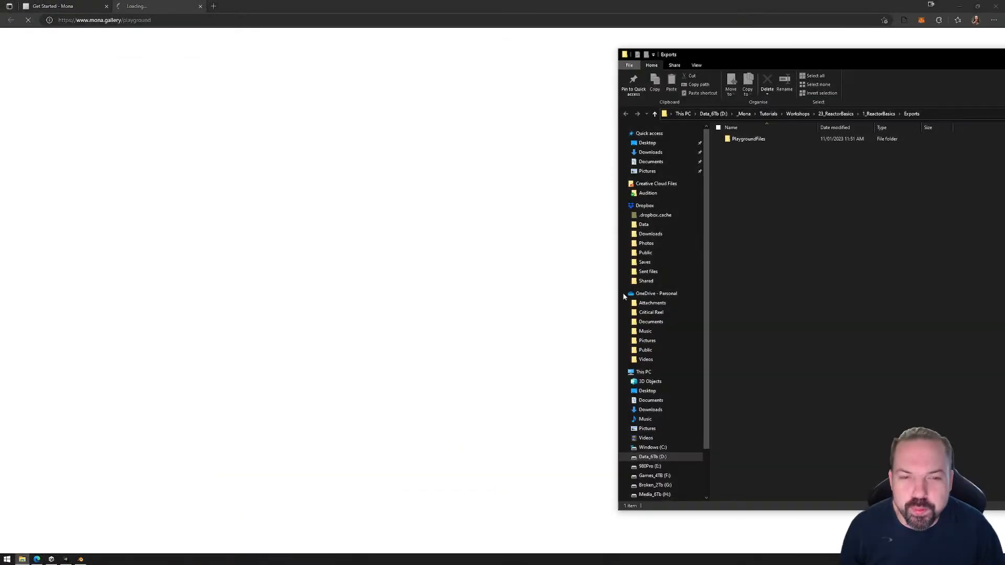
Upload the exported PlaygroundFiles folder to the Mona Playground, test the door by looking at and away from it, and close the Playground page.
{"action": "left_click_drag", "start_coordinate": [747, 139], "coordinate": [426, 306]}
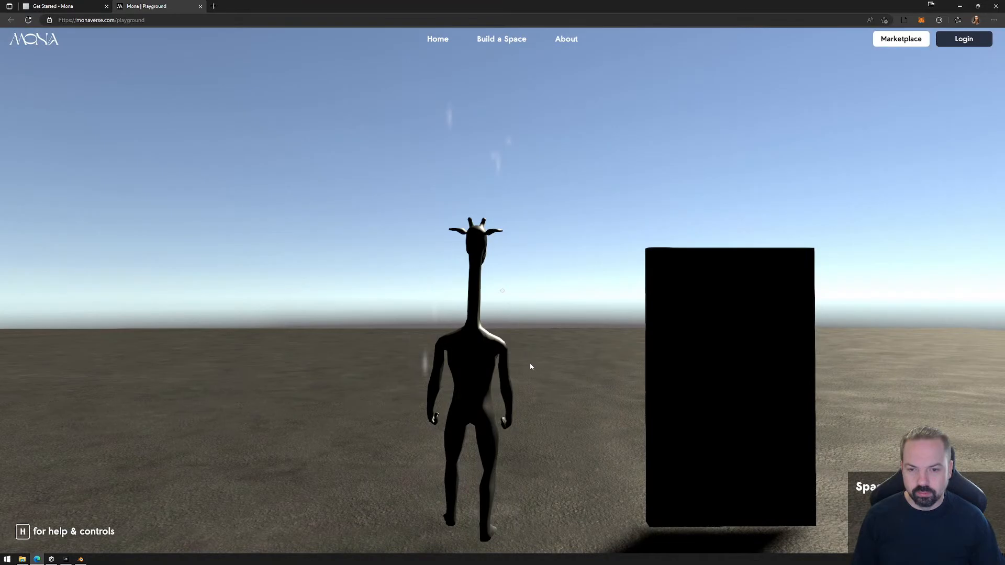
{"action": "left_click", "coordinate": [530, 366]}
{"action": "key", "text": "w"}
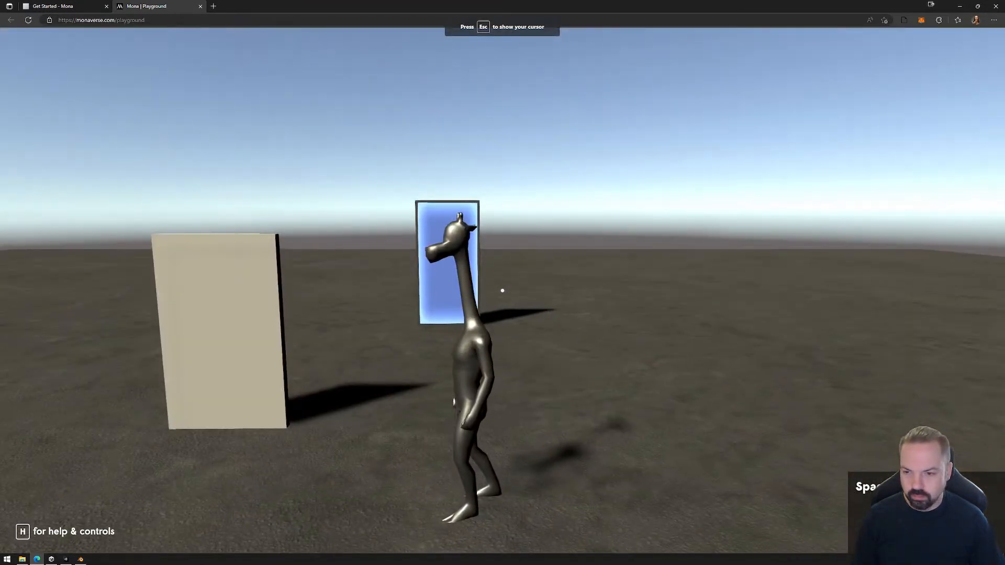
{"action": "mouse_move", "coordinate": [503, 291]}
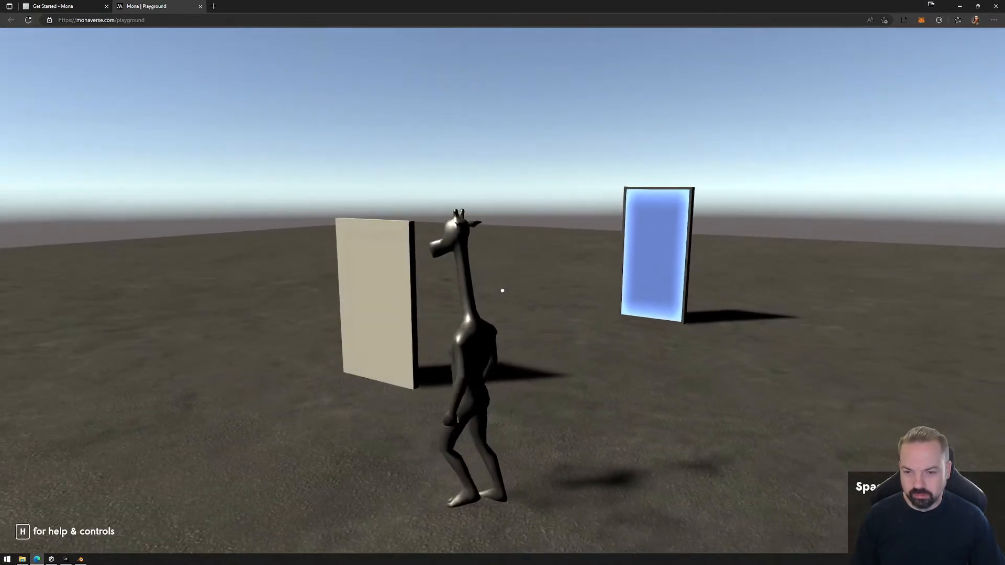
{"action": "key", "text": "a"}
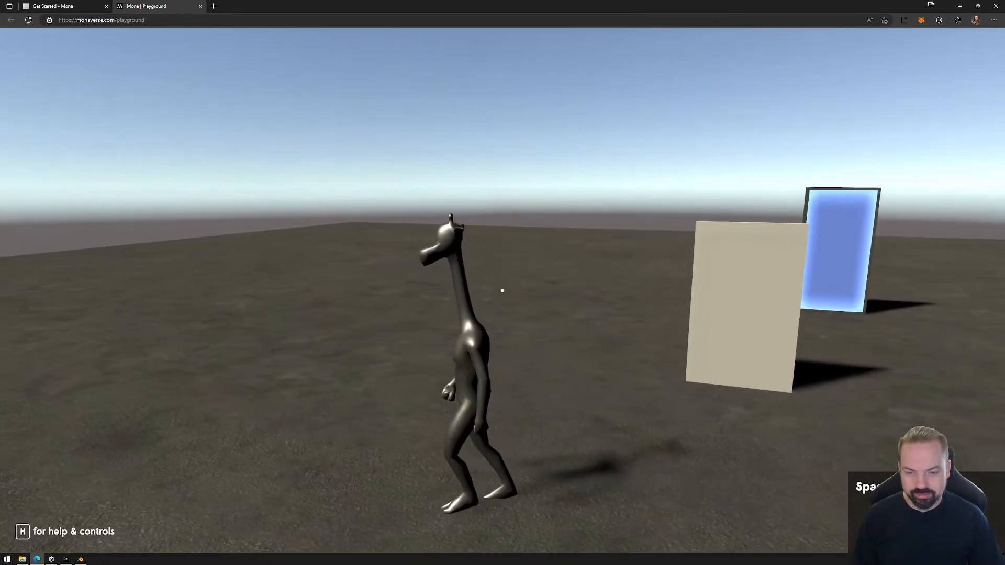
{"action": "key", "text": "Escape"}
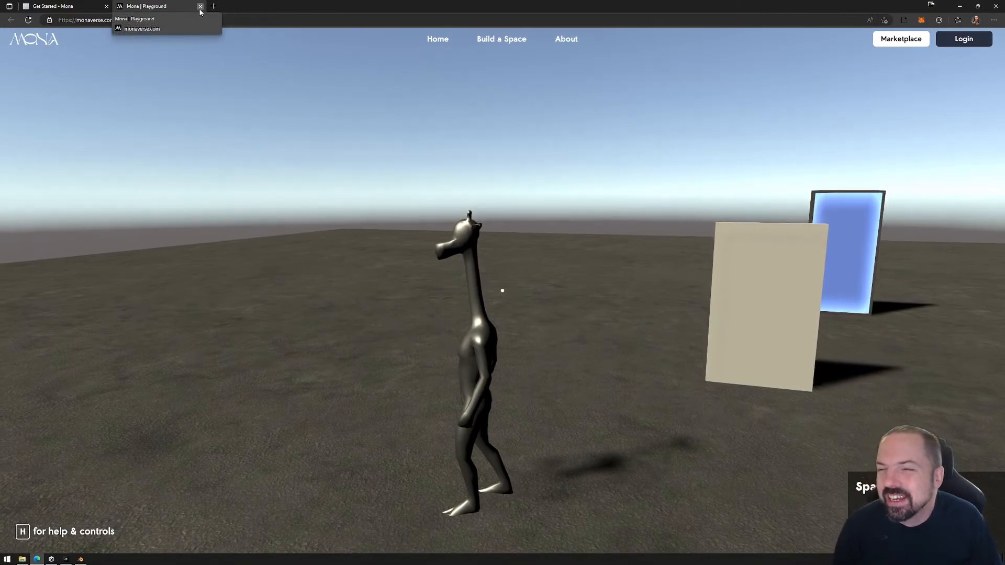
{"action": "left_click", "coordinate": [200, 6]}
Permanently delete the PlaygroundFiles folder from the project's Exports folder.
{"action": "key", "text": "alt+Tab"}
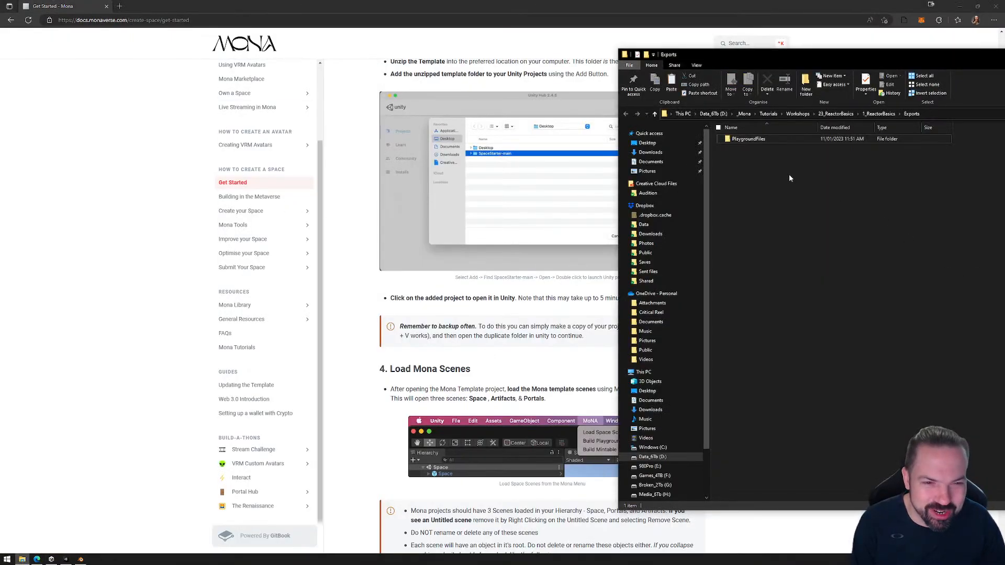
{"action": "left_click", "coordinate": [749, 140]}
{"action": "key", "text": "shift+Delete"}
{"action": "key", "text": "Return"}
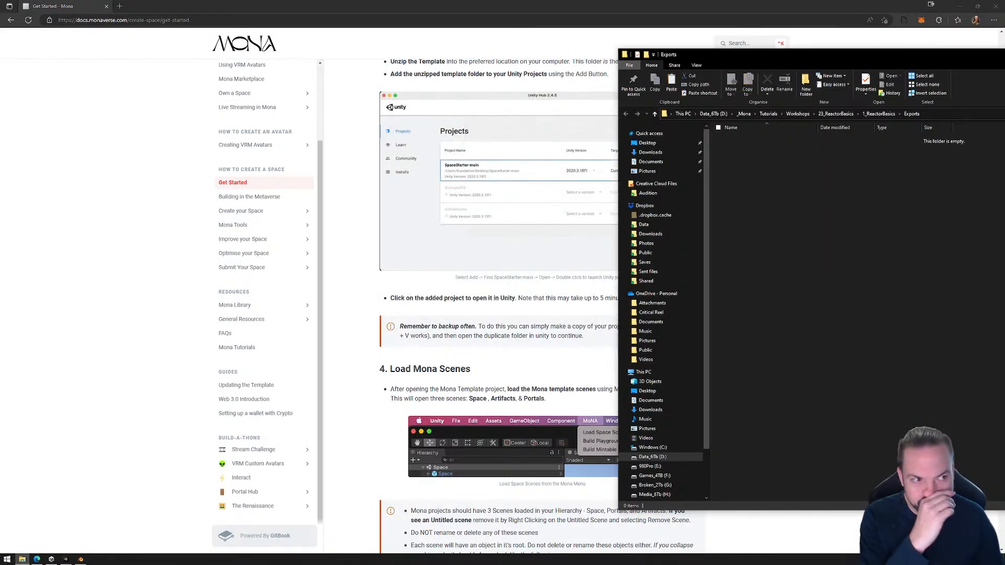
Switch back to the 1_ReactorBasics project in Unity and close the Unity Hub window.
{"action": "key", "text": "alt+Tab"}
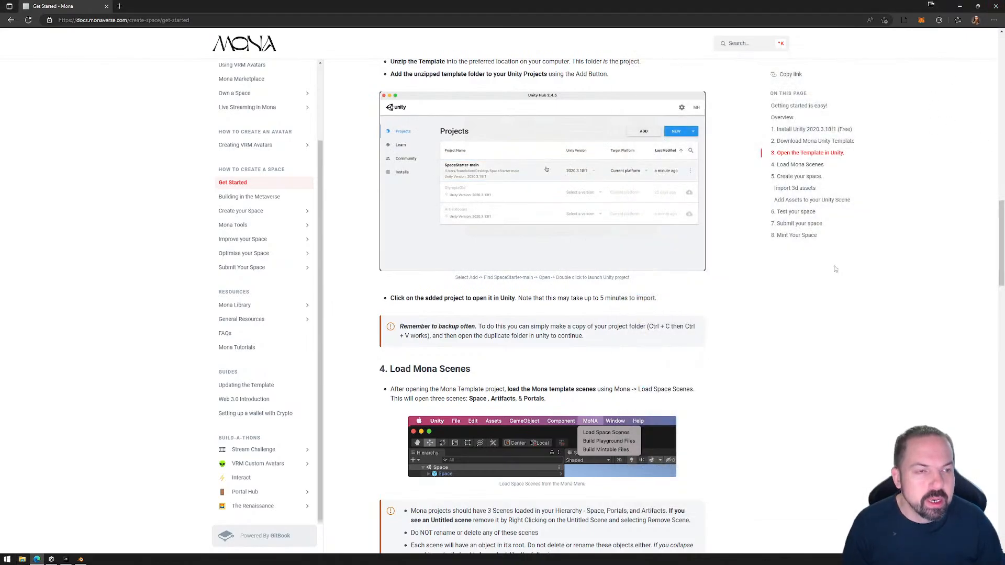
{"action": "left_click", "coordinate": [66, 560]}
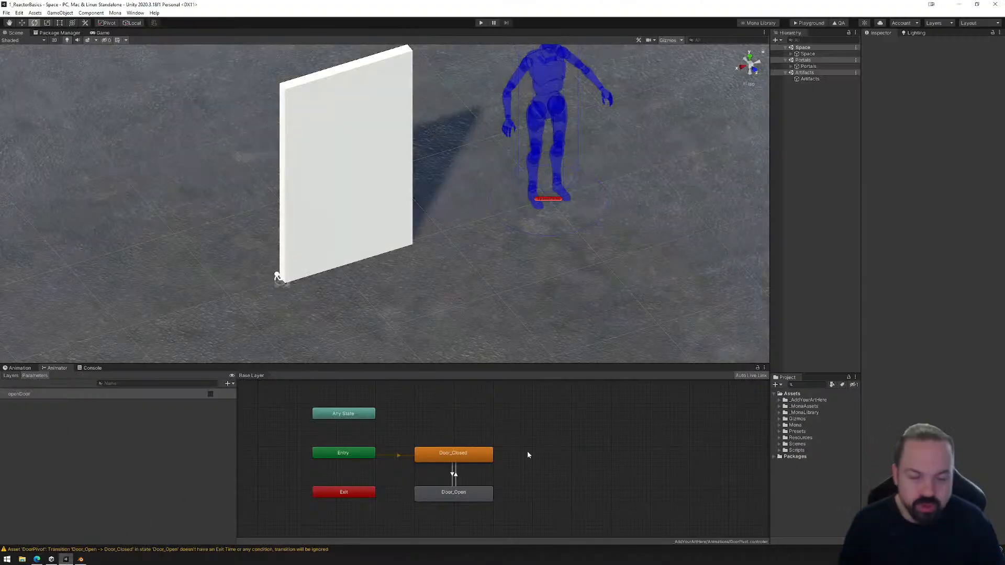
{"action": "left_click", "coordinate": [52, 560]}
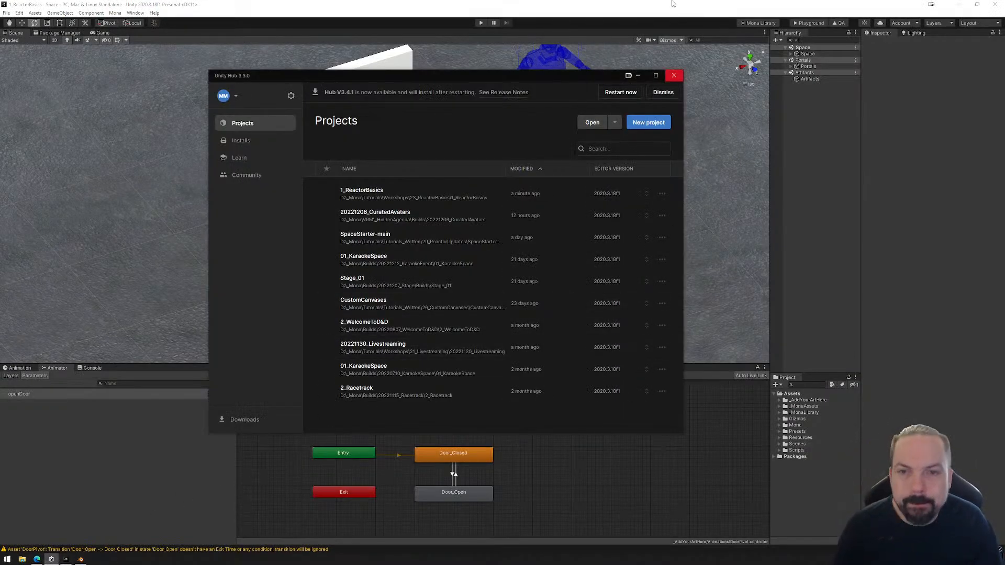
{"action": "left_click", "coordinate": [673, 75]}
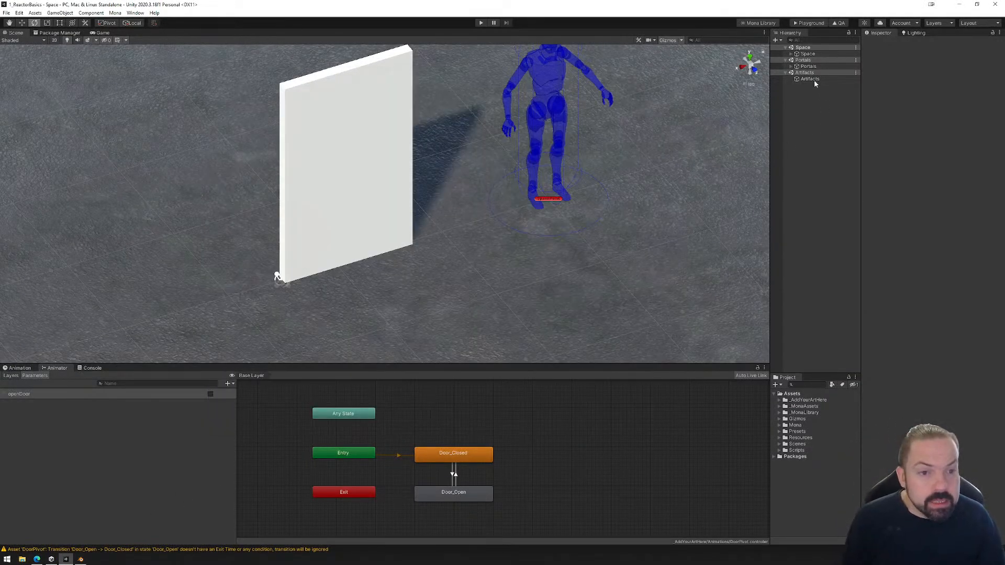
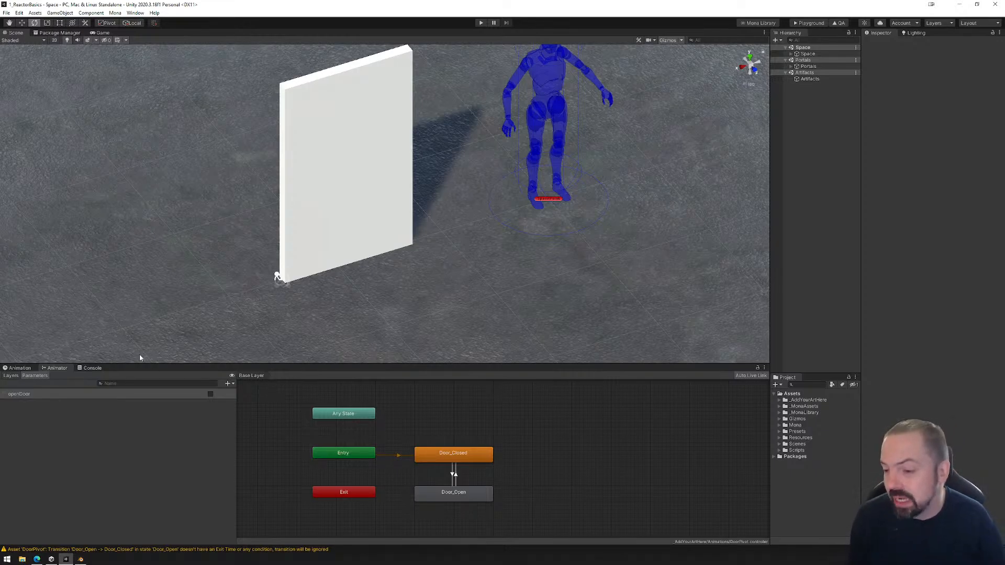
Display the door's Door_Open clip in the Animation view.
{"action": "left_click", "coordinate": [20, 368]}
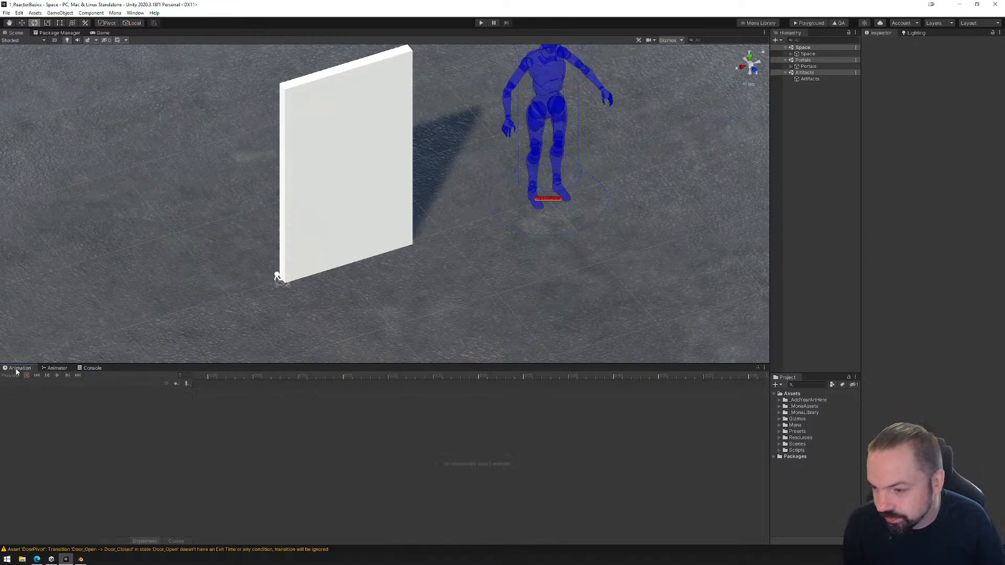
{"action": "left_click", "coordinate": [328, 232]}
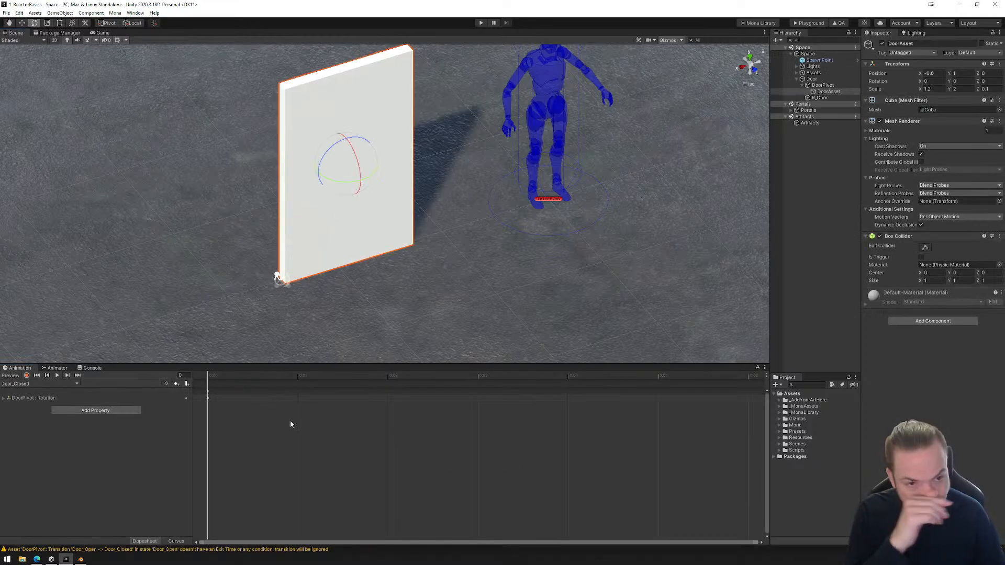
{"action": "left_click", "coordinate": [44, 384]}
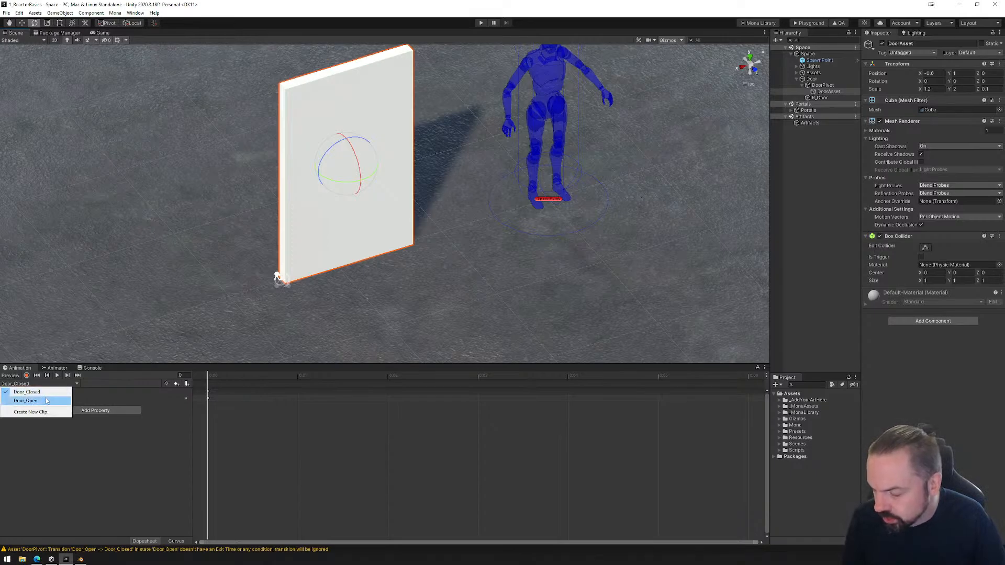
{"action": "left_click", "coordinate": [47, 401]}
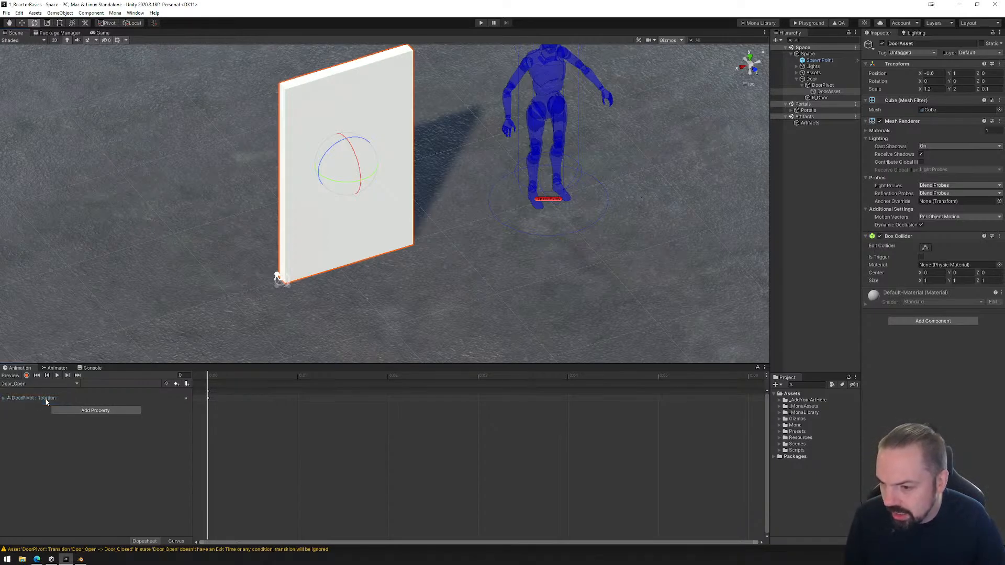
Rename the Door_Open animation clip in the _AddYourArtHere Animations folder to Door_Out.
{"action": "left_click", "coordinate": [779, 400]}
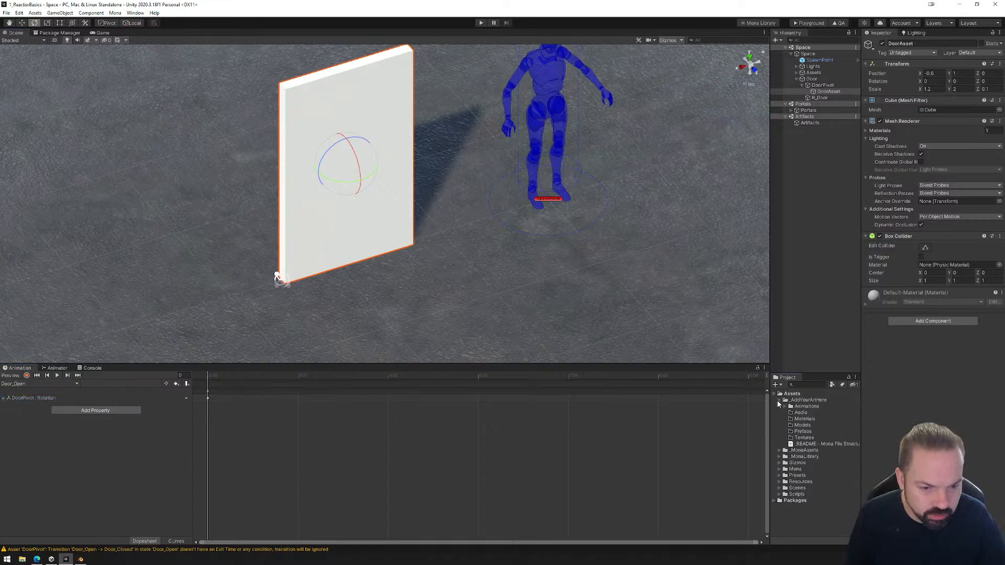
{"action": "left_click", "coordinate": [784, 406]}
{"action": "left_click", "coordinate": [820, 419]}
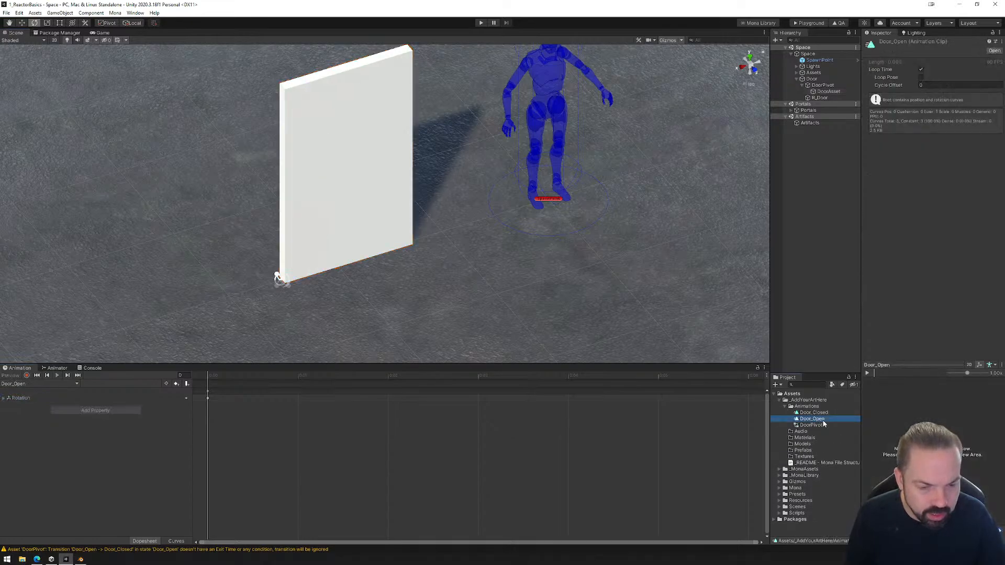
{"action": "left_click", "coordinate": [817, 420]}
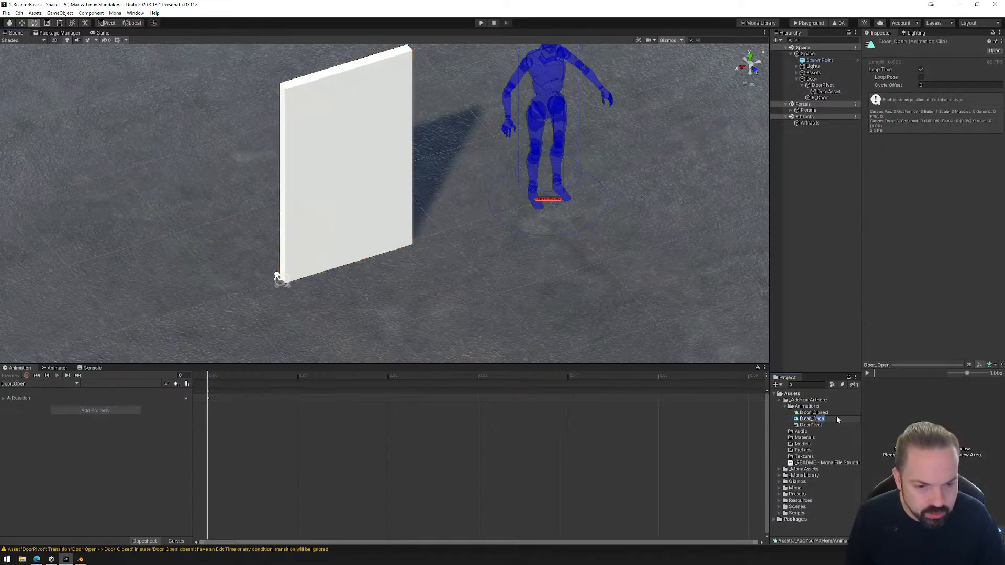
{"action": "type", "text": "Door_Oout"}
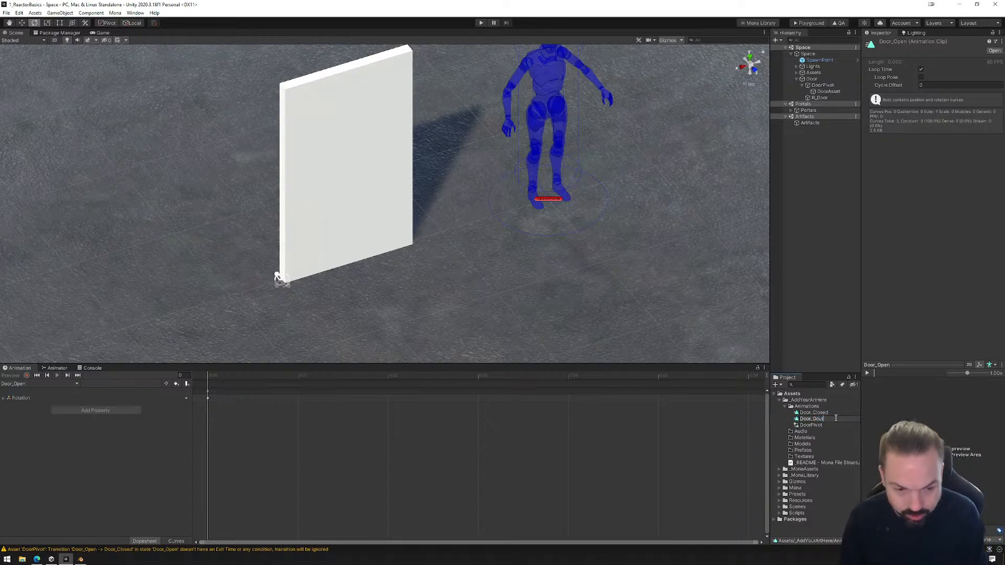
{"action": "key", "text": "Return"}
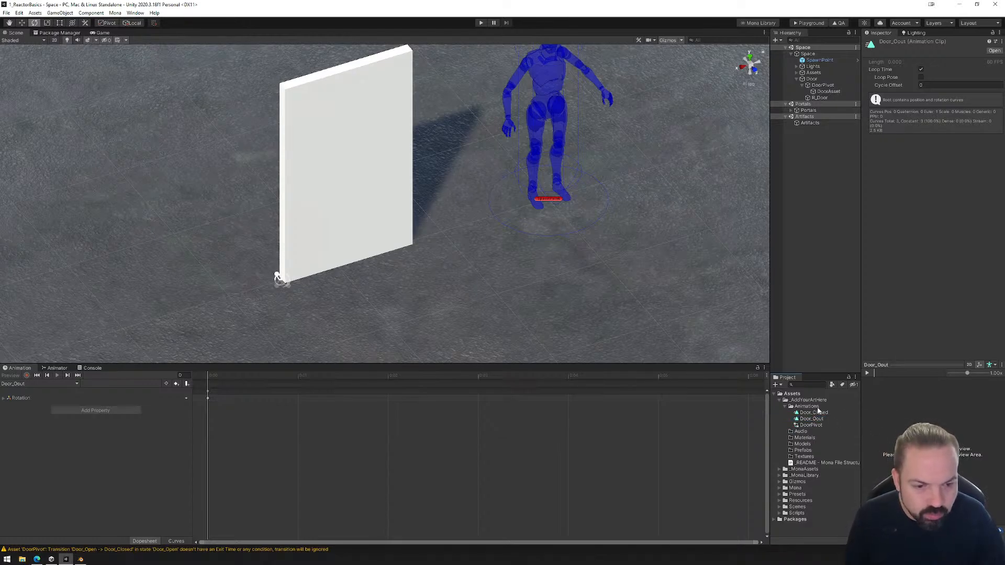
{"action": "left_click", "coordinate": [814, 418]}
{"action": "left_click", "coordinate": [816, 419]}
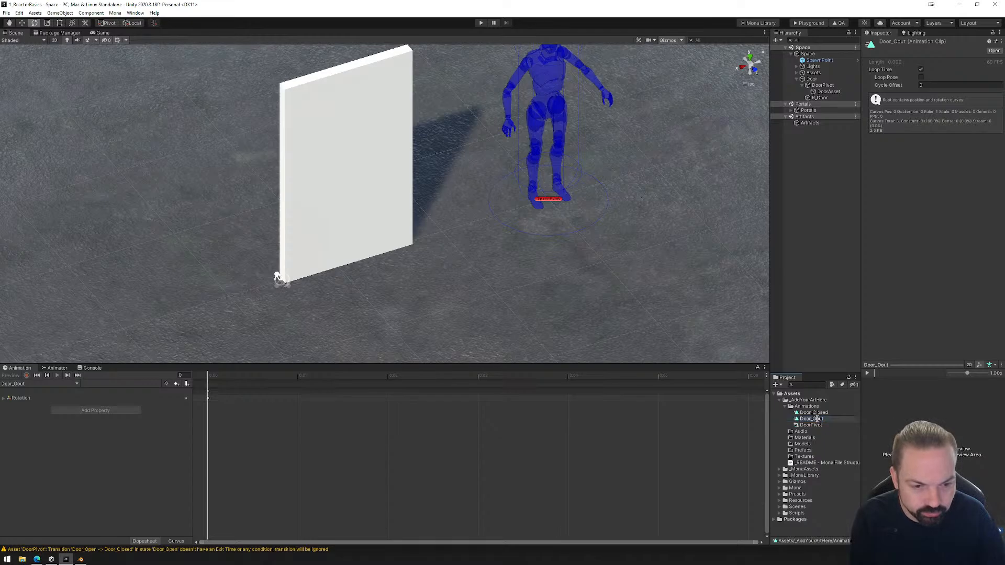
{"action": "key", "text": "Delete"}
{"action": "key", "text": "Return"}
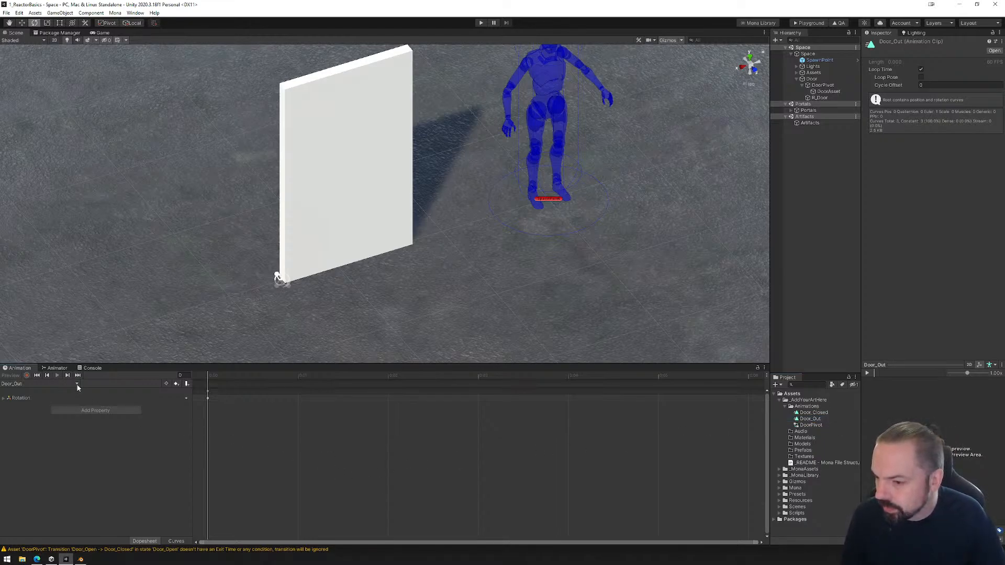
Create a new animation clip for the door, saved as Door_In.anim in the Animations folder.
{"action": "left_click", "coordinate": [807, 406]}
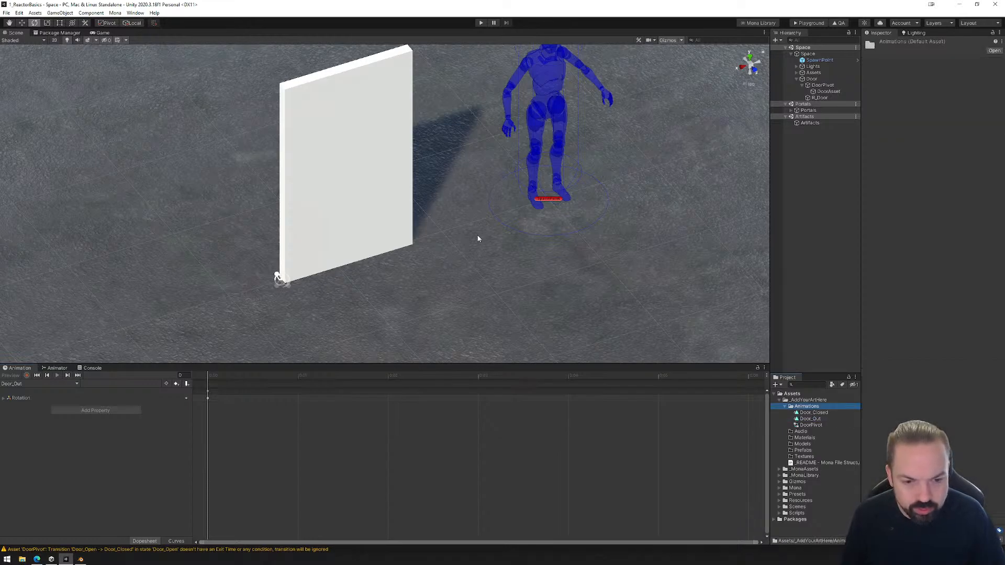
{"action": "left_click", "coordinate": [358, 243]}
{"action": "left_click", "coordinate": [68, 385]}
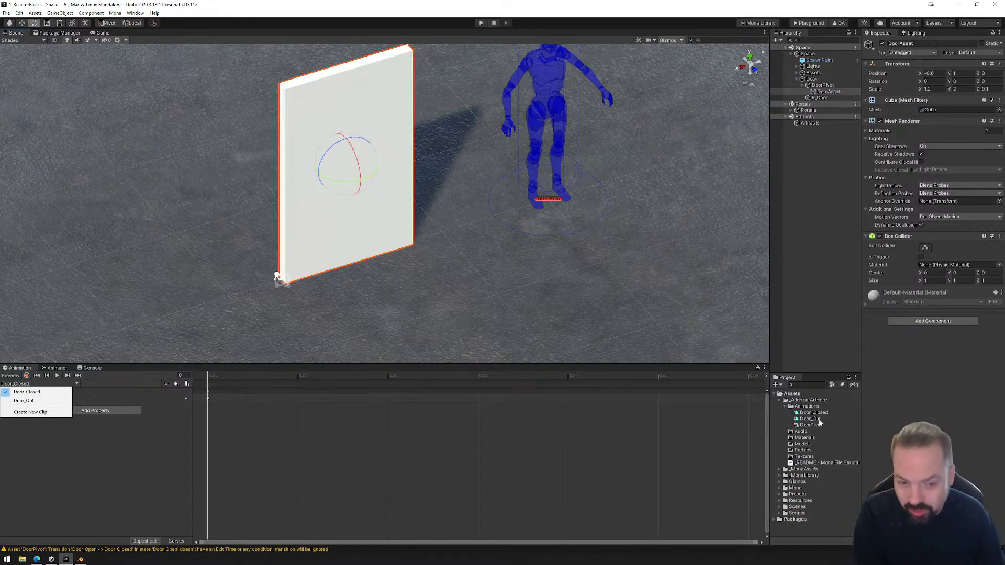
{"action": "left_click", "coordinate": [43, 412]}
{"action": "left_click", "coordinate": [96, 83]}
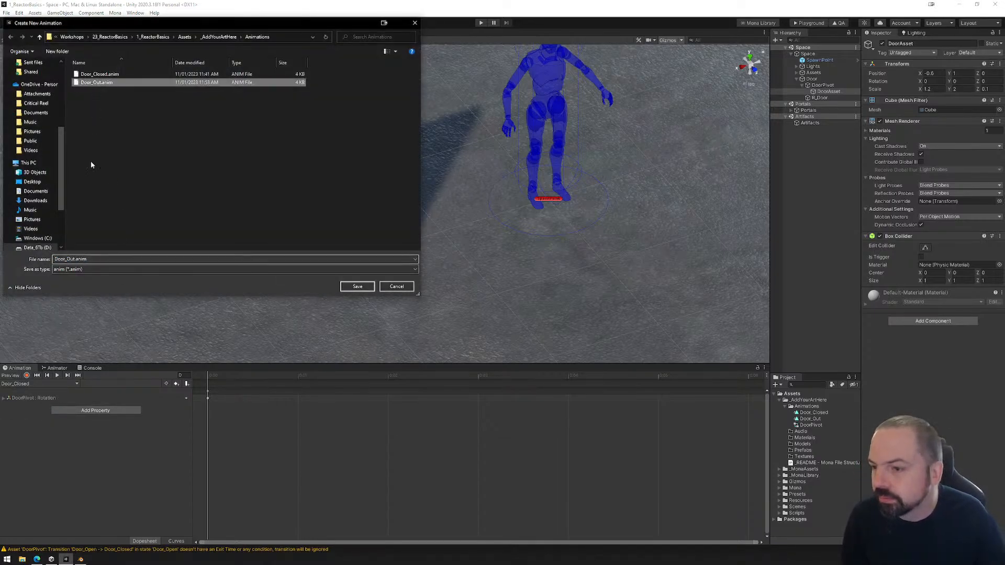
{"action": "left_click", "coordinate": [77, 259]}
{"action": "left_click", "coordinate": [74, 259]}
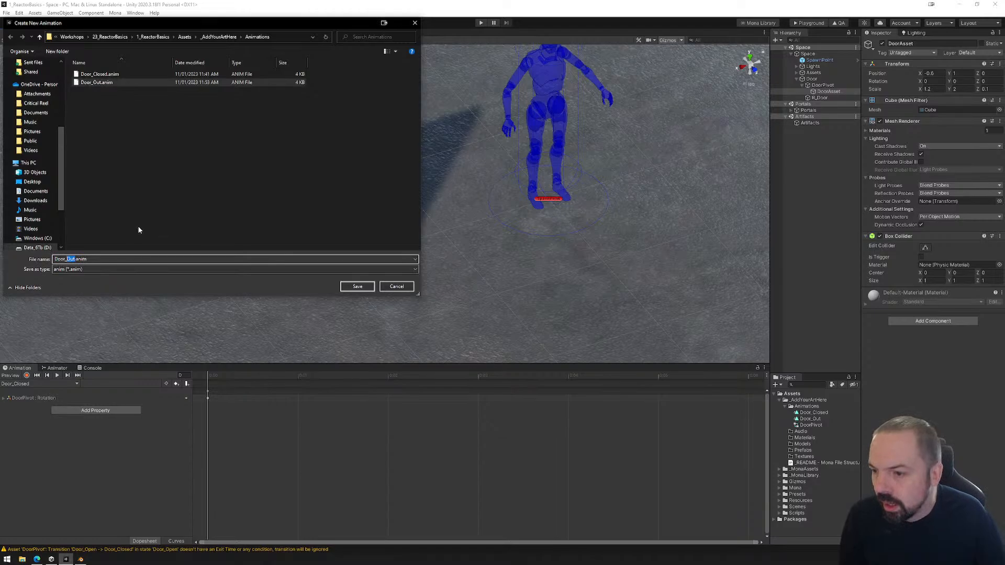
{"action": "type", "text": "In"}
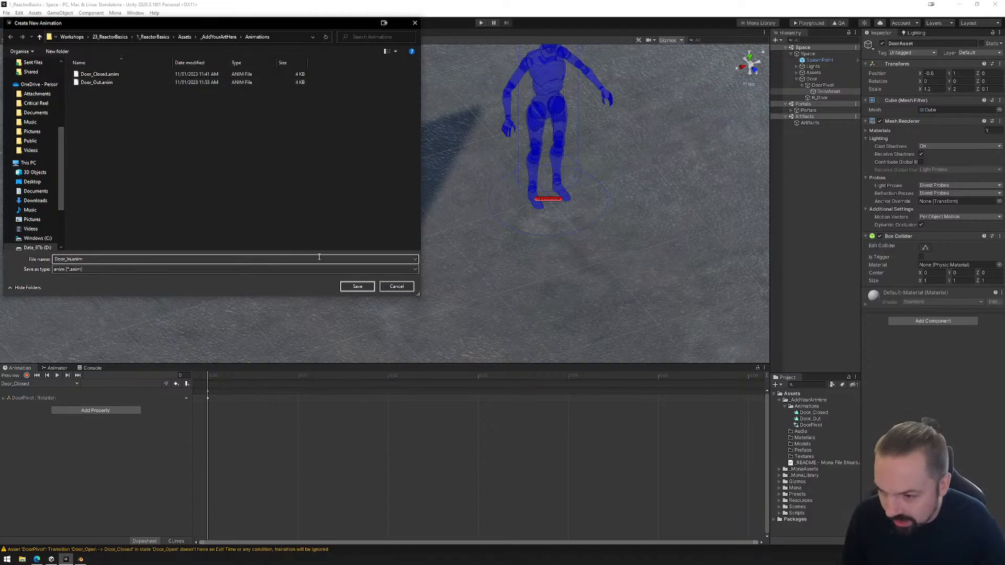
{"action": "left_click", "coordinate": [358, 286]}
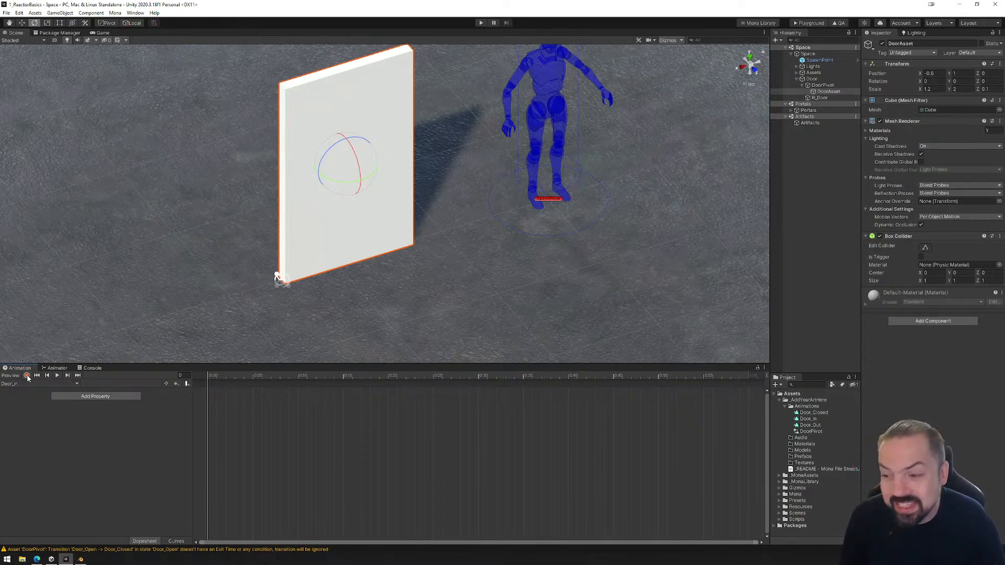
Record a first-frame rotation key in Door_In with DoorPivot rotated to 105 on Y.
{"action": "left_click", "coordinate": [27, 376]}
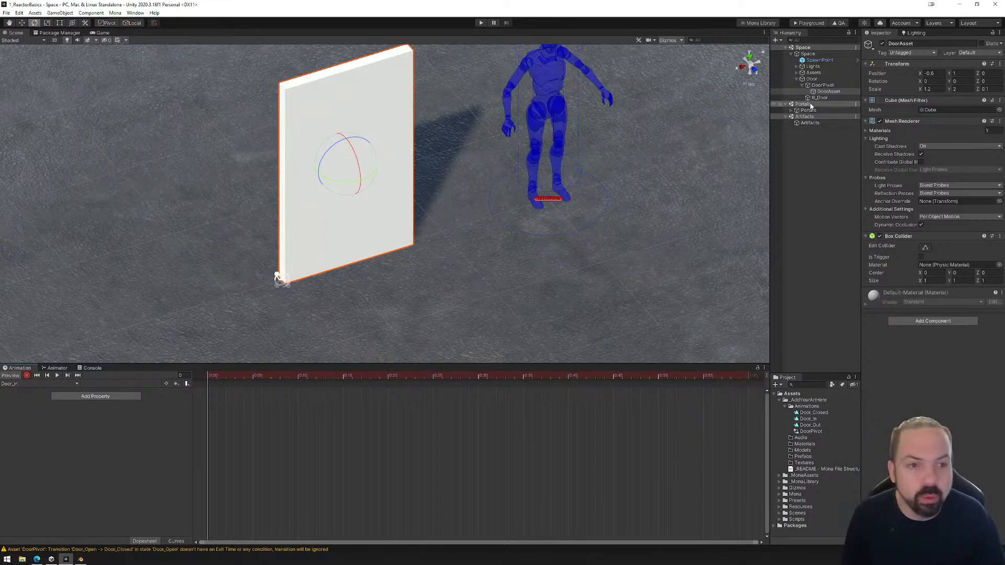
{"action": "left_click", "coordinate": [823, 86]}
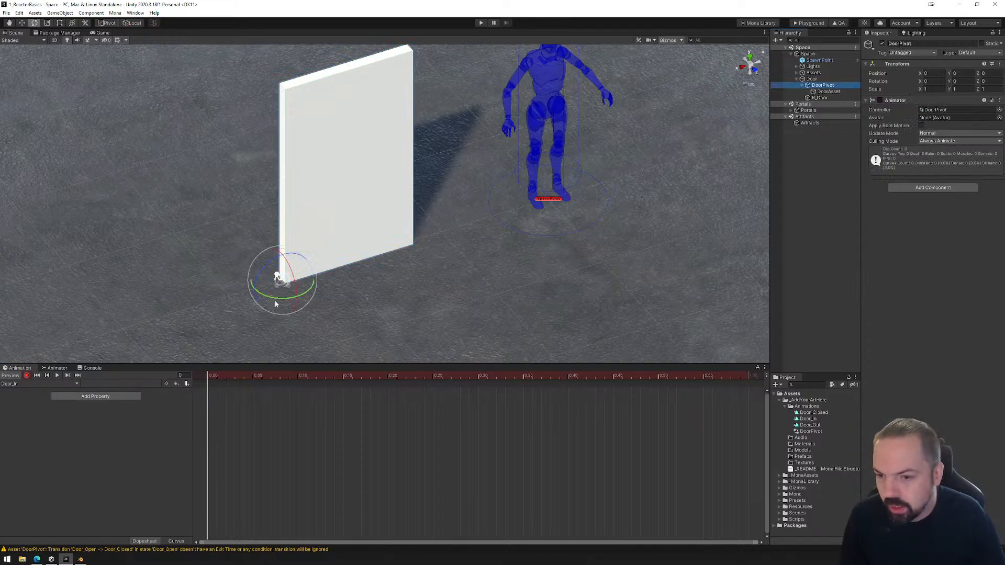
{"action": "left_click_drag", "start_coordinate": [285, 300], "coordinate": [181, 317]}
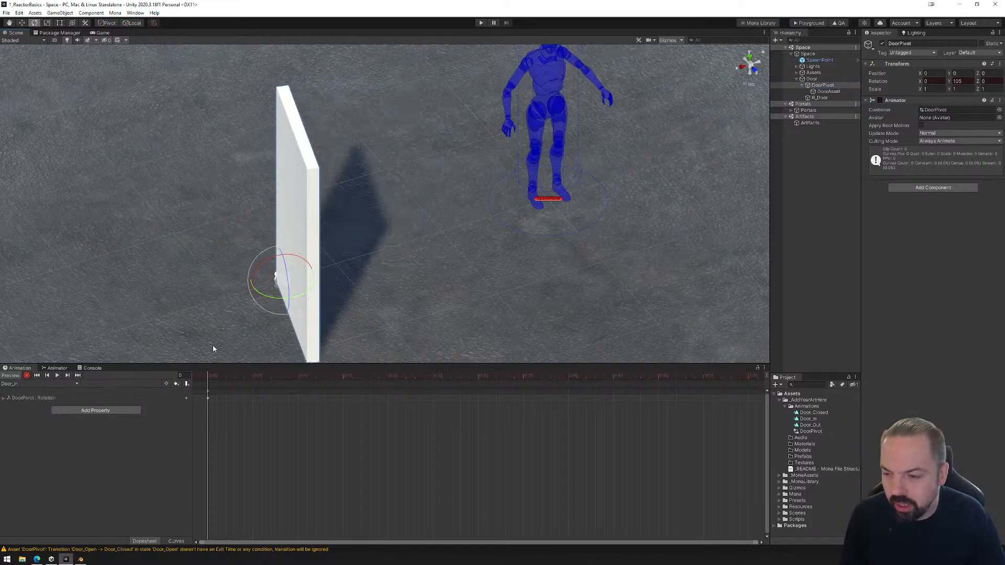
Preview the Door_Closed, Door_In and Door_Out clips in turn to compare the door's poses.
{"action": "left_click", "coordinate": [77, 383]}
{"action": "left_click", "coordinate": [26, 391]}
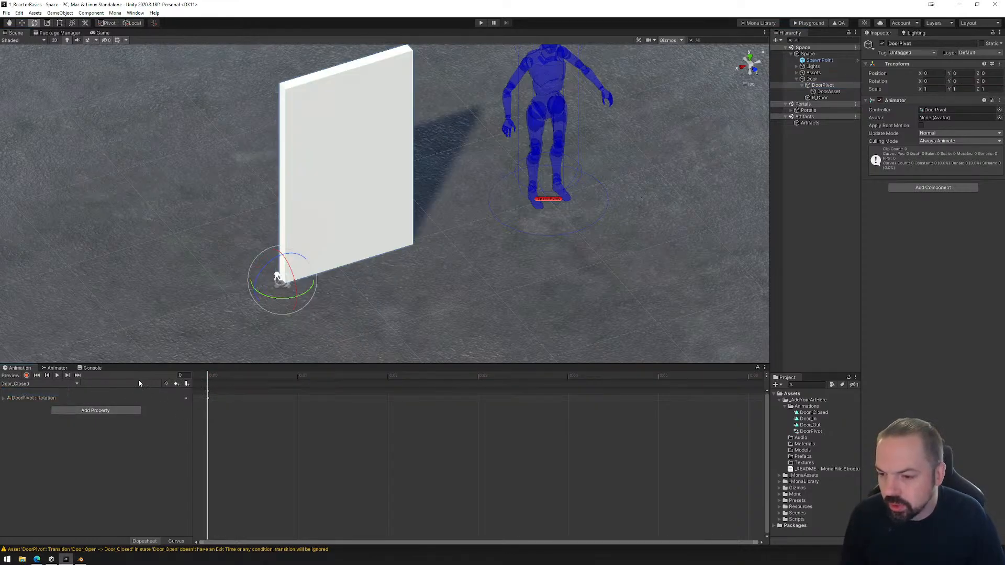
{"action": "left_click", "coordinate": [74, 383]}
{"action": "left_click", "coordinate": [21, 399]}
{"action": "left_click", "coordinate": [211, 386]}
{"action": "left_click", "coordinate": [76, 384]}
{"action": "left_click", "coordinate": [21, 407]}
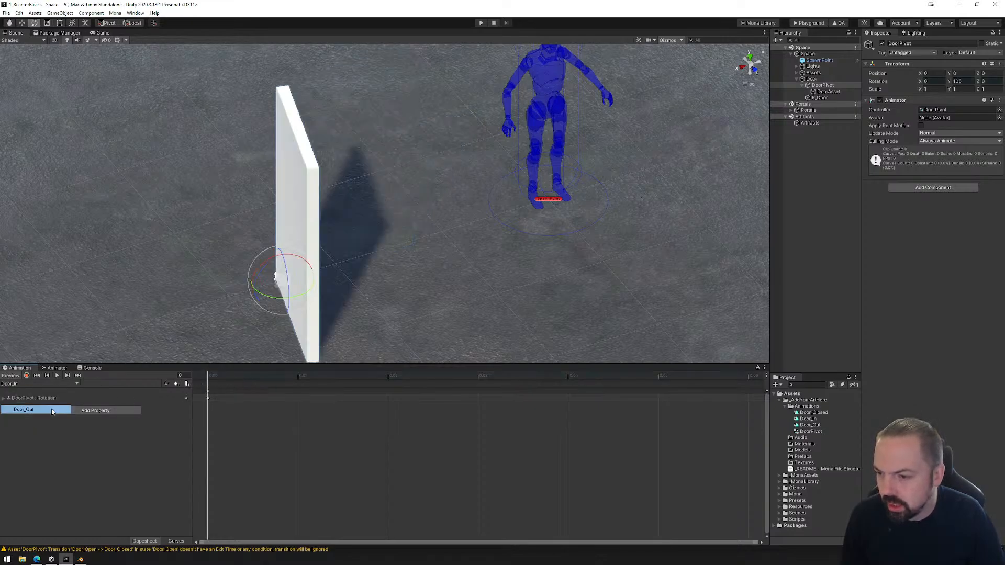
{"action": "left_click", "coordinate": [260, 381]}
{"action": "left_click_drag", "start_coordinate": [260, 381], "coordinate": [182, 381]}
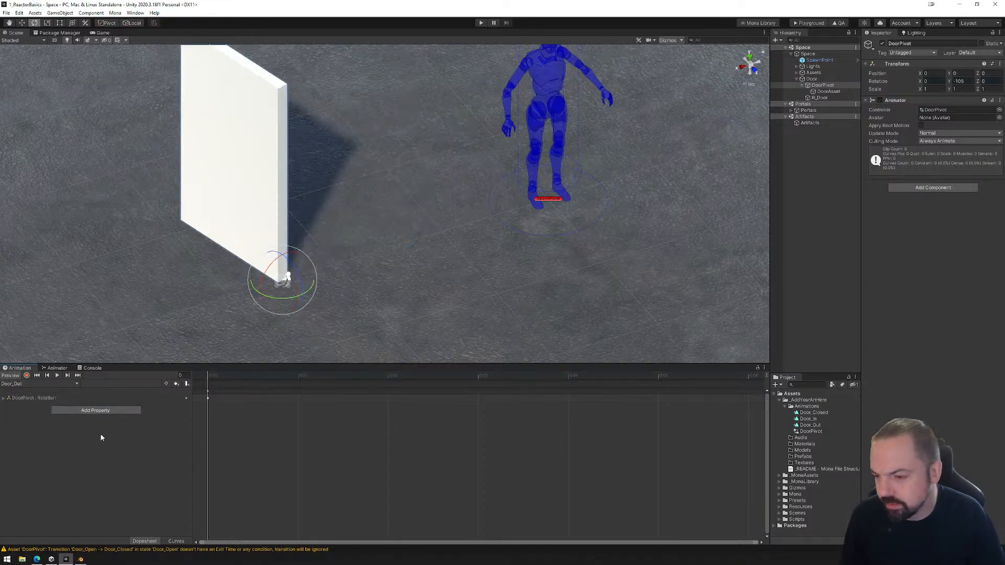
Move the Door_In state above Door_Closed in the DoorPivot Animator graph.
{"action": "left_click", "coordinate": [57, 368]}
{"action": "middle_click_drag", "start_coordinate": [506, 440], "coordinate": [518, 410]}
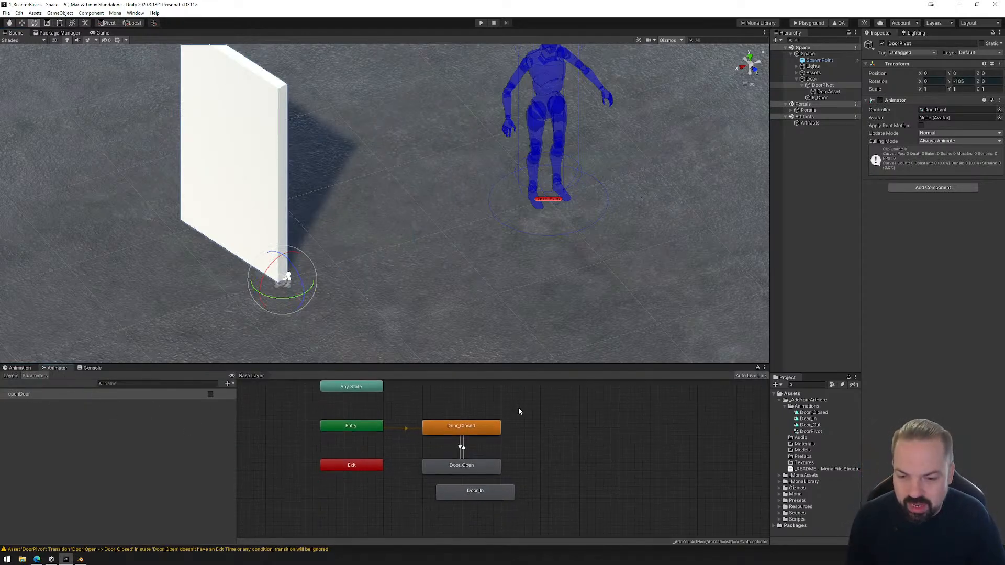
{"action": "left_click_drag", "start_coordinate": [472, 493], "coordinate": [490, 409]}
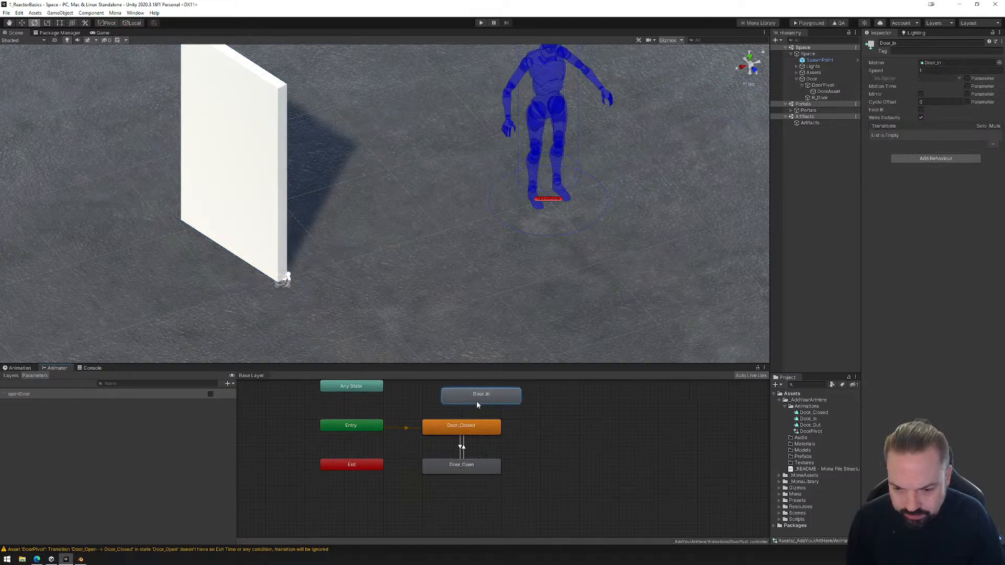
{"action": "middle_click_drag", "start_coordinate": [460, 446], "coordinate": [474, 466]}
Rename the Door_Open state to Door_Out and align the Door_In state directly above Door_Closed.
{"action": "left_click", "coordinate": [487, 491]}
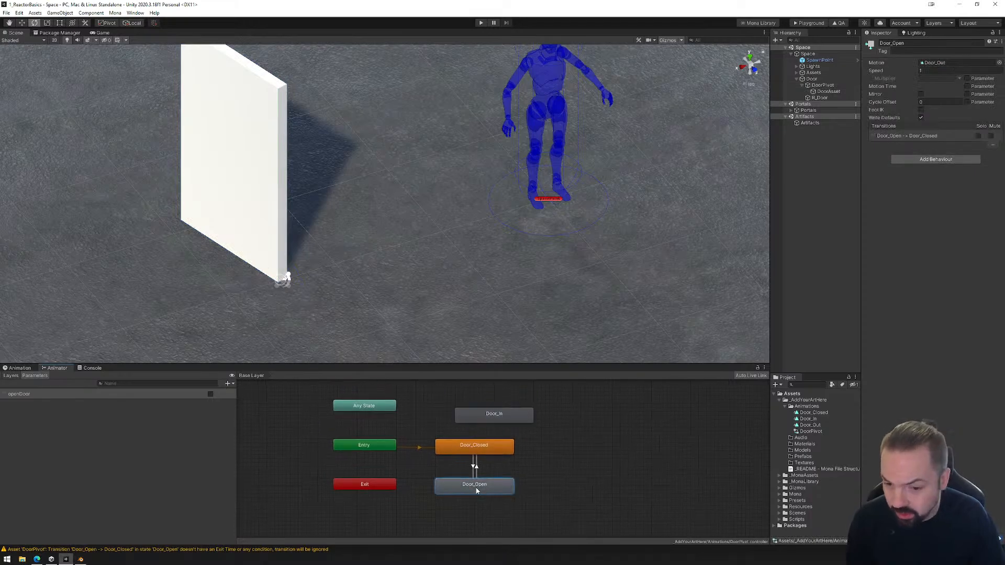
{"action": "right_click", "coordinate": [478, 492]}
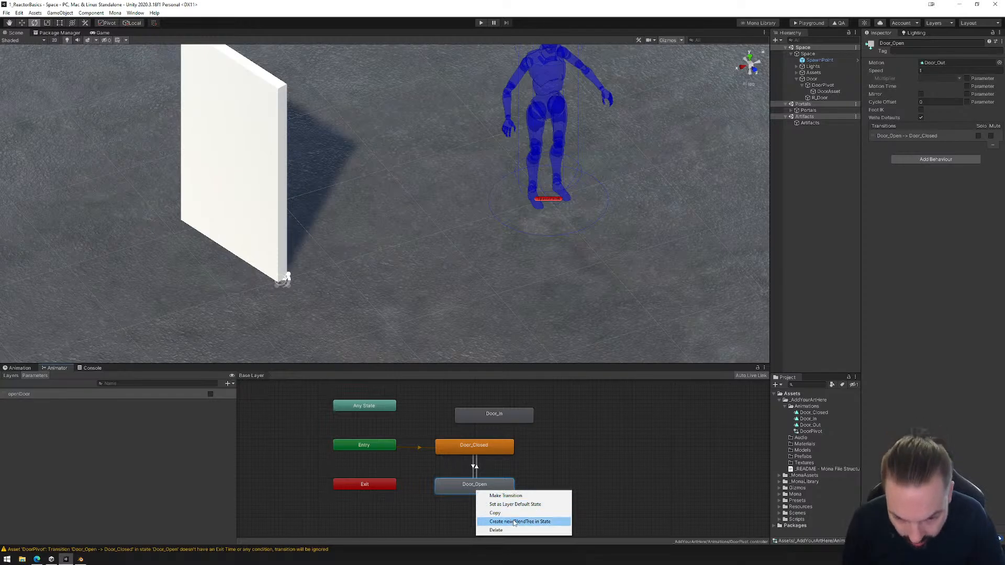
{"action": "left_click", "coordinate": [460, 491]}
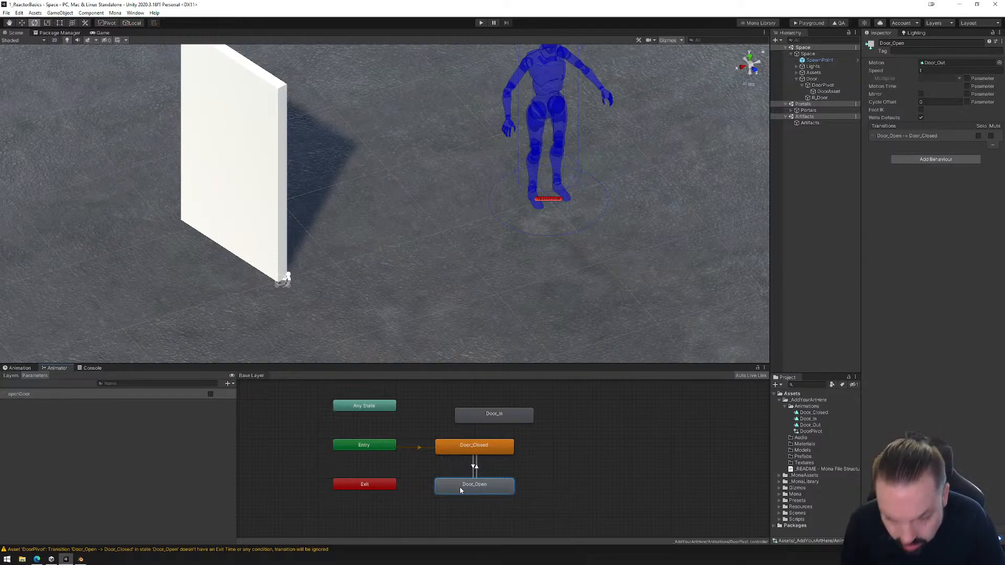
{"action": "left_click", "coordinate": [894, 45]}
{"action": "left_click_drag", "start_coordinate": [893, 44], "coordinate": [905, 45]}
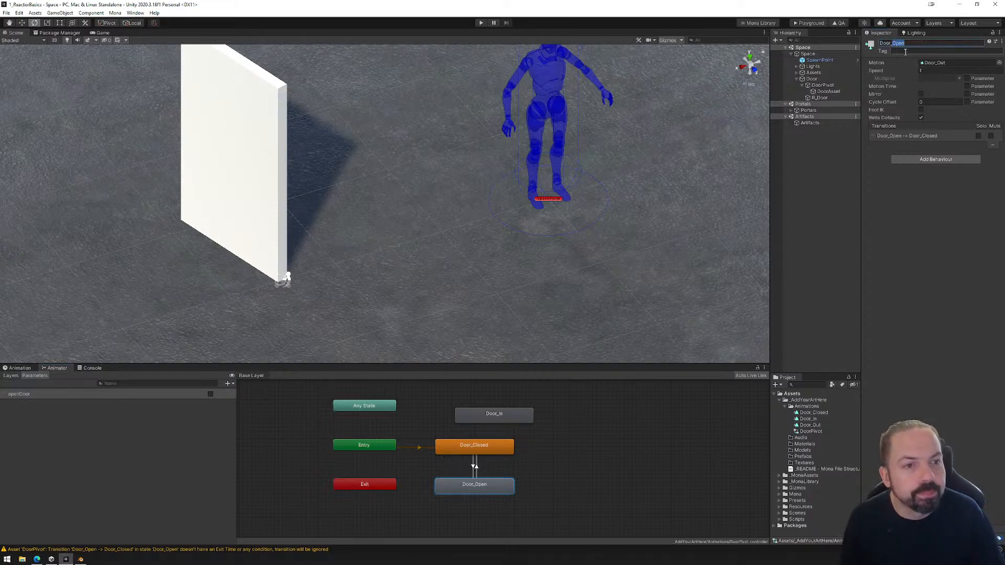
{"action": "type", "text": "Out"}
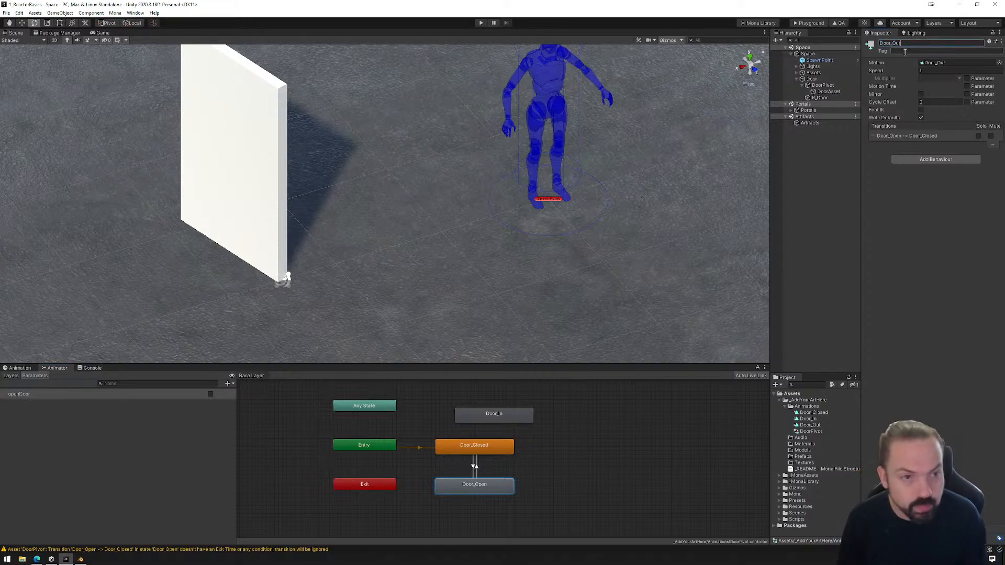
{"action": "key", "text": "Return"}
{"action": "left_click_drag", "start_coordinate": [509, 414], "coordinate": [490, 406]}
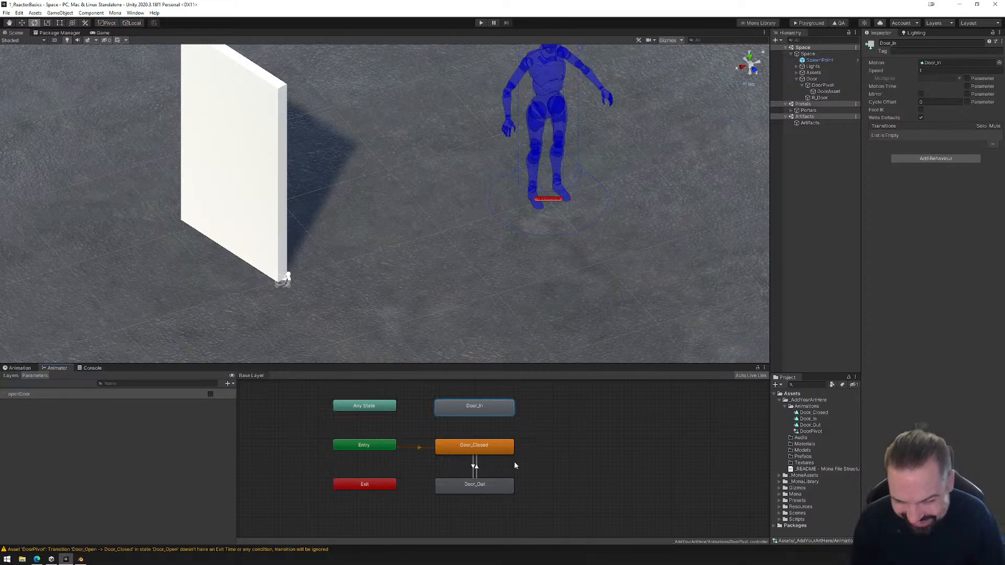
Inspect the Door_Closed to Door_Out transition and rename its openDoor parameter to doorOut.
{"action": "left_click", "coordinate": [474, 467]}
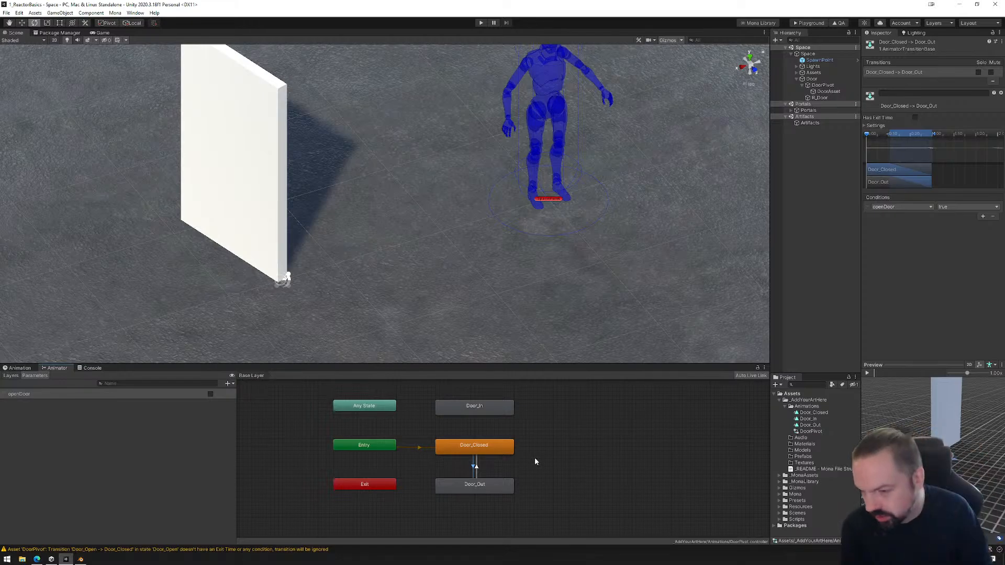
{"action": "left_click", "coordinate": [27, 394]}
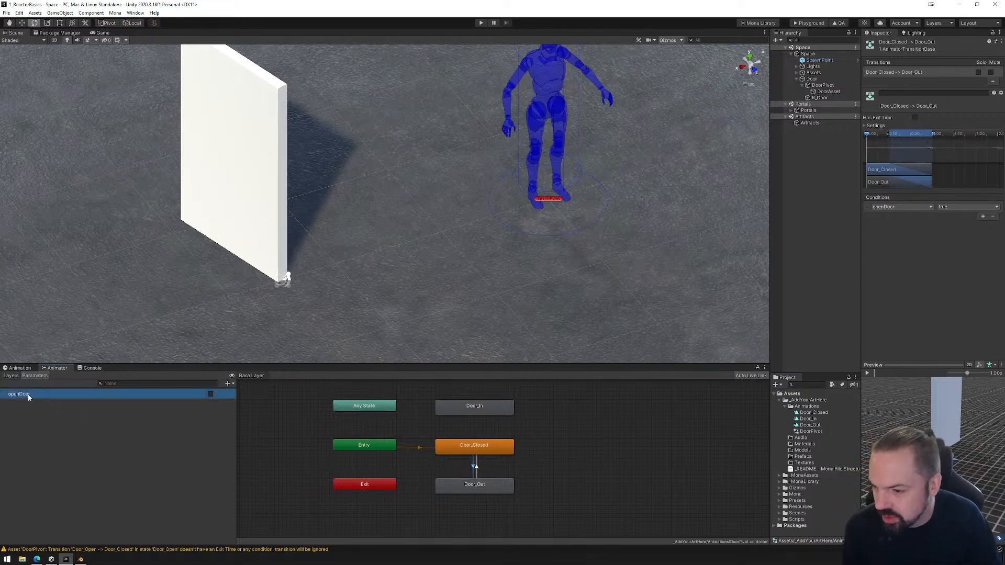
{"action": "left_click", "coordinate": [27, 394]}
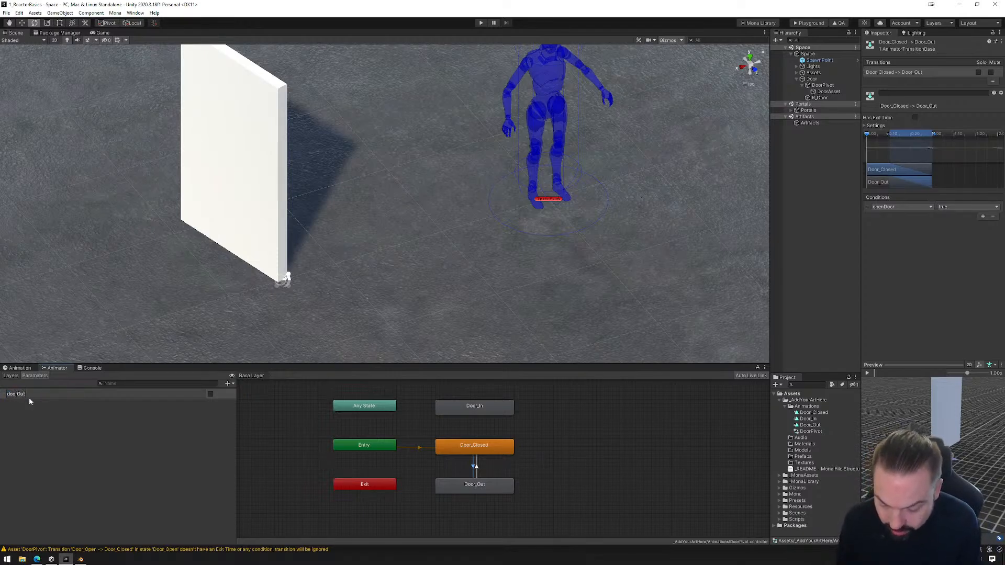
{"action": "key", "text": "Return"}
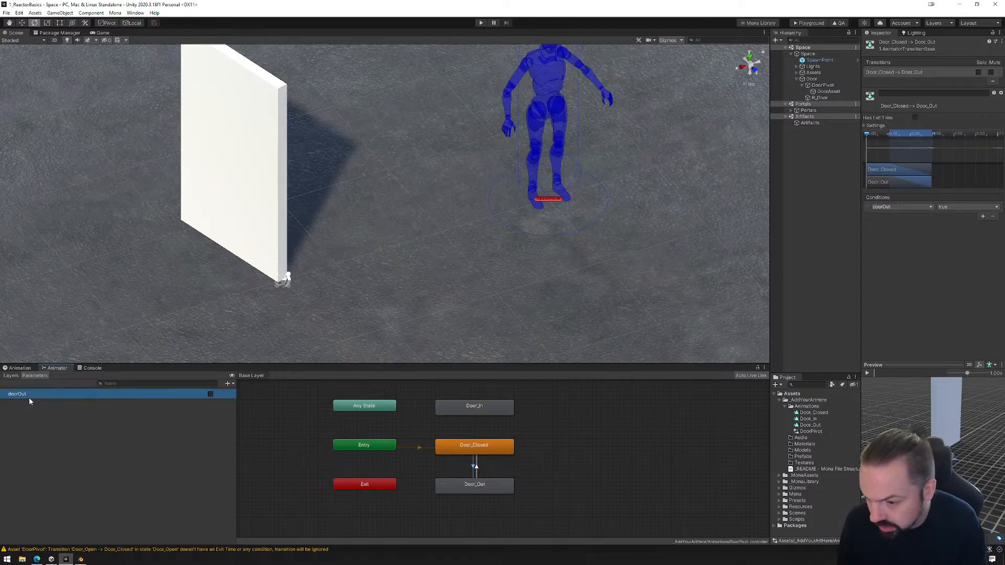
Add a Boolean parameter named doorIn and check the conditions on both transitions between Door_Closed and Door_Out.
{"action": "left_click", "coordinate": [228, 386]}
{"action": "left_click", "coordinate": [242, 411]}
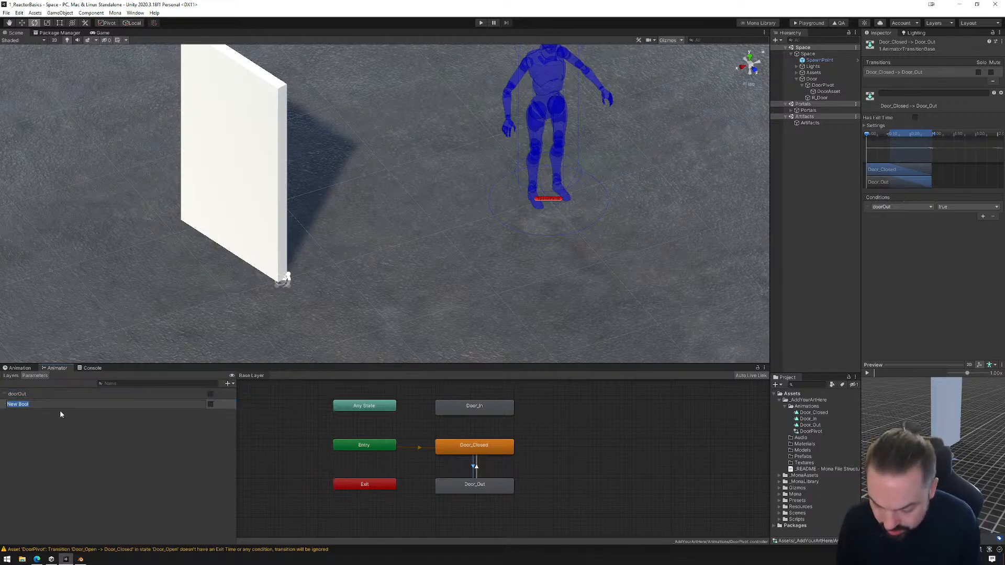
{"action": "type", "text": "doorIn"}
{"action": "key", "text": "Return"}
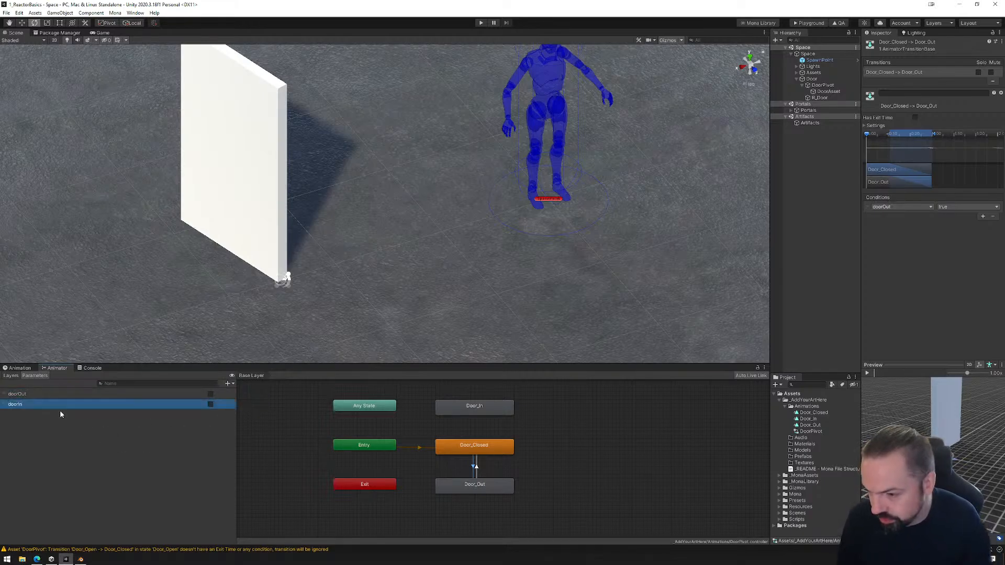
{"action": "left_click", "coordinate": [474, 465]}
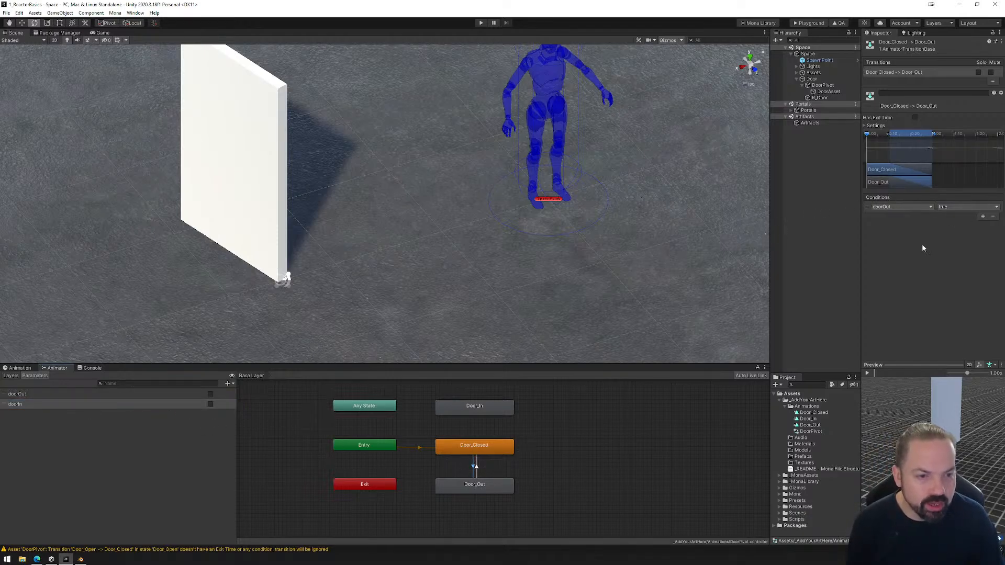
{"action": "left_click", "coordinate": [477, 468]}
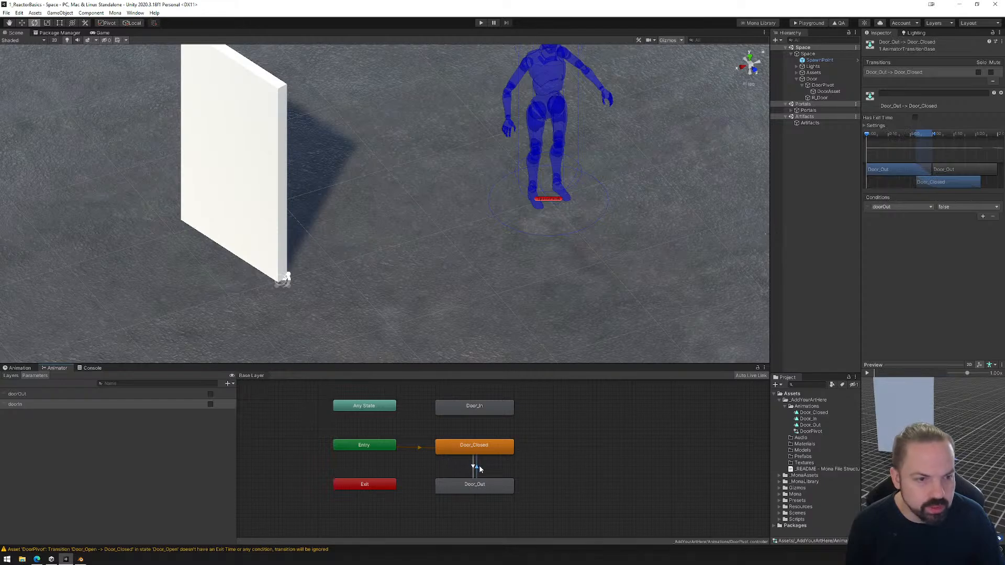
Create a transition from the Door_Closed state to the Door_In state.
{"action": "left_click", "coordinate": [473, 450]}
{"action": "right_click", "coordinate": [474, 446]}
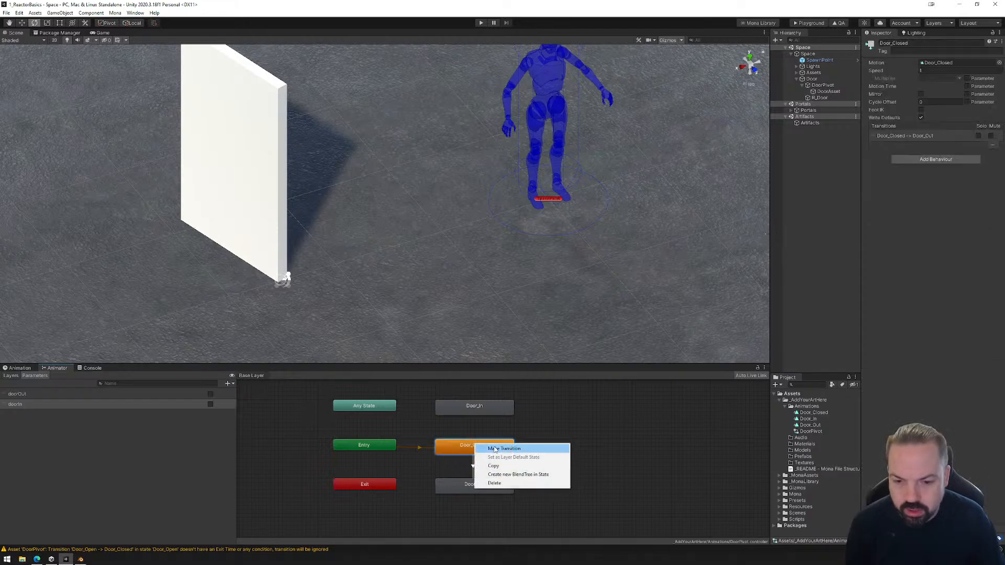
{"action": "left_click", "coordinate": [498, 450]}
{"action": "left_click", "coordinate": [482, 408]}
Disable exit time on the Door_Closed to Door_In transition and add the condition doorIn true.
{"action": "left_click", "coordinate": [477, 427]}
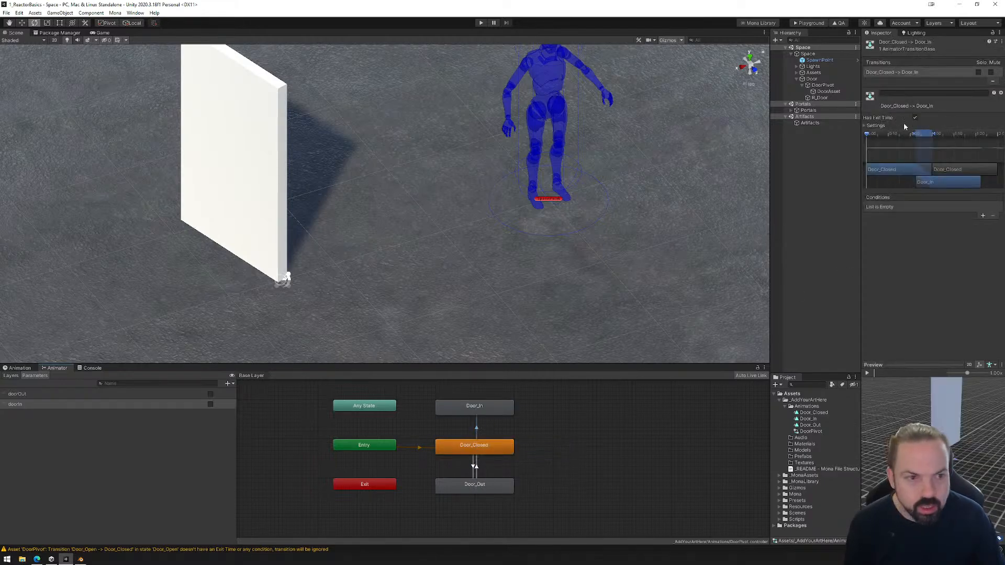
{"action": "left_click", "coordinate": [915, 118]}
{"action": "left_click", "coordinate": [983, 216]}
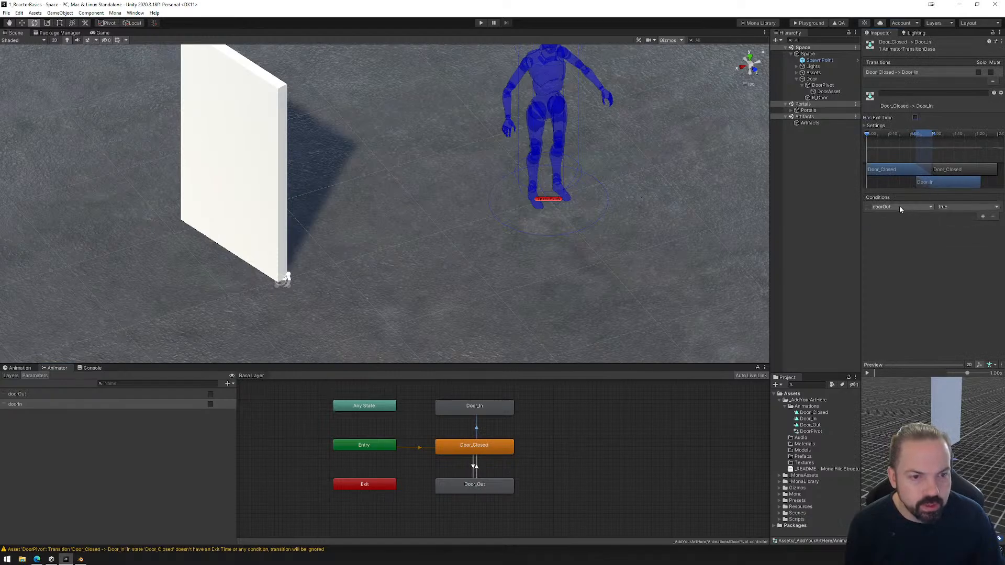
{"action": "left_click", "coordinate": [900, 206]}
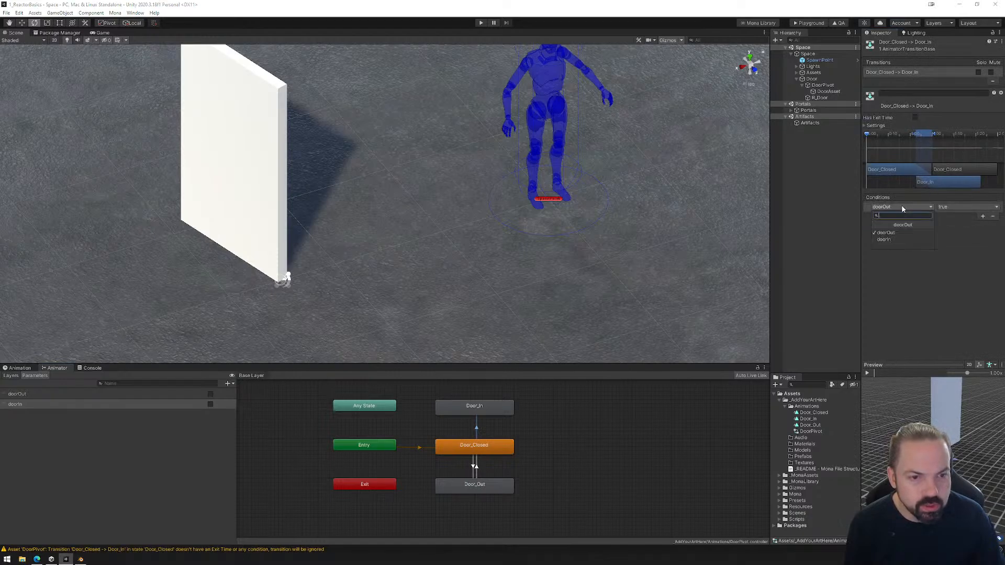
{"action": "left_click", "coordinate": [895, 240]}
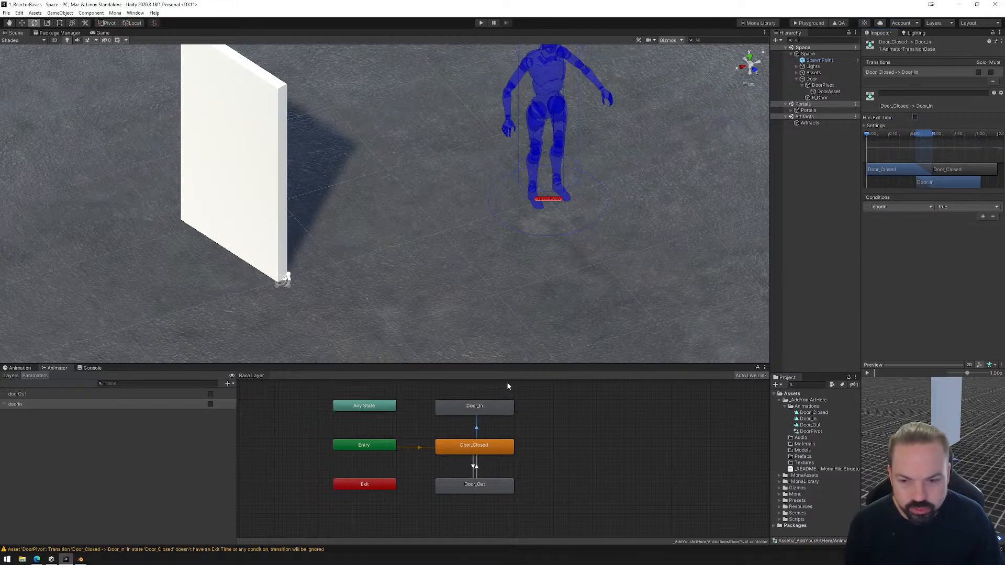
Create a return transition from the Door_In state to Door_Closed.
{"action": "right_click", "coordinate": [474, 413]}
{"action": "left_click", "coordinate": [488, 421]}
{"action": "left_click", "coordinate": [473, 446]}
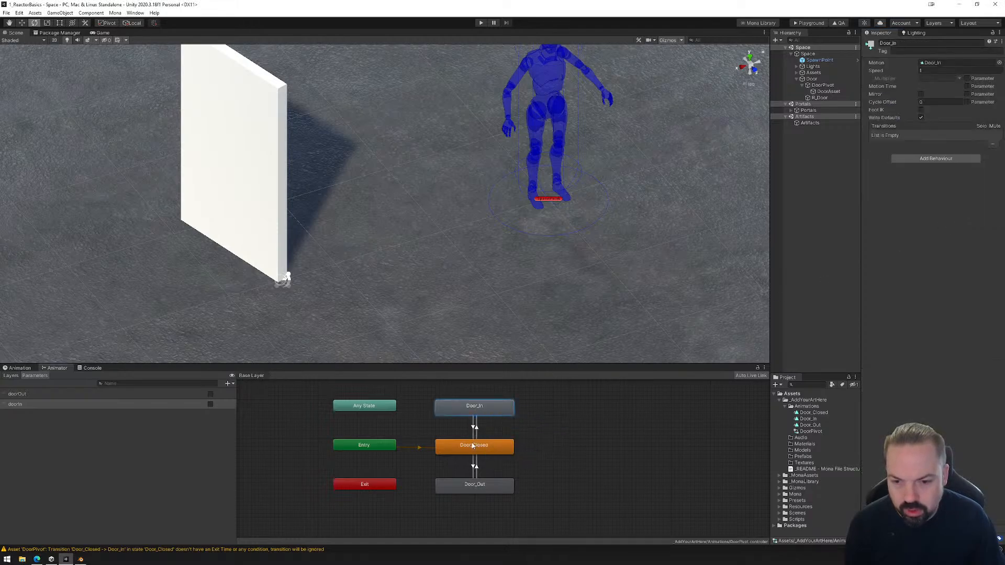
Disable exit time on the Door_In to Door_Closed transition and add the condition doorIn false.
{"action": "left_click", "coordinate": [472, 429]}
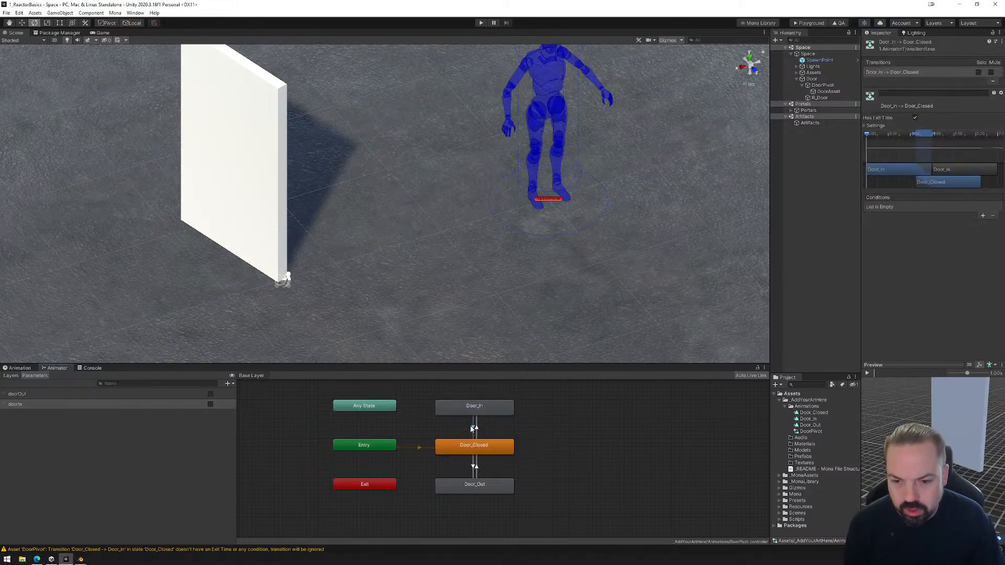
{"action": "left_click", "coordinate": [916, 118]}
{"action": "left_click", "coordinate": [984, 217]}
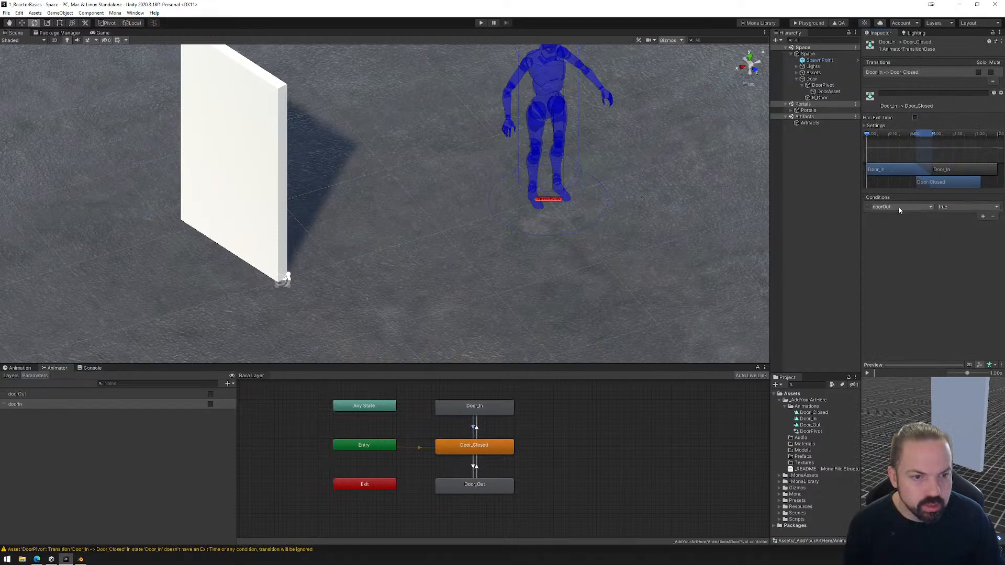
{"action": "left_click", "coordinate": [931, 207]}
{"action": "left_click", "coordinate": [902, 238]}
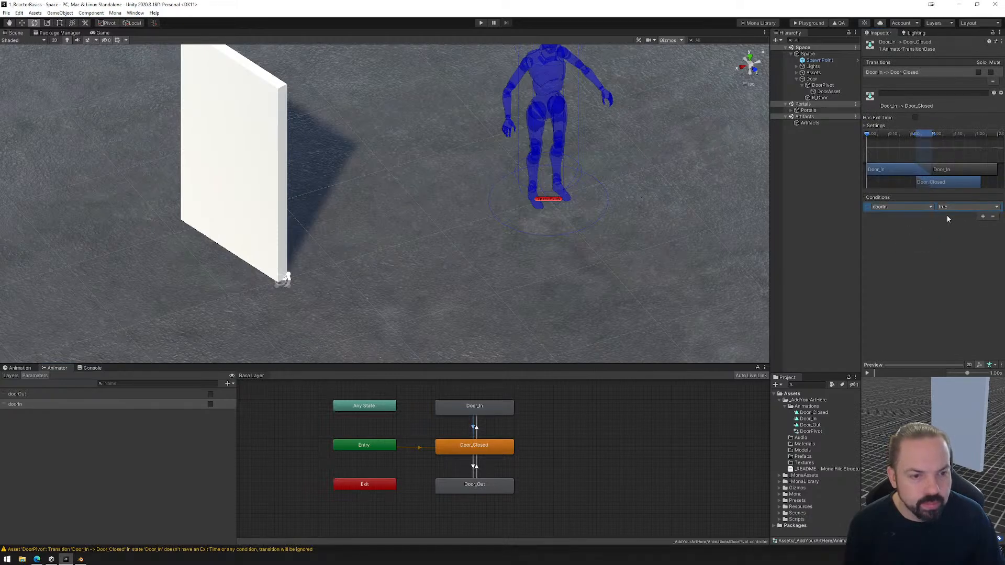
{"action": "left_click", "coordinate": [955, 225]}
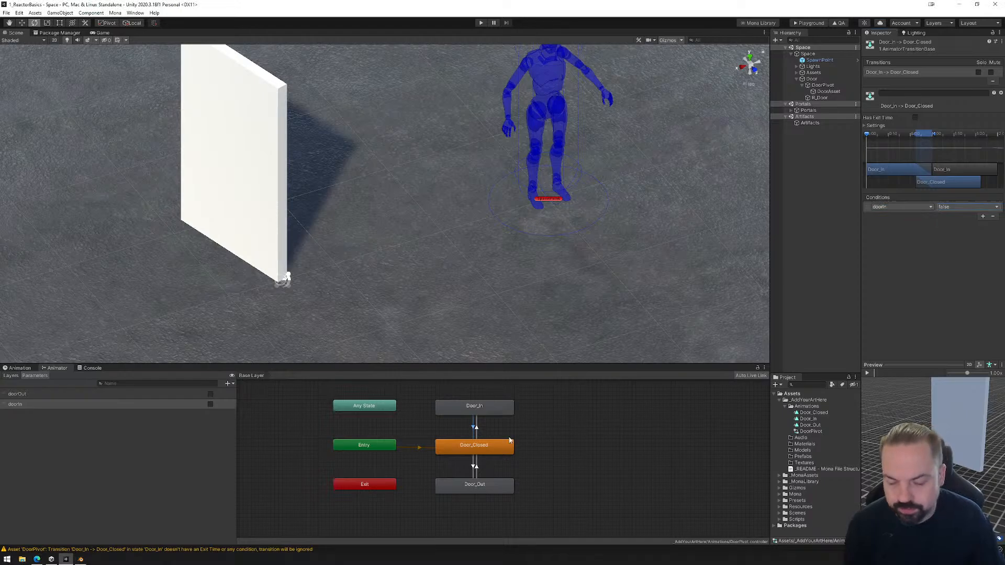
Make the Door_Closed to Door_In blend start earlier on its timeline, then review both transitions returning to Door_Closed.
{"action": "left_click", "coordinate": [472, 425]}
{"action": "left_click_drag", "start_coordinate": [916, 136], "coordinate": [893, 144]}
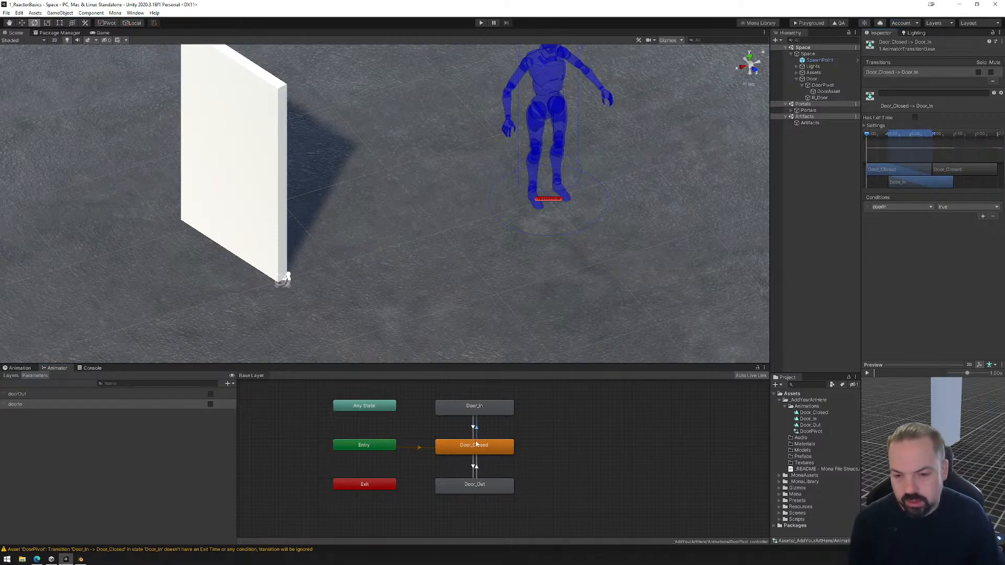
{"action": "left_click", "coordinate": [473, 429]}
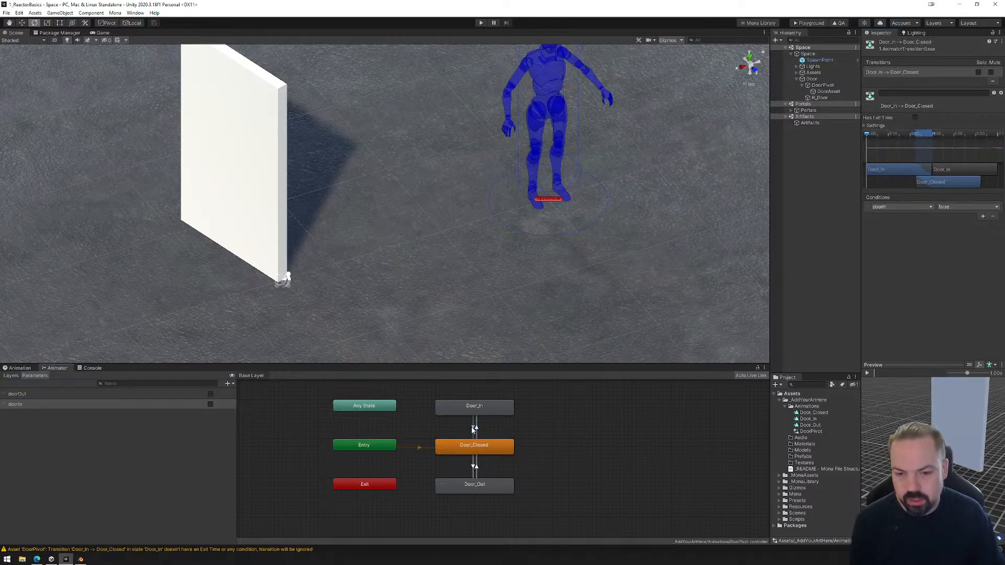
{"action": "left_click", "coordinate": [476, 470]}
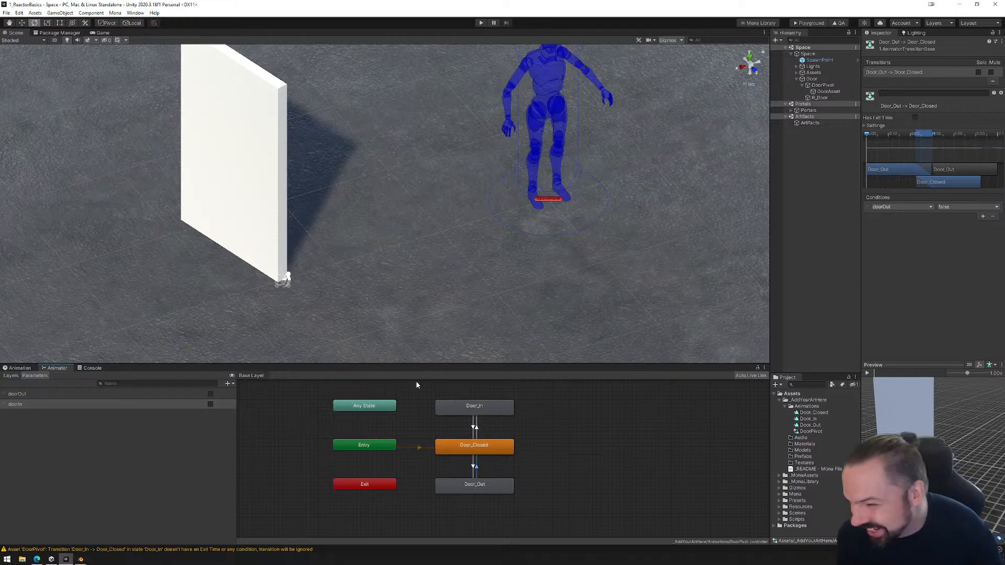
Remove the OpenDoor and CloseDoor look events from R_Door's Mona Reactor and collapse its empty event lists.
{"action": "left_click", "coordinate": [820, 98]}
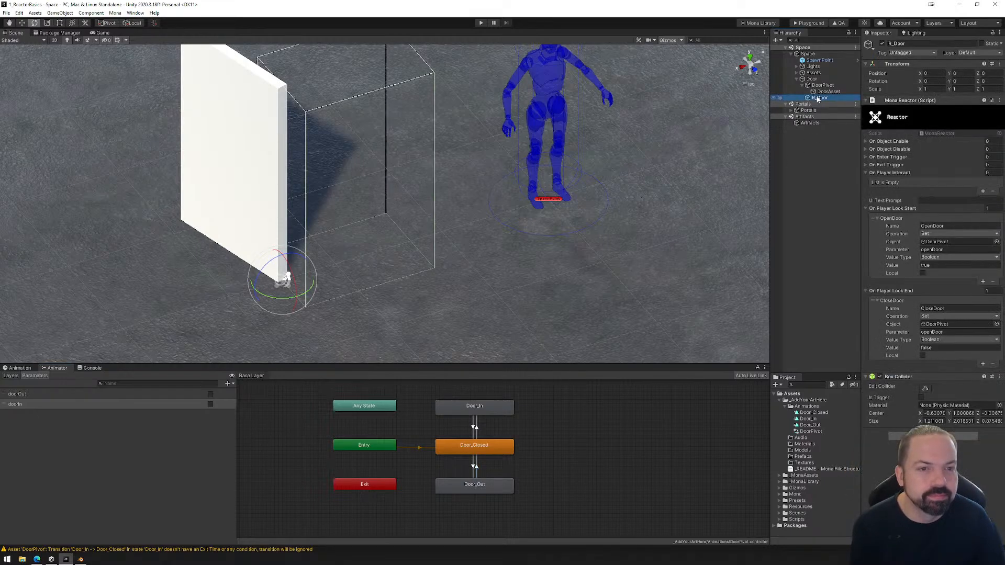
{"action": "left_click", "coordinate": [937, 219]}
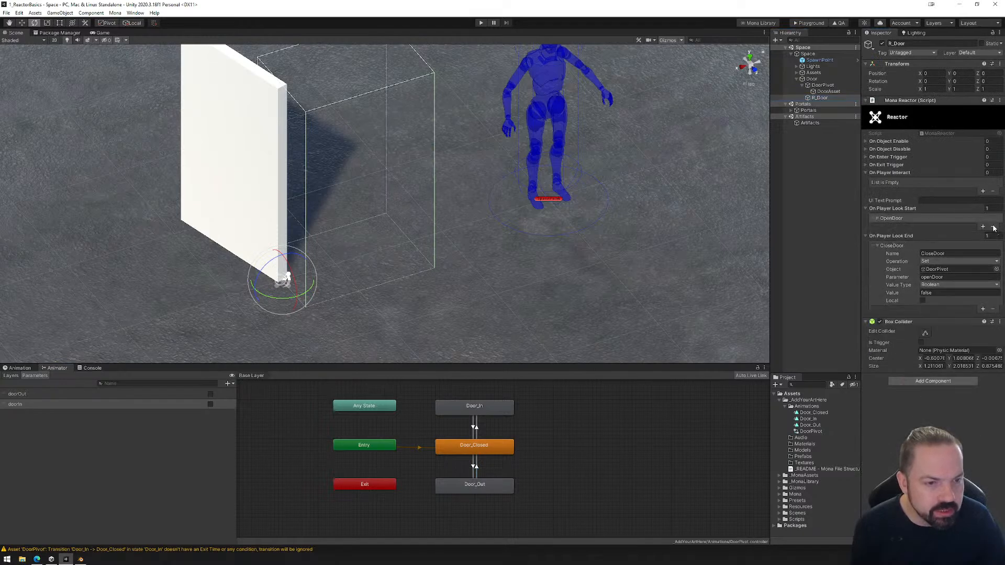
{"action": "left_click", "coordinate": [994, 228]}
{"action": "left_click", "coordinate": [985, 246]}
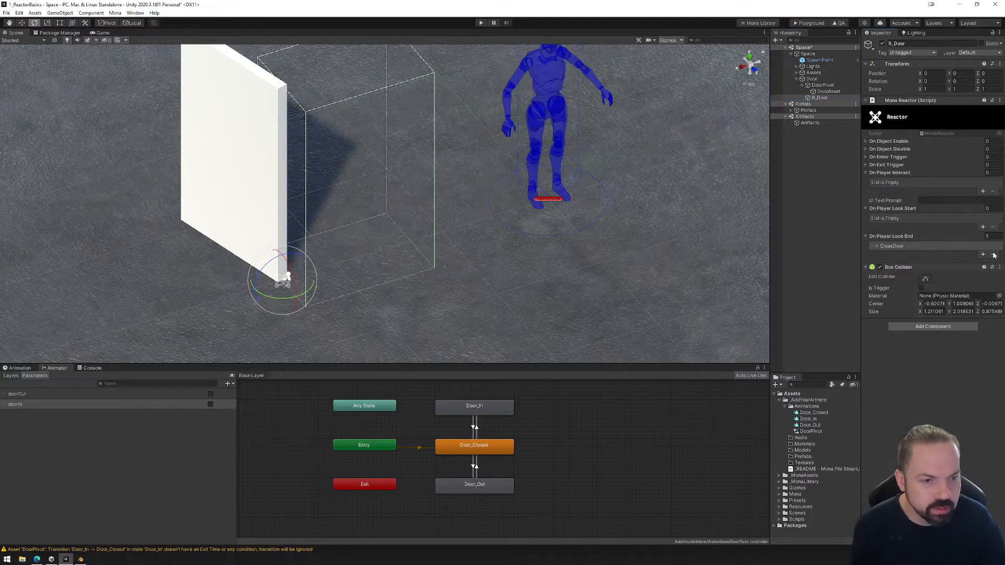
{"action": "left_click", "coordinate": [994, 254]}
{"action": "left_click", "coordinate": [866, 174]}
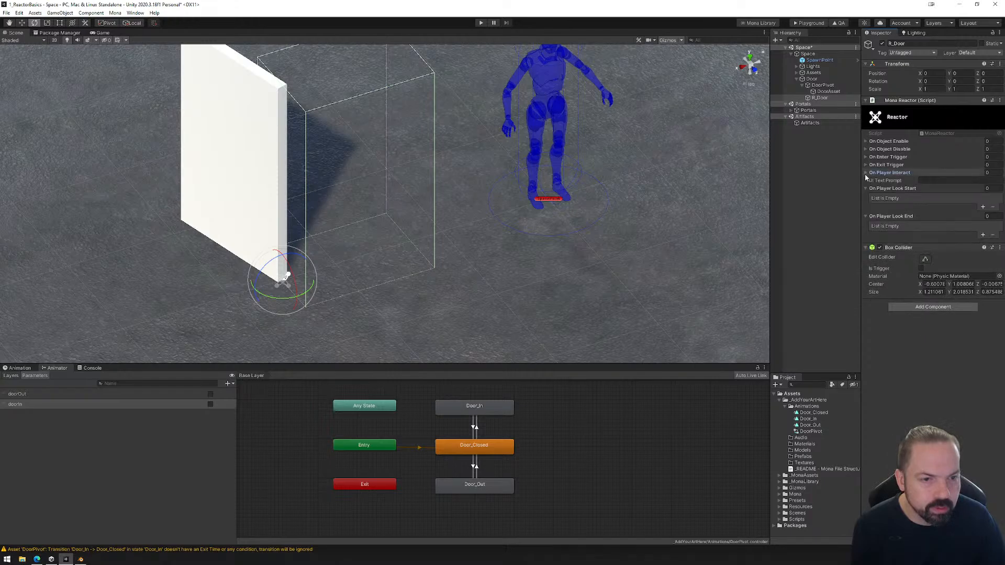
{"action": "left_click", "coordinate": [866, 189]}
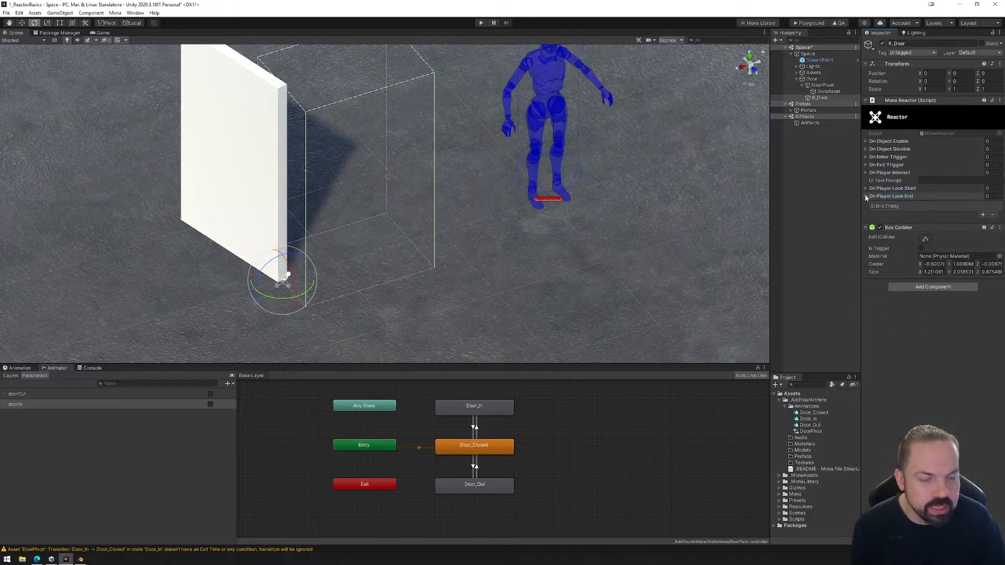
{"action": "left_click", "coordinate": [866, 197]}
View the door from above and shorten R_Door's box collider to about 1.16 along X from its free end.
{"action": "left_click", "coordinate": [819, 98]}
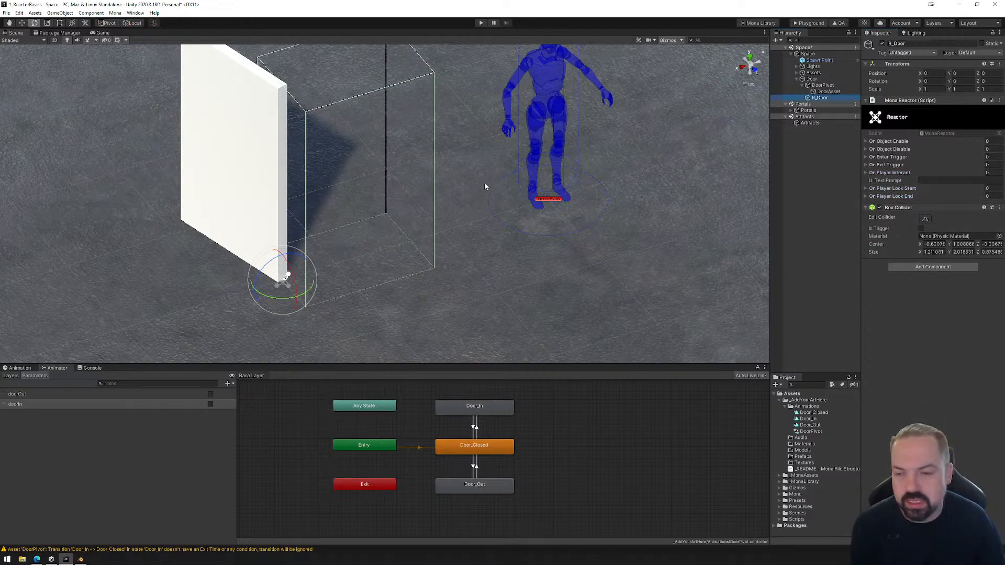
{"action": "scroll", "coordinate": [461, 210], "scroll_direction": "down", "scroll_amount": 2}
{"action": "left_click", "coordinate": [750, 57]}
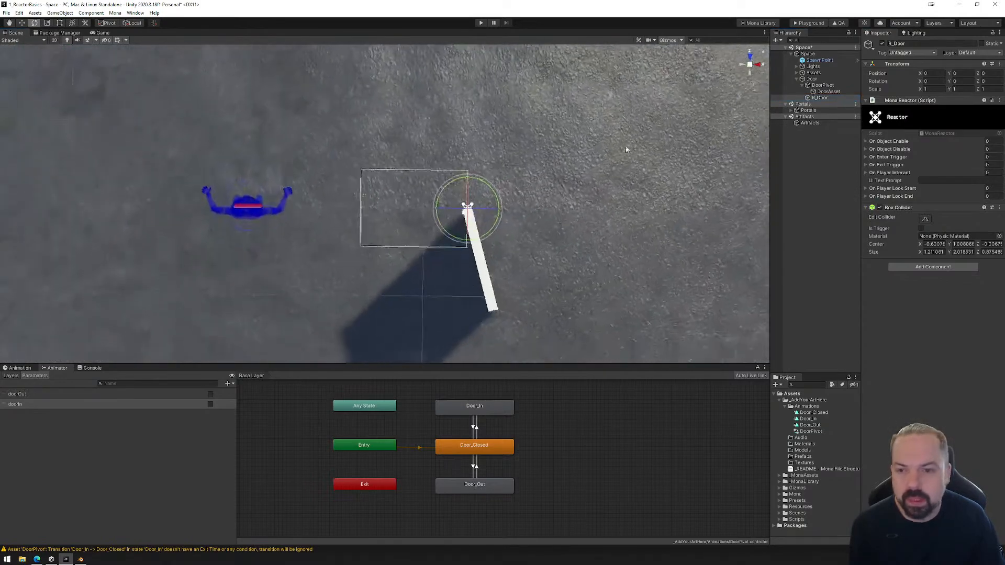
{"action": "middle_click_drag", "start_coordinate": [612, 154], "coordinate": [617, 213]}
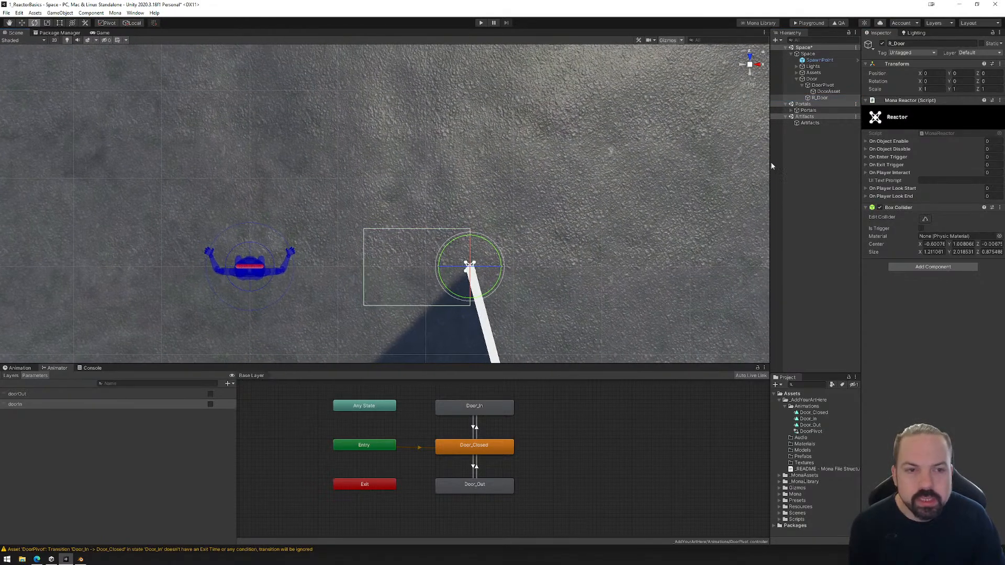
{"action": "left_click", "coordinate": [819, 98]}
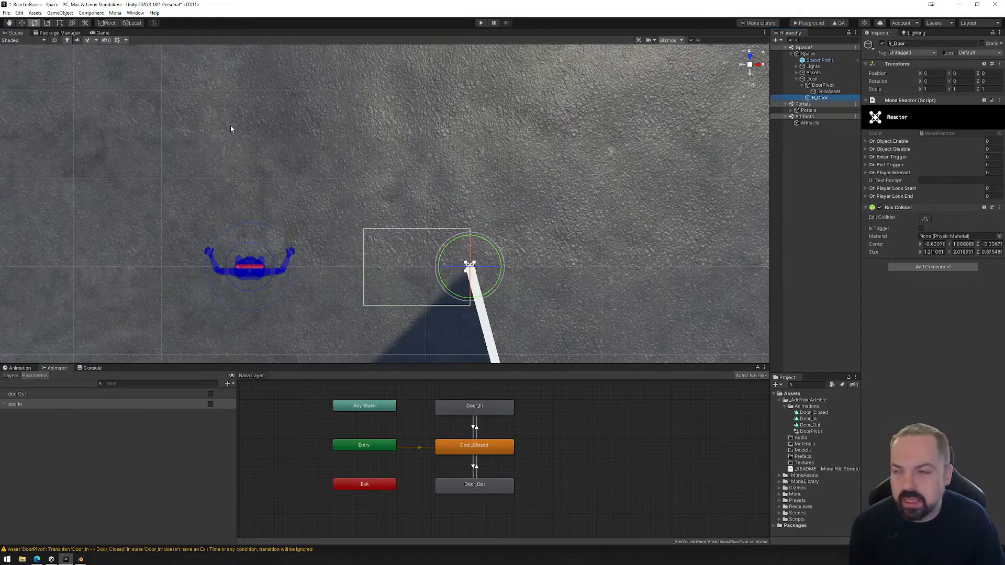
{"action": "left_click", "coordinate": [925, 218]}
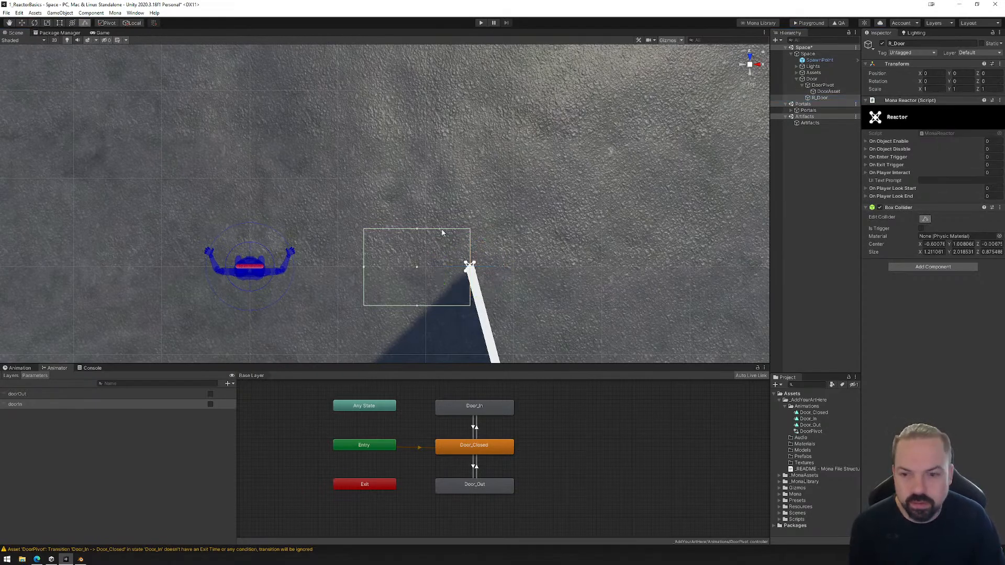
{"action": "mouse_move", "coordinate": [364, 267]}
{"action": "left_mouse_down"}
{"action": "mouse_move", "coordinate": [425, 270]}
{"action": "mouse_move", "coordinate": [368, 269]}
{"action": "left_mouse_up"}
Show the door in its closed pose with DoorPivot's Door_Closed clip and collapse DoorPivot in the hierarchy.
{"action": "left_click", "coordinate": [18, 368]}
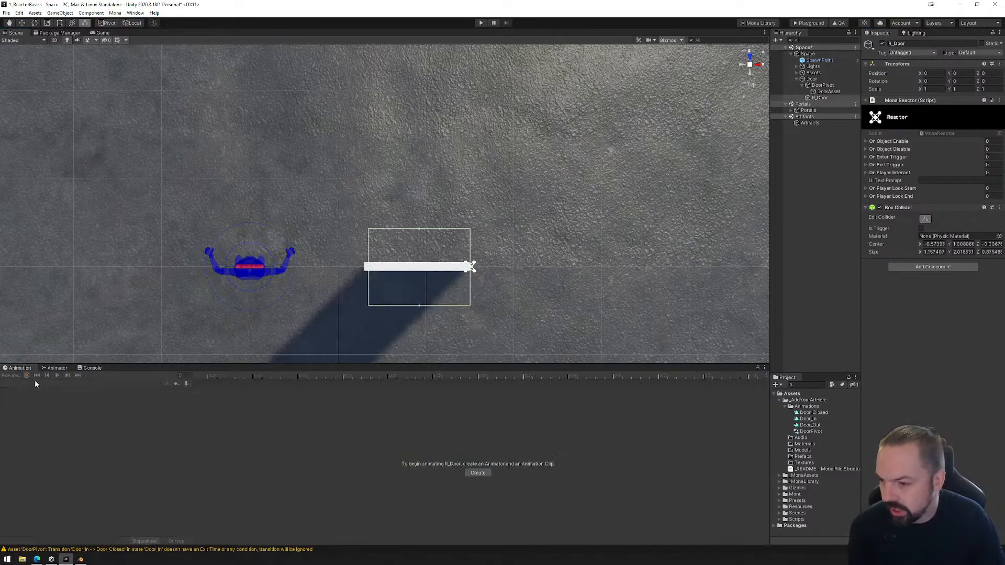
{"action": "left_click", "coordinate": [819, 98]}
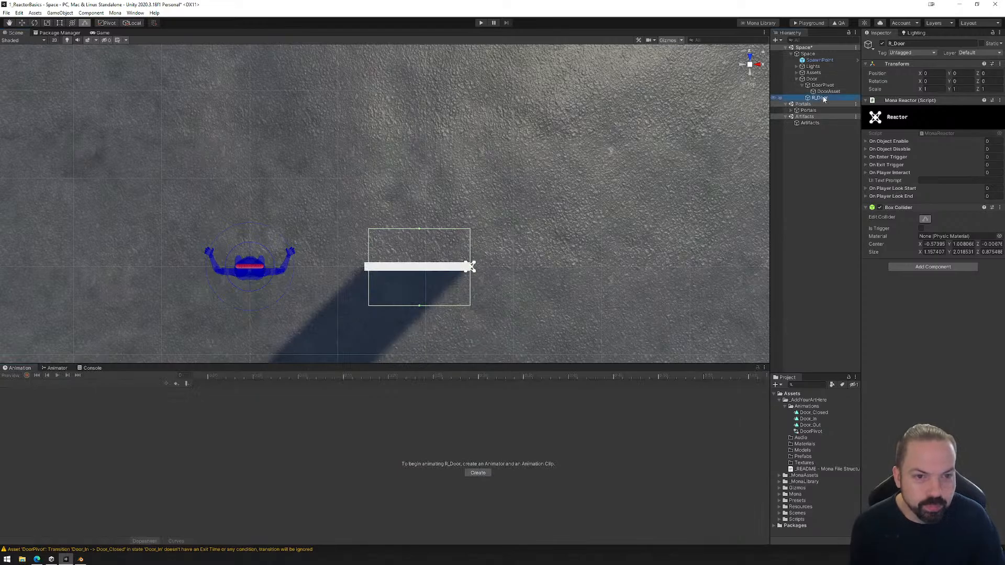
{"action": "left_click", "coordinate": [823, 86]}
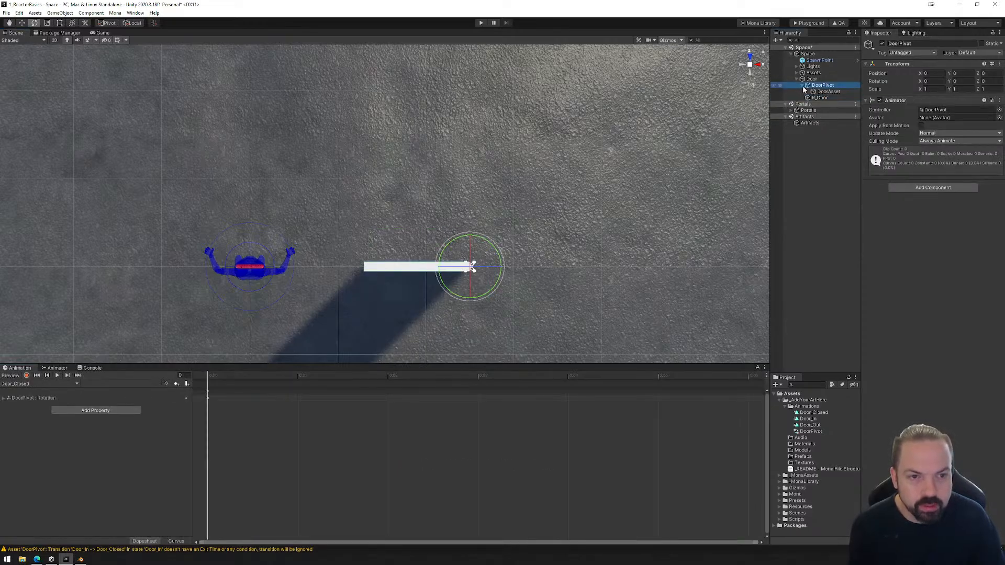
{"action": "left_click", "coordinate": [802, 85]}
Resize R_Door's box collider to about 1.19 in X and 0.96 in Z, covering only the closed door's positive Z side.
{"action": "left_click", "coordinate": [819, 91]}
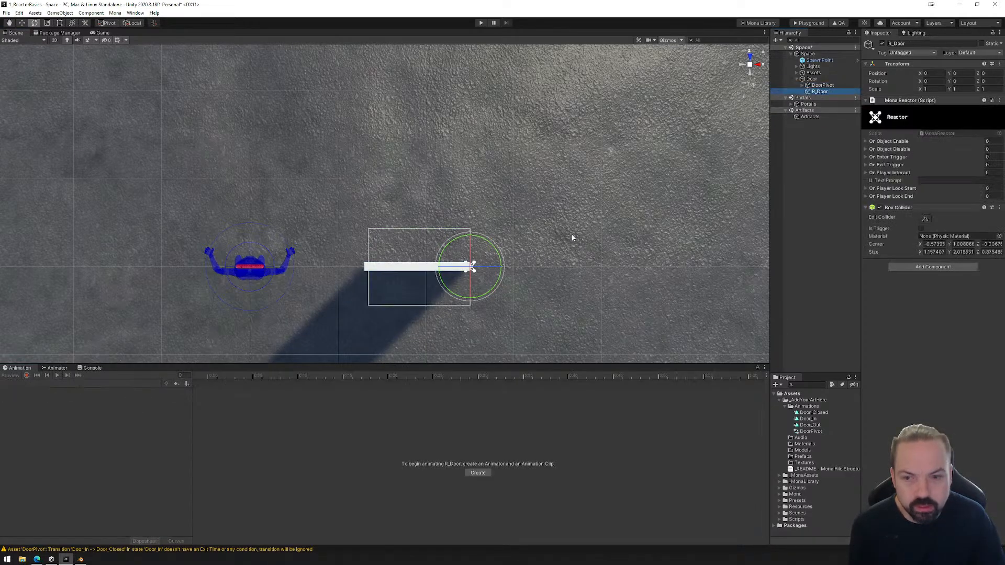
{"action": "left_click", "coordinate": [925, 219]}
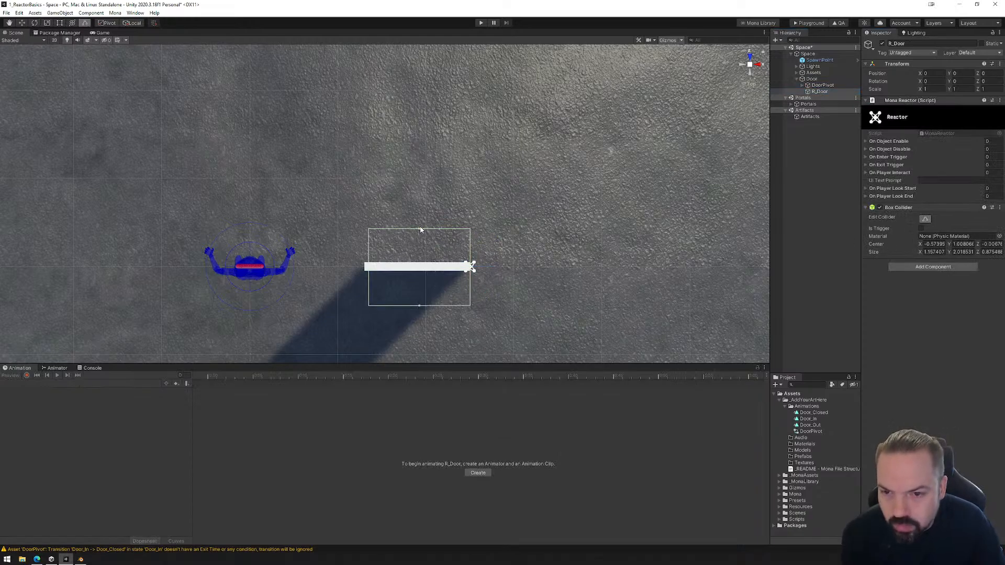
{"action": "left_click_drag", "start_coordinate": [419, 228], "coordinate": [420, 178]}
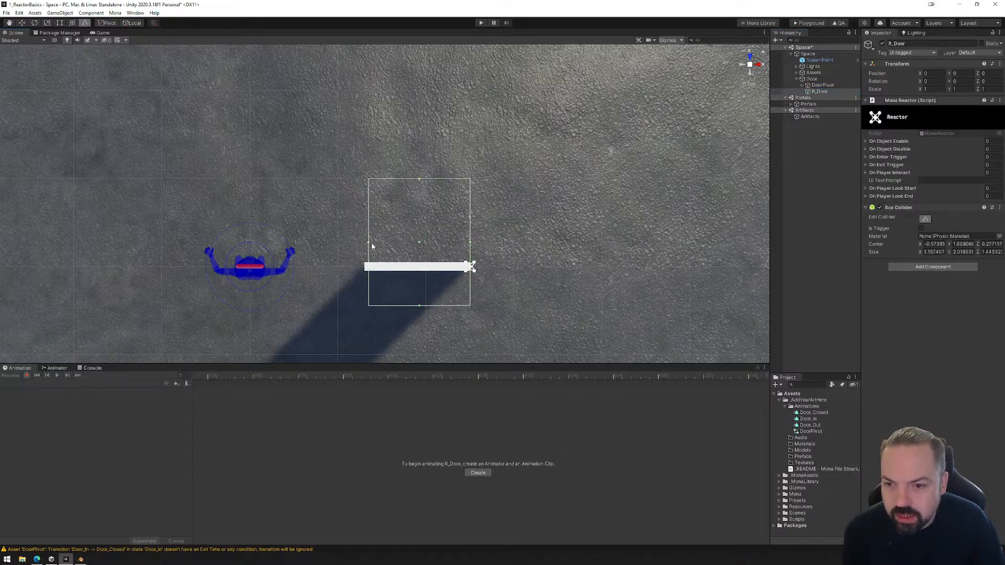
{"action": "left_click_drag", "start_coordinate": [372, 244], "coordinate": [366, 245]}
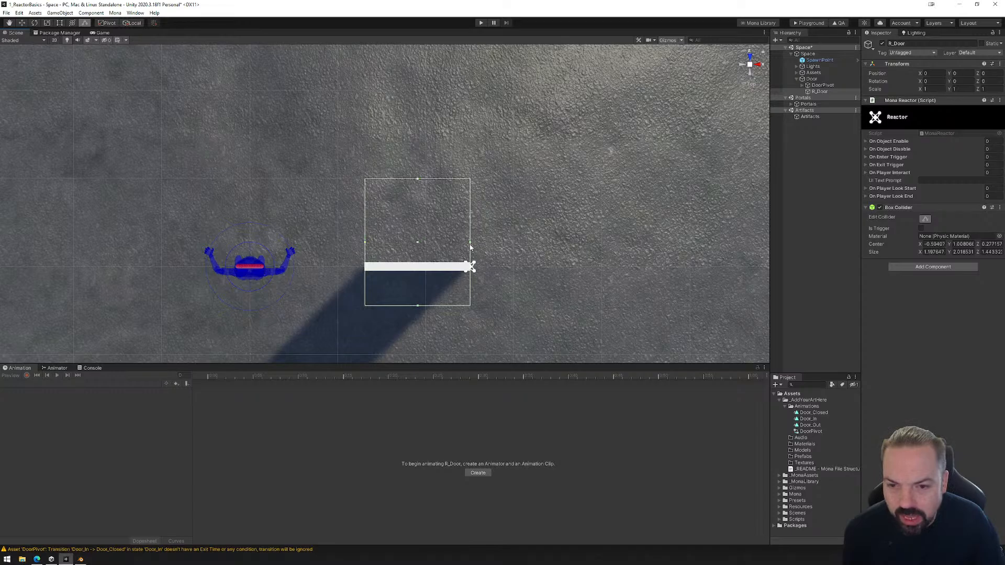
{"action": "left_click_drag", "start_coordinate": [418, 305], "coordinate": [421, 265]}
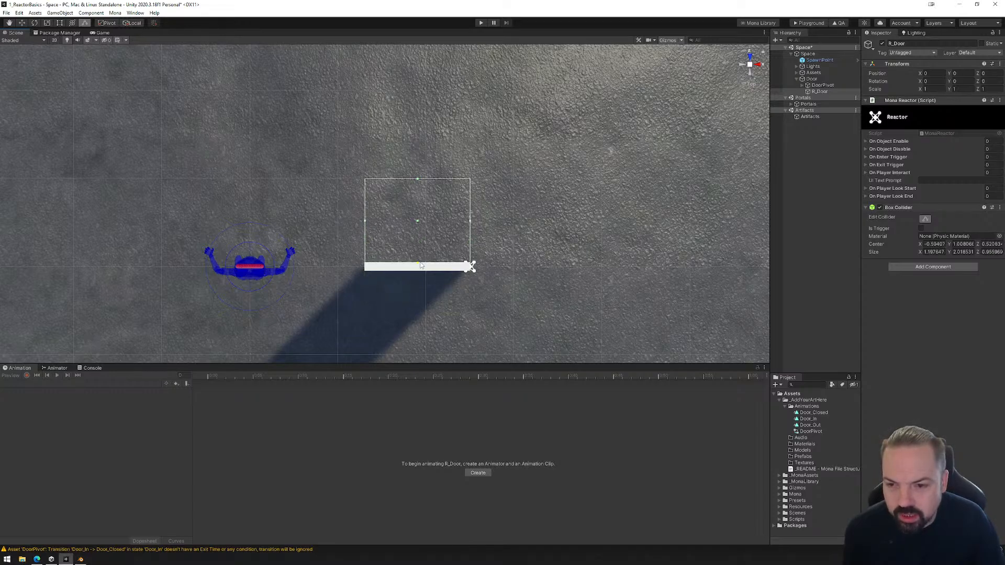
Widen R_Door's box collider to about 1.20 in X and rename the object R_DoorOut.
{"action": "left_click_drag", "start_coordinate": [365, 220], "coordinate": [366, 223]}
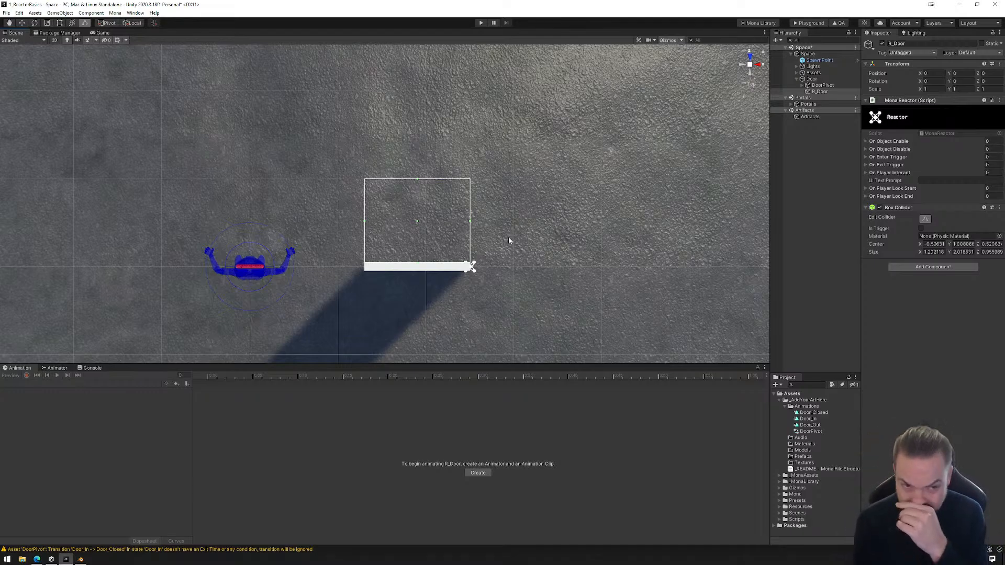
{"action": "left_click", "coordinate": [822, 91]}
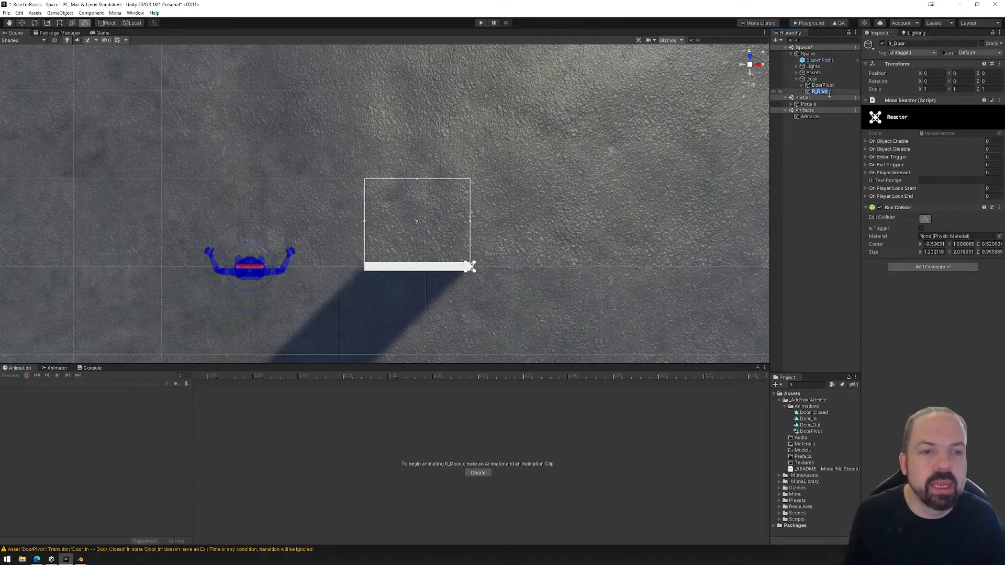
{"action": "left_click", "coordinate": [829, 93]}
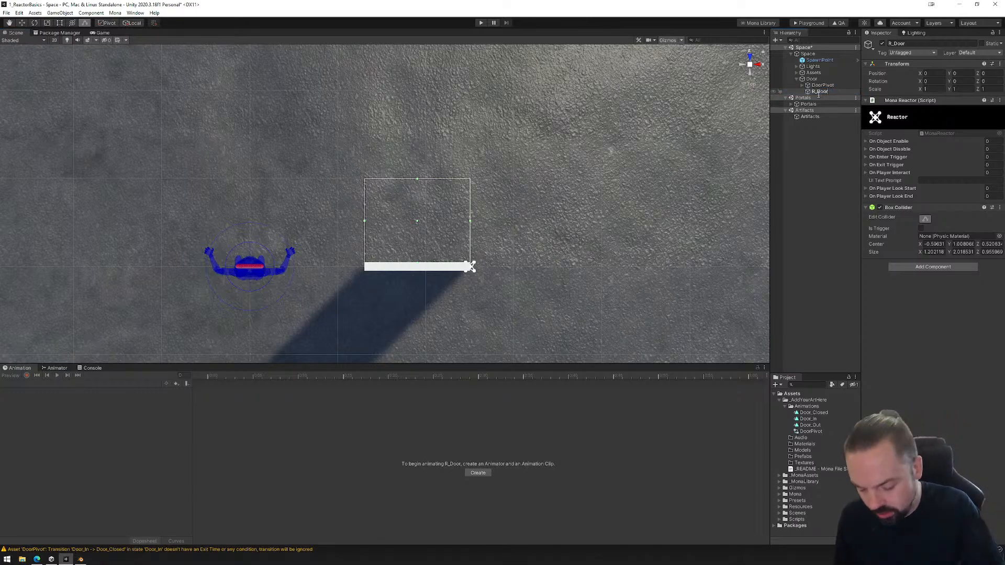
{"action": "type", "text": "Ou"}
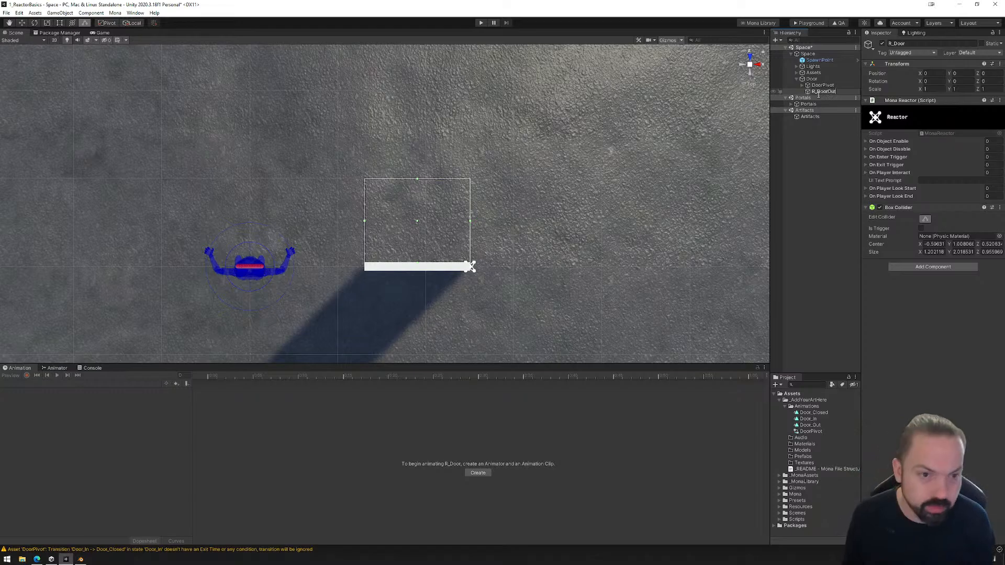
{"action": "type", "text": "t"}
{"action": "key", "text": "Return"}
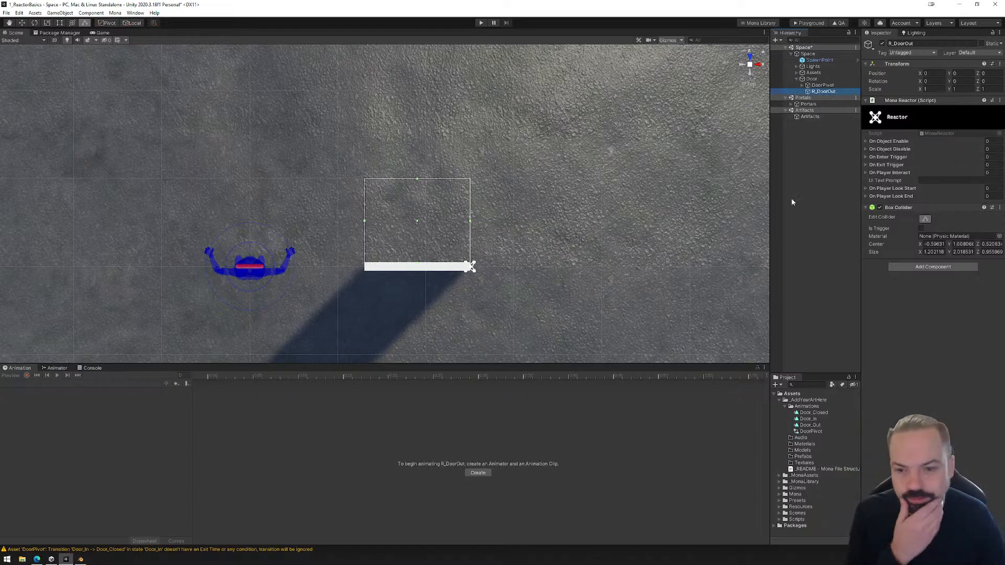
Enlarge R_DoorOut's box collider past both door ends and outward, to about 1.76 in X and 1.46 in Z.
{"action": "left_click_drag", "start_coordinate": [580, 296], "coordinate": [410, 202], "text": "alt"}
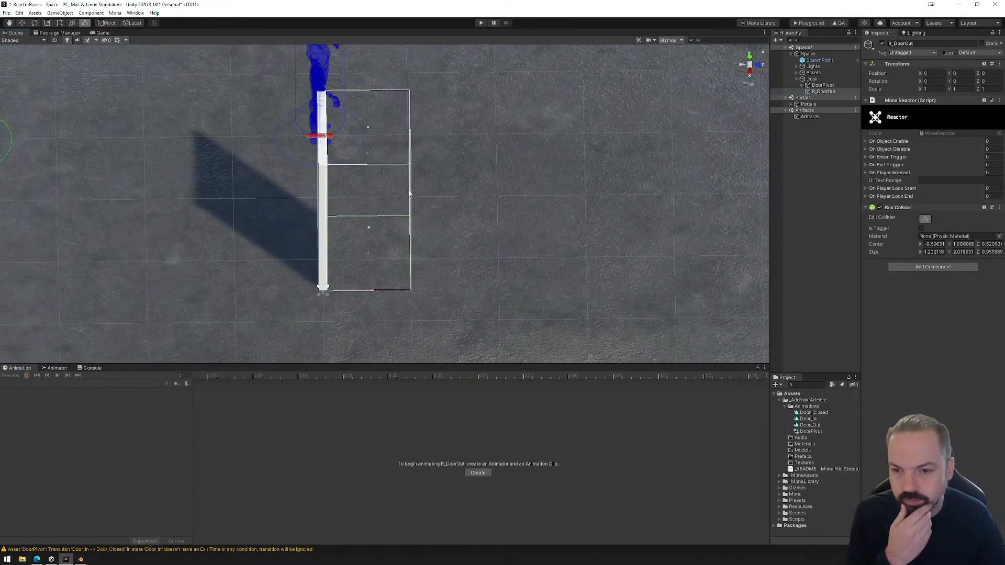
{"action": "left_click", "coordinate": [749, 57]}
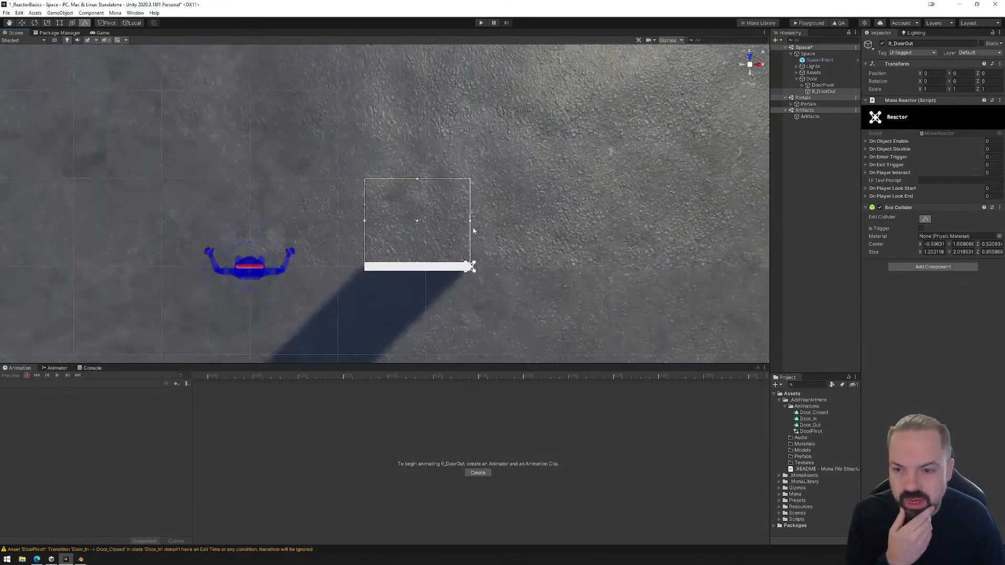
{"action": "left_click_drag", "start_coordinate": [365, 223], "coordinate": [339, 229]}
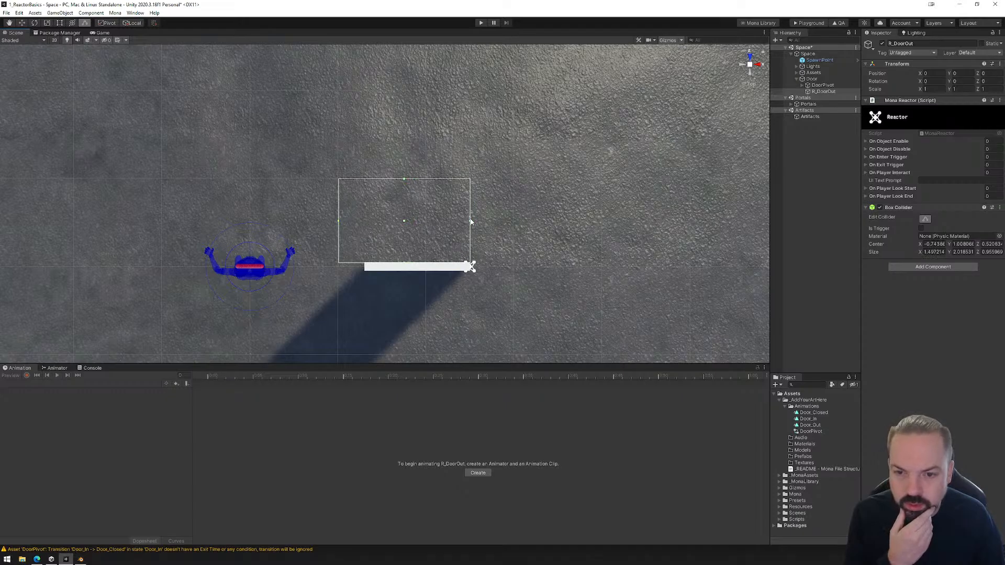
{"action": "left_click_drag", "start_coordinate": [470, 220], "coordinate": [493, 226]}
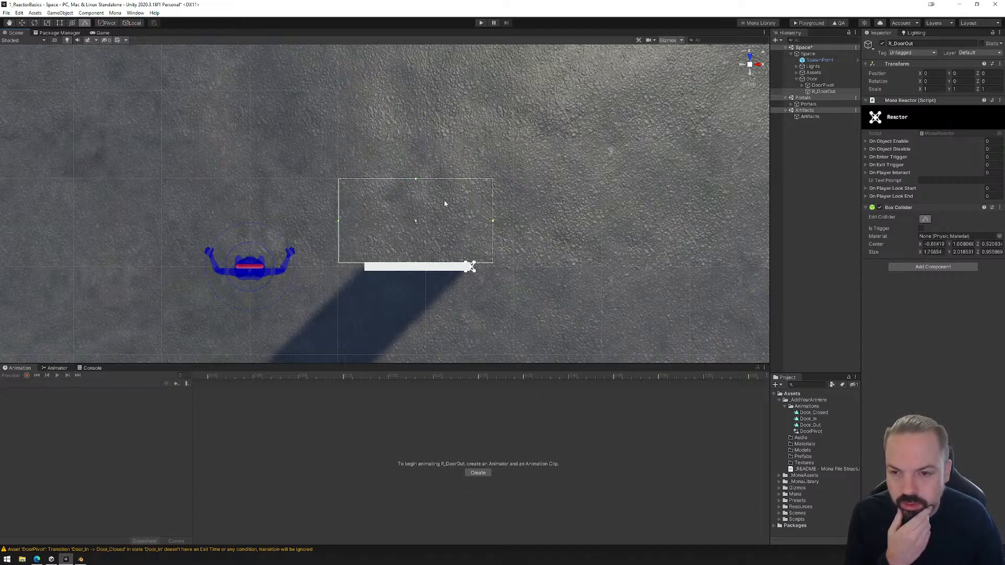
{"action": "left_click_drag", "start_coordinate": [417, 181], "coordinate": [419, 133]}
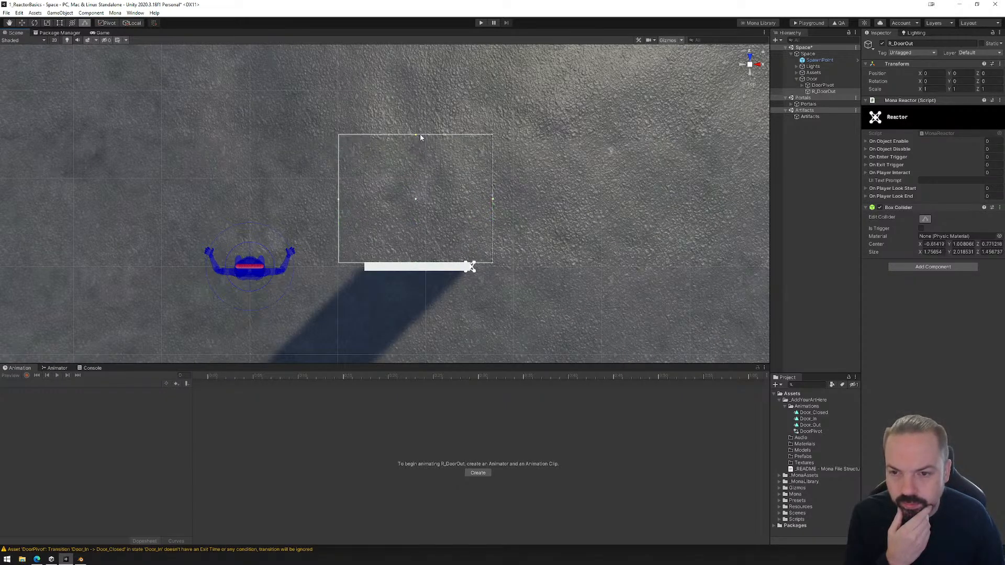
{"action": "key", "text": "q"}
{"action": "left_click_drag", "start_coordinate": [554, 271], "coordinate": [551, 313], "text": "alt"}
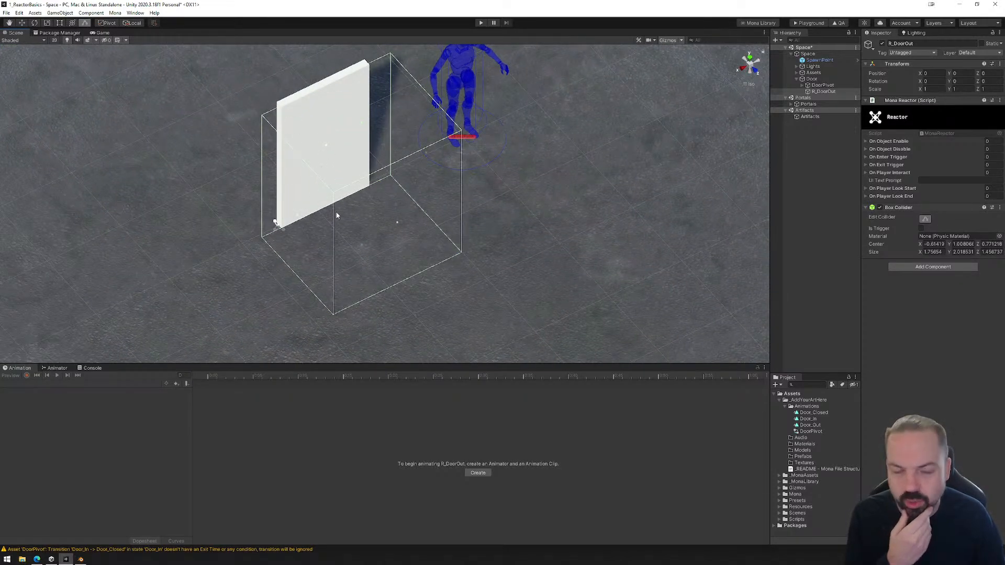
Duplicate R_DoorOut and rename the copy R_DoorIn.
{"action": "left_click", "coordinate": [823, 91]}
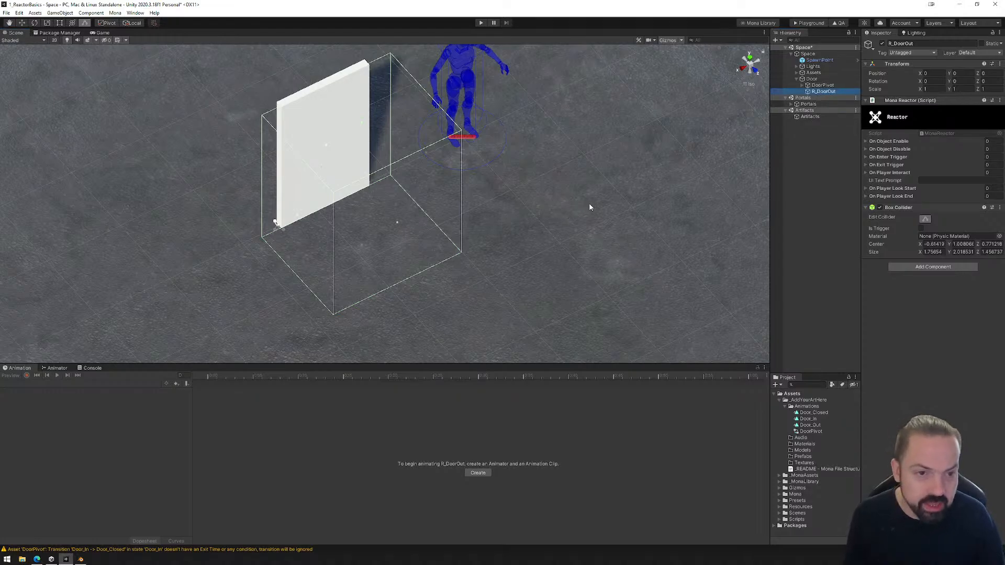
{"action": "key", "text": "ctrl+d"}
{"action": "left_click", "coordinate": [828, 98]}
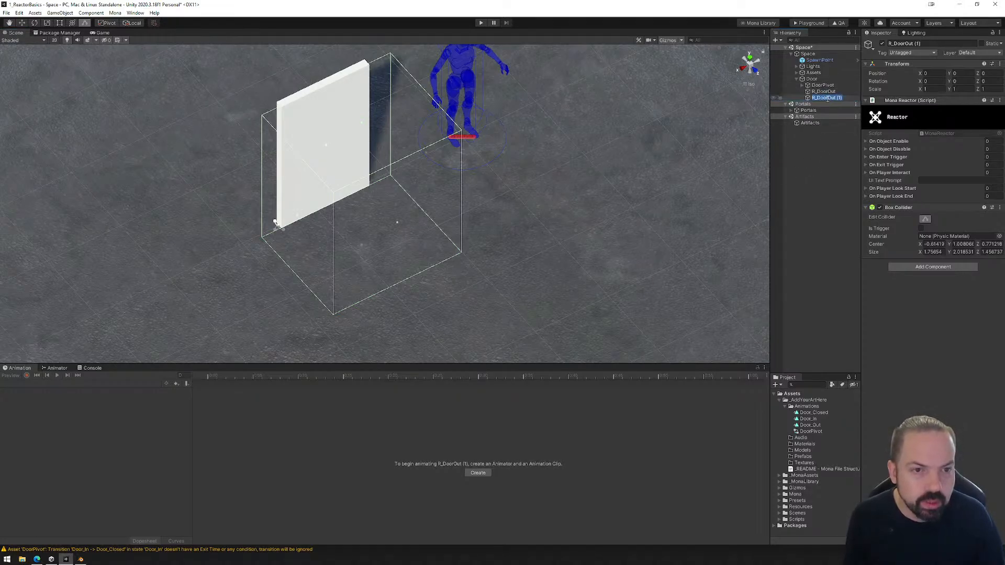
{"action": "type", "text": "R_DoorIn"}
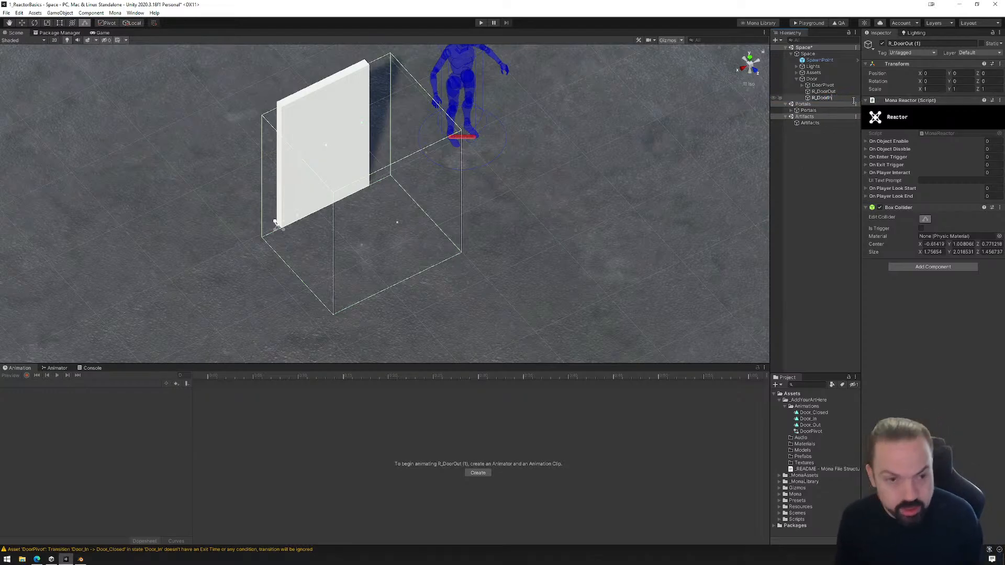
{"action": "key", "text": "Return"}
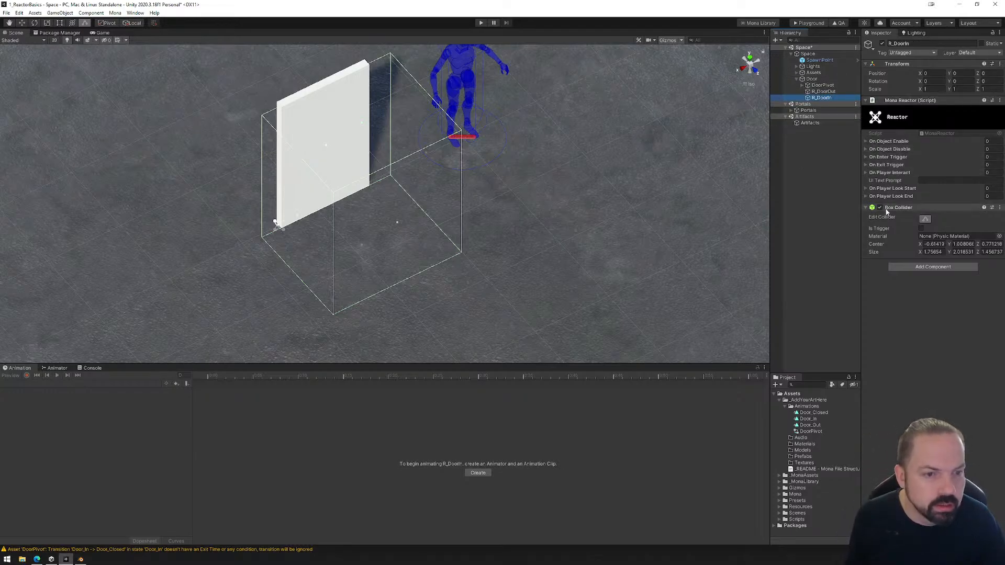
Add an On Enter Trigger event named DoorOut to R_DoorOut's Mona Reactor, with DoorPivot as its object.
{"action": "left_click", "coordinate": [865, 157]}
{"action": "left_click", "coordinate": [818, 92]}
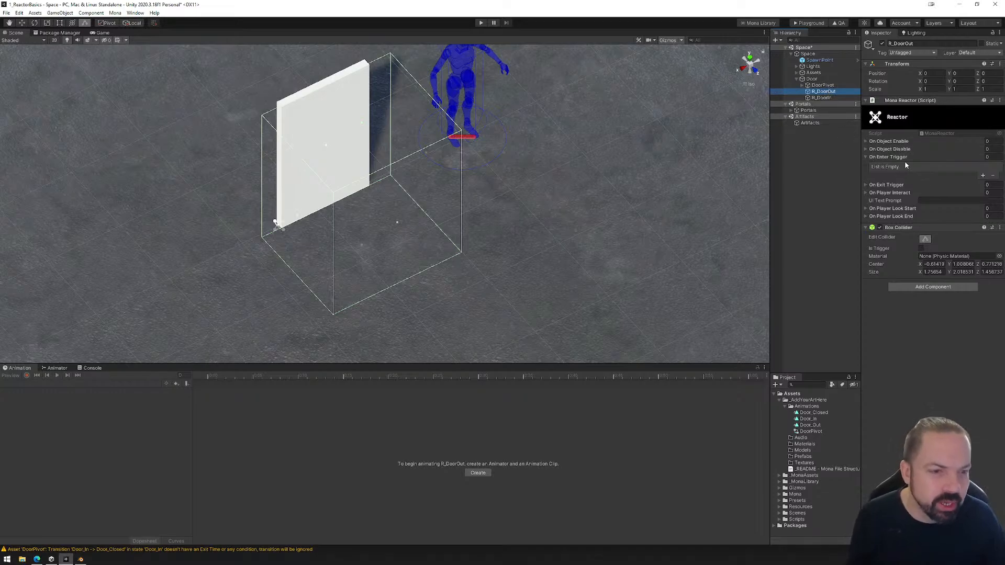
{"action": "left_click", "coordinate": [984, 176]}
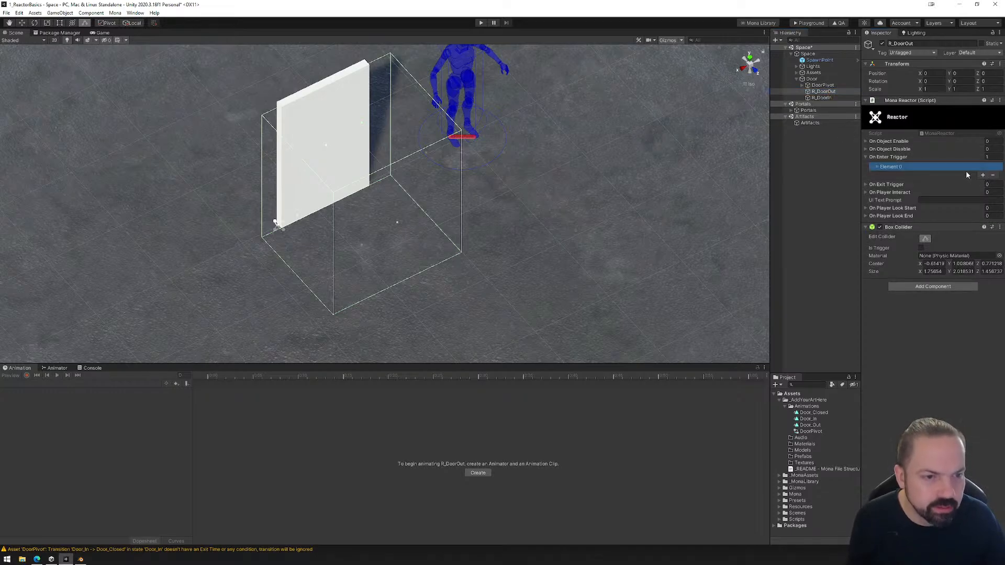
{"action": "left_click", "coordinate": [873, 167]}
{"action": "left_click", "coordinate": [922, 175]}
{"action": "type", "text": "Do"}
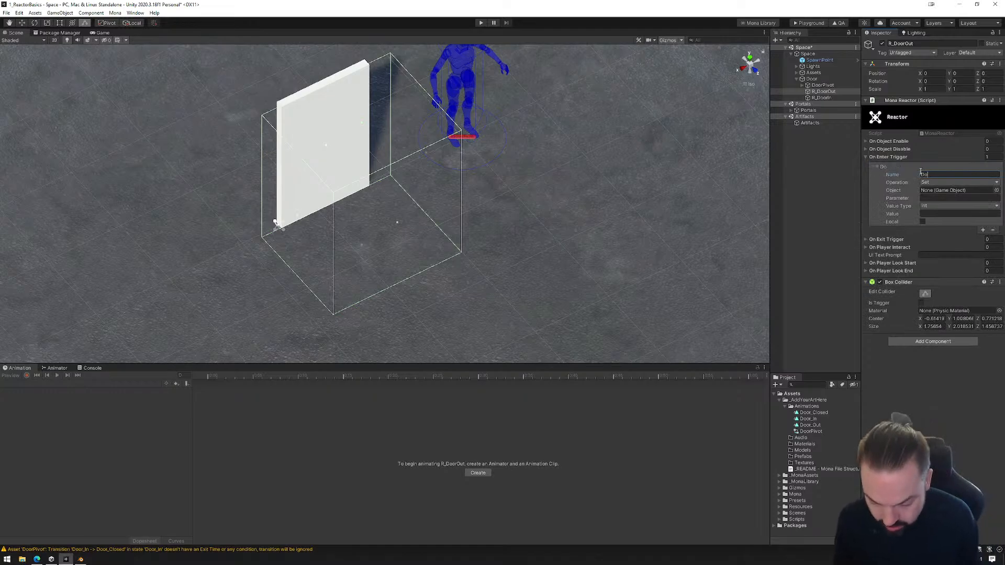
{"action": "type", "text": "orOut"}
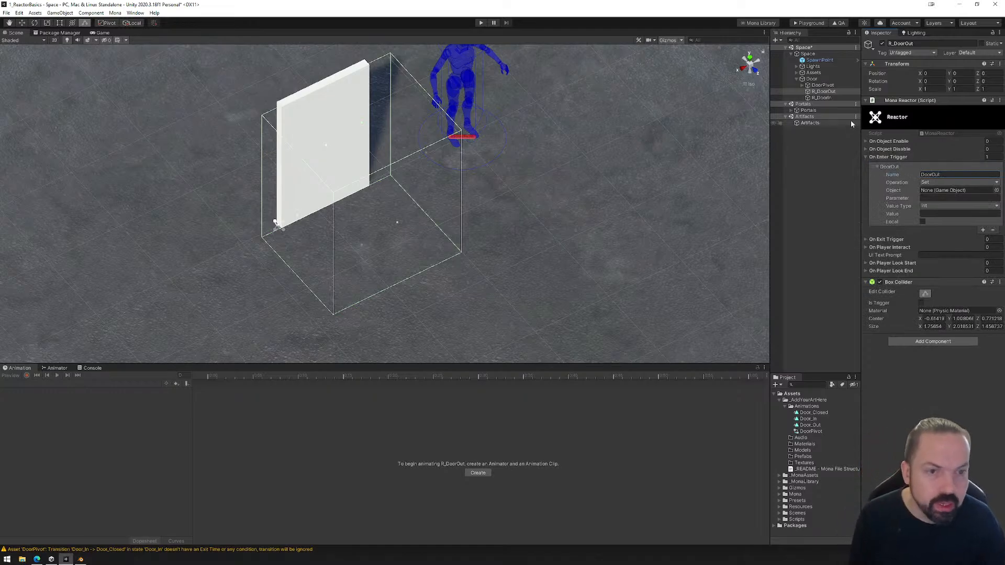
{"action": "left_click_drag", "start_coordinate": [823, 85], "coordinate": [942, 190]}
Set the DoorOut event's parameter to doorOut with value type Boolean and value true, and collapse the On Enter Trigger list.
{"action": "left_click", "coordinate": [938, 199]}
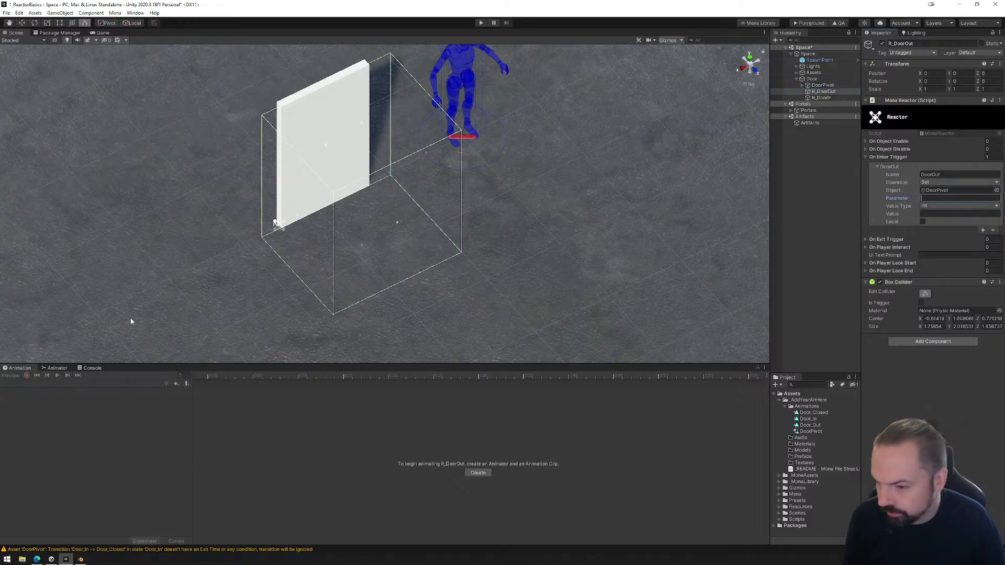
{"action": "left_click", "coordinate": [55, 369]}
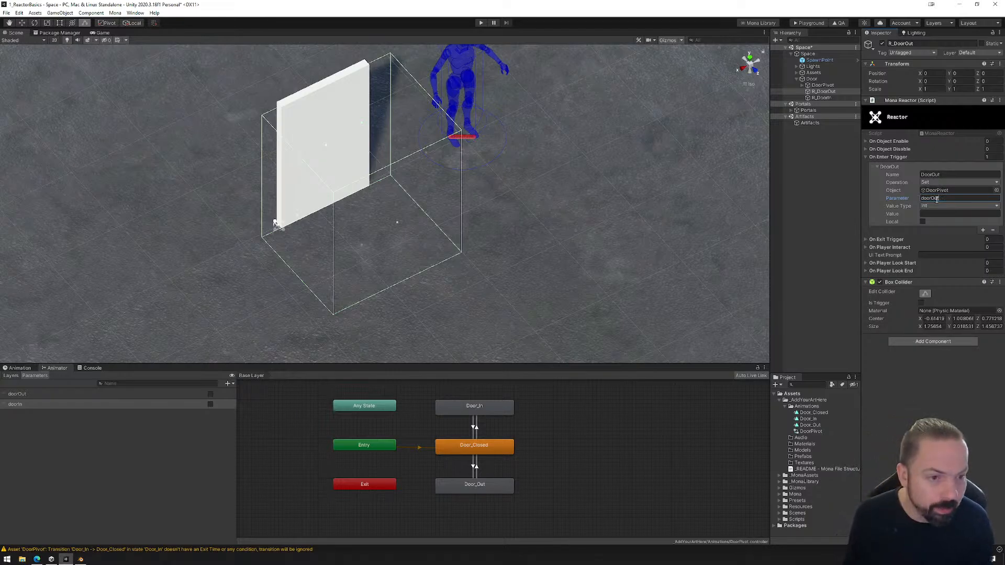
{"action": "left_click", "coordinate": [923, 206]}
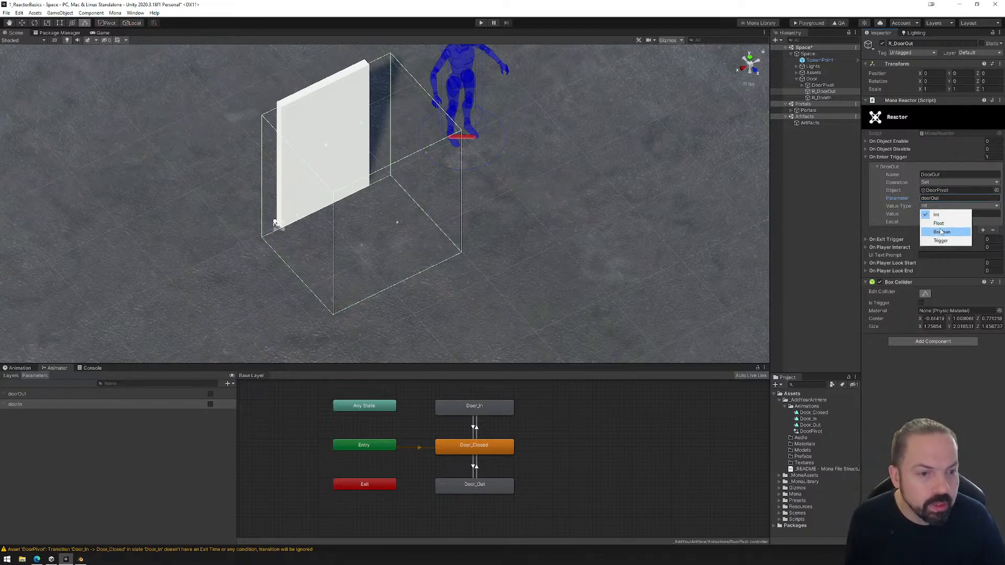
{"action": "left_click", "coordinate": [941, 232]}
{"action": "left_click", "coordinate": [927, 213]}
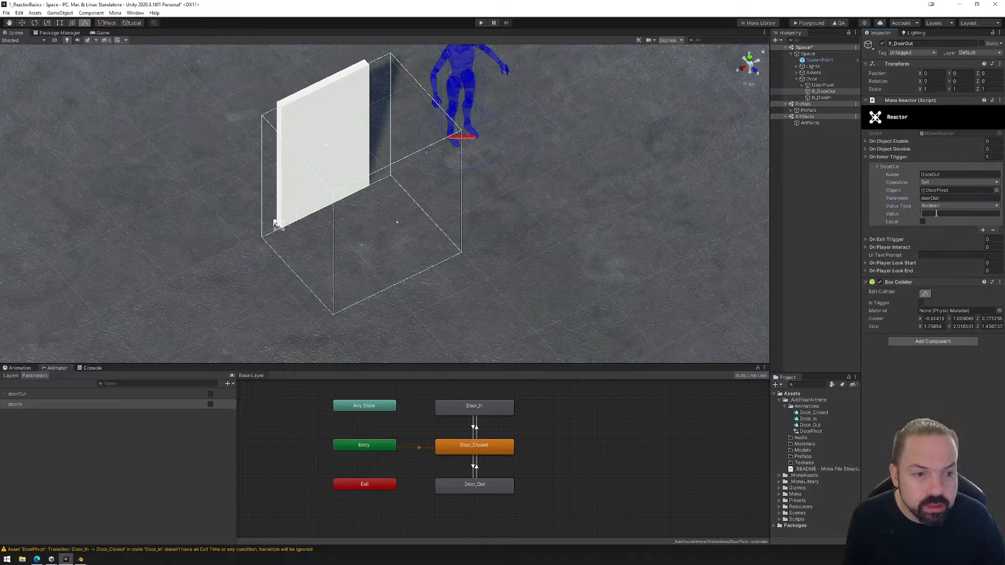
{"action": "type", "text": "true"}
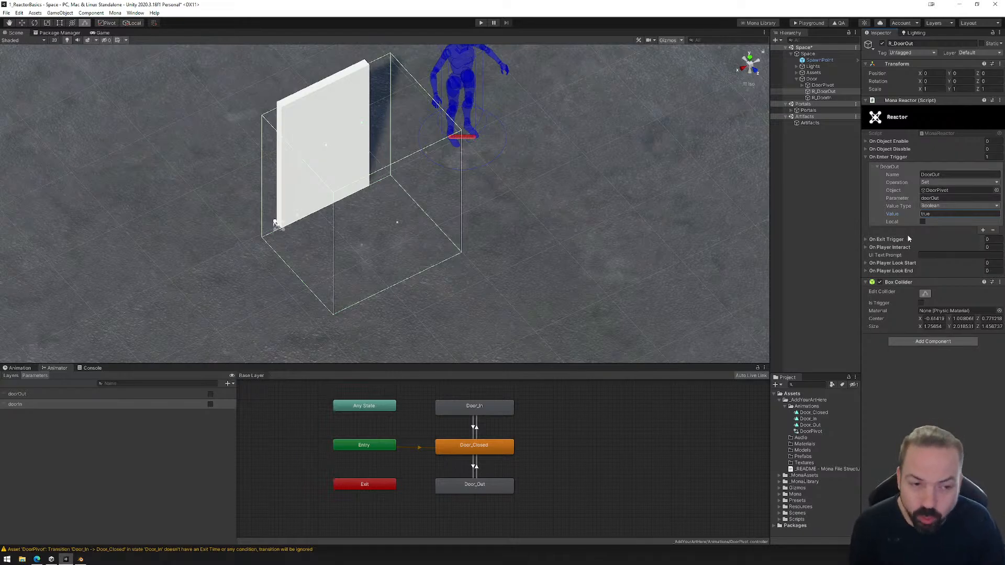
{"action": "left_click", "coordinate": [865, 157]}
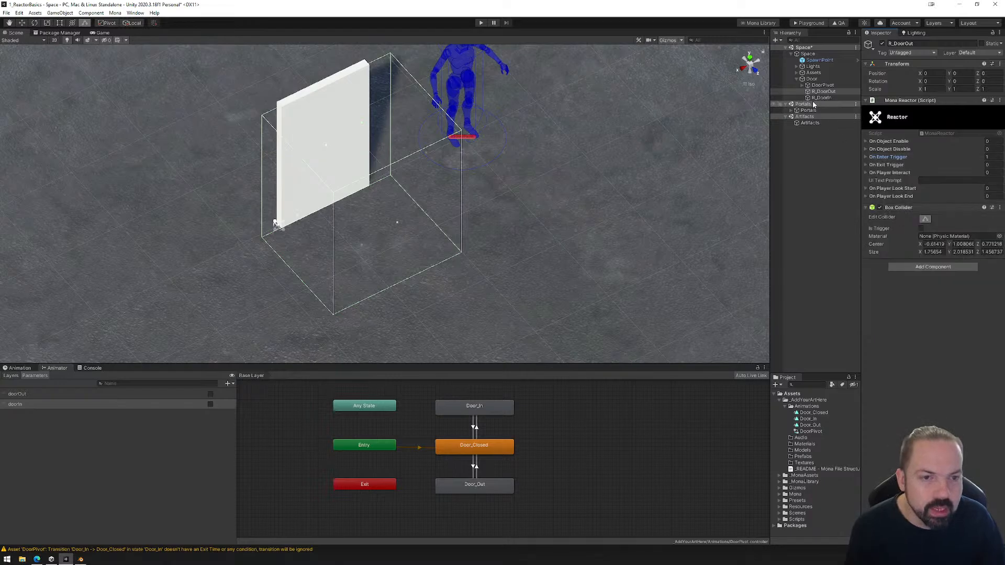
Delete R_DoorIn and make a fresh duplicate of R_DoorOut that includes its trigger event.
{"action": "left_click", "coordinate": [818, 99]}
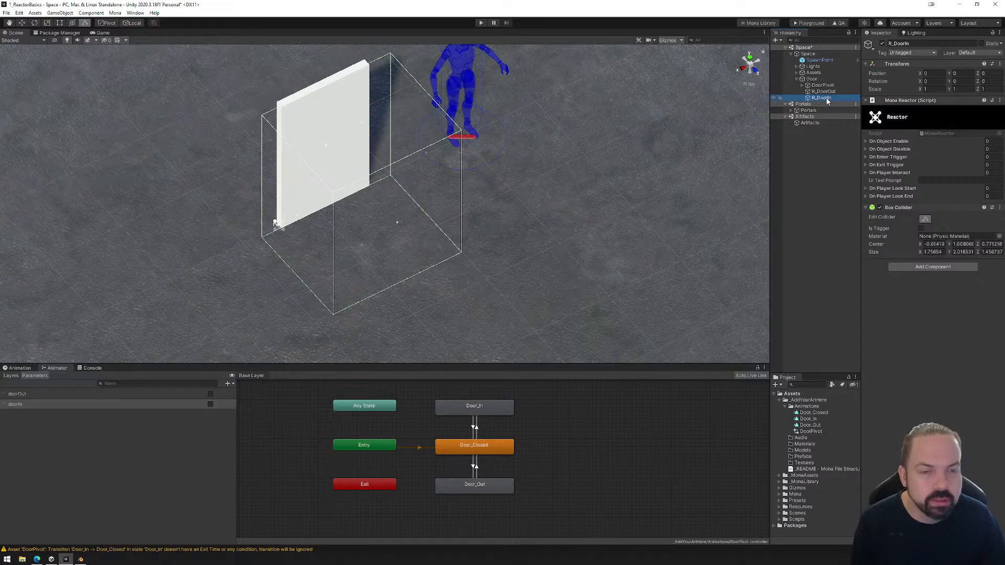
{"action": "key", "text": "Delete"}
{"action": "left_click", "coordinate": [827, 92]}
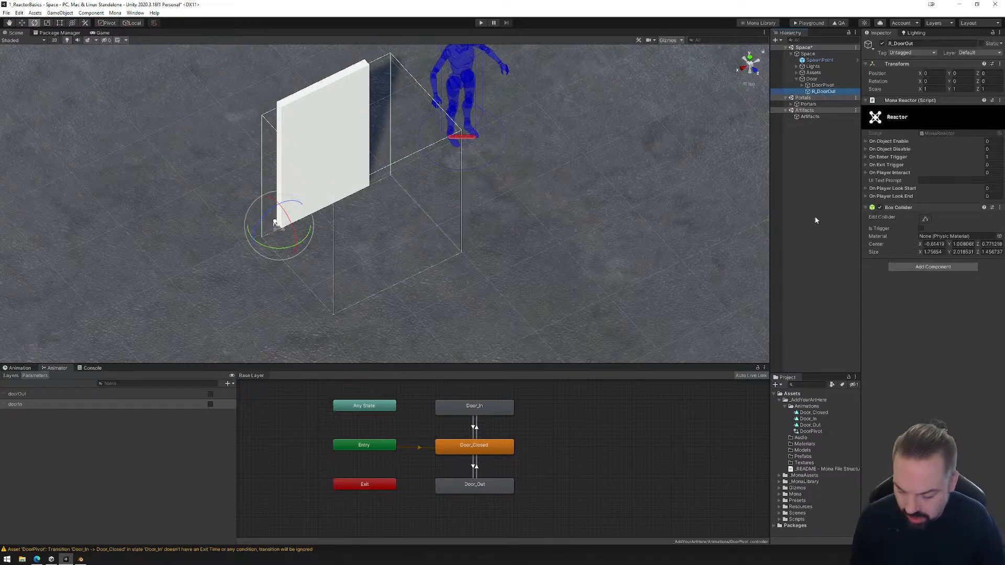
{"action": "key", "text": "ctrl+d"}
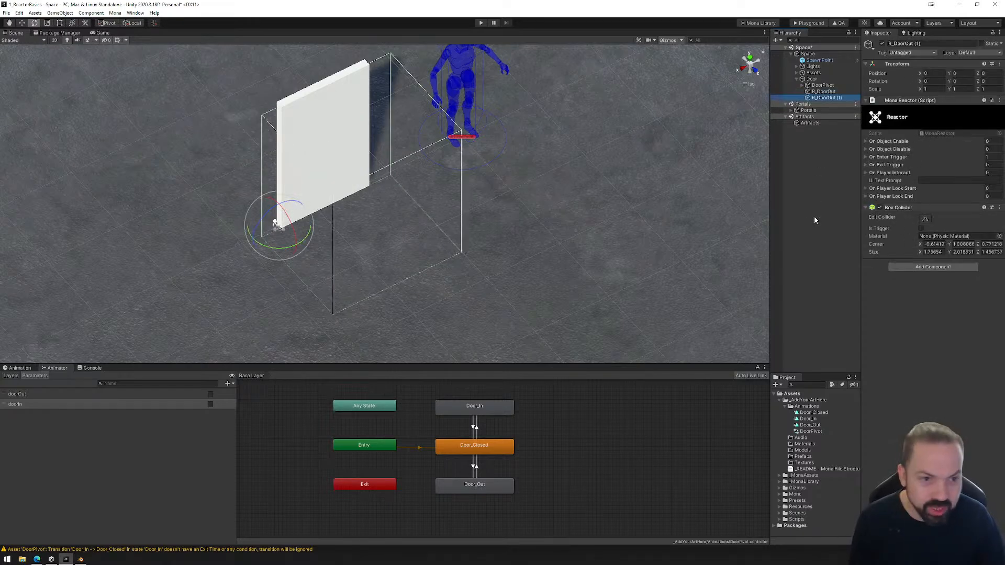
In the duplicate's On Enter Trigger event, change the name to DoorIn and the parameter to doorIn.
{"action": "left_click", "coordinate": [865, 157]}
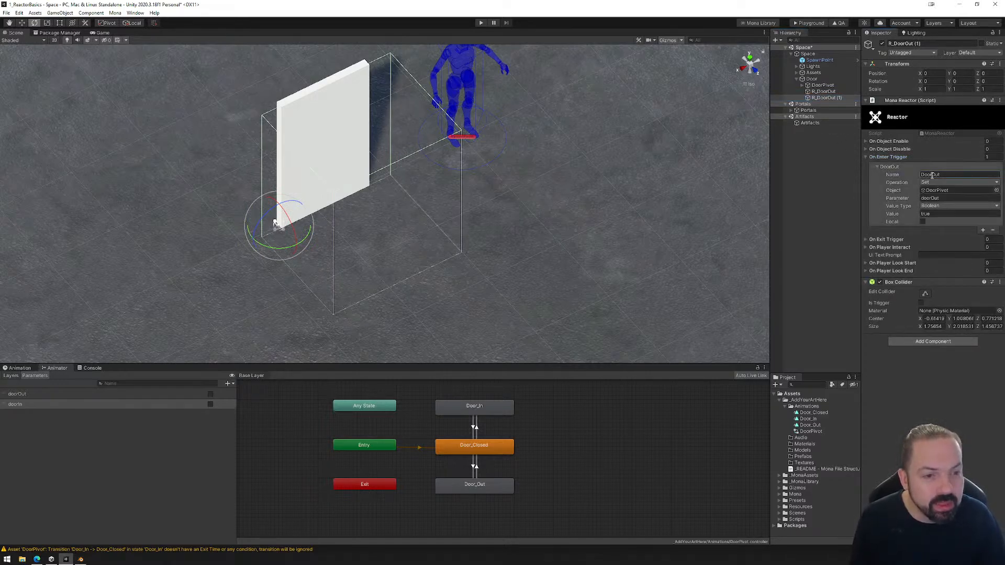
{"action": "type", "text": "In"}
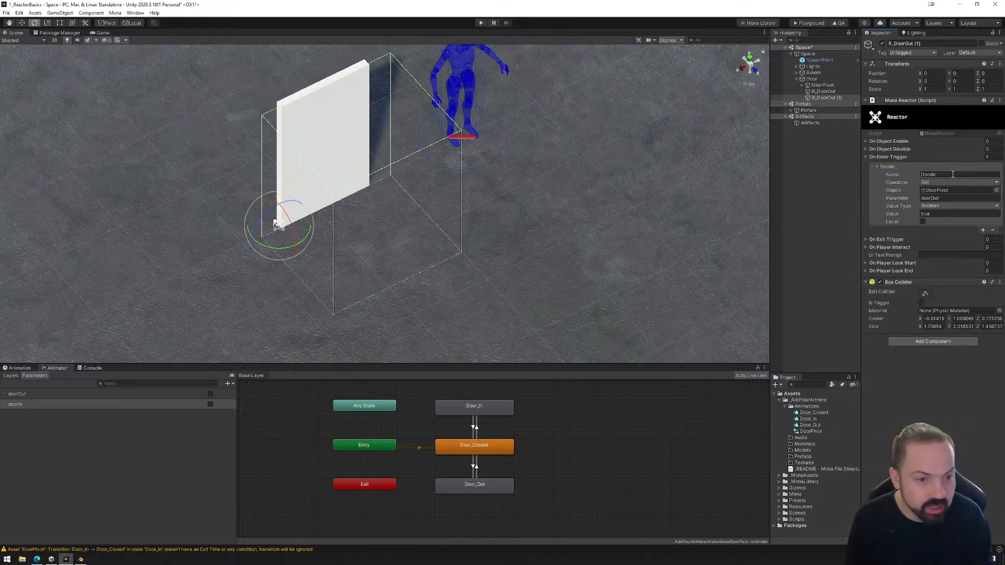
{"action": "left_click", "coordinate": [963, 199]}
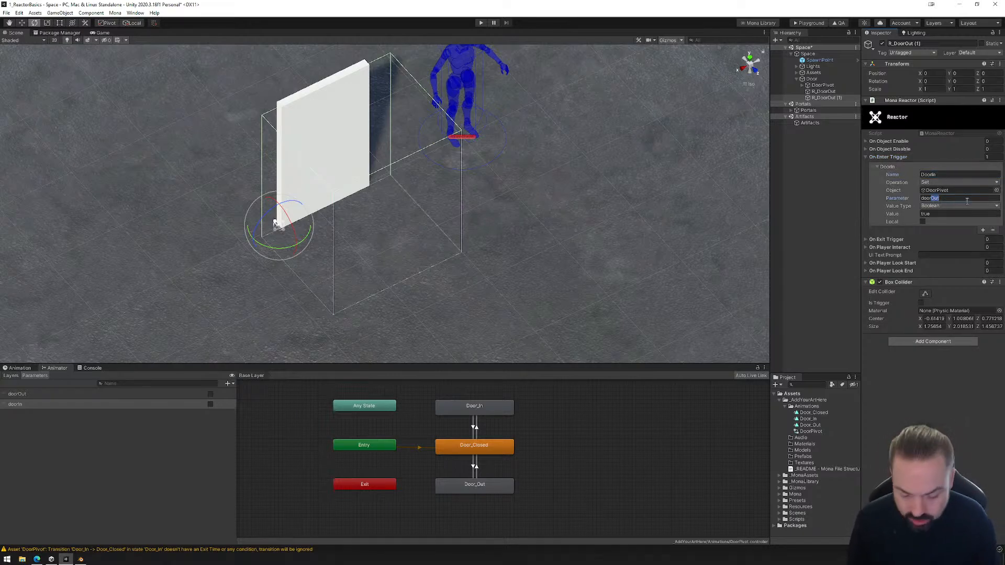
{"action": "key", "text": "BackSpace"}
{"action": "key", "text": "BackSpace"}
{"action": "key", "text": "BackSpace"}
{"action": "type", "text": "In"}
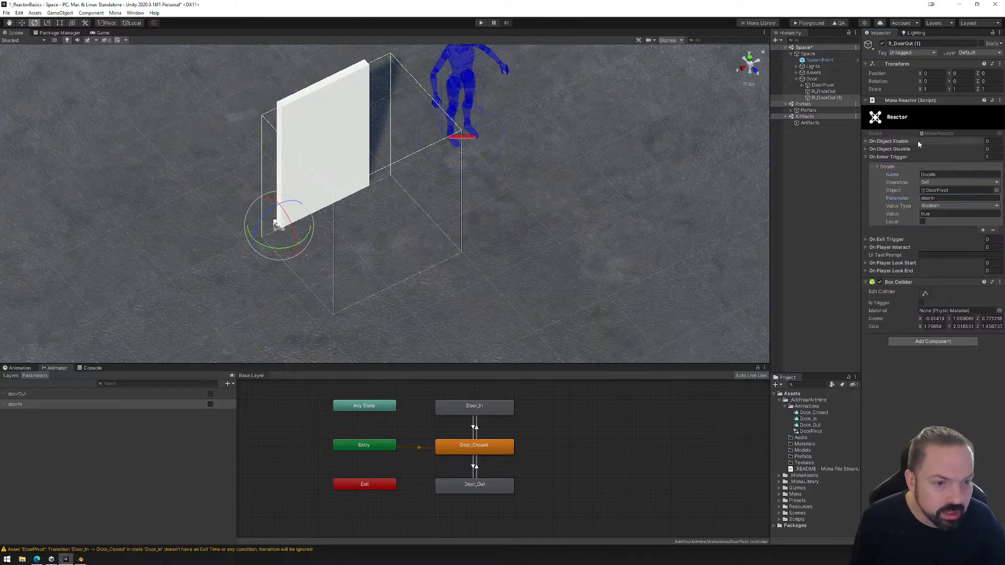
Rename the duplicated reactor object R_DoorIn.
{"action": "left_click", "coordinate": [833, 98]}
{"action": "left_click", "coordinate": [833, 98]}
{"action": "type", "text": "R_DoorIn"}
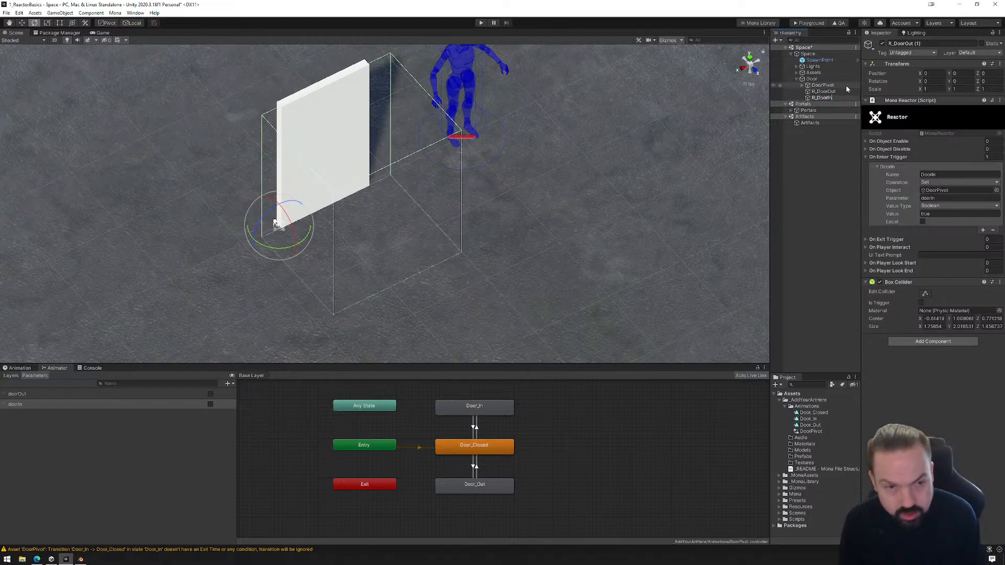
{"action": "key", "text": "Return"}
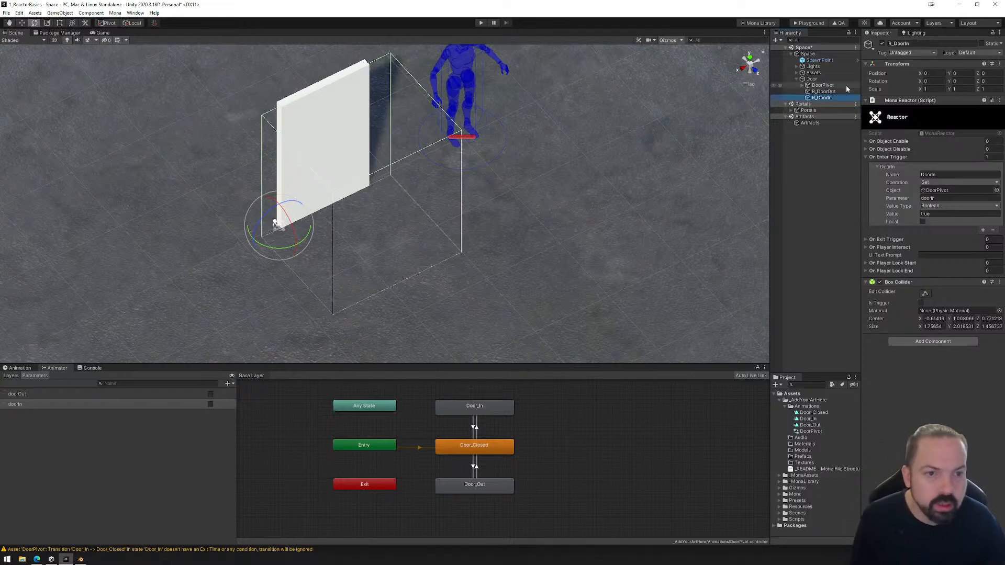
Reshape R_DoorIn's box collider to sit on the opposite side of the door from R_DoorOut's, about 1.24 deep.
{"action": "left_click", "coordinate": [925, 293]}
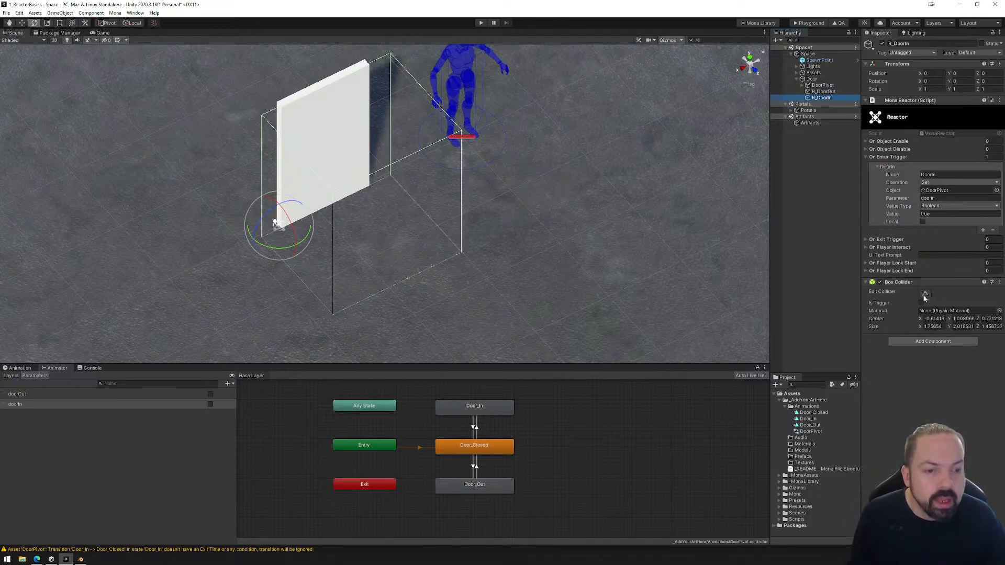
{"action": "left_click", "coordinate": [750, 59]}
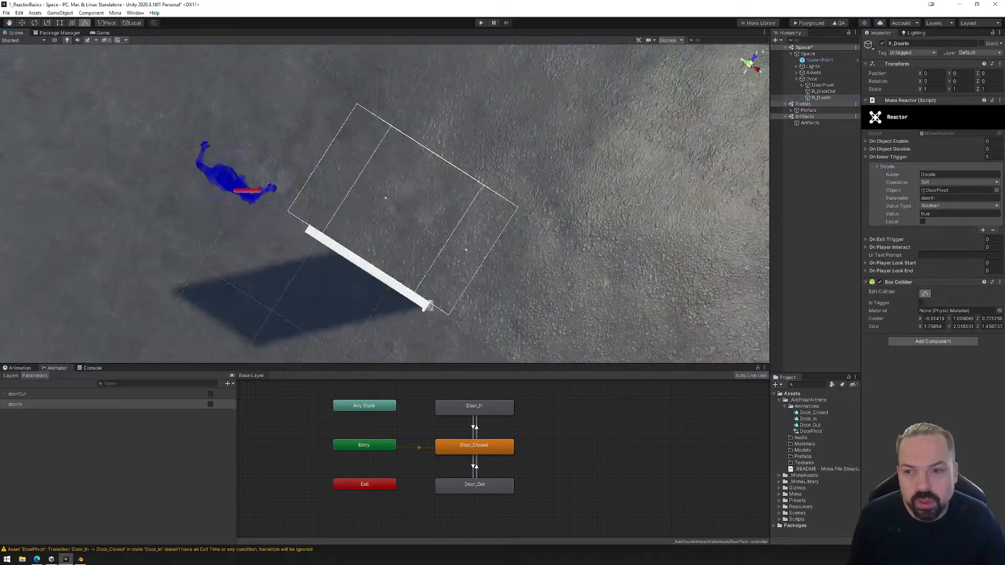
{"action": "middle_click_drag", "start_coordinate": [433, 252], "coordinate": [444, 193]}
{"action": "scroll", "coordinate": [441, 202], "scroll_direction": "down", "scroll_amount": 4}
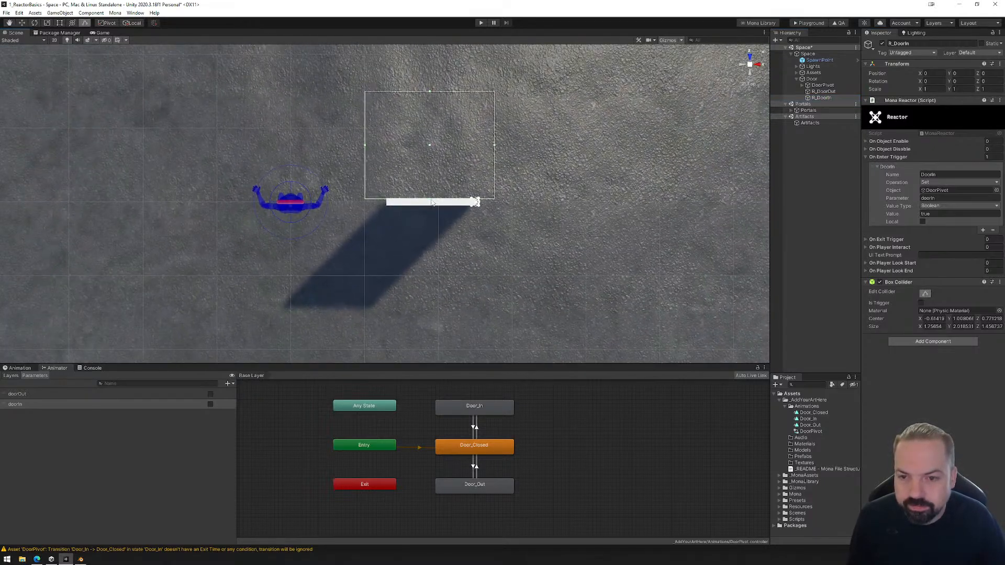
{"action": "left_click", "coordinate": [432, 203]}
{"action": "left_click", "coordinate": [822, 98]}
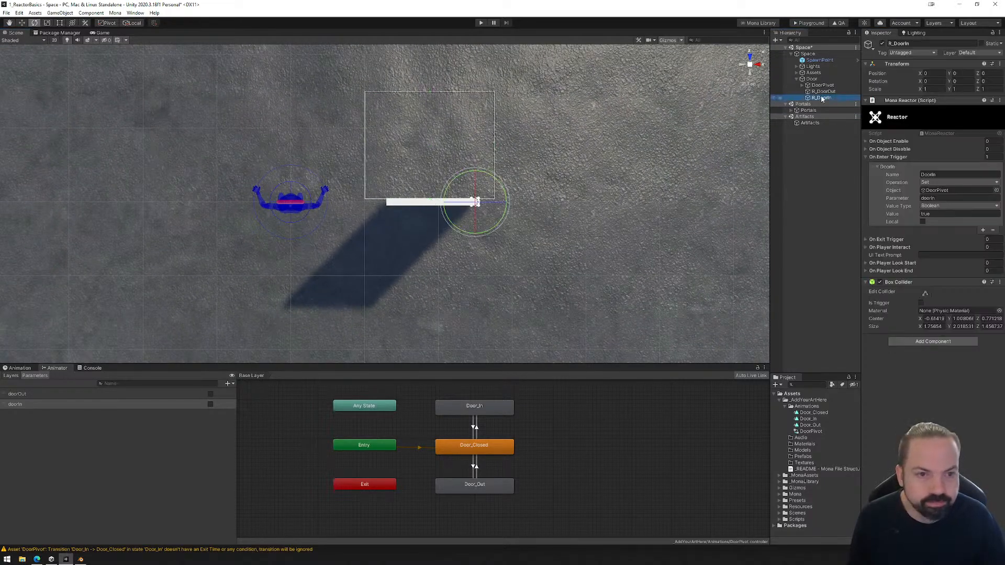
{"action": "left_click", "coordinate": [925, 293]}
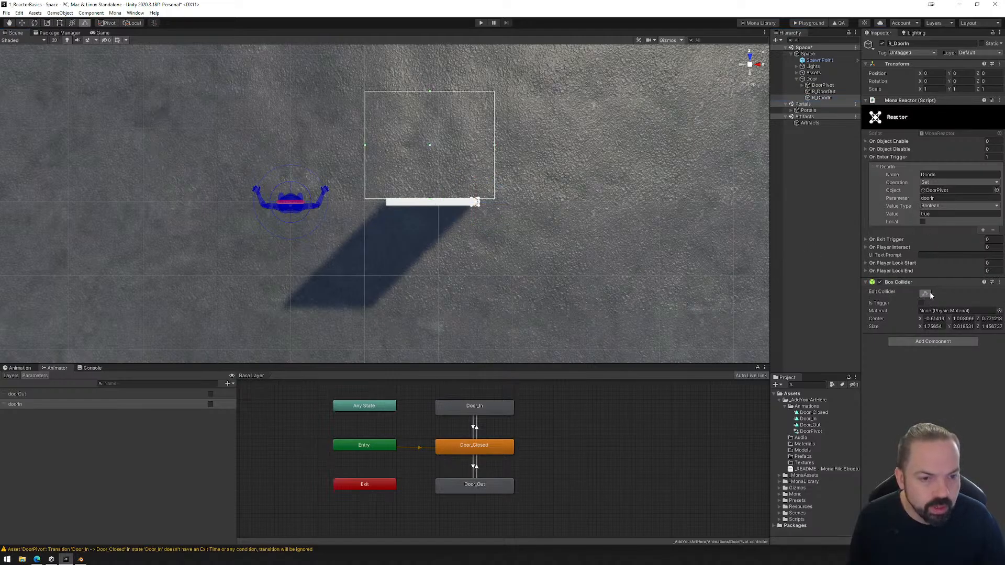
{"action": "left_click_drag", "start_coordinate": [430, 200], "coordinate": [433, 295]}
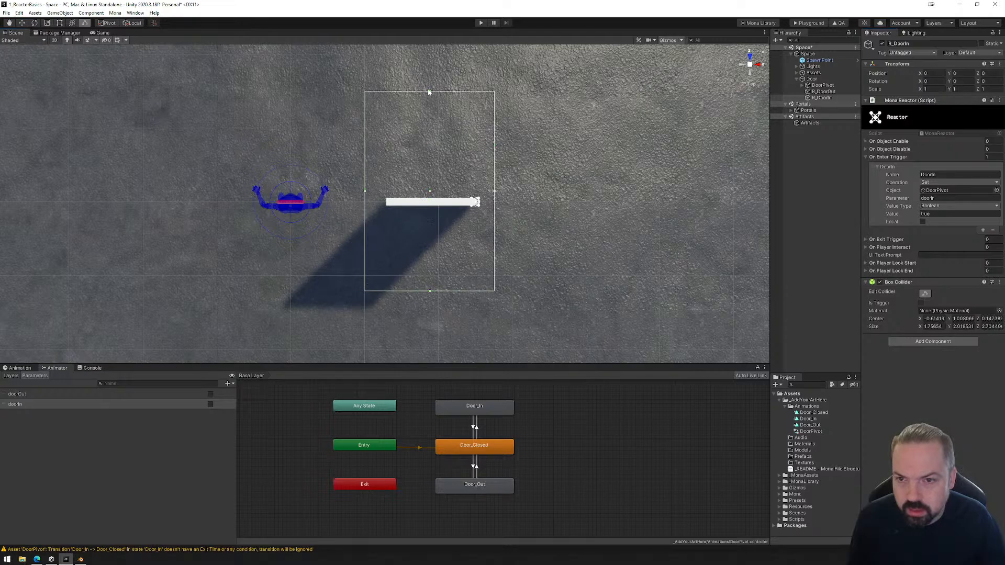
{"action": "left_click_drag", "start_coordinate": [429, 95], "coordinate": [433, 208]}
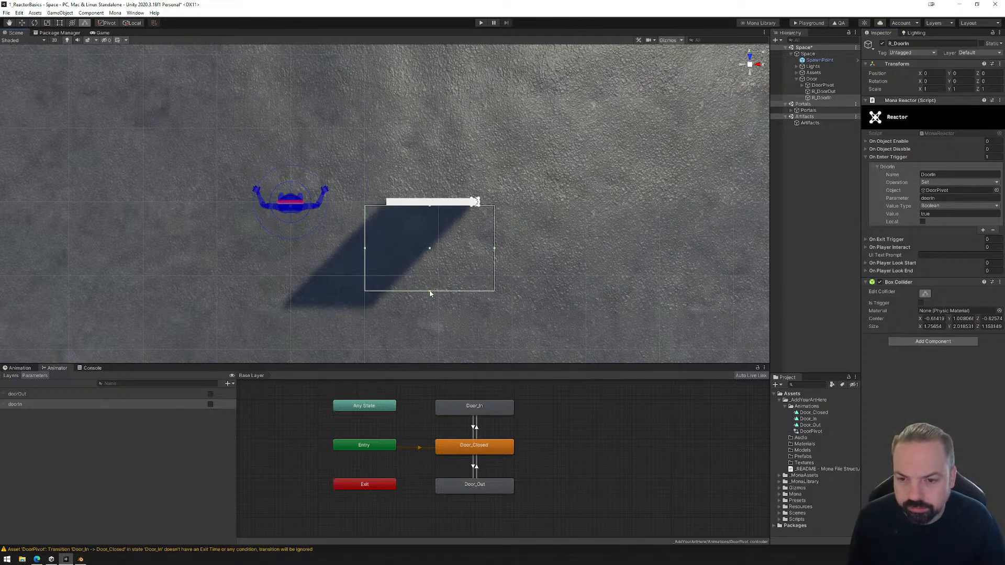
{"action": "left_click_drag", "start_coordinate": [430, 293], "coordinate": [431, 303]}
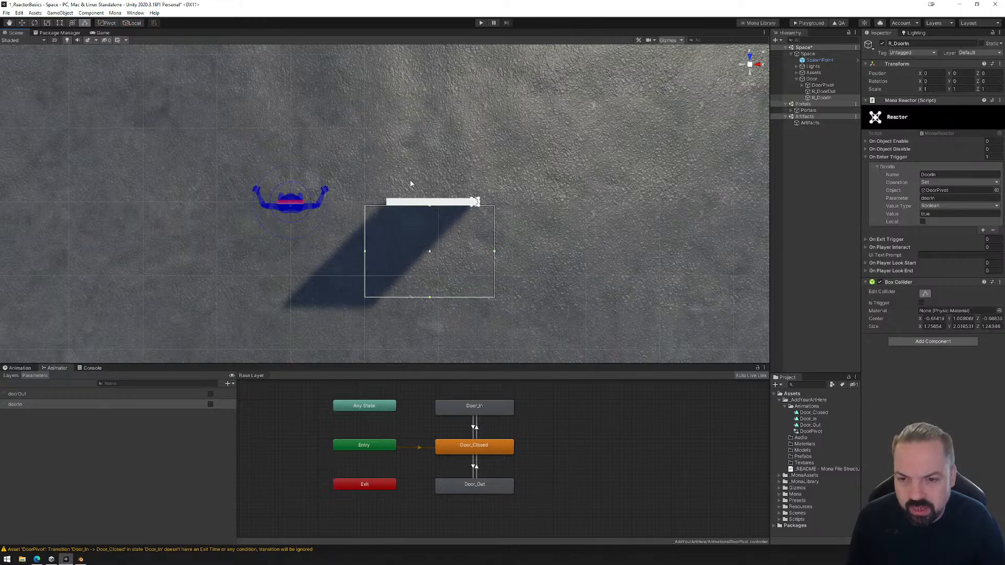
{"action": "left_click_drag", "start_coordinate": [569, 223], "coordinate": [293, 155], "text": "alt"}
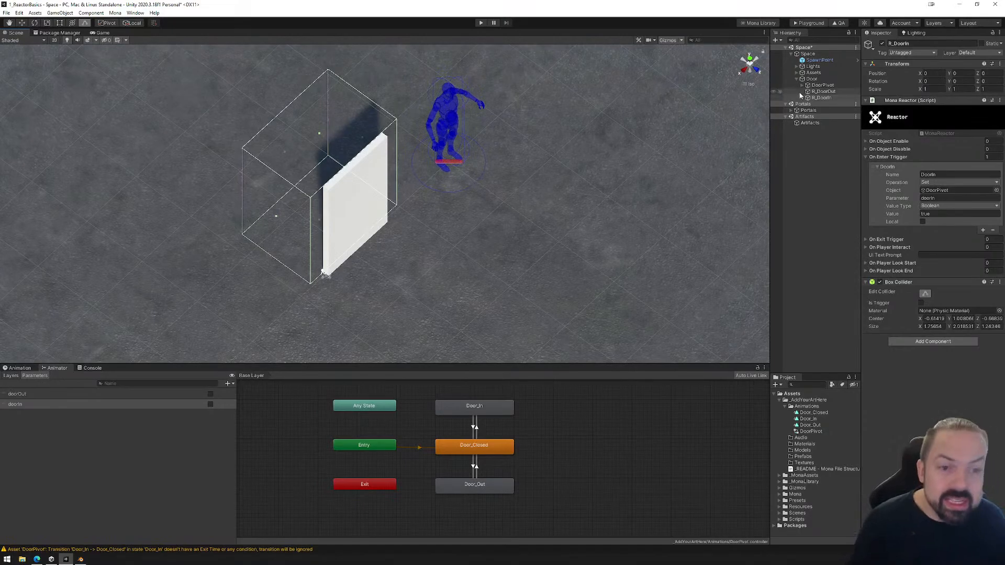
Duplicate R_DoorIn and rename the copy R_DoorClose.
{"action": "left_click", "coordinate": [822, 97]}
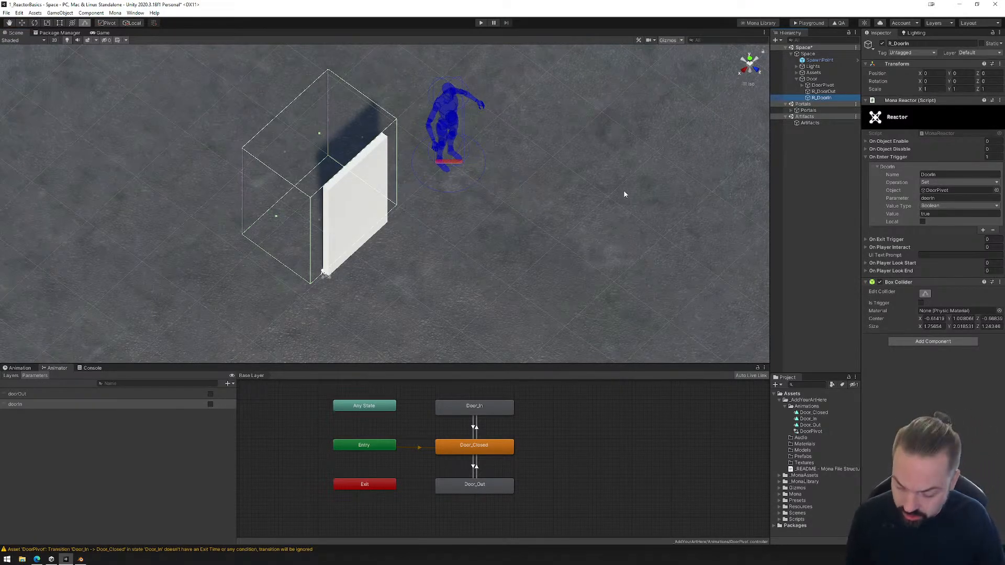
{"action": "key", "text": "ctrl+d"}
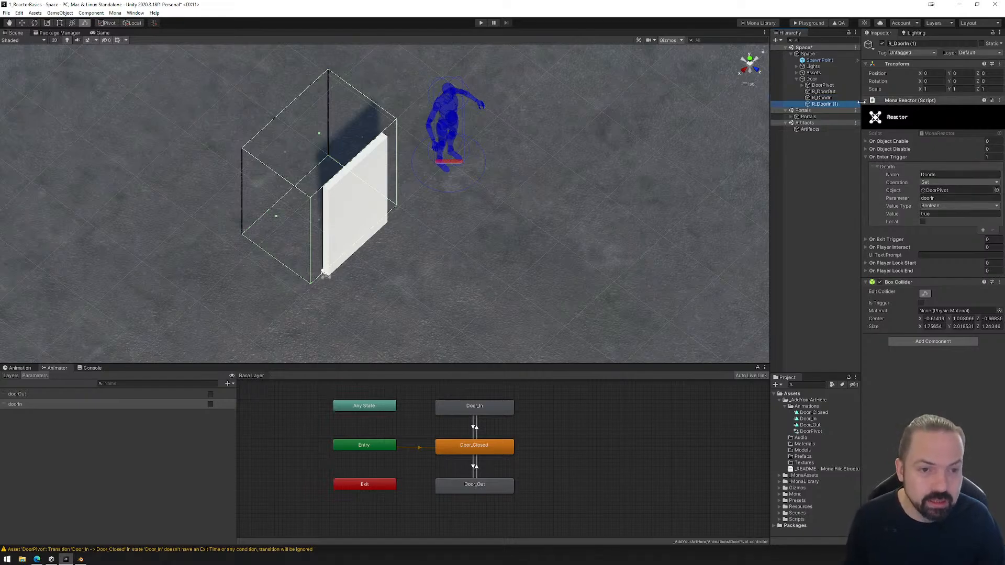
{"action": "left_click", "coordinate": [830, 105]}
{"action": "type", "text": "R_DoorClos"}
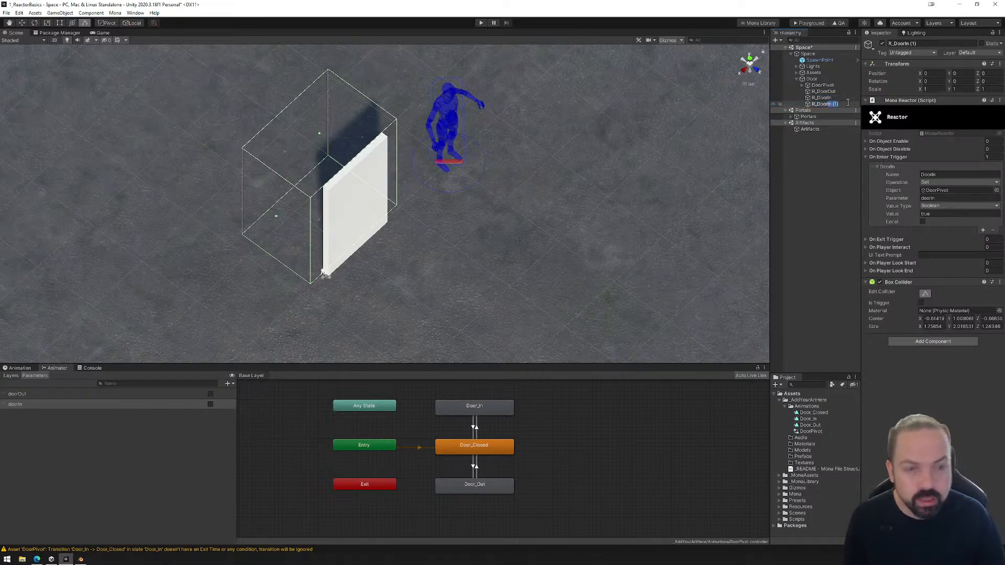
{"action": "type", "text": "e"}
{"action": "key", "text": "Return"}
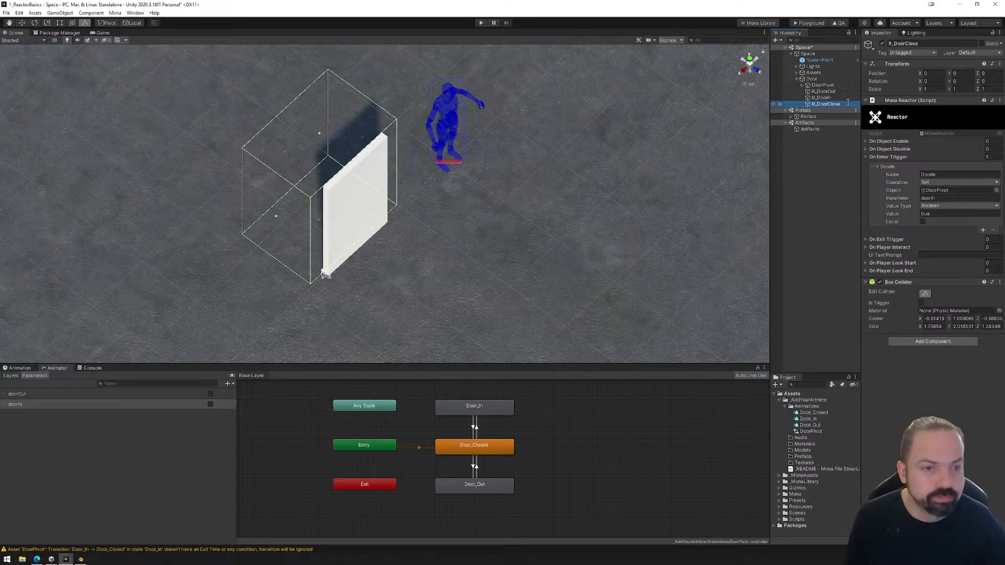
Remove the DoorIn event from R_DoorClose's On Enter Trigger list.
{"action": "right_click", "coordinate": [918, 158]}
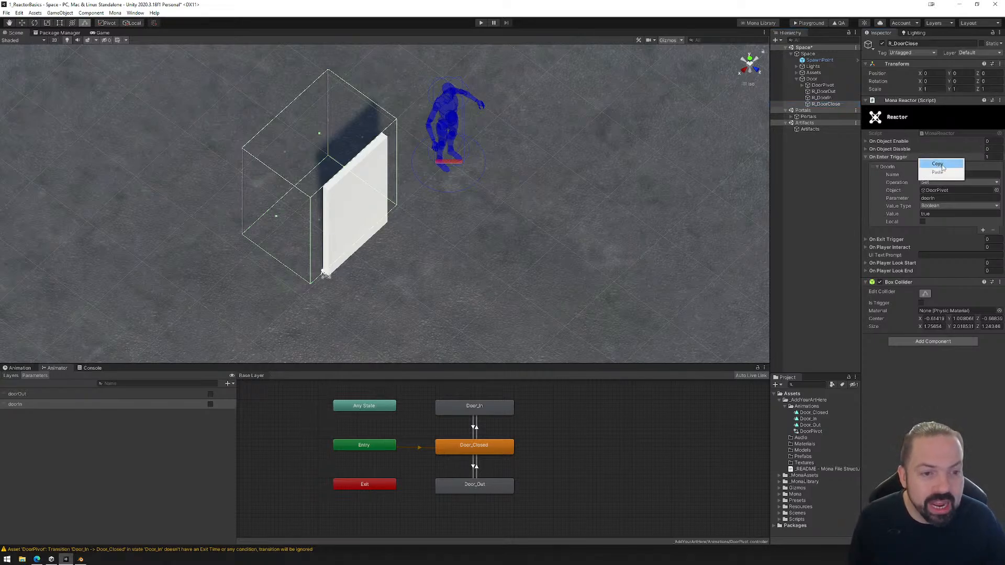
{"action": "left_click", "coordinate": [910, 156]}
{"action": "left_click", "coordinate": [915, 157]}
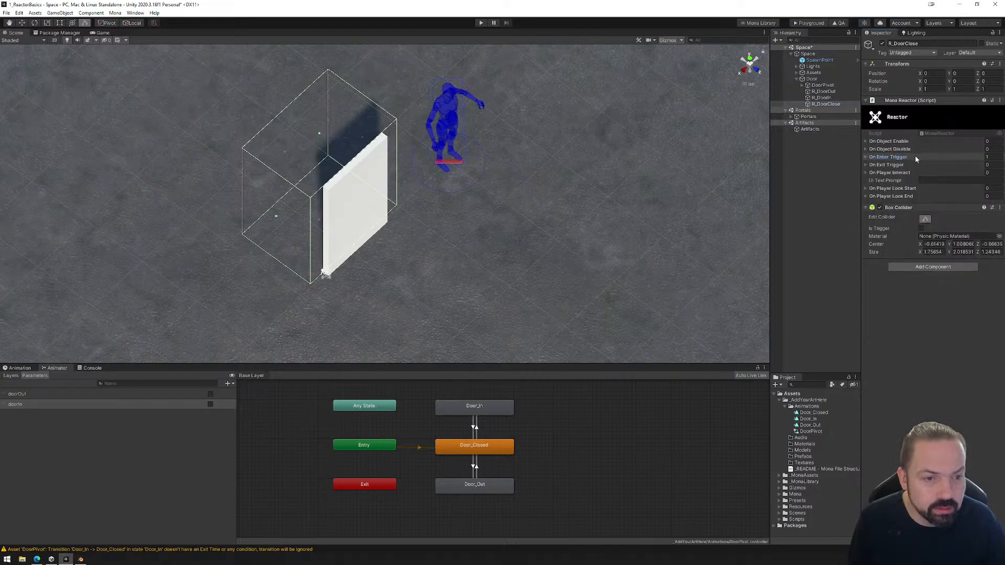
{"action": "left_click", "coordinate": [866, 158]}
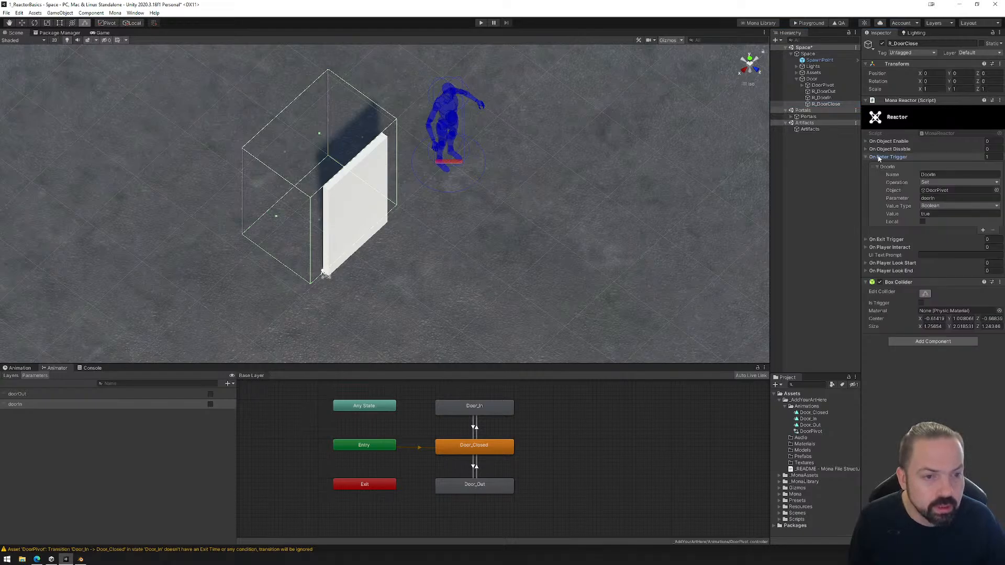
{"action": "left_click", "coordinate": [940, 166]}
{"action": "left_click", "coordinate": [995, 177]}
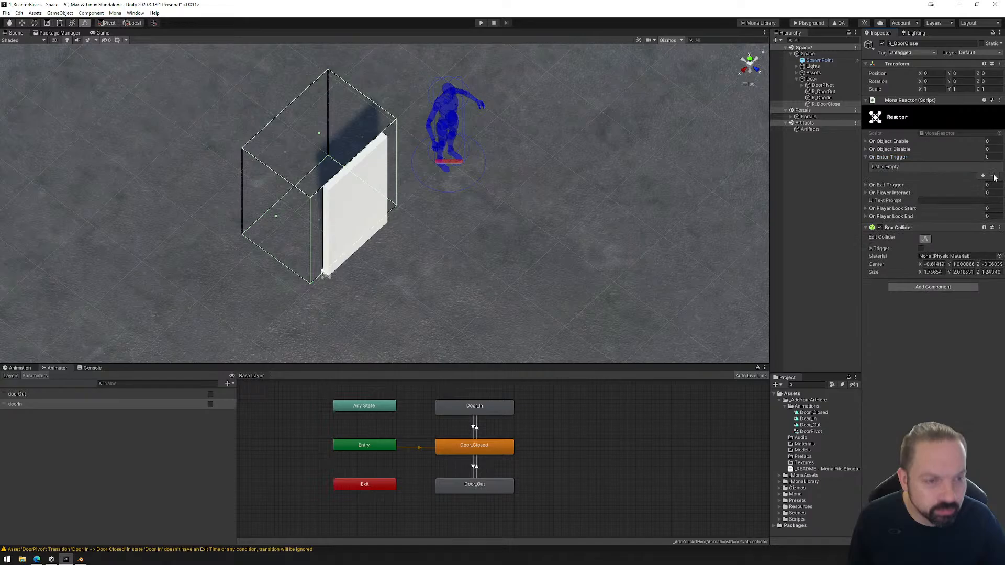
Add an On Exit Trigger event to R_DoorClose and name it CloseOut.
{"action": "left_click", "coordinate": [868, 184]}
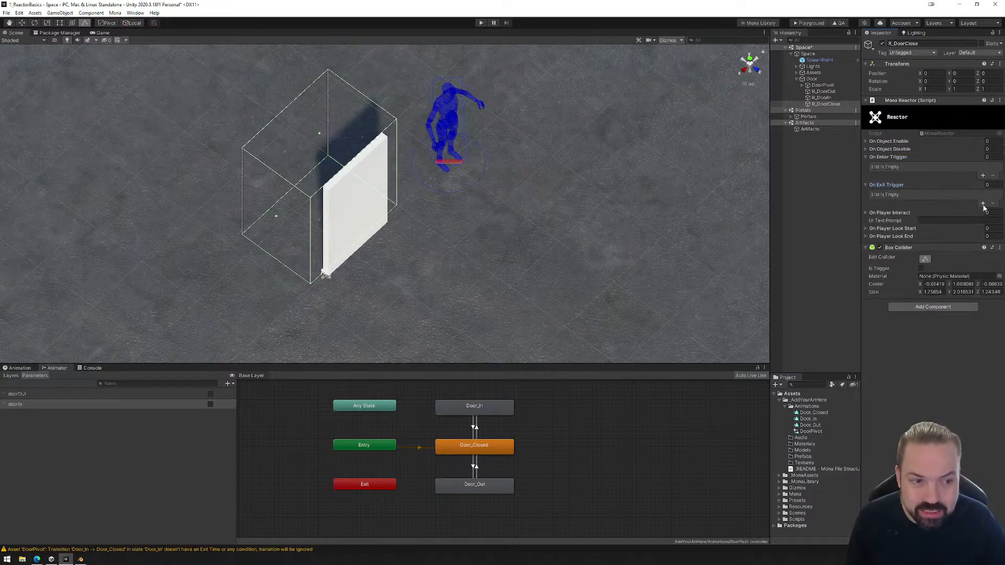
{"action": "left_click", "coordinate": [983, 204]}
{"action": "left_click", "coordinate": [878, 195]}
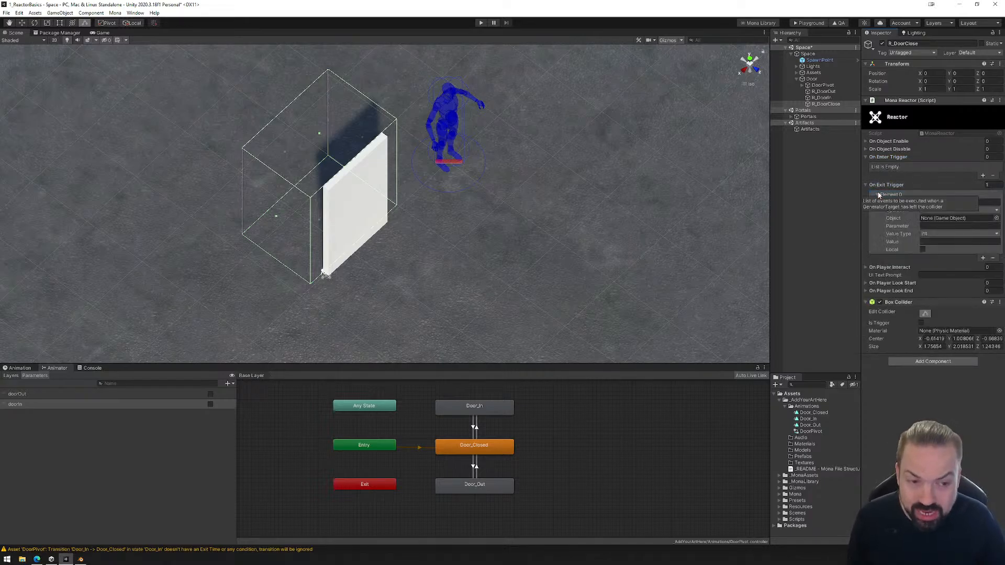
{"action": "left_click", "coordinate": [940, 201]}
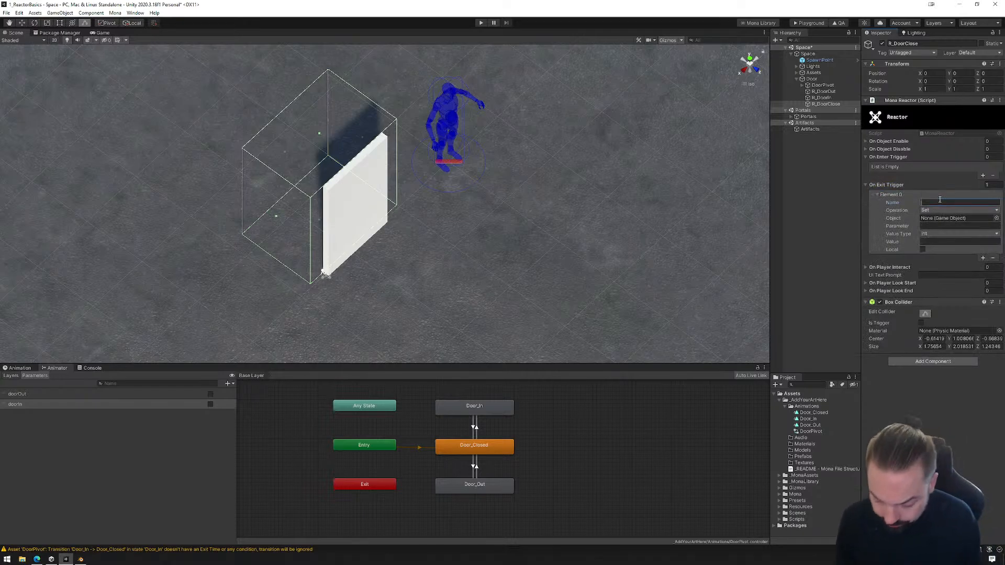
{"action": "type", "text": "Close"}
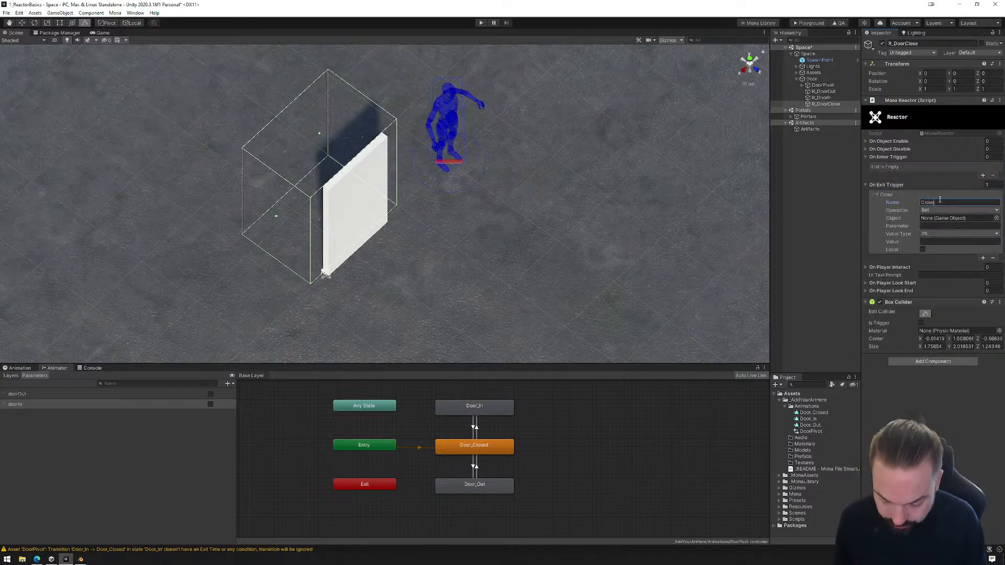
{"action": "type", "text": "Out"}
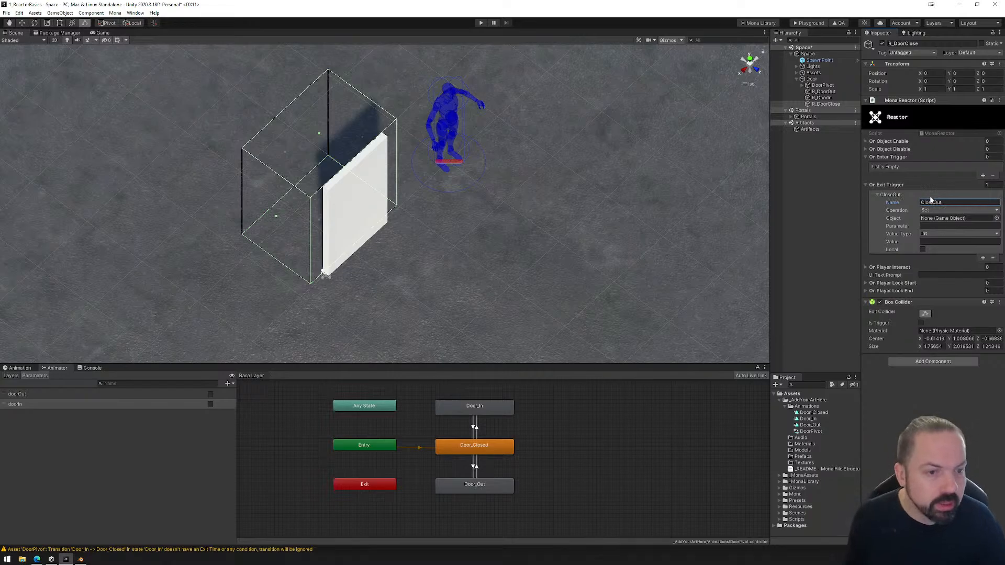
Set the CloseOut event's object to DoorPivot, parameter to doorOut, value type to Boolean and value to false.
{"action": "left_click_drag", "start_coordinate": [823, 84], "coordinate": [935, 219]}
{"action": "left_click", "coordinate": [935, 226]}
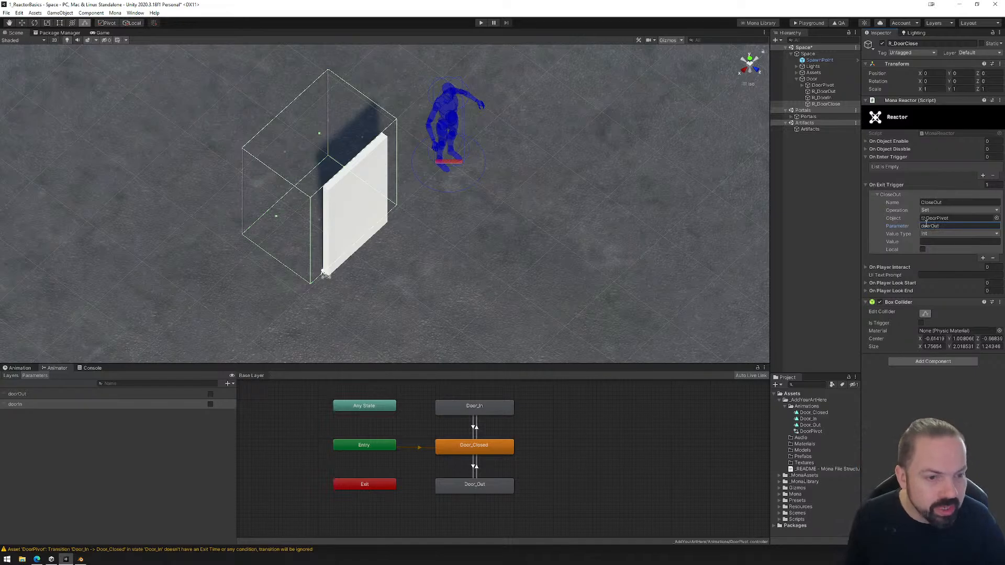
{"action": "left_click", "coordinate": [937, 234]}
{"action": "left_click", "coordinate": [940, 243]}
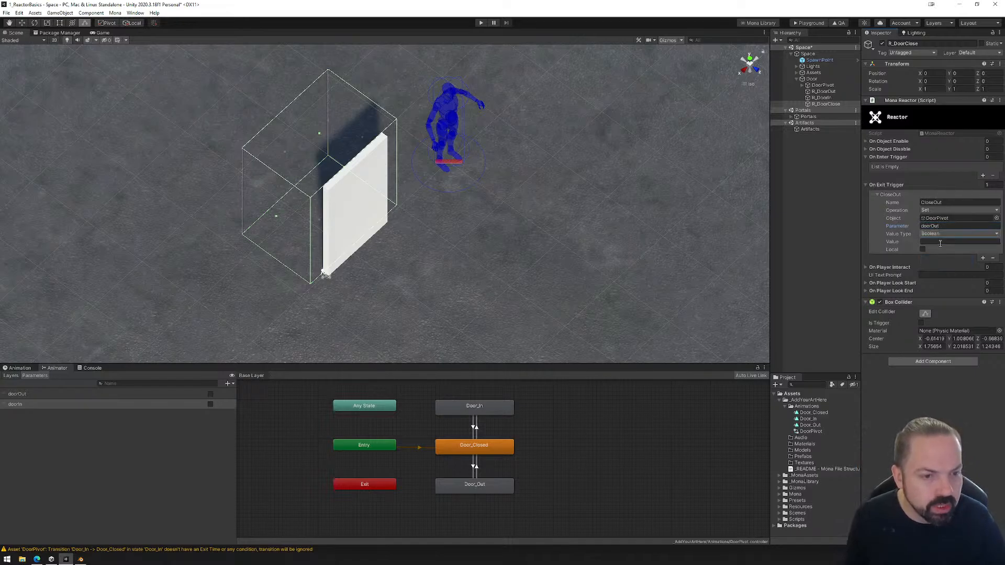
{"action": "left_click", "coordinate": [941, 242]}
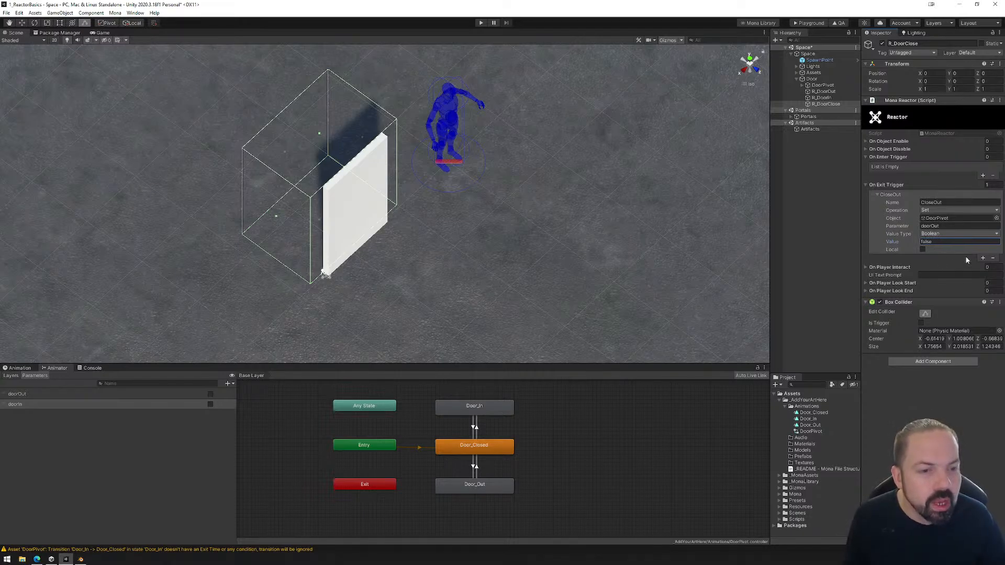
Add a second On Exit Trigger event named CloseIn and set its parameter to doorIn.
{"action": "left_click", "coordinate": [982, 258]}
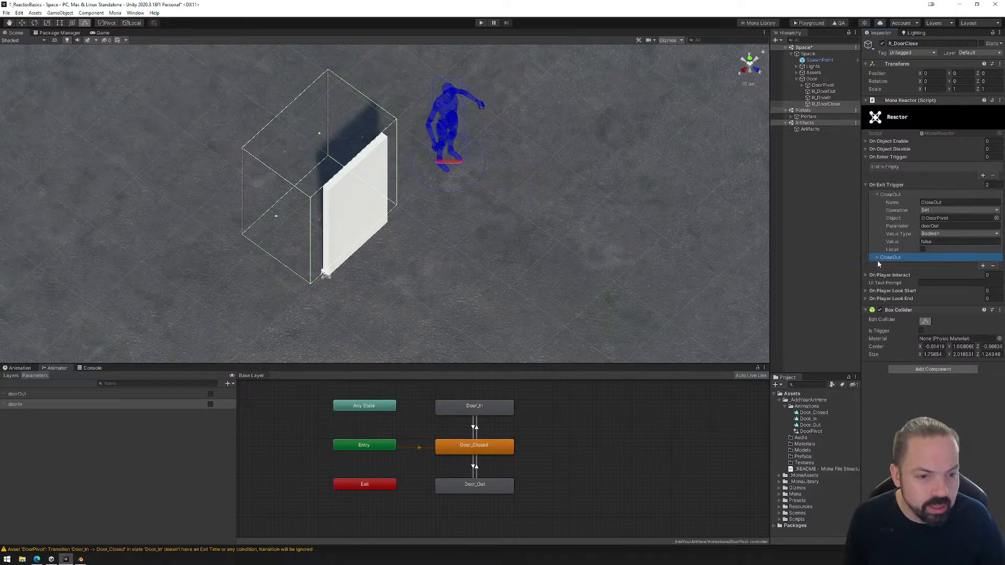
{"action": "left_click", "coordinate": [877, 257]}
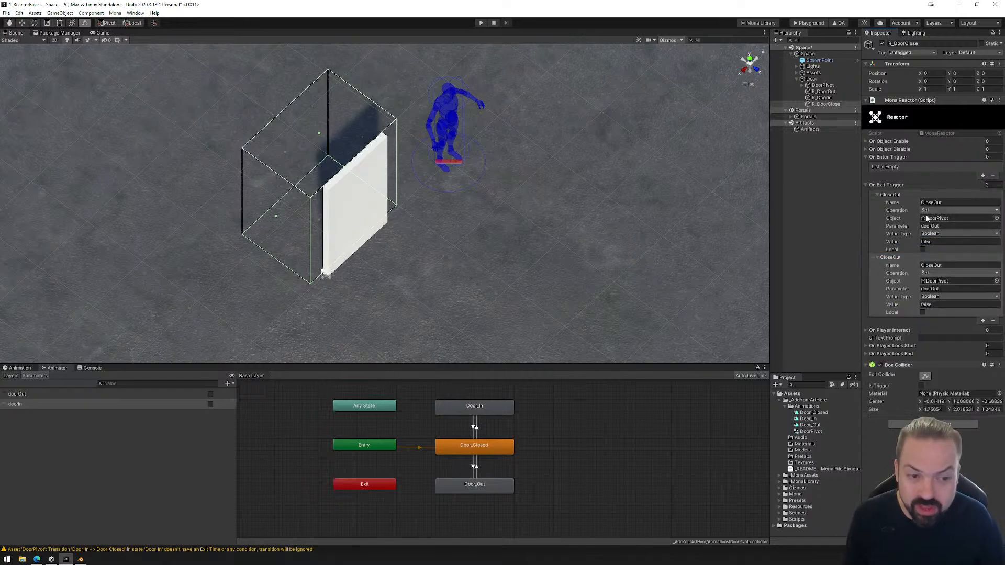
{"action": "type", "text": "In"}
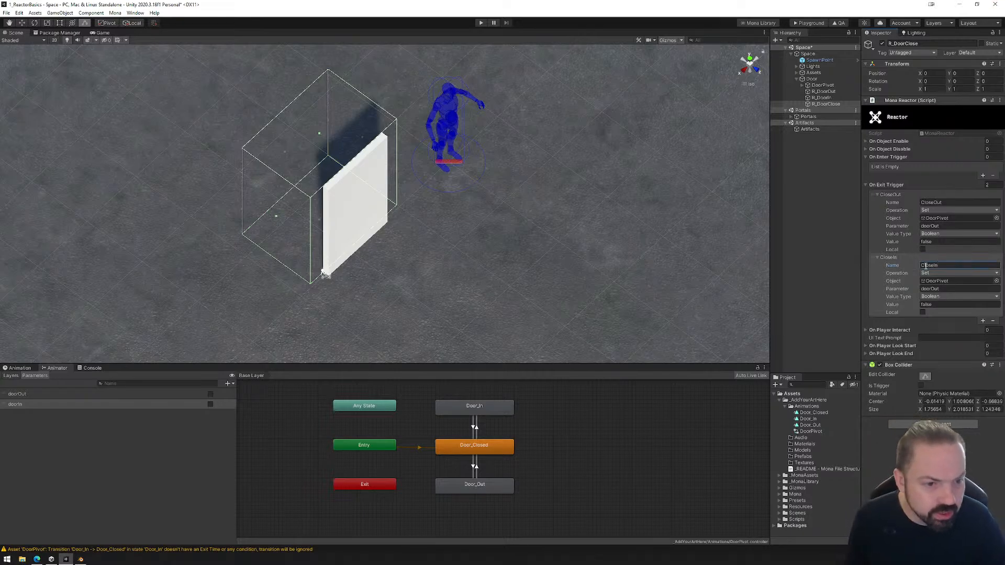
{"action": "left_click_drag", "start_coordinate": [932, 290], "coordinate": [941, 289]}
{"action": "type", "text": "In"}
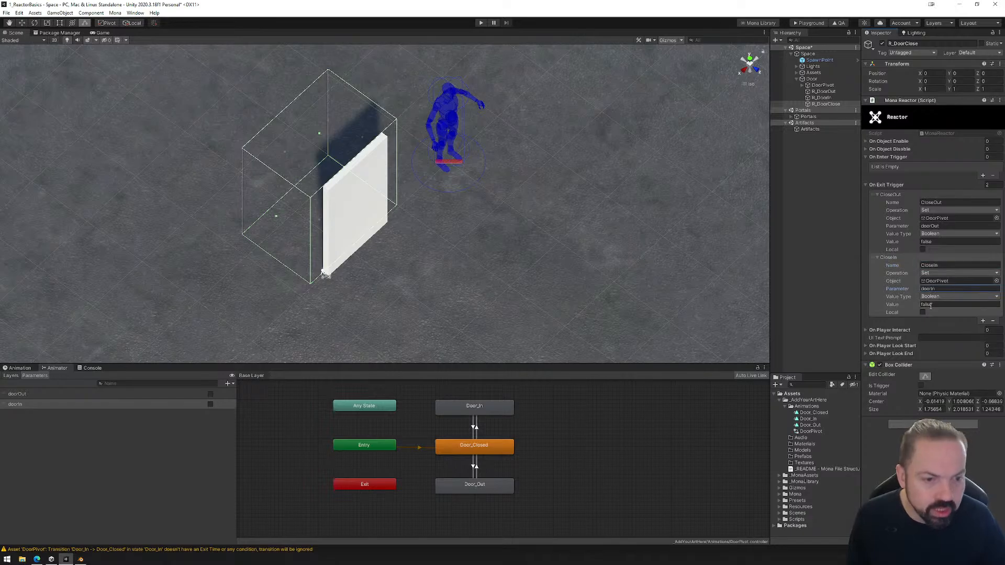
Enlarge R_DoorClose's box collider to about 2.15 wide and 3.14 deep so it surrounds both sides of the door.
{"action": "left_click", "coordinate": [750, 58]}
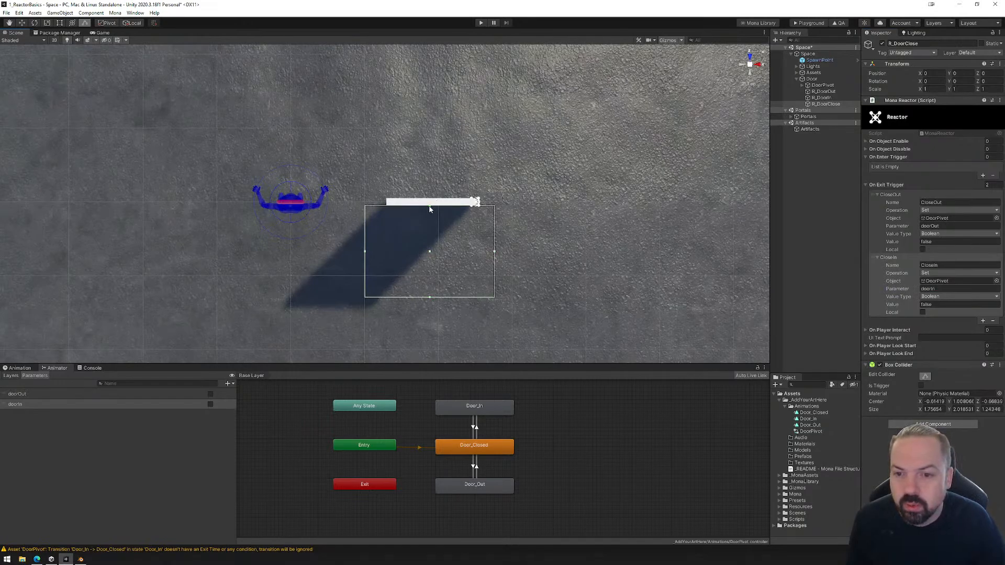
{"action": "left_click_drag", "start_coordinate": [430, 208], "coordinate": [430, 110]}
{"action": "left_click_drag", "start_coordinate": [366, 205], "coordinate": [349, 205]}
{"action": "left_click_drag", "start_coordinate": [496, 205], "coordinate": [508, 205]}
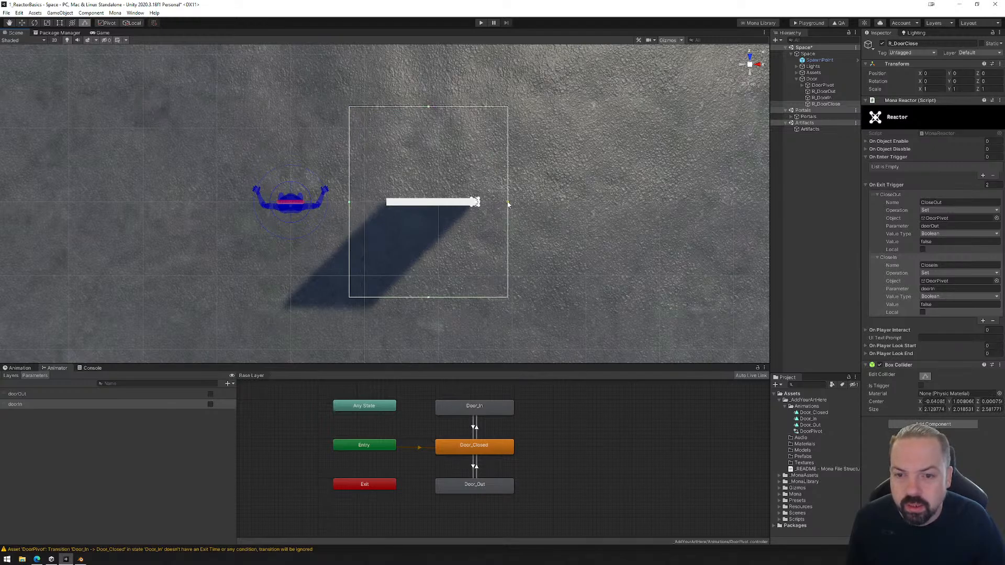
{"action": "left_click_drag", "start_coordinate": [429, 299], "coordinate": [434, 320]}
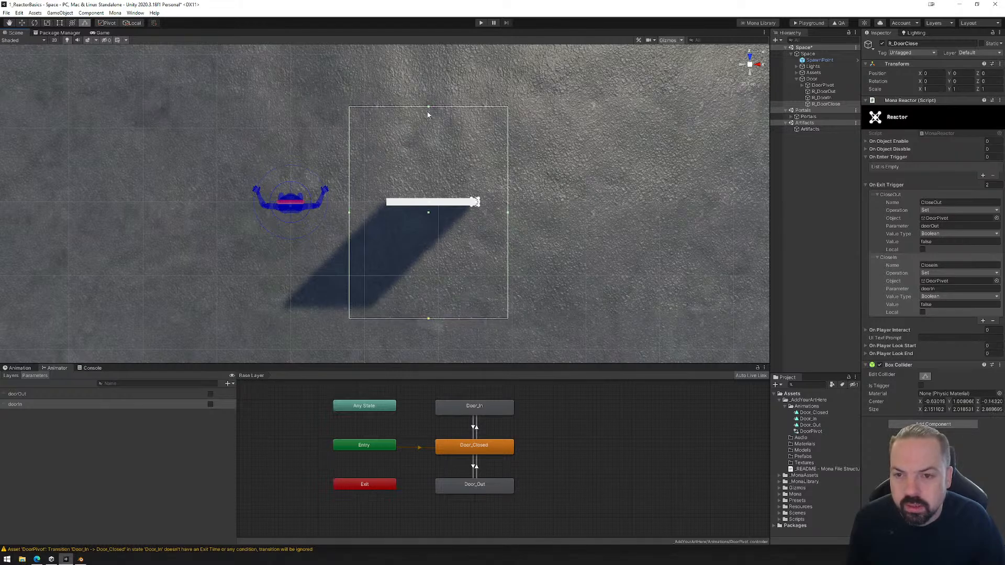
{"action": "left_click_drag", "start_coordinate": [428, 109], "coordinate": [438, 91]}
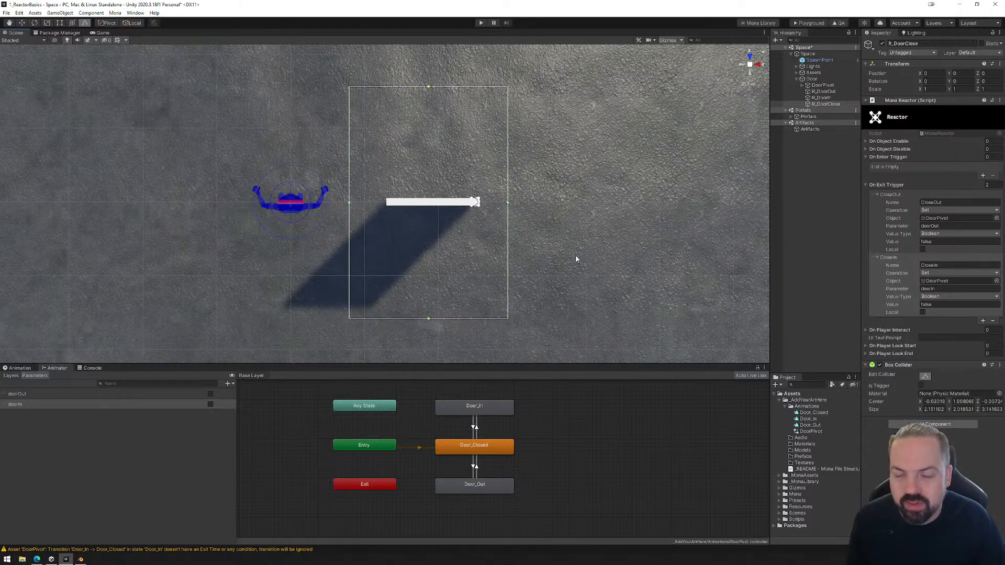
{"action": "left_click_drag", "start_coordinate": [576, 260], "coordinate": [349, 162], "text": "alt"}
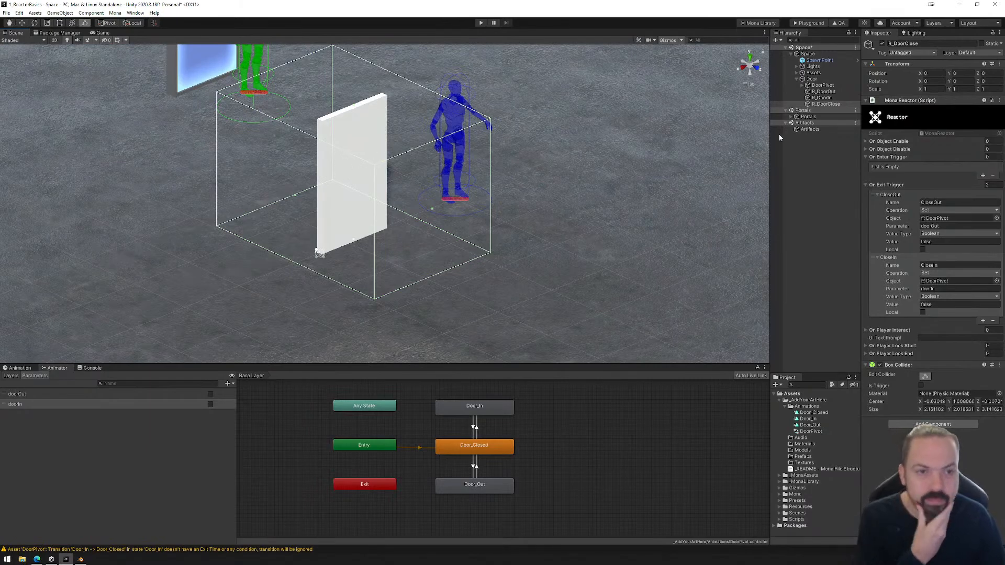
Select R_DoorOut and examine its box collider's position relative to the door.
{"action": "left_click", "coordinate": [824, 92]}
{"action": "left_click_drag", "start_coordinate": [750, 141], "coordinate": [580, 289], "text": "alt"}
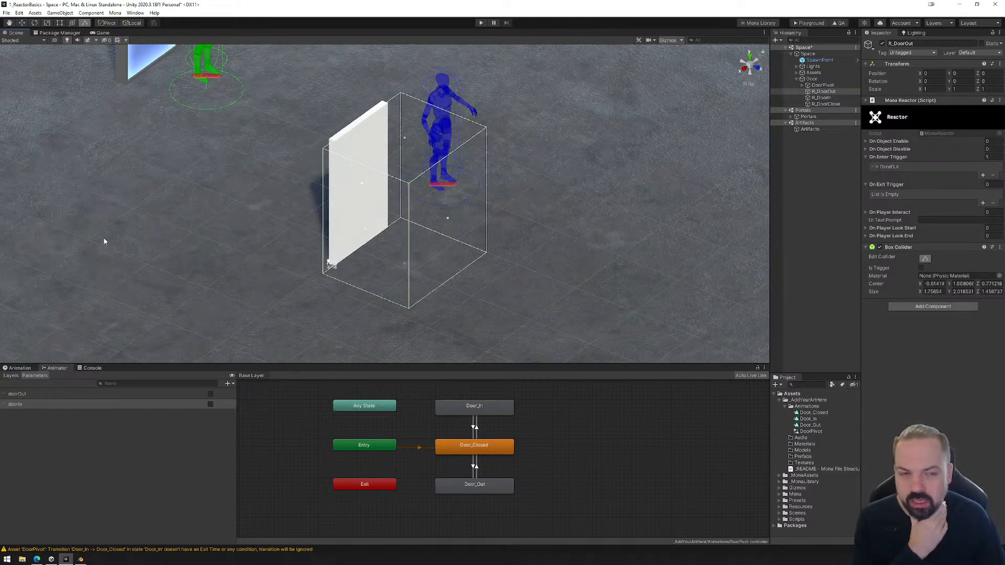
Review the box colliders and trigger events of R_DoorIn and R_DoorClose, collapsing R_DoorClose's On Enter Trigger list.
{"action": "left_click", "coordinate": [829, 99]}
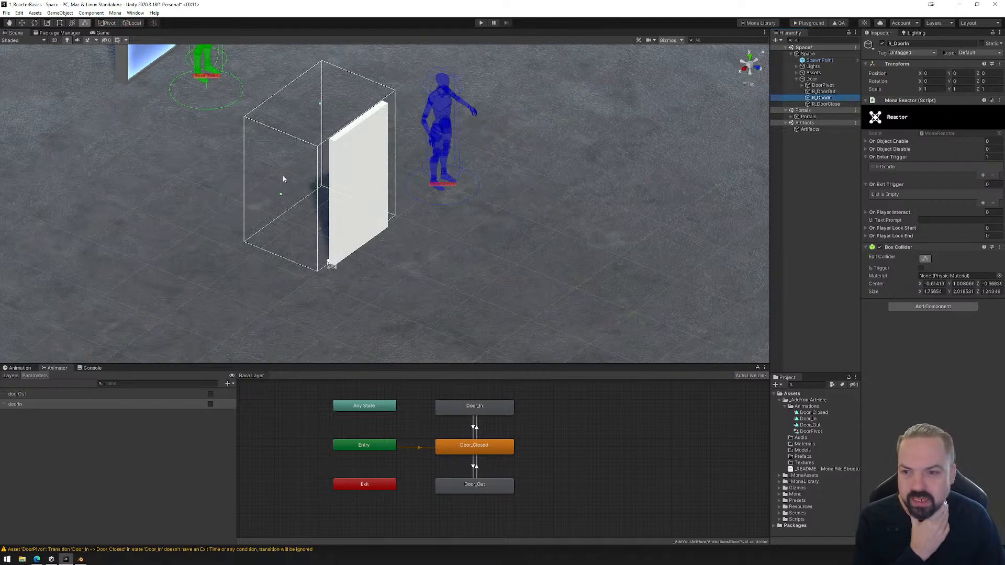
{"action": "left_click", "coordinate": [826, 104]}
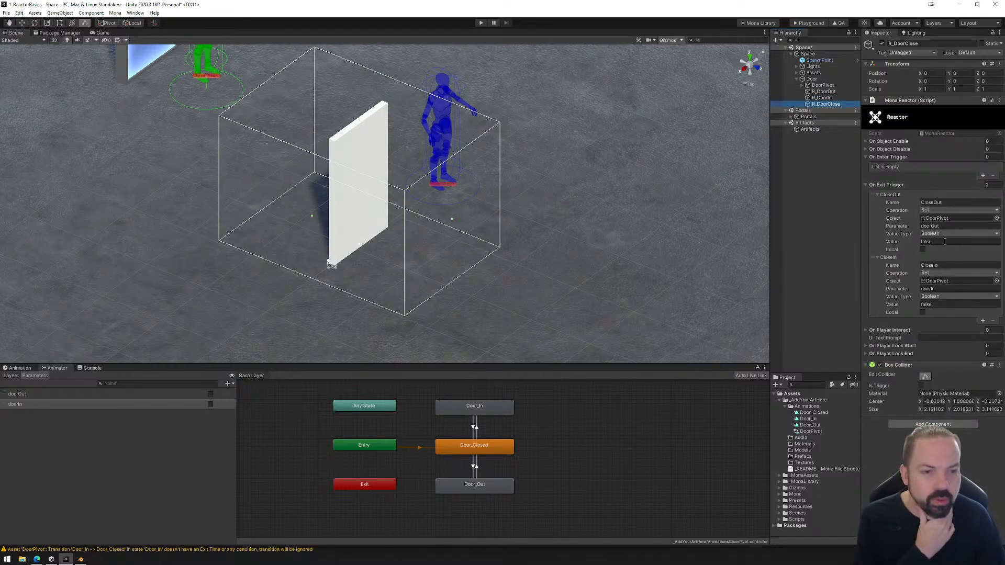
{"action": "left_click", "coordinate": [888, 157]}
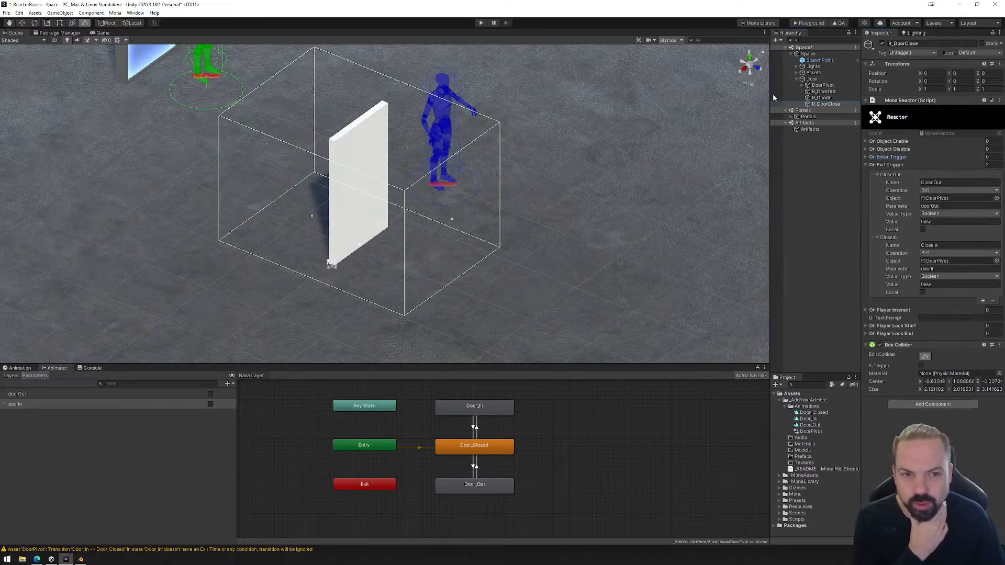
{"action": "left_click", "coordinate": [826, 104]}
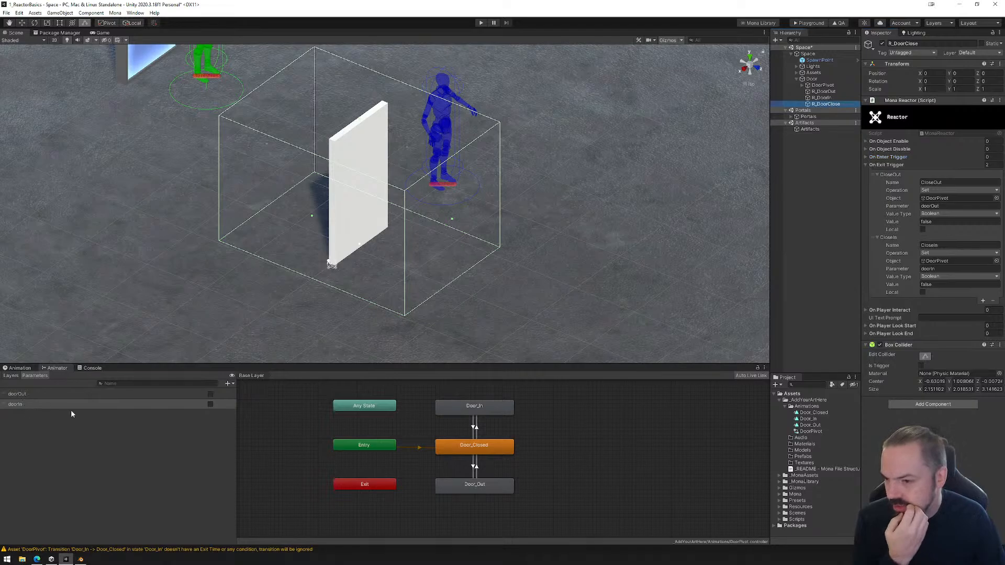
Save the scene, build the playground files and load the PlaygroundFiles export into the Mona Playground in the browser.
{"action": "left_click", "coordinate": [7, 13]}
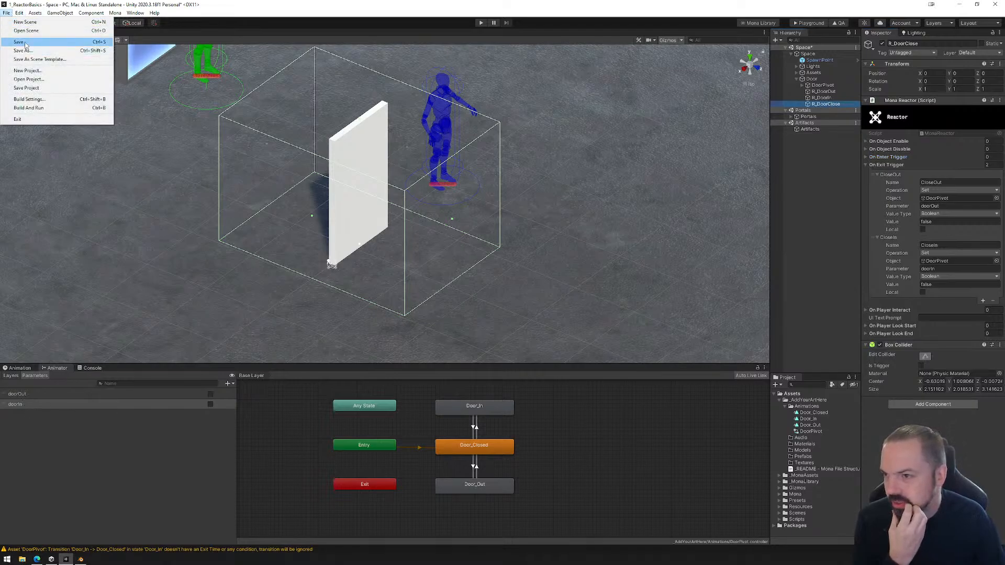
{"action": "left_click", "coordinate": [25, 43]}
{"action": "left_click", "coordinate": [808, 23]}
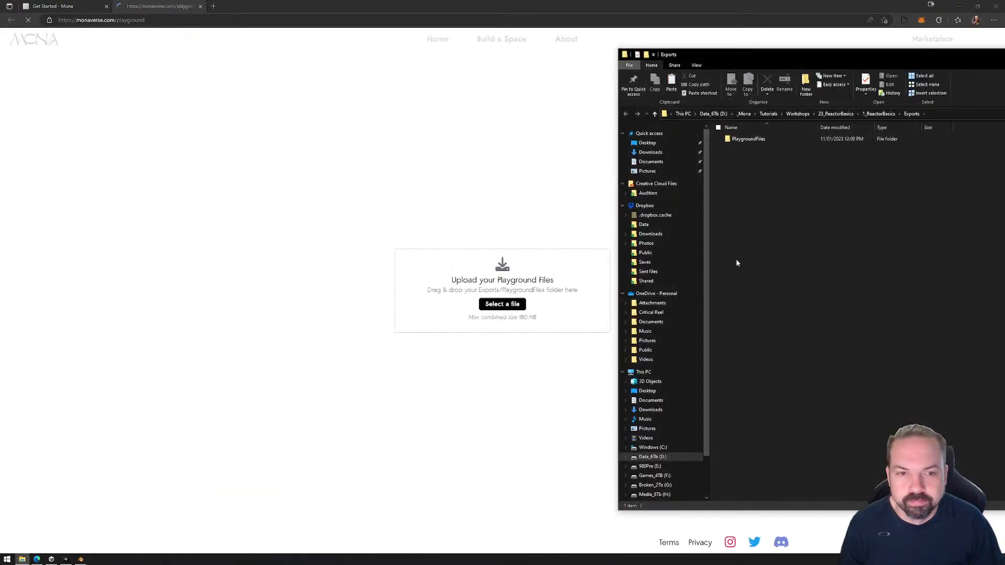
{"action": "left_click_drag", "start_coordinate": [748, 138], "coordinate": [443, 303]}
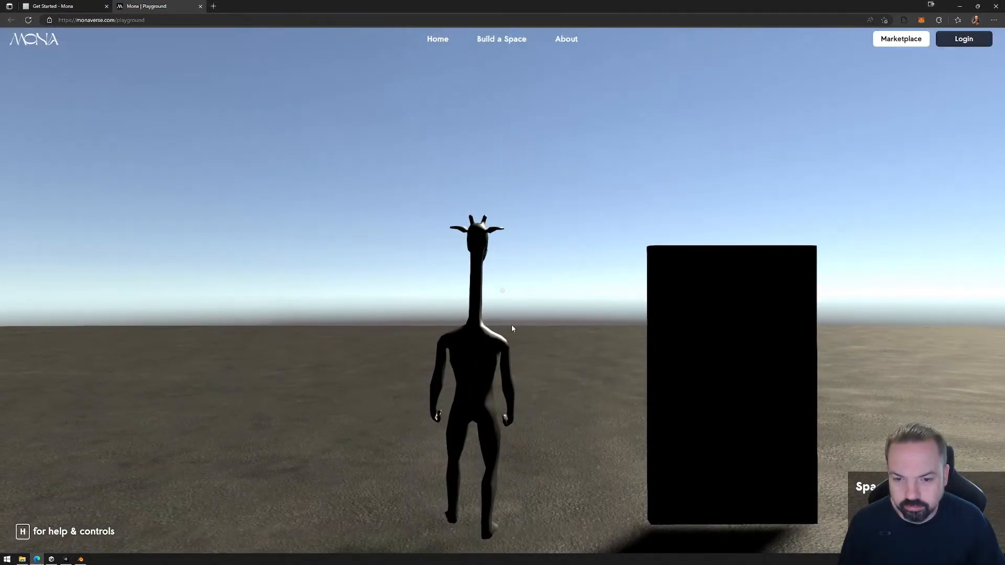
Walk the avatar around to the door's light-coloured side and pass through it to test how it opens.
{"action": "left_click", "coordinate": [511, 325]}
{"action": "key", "text": "a"}
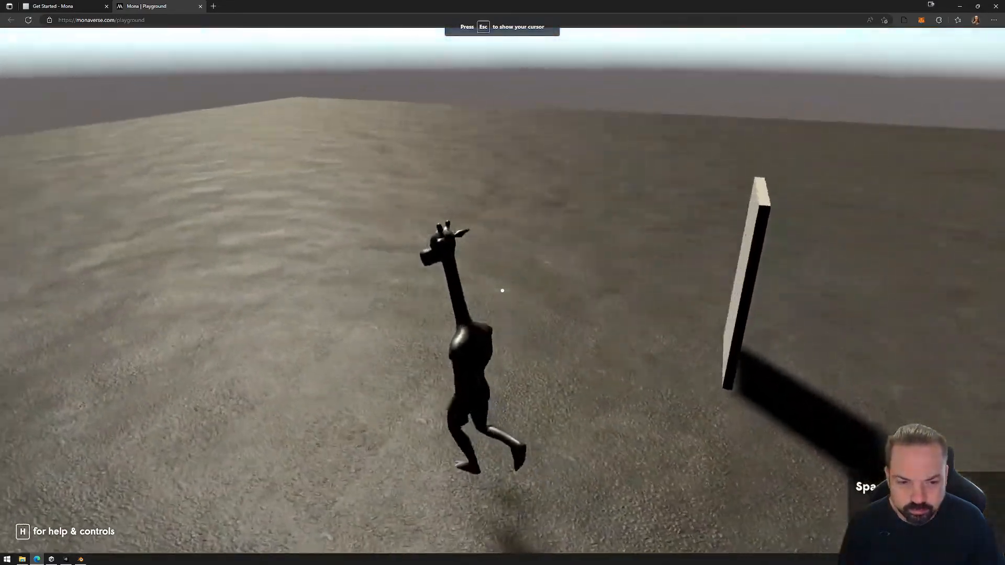
{"action": "key", "text": "s"}
{"action": "key", "text": "a"}
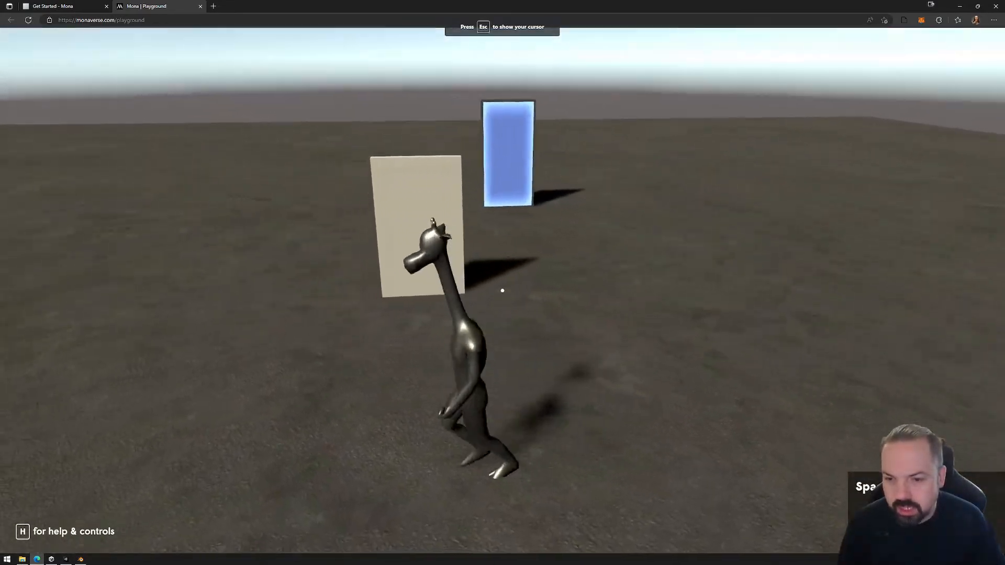
{"action": "key", "text": "w"}
{"action": "key", "text": "w"}
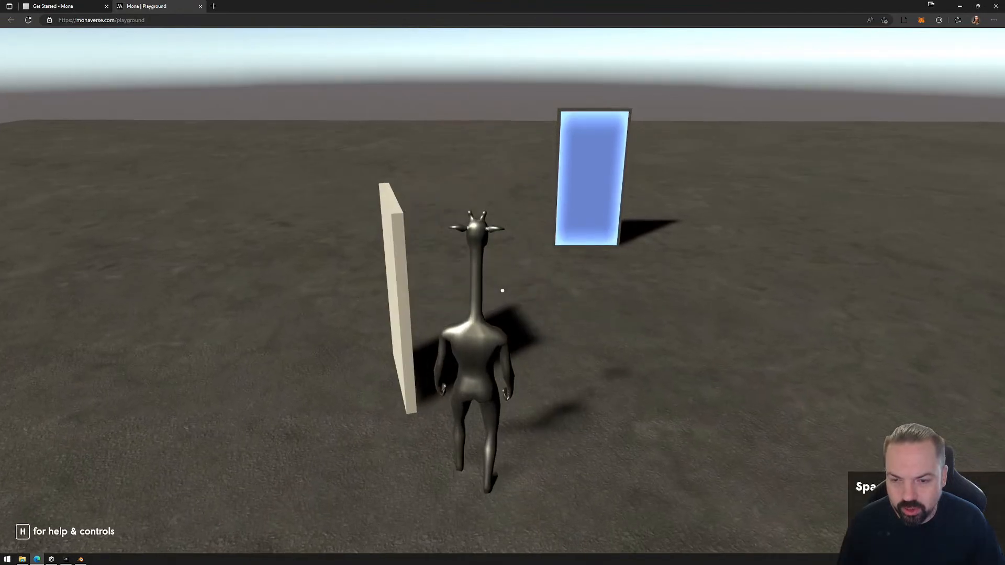
{"action": "key", "text": "d"}
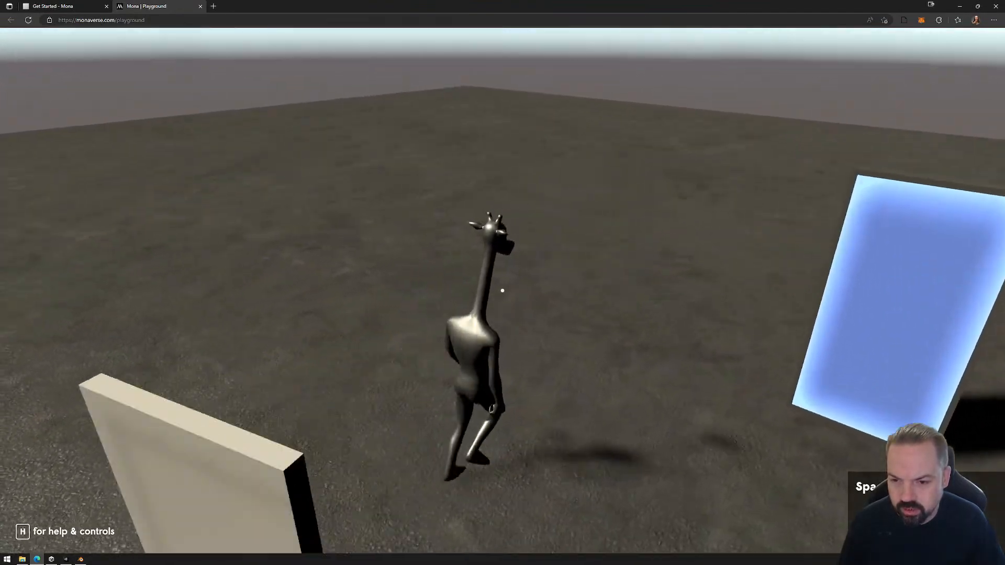
Walk the avatar back through the door from the portal side to test the opposite swing.
{"action": "key", "text": "w"}
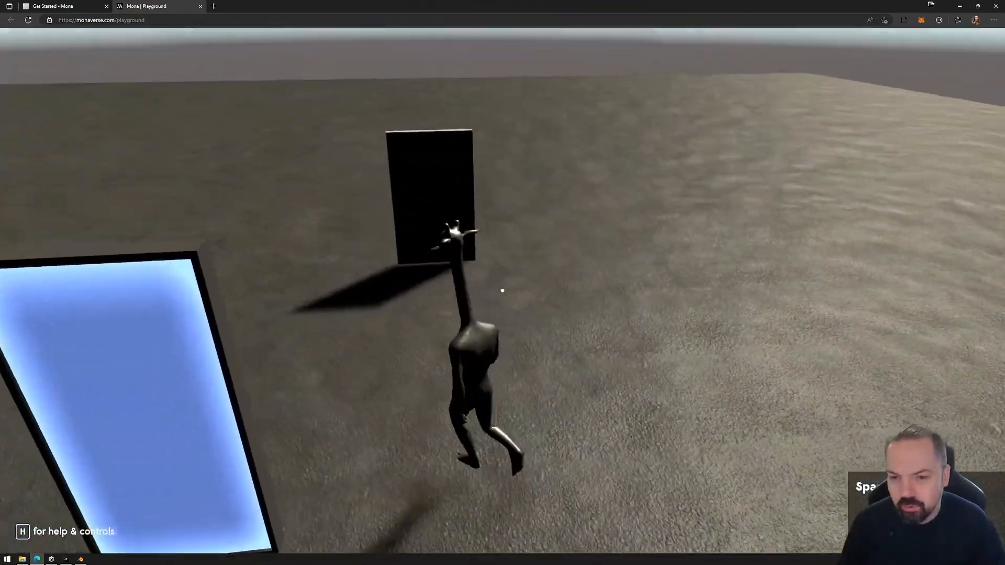
{"action": "key", "text": "w"}
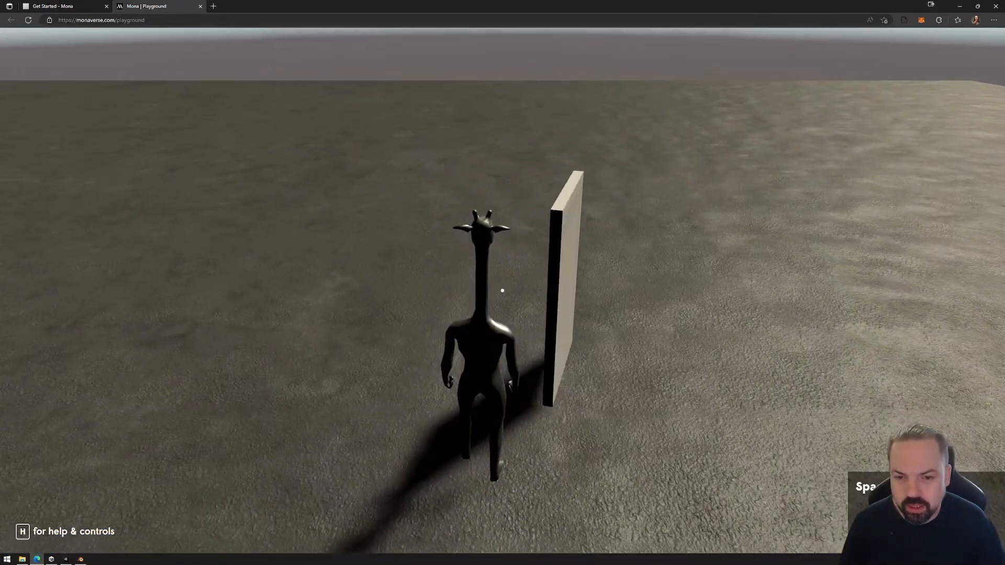
{"action": "key", "text": "a"}
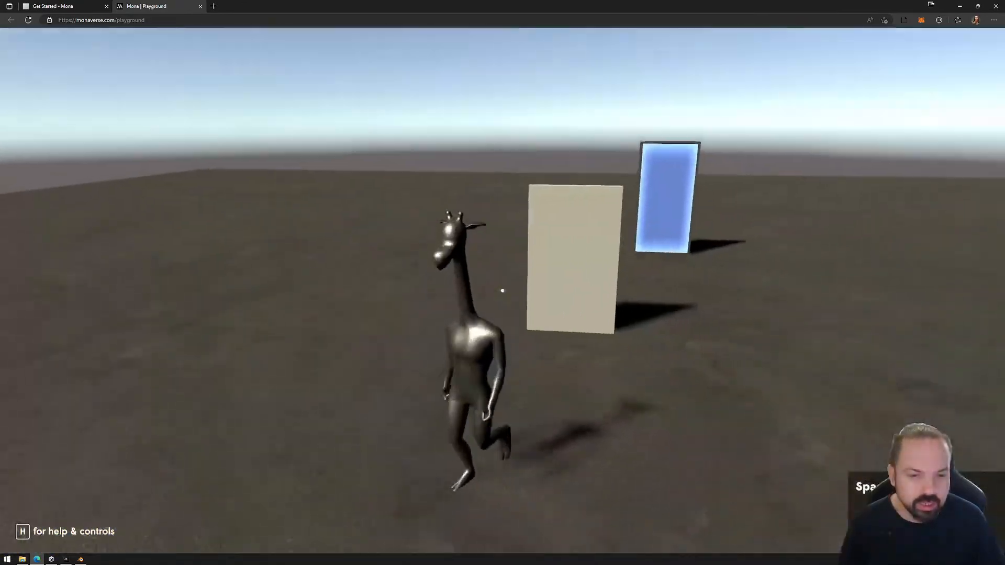
Walk through the door from its light-coloured side once more and circle back to retest opening and closing.
{"action": "key", "text": "d"}
{"action": "key", "text": "w"}
{"action": "key", "text": "w"}
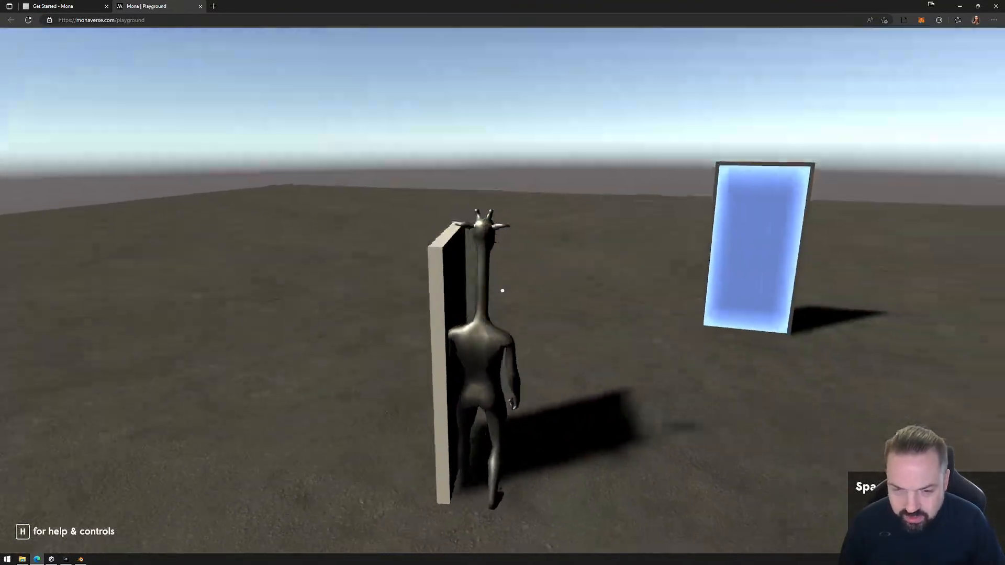
{"action": "key", "text": "w"}
{"action": "key", "text": "w"}
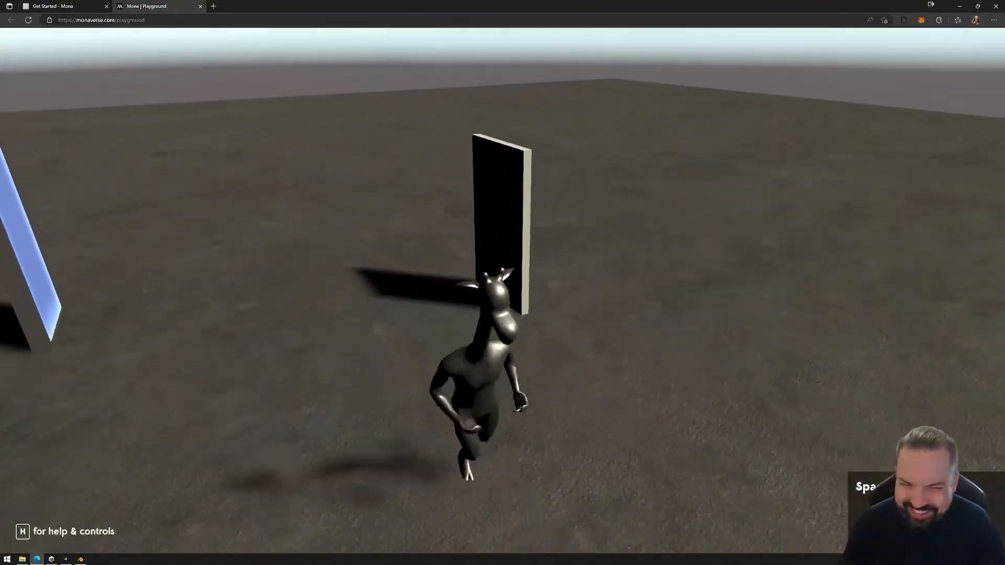
{"action": "key", "text": "w"}
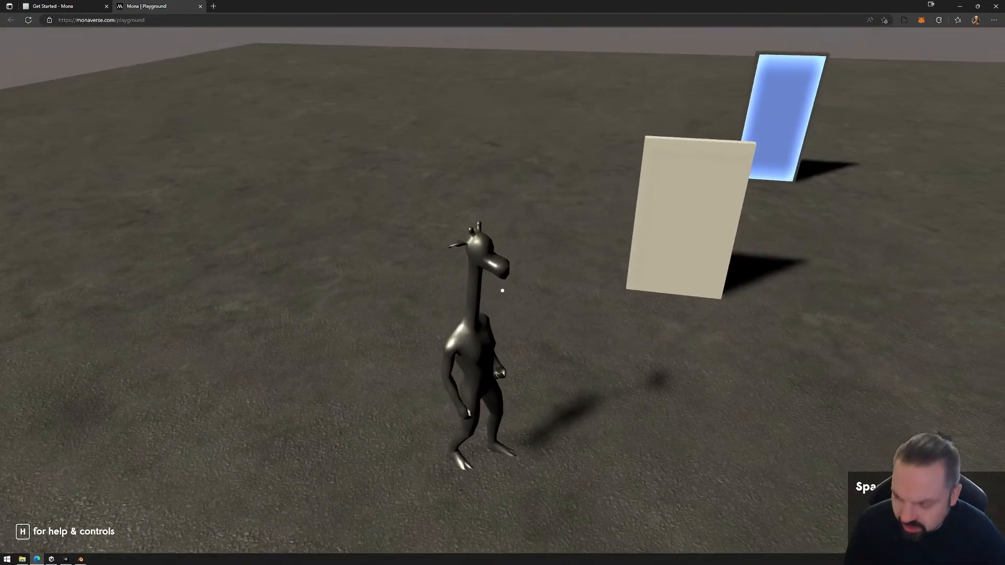
Leave the playground and permanently delete the PlaygroundFiles folder from the project's Exports folder.
{"action": "key", "text": "Escape"}
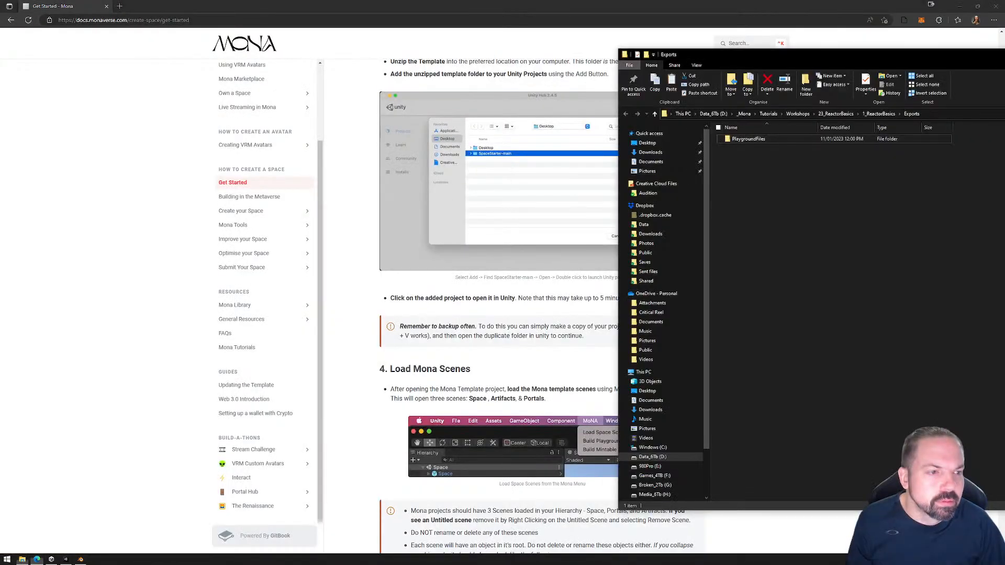
{"action": "left_click", "coordinate": [764, 140]}
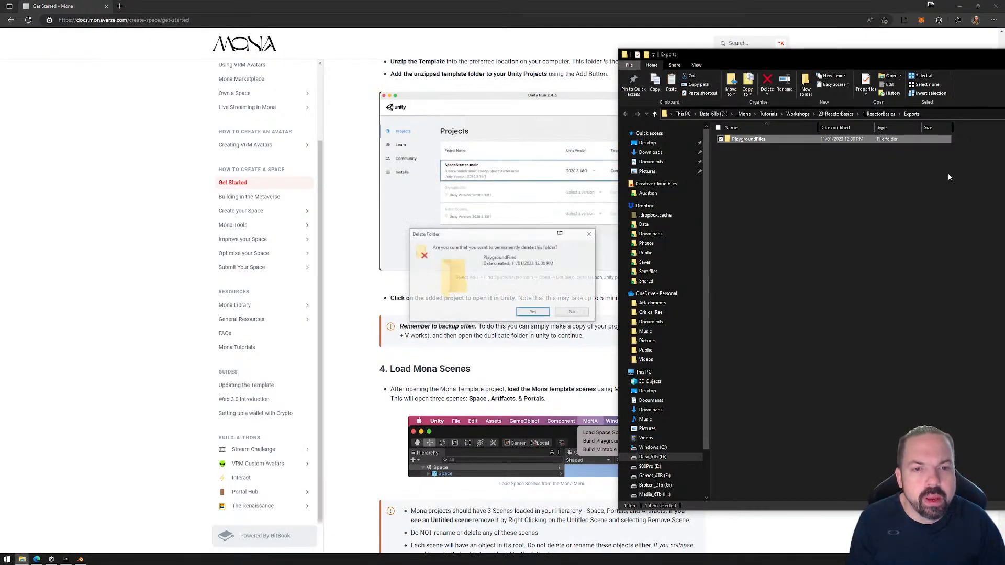
{"action": "key", "text": "Delete"}
{"action": "left_click", "coordinate": [347, 293]}
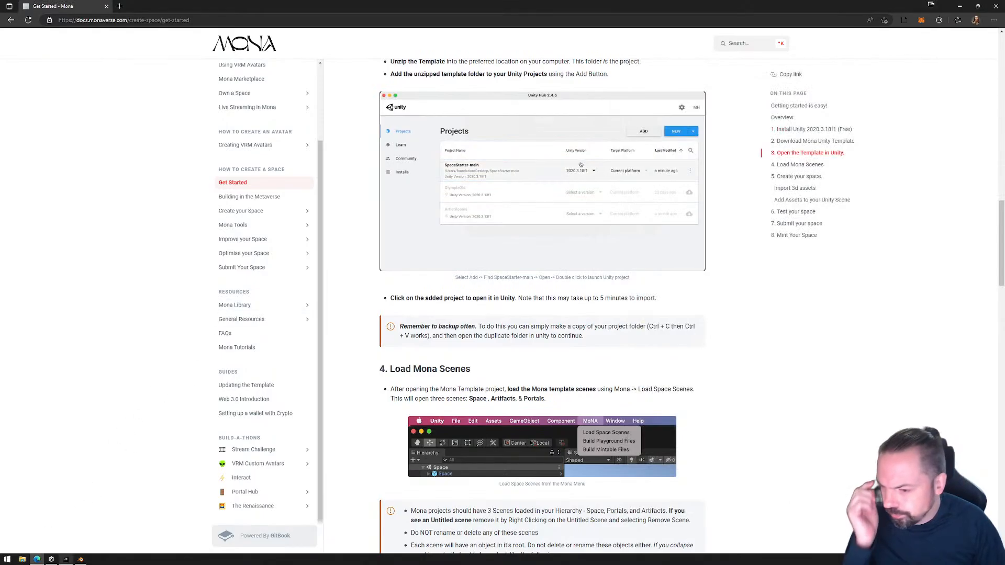
Return to Unity and examine how DoorAsset sits under DoorPivot in the door hierarchy.
{"action": "left_click", "coordinate": [81, 559]}
{"action": "left_click", "coordinate": [66, 560]}
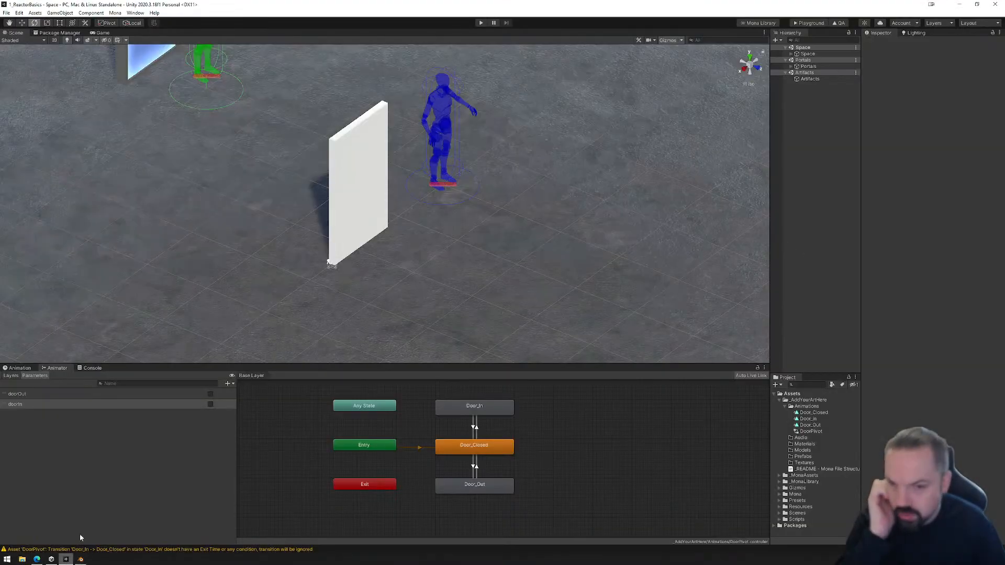
{"action": "left_click", "coordinate": [353, 192]}
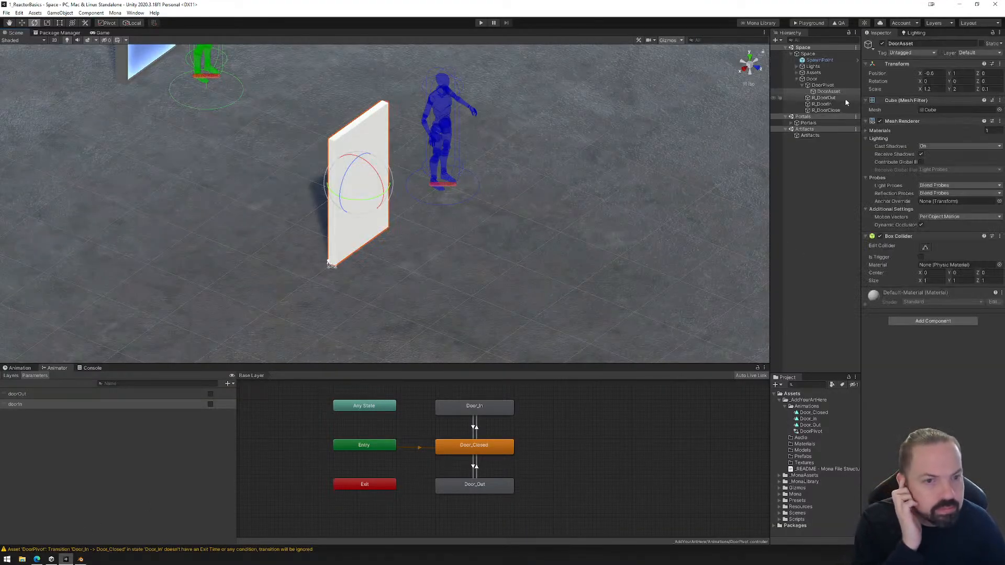
{"action": "left_click", "coordinate": [831, 92]}
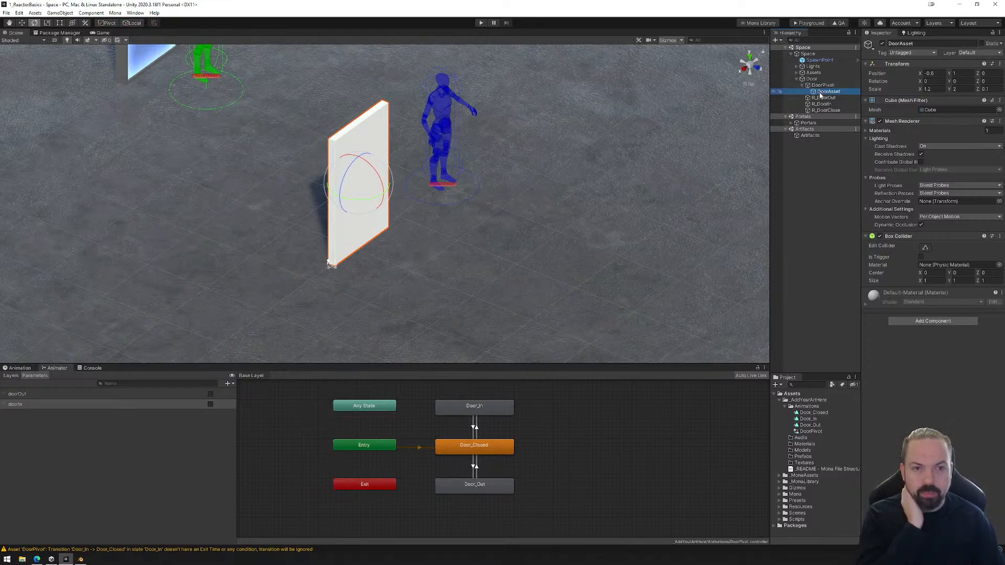
{"action": "left_click", "coordinate": [821, 85]}
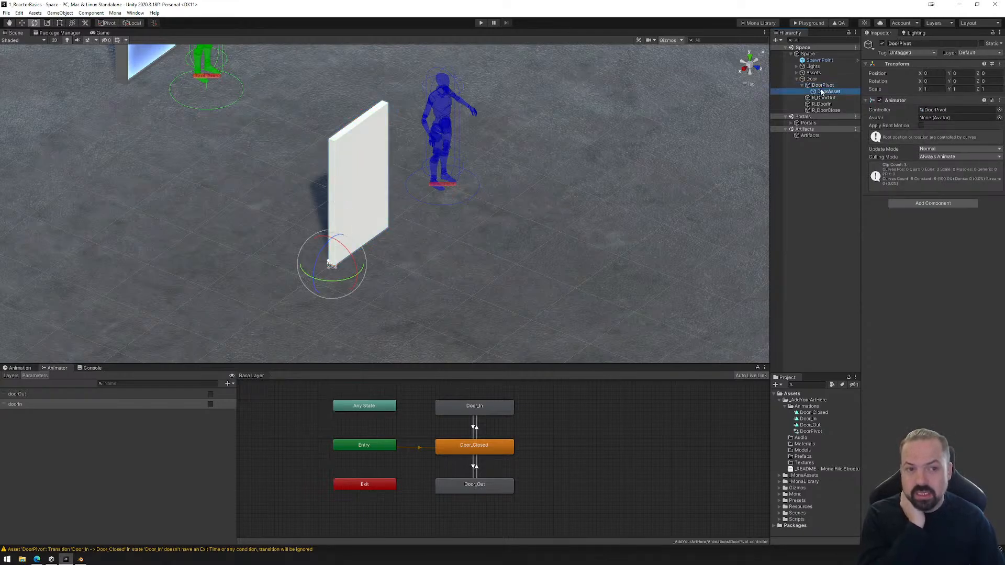
{"action": "left_click", "coordinate": [828, 92]}
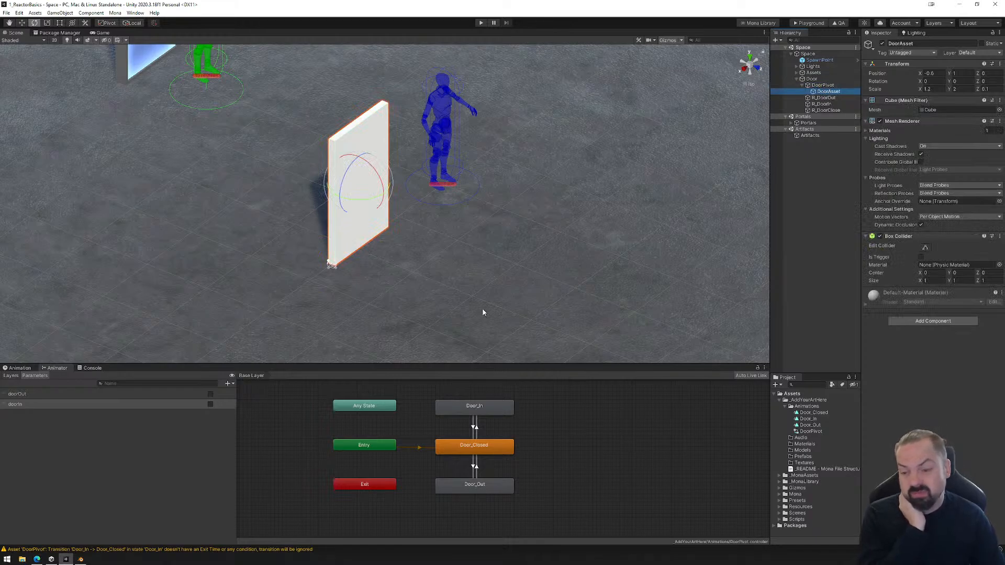
Switch to Blender, enter Edit Mode on the door mesh and select its two large opposite faces.
{"action": "left_click", "coordinate": [81, 560]}
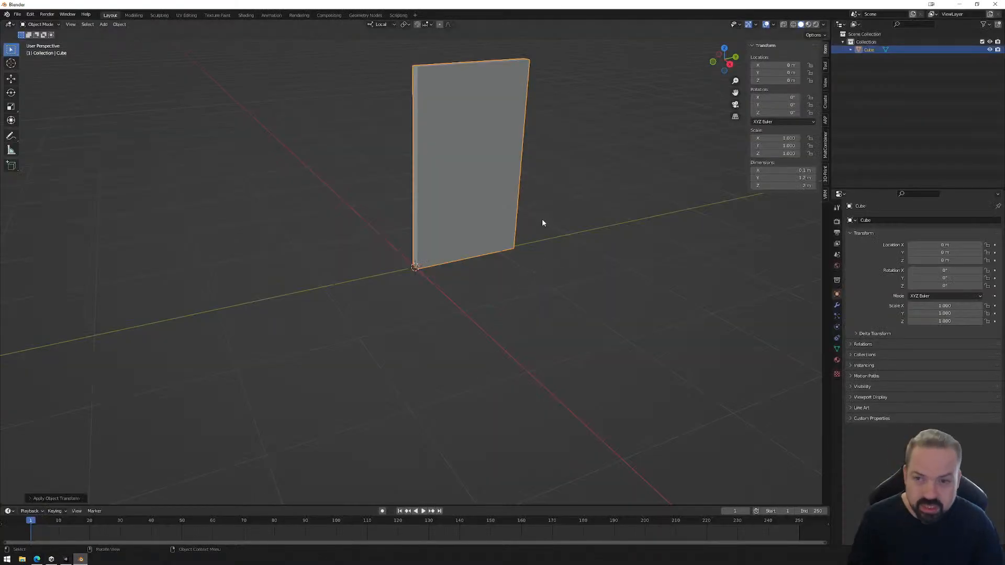
{"action": "middle_click_drag", "start_coordinate": [524, 230], "coordinate": [609, 255]}
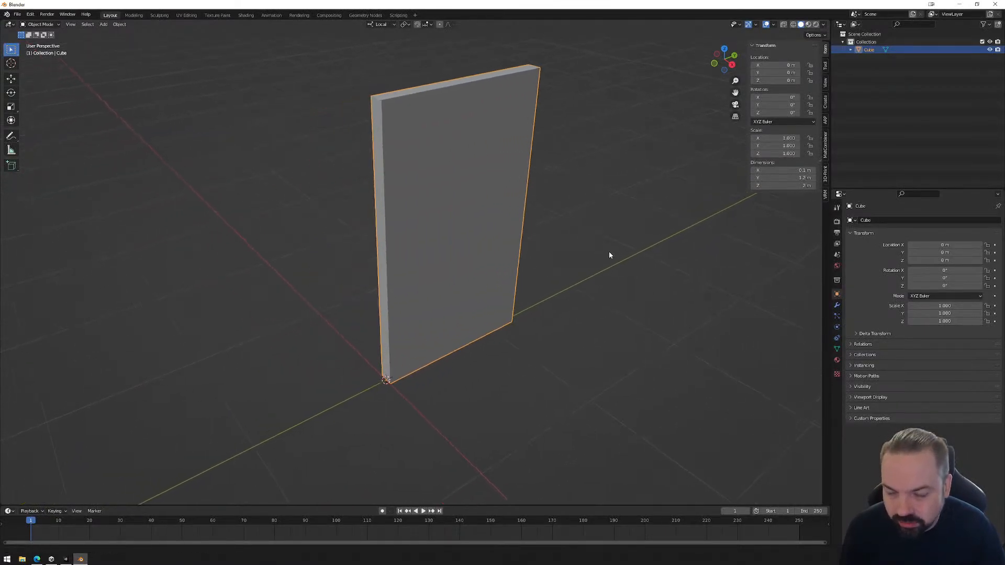
{"action": "key", "text": "Tab"}
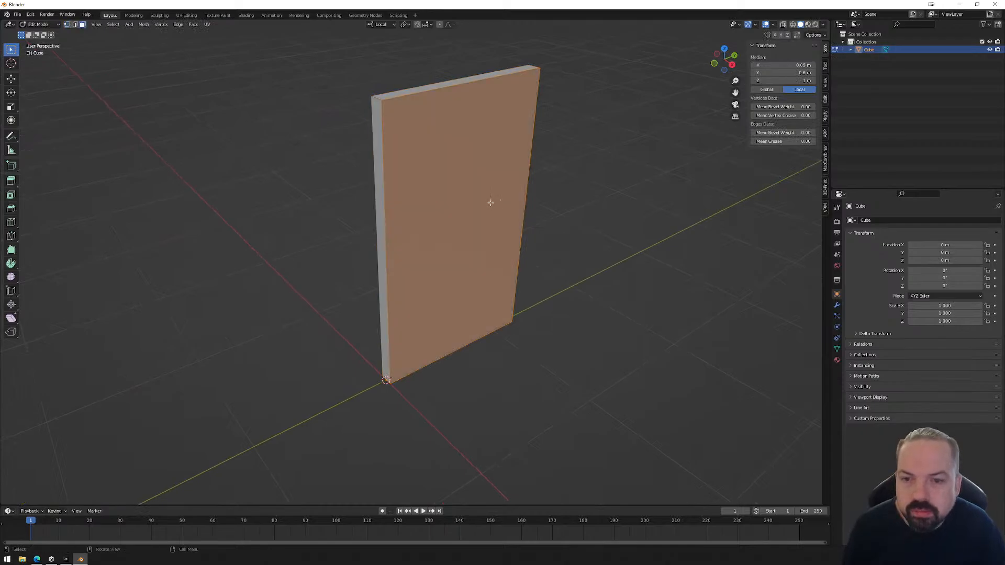
{"action": "middle_click_drag", "start_coordinate": [489, 202], "coordinate": [456, 213]}
{"action": "middle_click_drag", "start_coordinate": [581, 228], "coordinate": [154, 237]}
{"action": "left_click", "coordinate": [469, 221], "text": "shift"}
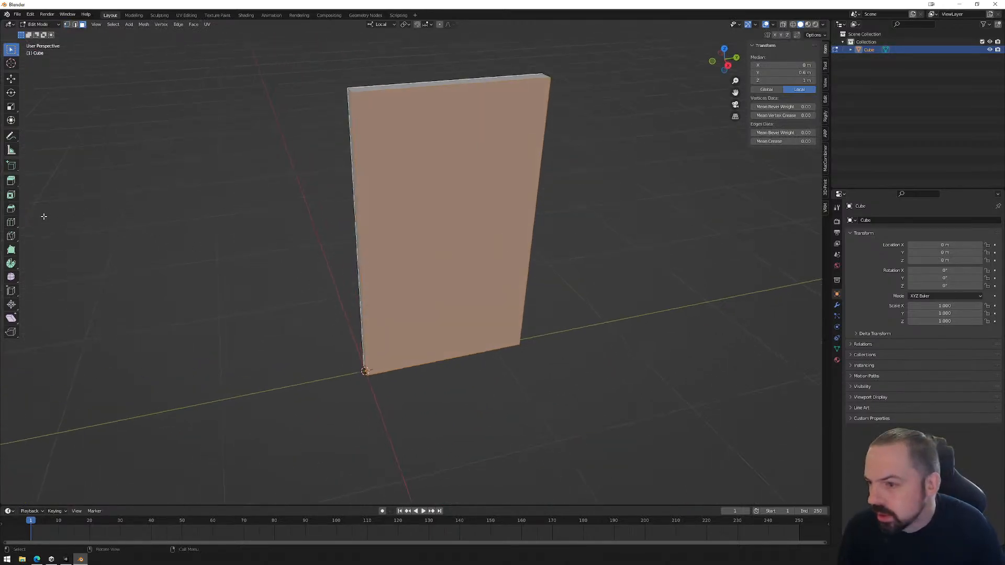
Inset both large door faces to form a narrow border, and extrude them inward along their normals as recessed panels.
{"action": "left_click", "coordinate": [11, 195]}
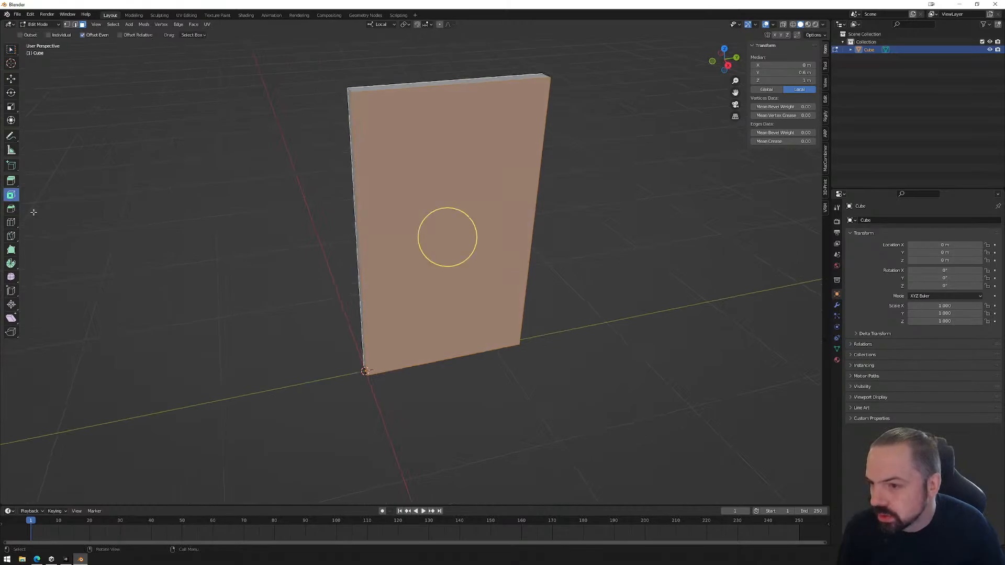
{"action": "left_click_drag", "start_coordinate": [469, 261], "coordinate": [451, 252]}
{"action": "left_click", "coordinate": [15, 181]}
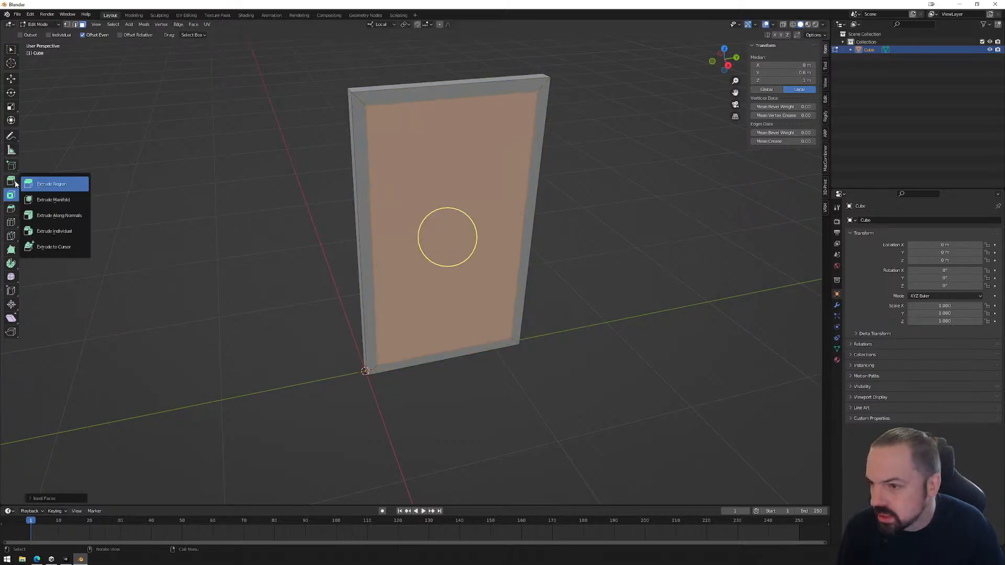
{"action": "left_click", "coordinate": [56, 218]}
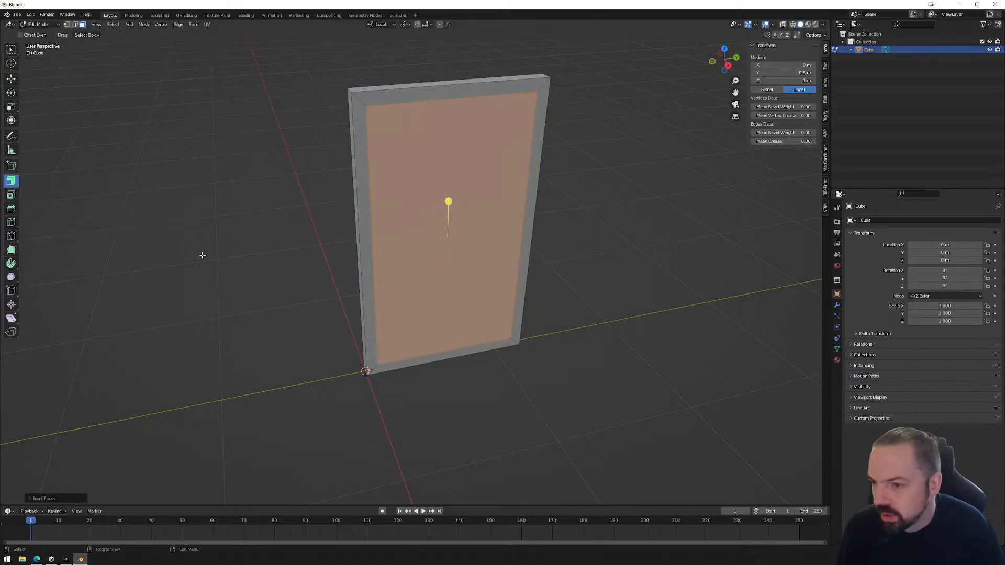
{"action": "left_click_drag", "start_coordinate": [449, 201], "coordinate": [447, 206]}
{"action": "mouse_move", "coordinate": [400, 292]}
{"action": "middle_mouse_down"}
{"action": "mouse_move", "coordinate": [498, 292]}
{"action": "mouse_move", "coordinate": [385, 284]}
{"action": "middle_mouse_up"}
{"action": "left_click", "coordinate": [617, 234]}
{"action": "middle_click_drag", "start_coordinate": [445, 253], "coordinate": [487, 259]}
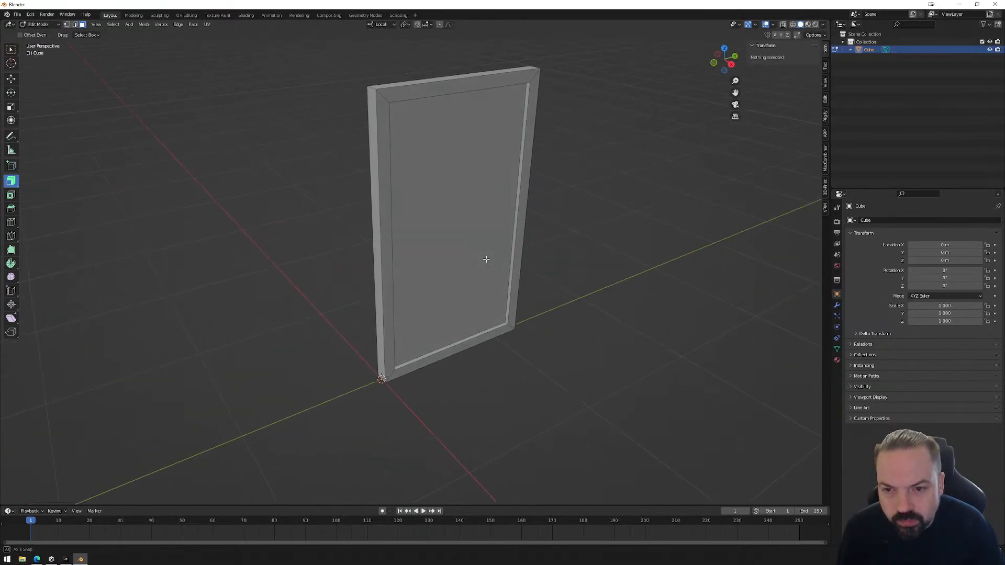
Duplicate the recessed panel face on the door's front and place the copy toward the door's free edge.
{"action": "left_click", "coordinate": [732, 64]}
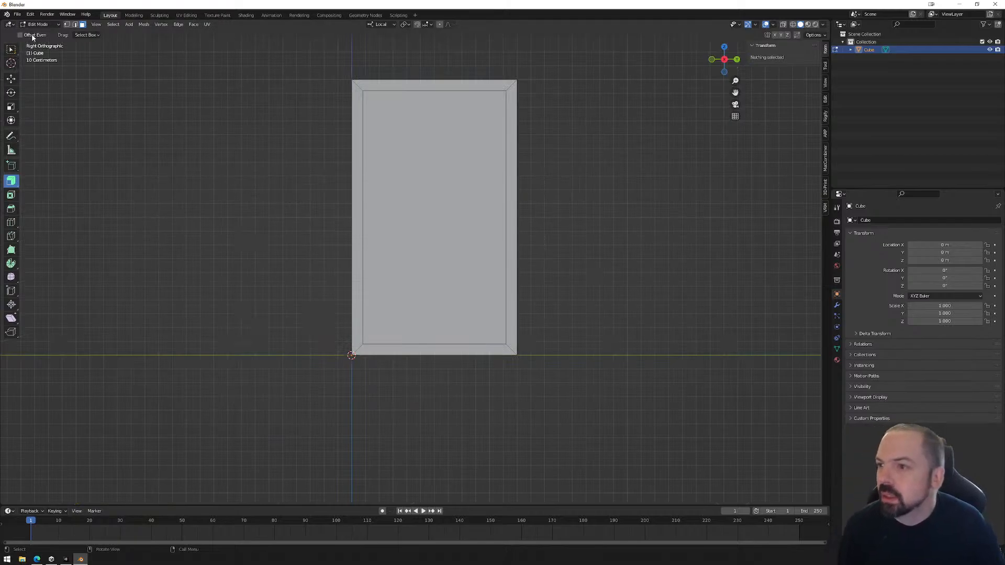
{"action": "left_click", "coordinate": [454, 204]}
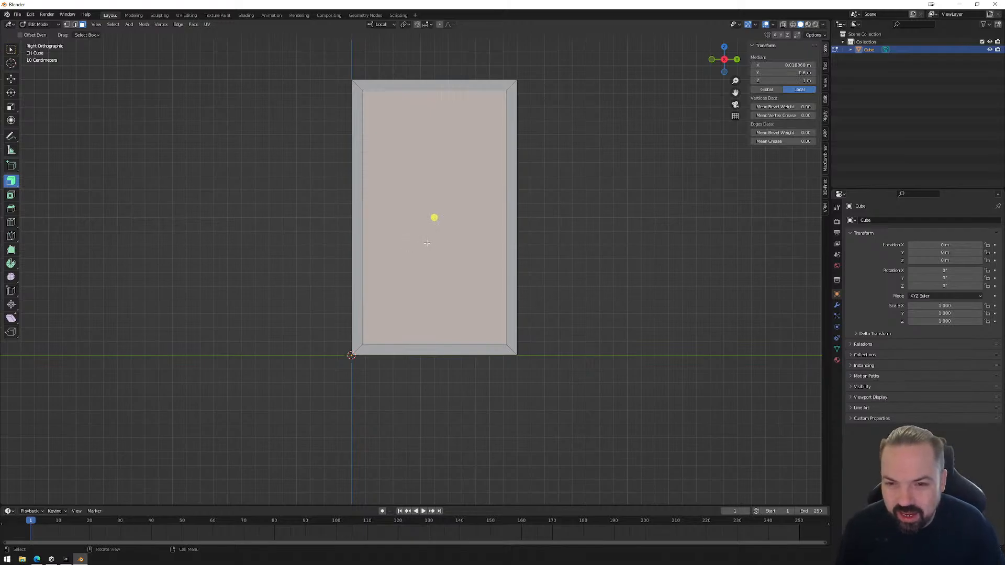
{"action": "key", "text": "shift+d"}
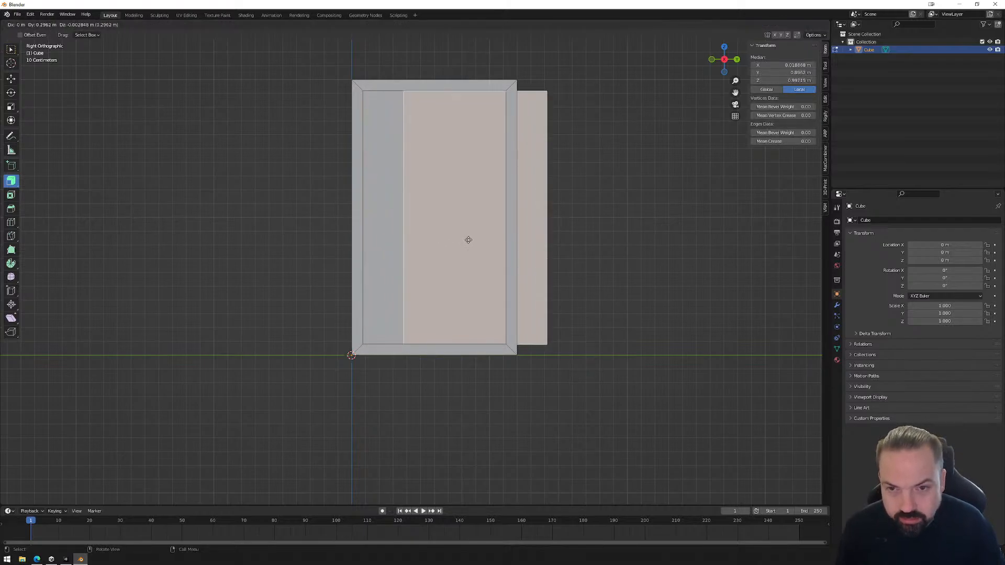
{"action": "left_click", "coordinate": [467, 240]}
Scale the duplicated face to about 0.14 and narrow it along local Y into a slim vertical handle strip.
{"action": "key", "text": "s"}
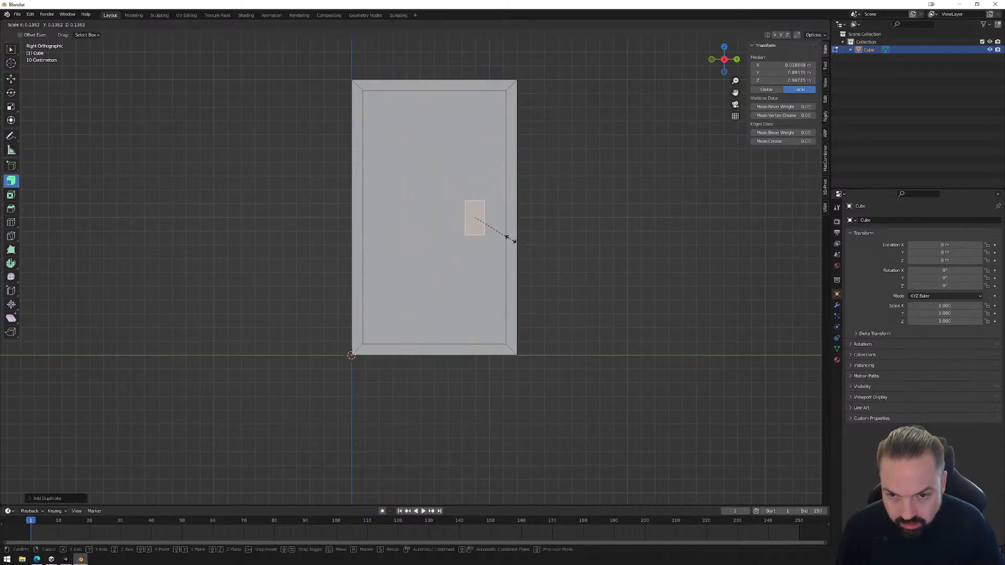
{"action": "left_click", "coordinate": [508, 235]}
{"action": "key", "text": "s"}
{"action": "key", "text": "x"}
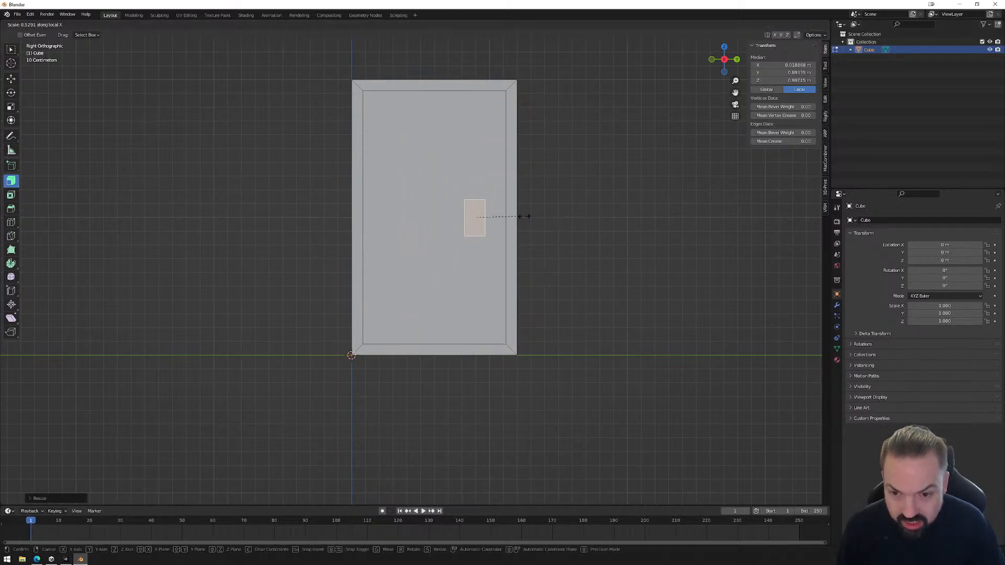
{"action": "key", "text": "y"}
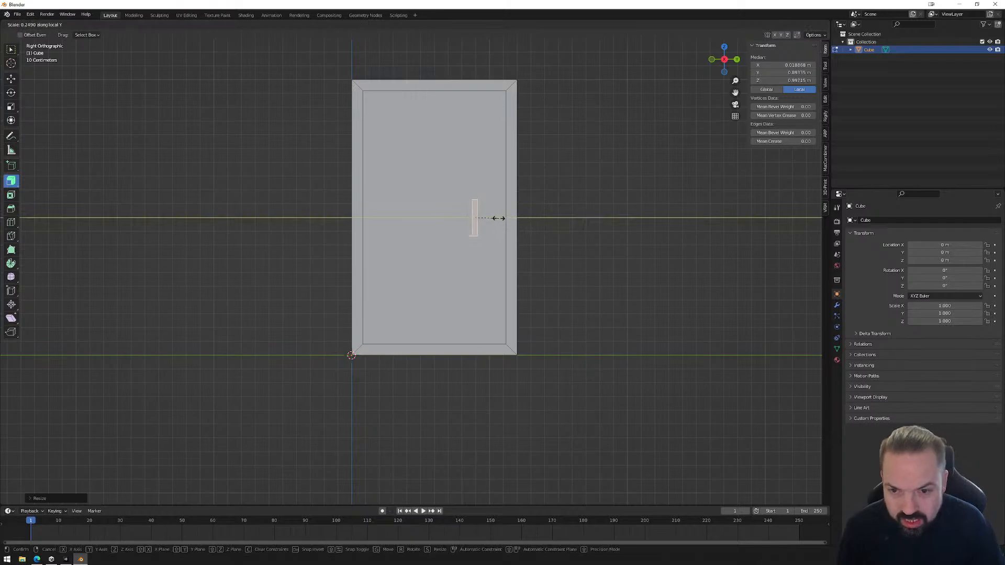
{"action": "left_click", "coordinate": [492, 219]}
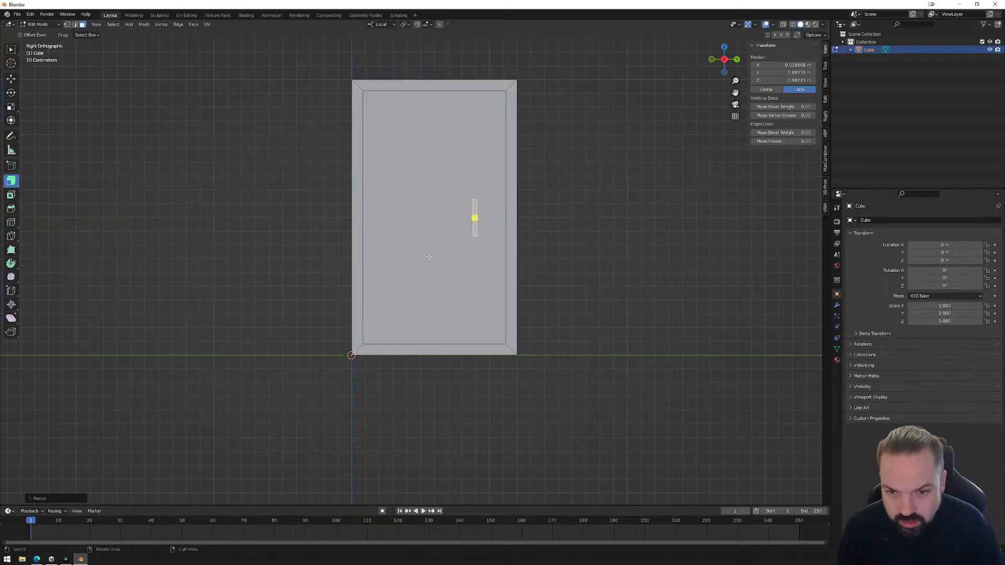
Move the handle strip about 0.1 m out from the panel along local X and extrude it about 0.015 m toward the door.
{"action": "middle_click_drag", "start_coordinate": [492, 219], "coordinate": [521, 222]}
{"action": "scroll", "coordinate": [496, 255], "scroll_direction": "up", "scroll_amount": 3}
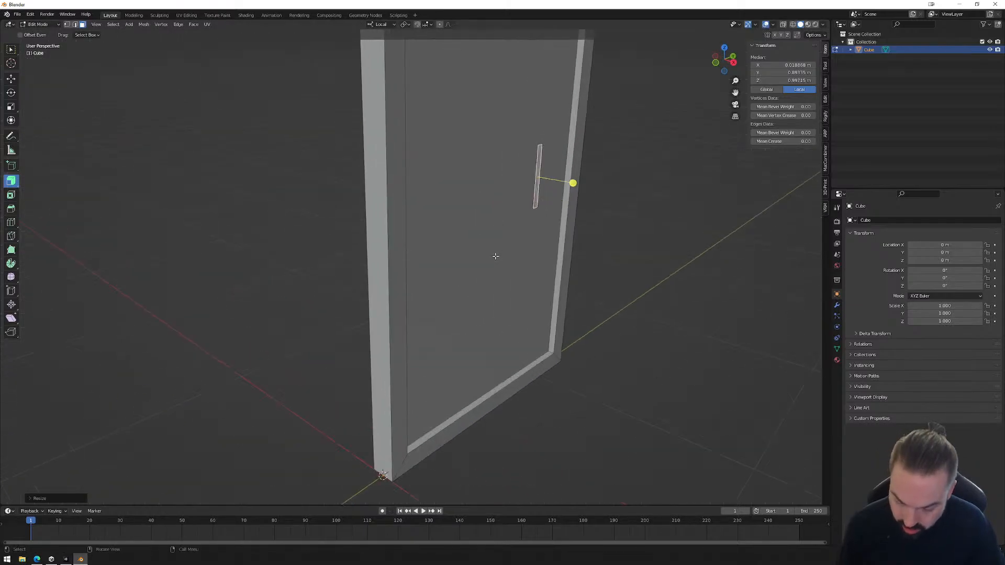
{"action": "key", "text": "g"}
{"action": "key", "text": "x"}
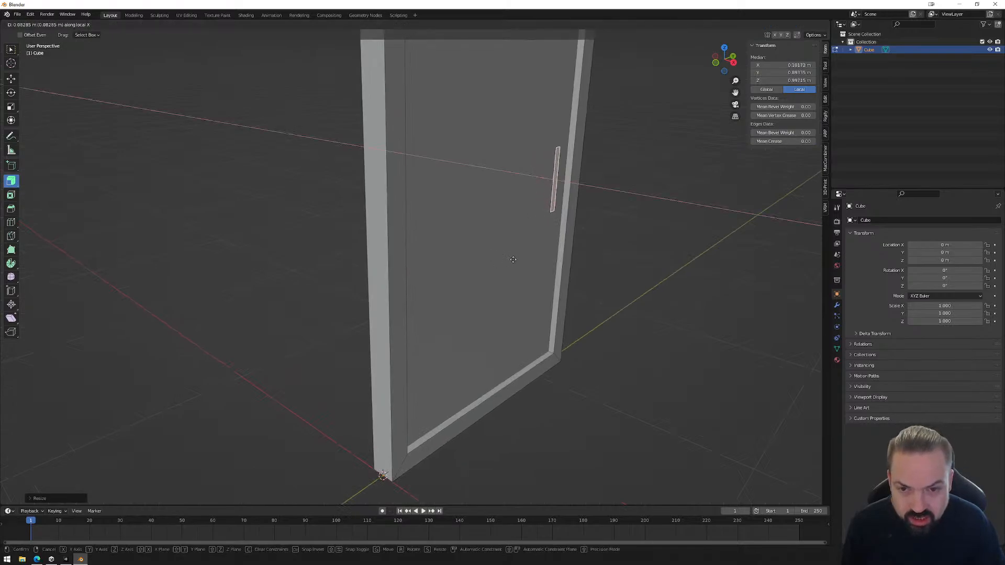
{"action": "key", "text": "Return"}
{"action": "scroll", "coordinate": [574, 213], "scroll_direction": "up", "scroll_amount": 4}
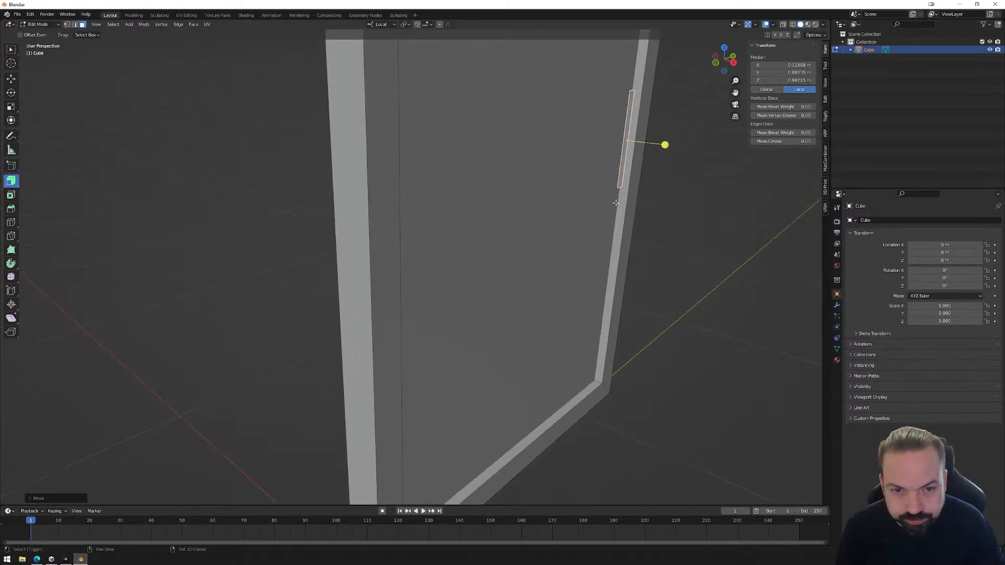
{"action": "key", "text": "e"}
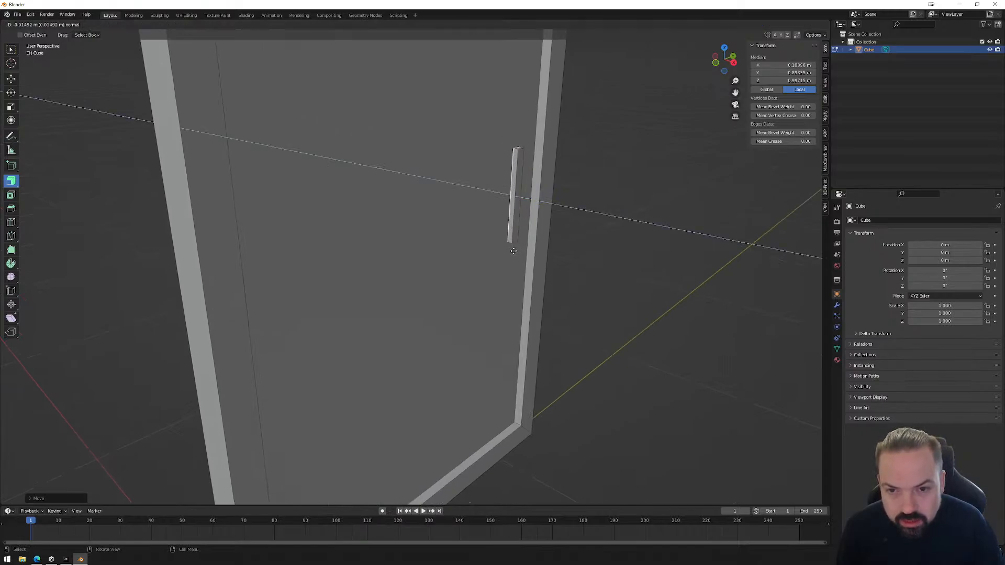
{"action": "left_click", "coordinate": [513, 251]}
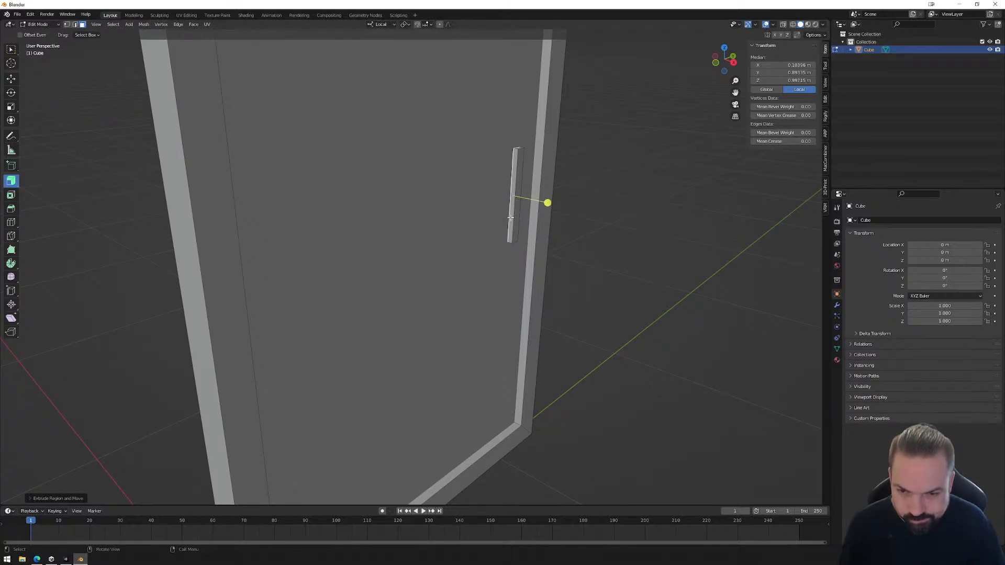
Add two horizontal loop cuts around the handle bar and spread them along local Z close to its ends.
{"action": "key", "text": "ctrl+r"}
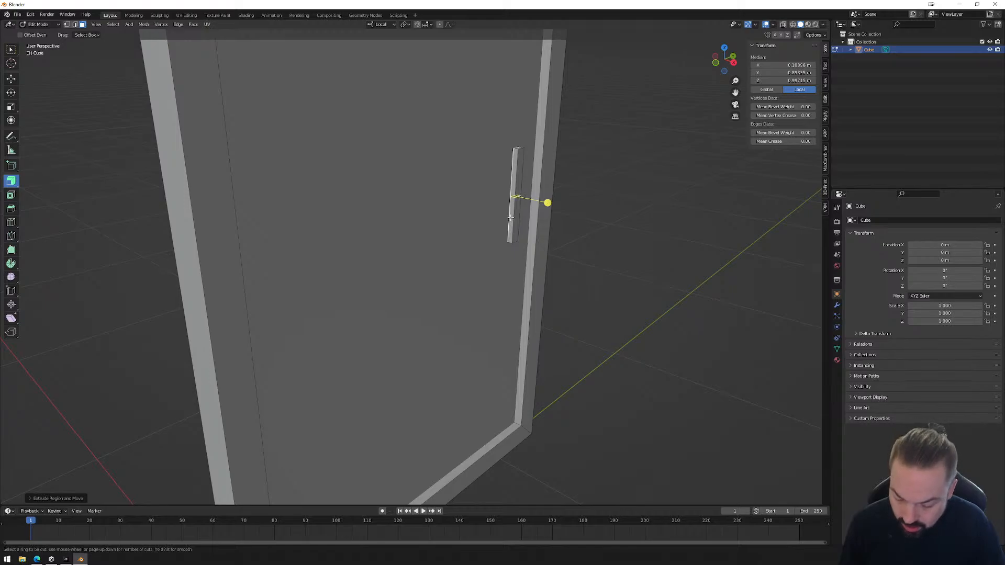
{"action": "scroll", "coordinate": [510, 217], "scroll_direction": "up", "scroll_amount": 1}
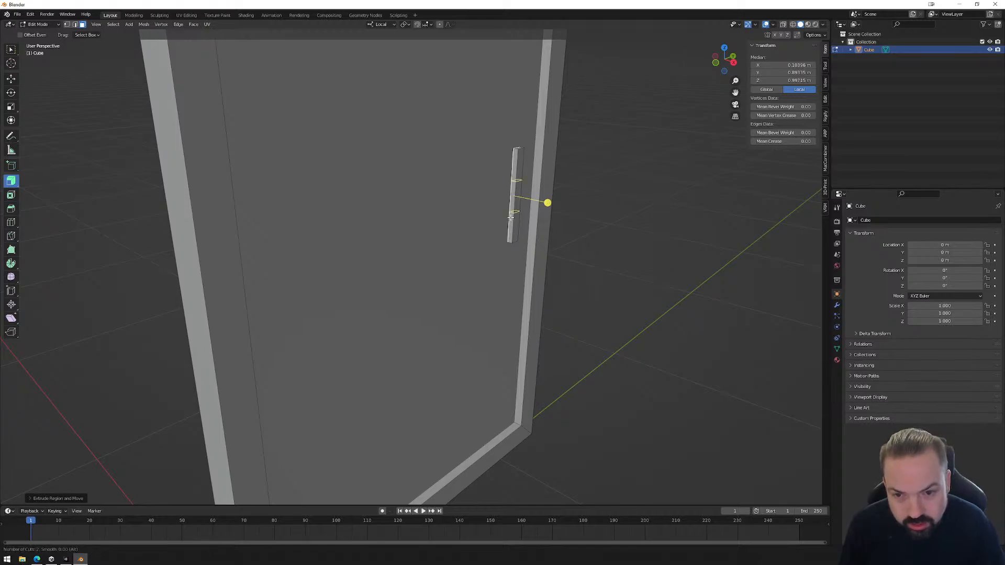
{"action": "left_click", "coordinate": [511, 217]}
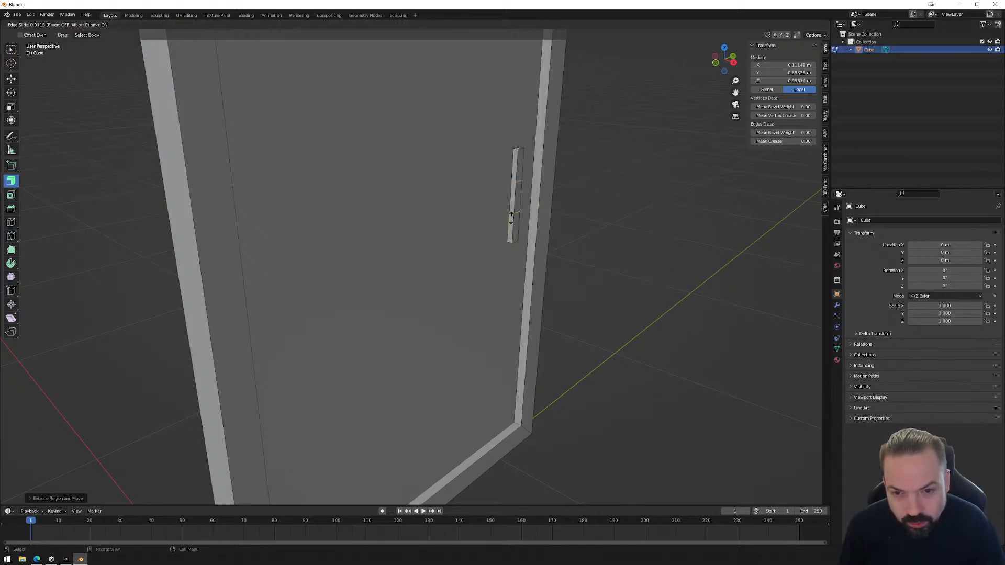
{"action": "left_click", "coordinate": [512, 218]}
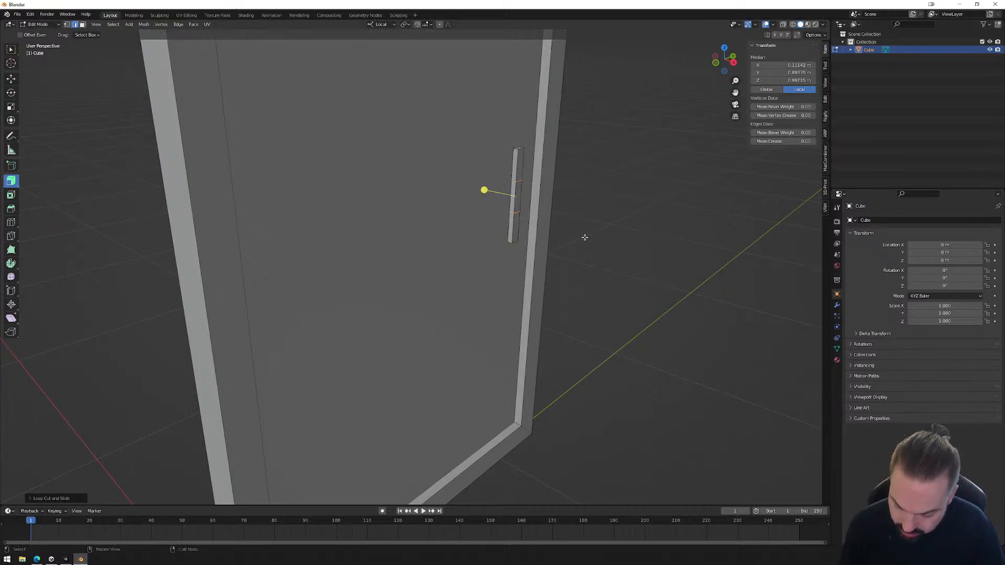
{"action": "key", "text": "s"}
{"action": "key", "text": "z"}
{"action": "key", "text": "z"}
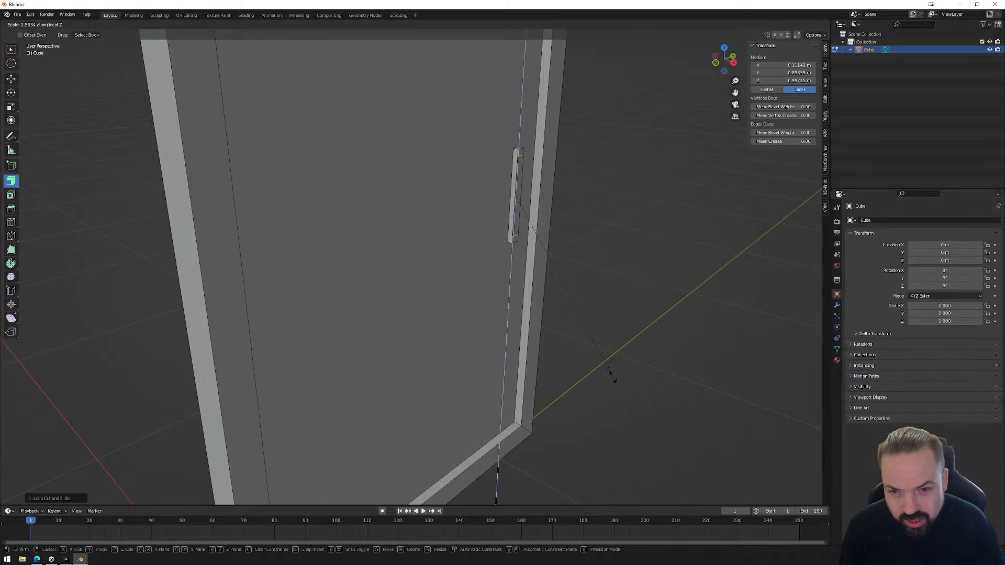
{"action": "left_click", "coordinate": [612, 376]}
Extrude the handle's two door-side end faces about 0.23 m through the door, and extrude them again about 0.016 m as corner blocks.
{"action": "middle_click_drag", "start_coordinate": [510, 216], "coordinate": [543, 229]}
{"action": "key", "text": "3"}
{"action": "middle_click_drag", "start_coordinate": [497, 152], "coordinate": [336, 194]}
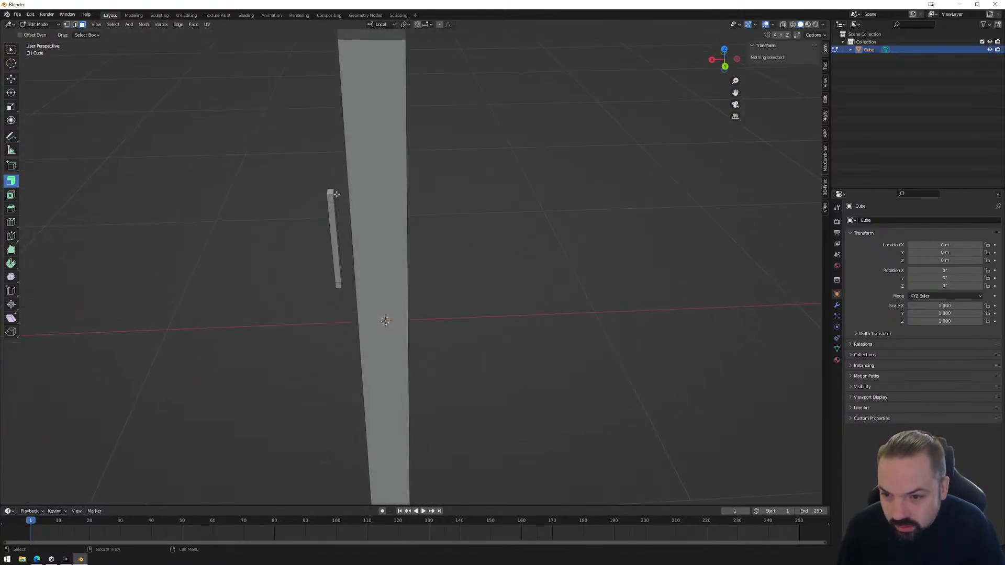
{"action": "left_click", "coordinate": [333, 196]}
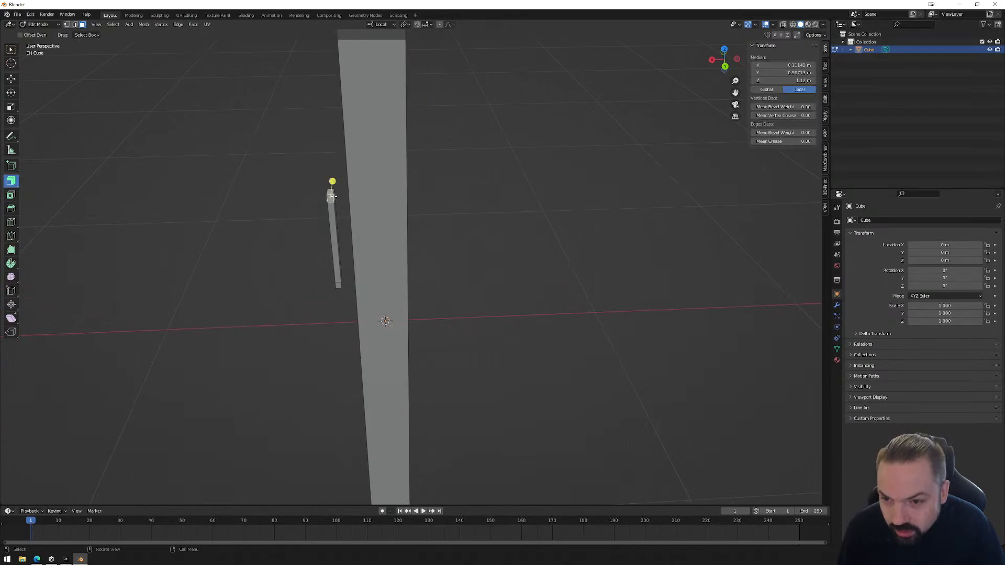
{"action": "left_click", "coordinate": [341, 283], "text": "shift"}
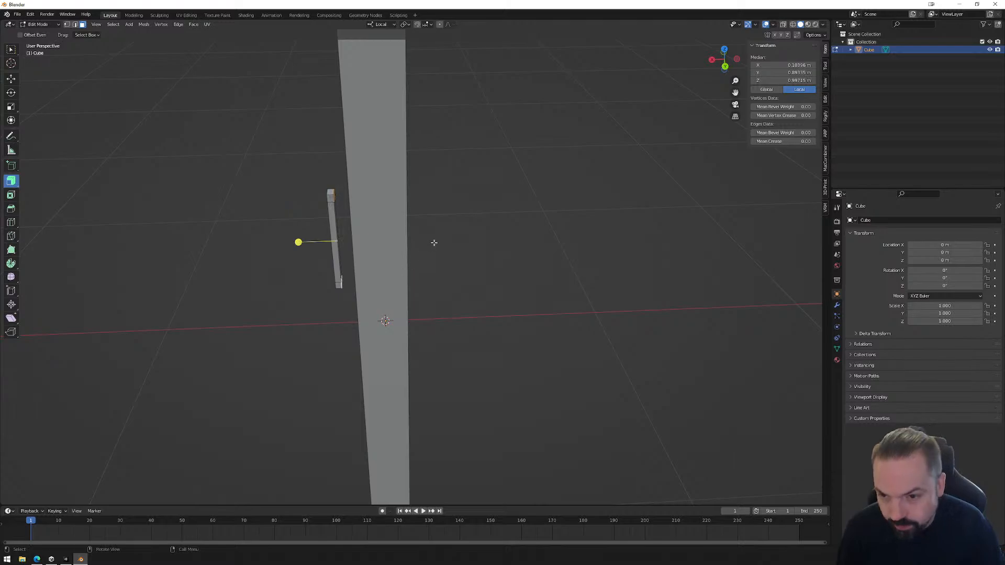
{"action": "key", "text": "e"}
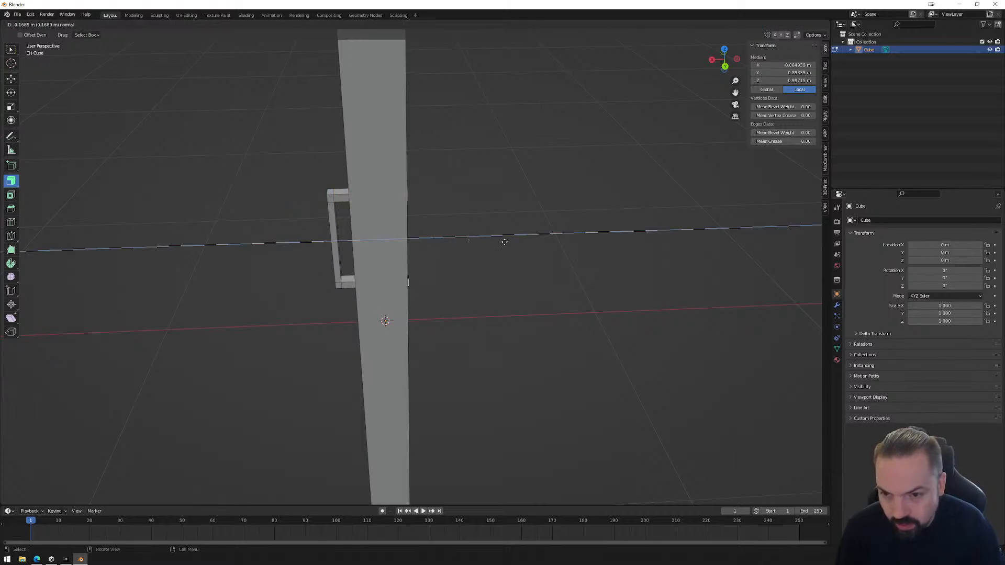
{"action": "left_click", "coordinate": [529, 243]}
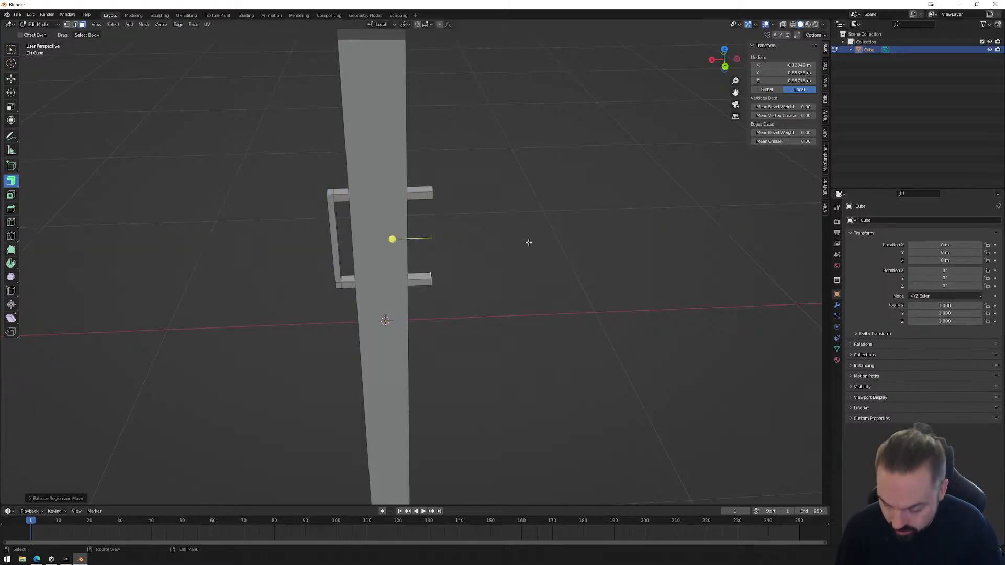
{"action": "key", "text": "e"}
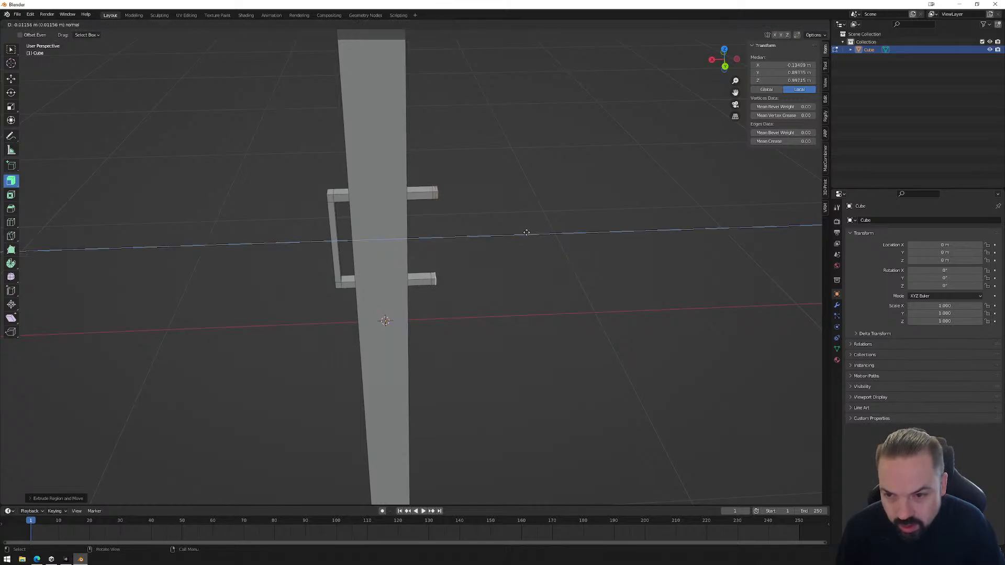
{"action": "left_click", "coordinate": [528, 232]}
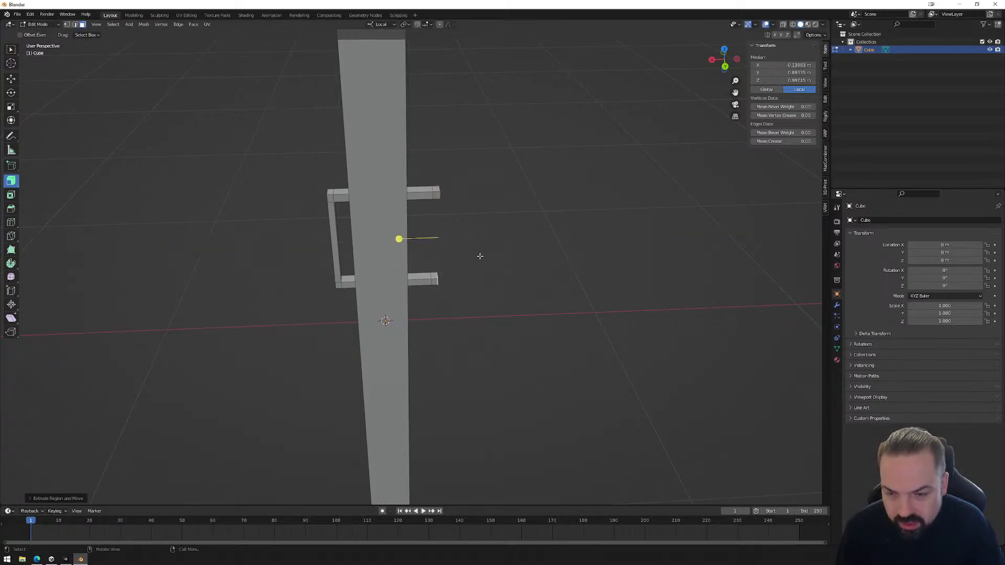
Delete the two facing inner faces of the corner blocks at the ends of the extruded handle posts.
{"action": "left_click", "coordinate": [438, 273]}
{"action": "middle_click_drag", "start_coordinate": [439, 273], "coordinate": [479, 175]}
{"action": "key", "text": "x"}
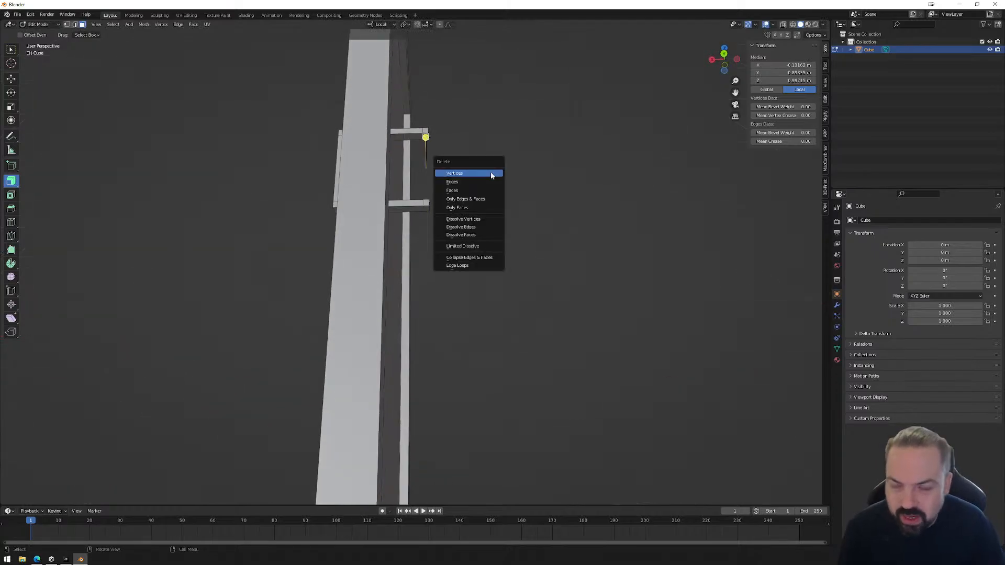
{"action": "left_click", "coordinate": [473, 191]}
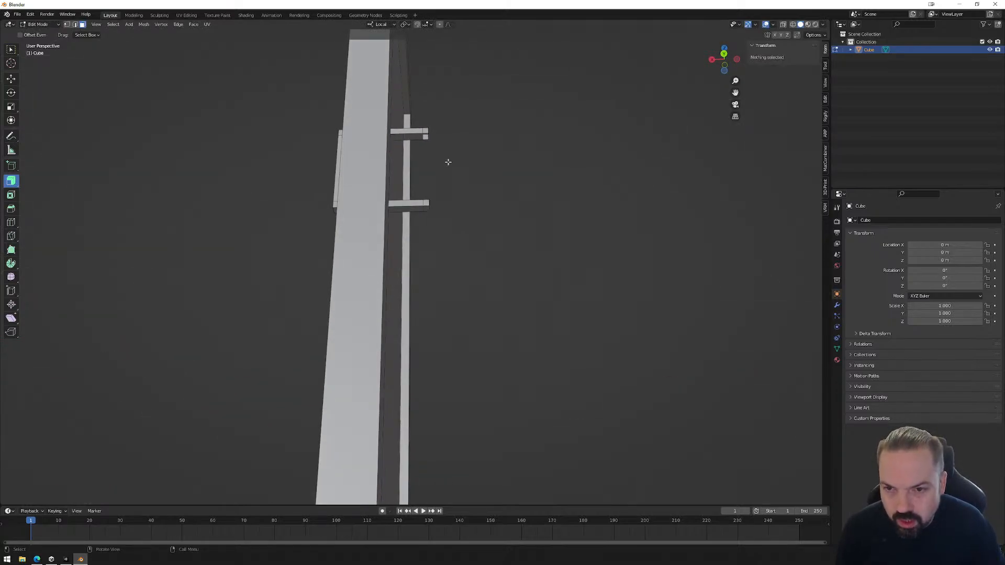
Select the open edge loops on both corner blocks and join them with Bridge Edge Loops to form the second grip.
{"action": "key", "text": "2"}
{"action": "middle_click_drag", "start_coordinate": [439, 150], "coordinate": [431, 254]}
{"action": "left_click", "coordinate": [425, 140]}
{"action": "left_click", "coordinate": [420, 272]}
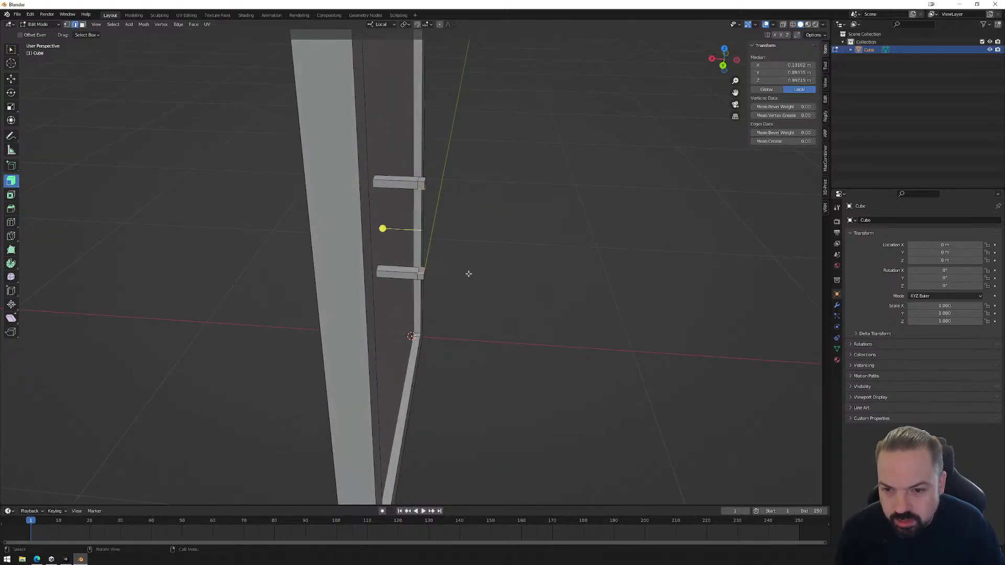
{"action": "right_click", "coordinate": [442, 234]}
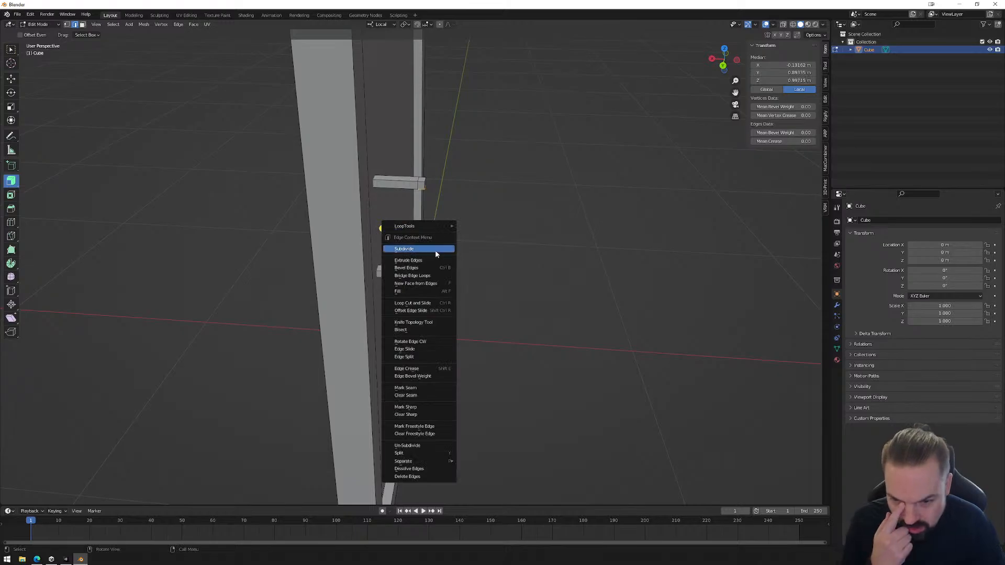
{"action": "left_click", "coordinate": [432, 278]}
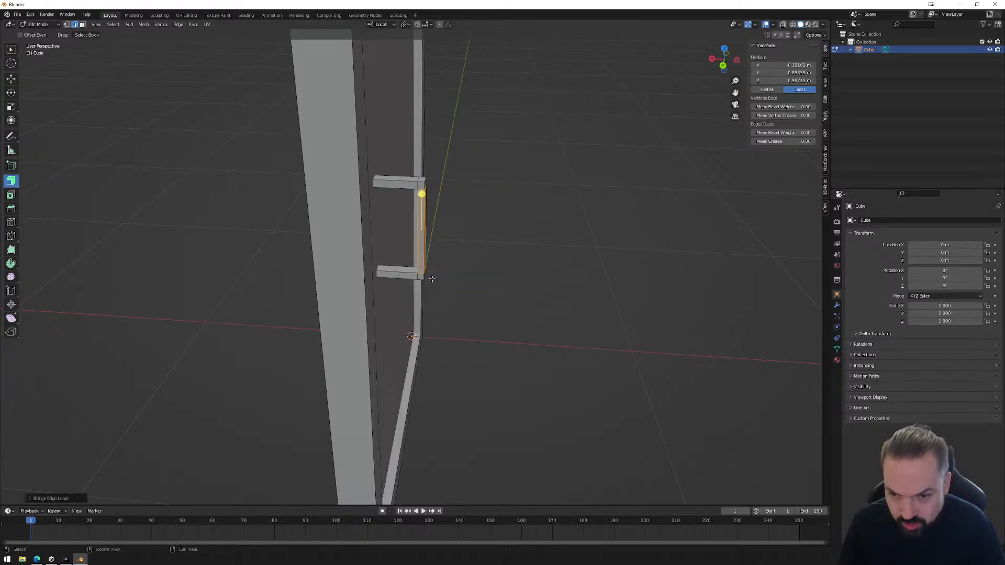
{"action": "left_click", "coordinate": [469, 240]}
{"action": "middle_click_drag", "start_coordinate": [470, 241], "coordinate": [514, 236]}
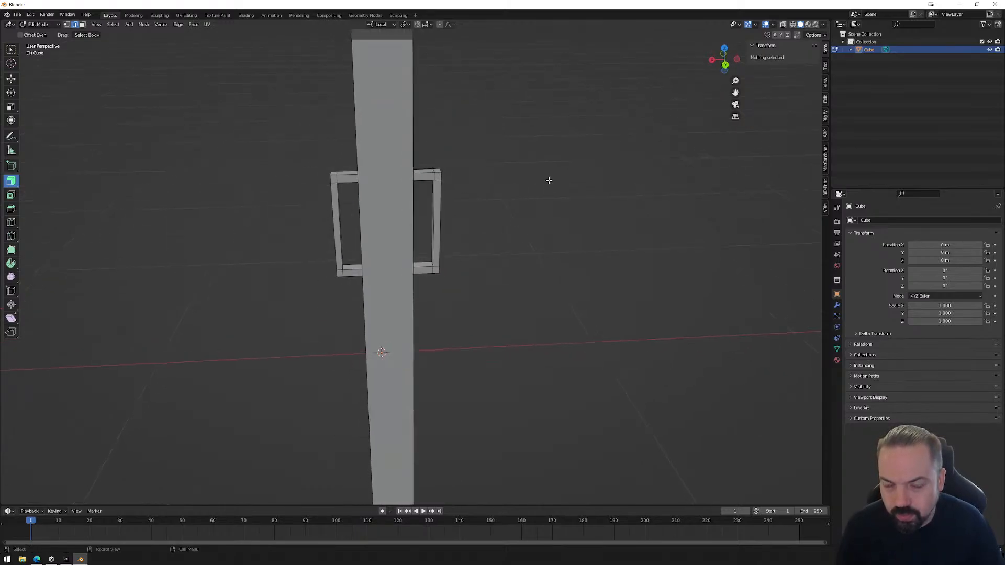
With X-ray on in back view, select the second grip's vertices and move them about 0.022 m toward the door along local X.
{"action": "left_click", "coordinate": [723, 66]}
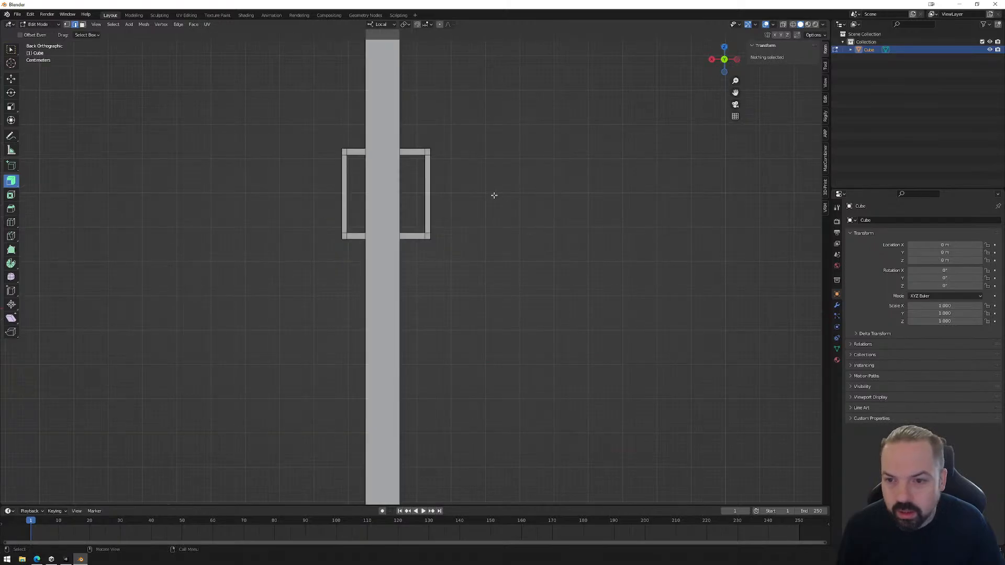
{"action": "key", "text": "1"}
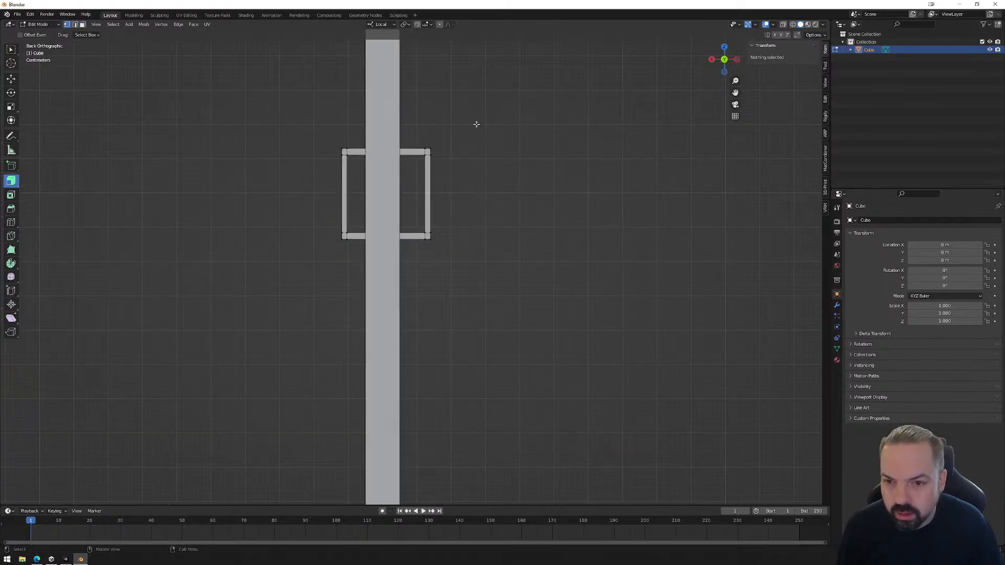
{"action": "left_click", "coordinate": [784, 25]}
{"action": "left_click_drag", "start_coordinate": [509, 118], "coordinate": [414, 288]}
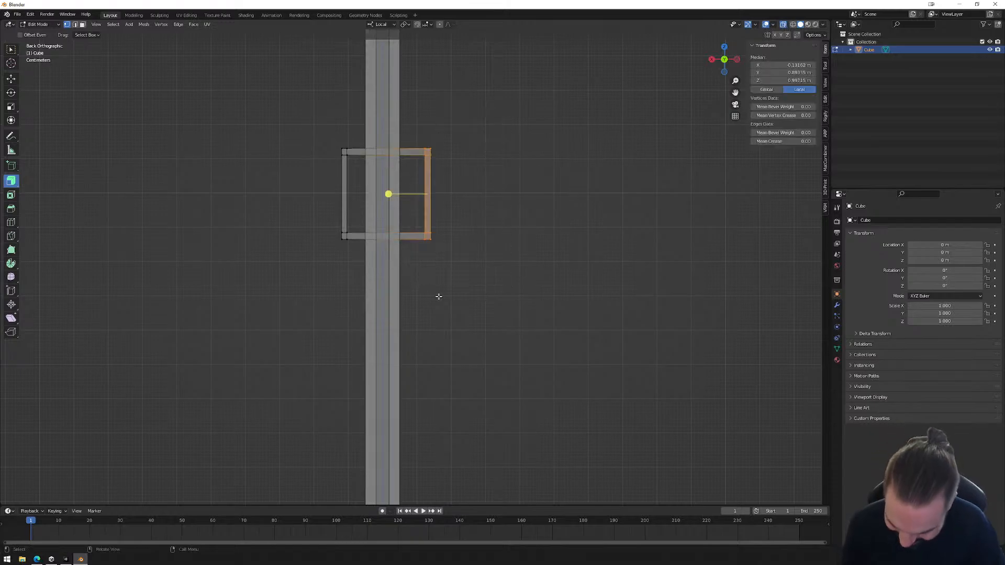
{"action": "key", "text": "g"}
{"action": "key", "text": "x"}
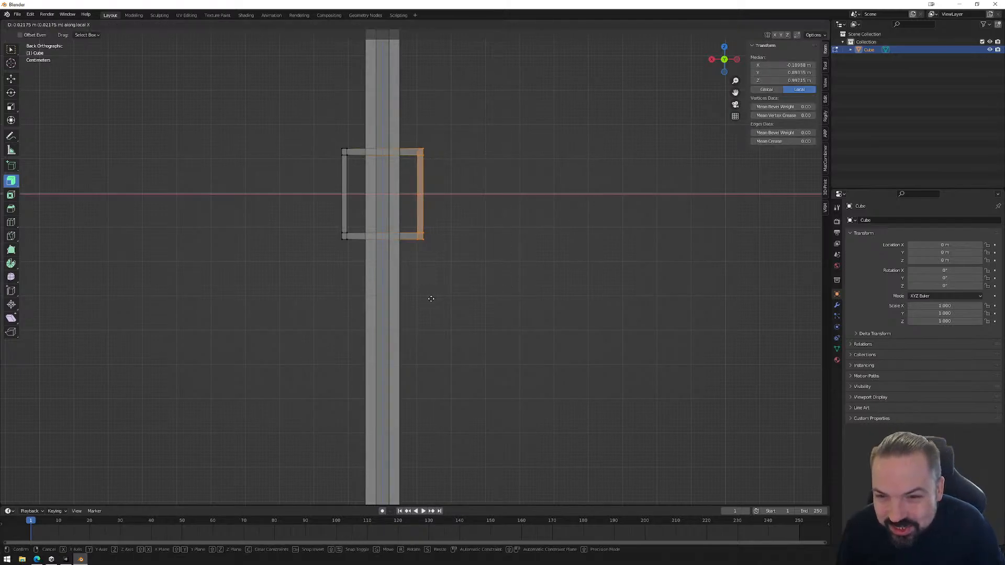
{"action": "left_click", "coordinate": [431, 298]}
Select the first grip's vertices on the opposite side and move them about 0.0034 m toward the door along local X.
{"action": "left_click_drag", "start_coordinate": [308, 101], "coordinate": [351, 276]}
{"action": "key", "text": "g"}
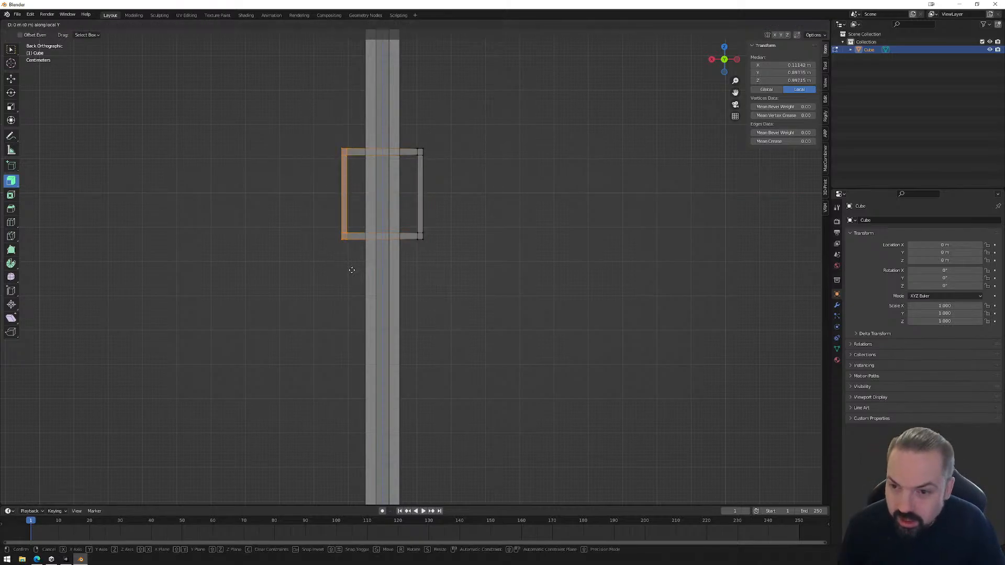
{"action": "key", "text": "y"}
{"action": "key", "text": "x"}
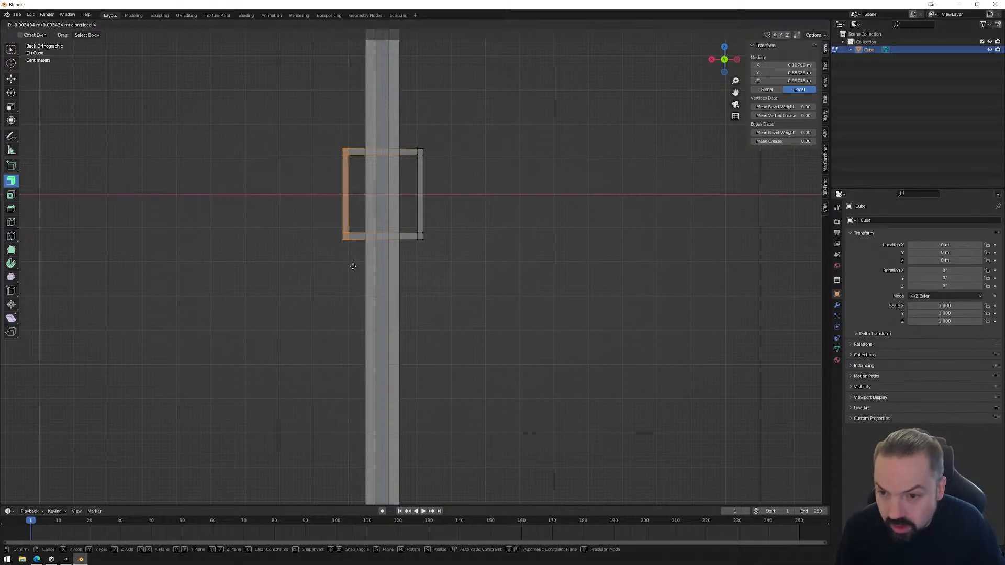
{"action": "left_click", "coordinate": [352, 266]}
{"action": "key", "text": "Tab"}
{"action": "middle_click_drag", "start_coordinate": [429, 265], "coordinate": [508, 272]}
In right orthographic view, select the whole handle and move it about 0.157 m along local Y toward the door's edge.
{"action": "key", "text": "Tab"}
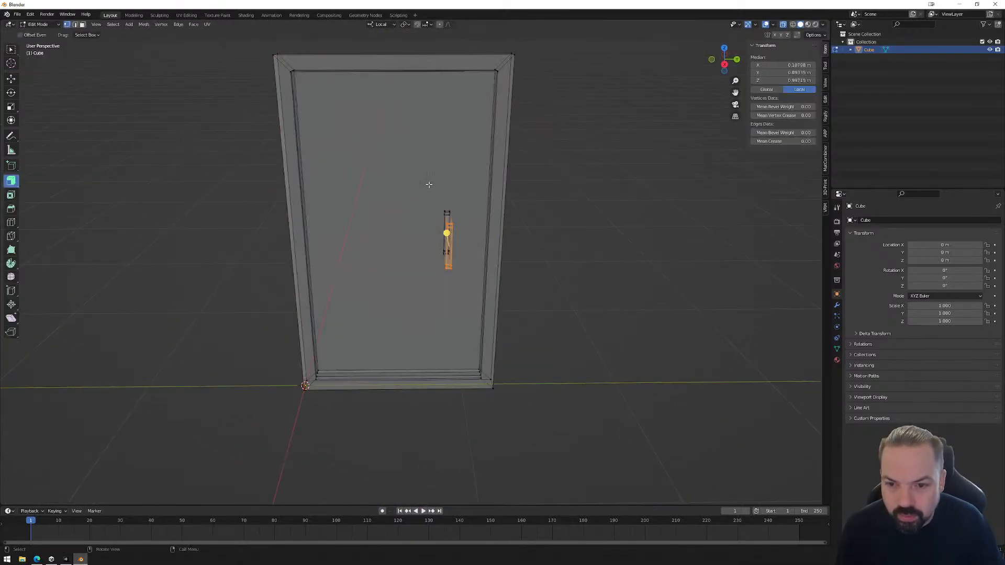
{"action": "left_click_drag", "start_coordinate": [429, 185], "coordinate": [459, 294]}
{"action": "left_click", "coordinate": [725, 64]}
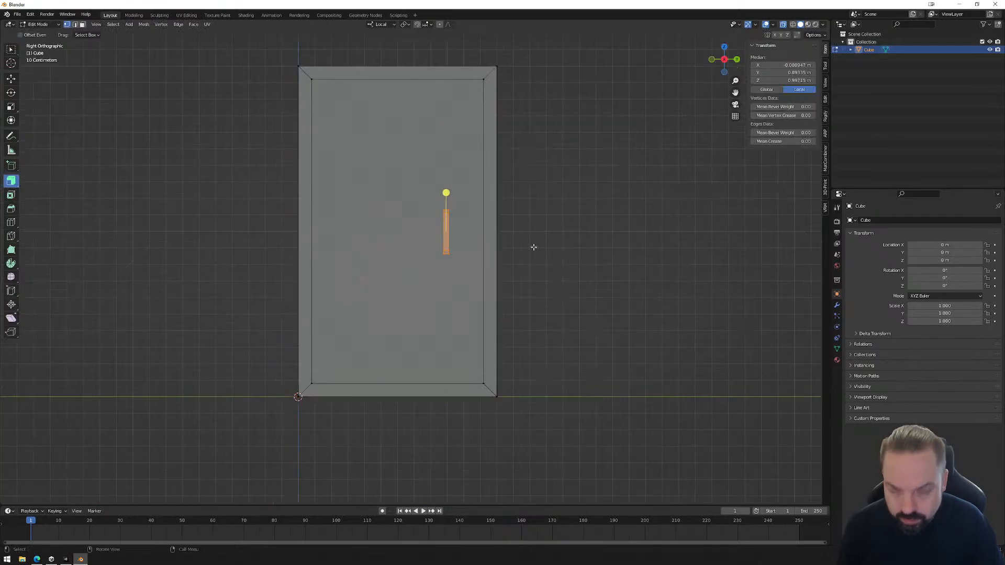
{"action": "key", "text": "g"}
{"action": "key", "text": "y"}
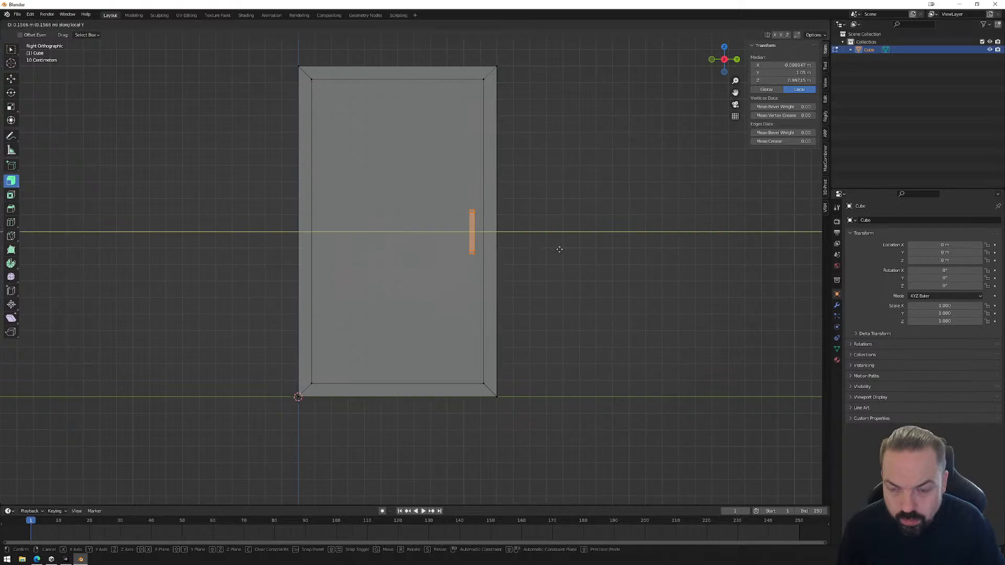
{"action": "left_click", "coordinate": [559, 249]}
{"action": "key", "text": "Tab"}
{"action": "middle_click_drag", "start_coordinate": [482, 292], "coordinate": [546, 264]}
{"action": "scroll", "coordinate": [484, 300], "scroll_direction": "down", "scroll_amount": 3}
{"action": "key", "text": "Tab"}
{"action": "scroll", "coordinate": [504, 293], "scroll_direction": "up", "scroll_amount": 4}
{"action": "key", "text": "Tab"}
{"action": "left_click", "coordinate": [548, 305]}
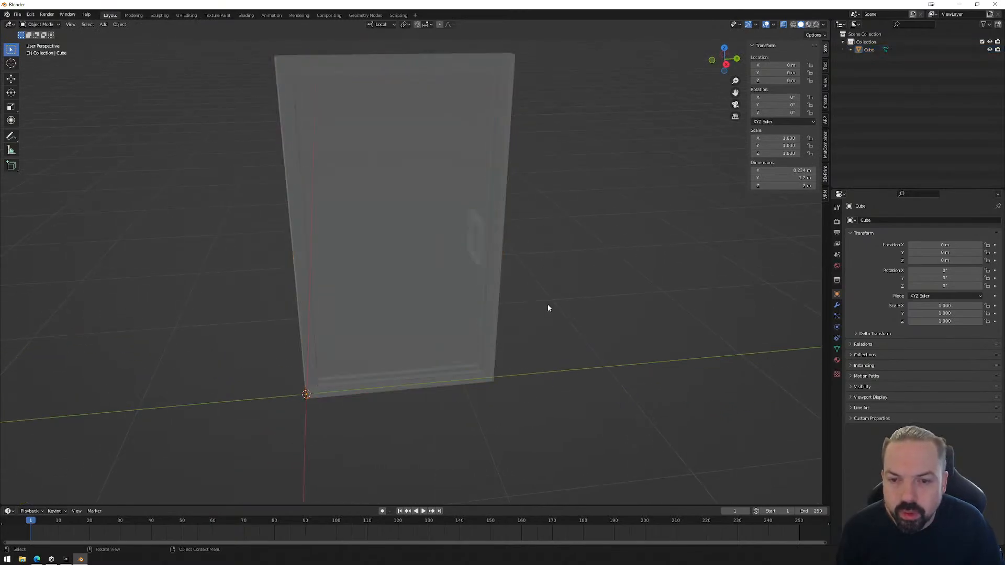
Turn off X-ray display for the door and return to Object Mode to inspect the solid model.
{"action": "left_click", "coordinate": [490, 225]}
{"action": "left_click", "coordinate": [837, 360]}
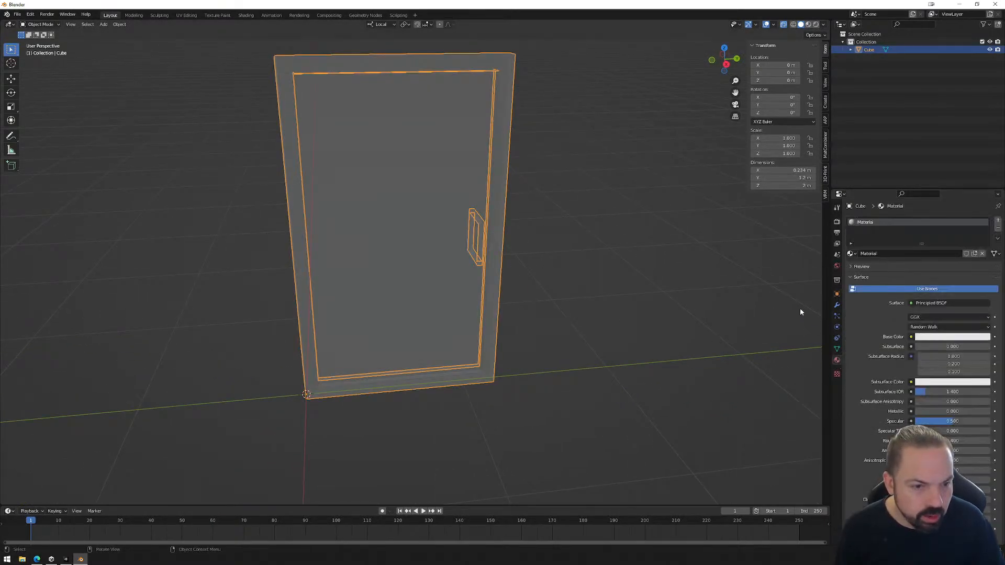
{"action": "key", "text": "Tab"}
{"action": "middle_click_drag", "start_coordinate": [532, 278], "coordinate": [762, 76]}
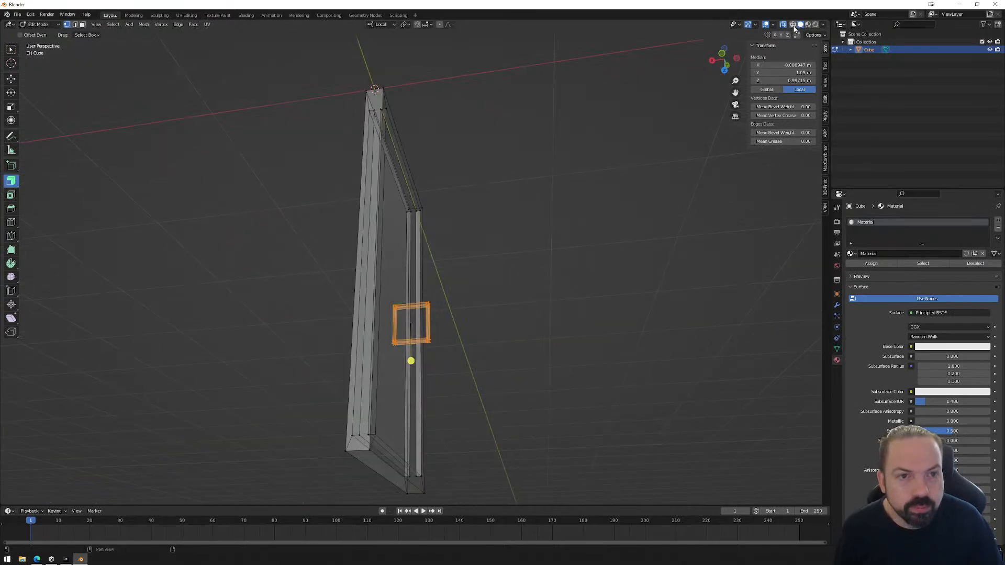
{"action": "left_click", "coordinate": [783, 25]}
{"action": "middle_click_drag", "start_coordinate": [606, 233], "coordinate": [514, 312]}
{"action": "key", "text": "Tab"}
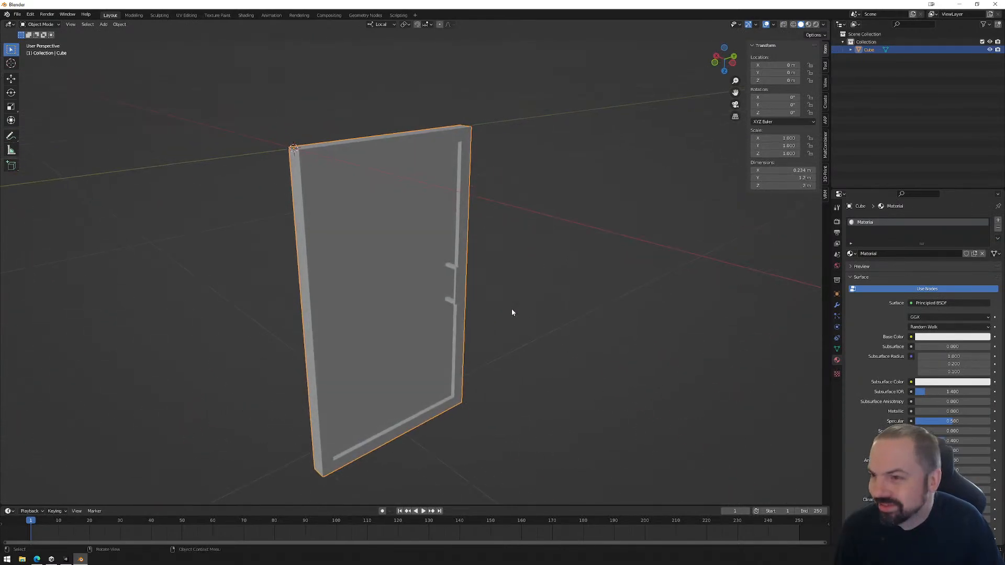
{"action": "middle_click_drag", "start_coordinate": [590, 319], "coordinate": [420, 440]}
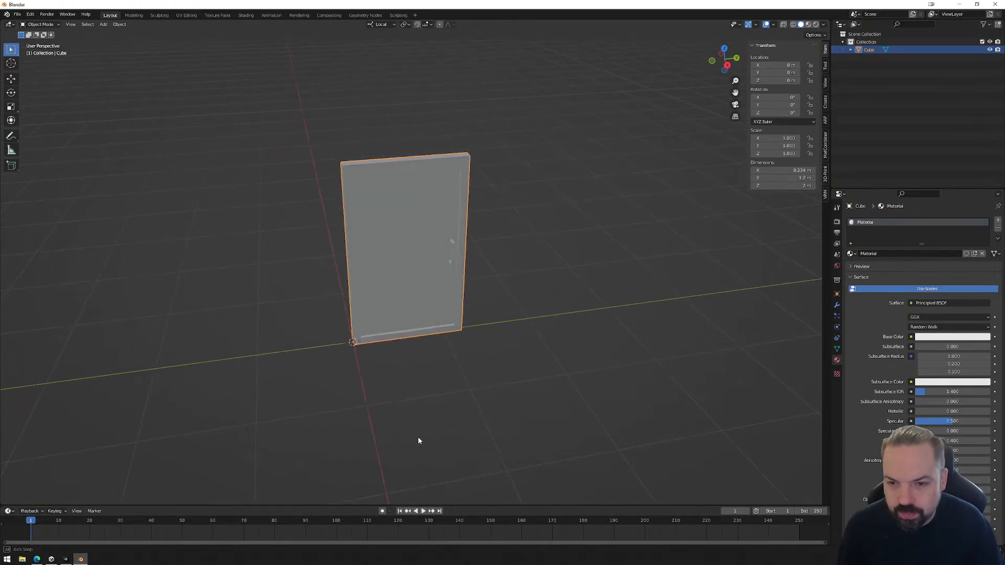
Select the door object and apply its object transforms.
{"action": "left_click", "coordinate": [519, 260]}
{"action": "left_click", "coordinate": [398, 222]}
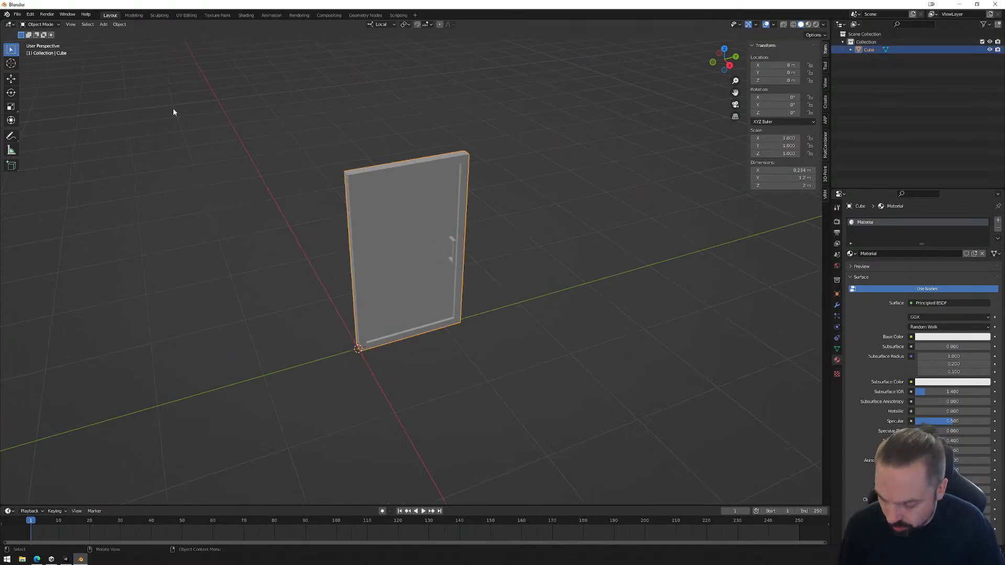
{"action": "key", "text": "ctrl+a"}
{"action": "left_click", "coordinate": [609, 228]}
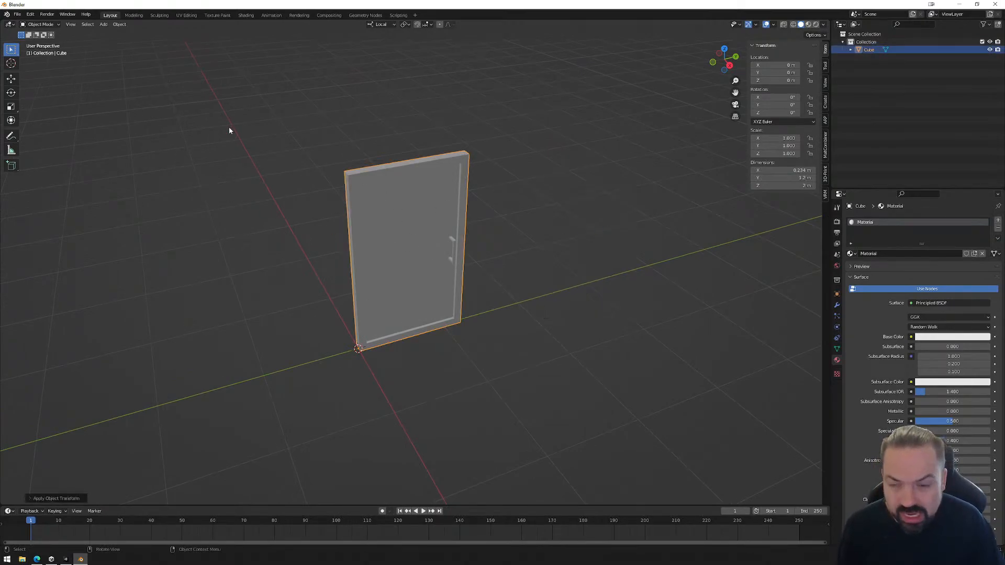
{"action": "left_click", "coordinate": [17, 14]}
{"action": "mouse_move", "coordinate": [37, 131]}
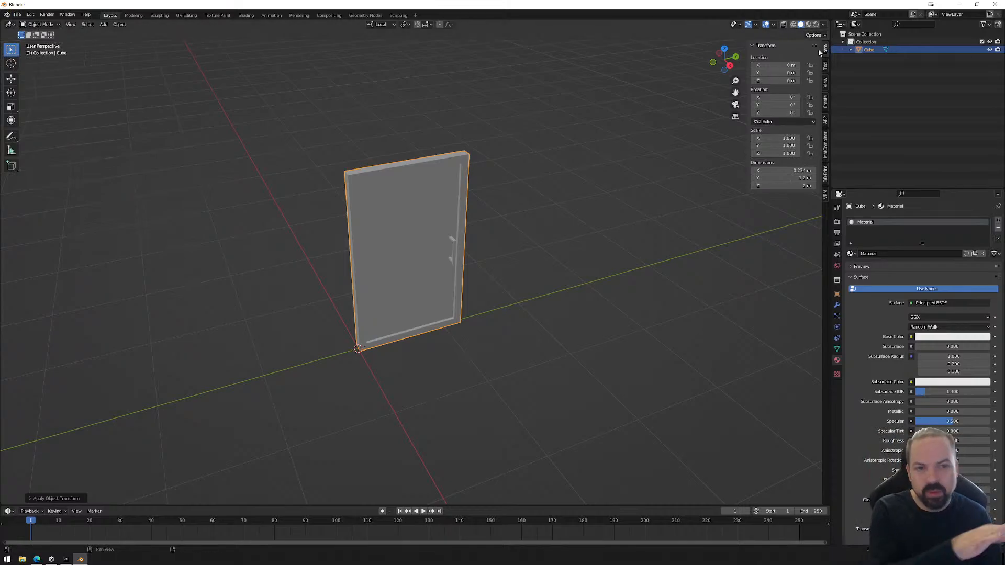
{"action": "key", "text": "n"}
{"action": "key", "text": "n"}
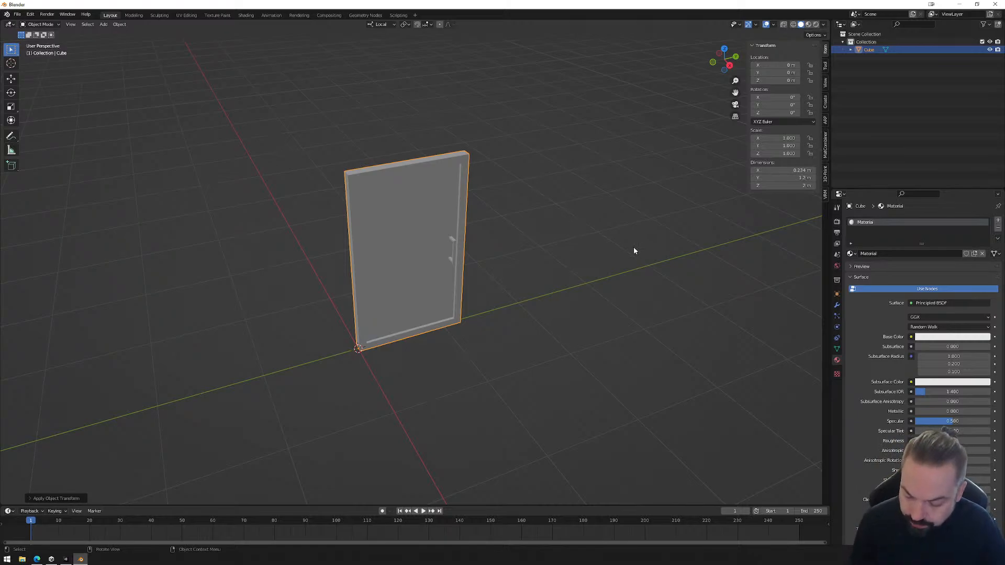
{"action": "key", "text": "ctrl+a"}
{"action": "left_click", "coordinate": [601, 240]}
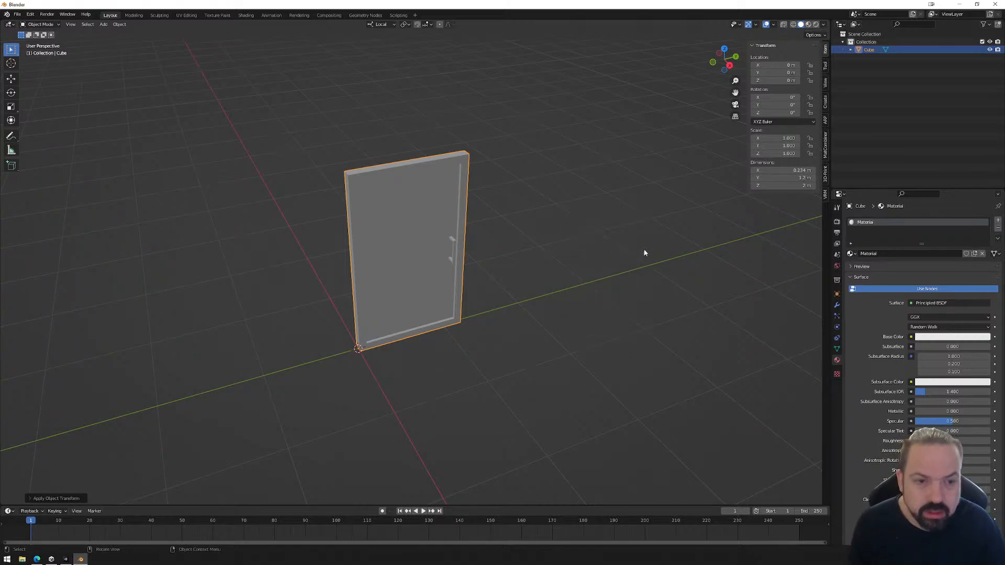
{"action": "middle_click_drag", "start_coordinate": [532, 277], "coordinate": [552, 274]}
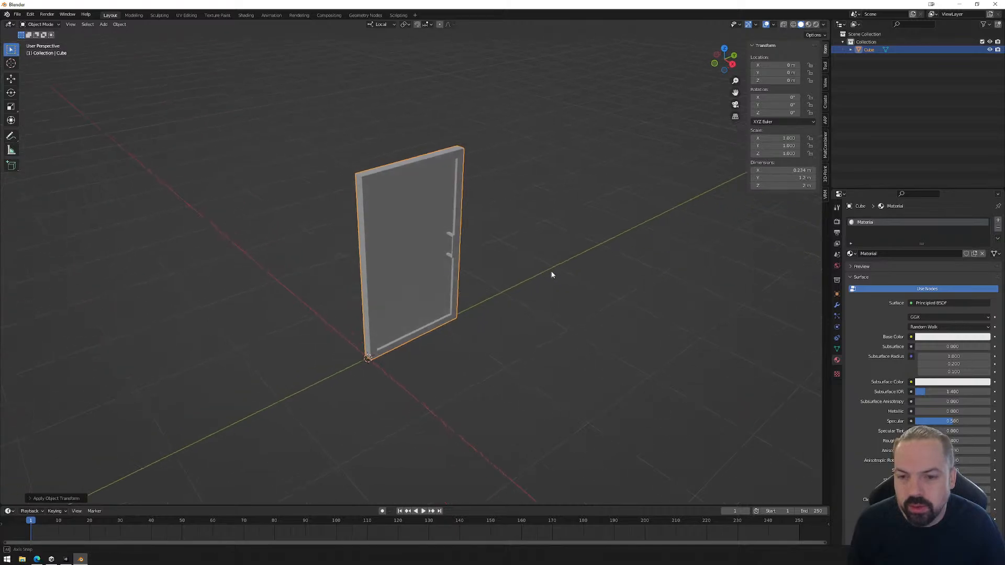
Start an FBX export and browse on drive D to the 1_ReactorBasics project's Assets/_AddYourArtHere/Models folder.
{"action": "left_click", "coordinate": [18, 14]}
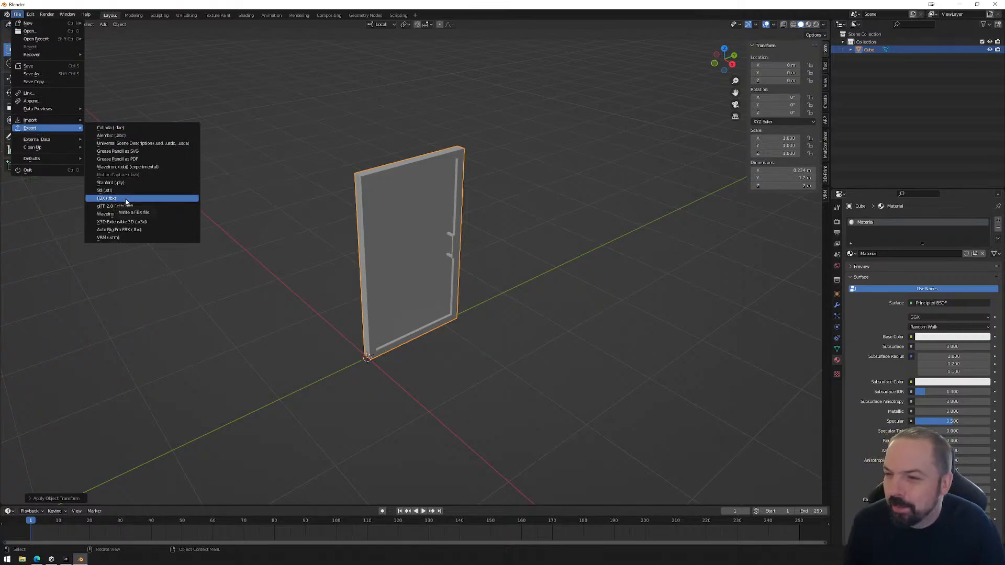
{"action": "left_click", "coordinate": [126, 198]}
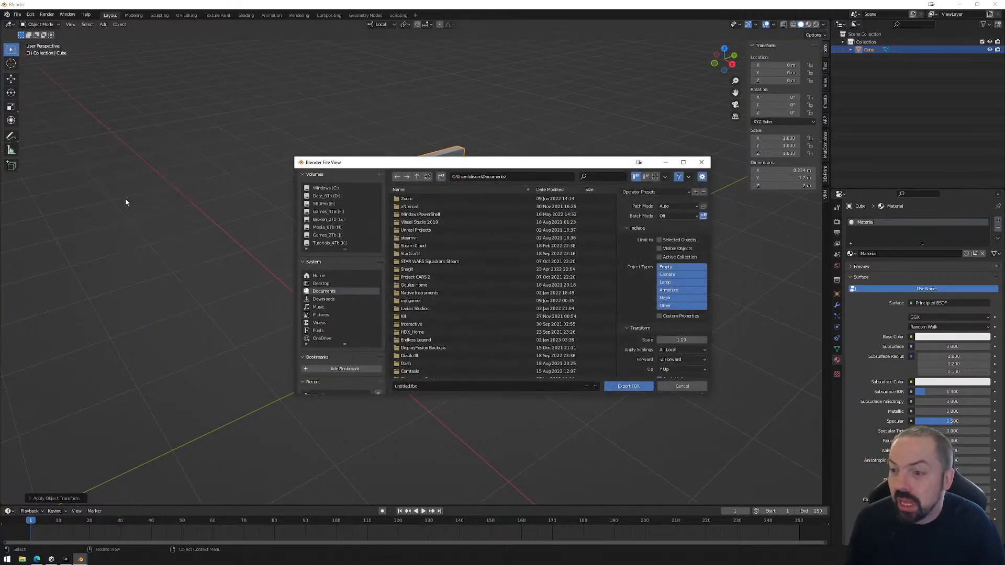
{"action": "left_click", "coordinate": [332, 197]}
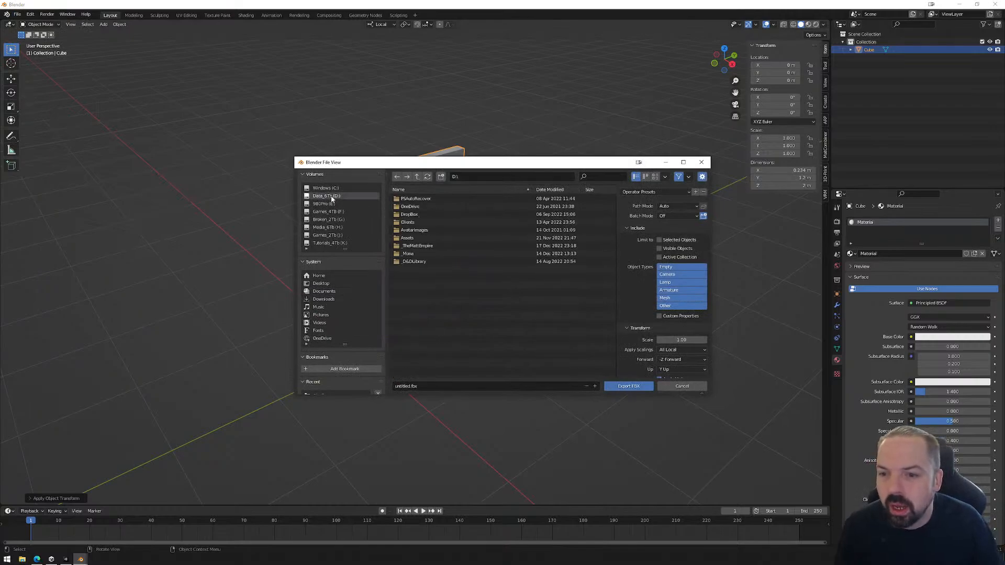
{"action": "double_click", "coordinate": [411, 254]}
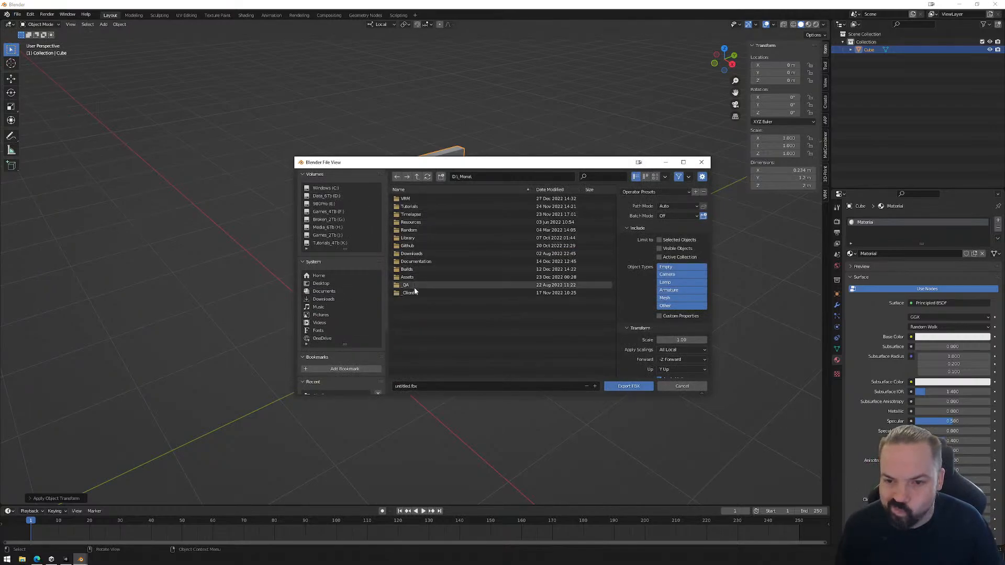
{"action": "left_click", "coordinate": [425, 190]}
{"action": "double_click", "coordinate": [417, 285]}
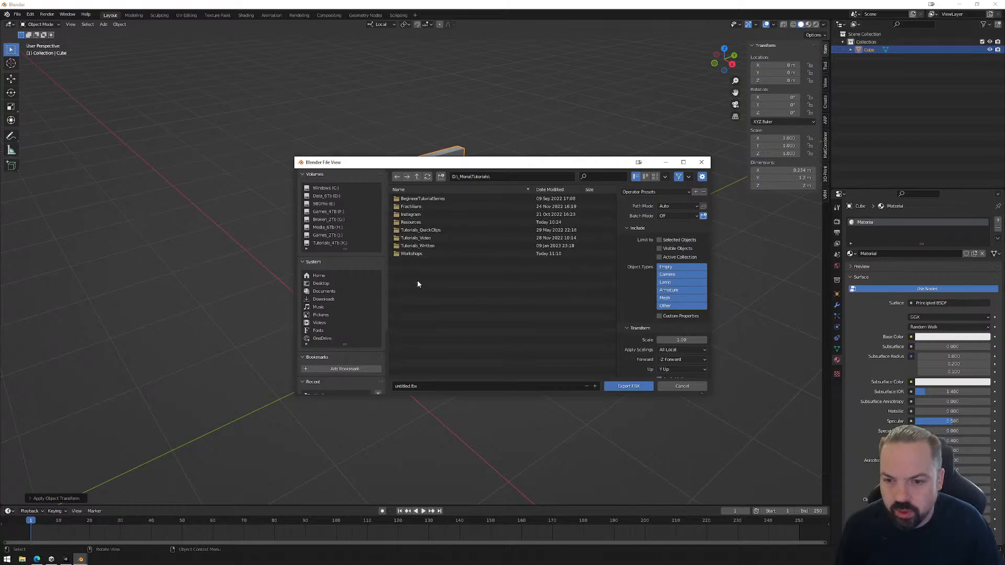
{"action": "double_click", "coordinate": [414, 254]}
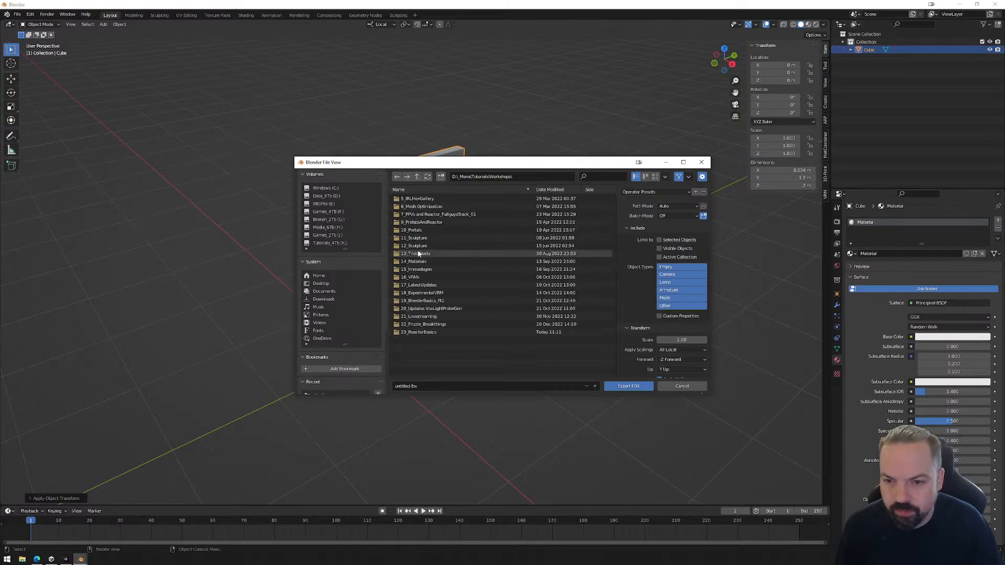
{"action": "double_click", "coordinate": [413, 331]}
{"action": "double_click", "coordinate": [410, 201]}
{"action": "double_click", "coordinate": [411, 207]}
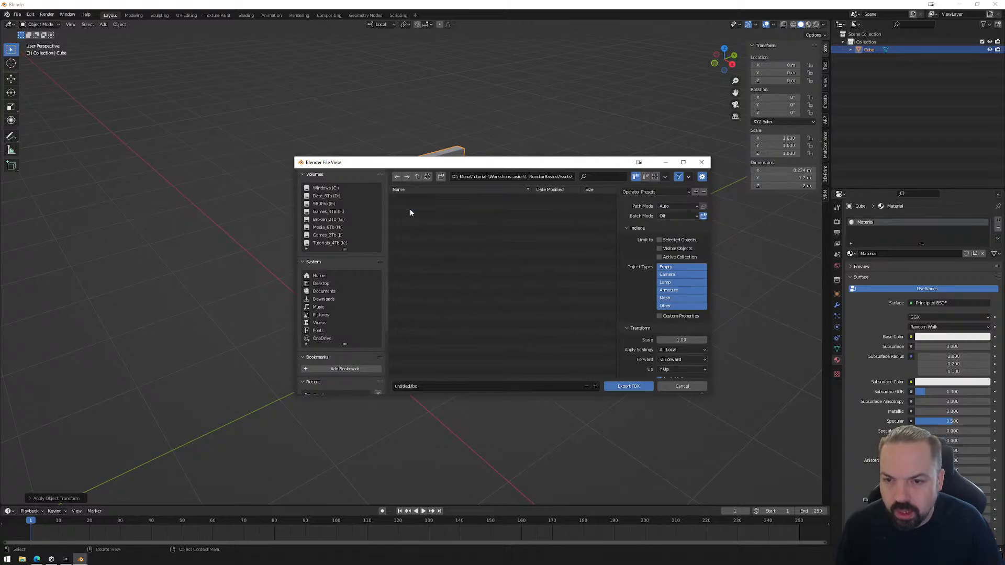
{"action": "double_click", "coordinate": [413, 199]}
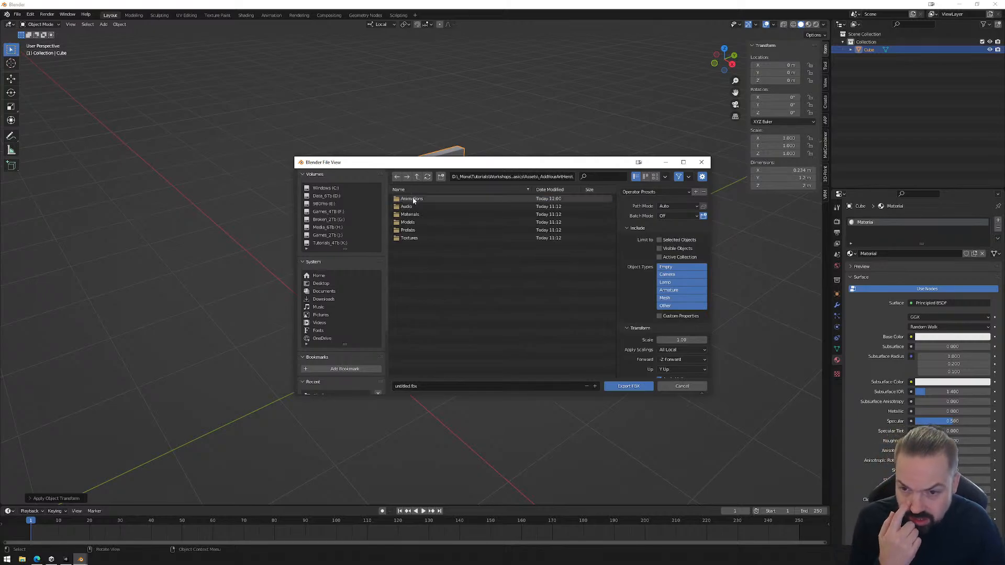
{"action": "double_click", "coordinate": [410, 222]}
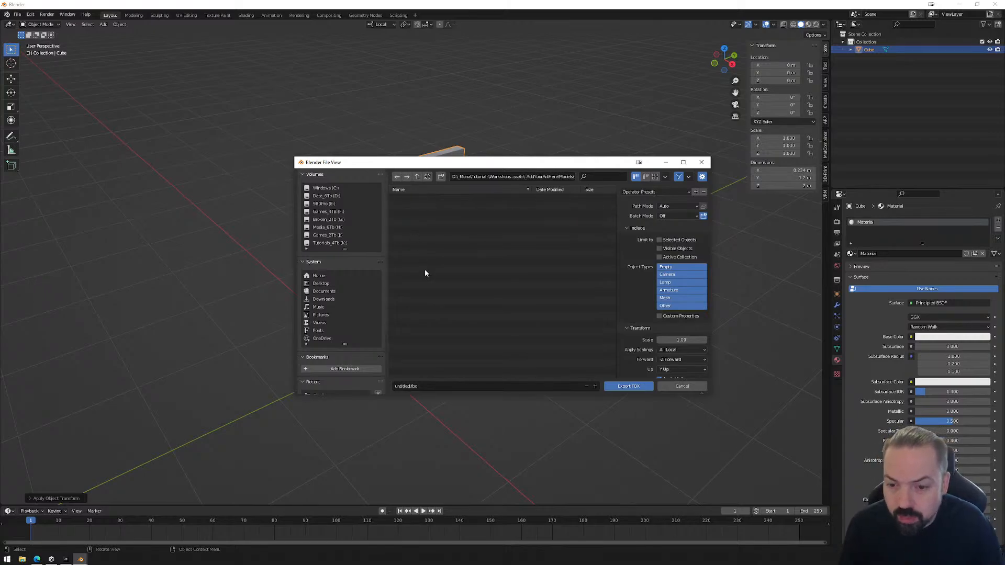
Name the export file Door_01.fbx and export the door as FBX.
{"action": "left_click", "coordinate": [410, 385]}
{"action": "left_click", "coordinate": [410, 386]}
{"action": "left_click_drag", "start_coordinate": [411, 386], "coordinate": [393, 386]}
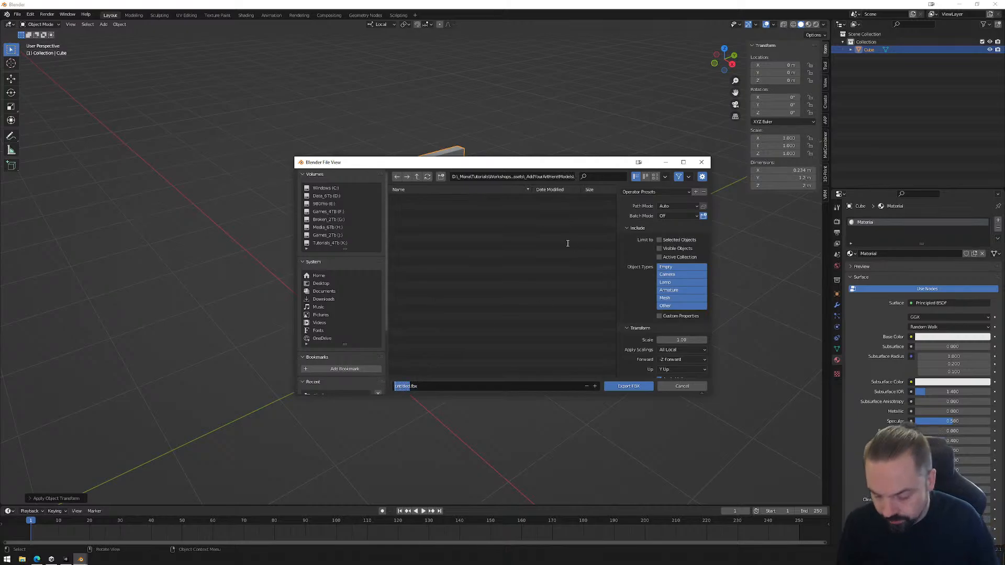
{"action": "type", "text": "Door_01"}
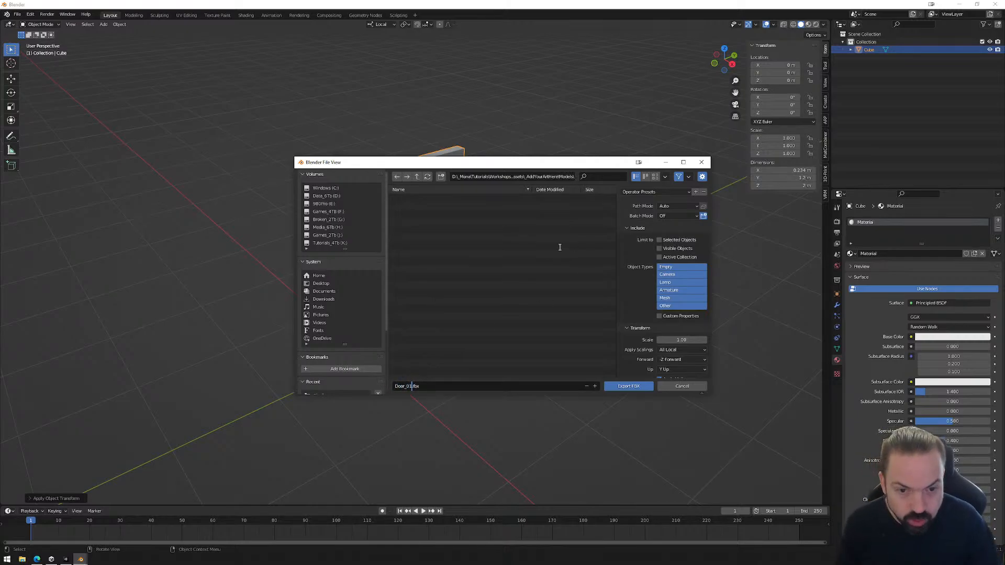
{"action": "key", "text": "Return"}
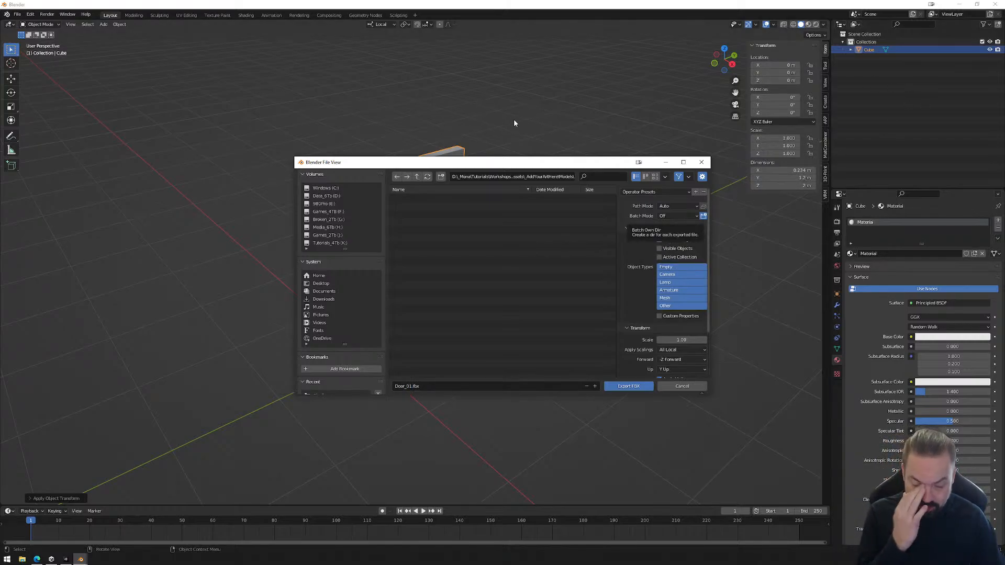
{"action": "scroll", "coordinate": [658, 324], "scroll_direction": "down", "scroll_amount": 3}
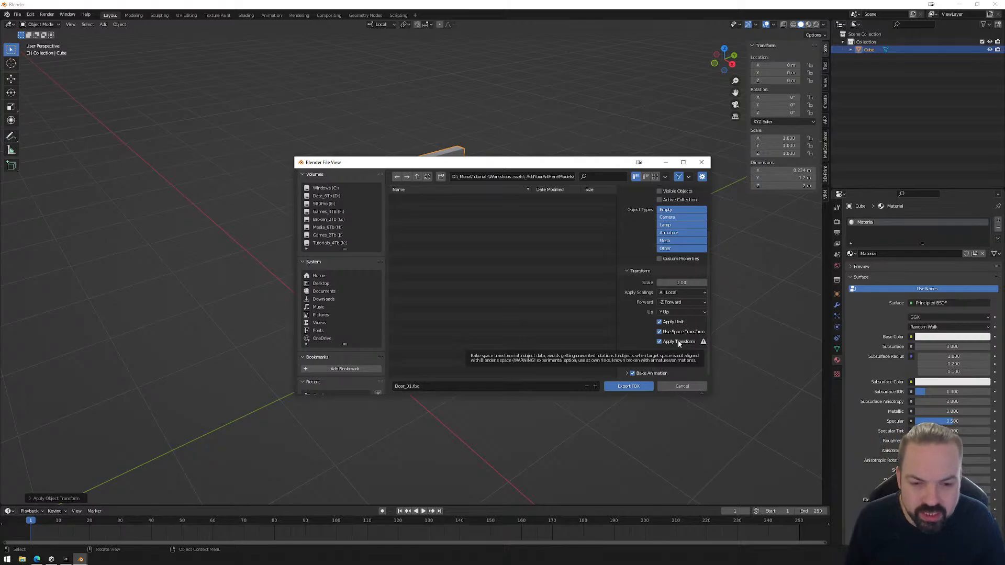
{"action": "left_click", "coordinate": [629, 387]}
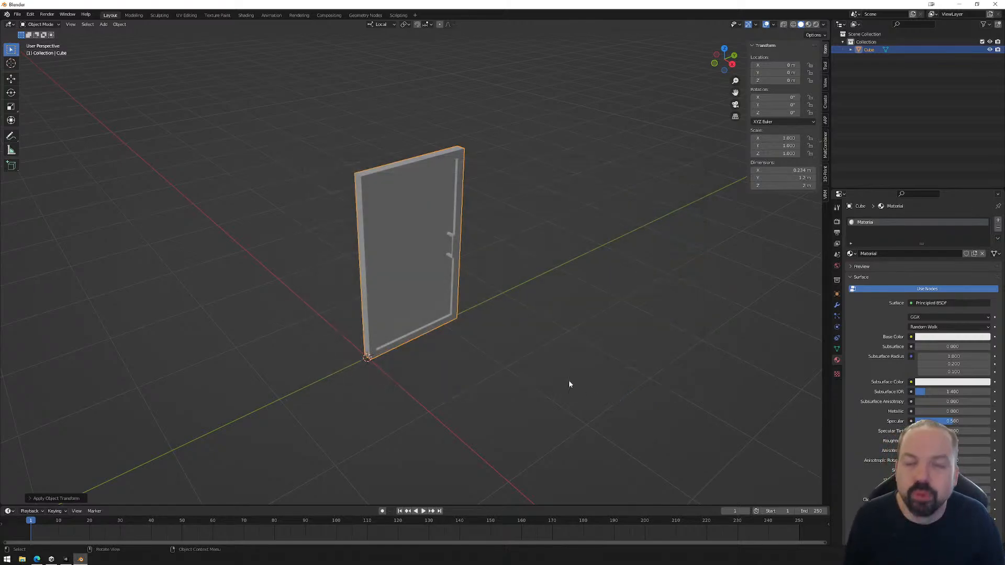
Switch to Unity and place the Door_01 model from the Models folder under DoorPivot in the hierarchy.
{"action": "left_click", "coordinate": [66, 559]}
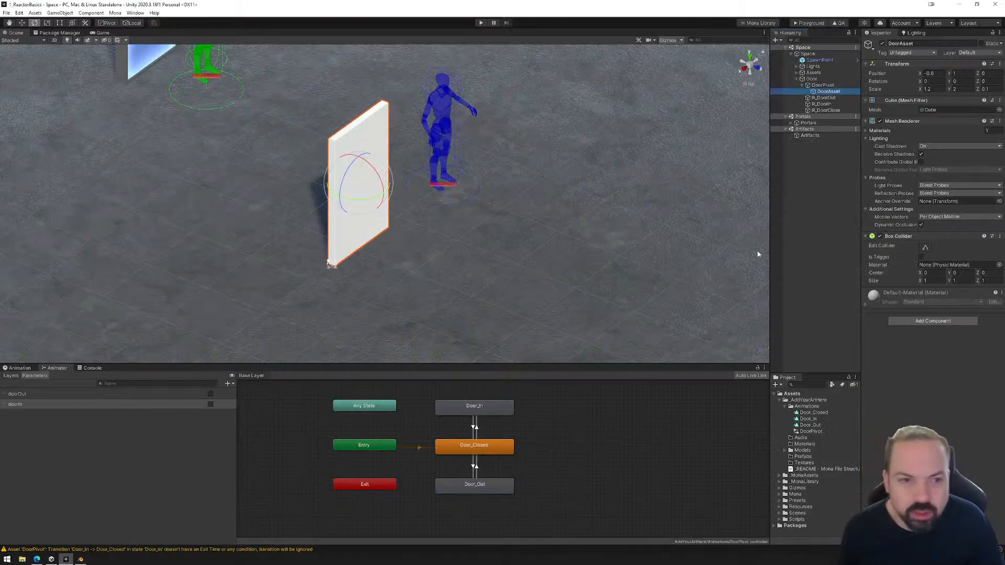
{"action": "left_click", "coordinate": [793, 450]}
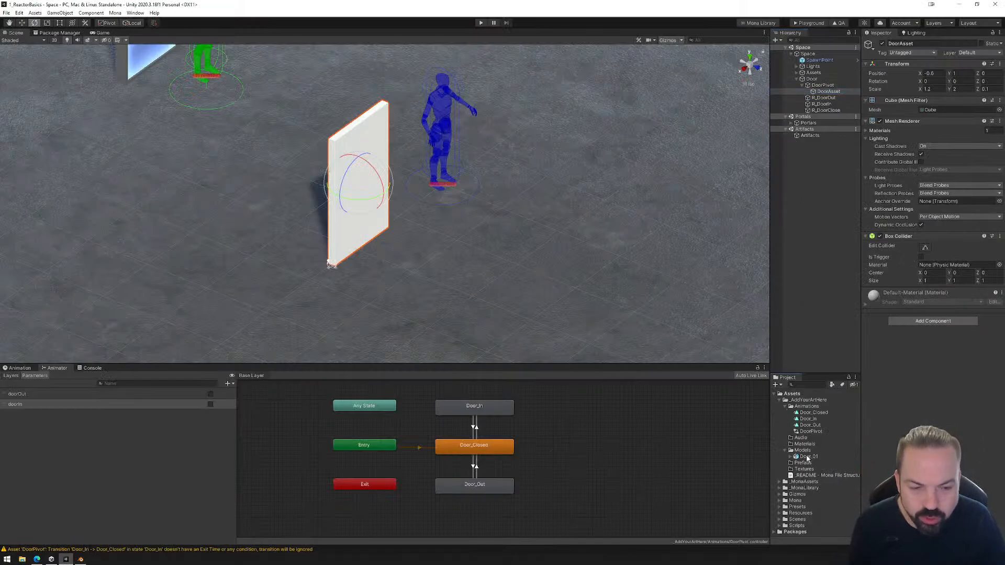
{"action": "left_click_drag", "start_coordinate": [807, 458], "coordinate": [827, 92]}
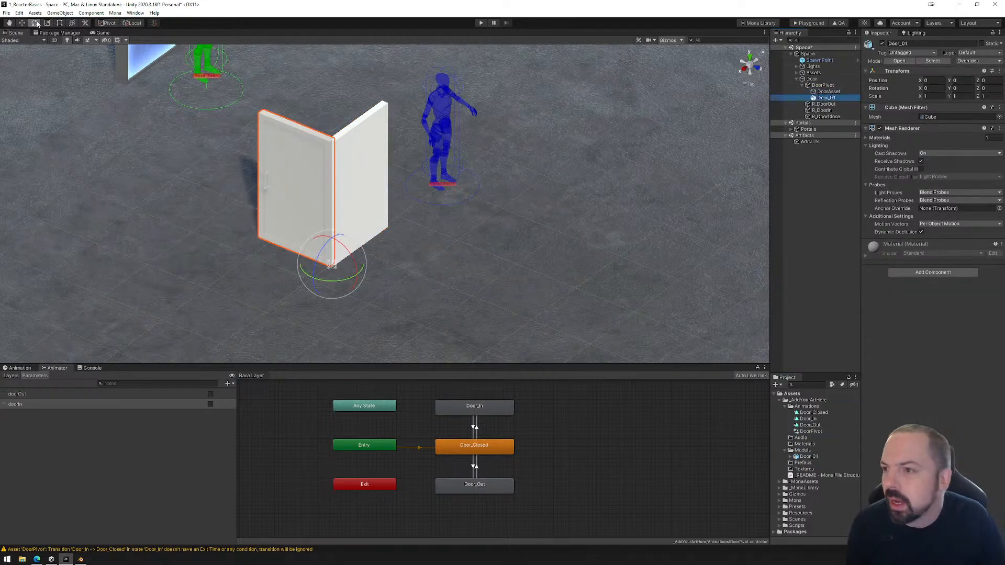
Check Door_01's pivot placement by toggling the gizmo between Pivot and Center and switching its orientation away from Local and back.
{"action": "left_click", "coordinate": [107, 23]}
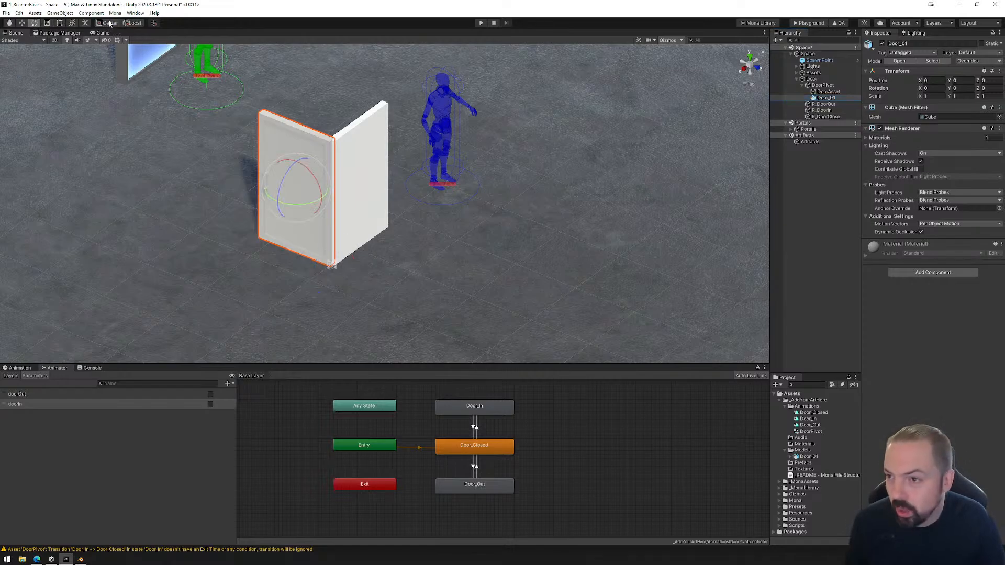
{"action": "left_click", "coordinate": [129, 22]}
{"action": "left_click", "coordinate": [107, 22]}
{"action": "left_click", "coordinate": [131, 23]}
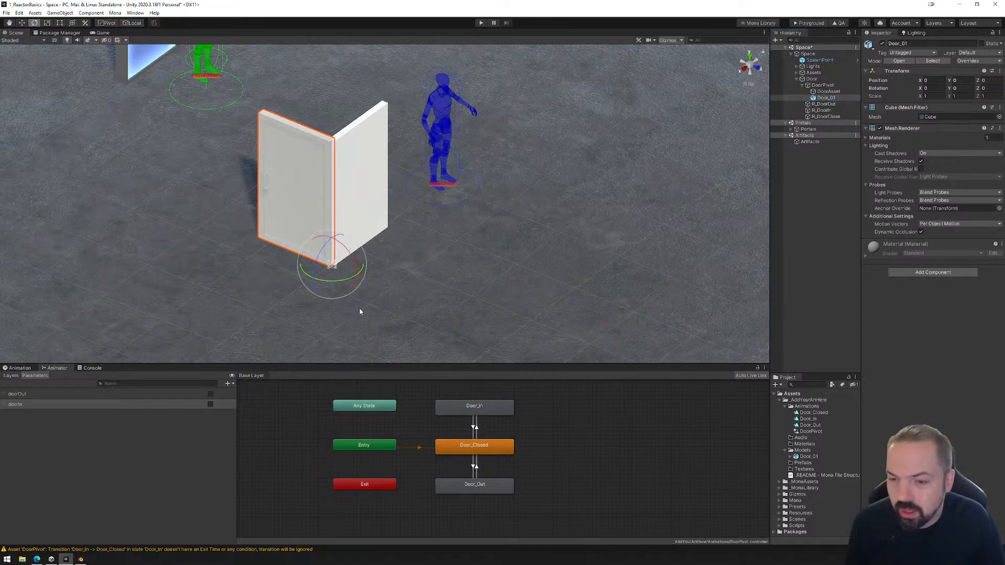
Rotate Door_01 to 90 degrees on Y to line up with the placeholder, and delete DoorAsset.
{"action": "left_click_drag", "start_coordinate": [343, 280], "coordinate": [257, 312]}
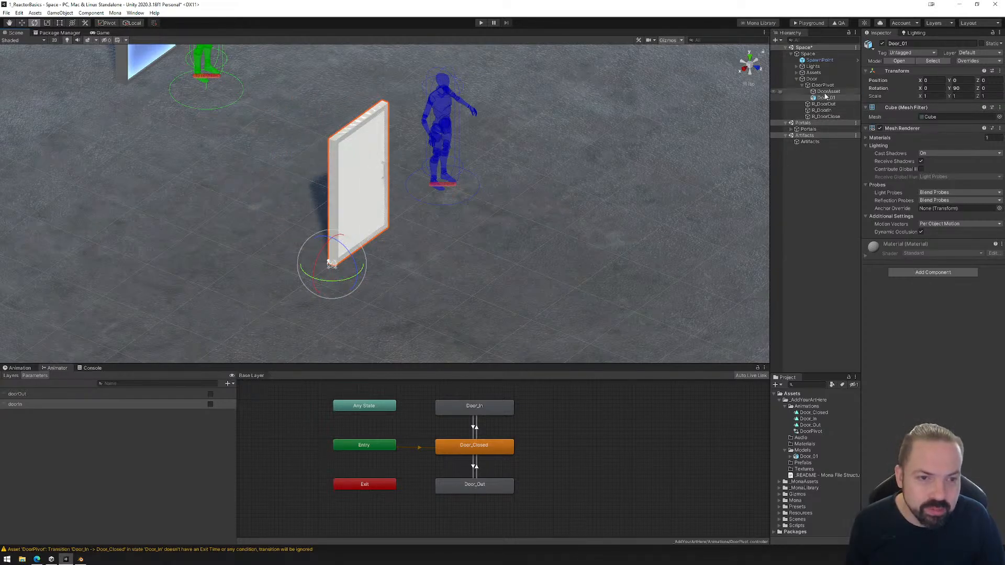
{"action": "left_click", "coordinate": [828, 92]}
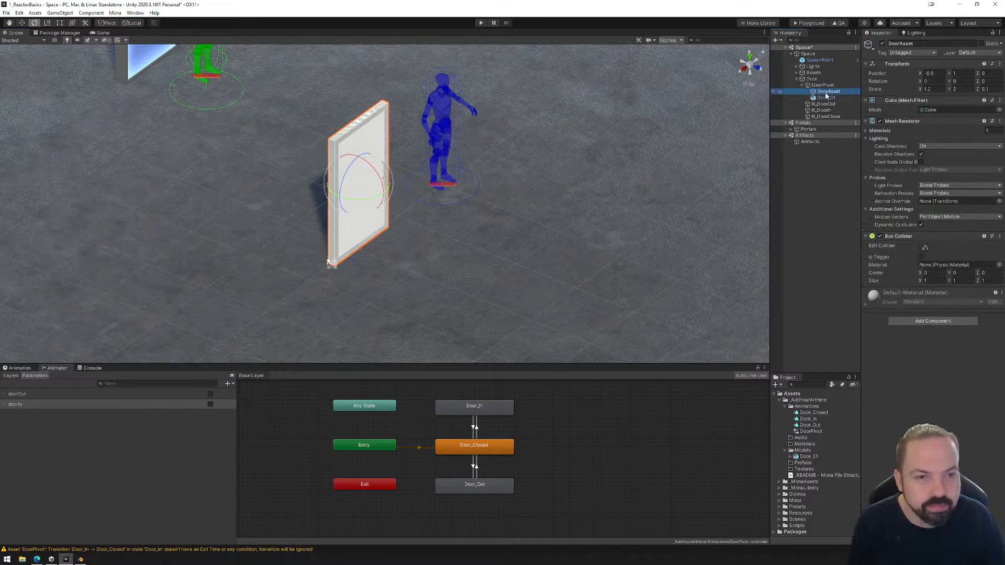
{"action": "key", "text": "Delete"}
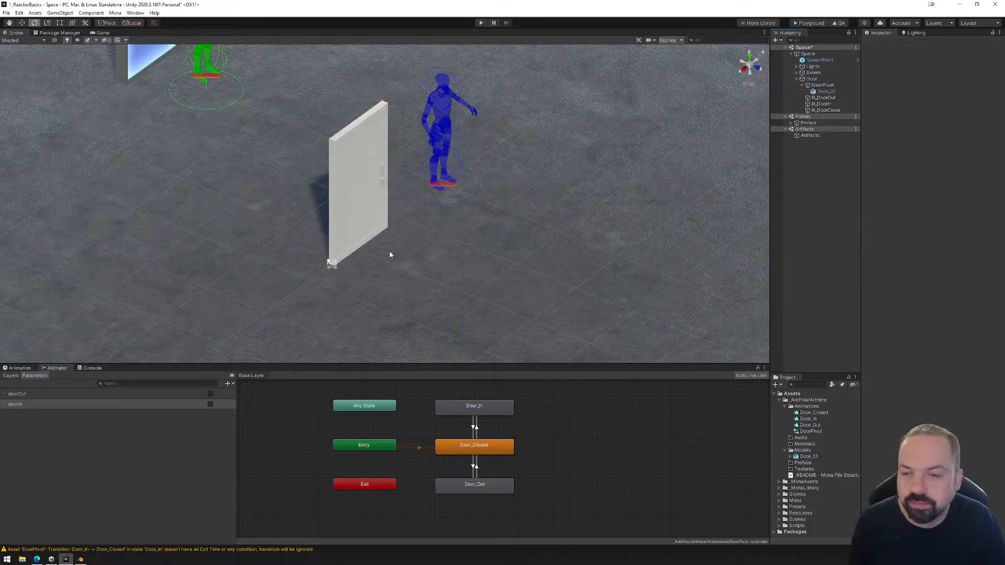
{"action": "left_click_drag", "start_coordinate": [393, 254], "coordinate": [343, 238], "text": "alt"}
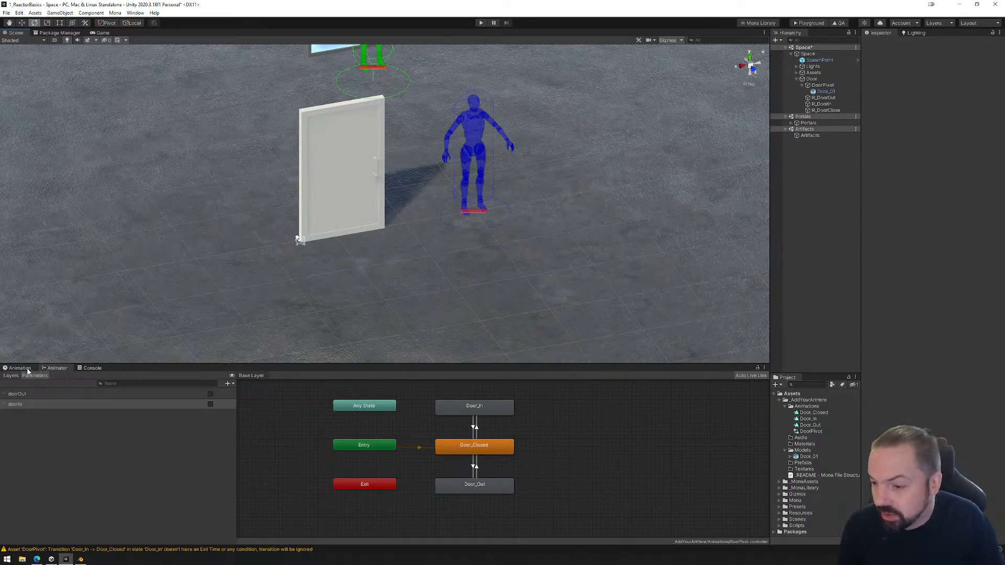
{"action": "left_click", "coordinate": [473, 466]}
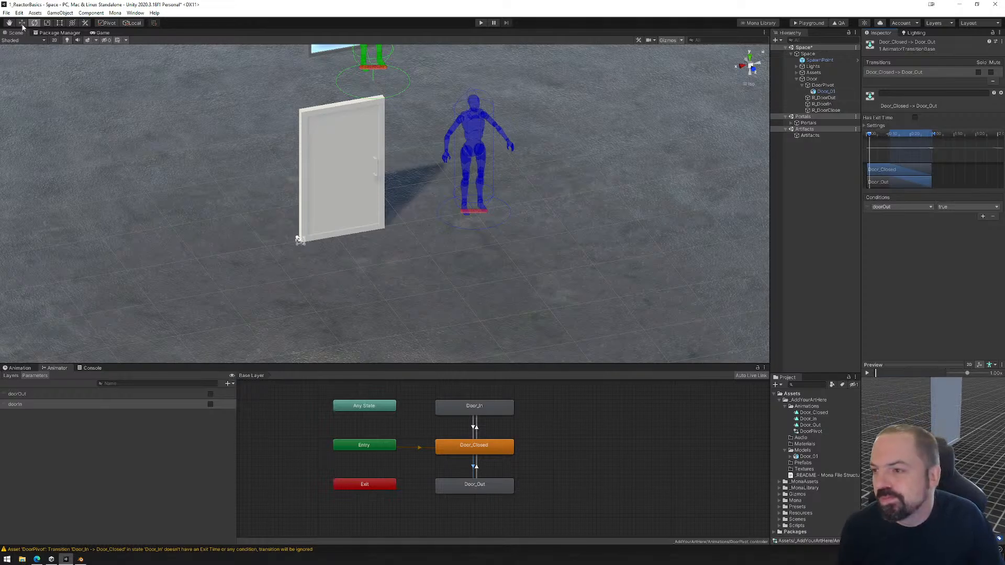
{"action": "middle_click_drag", "start_coordinate": [413, 173], "coordinate": [445, 245]}
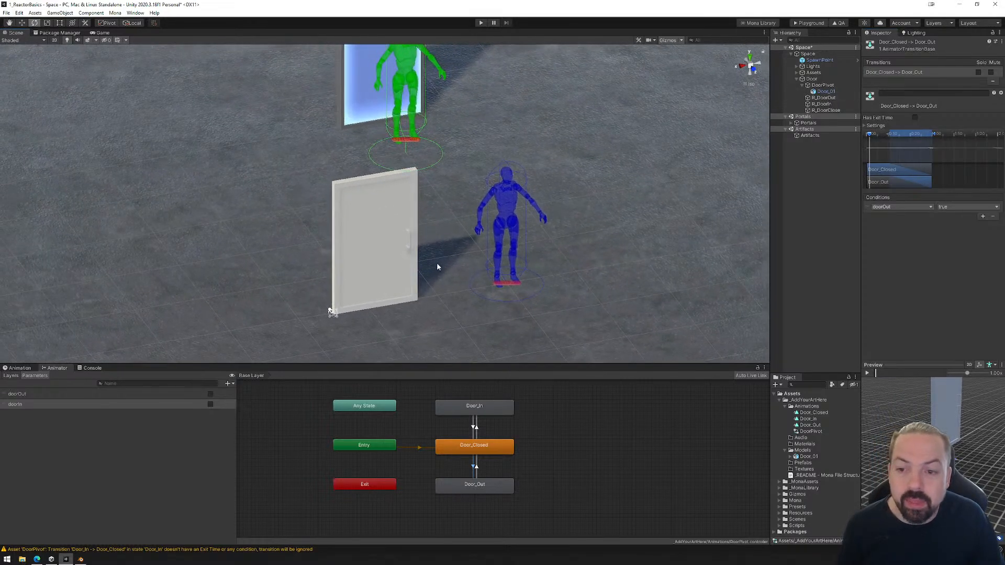
{"action": "right_click_drag", "start_coordinate": [437, 267], "coordinate": [451, 286]}
Add a Box Collider component to Door_01.
{"action": "left_click", "coordinate": [823, 92]}
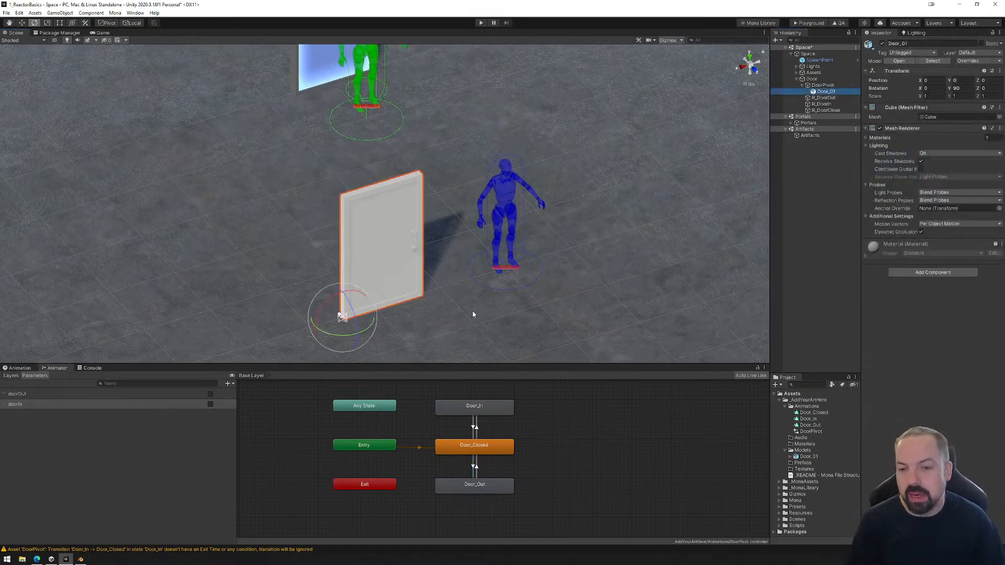
{"action": "left_click", "coordinate": [928, 273]}
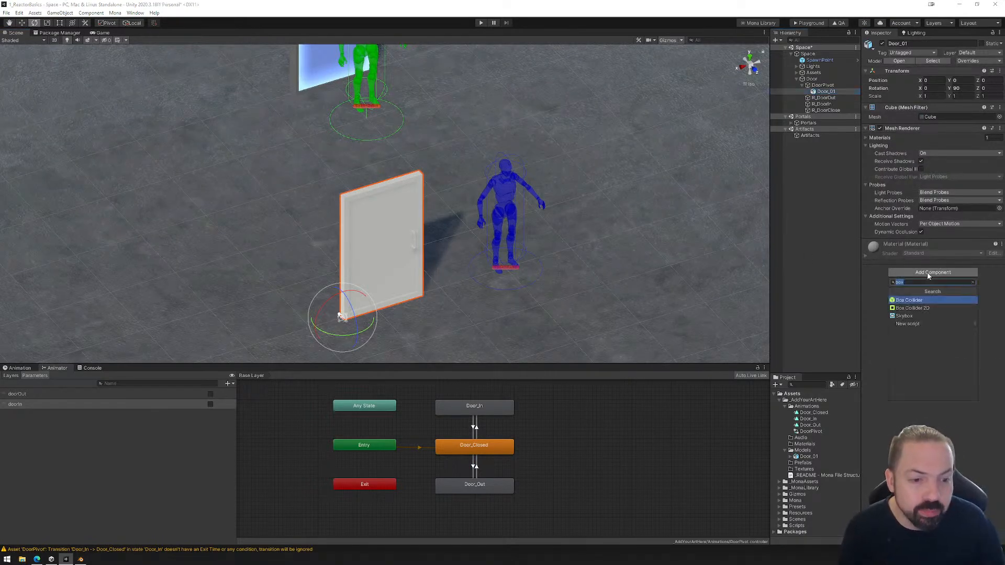
{"action": "left_click", "coordinate": [919, 303]}
Edit Door_01's Box Collider from above, pulling both long faces in to the door panel without the handles, about 0.097 thick.
{"action": "left_click_drag", "start_coordinate": [461, 262], "coordinate": [516, 241], "text": "alt"}
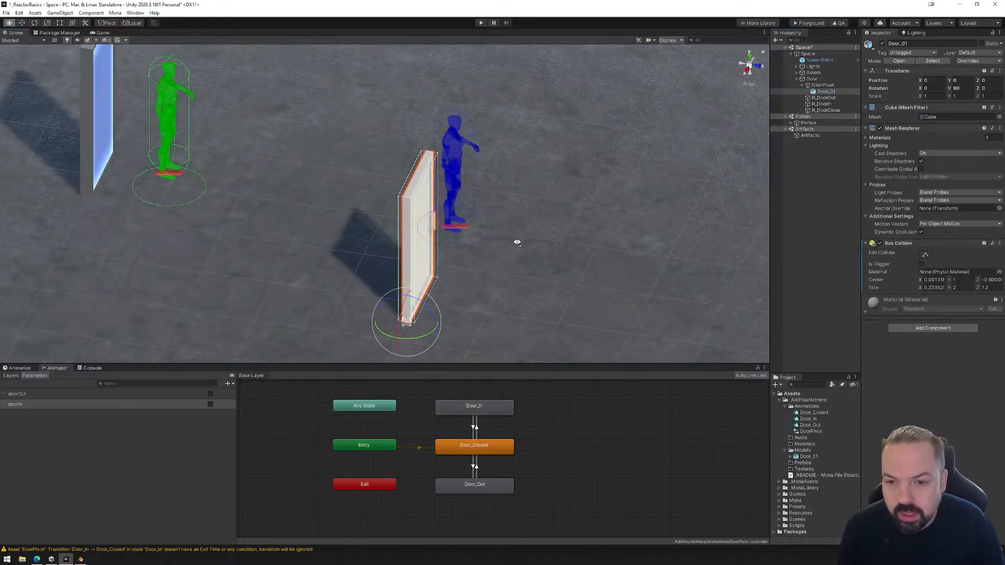
{"action": "left_click", "coordinate": [752, 58]}
{"action": "mouse_move", "coordinate": [407, 166]}
{"action": "middle_mouse_down"}
{"action": "mouse_move", "coordinate": [469, 216]}
{"action": "mouse_move", "coordinate": [399, 185]}
{"action": "middle_mouse_up"}
{"action": "scroll", "coordinate": [469, 215], "scroll_direction": "up", "scroll_amount": 4}
{"action": "scroll", "coordinate": [469, 216], "scroll_direction": "up", "scroll_amount": 3}
{"action": "scroll", "coordinate": [400, 184], "scroll_direction": "up", "scroll_amount": 3}
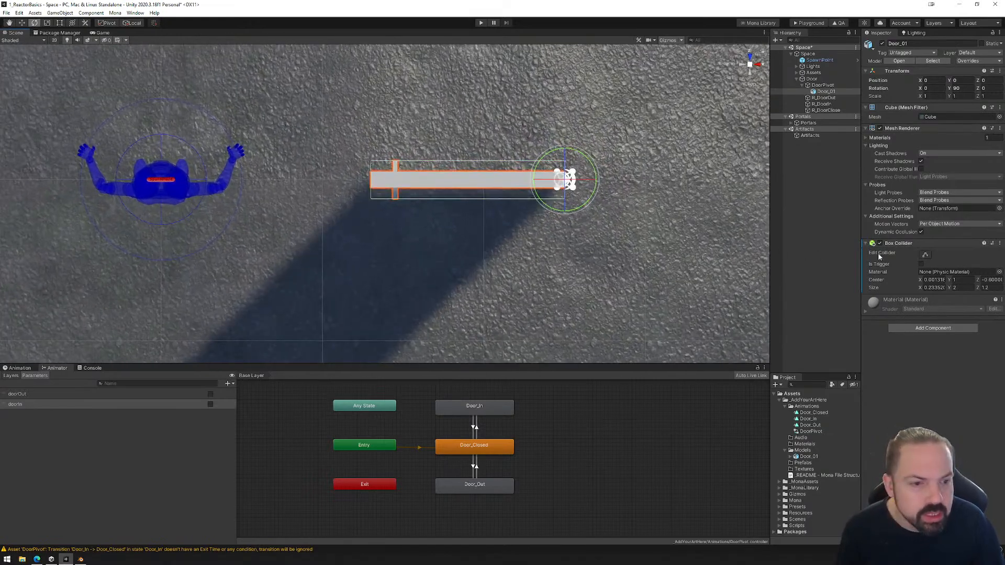
{"action": "left_click", "coordinate": [926, 256]}
{"action": "left_click_drag", "start_coordinate": [468, 162], "coordinate": [469, 171]}
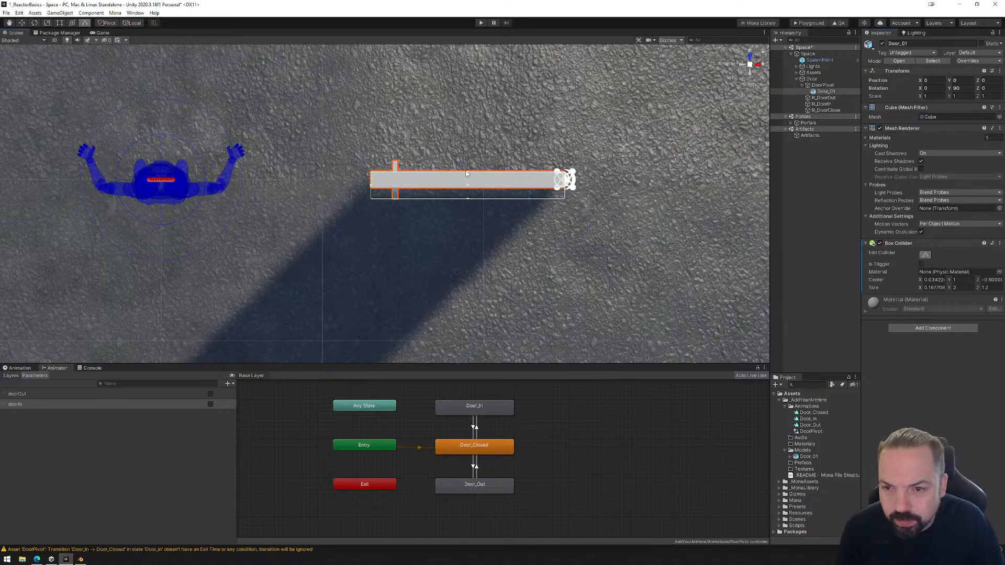
{"action": "left_click_drag", "start_coordinate": [468, 202], "coordinate": [467, 189]}
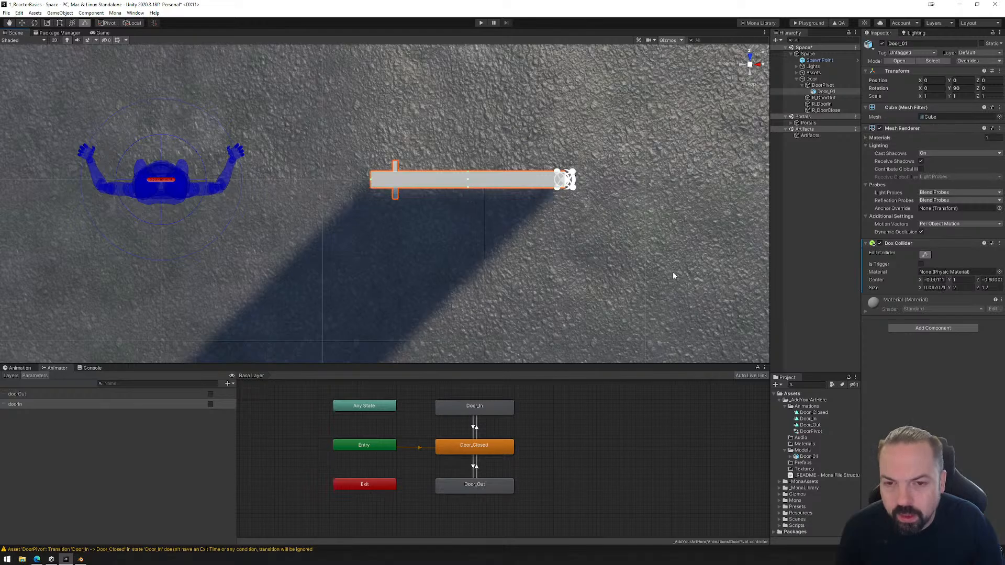
{"action": "left_click_drag", "start_coordinate": [673, 273], "coordinate": [386, 159], "text": "alt"}
{"action": "scroll", "coordinate": [387, 158], "scroll_direction": "down", "scroll_amount": 8}
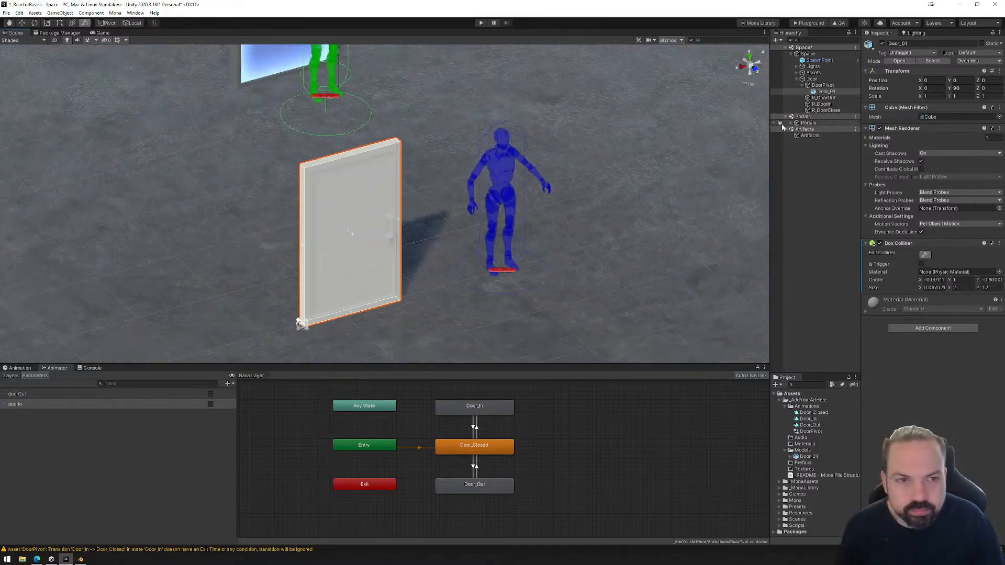
Collapse DoorPivot in the hierarchy, save the scene and build the Playground files.
{"action": "left_click", "coordinate": [802, 85]}
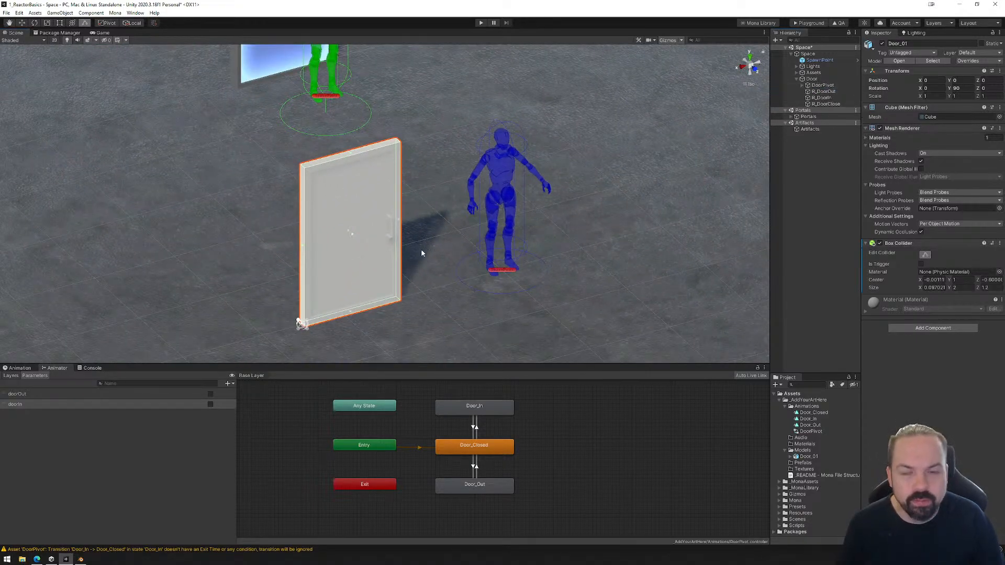
{"action": "left_click_drag", "start_coordinate": [377, 262], "coordinate": [406, 278], "text": "alt"}
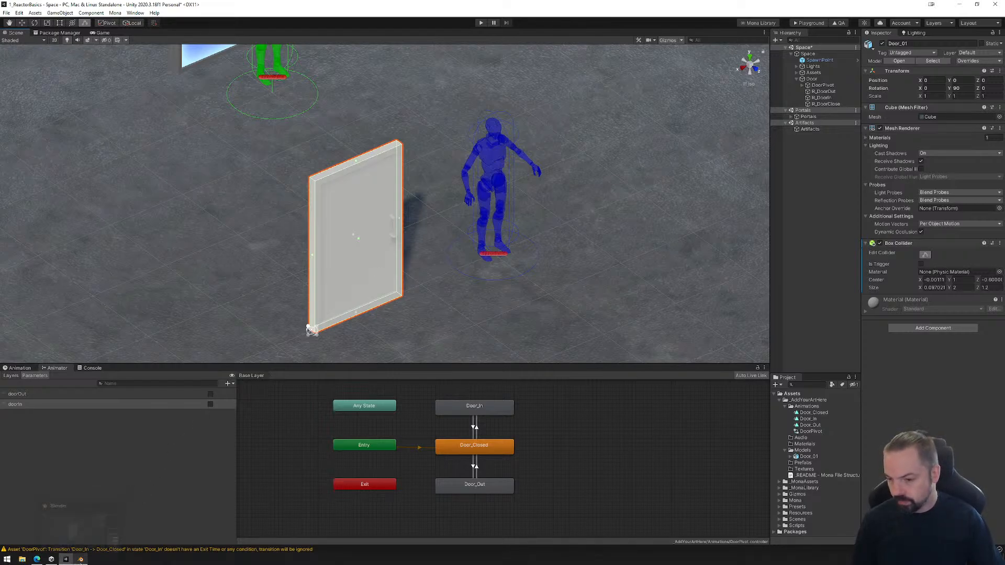
{"action": "mouse_move", "coordinate": [81, 560]}
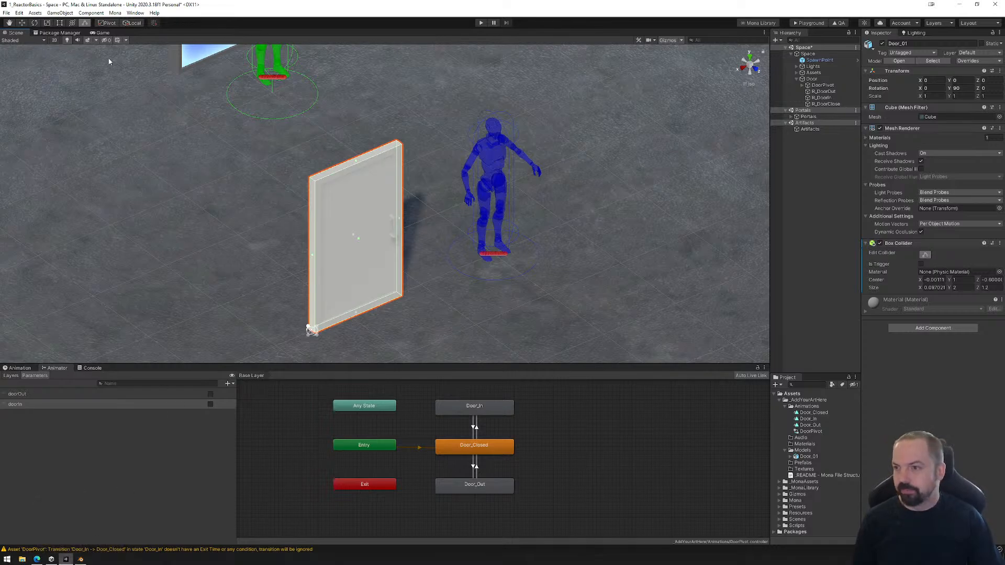
{"action": "left_click", "coordinate": [6, 13]}
{"action": "left_click", "coordinate": [16, 43]}
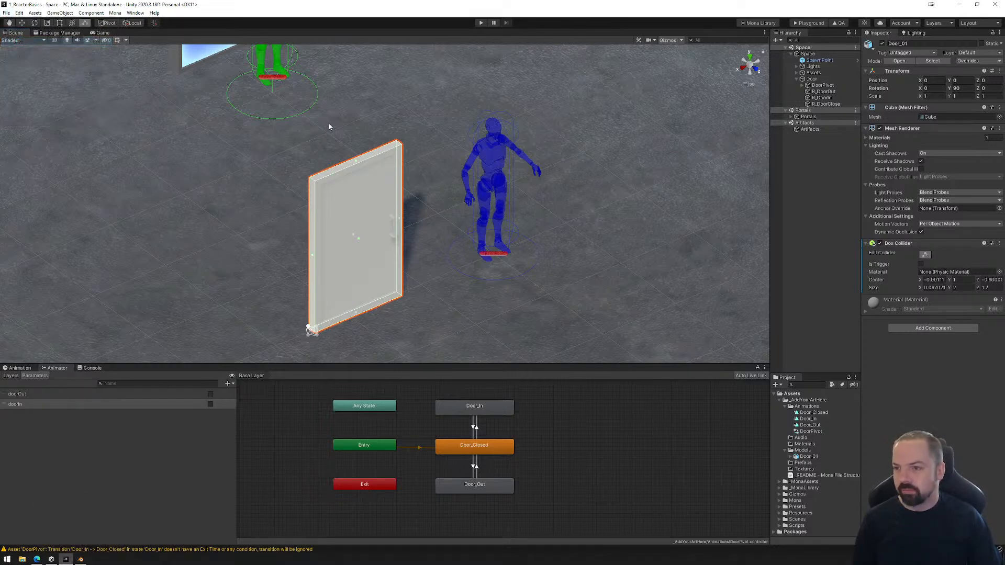
{"action": "left_click", "coordinate": [822, 24]}
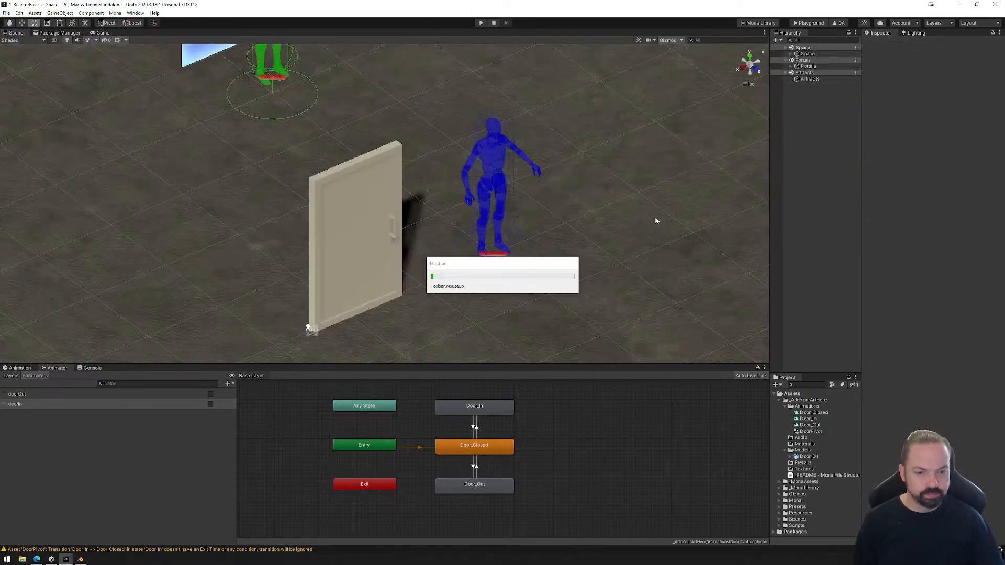
Upload the exported PlaygroundFiles folder to the Mona Playground page in the browser.
{"action": "left_click", "coordinate": [748, 139]}
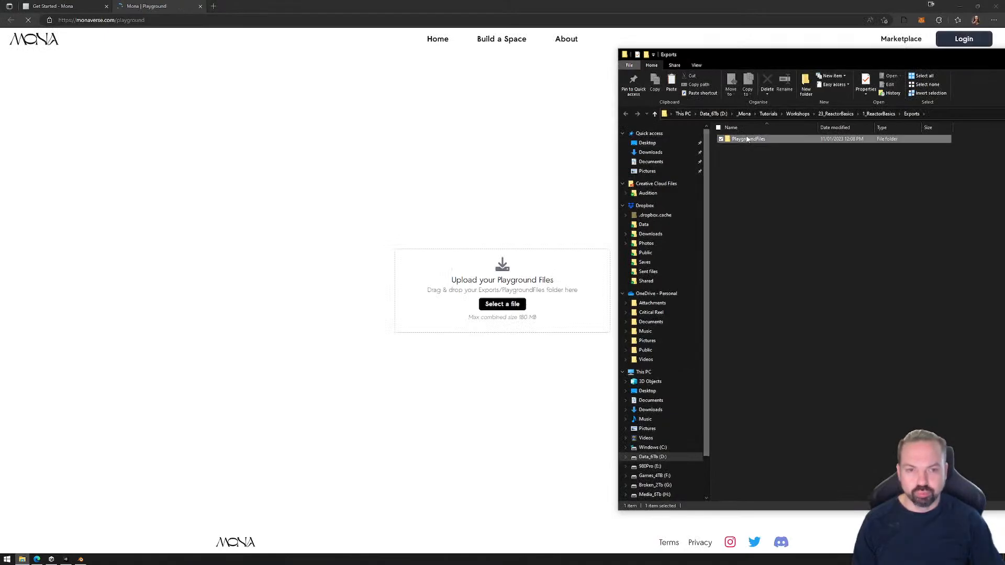
{"action": "left_click_drag", "start_coordinate": [747, 139], "coordinate": [435, 293]}
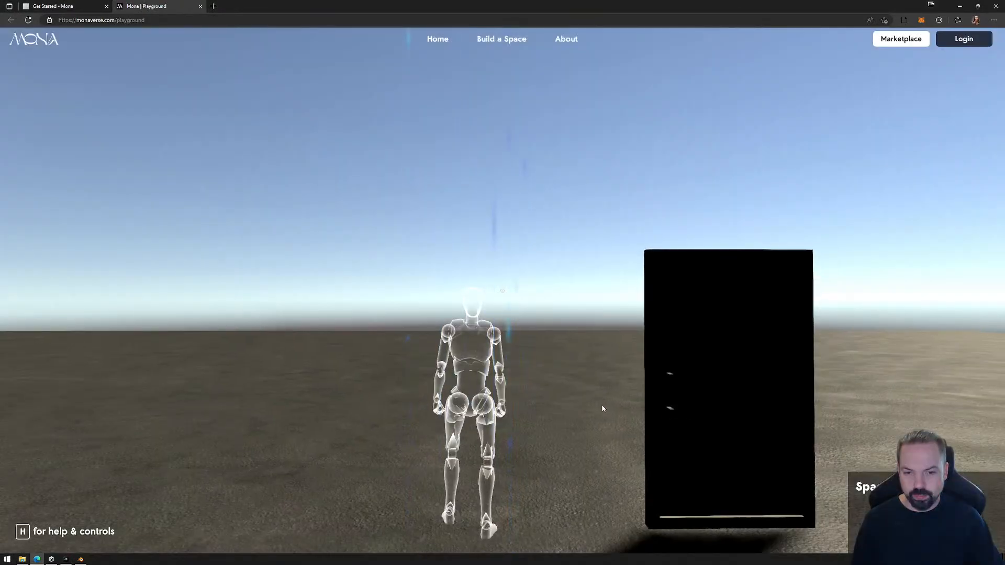
Enter the Playground space and walk the avatar around Door_01, triggering its opening and closing, and release the cursor.
{"action": "left_click", "coordinate": [518, 372]}
{"action": "key", "text": "a"}
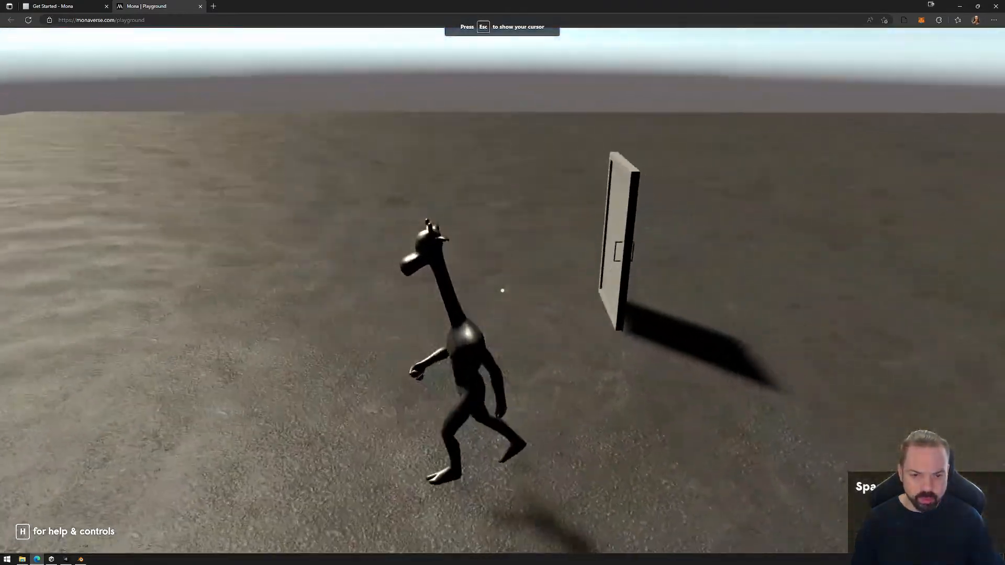
{"action": "key", "text": "a"}
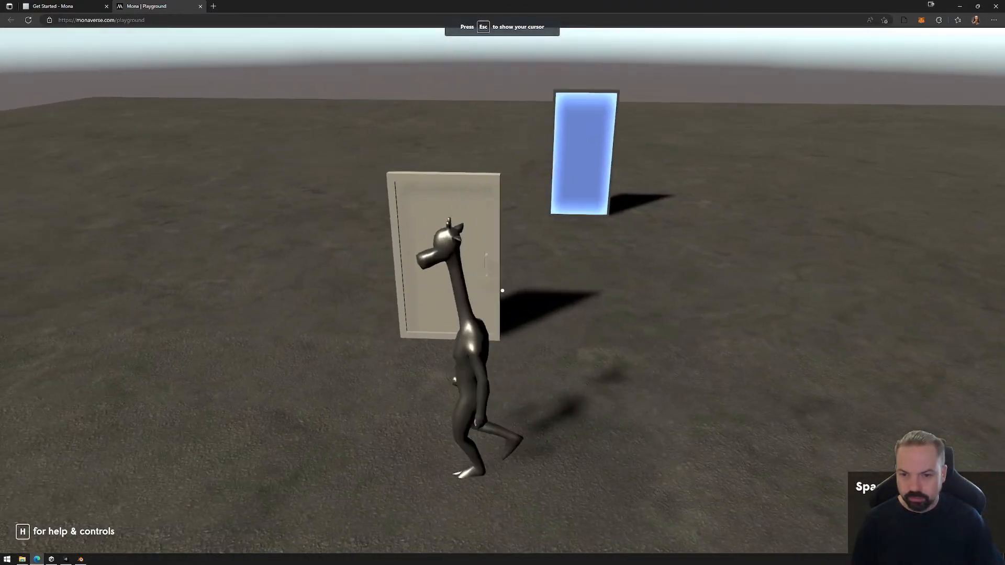
{"action": "key", "text": "w"}
{"action": "key", "text": "s"}
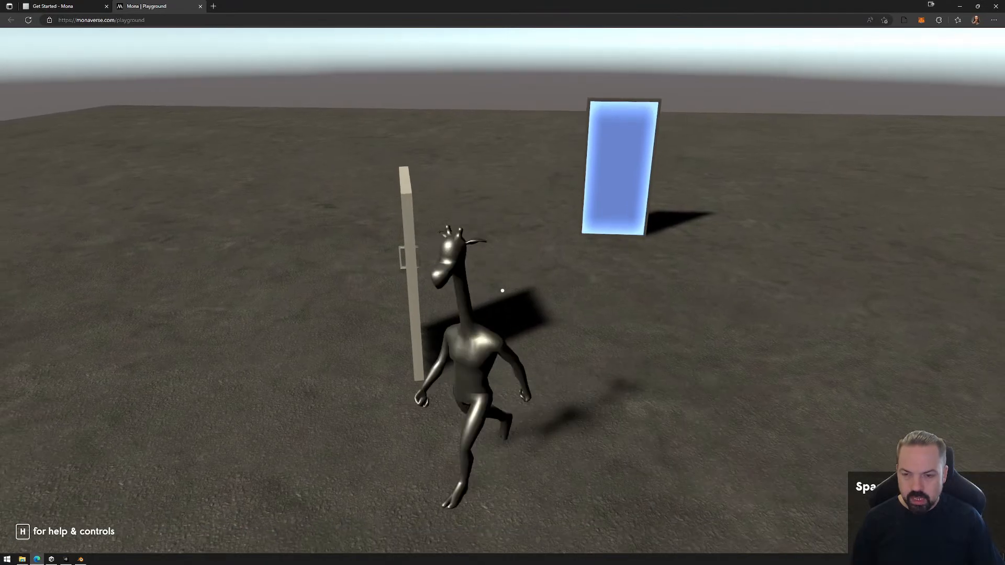
{"action": "key", "text": "w"}
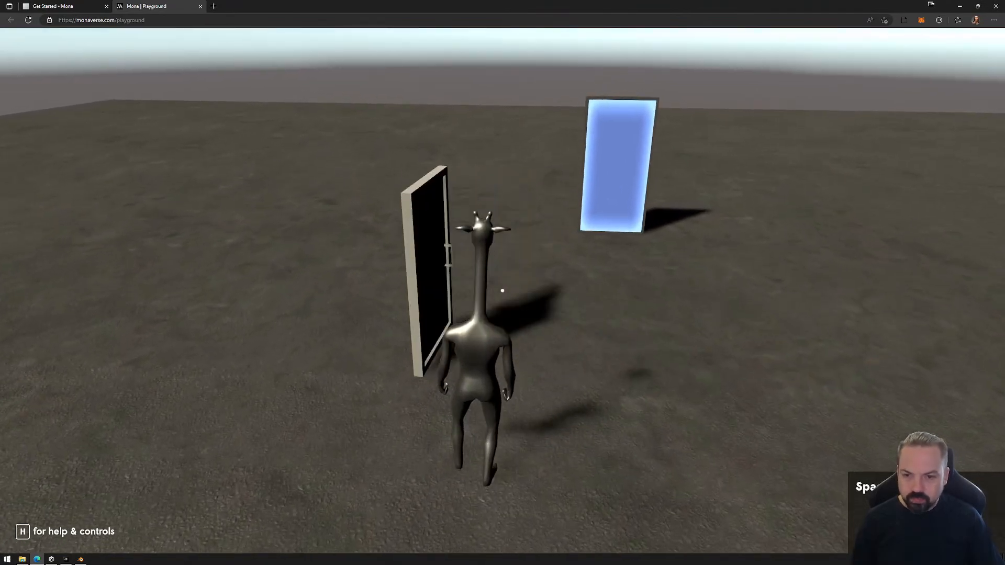
{"action": "key", "text": "s"}
{"action": "key", "text": "d"}
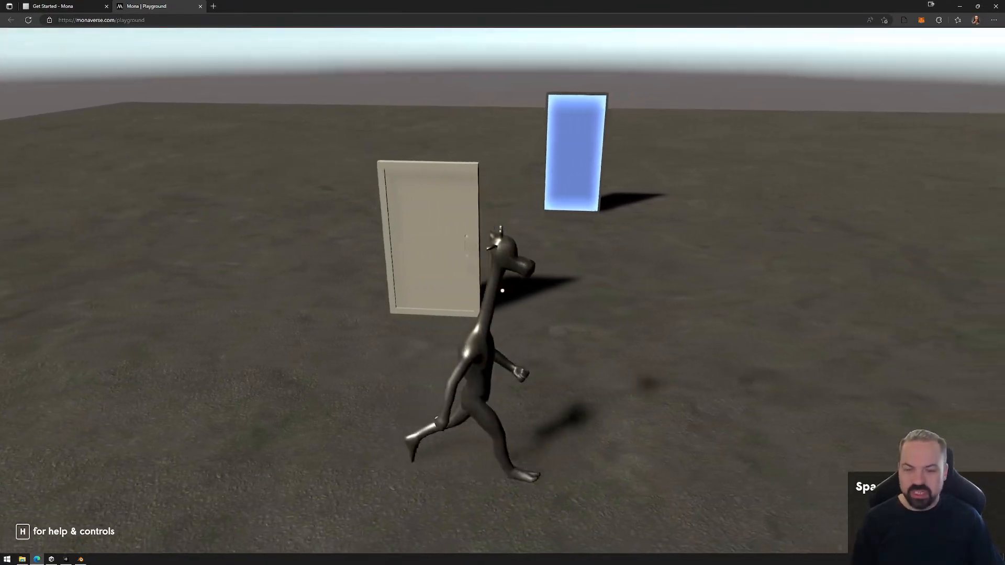
{"action": "key", "text": "a"}
{"action": "key", "text": "w"}
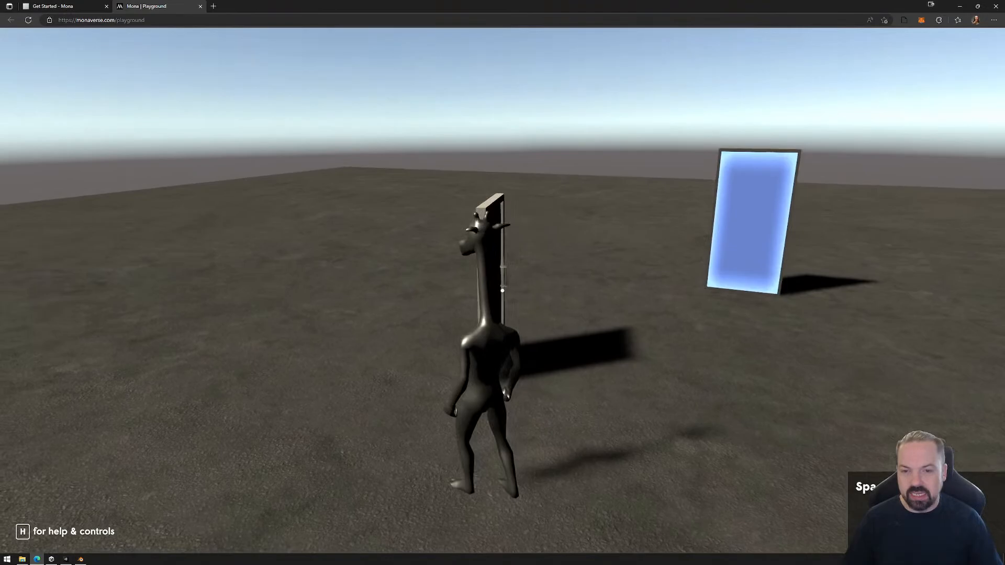
{"action": "left_click", "coordinate": [502, 291]}
{"action": "key", "text": "s"}
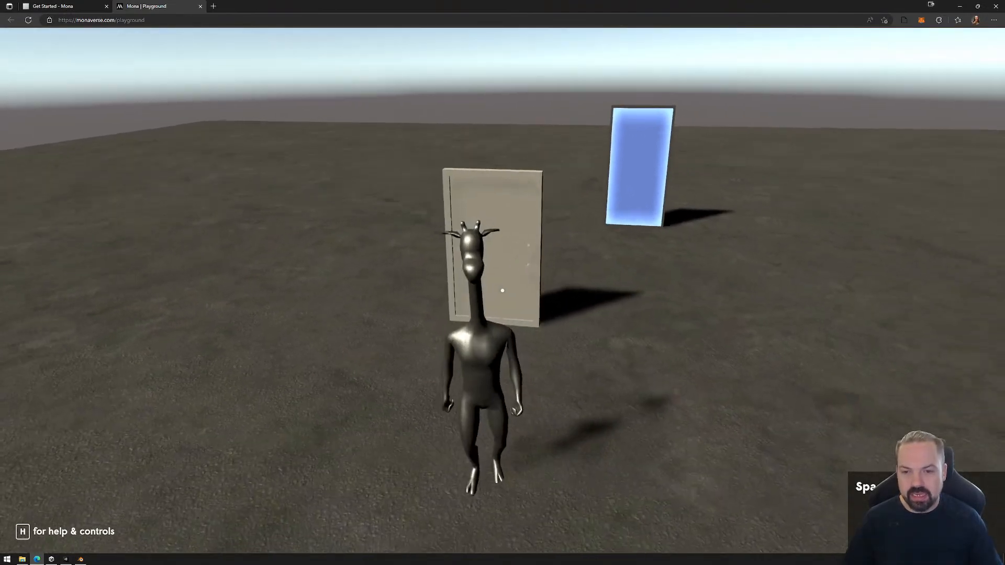
{"action": "key", "text": "d"}
{"action": "key", "text": "w"}
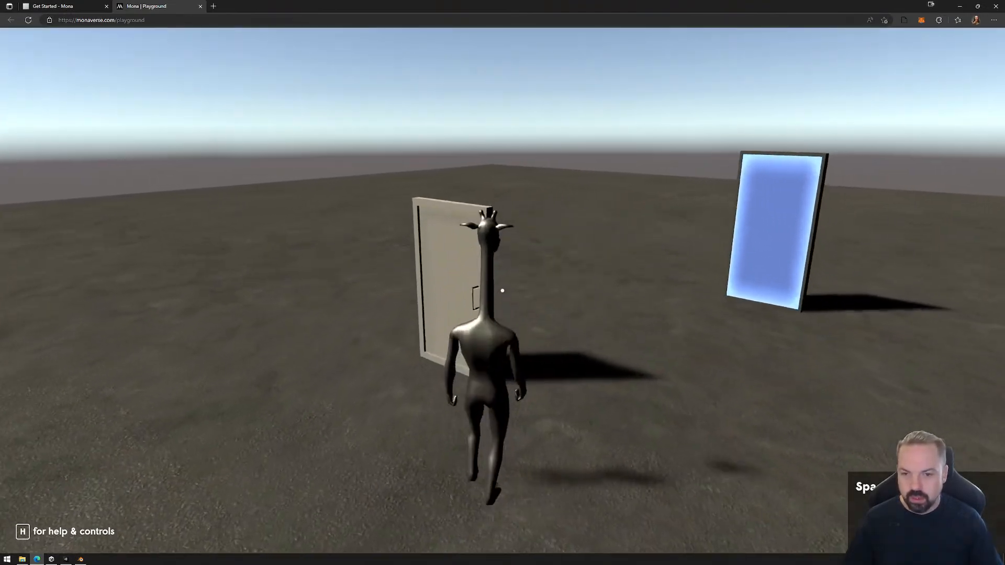
{"action": "key", "text": "a"}
{"action": "left_click", "coordinate": [502, 290]}
{"action": "key", "text": "s"}
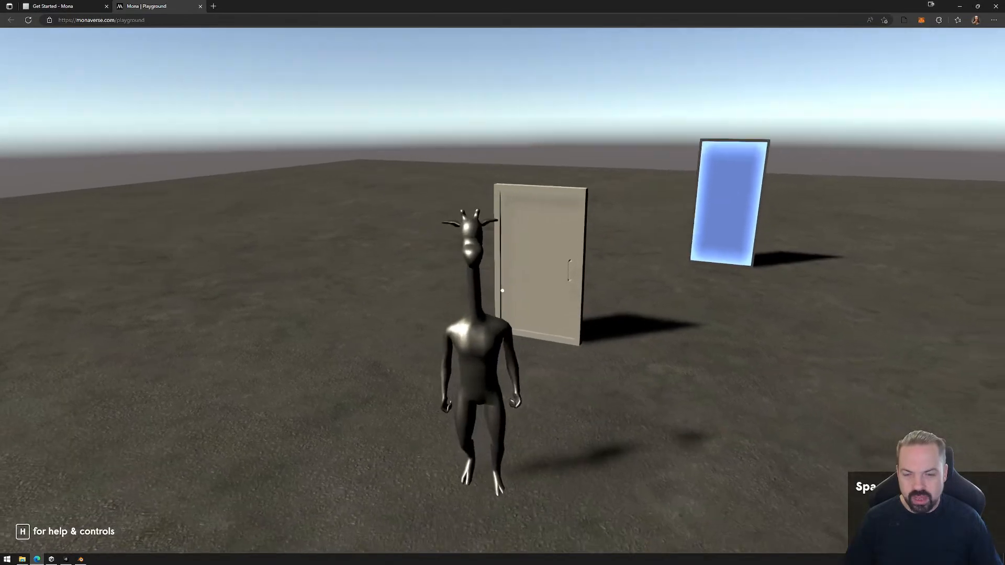
{"action": "key", "text": "w"}
{"action": "key", "text": "Escape"}
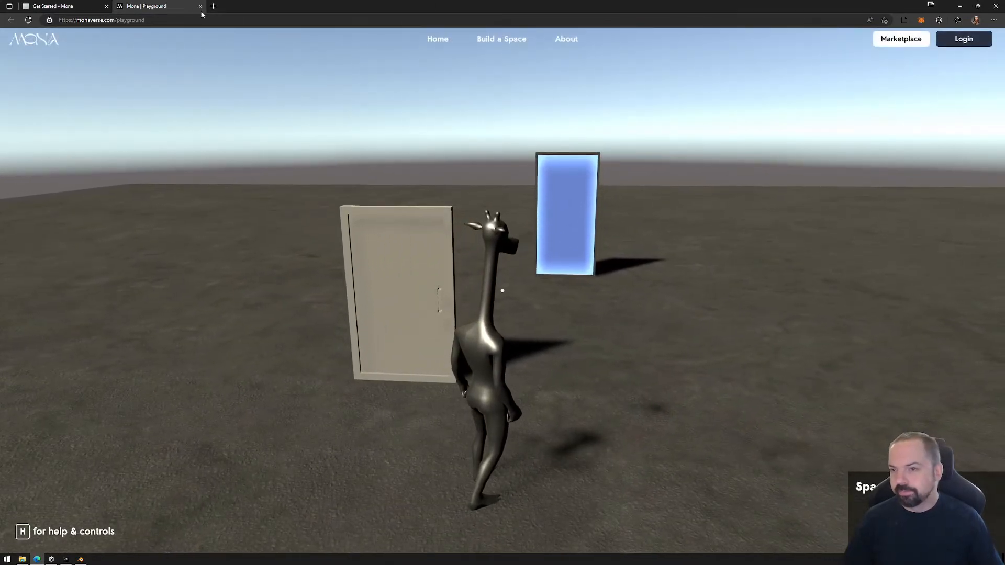
Close the Playground page, permanently delete the PlaygroundFiles folder from Exports and switch back to Unity.
{"action": "left_click", "coordinate": [201, 7]}
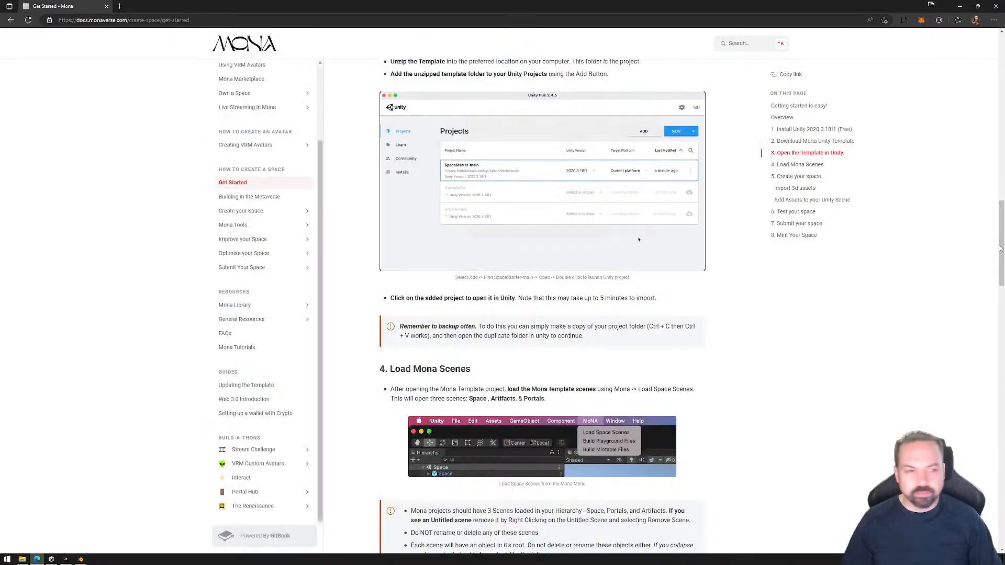
{"action": "key", "text": "alt+Tab"}
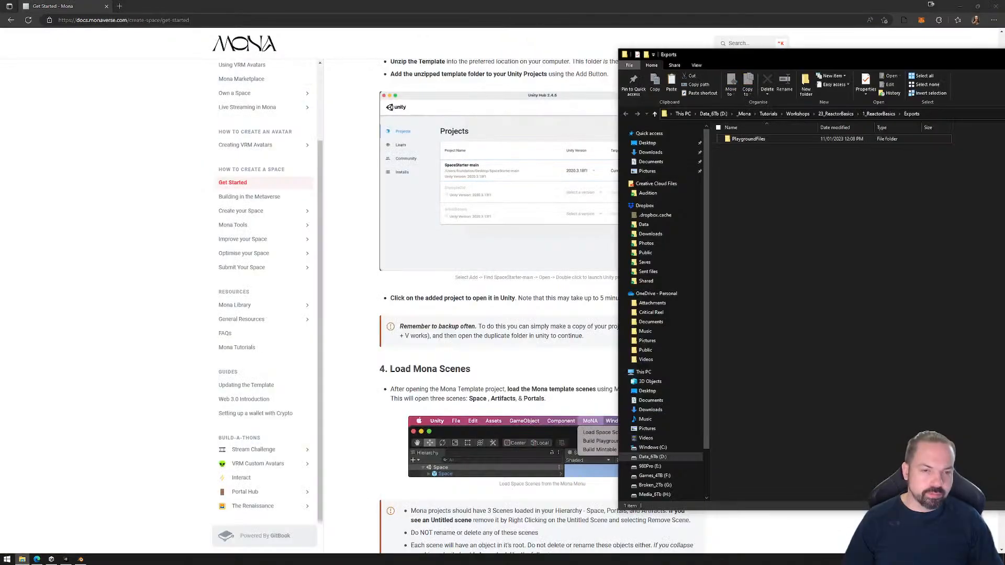
{"action": "left_click", "coordinate": [748, 139]}
{"action": "key", "text": "shift+Delete"}
{"action": "key", "text": "Return"}
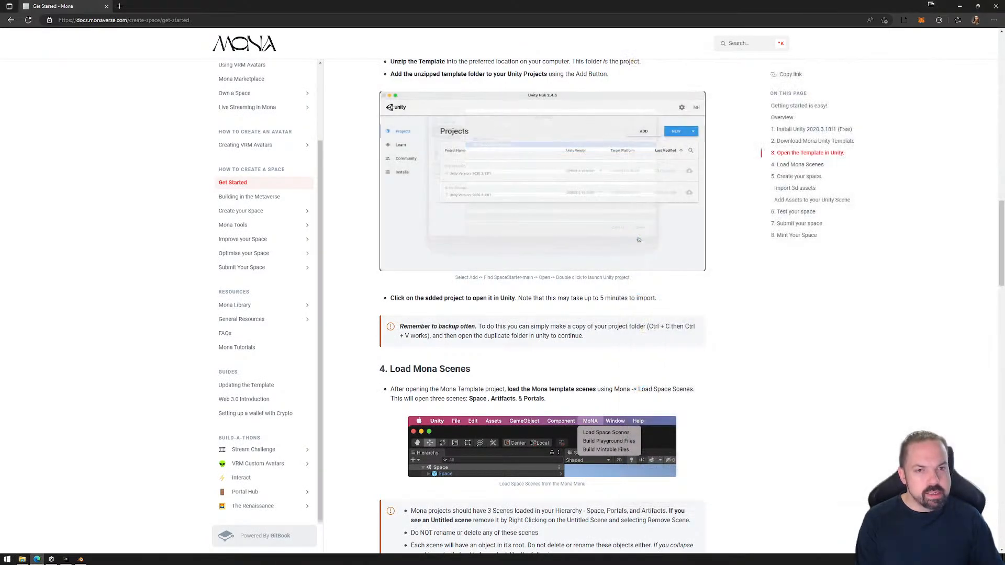
{"action": "key", "text": "alt+Tab"}
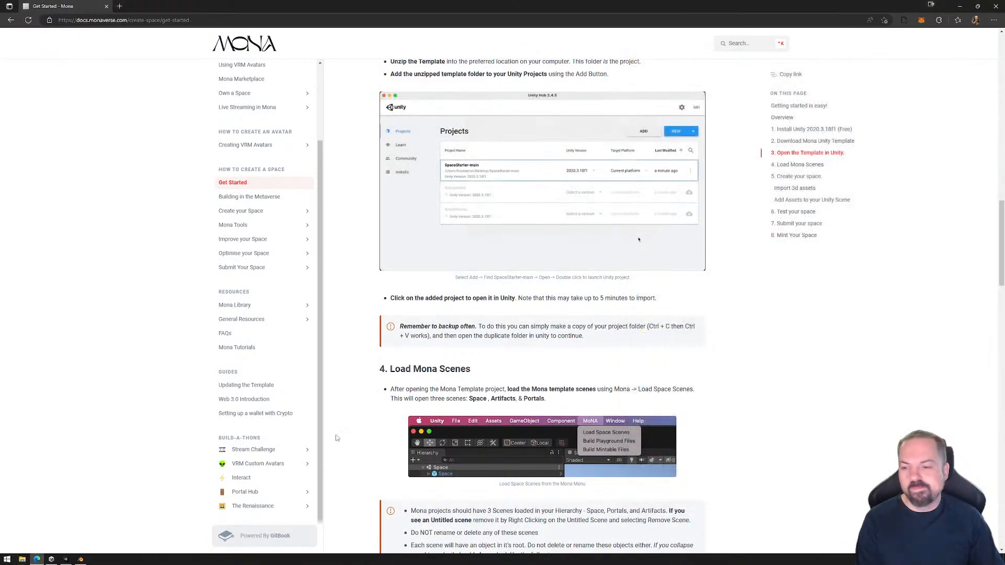
{"action": "left_click", "coordinate": [65, 560]}
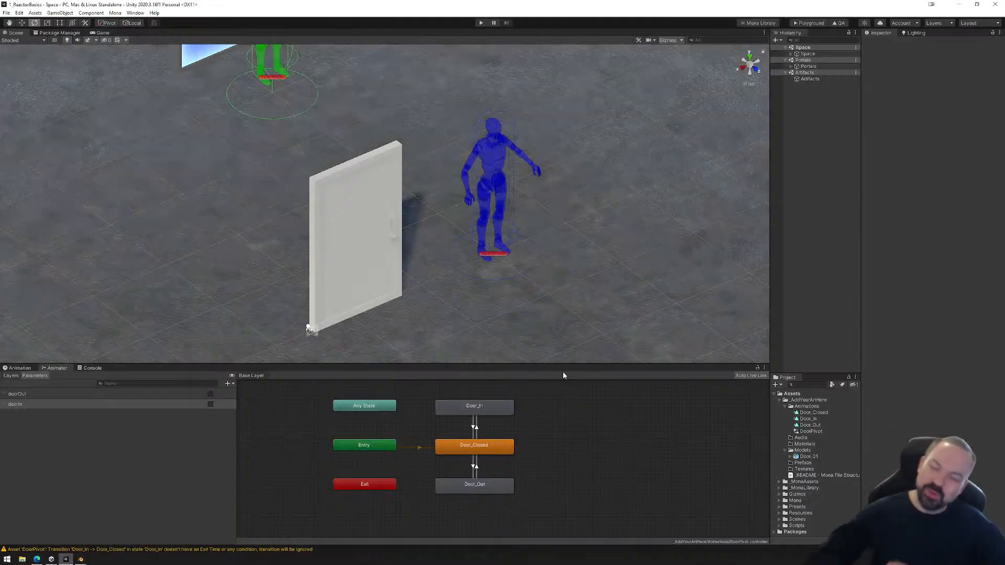
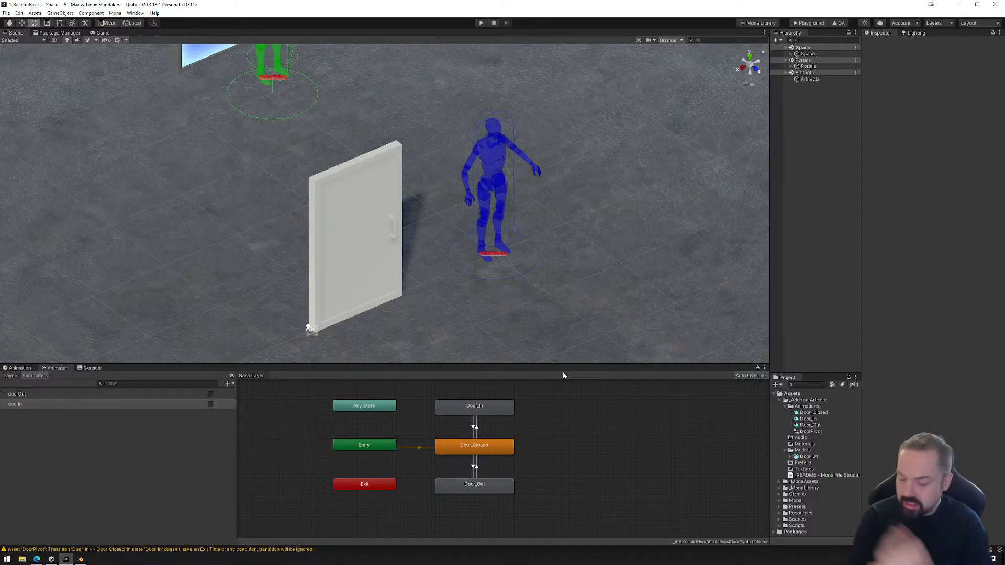
Switch to the web browser and open the Mona Playground page under General Resources in the Mona documentation.
{"action": "left_click", "coordinate": [37, 559]}
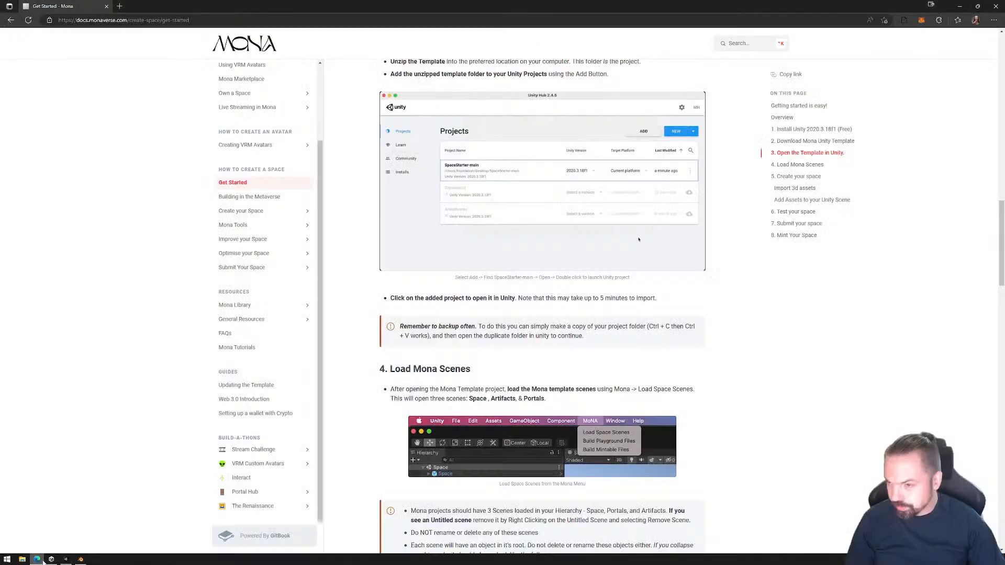
{"action": "left_click", "coordinate": [121, 6]}
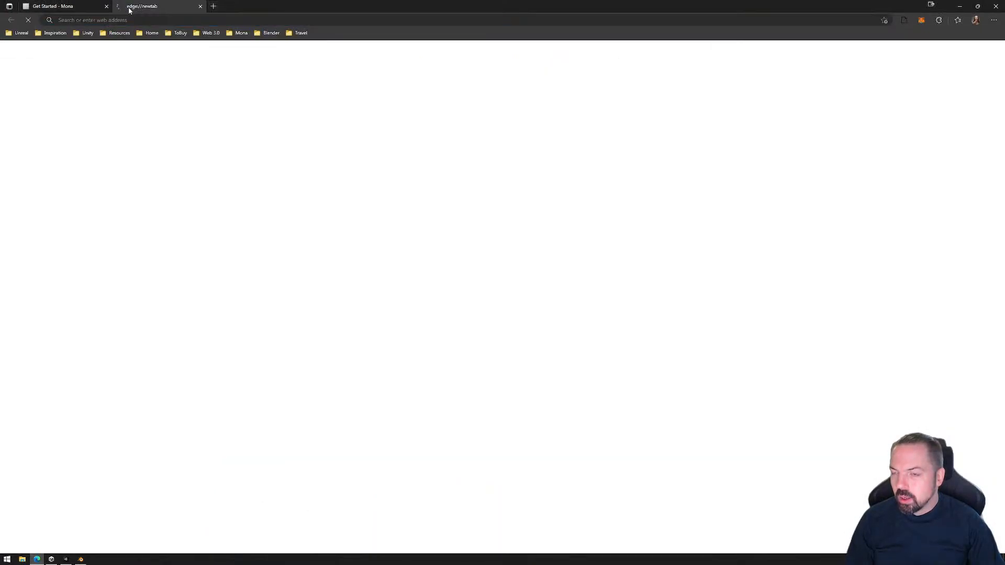
{"action": "left_click", "coordinate": [200, 6]}
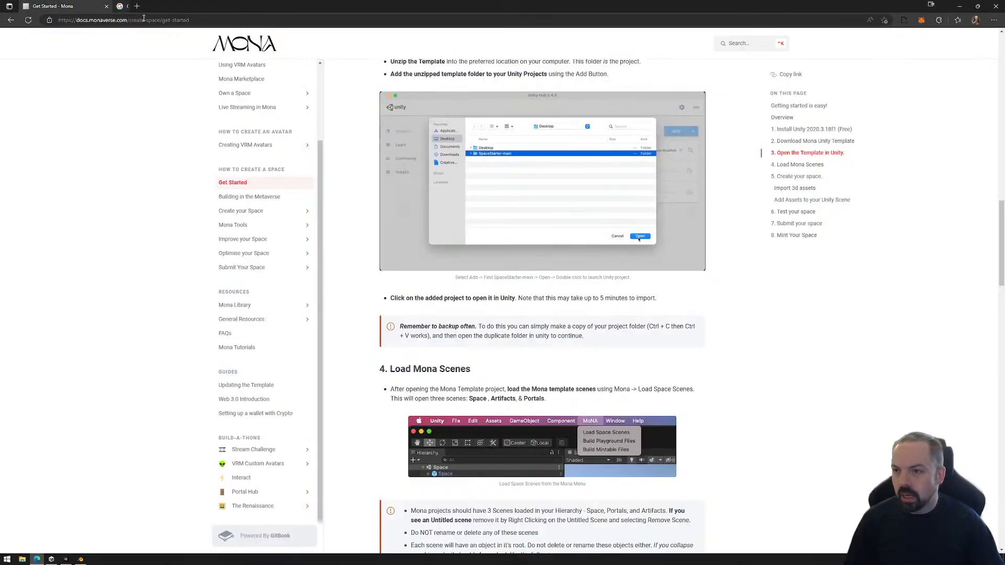
{"action": "left_click", "coordinate": [246, 307]}
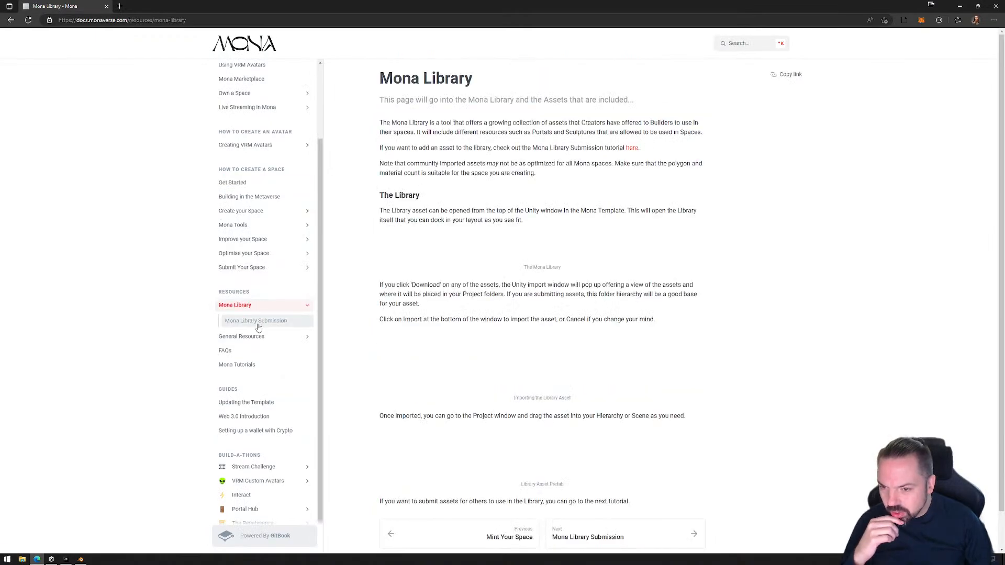
{"action": "left_click", "coordinate": [253, 338]}
{"action": "left_click", "coordinate": [247, 352]}
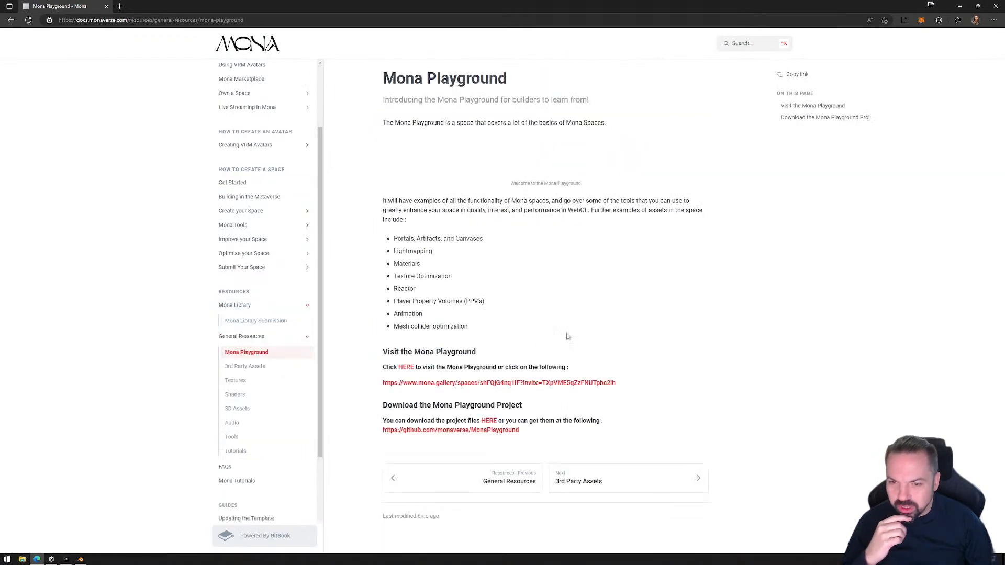
{"action": "scroll", "coordinate": [515, 305], "scroll_direction": "down", "scroll_amount": 3}
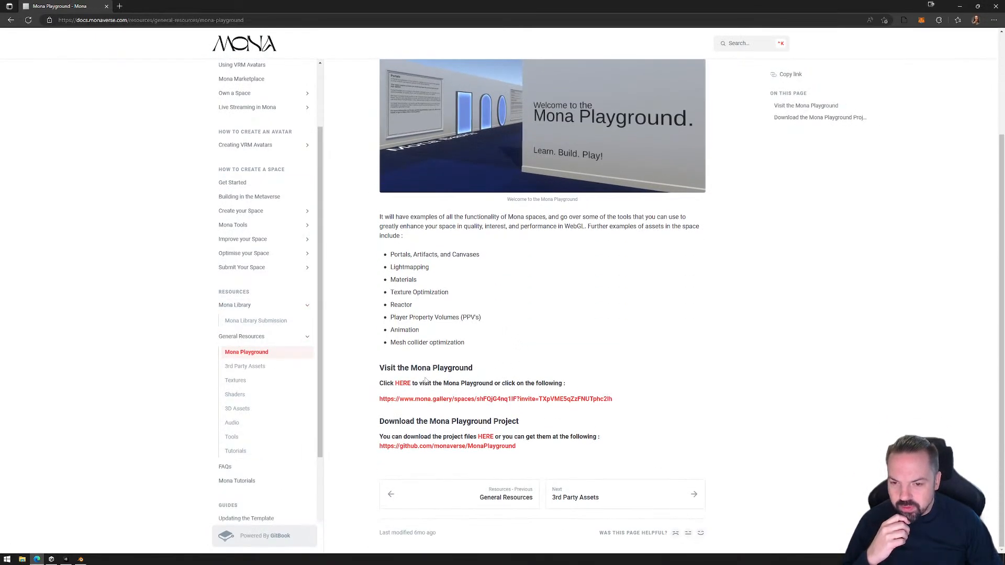
Open the Mona Playground space from its link in the documentation and enter it with the guest avatar.
{"action": "left_click", "coordinate": [486, 400]}
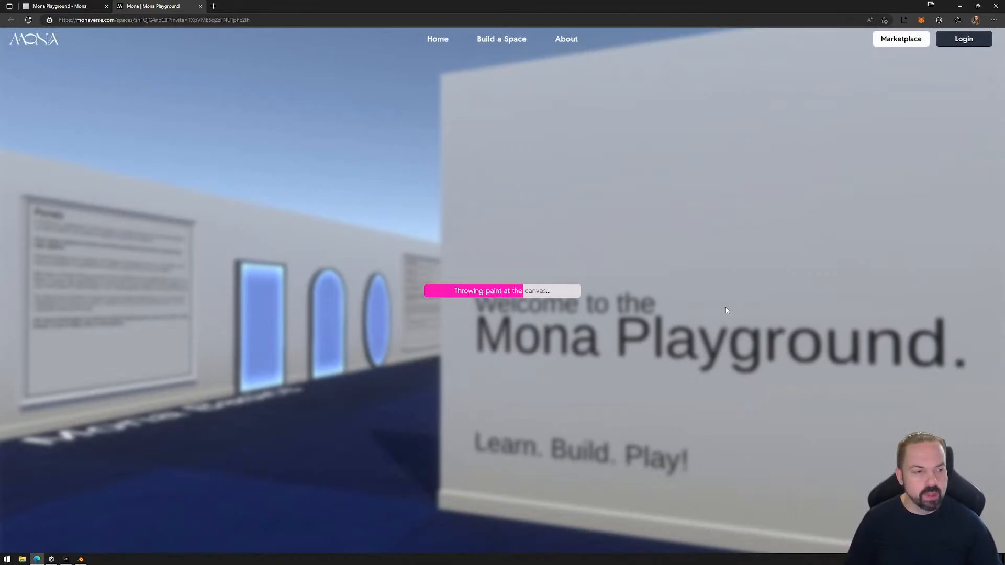
{"action": "left_click", "coordinate": [59, 6]}
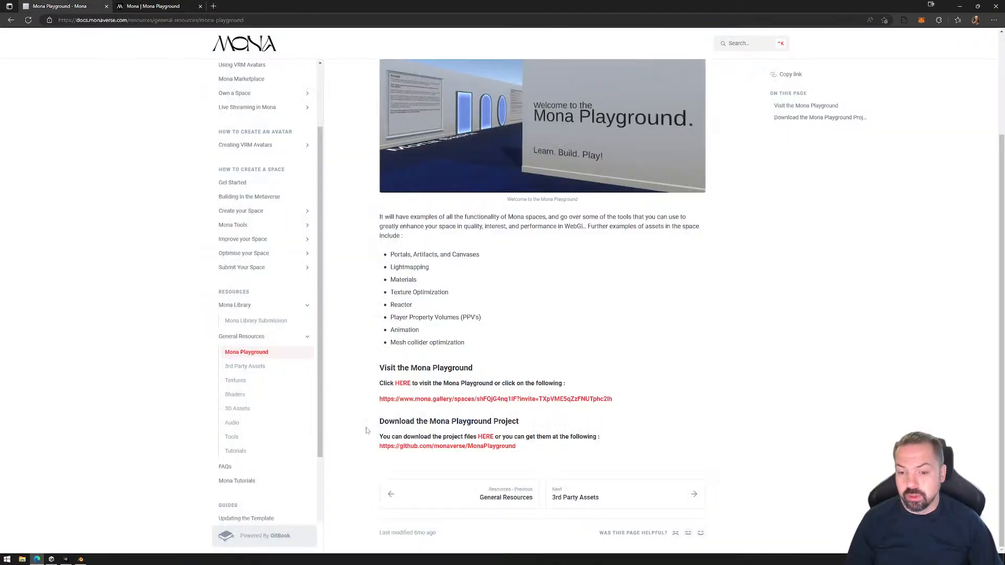
{"action": "left_click", "coordinate": [155, 7]}
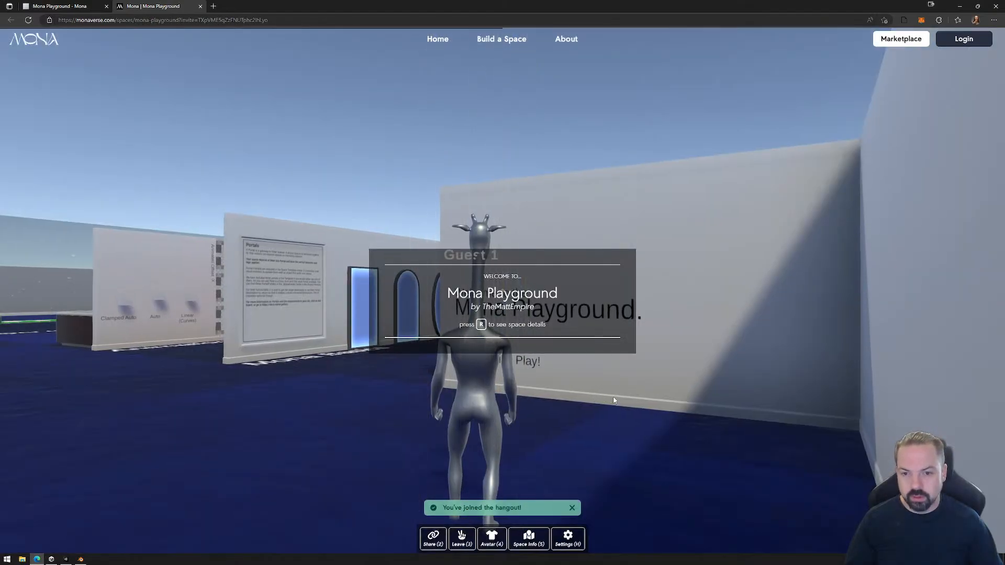
{"action": "left_click", "coordinate": [614, 401]}
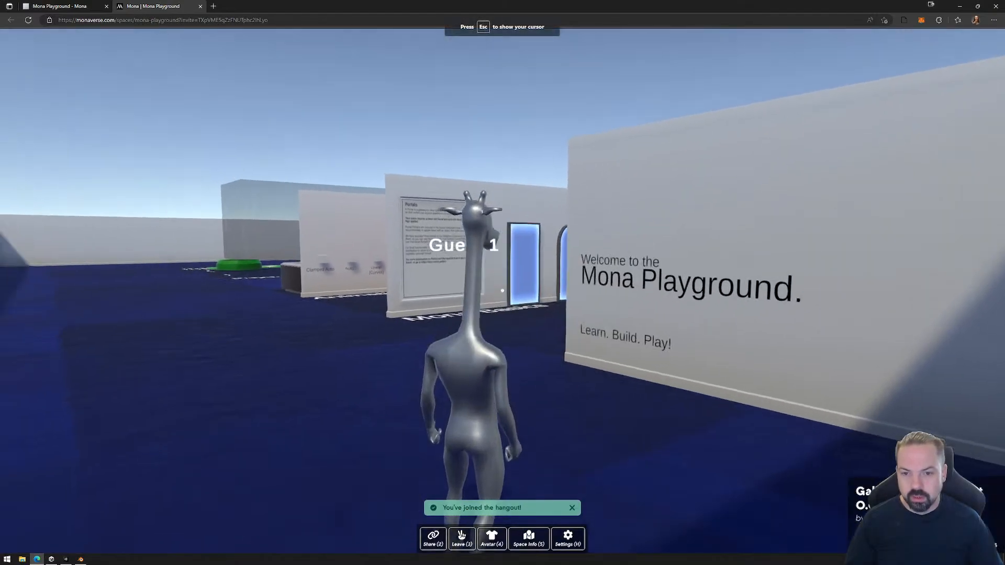
{"action": "key", "text": "w"}
Change the avatar through Ready Player Me, signing in with the existing account and selecting the bearded avatar in the dark coat and black shirt.
{"action": "key", "text": "Escape"}
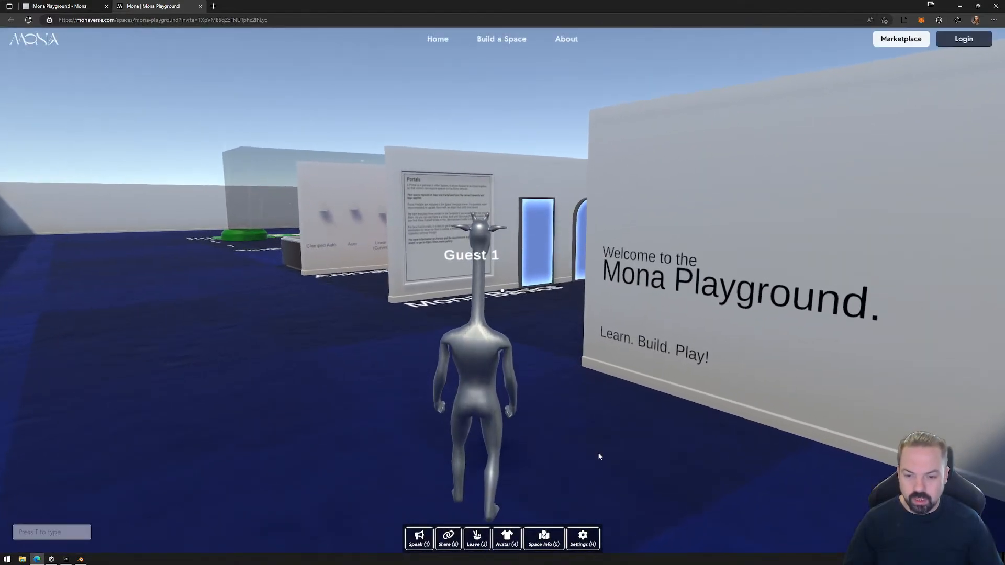
{"action": "left_click", "coordinate": [506, 538]}
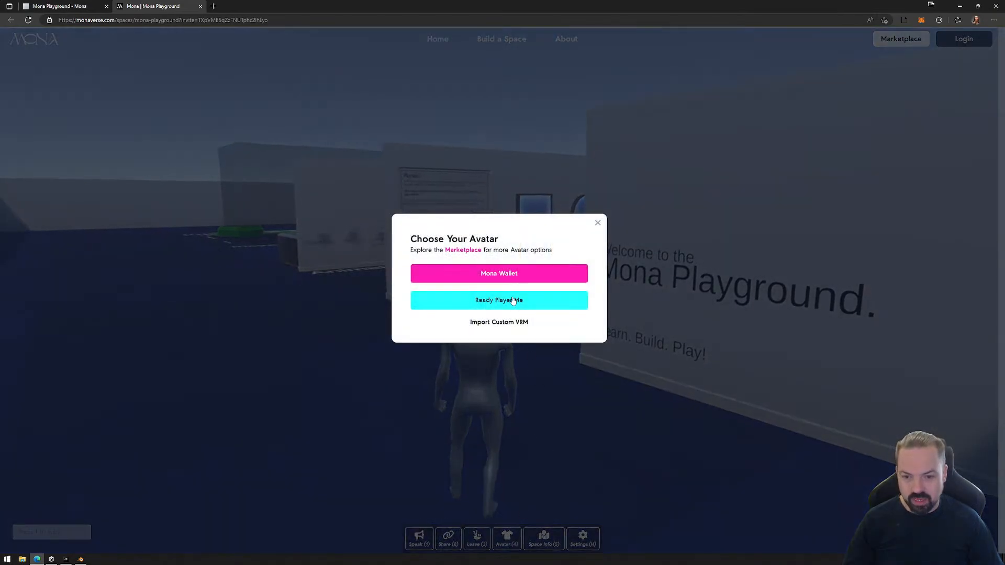
{"action": "left_click", "coordinate": [508, 305]}
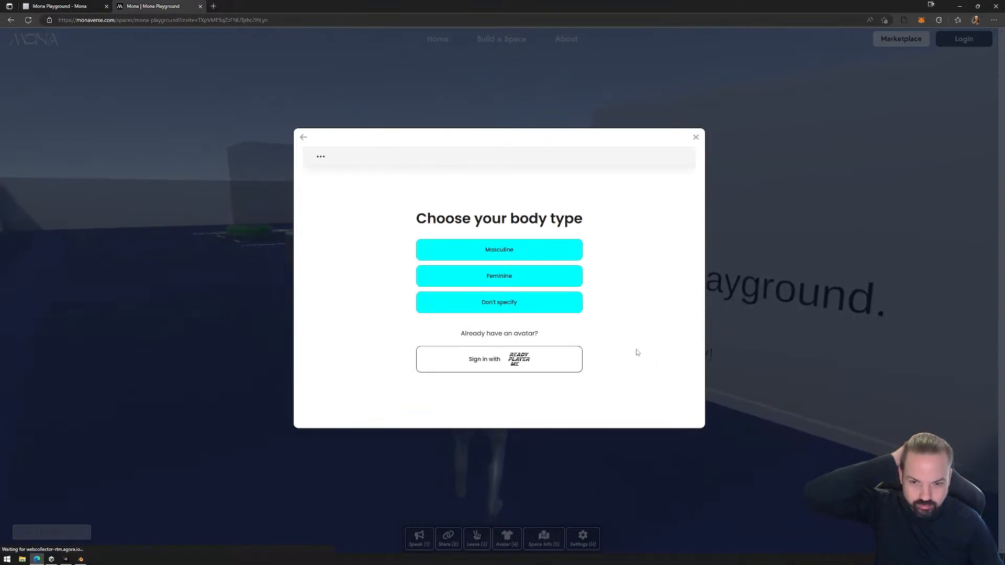
{"action": "left_click", "coordinate": [514, 360]}
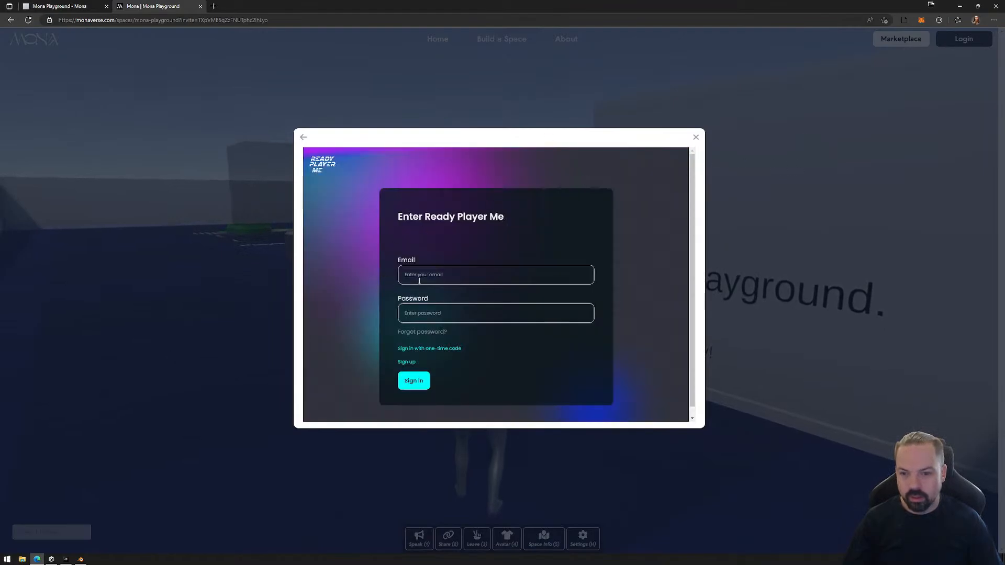
{"action": "left_click_drag", "start_coordinate": [526, 4], "coordinate": [1004, 128]}
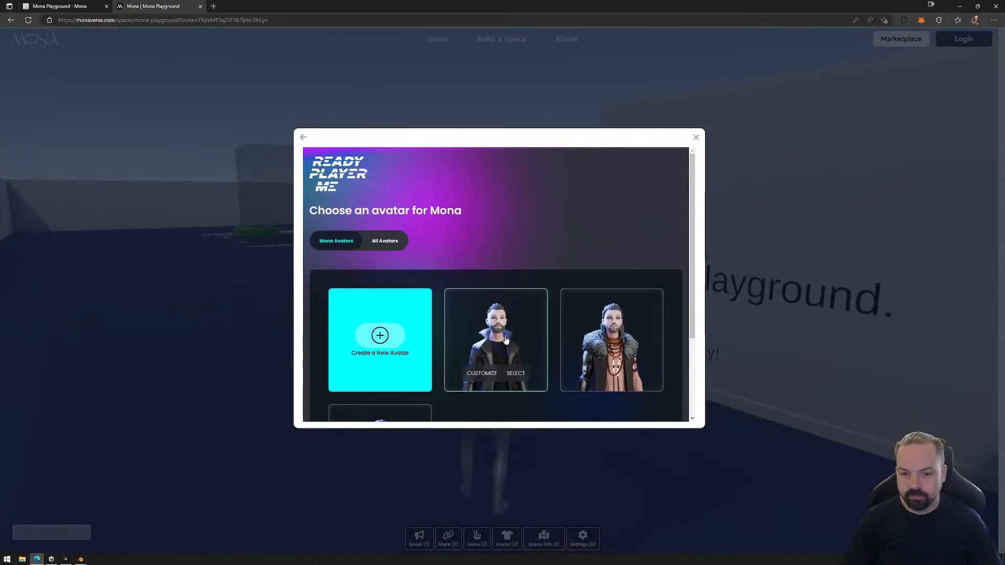
{"action": "left_click", "coordinate": [515, 373]}
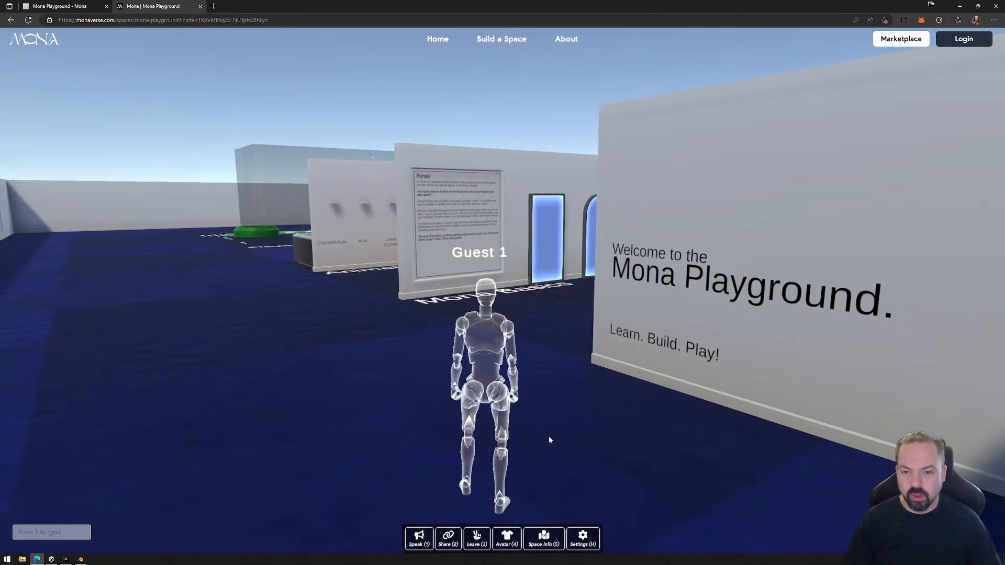
Walk the avatar past the welcome wall to the Mona Basics portals and turn the view to see the avatar's front.
{"action": "left_click", "coordinate": [563, 433]}
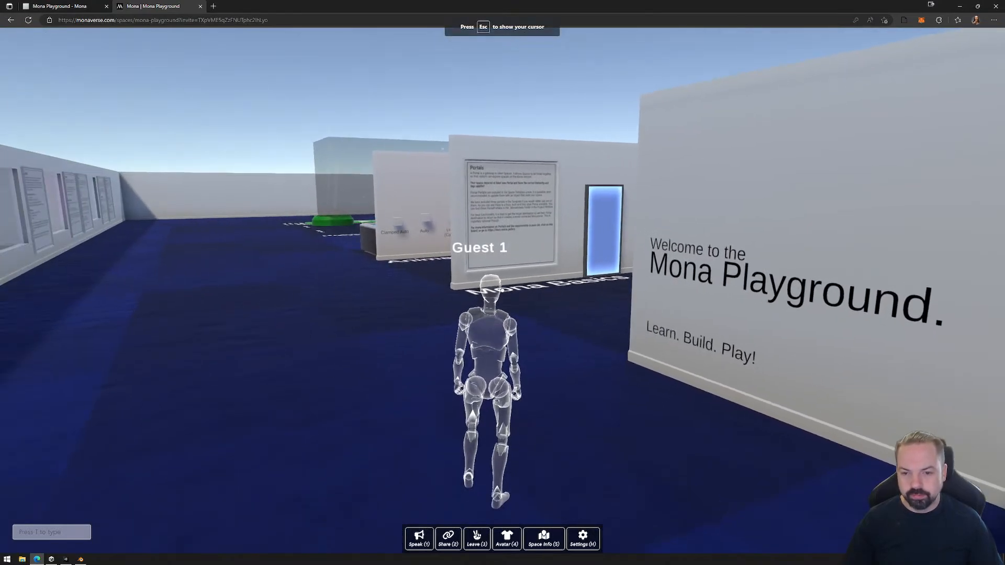
{"action": "key", "text": "w"}
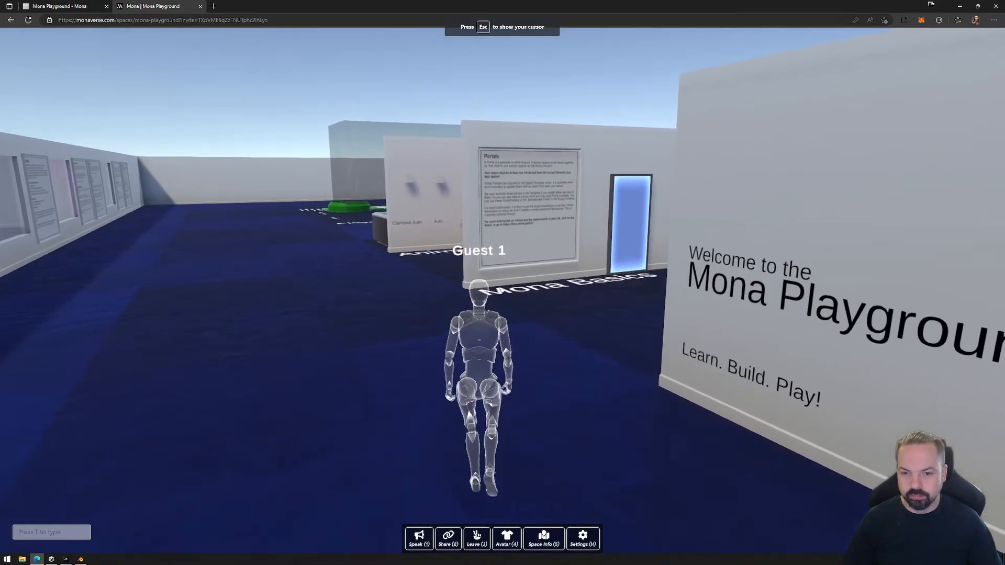
{"action": "key", "text": "w"}
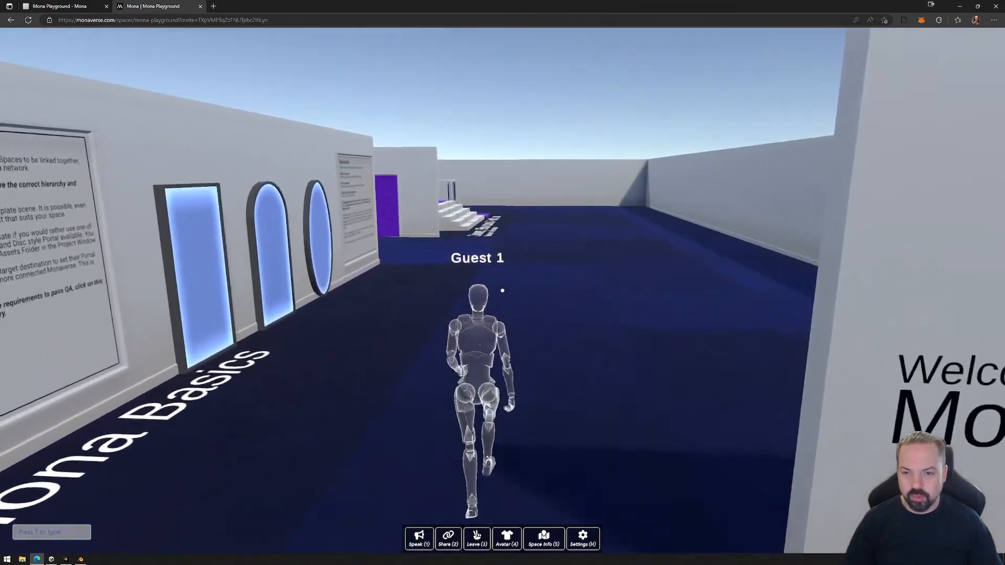
{"action": "key", "text": "w"}
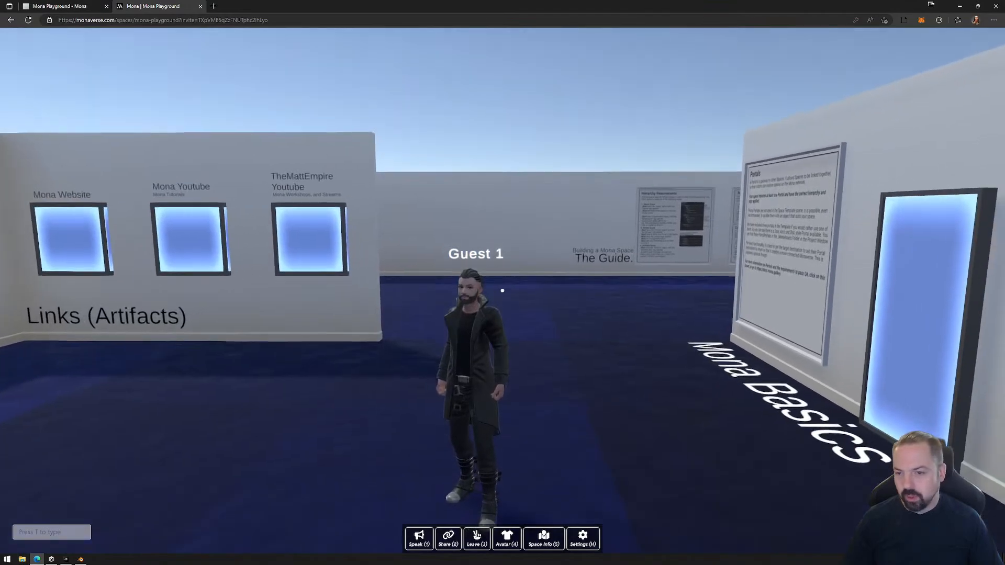
Walk along the Guide wall and view its boards from Hierarchy Requirements and Lighting to Reactor and Player Property Volumes.
{"action": "key", "text": "w"}
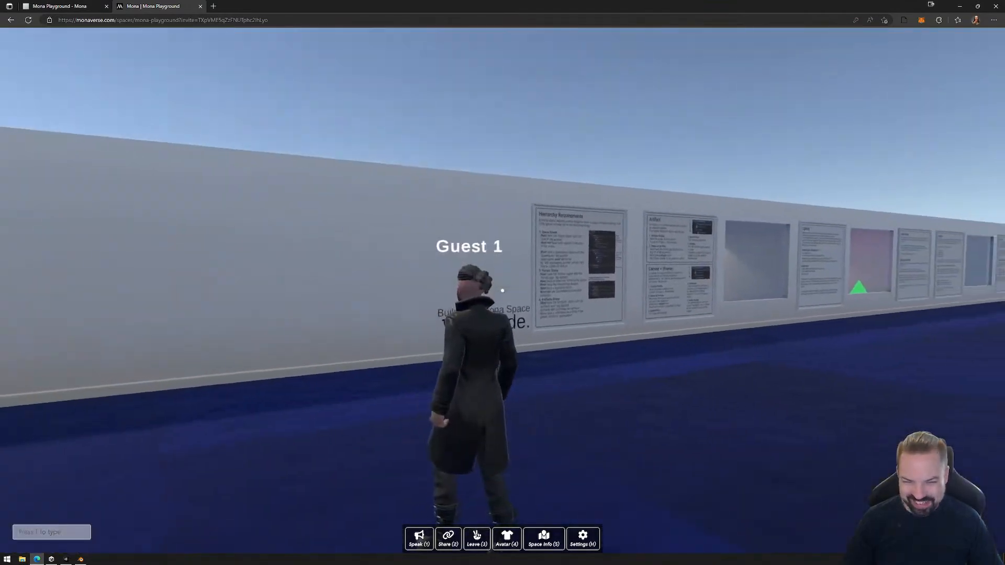
{"action": "key", "text": "w"}
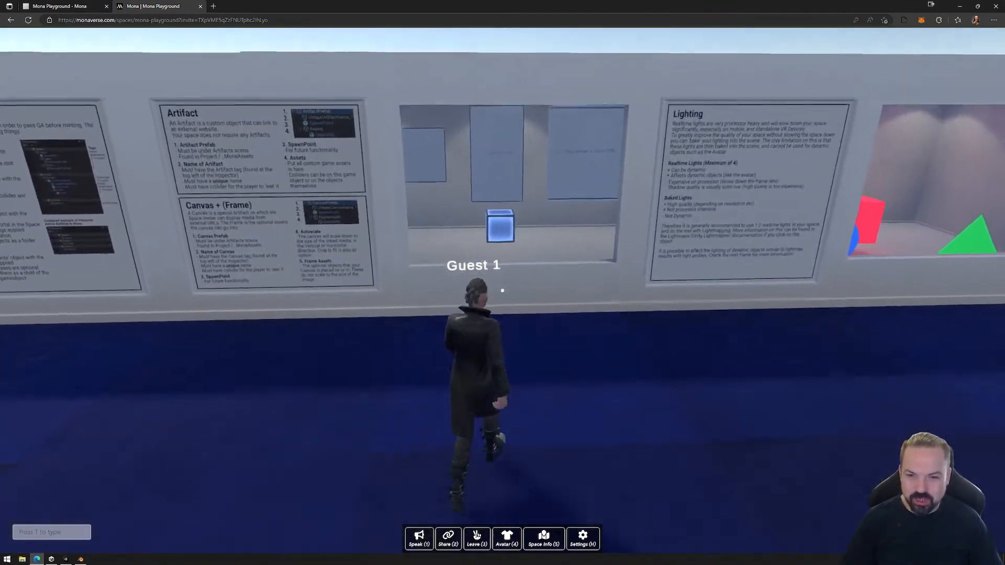
{"action": "key", "text": "d"}
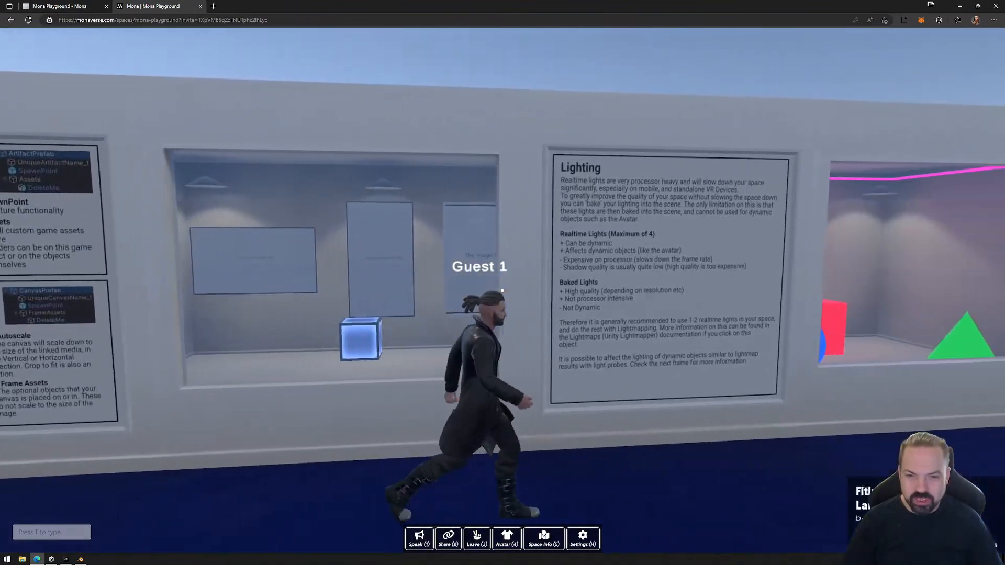
{"action": "key", "text": "d"}
{"action": "key", "text": "w"}
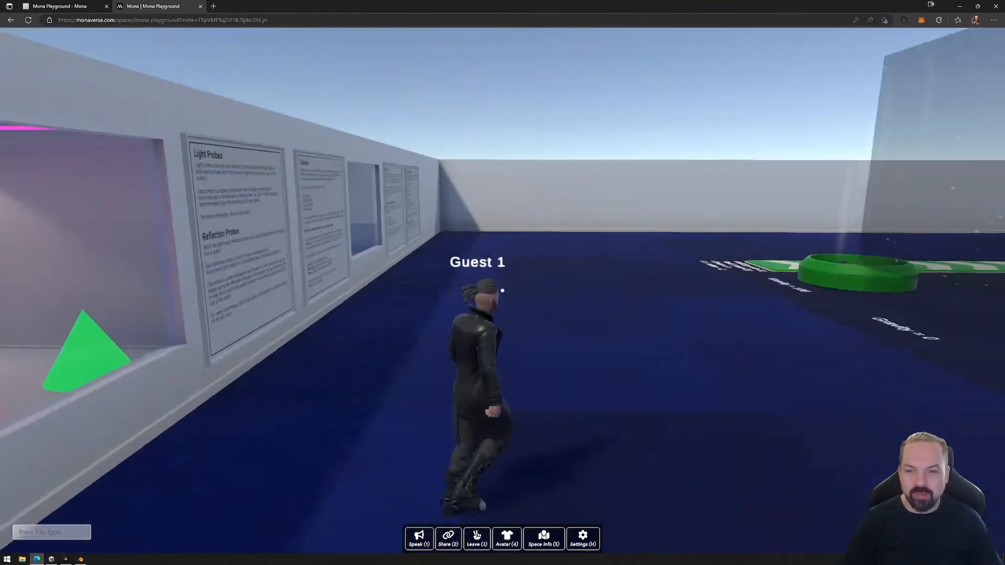
{"action": "key", "text": "w"}
{"action": "key", "text": "d"}
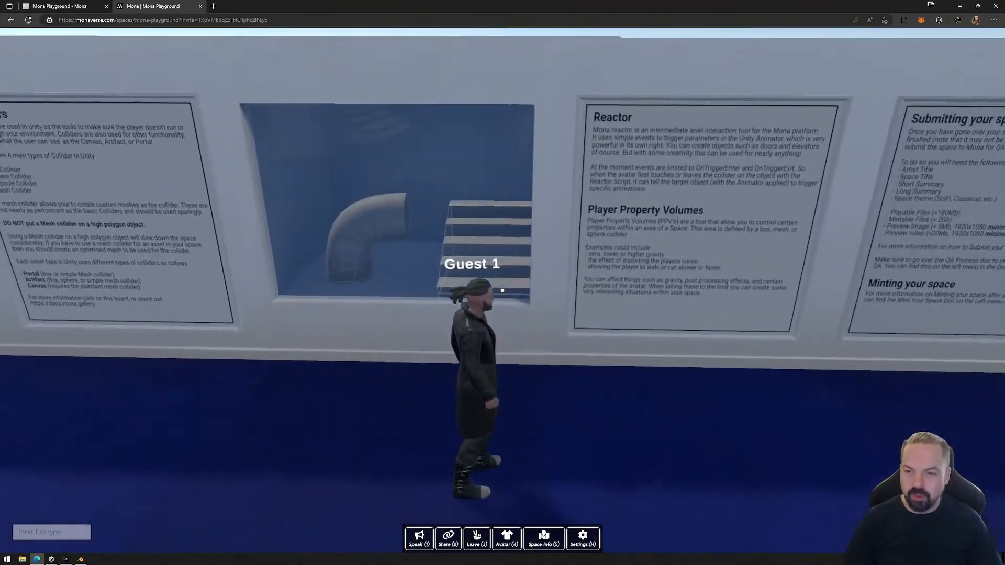
Cross the Player Property Volumes area to the Reactor + PPV bouncy castle and jump on it.
{"action": "key", "text": "a"}
{"action": "key", "text": "w"}
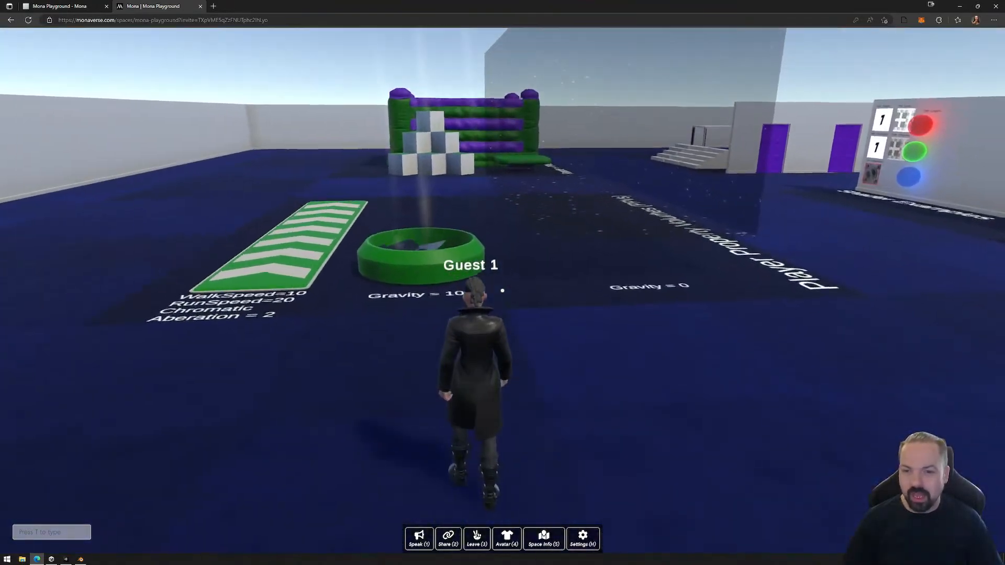
{"action": "key", "text": "w"}
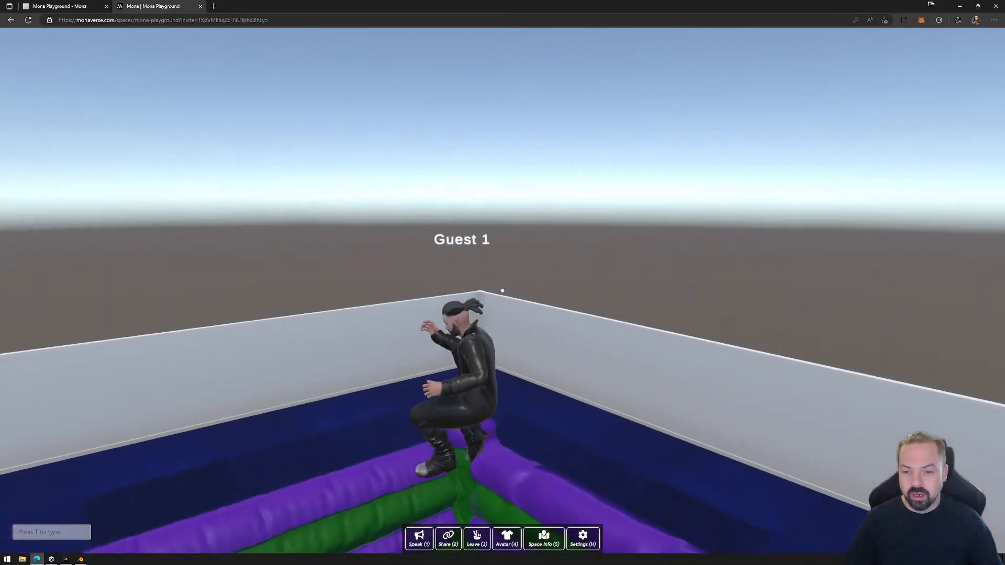
{"action": "key", "text": "space"}
{"action": "key", "text": "space"}
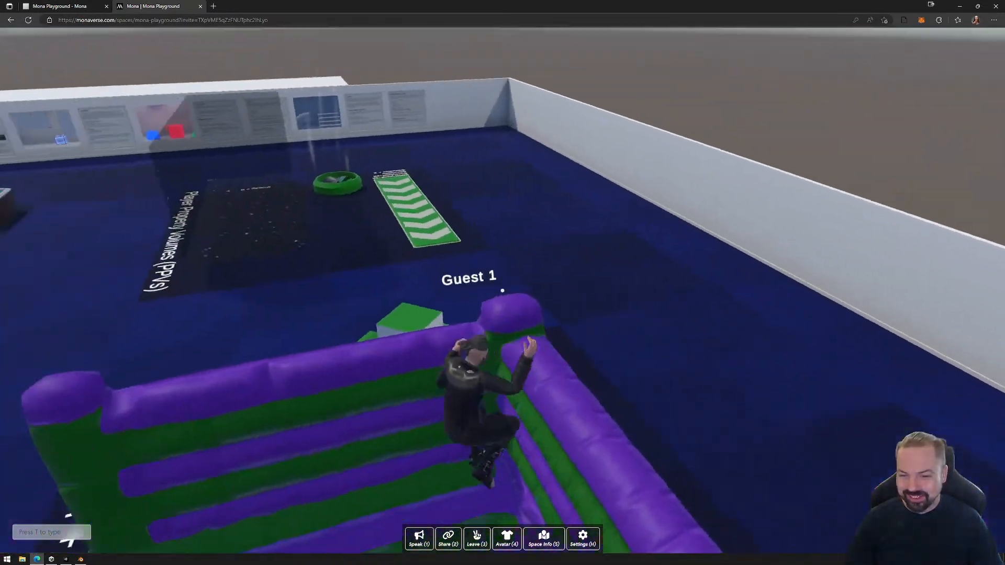
Walk around inside the bouncy castle to inspect its inflated walls and floor.
{"action": "key", "text": "a"}
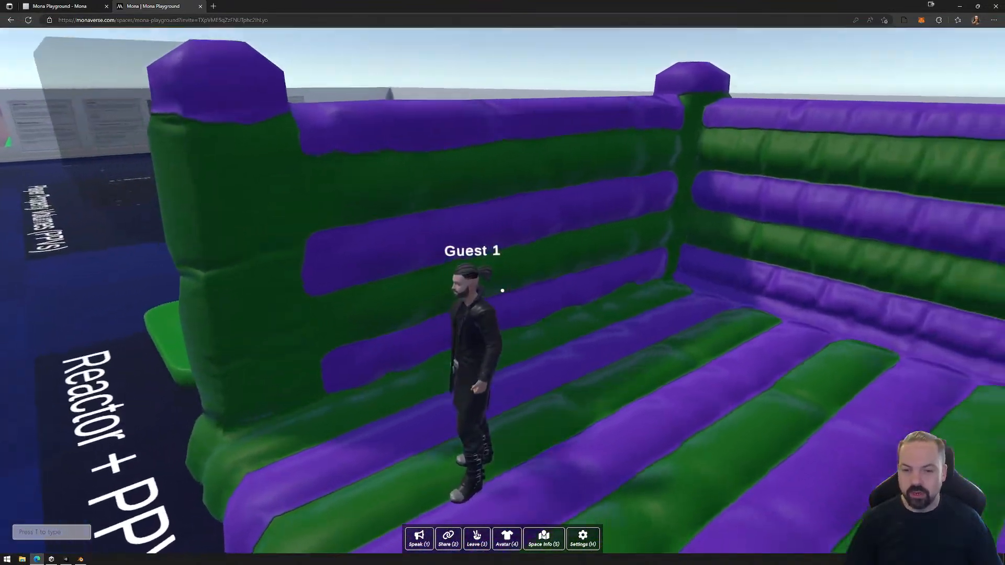
{"action": "key", "text": "d"}
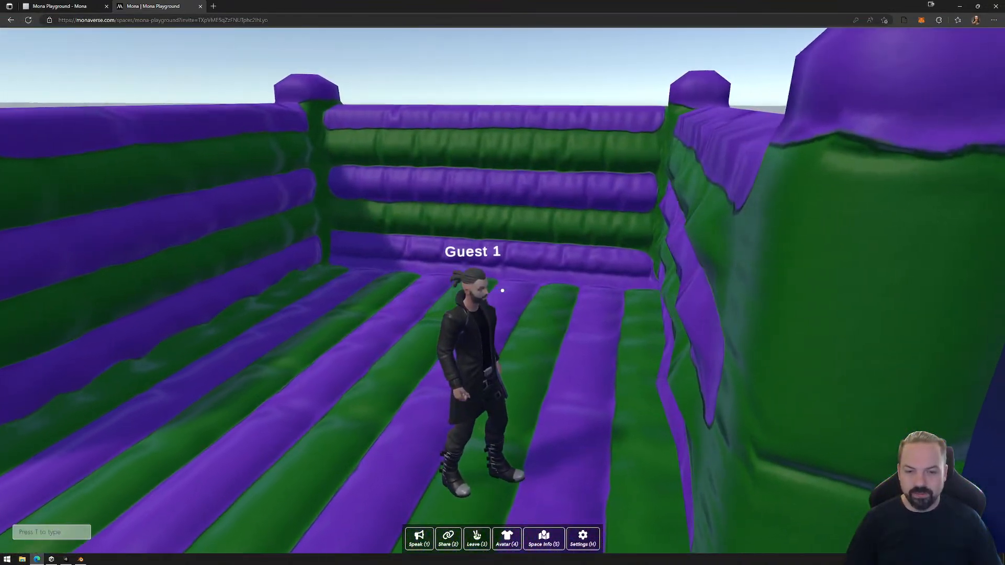
{"action": "key", "text": "a"}
{"action": "key", "text": "w"}
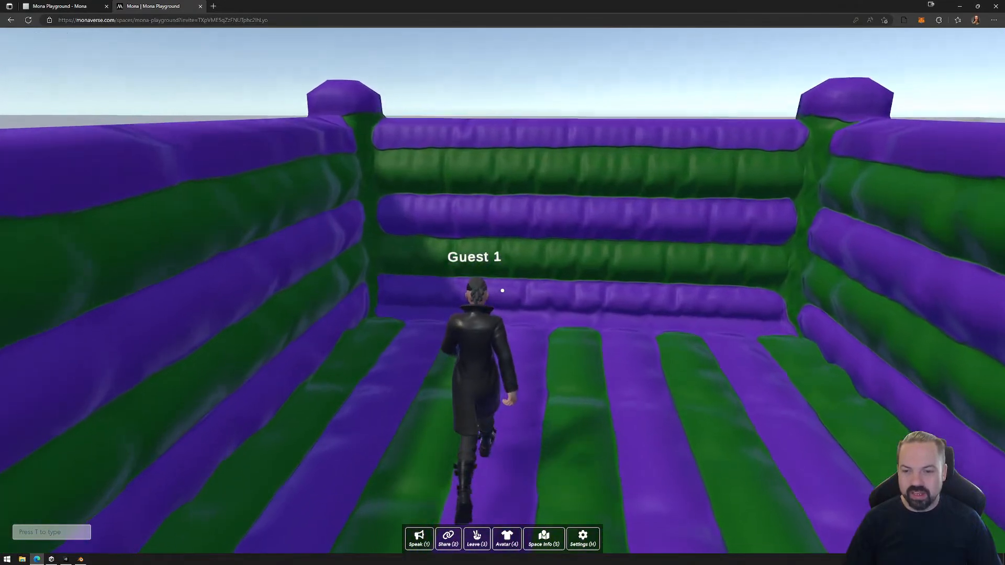
{"action": "key", "text": "s"}
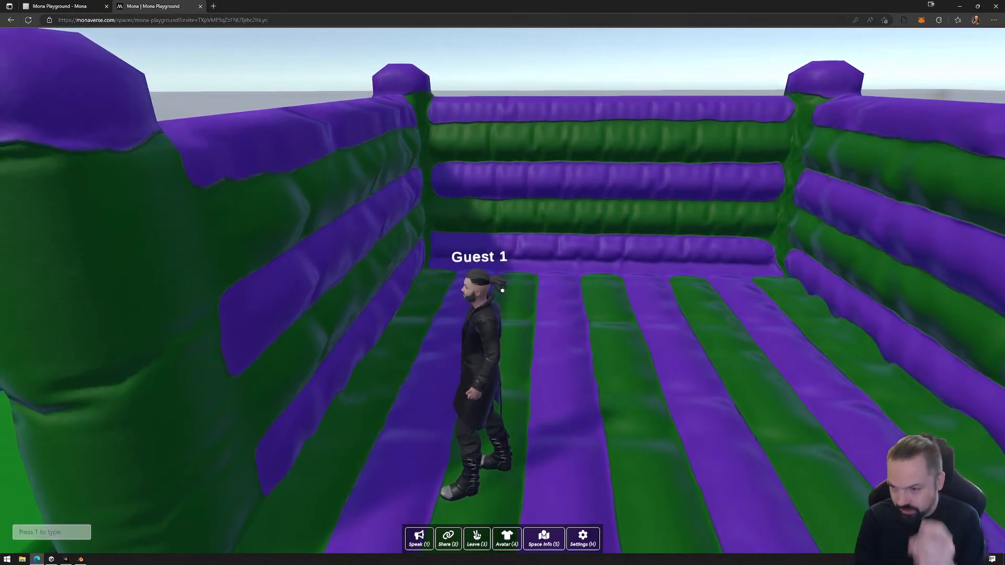
Walk further into the bouncy castle and jump repeatedly to test its bounce, moving back toward the entrance.
{"action": "key", "text": "w"}
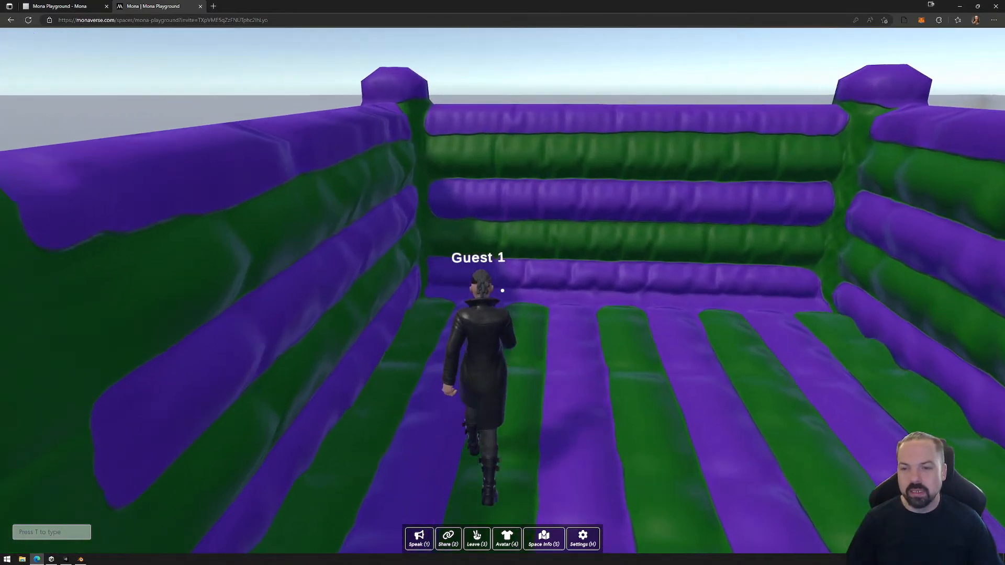
{"action": "key", "text": "space"}
{"action": "key", "text": "d"}
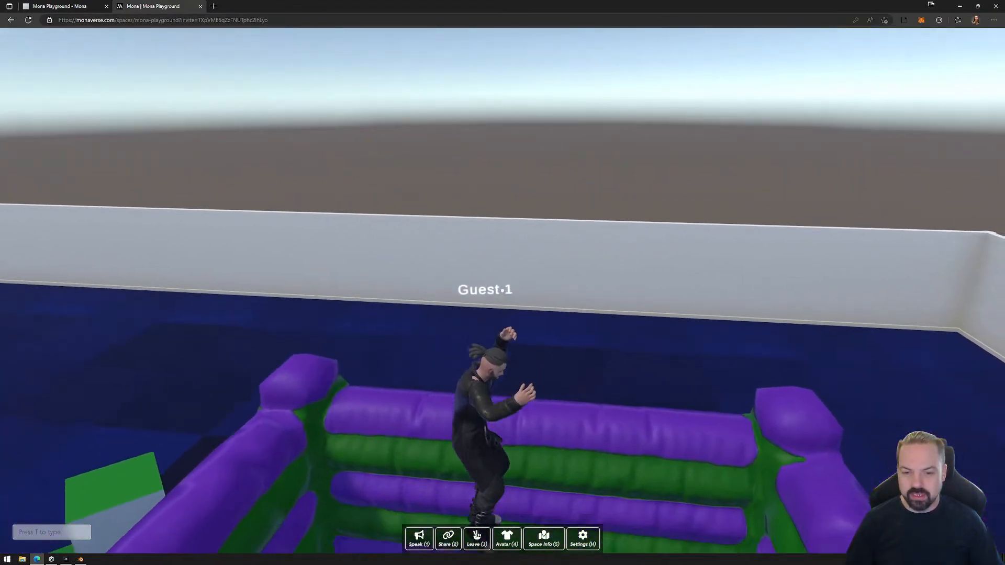
{"action": "key", "text": "space"}
{"action": "key", "text": "s"}
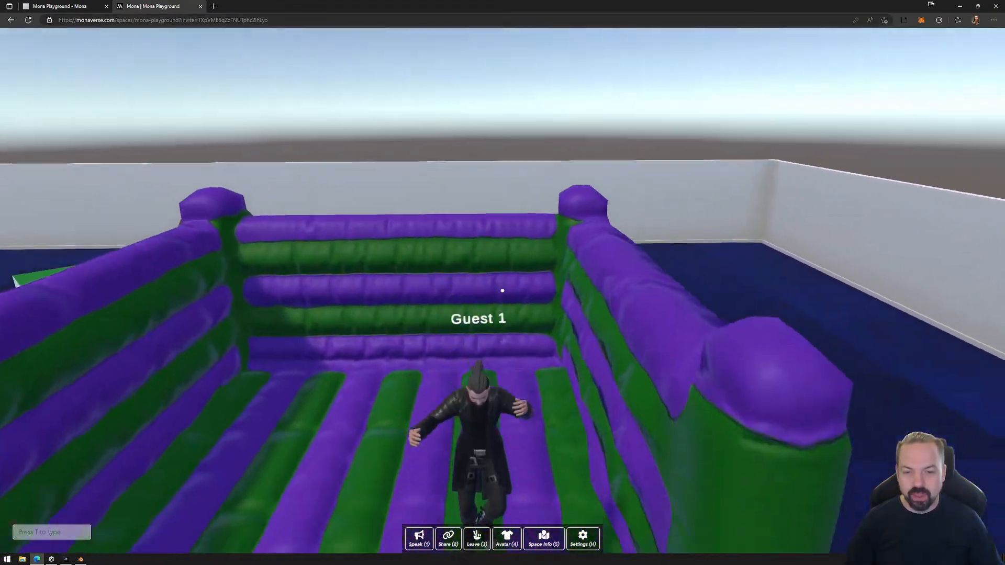
Leave the bouncy castle and bounce on the green trampoline beside it to see above the castle walls.
{"action": "key", "text": "s"}
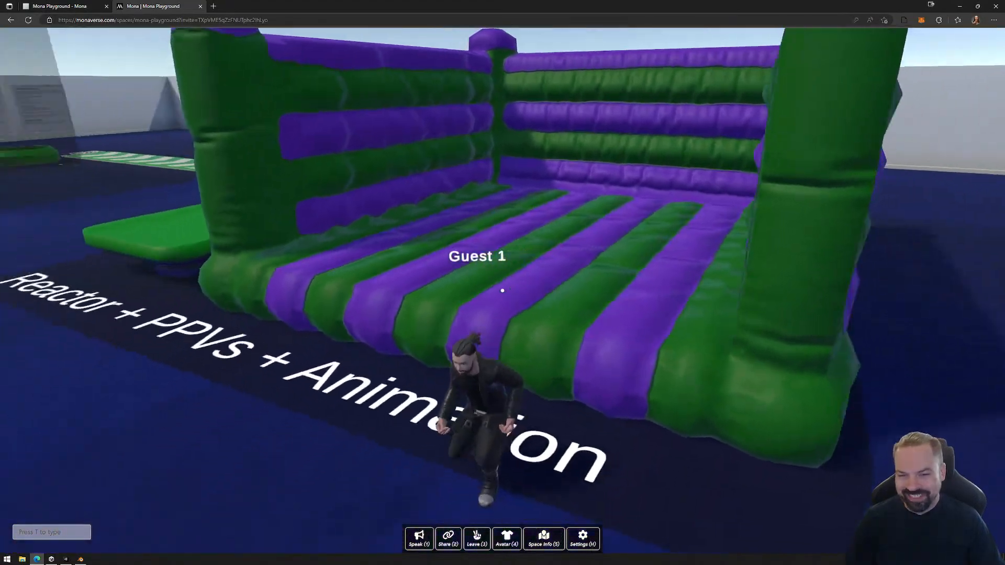
{"action": "key", "text": "a"}
{"action": "key", "text": "w"}
{"action": "key", "text": "space"}
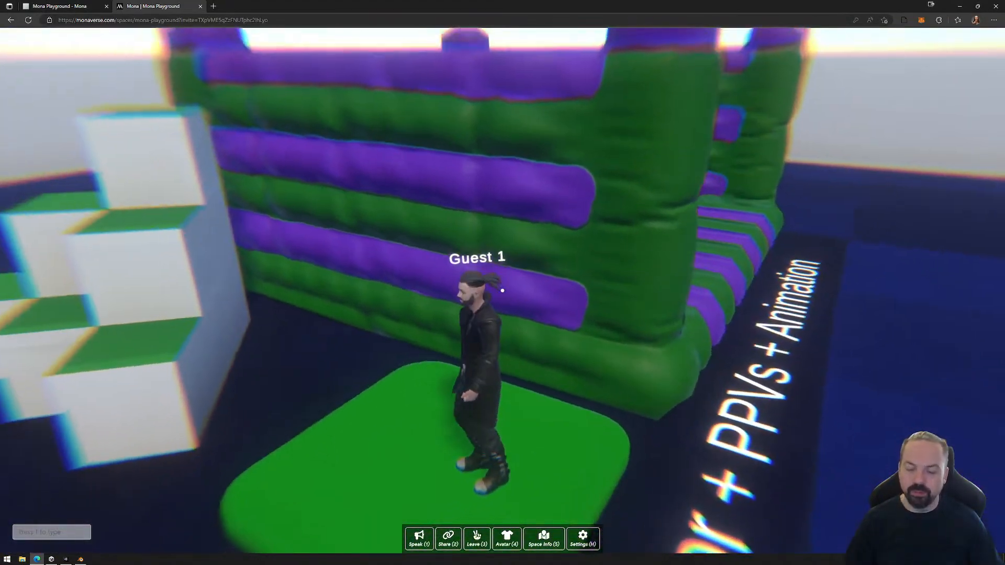
{"action": "key", "text": "space"}
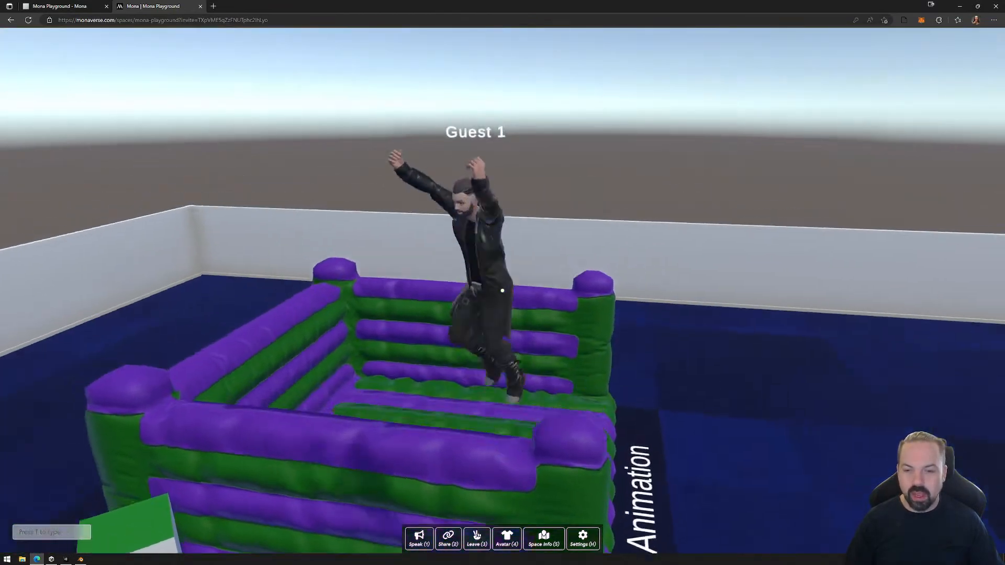
Back away from the green trampoline and jump onto it again, crossing it toward the stepped blocks.
{"action": "key", "text": "s"}
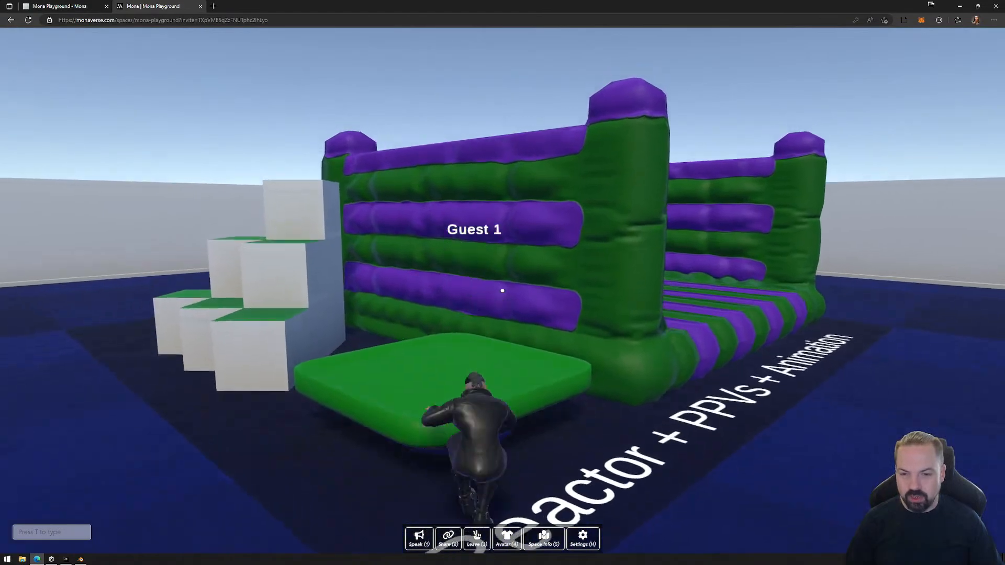
{"action": "key", "text": "w"}
{"action": "key", "text": "space"}
{"action": "key", "text": "a"}
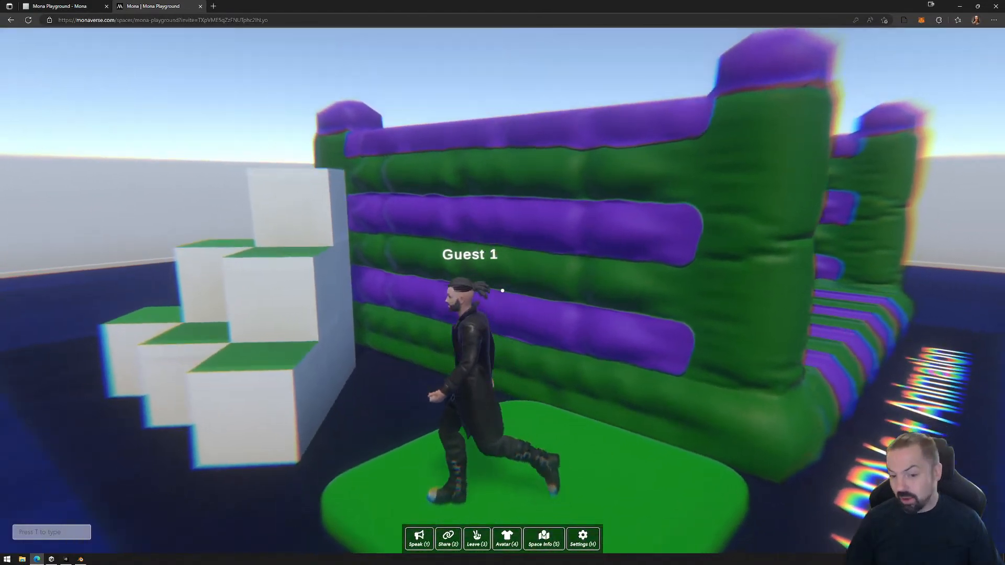
Walk toward the Player Property Volumes area, and turn back to approach the wall with two purple doors.
{"action": "key", "text": "w"}
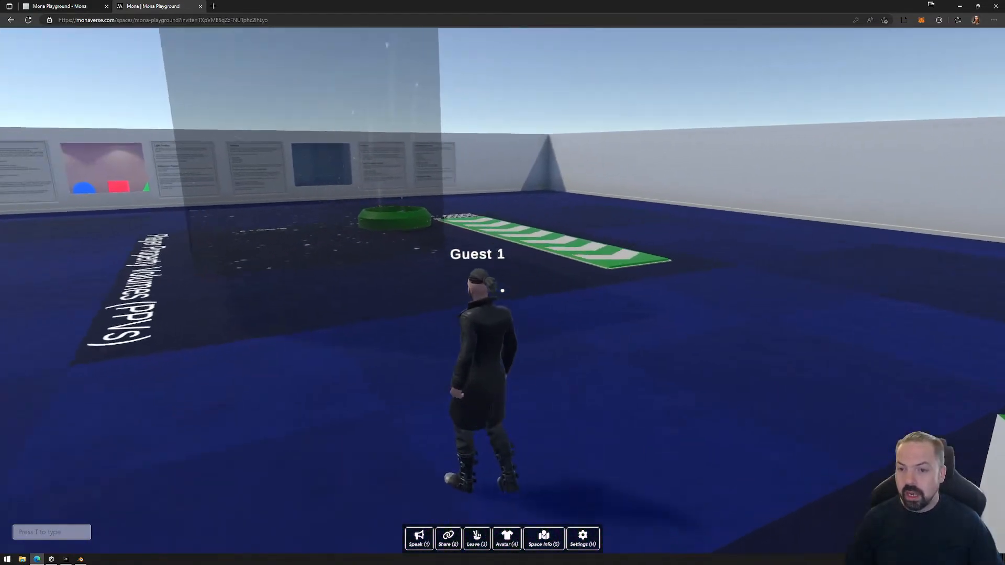
{"action": "key", "text": "w"}
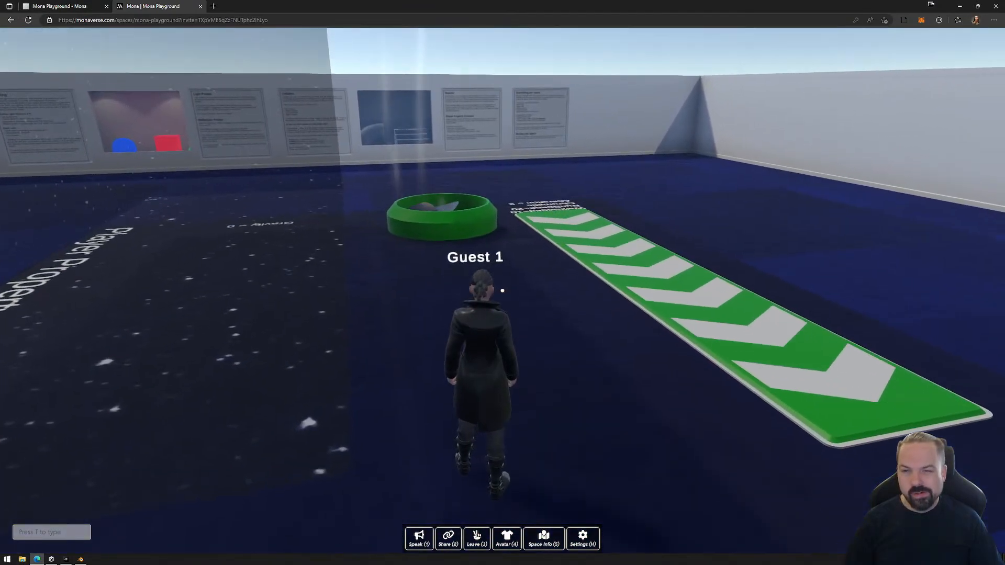
{"action": "key", "text": "a"}
{"action": "key", "text": "w"}
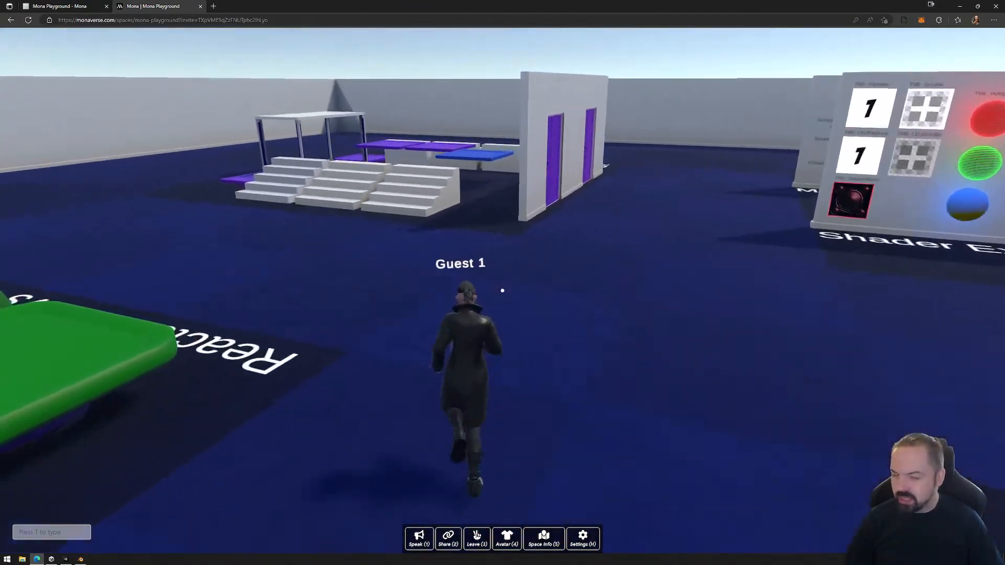
{"action": "key", "text": "d"}
{"action": "key", "text": "w"}
{"action": "key", "text": "d"}
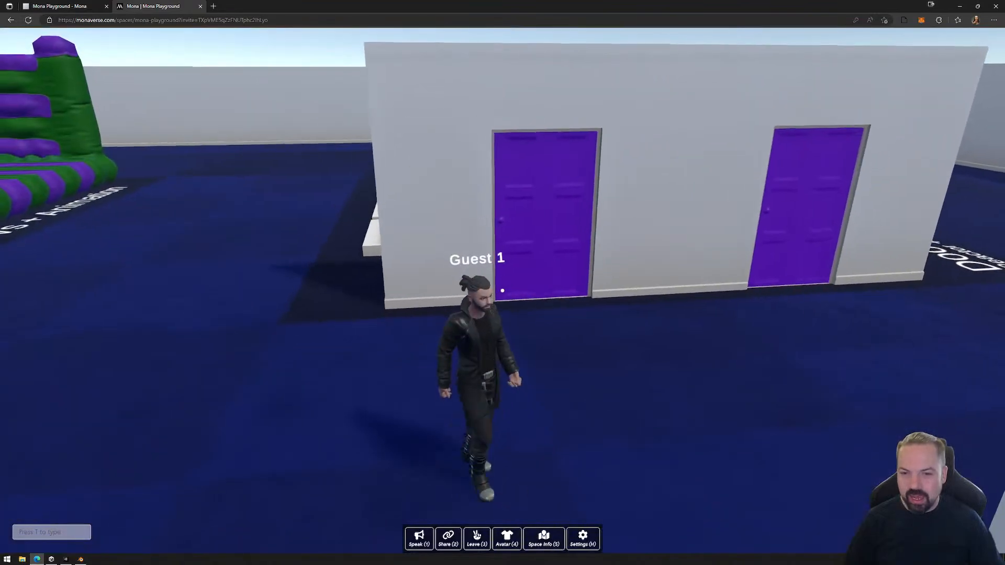
Walk through the purple door nearest the bouncy castle and back out to test how it opens.
{"action": "key", "text": "w"}
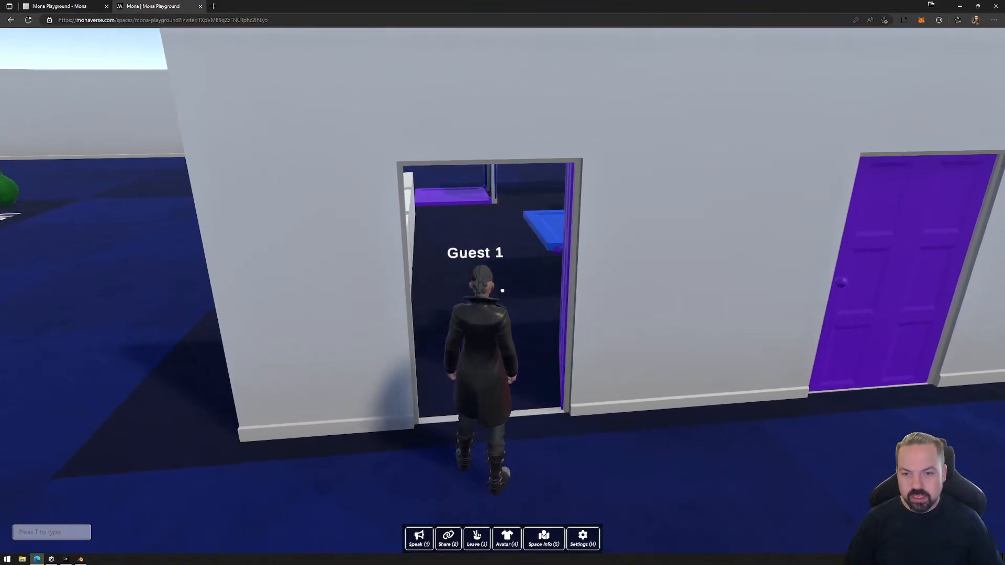
{"action": "key", "text": "w"}
{"action": "key", "text": "a"}
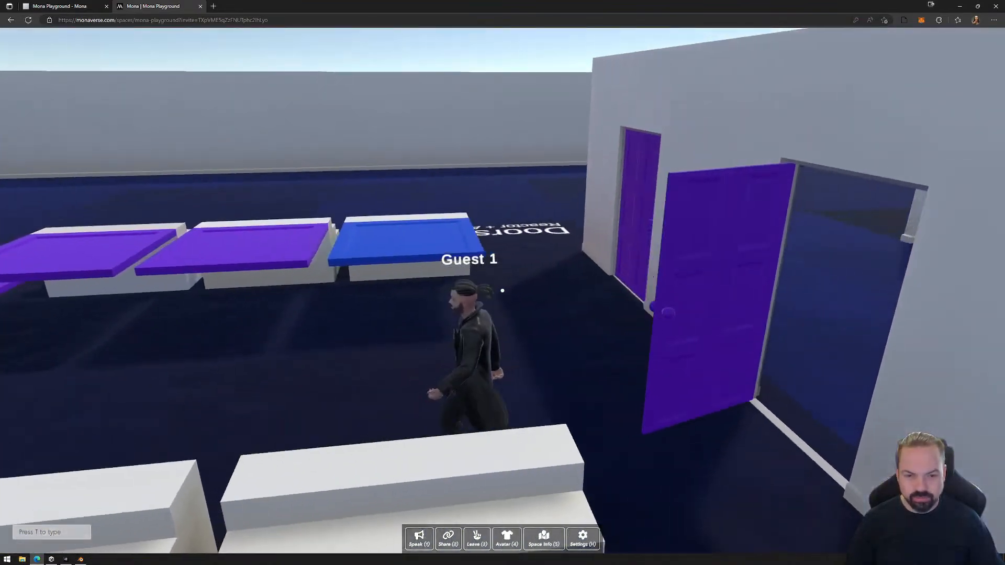
{"action": "key", "text": "d"}
{"action": "key", "text": "w"}
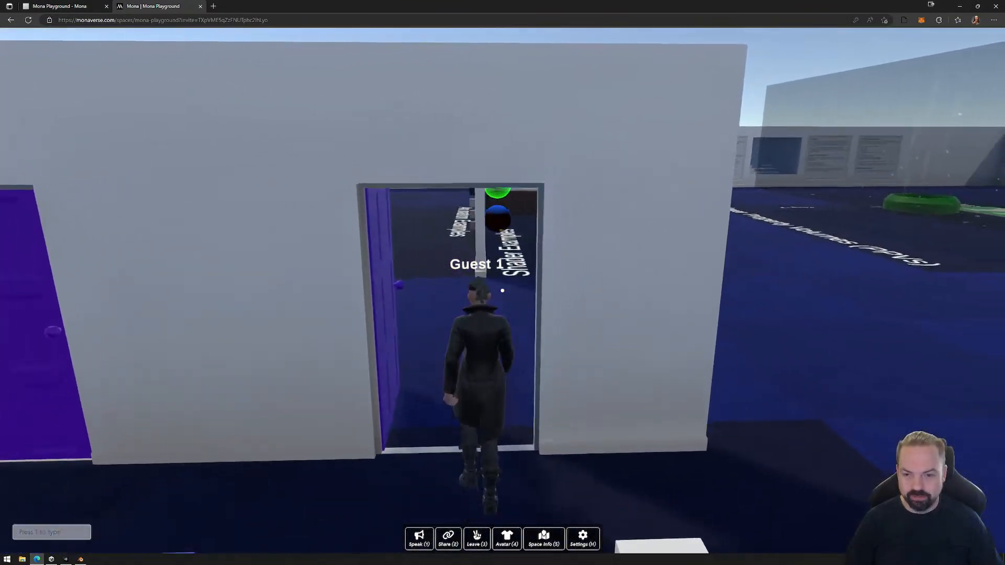
{"action": "key", "text": "w"}
{"action": "key", "text": "d"}
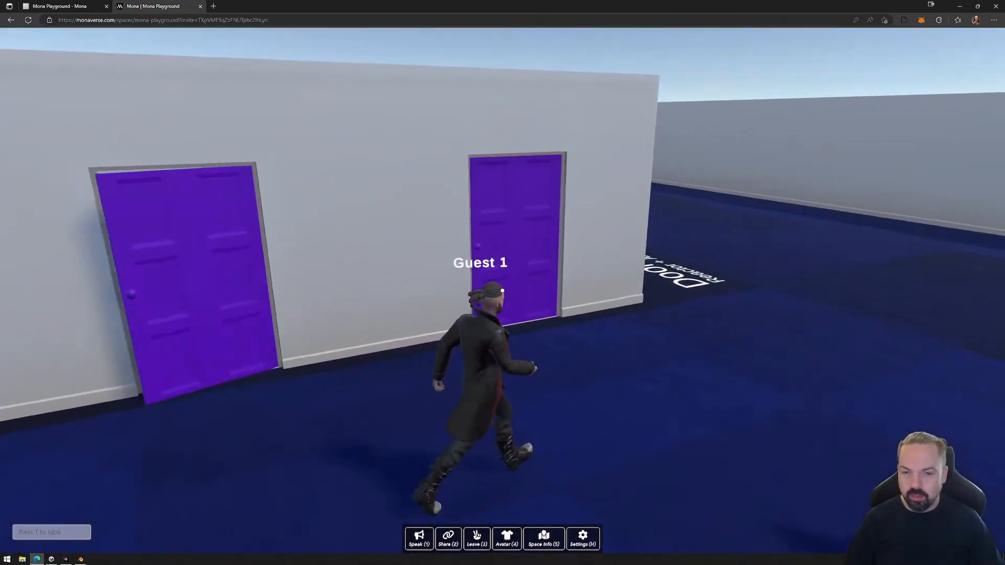
Pass through the door wall again and walk around to the Doors, Elevators & Platforms floor label.
{"action": "key", "text": "w"}
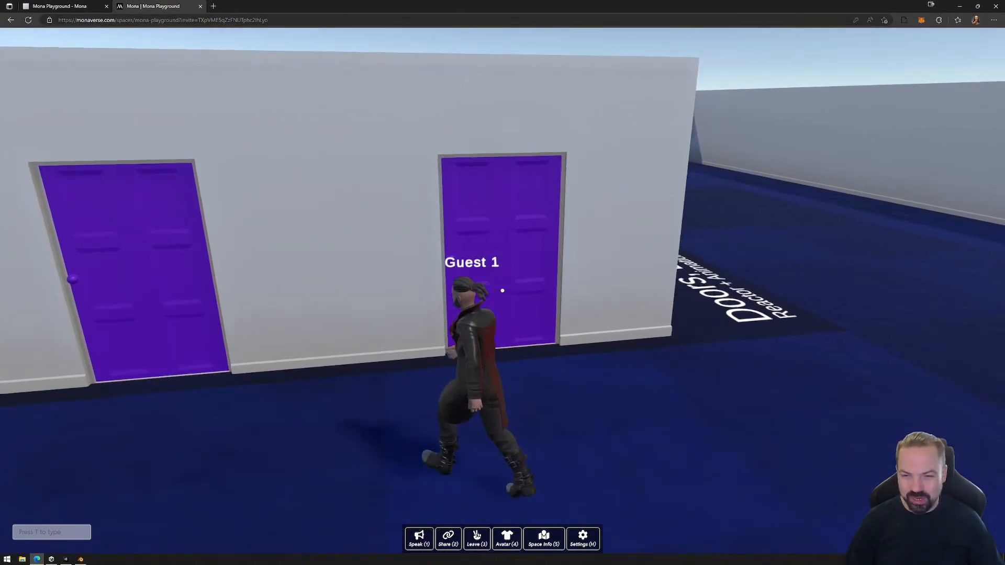
{"action": "key", "text": "w"}
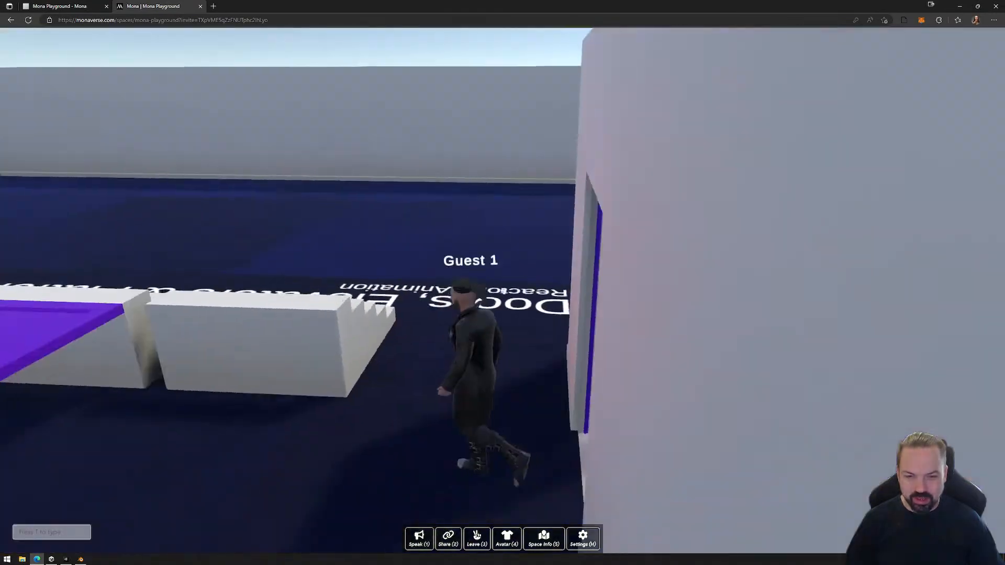
{"action": "key", "text": "w"}
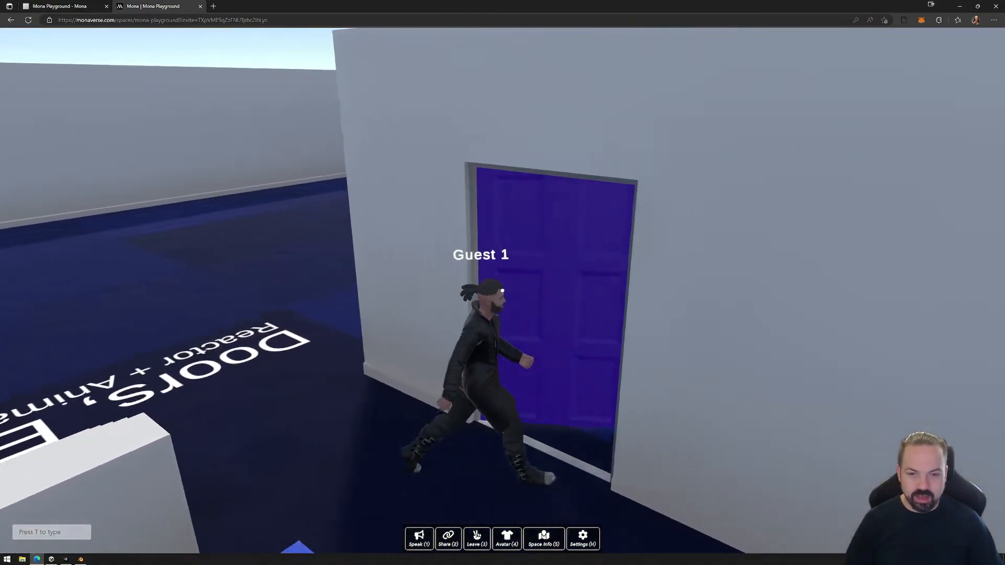
{"action": "key", "text": "w"}
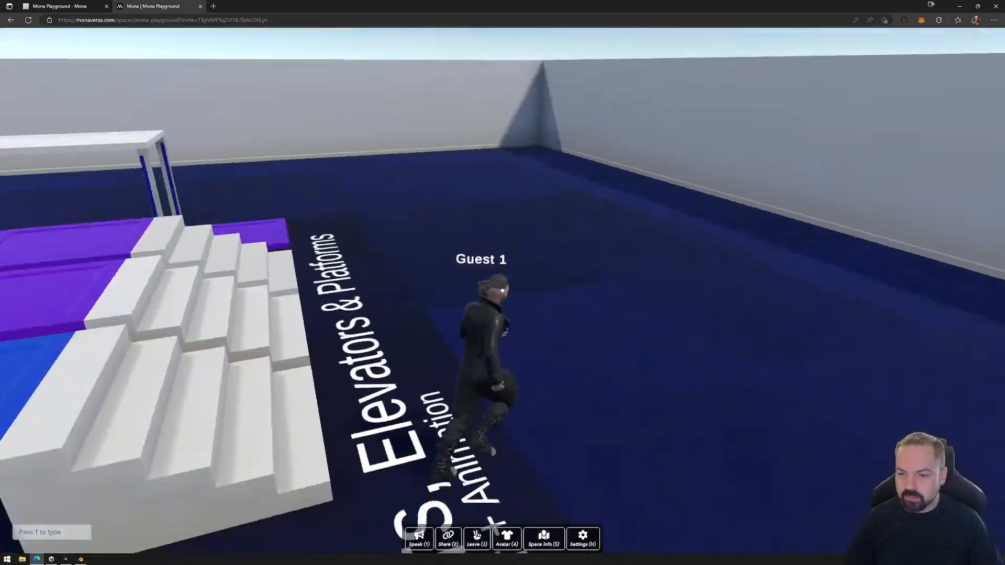
View the moving platforms from the stairs, and ride the middle purple platform across to the opposite stairs.
{"action": "key", "text": "w"}
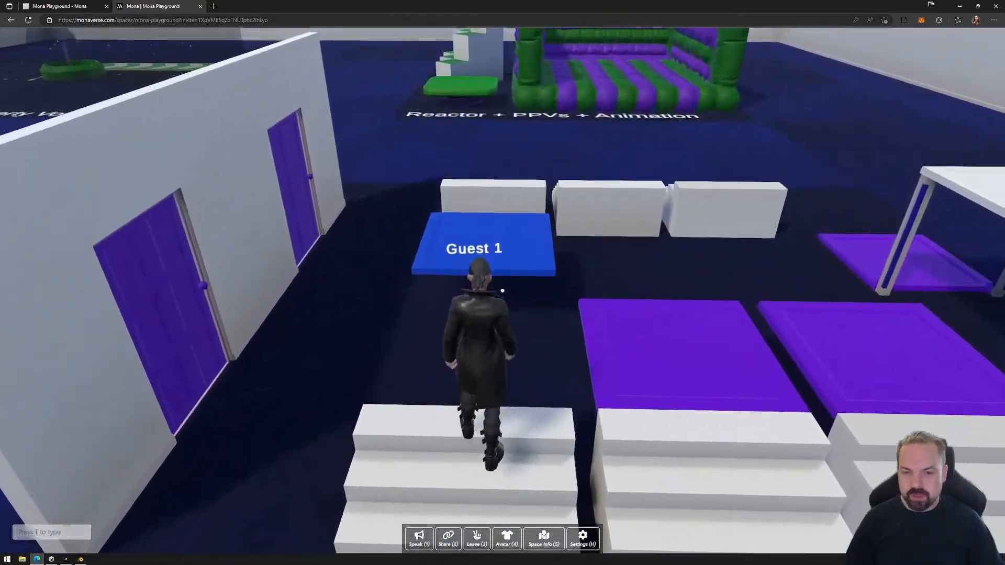
{"action": "key", "text": "s"}
{"action": "key", "text": "d"}
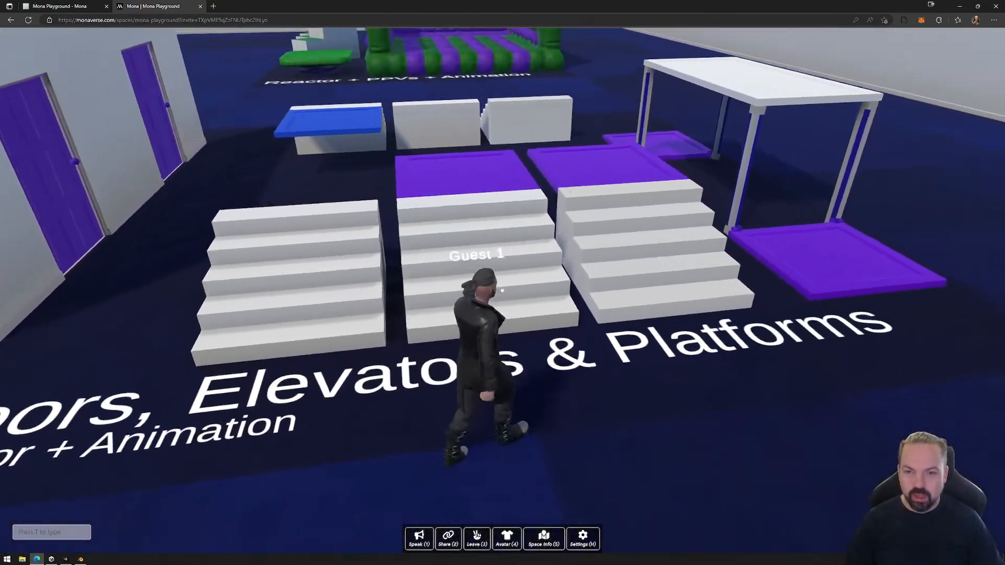
{"action": "key", "text": "w"}
{"action": "key", "text": "w"}
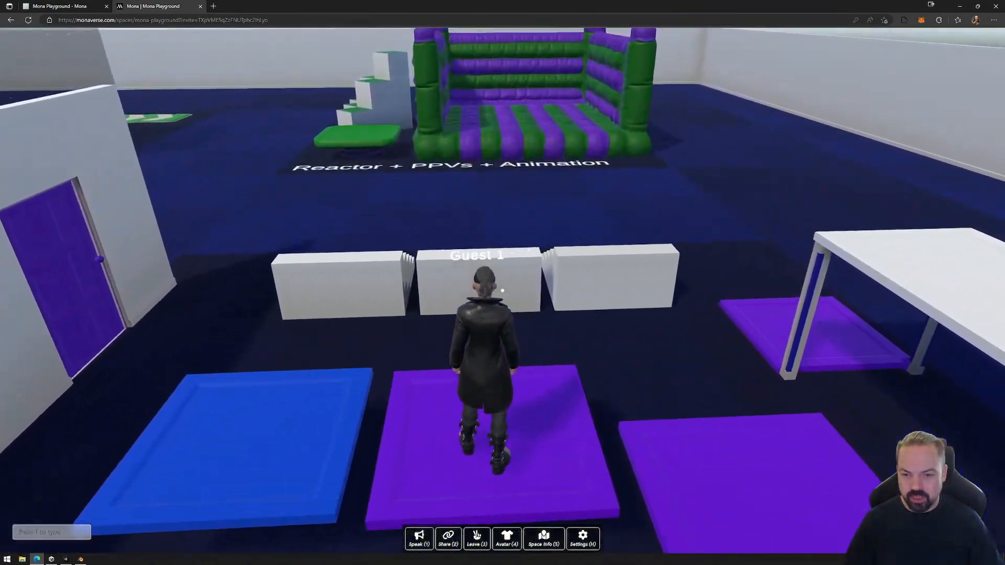
{"action": "key", "text": "w"}
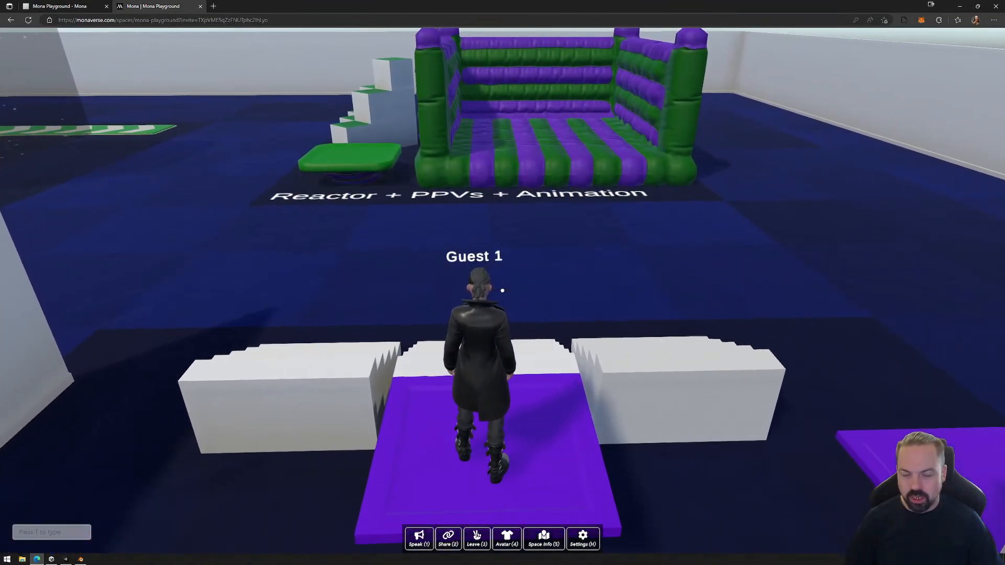
{"action": "key", "text": "w"}
{"action": "key", "text": "d"}
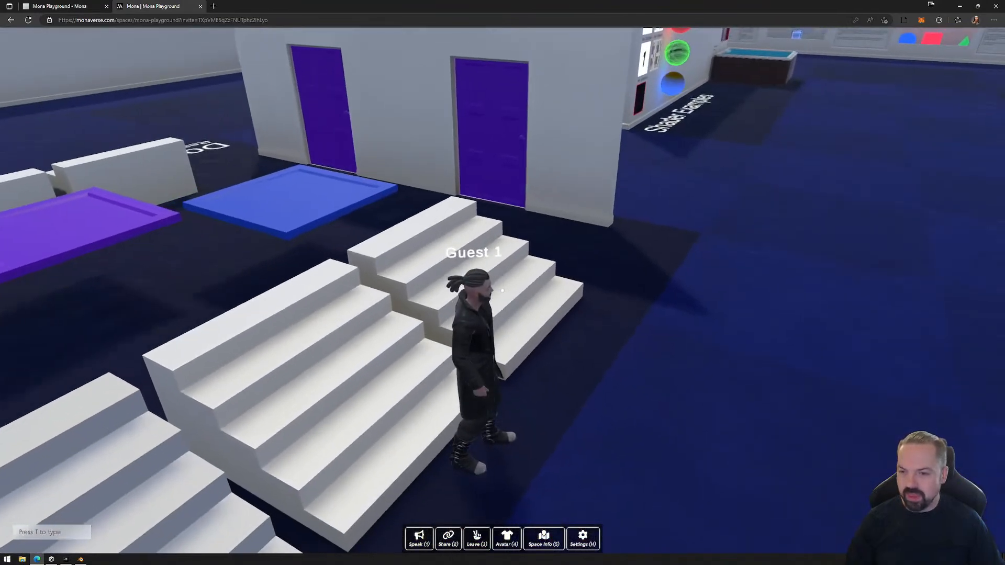
Climb the stairs beside the door wall and cross on the blue platform to the floor label side.
{"action": "key", "text": "d"}
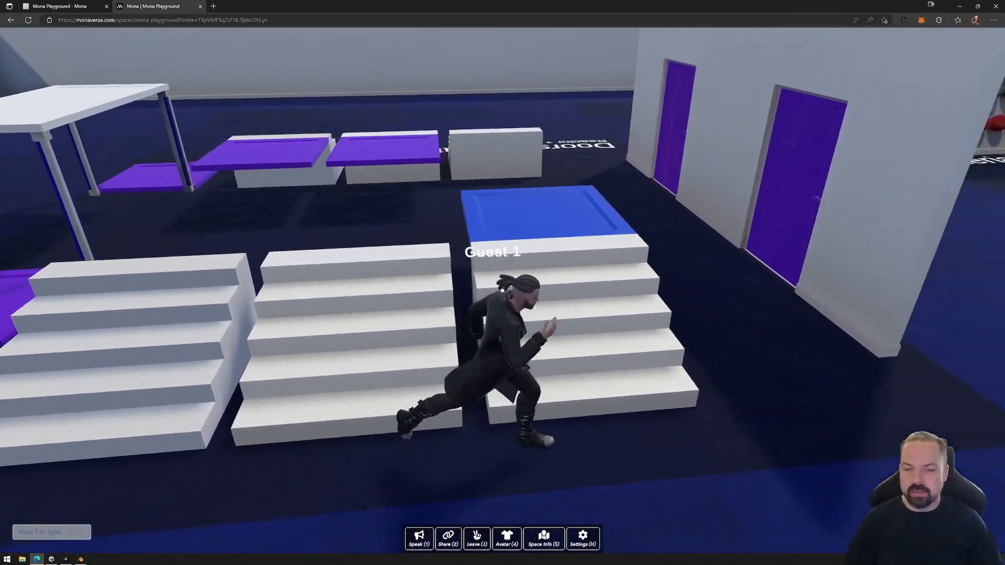
{"action": "key", "text": "w"}
Ride the purple platform nearest the elevators across to the opposite stairs and back again.
{"action": "key", "text": "w"}
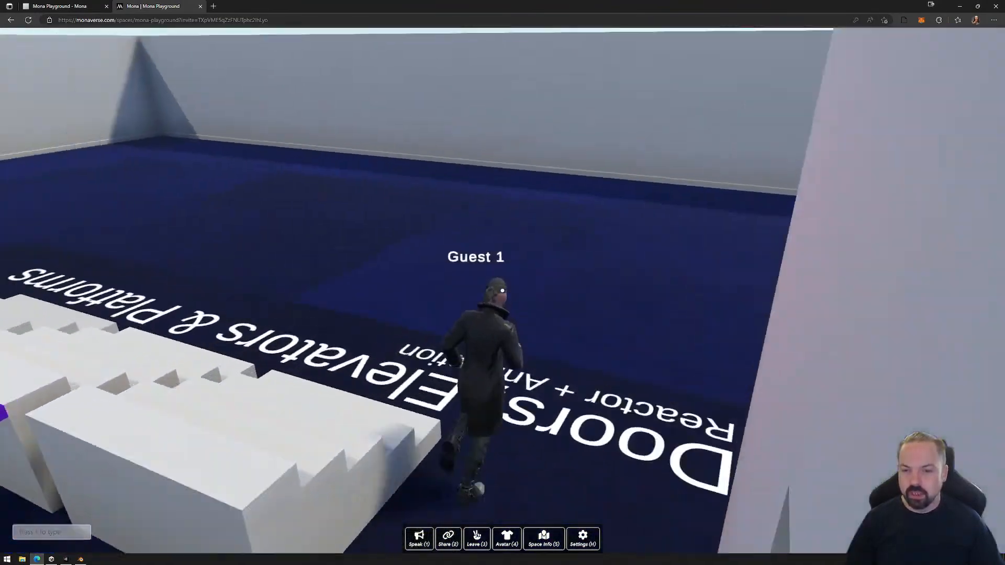
{"action": "key", "text": "w"}
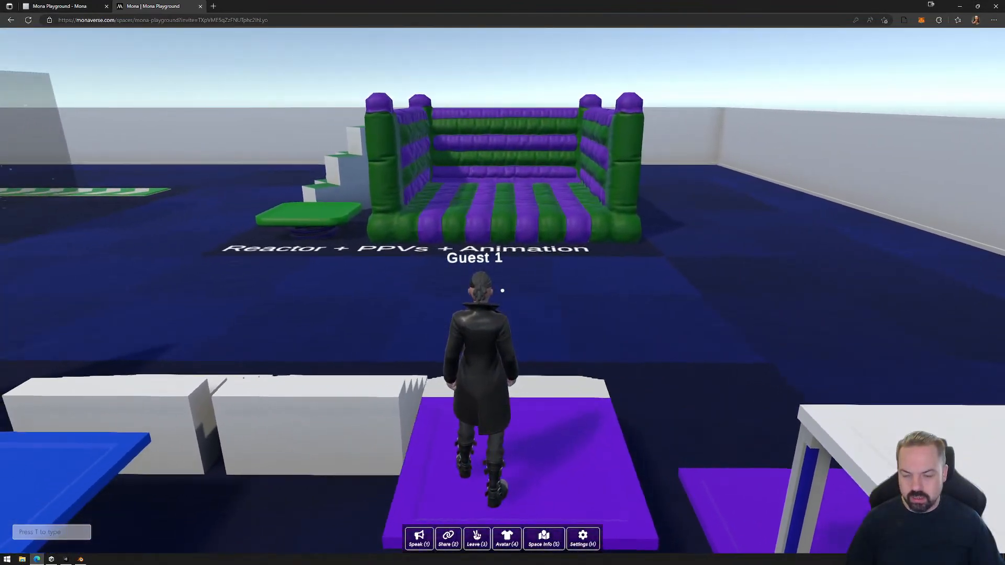
{"action": "key", "text": "w"}
{"action": "key", "text": "d"}
{"action": "key", "text": "w"}
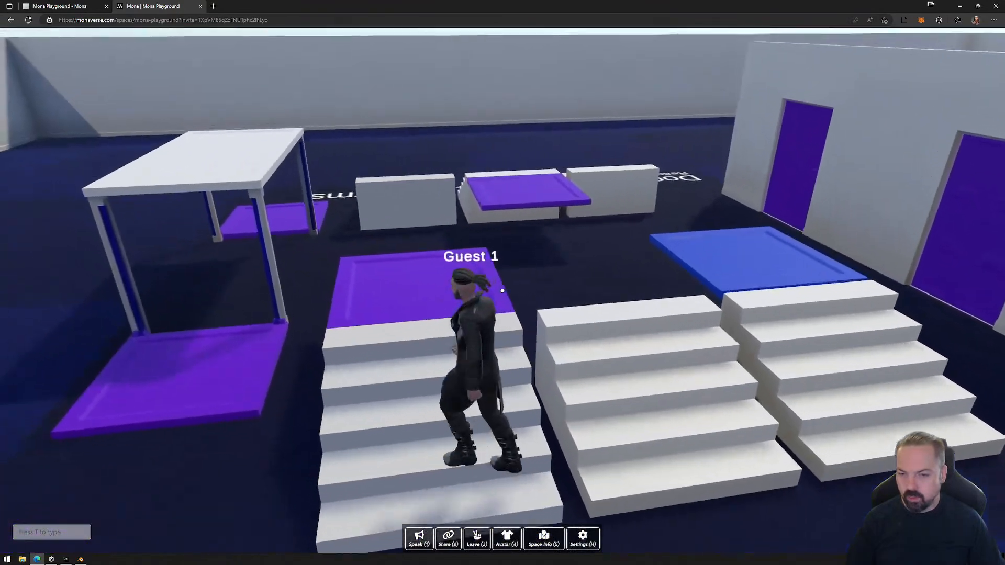
{"action": "key", "text": "w"}
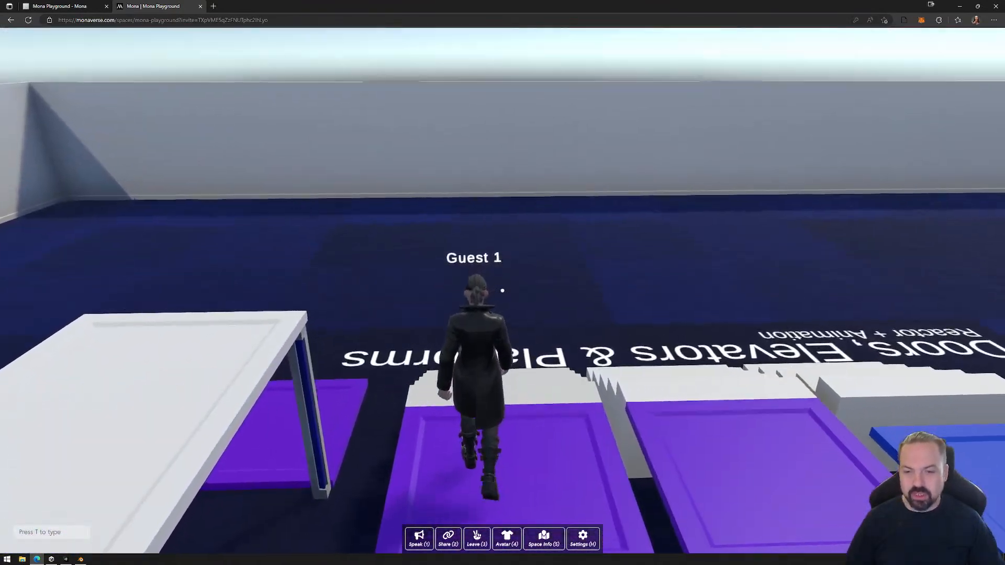
Ride the purple elevator up to the white deck and cross it to the elevator at the other end.
{"action": "key", "text": "d"}
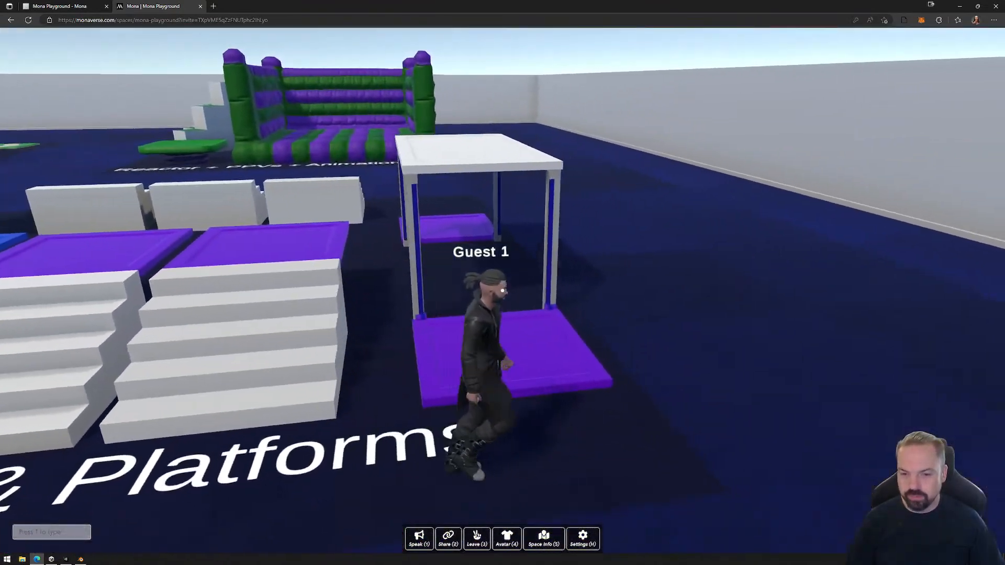
{"action": "key", "text": "w"}
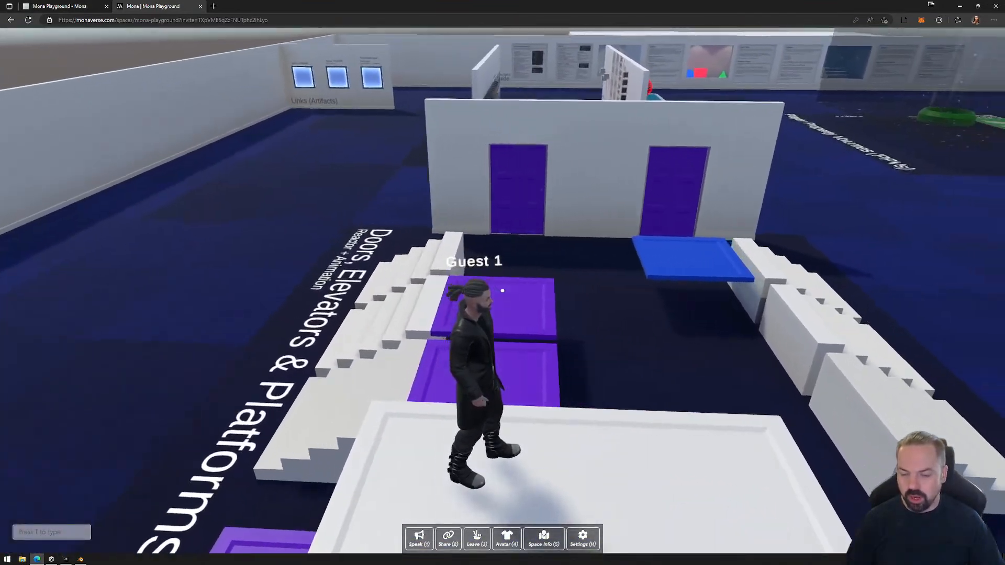
{"action": "key", "text": "d"}
{"action": "key", "text": "s"}
{"action": "key", "text": "d"}
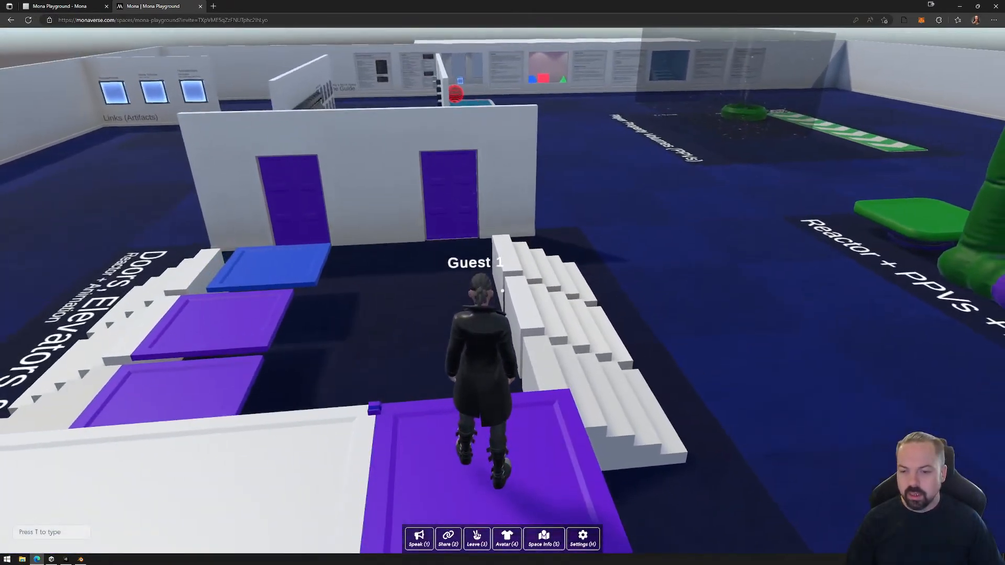
Test the elevator on the bouncy castle side by riding it up and down repeatedly, and step off at floor level.
{"action": "key", "text": "a"}
{"action": "key", "text": "d"}
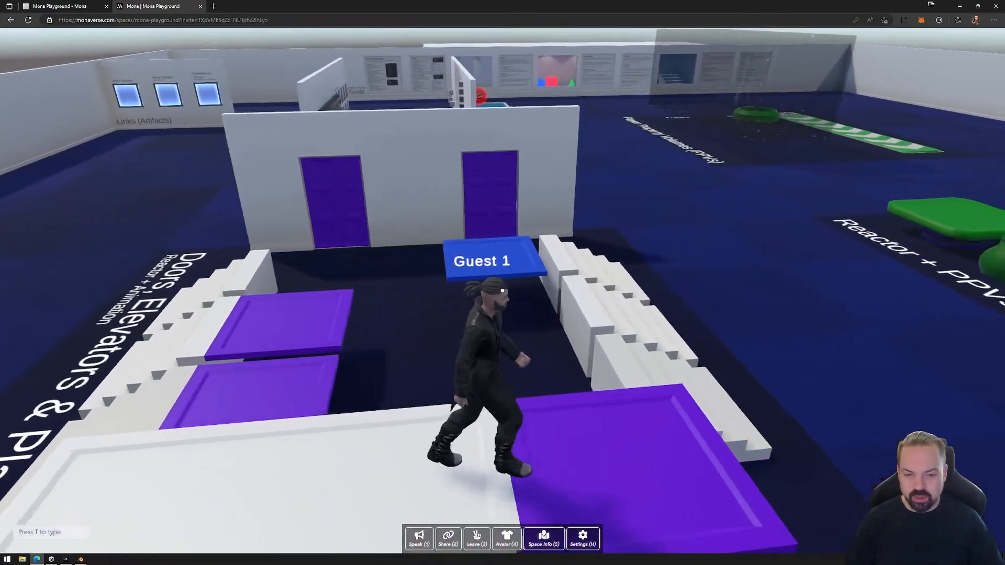
{"action": "key", "text": "d"}
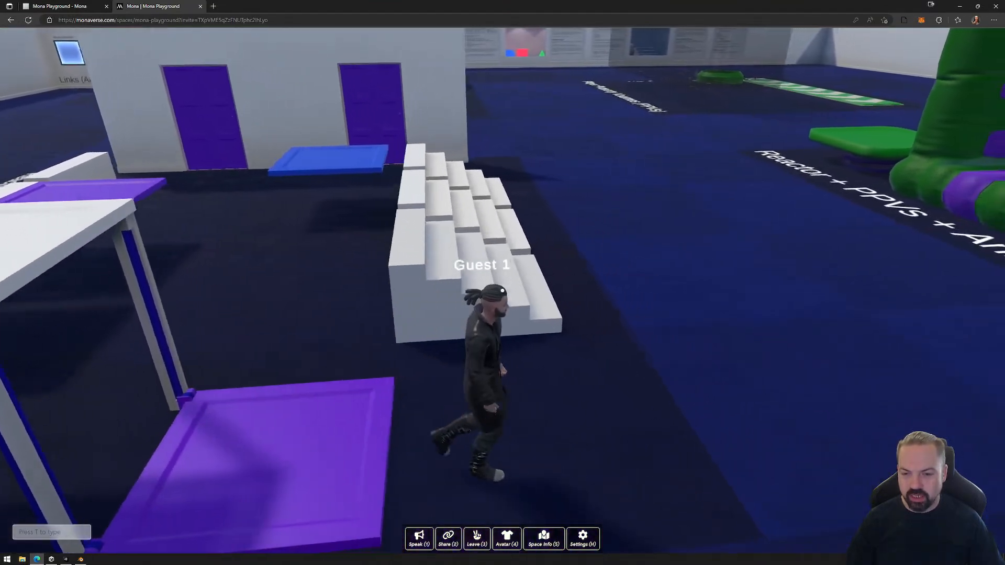
{"action": "key", "text": "a"}
{"action": "key", "text": "a"}
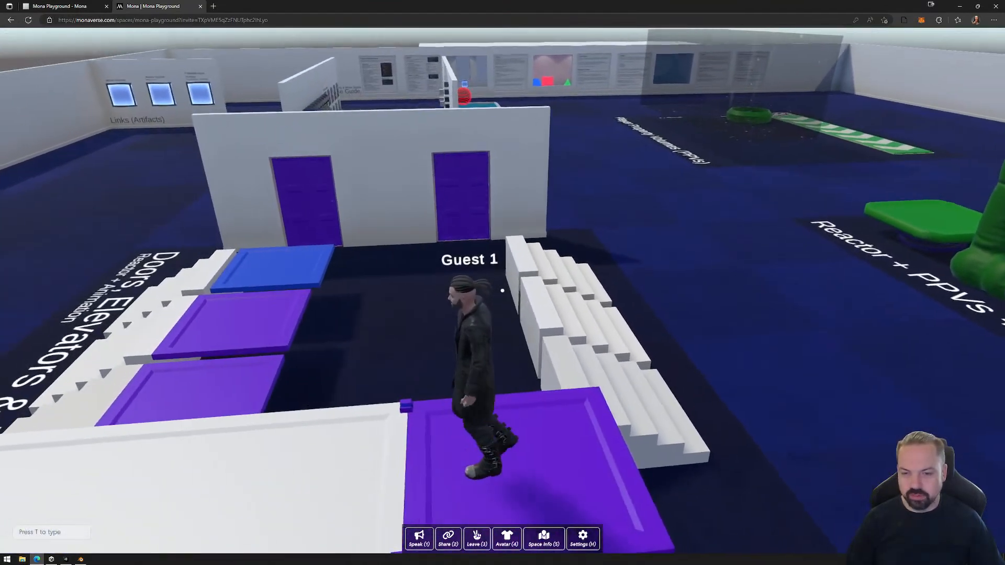
{"action": "key", "text": "d"}
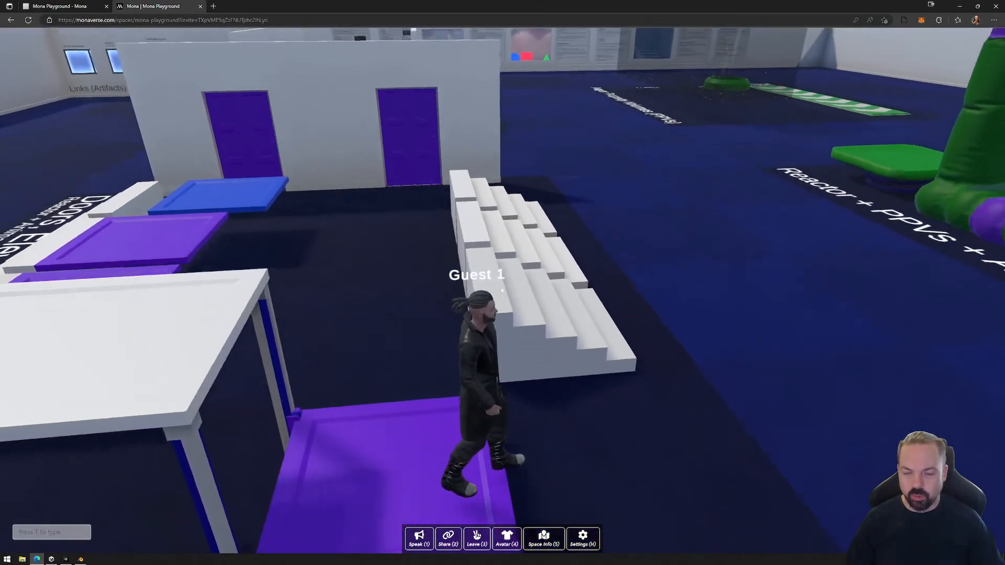
{"action": "key", "text": "d"}
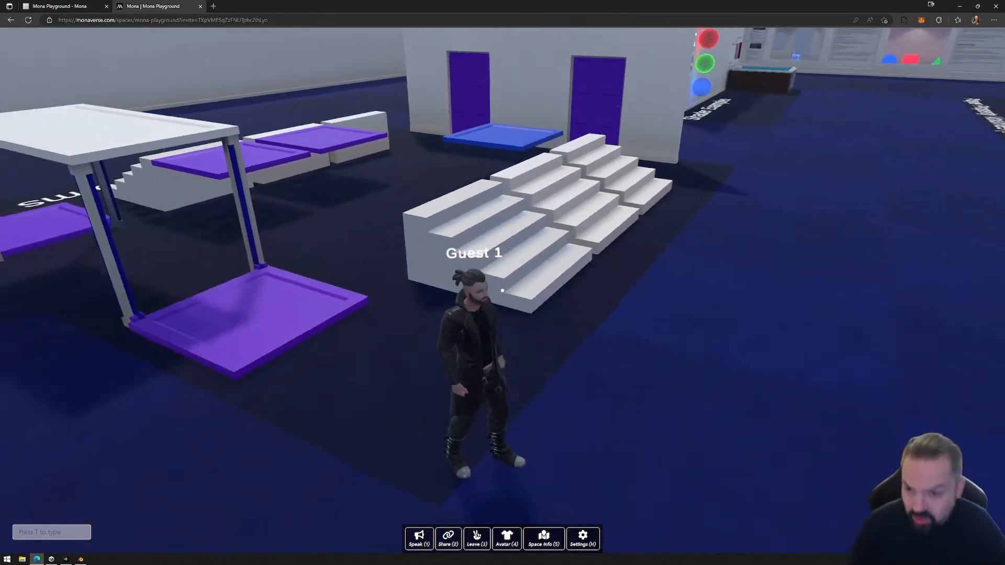
Return to the stairs at the blue platform, jump across, and release the camera control in front of the Doors, Elevators & Platforms label.
{"action": "key", "text": "w"}
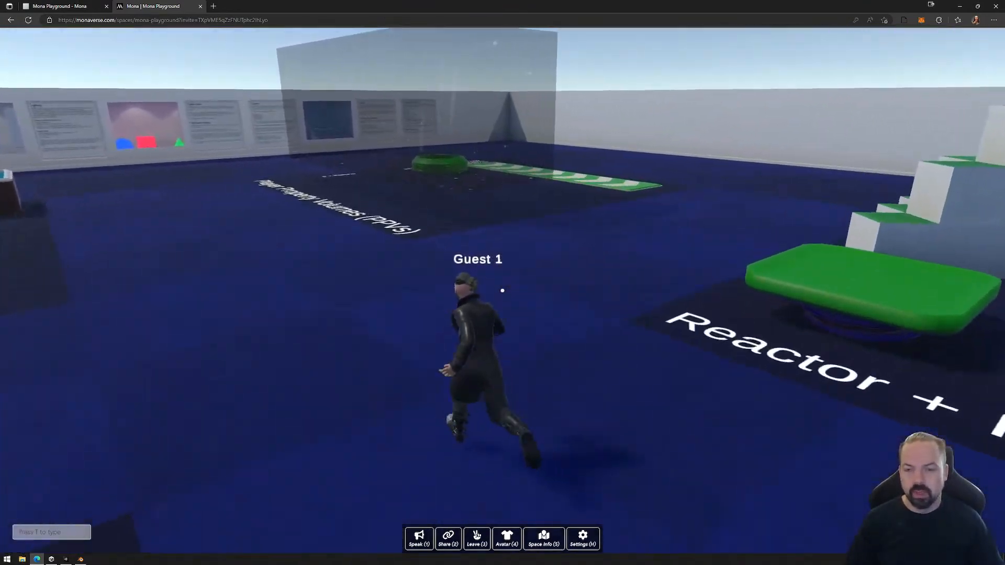
{"action": "key", "text": "w"}
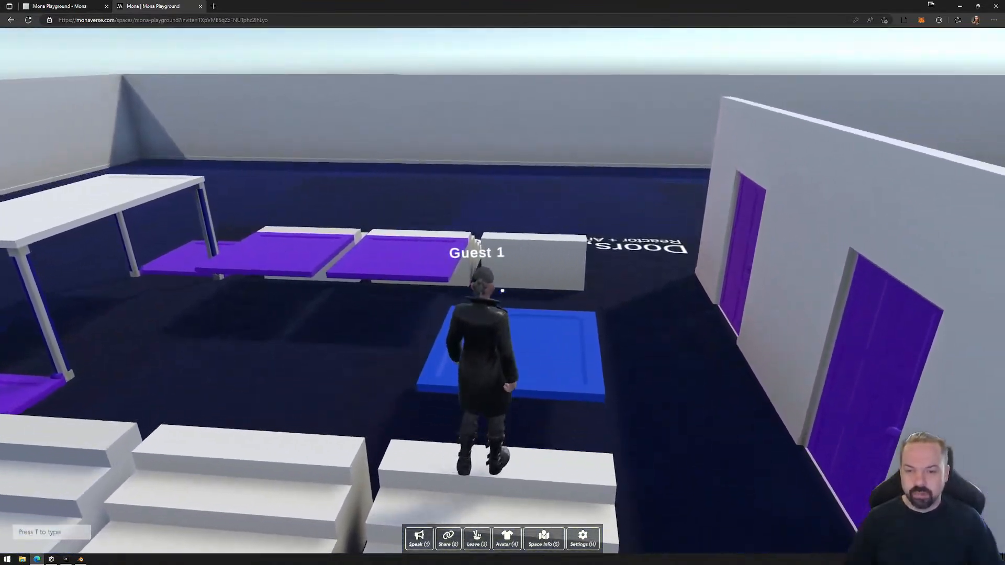
{"action": "key", "text": "space"}
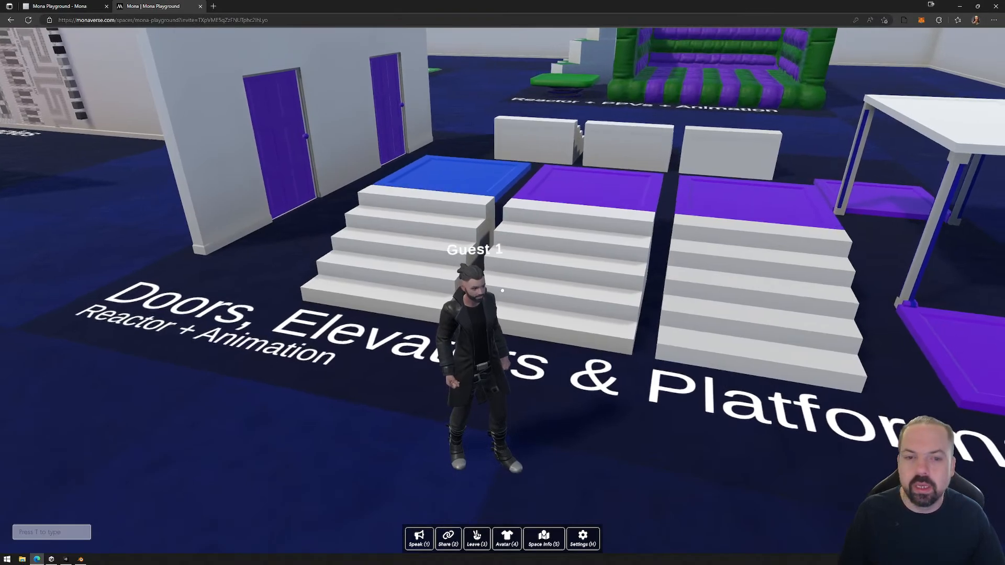
{"action": "key", "text": "Escape"}
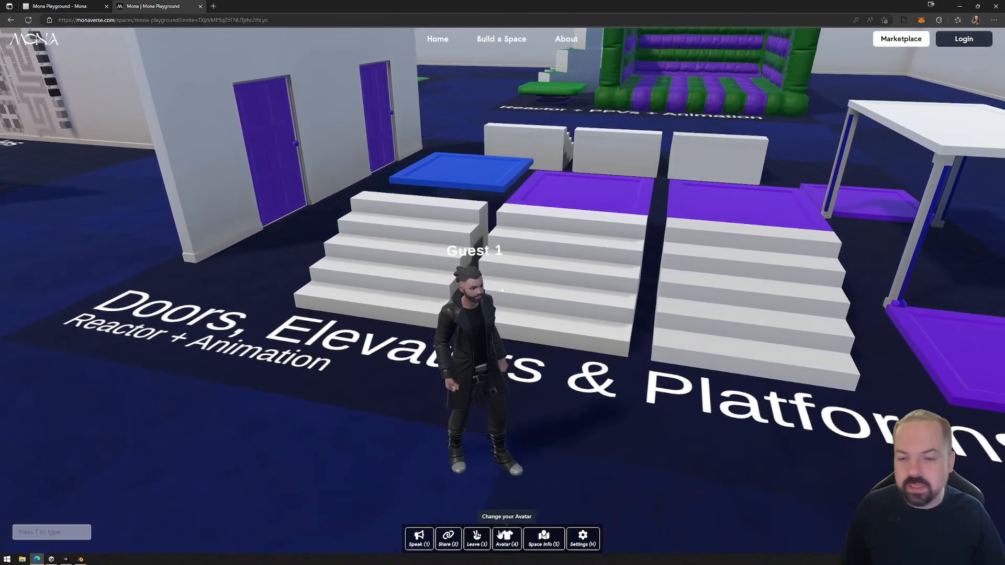